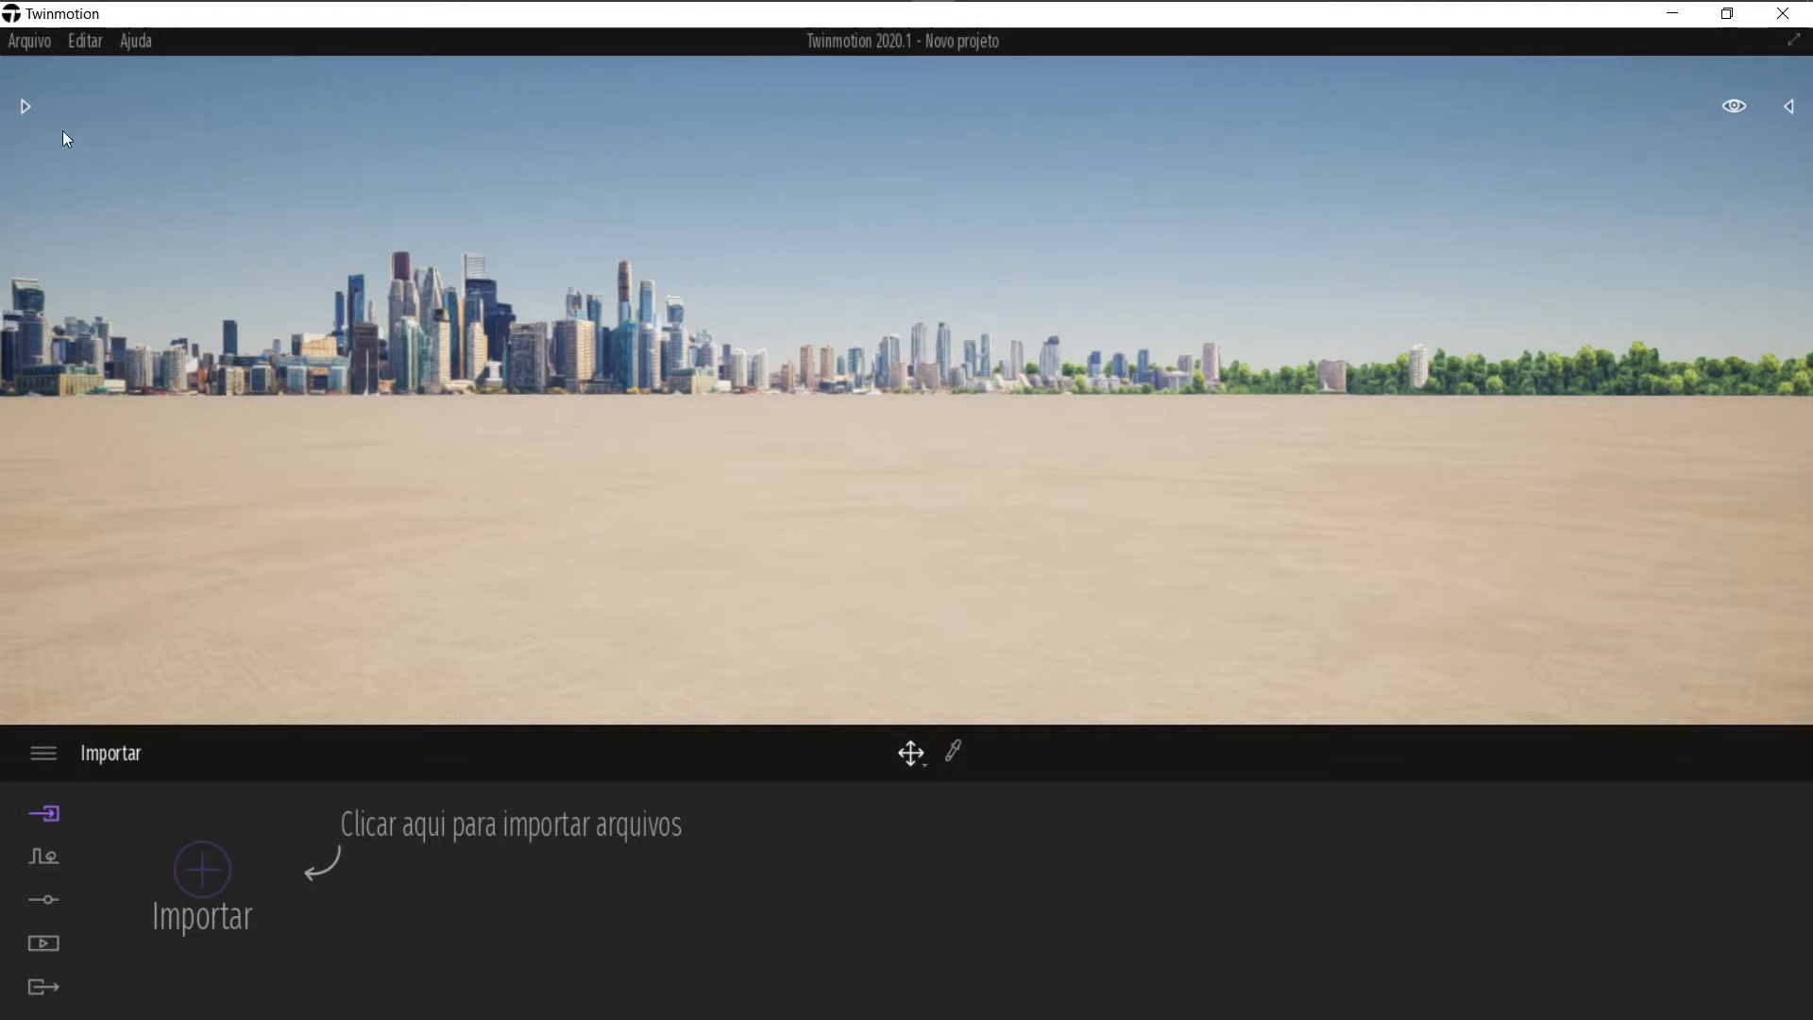
Step: Open the library and browse the Vidro glass materials
left_click(25, 107)
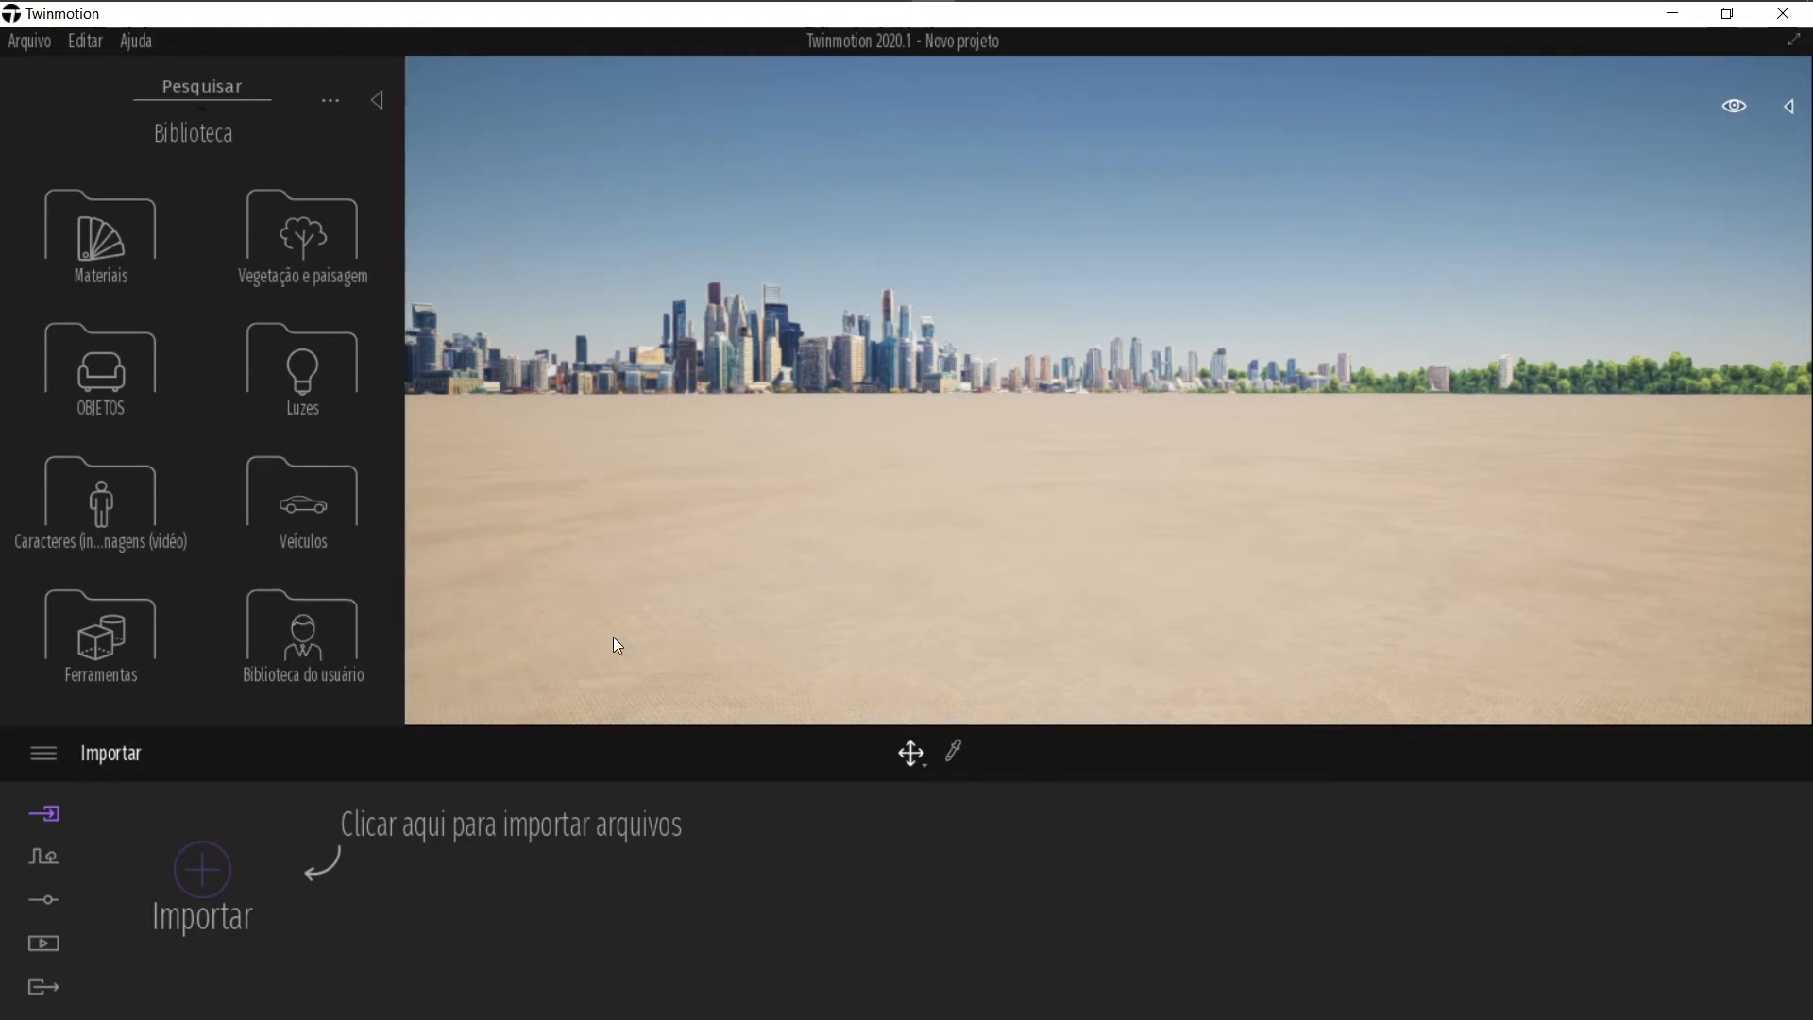
right_click_drag(567, 517, 567, 614)
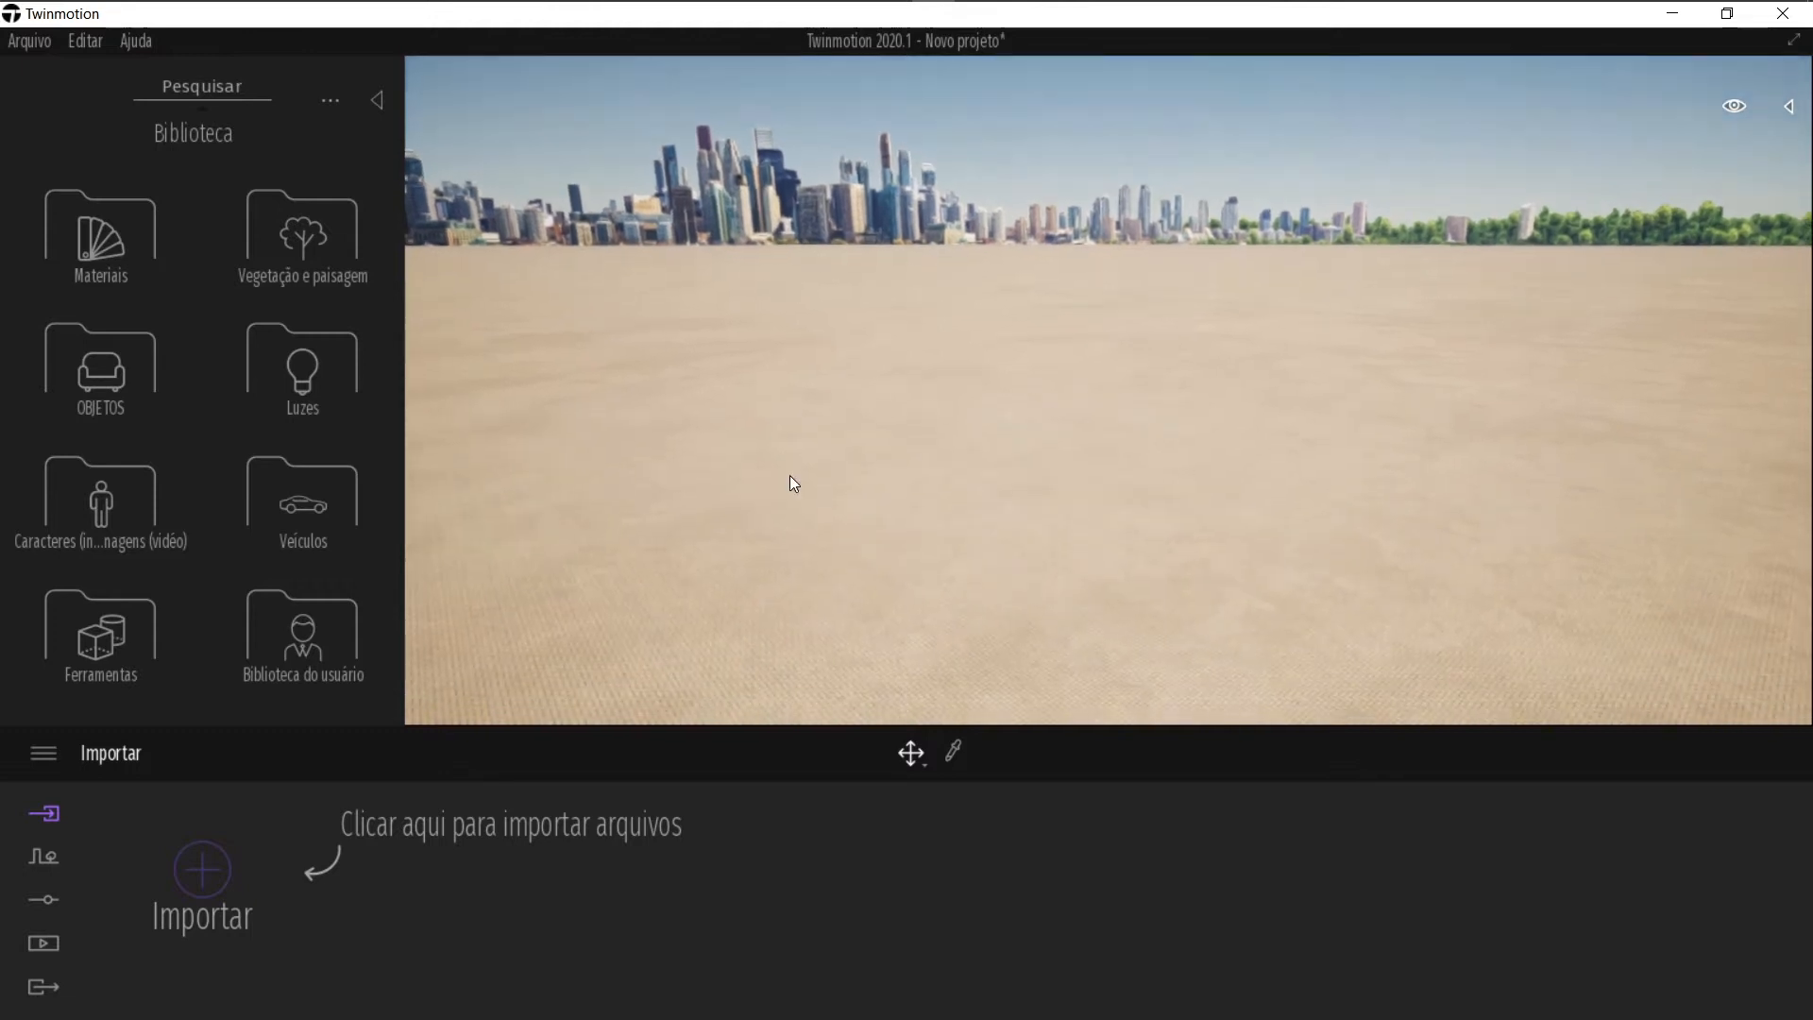
left_click(82, 249)
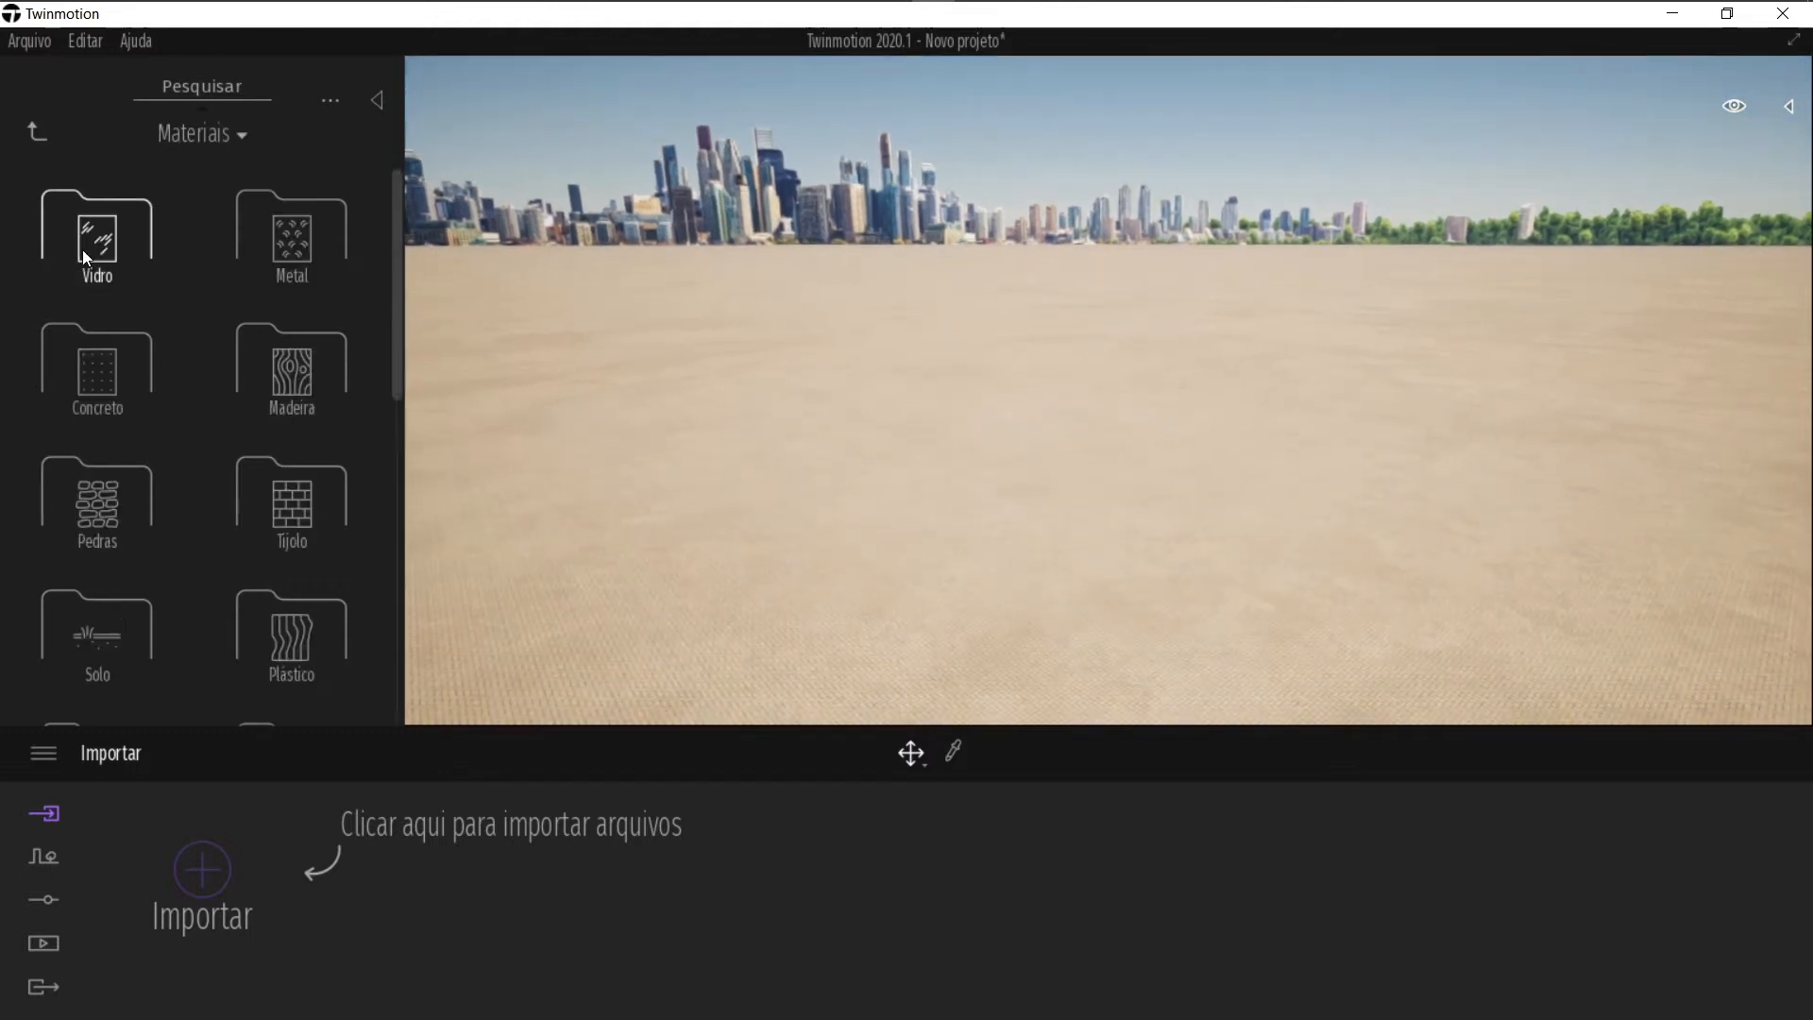
left_click_drag(403, 224, 178, 238)
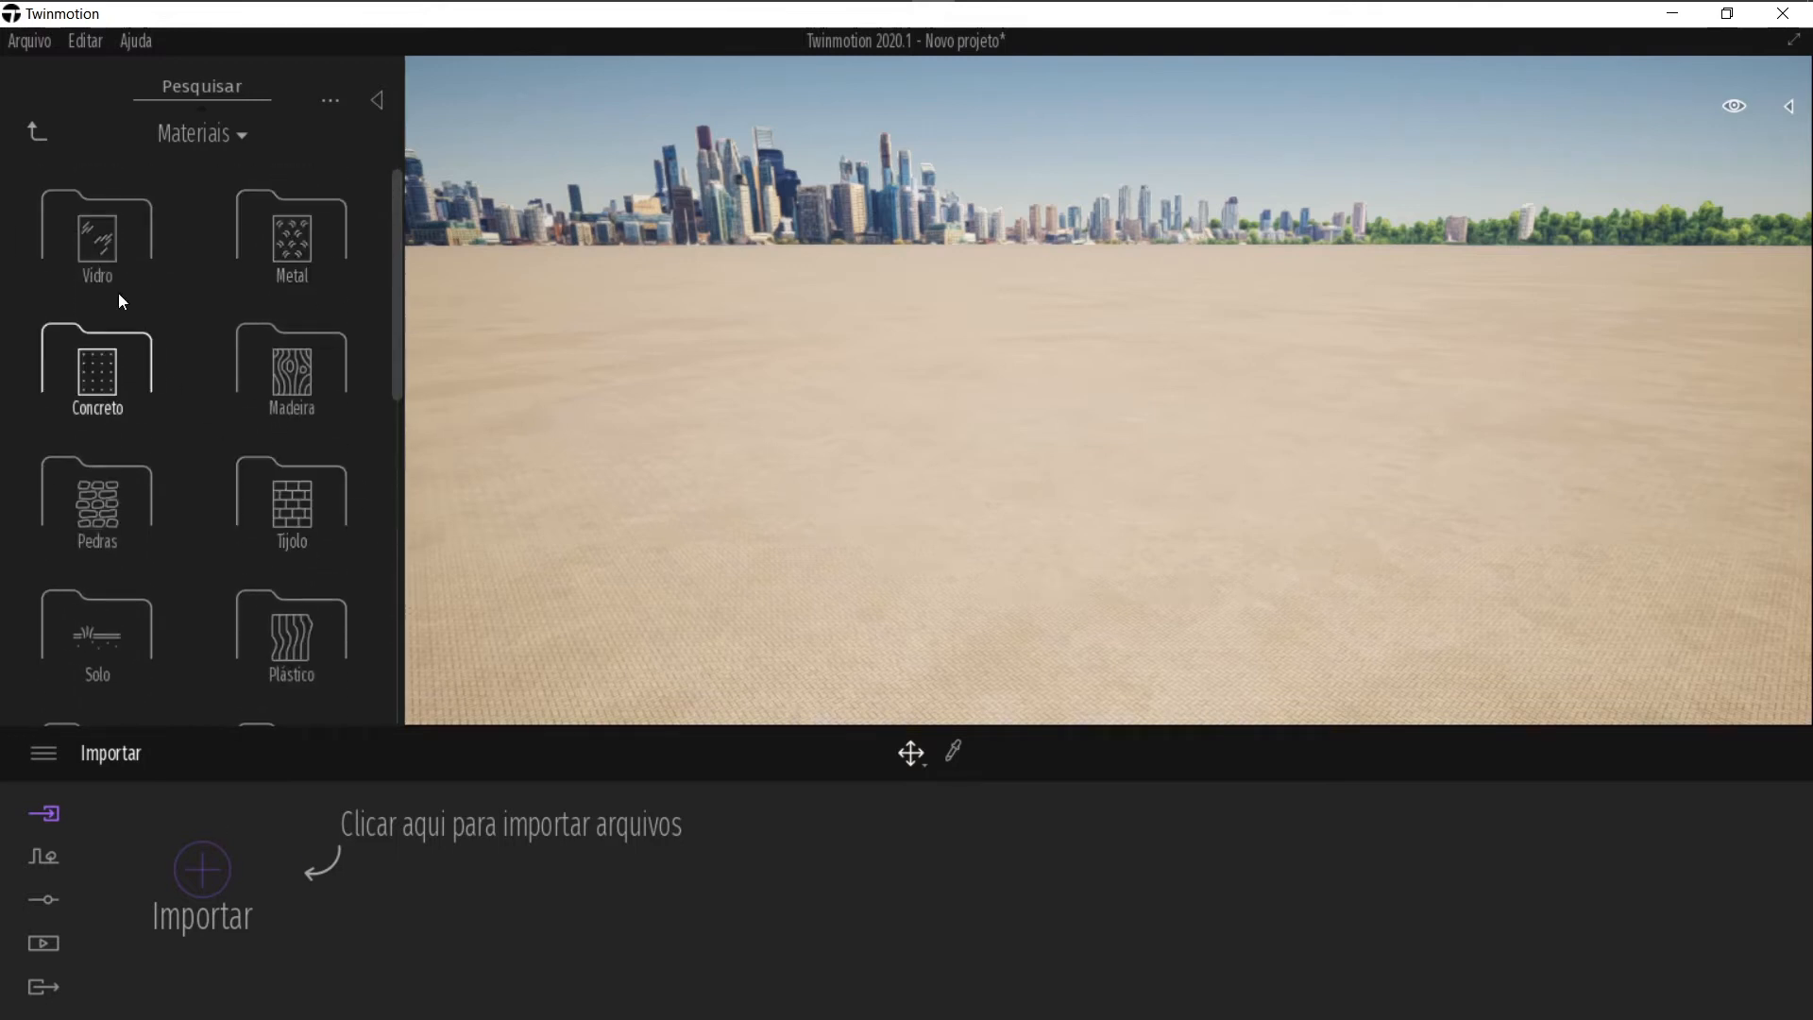
left_click(95, 242)
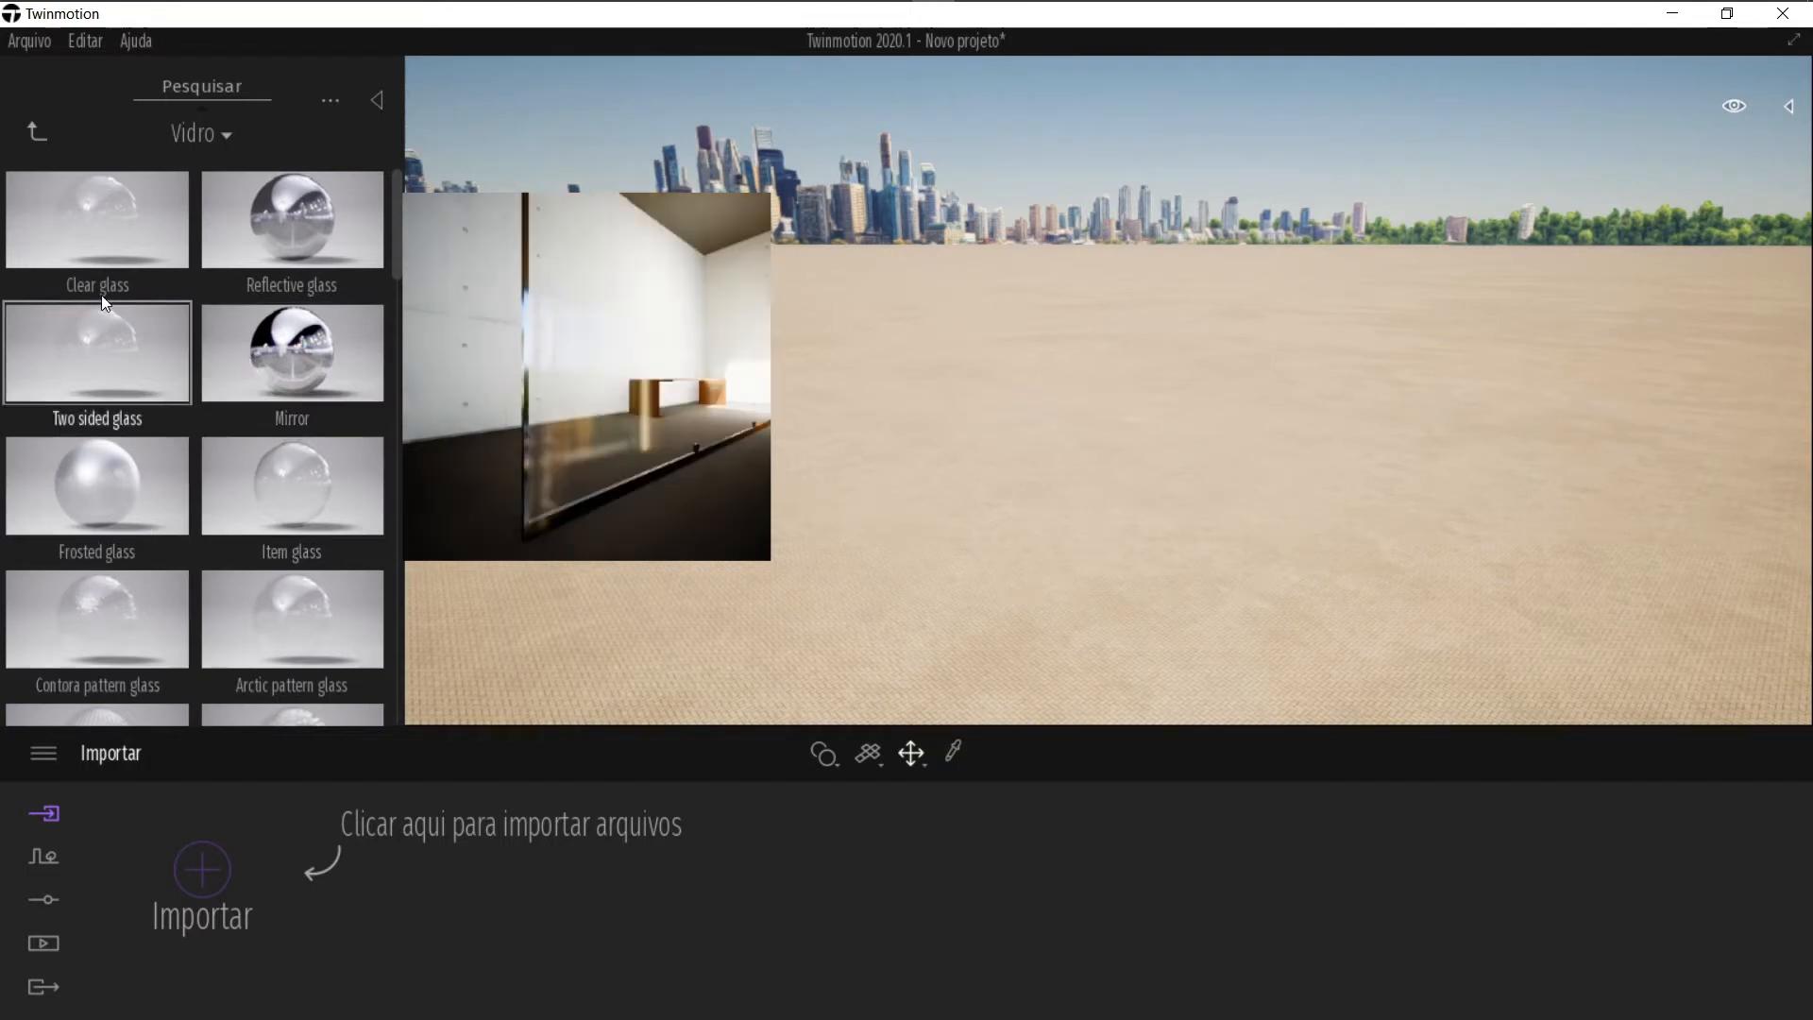
scroll(173, 445, "down", 5)
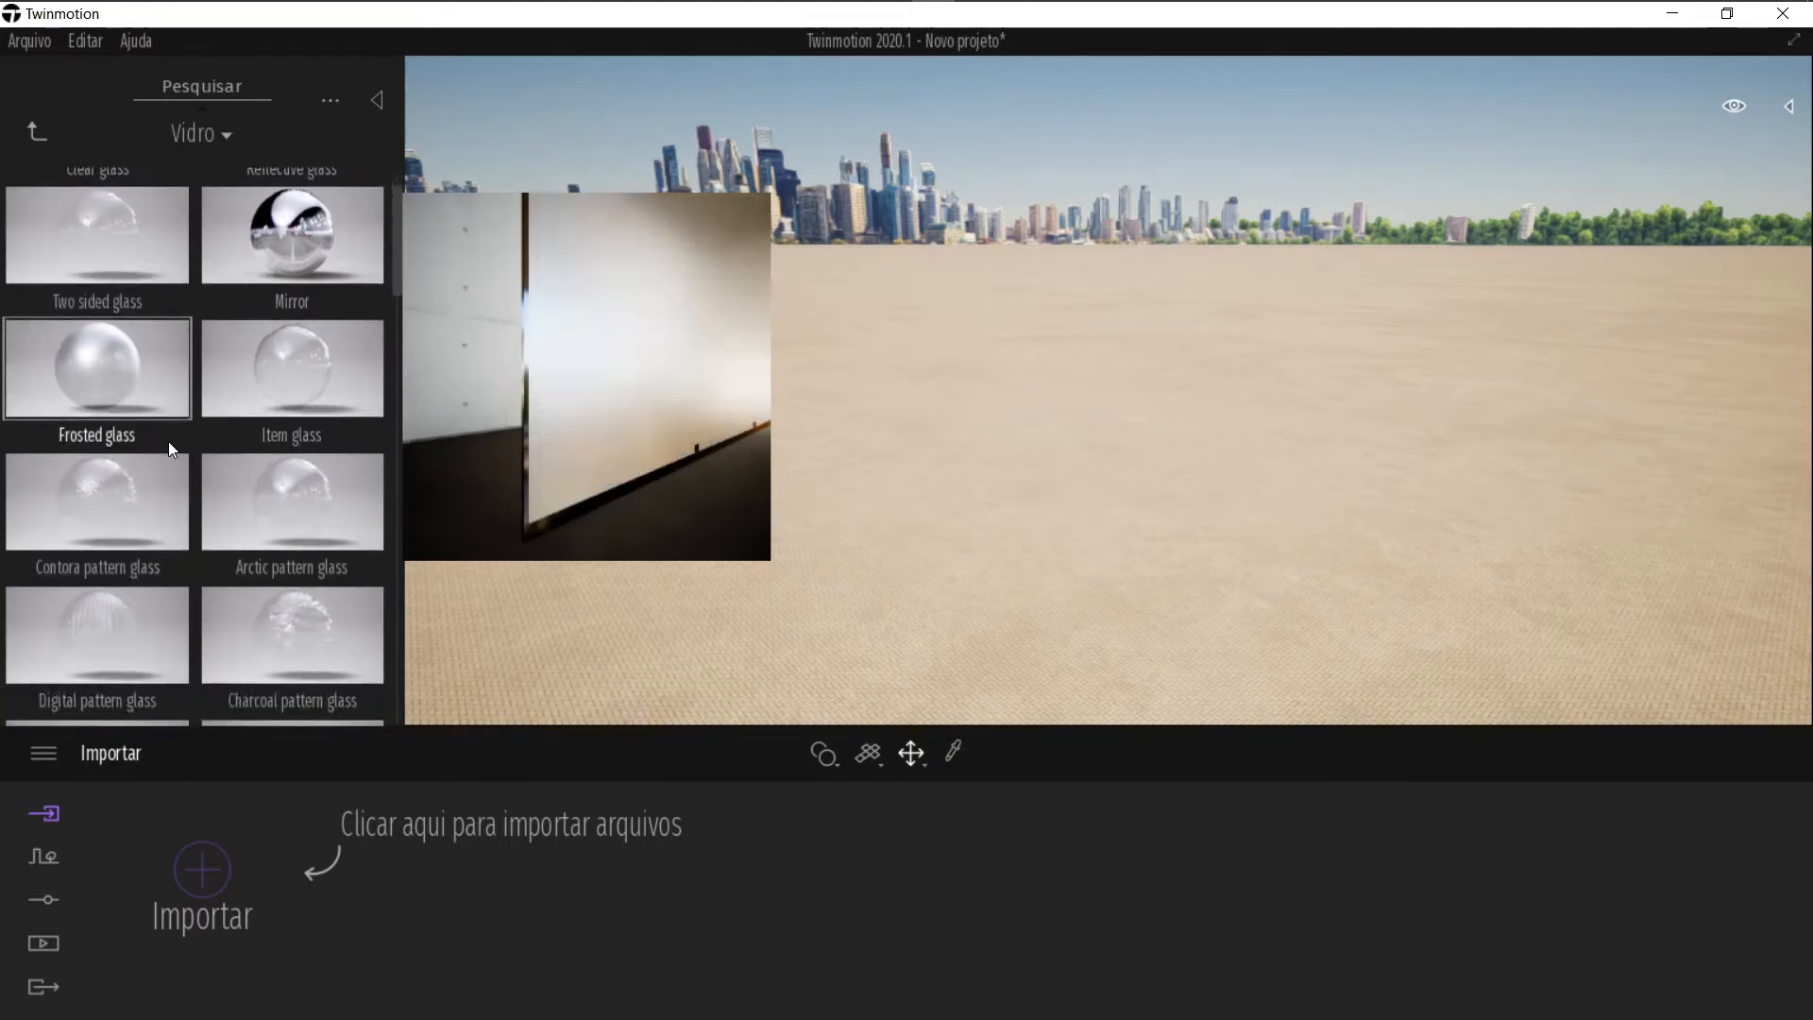
scroll(181, 449, "down", 1)
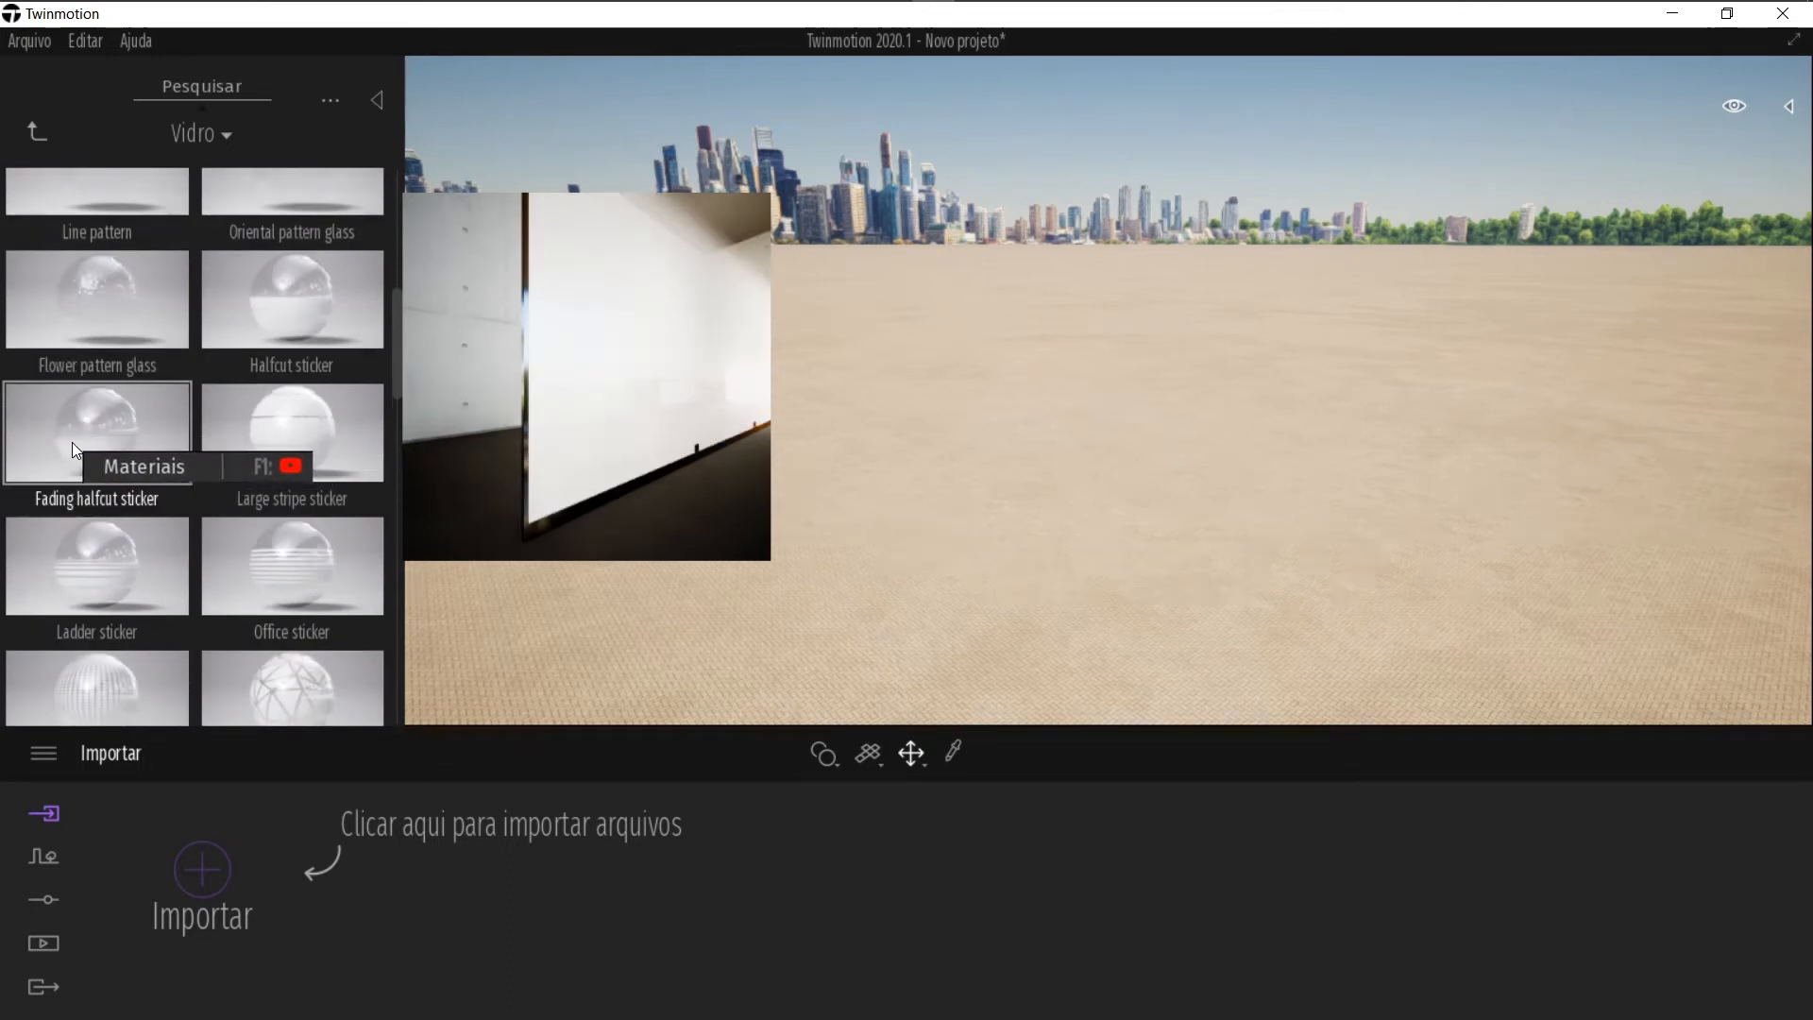
Step: Try the Fading halfcut sticker, Halfcut sticker and Line pattern glass materials on the ground
left_click_drag(72, 436, 918, 596)
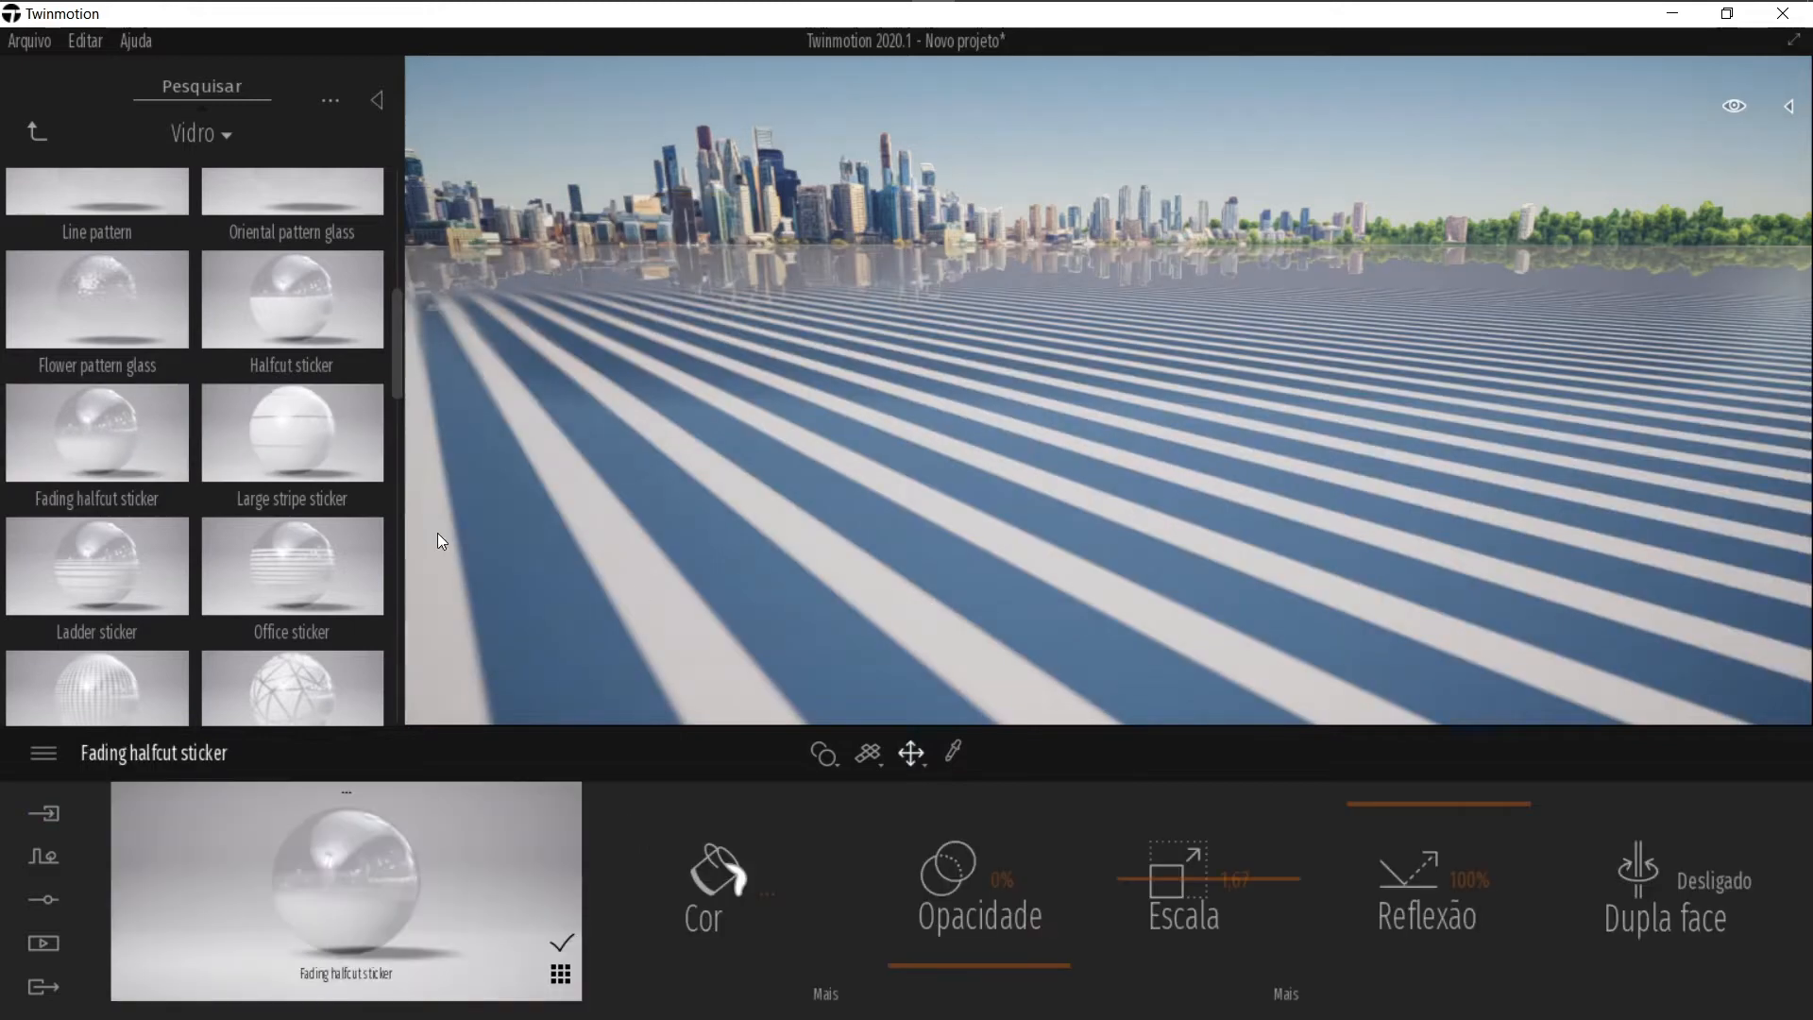
left_click_drag(309, 307, 832, 526)
mouse_move(53, 274)
scroll(53, 273, "up", 1)
left_click_drag(66, 248, 1027, 587)
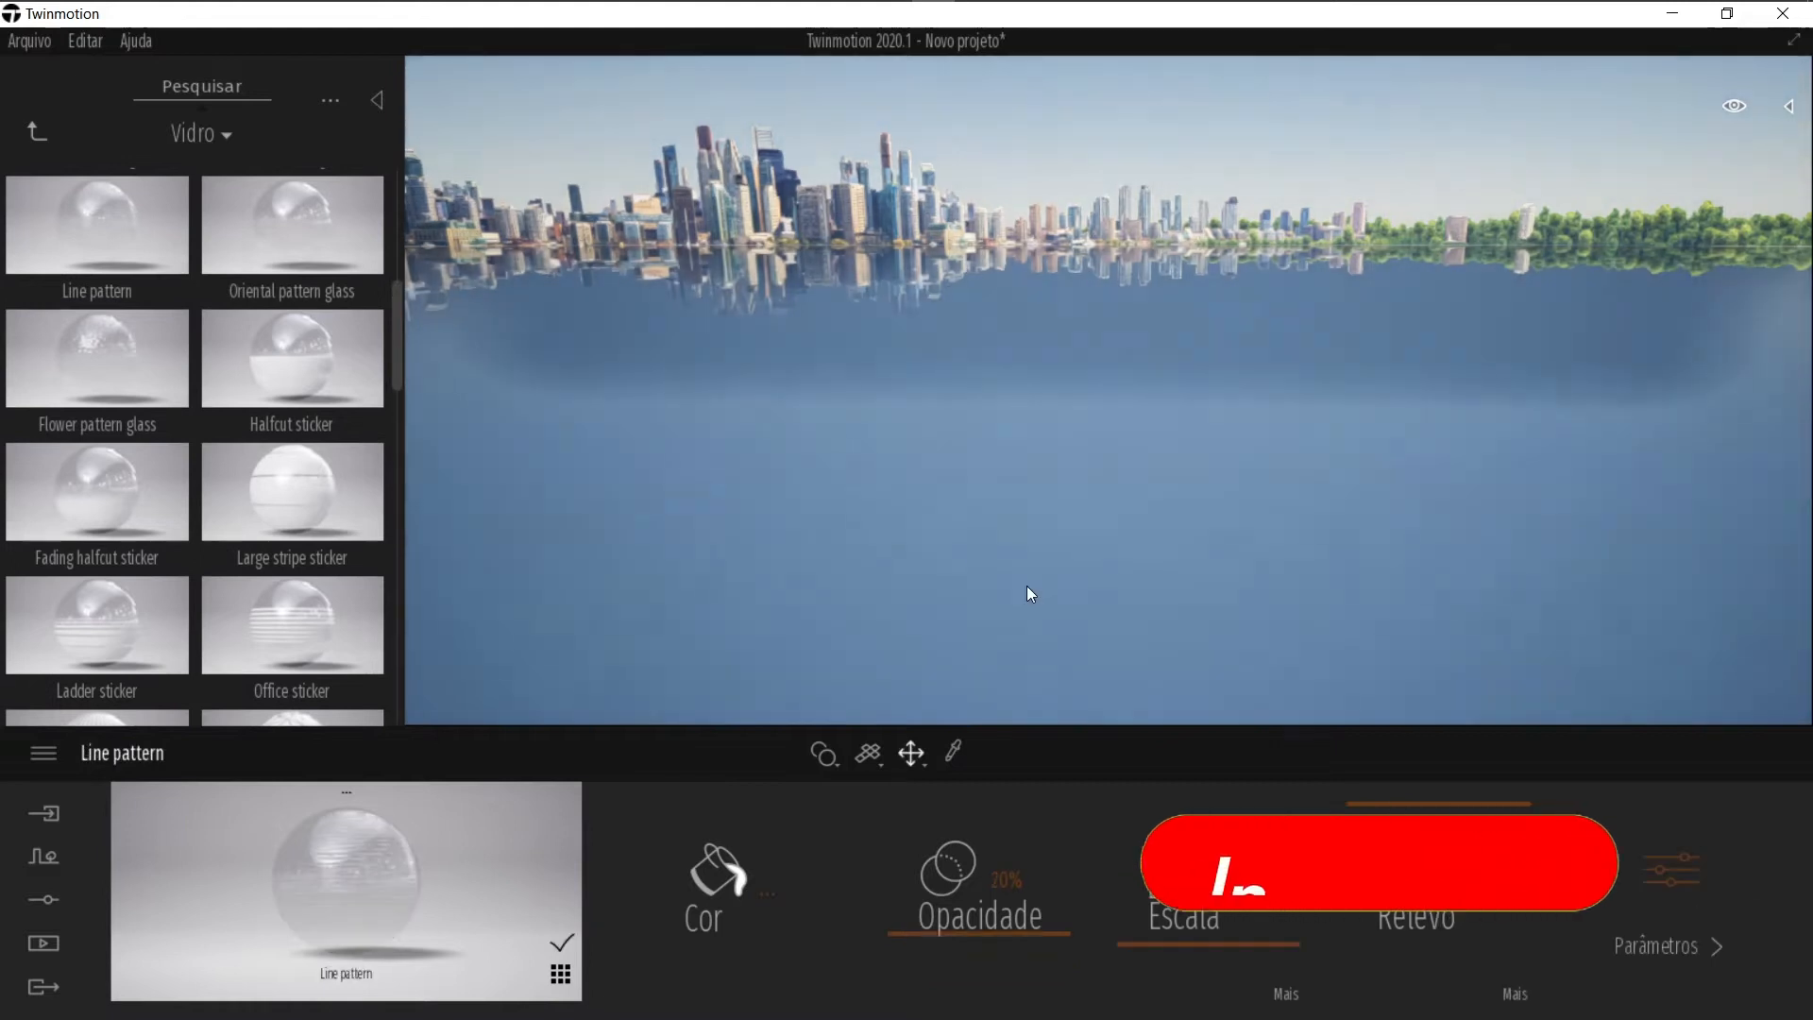
Step: Undo the three ground material applications
key("ctrl+z")
key("ctrl+z")
key("ctrl+z")
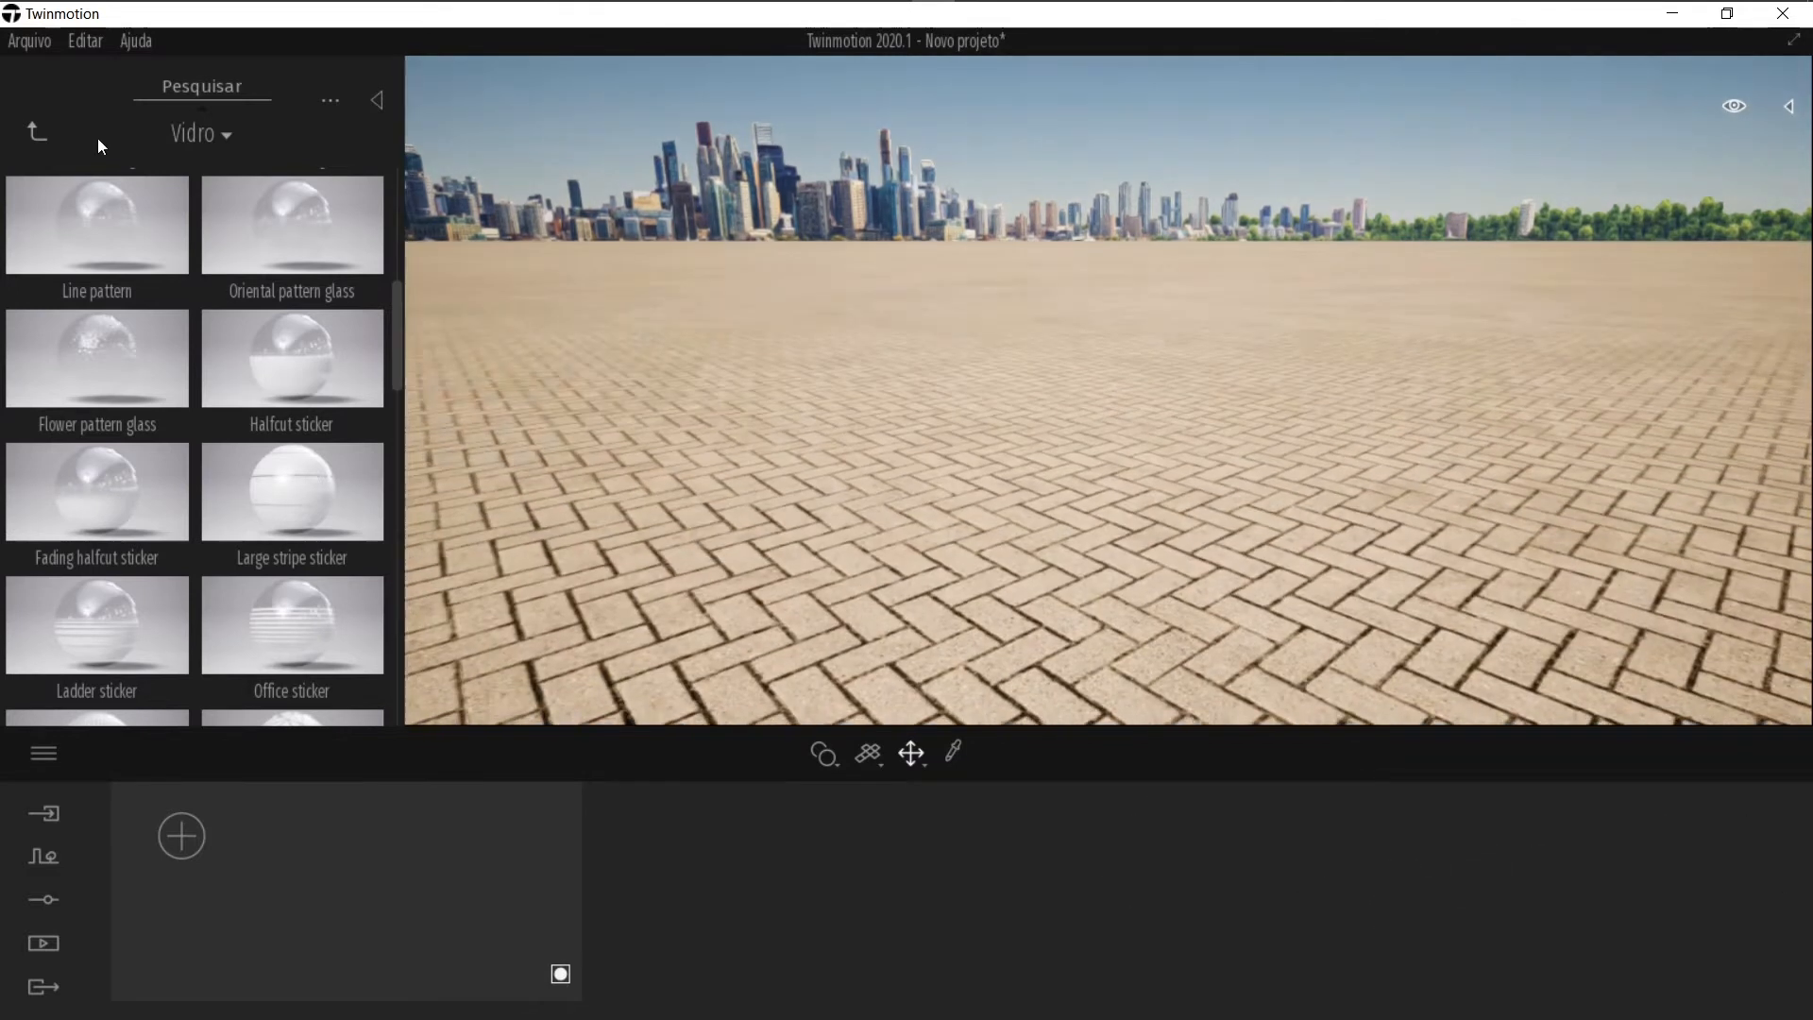
Step: Browse the Metal material folder
left_click(37, 132)
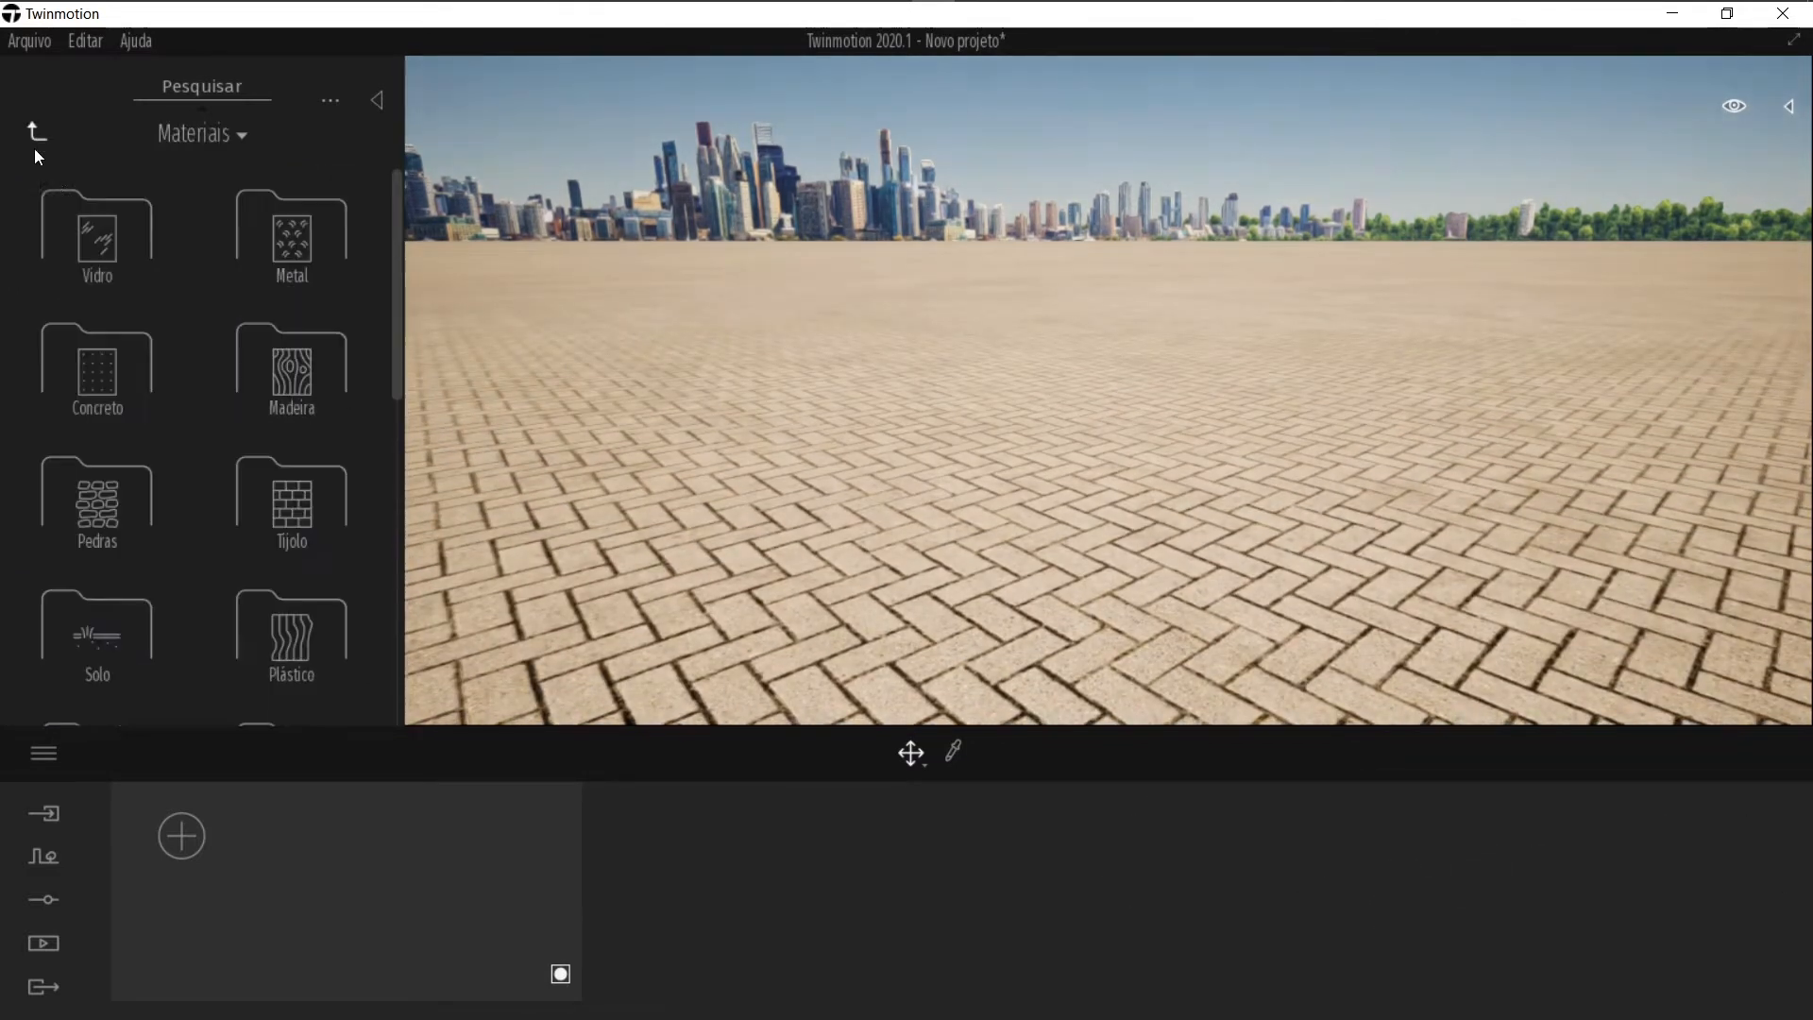
left_click(274, 241)
left_click_drag(396, 245, 407, 667)
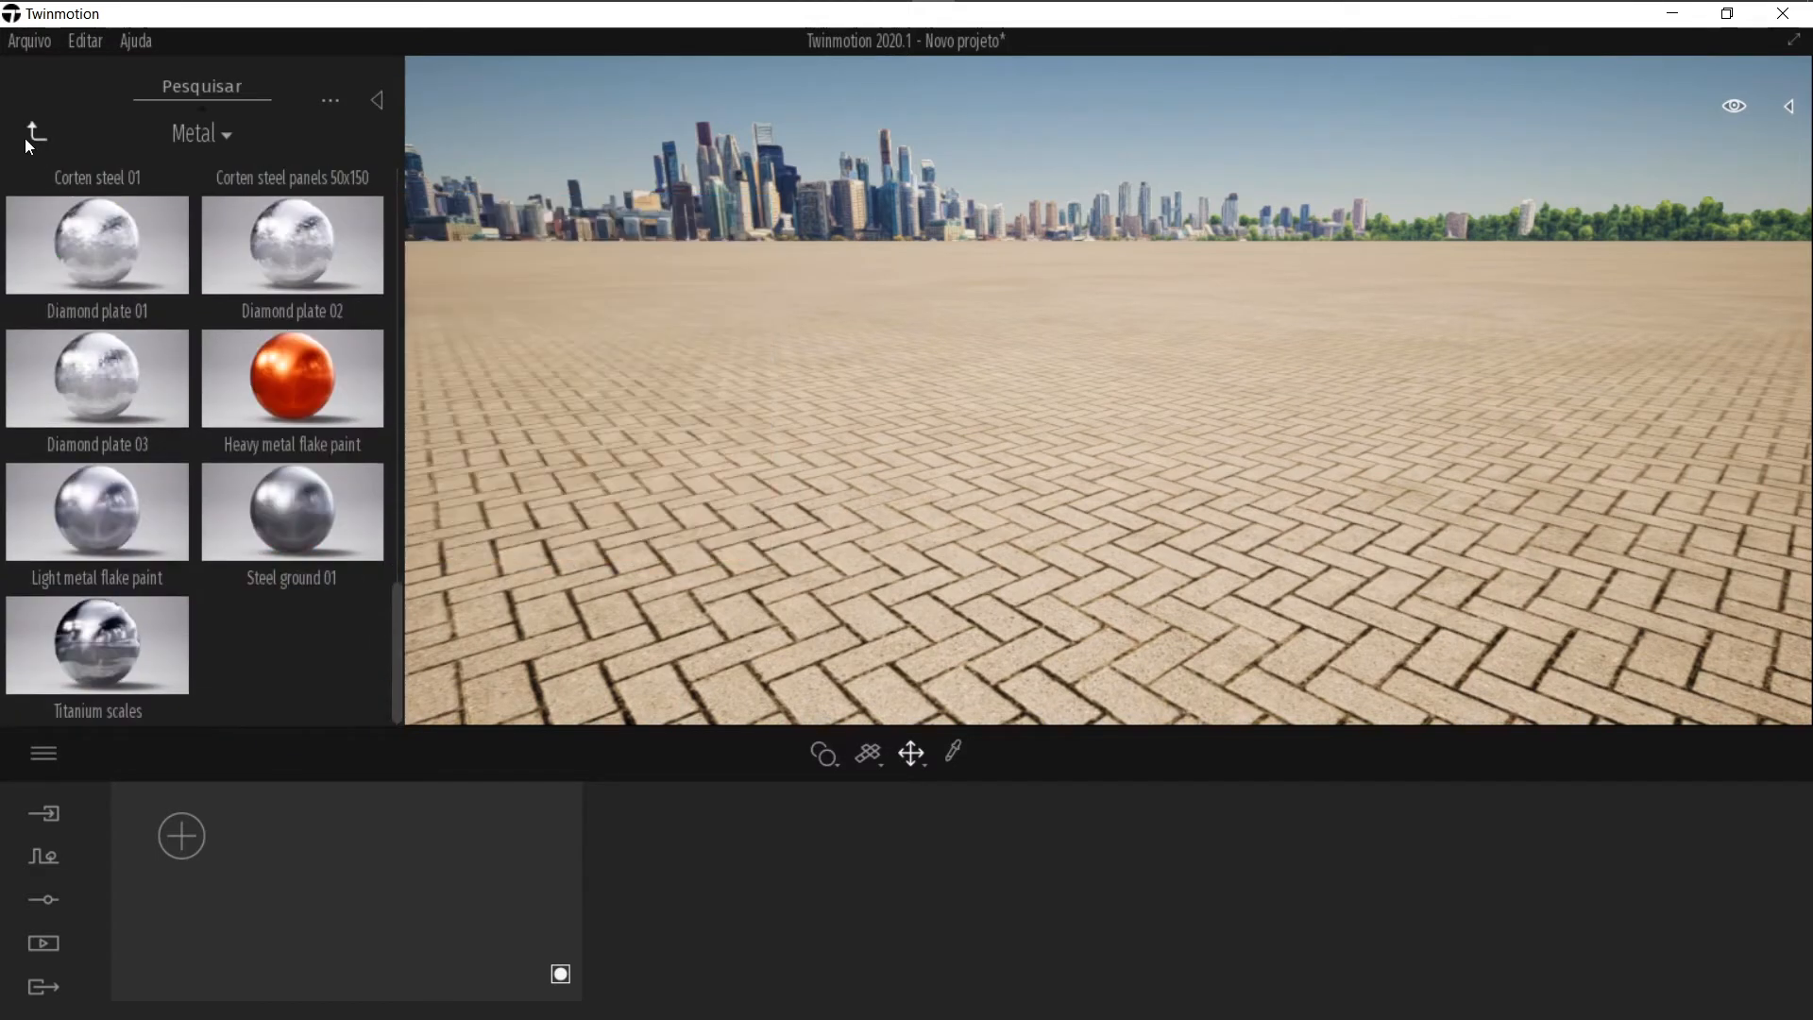
scroll(223, 359, "up", 3)
scroll(226, 322, "up", 1)
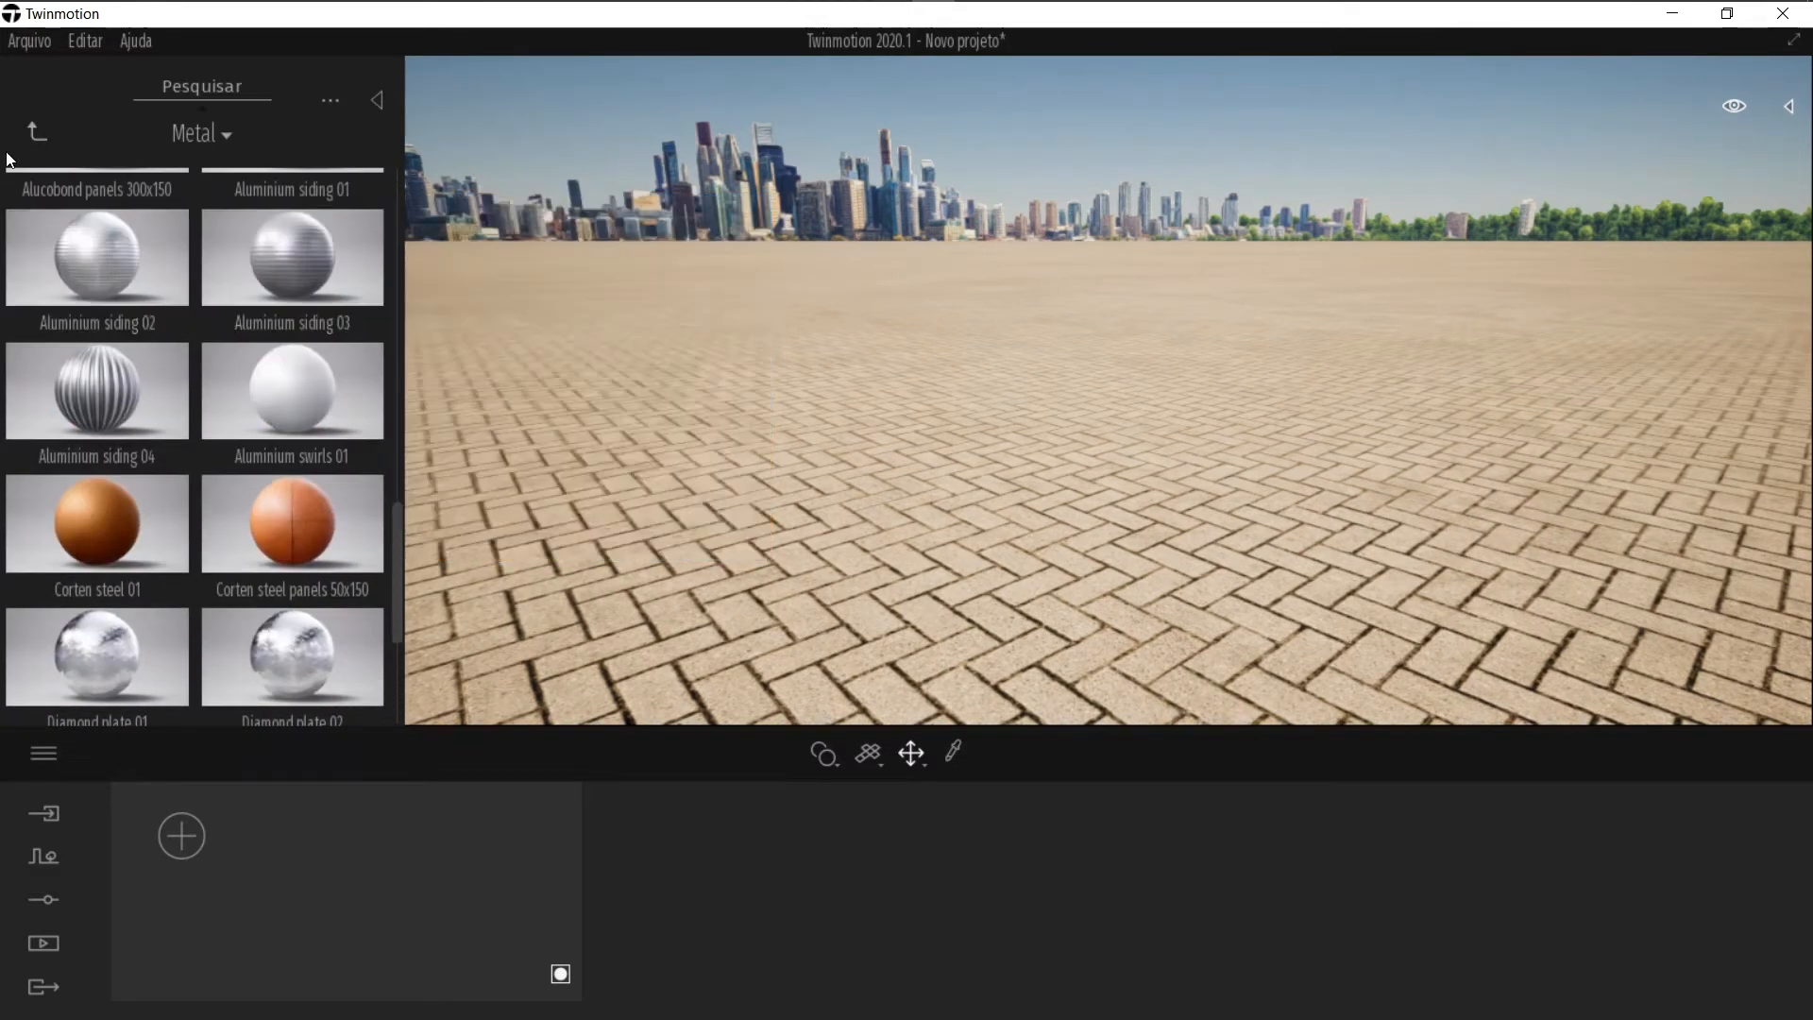
left_click(37, 133)
Step: Browse the Tijolo brick materials and the remaining material categories
left_click(120, 416)
scroll(237, 492, "down", 6)
scroll(75, 421, "up", 6)
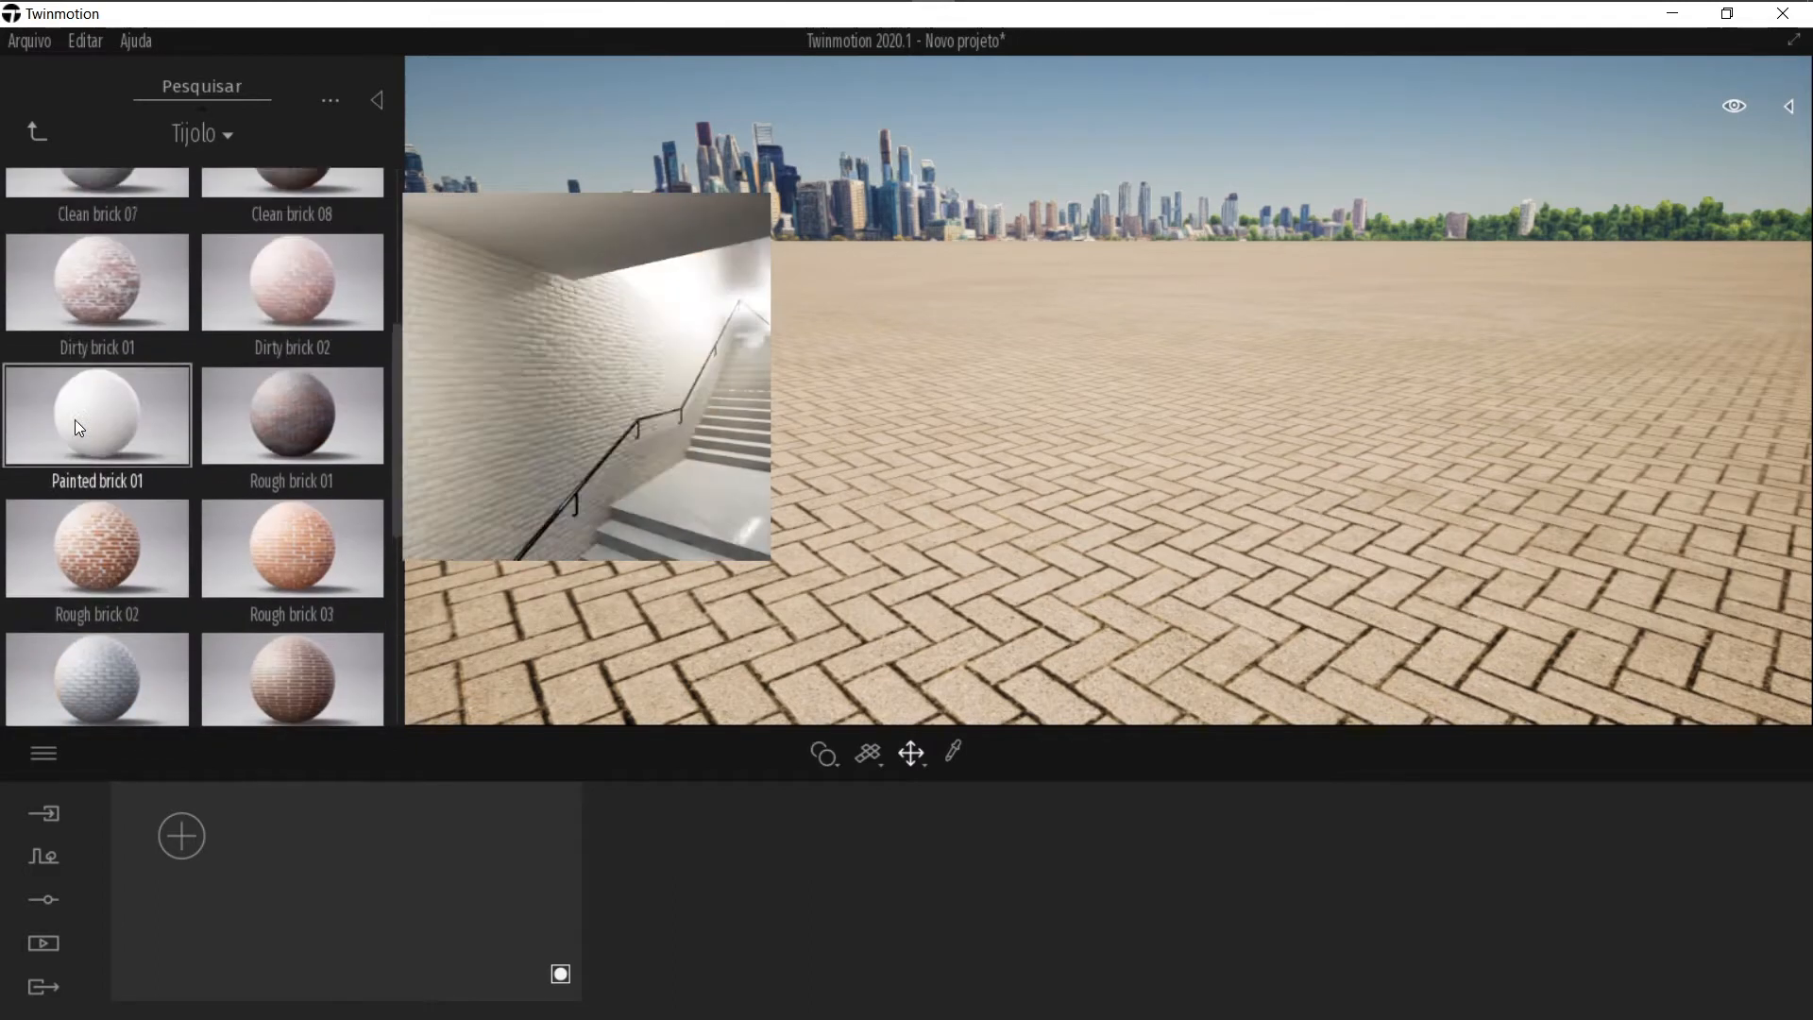
left_click(38, 131)
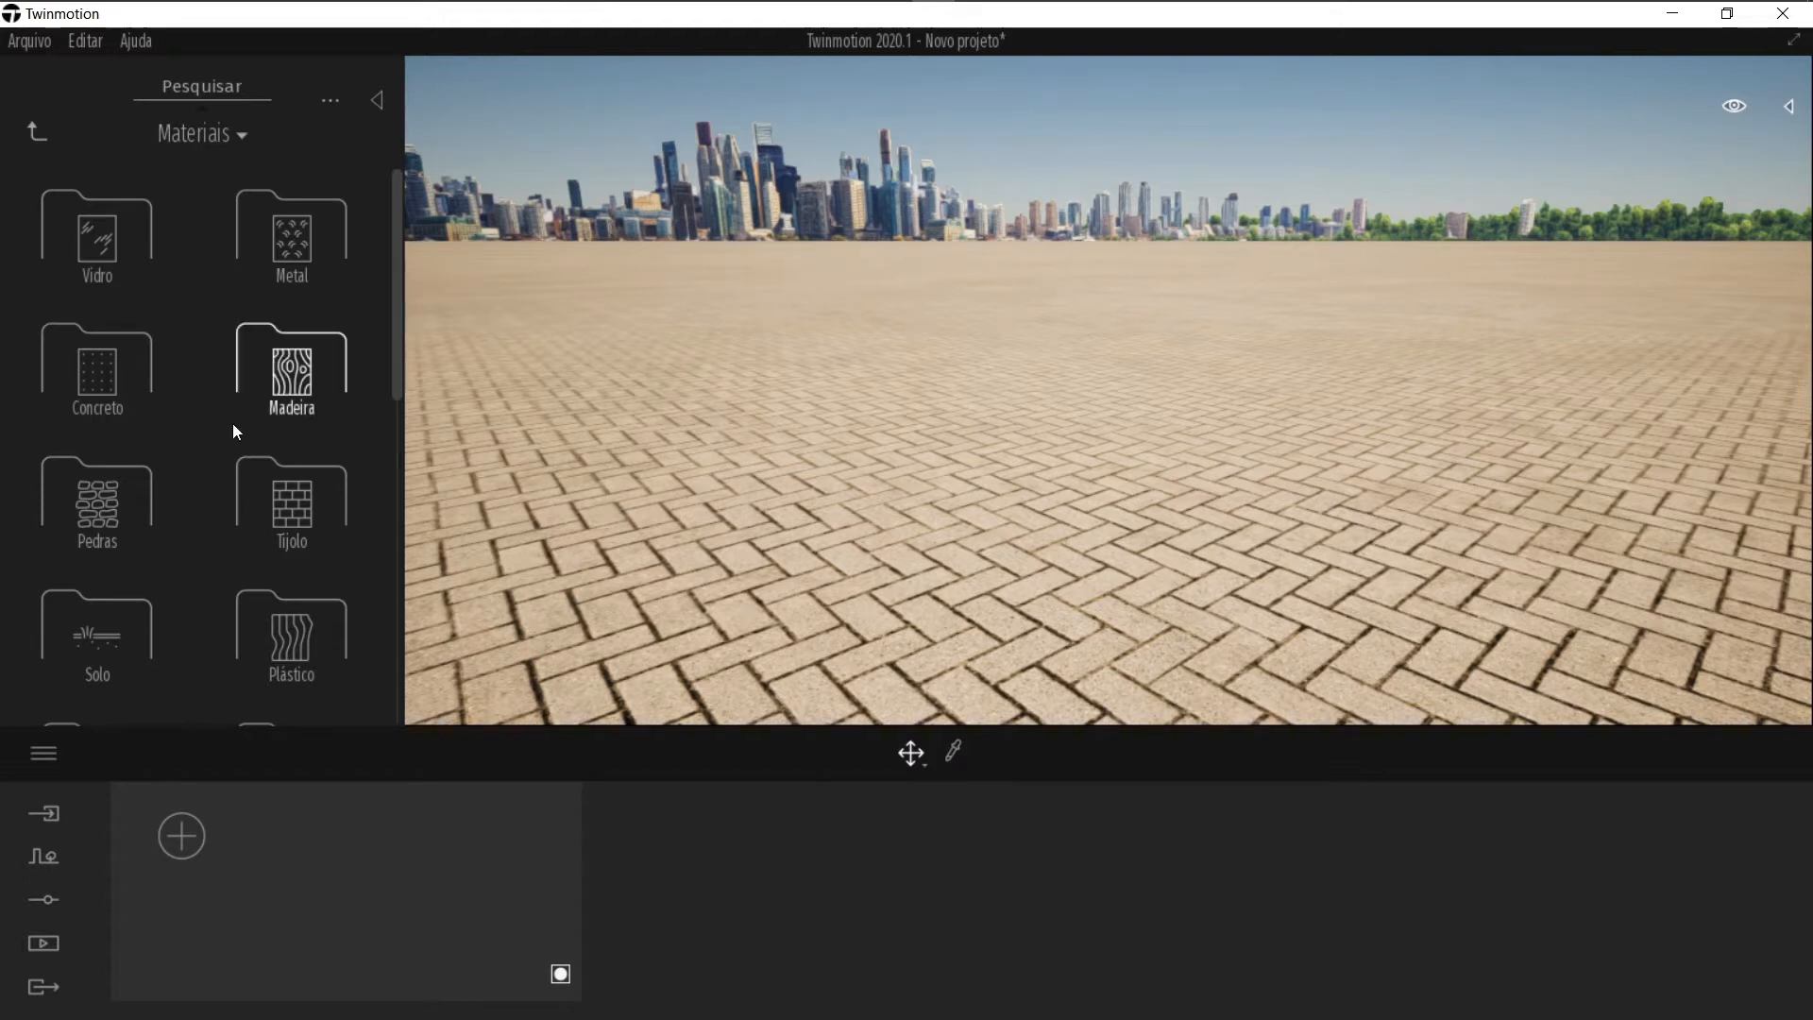
scroll(203, 448, "down", 5)
scroll(202, 443, "up", 5)
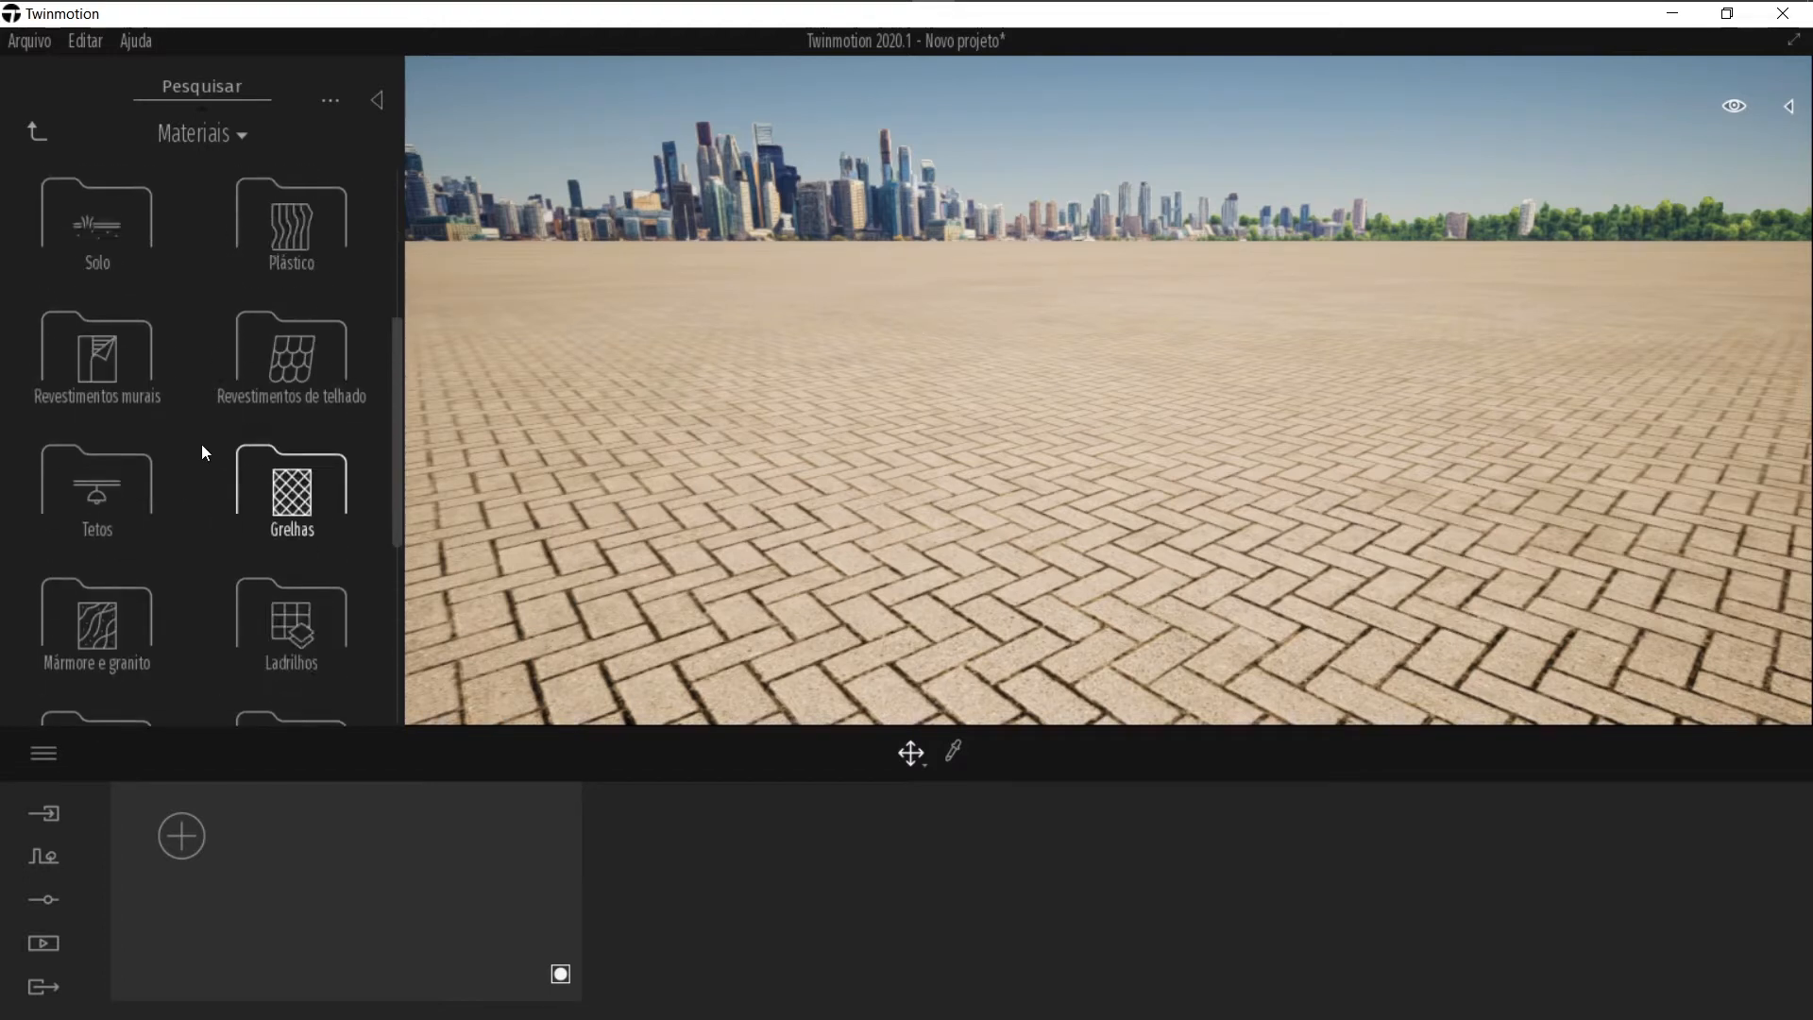
left_click(34, 125)
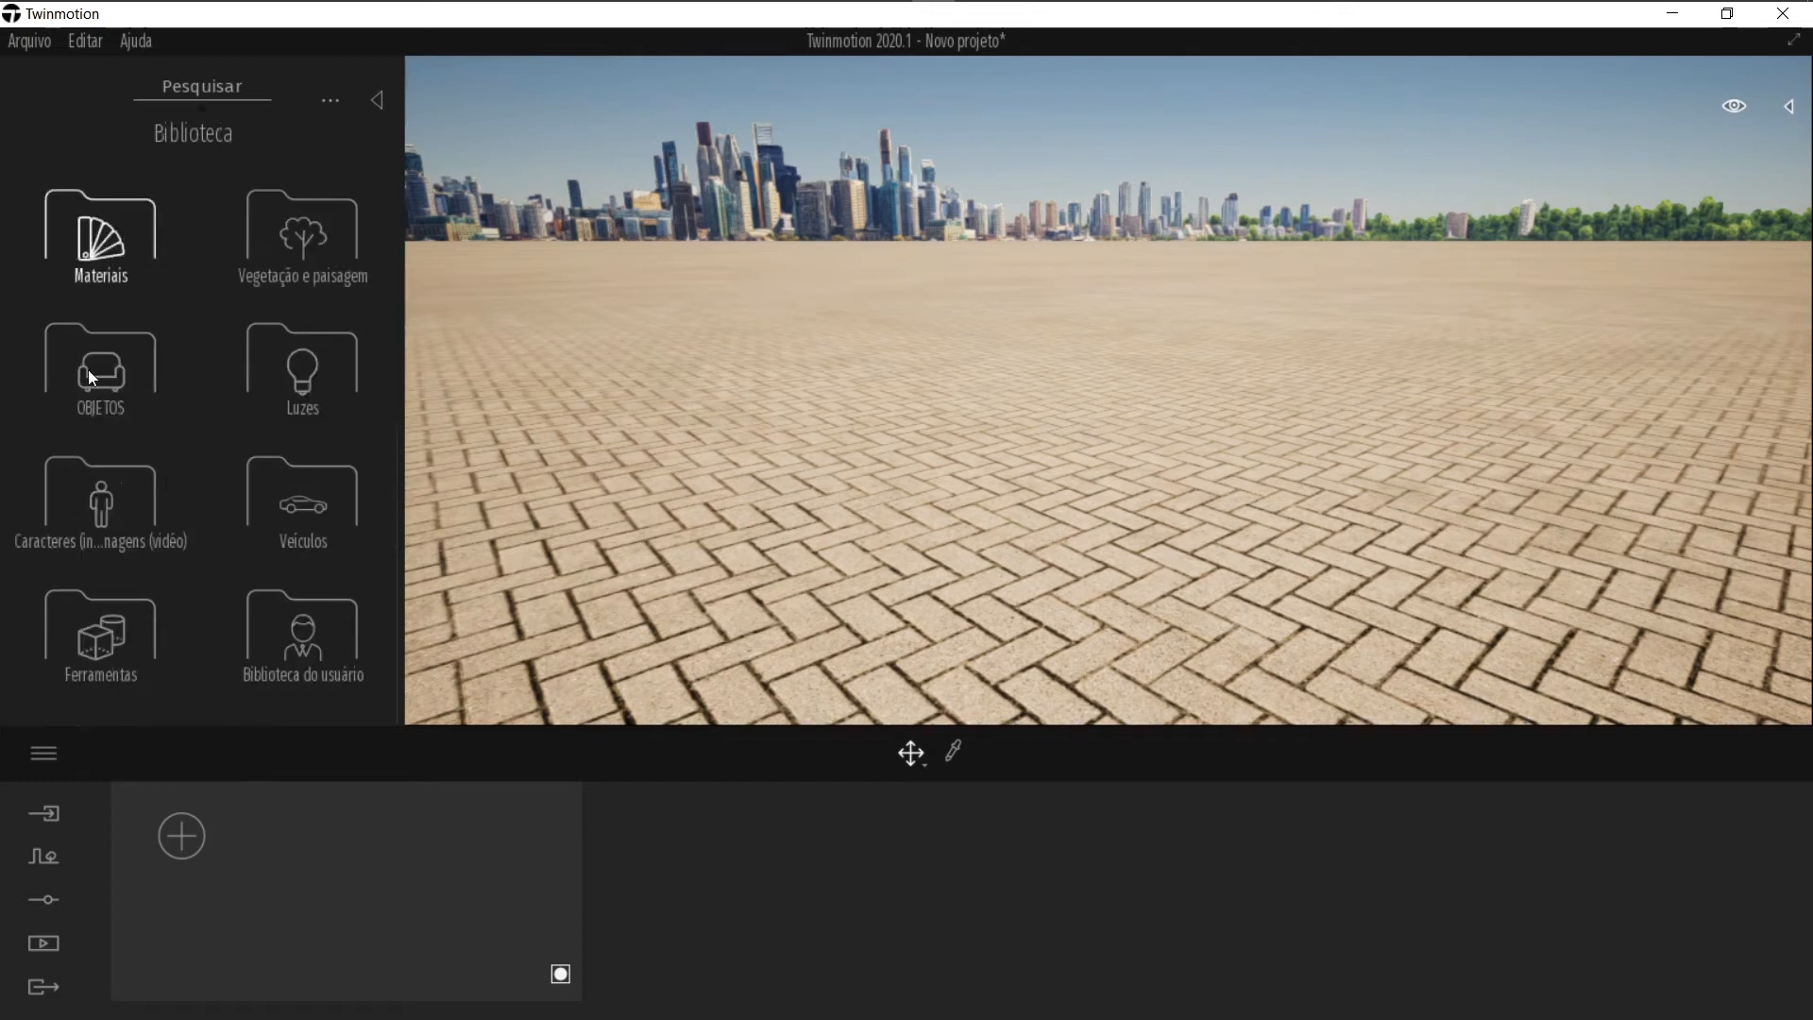
Step: Try placing the Flat landscape from Vegetação e paisagem, then delete it
left_click(324, 259)
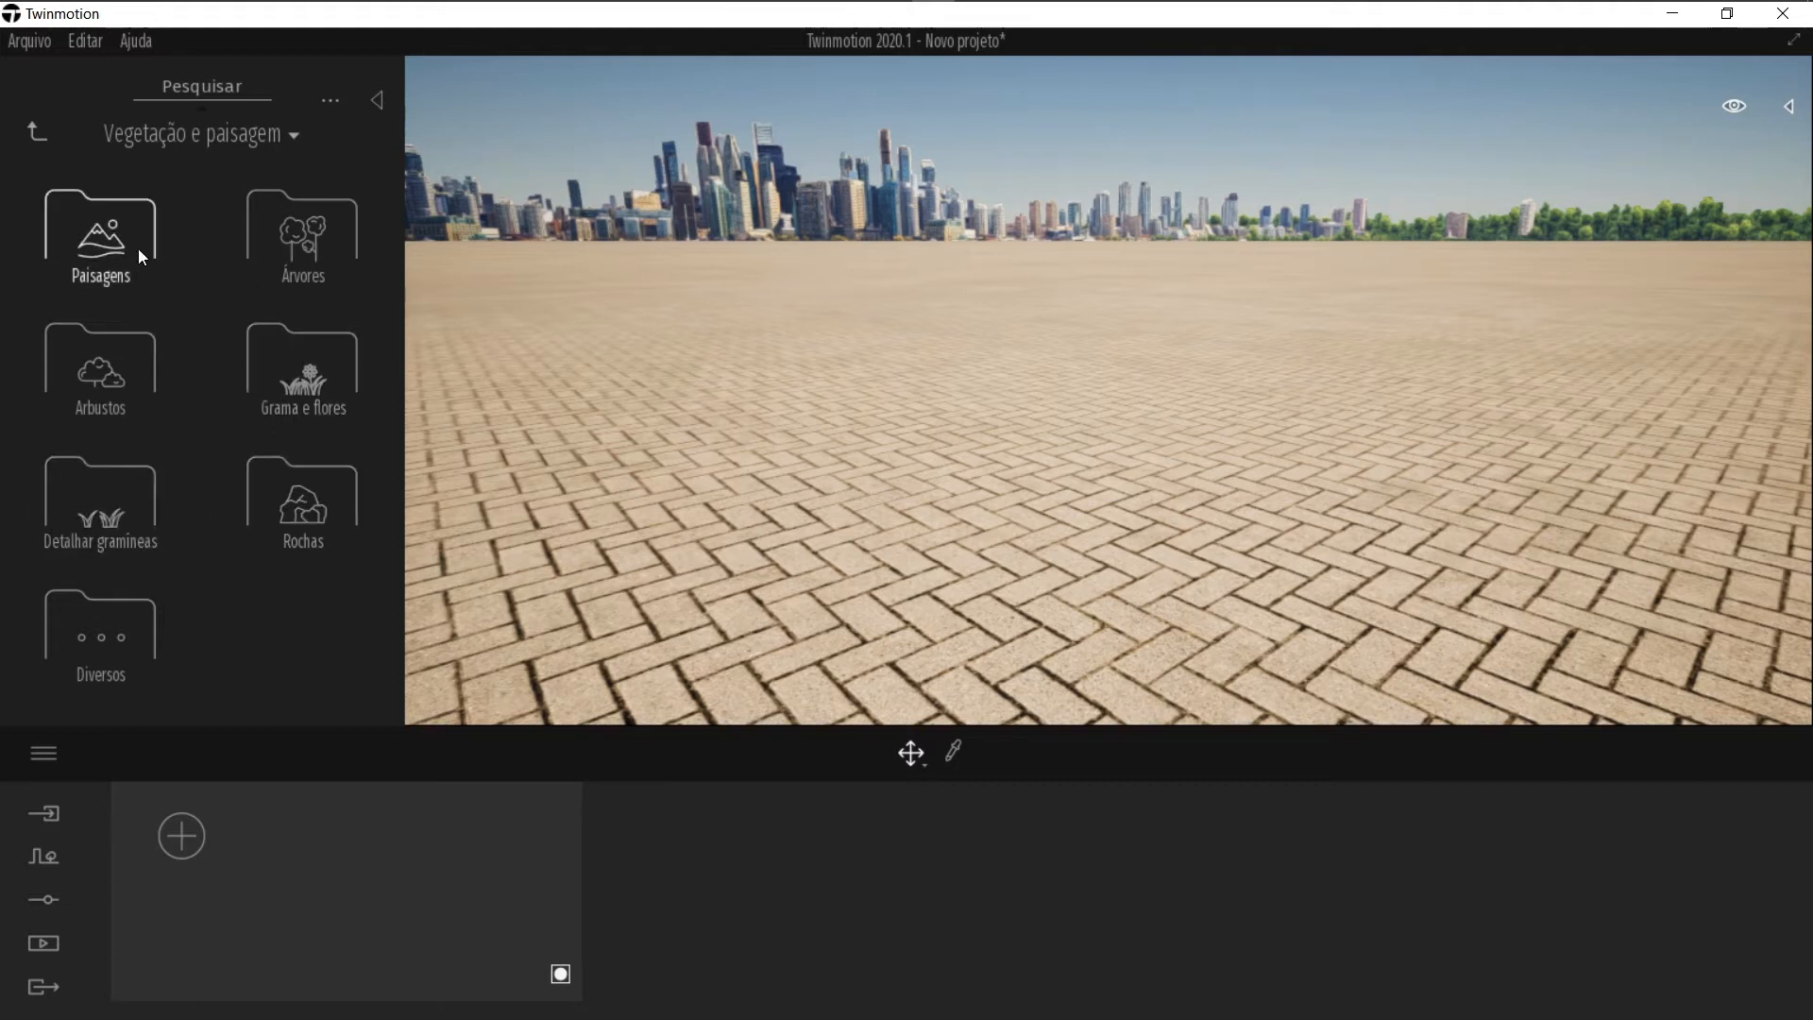
left_click(100, 247)
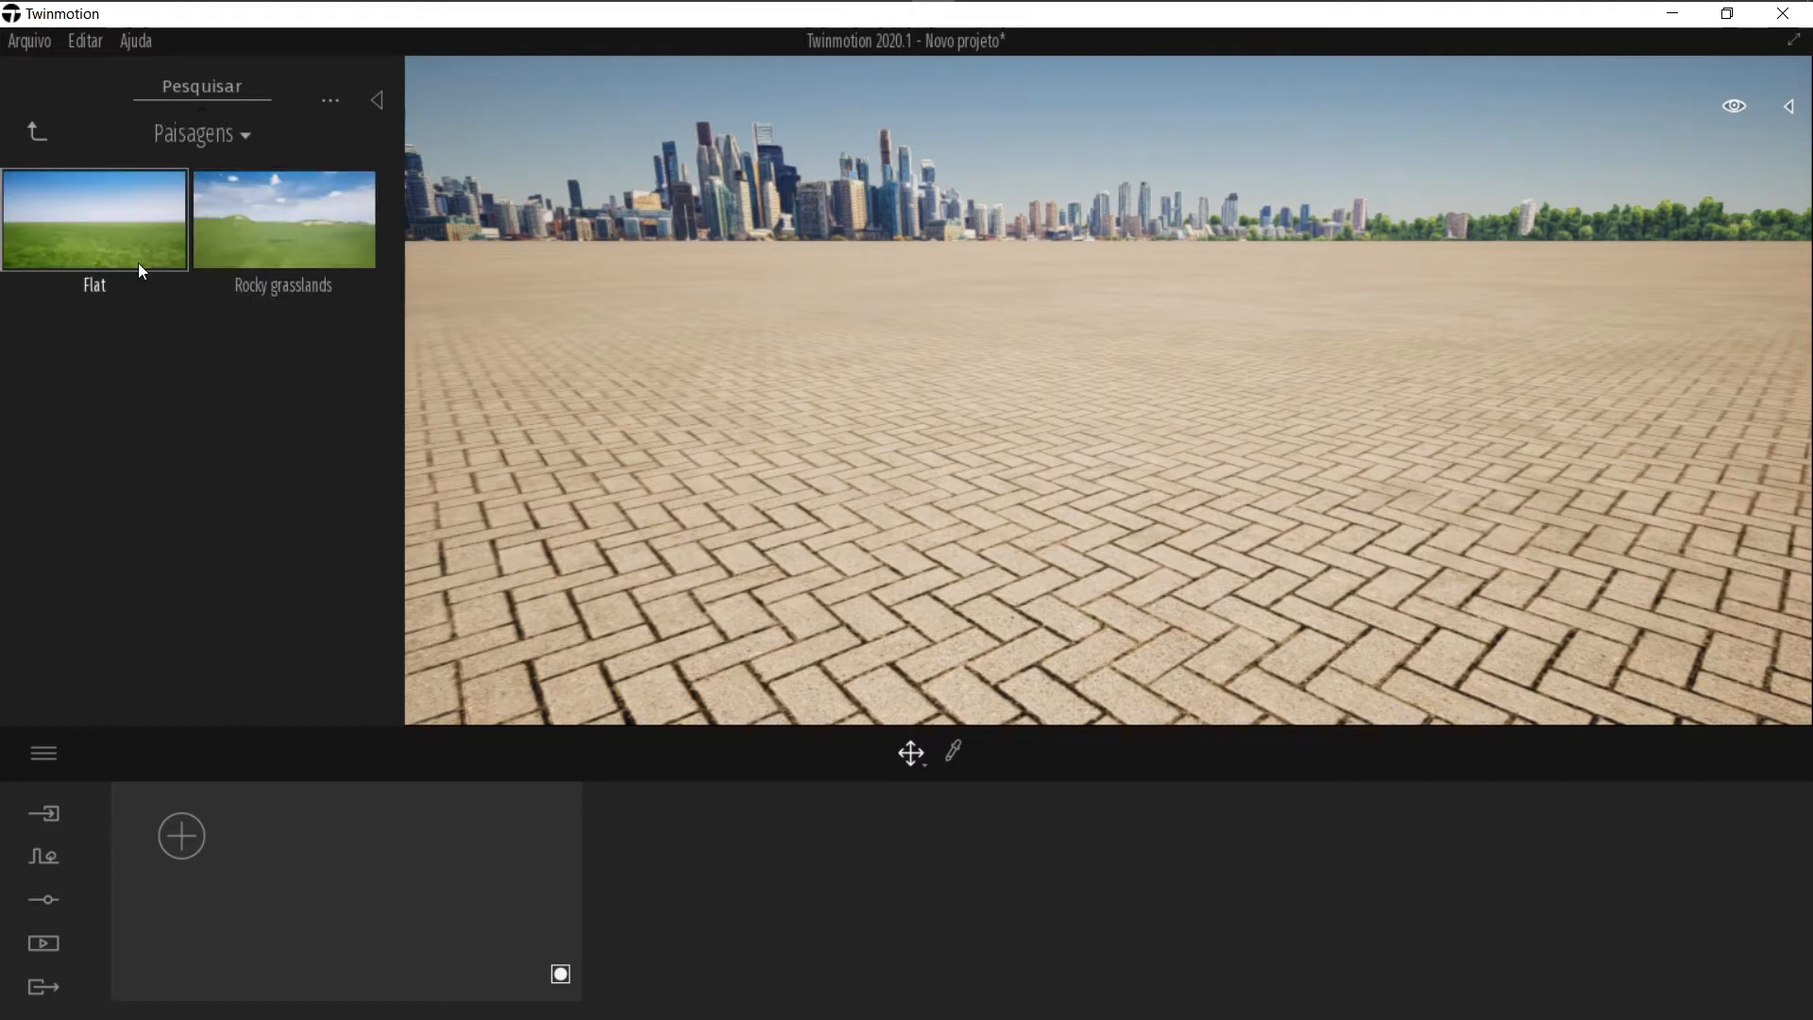
left_click_drag(108, 238, 1164, 518)
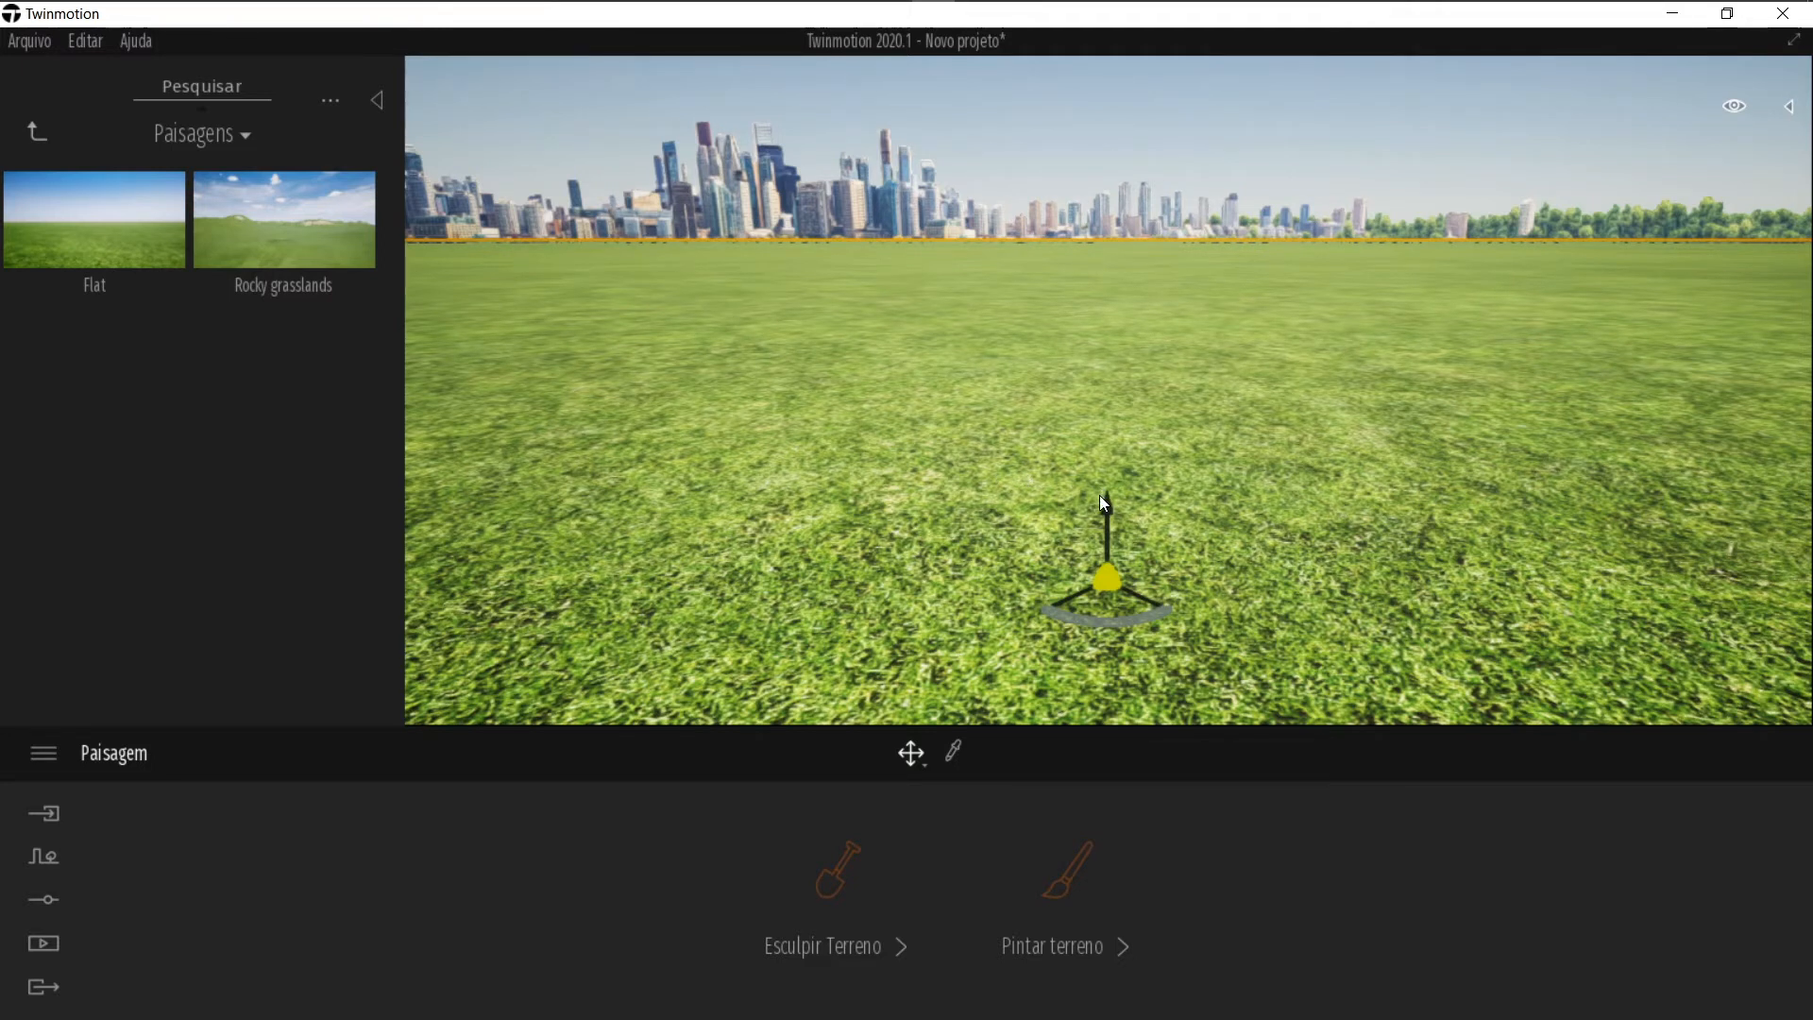
left_click_drag(1111, 511, 1101, 435)
key("Delete")
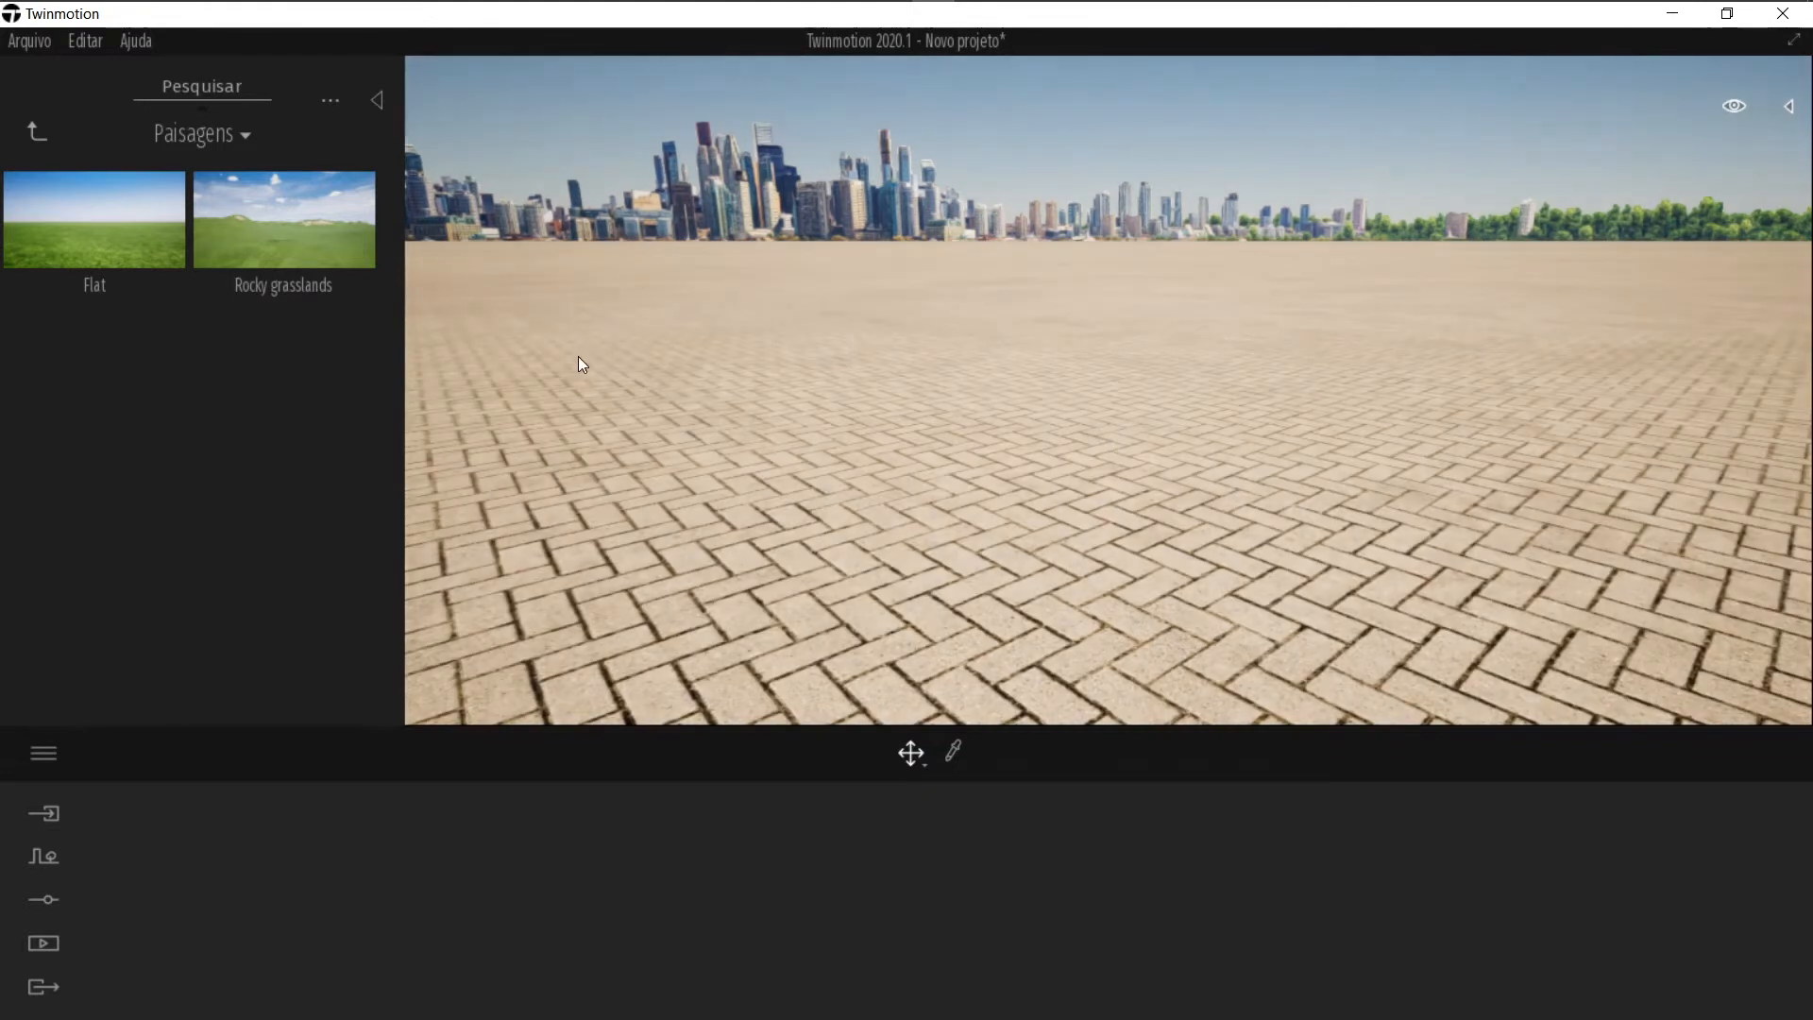
Step: Add the Rocky grasslands landscape to the scene and delete the paved ground surface
left_click_drag(239, 217, 1067, 455)
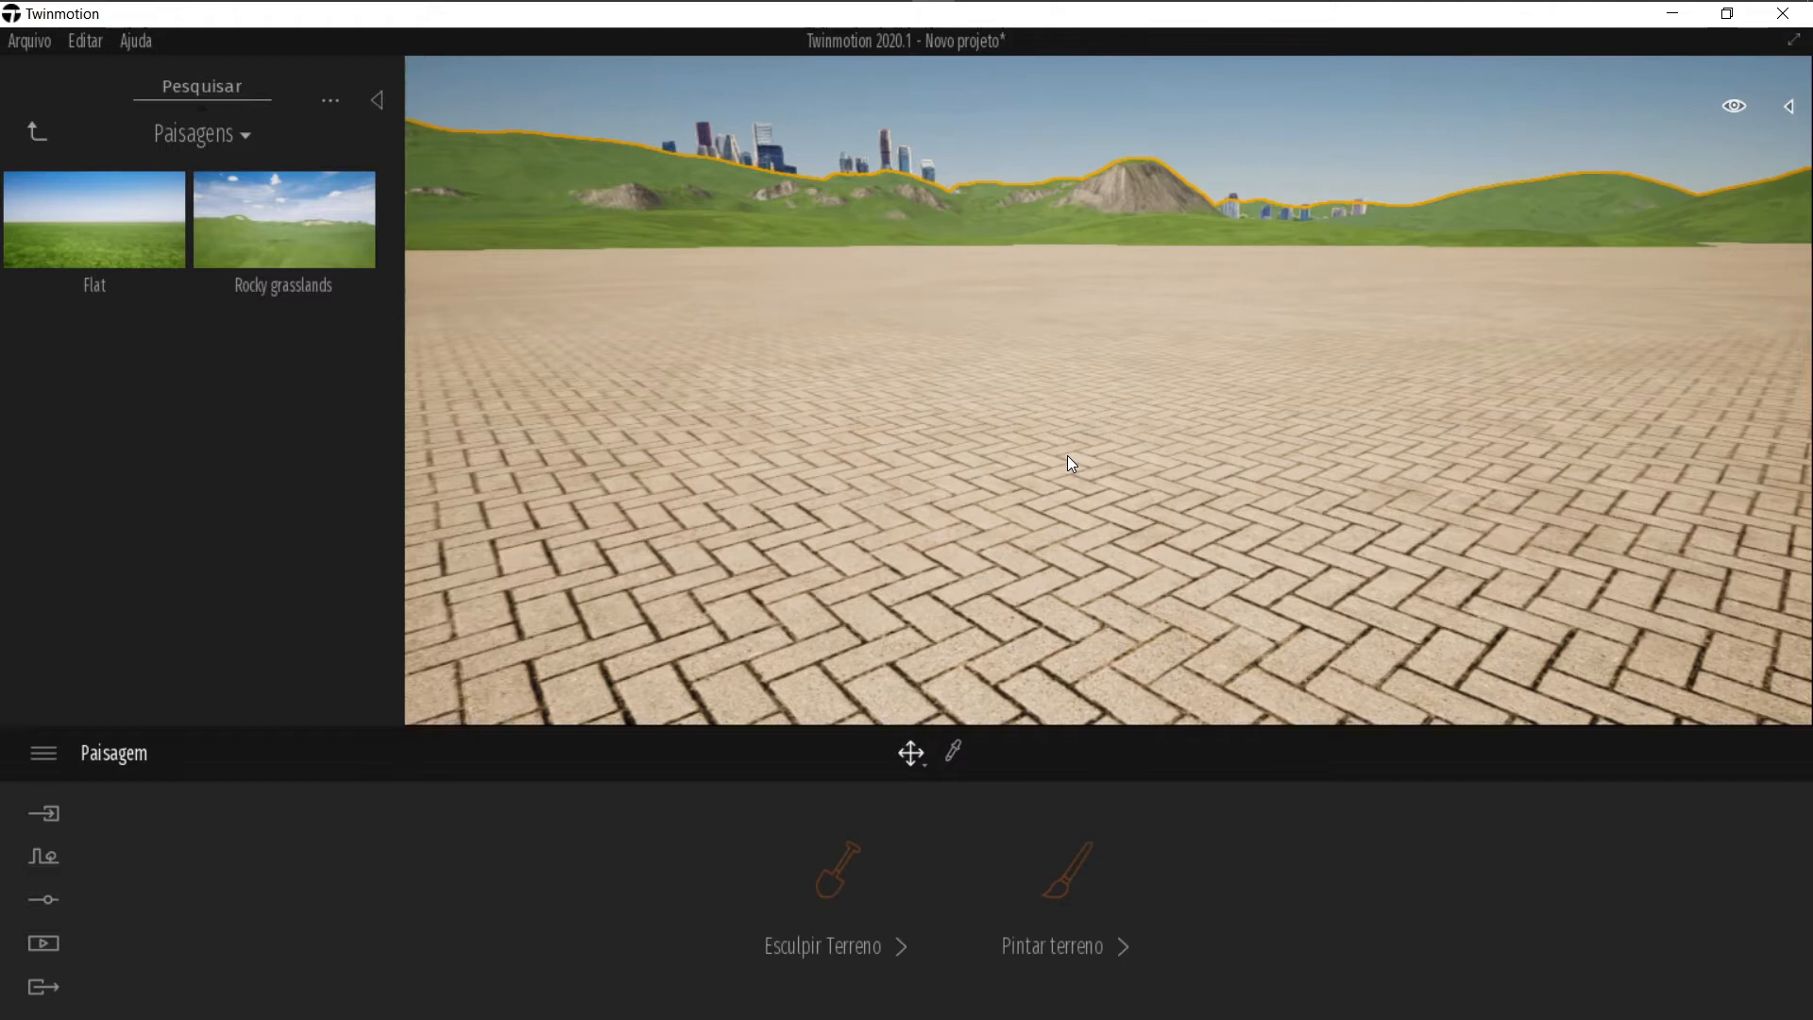
key("Escape")
left_click(804, 616)
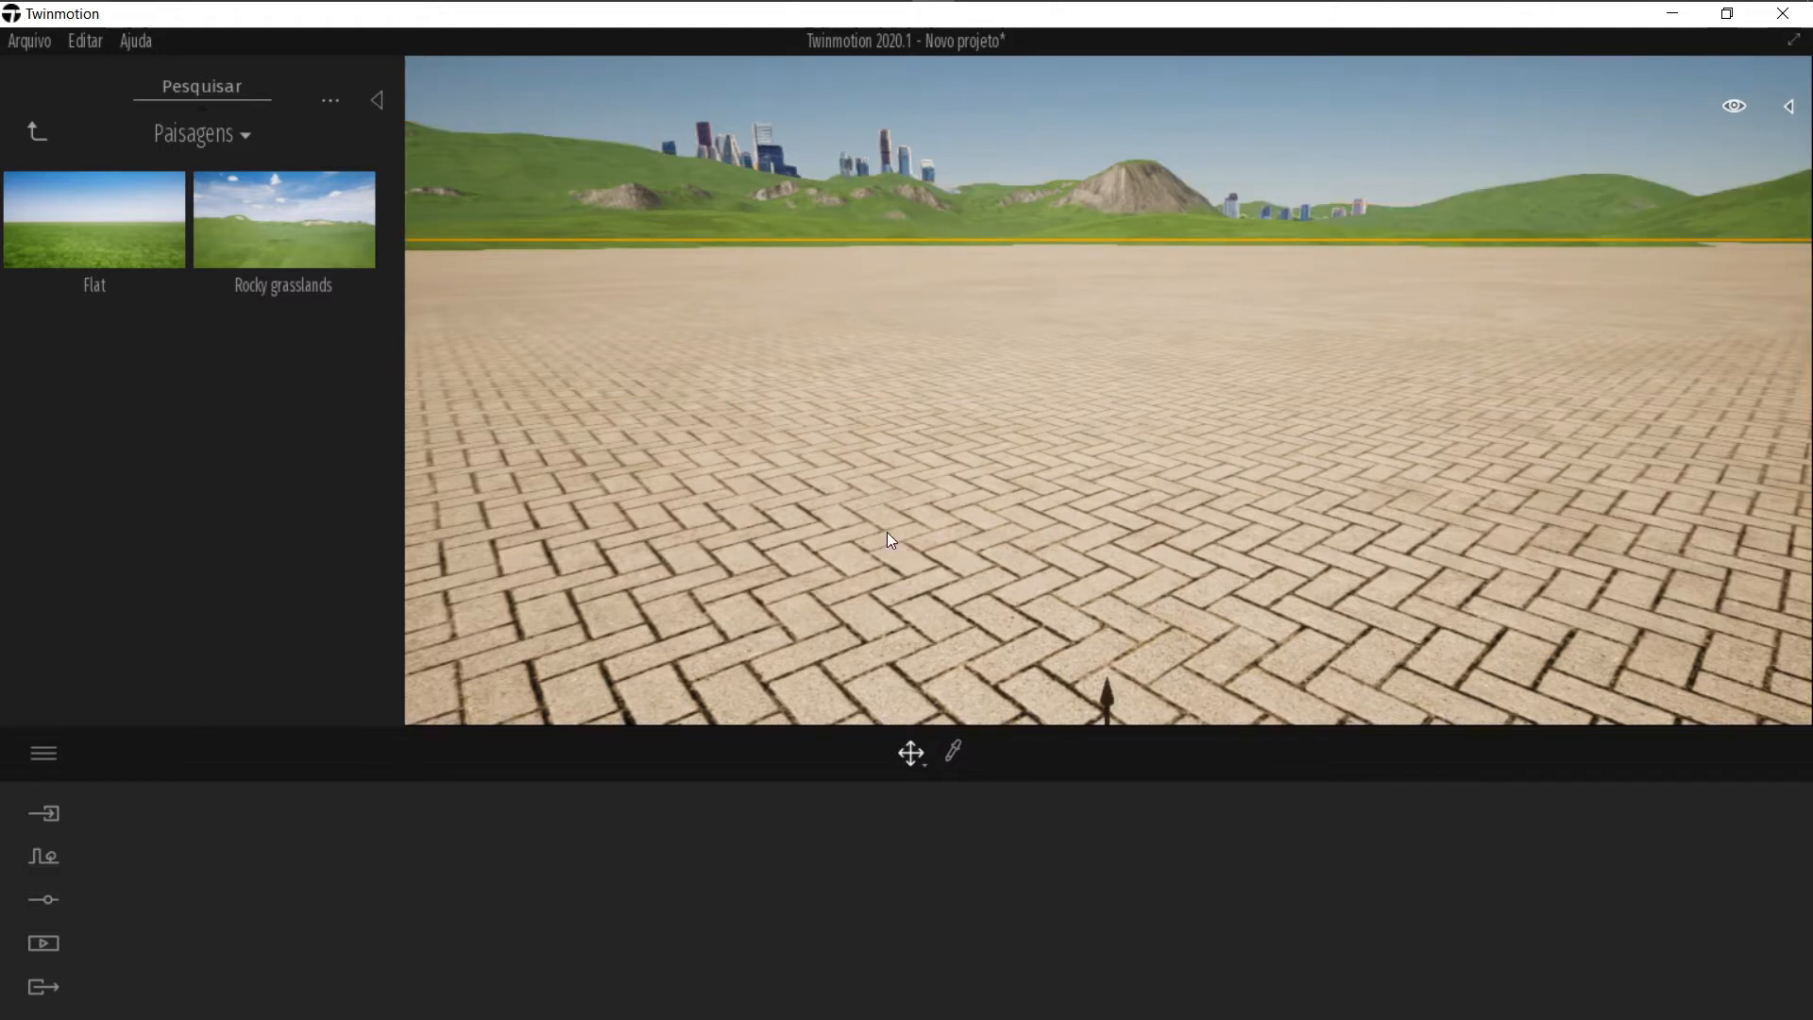
key("Delete")
right_click_drag(888, 532, 925, 567)
right_click_drag(1027, 470, 970, 467)
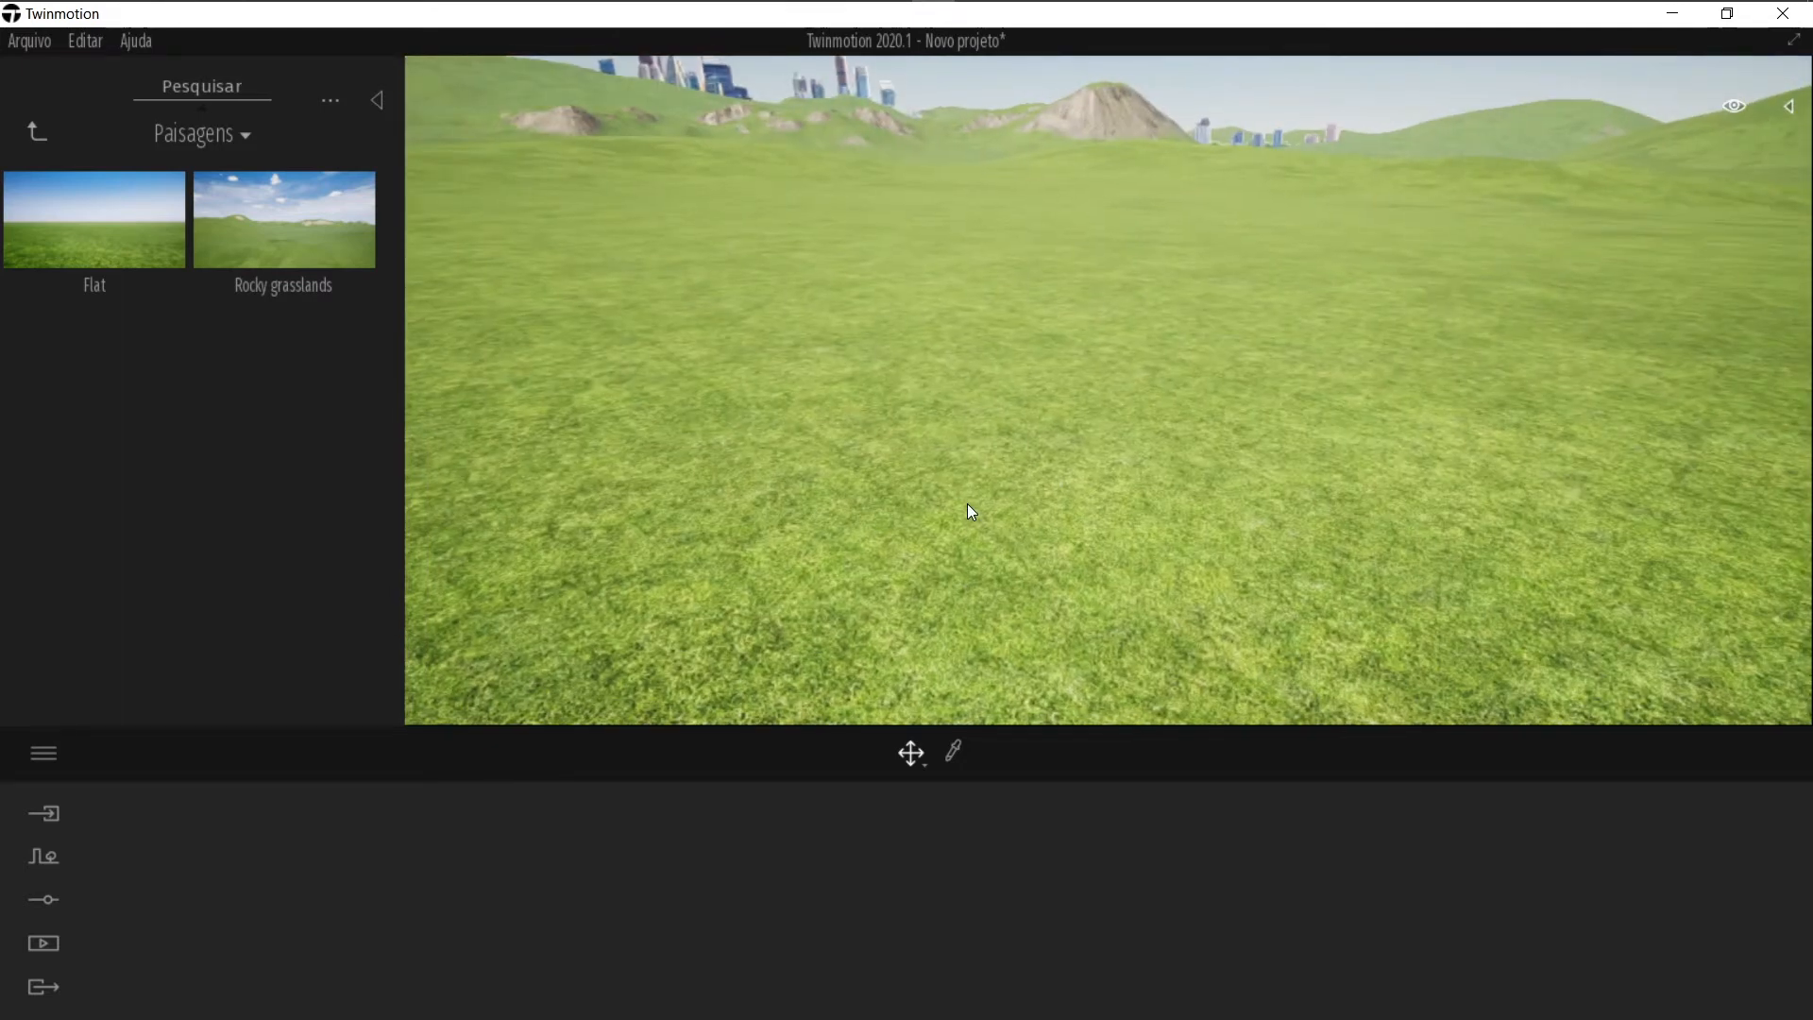
Step: Select the landscape and open Esculpir Terreno, keeping the Circulo brush shape
left_click(968, 505)
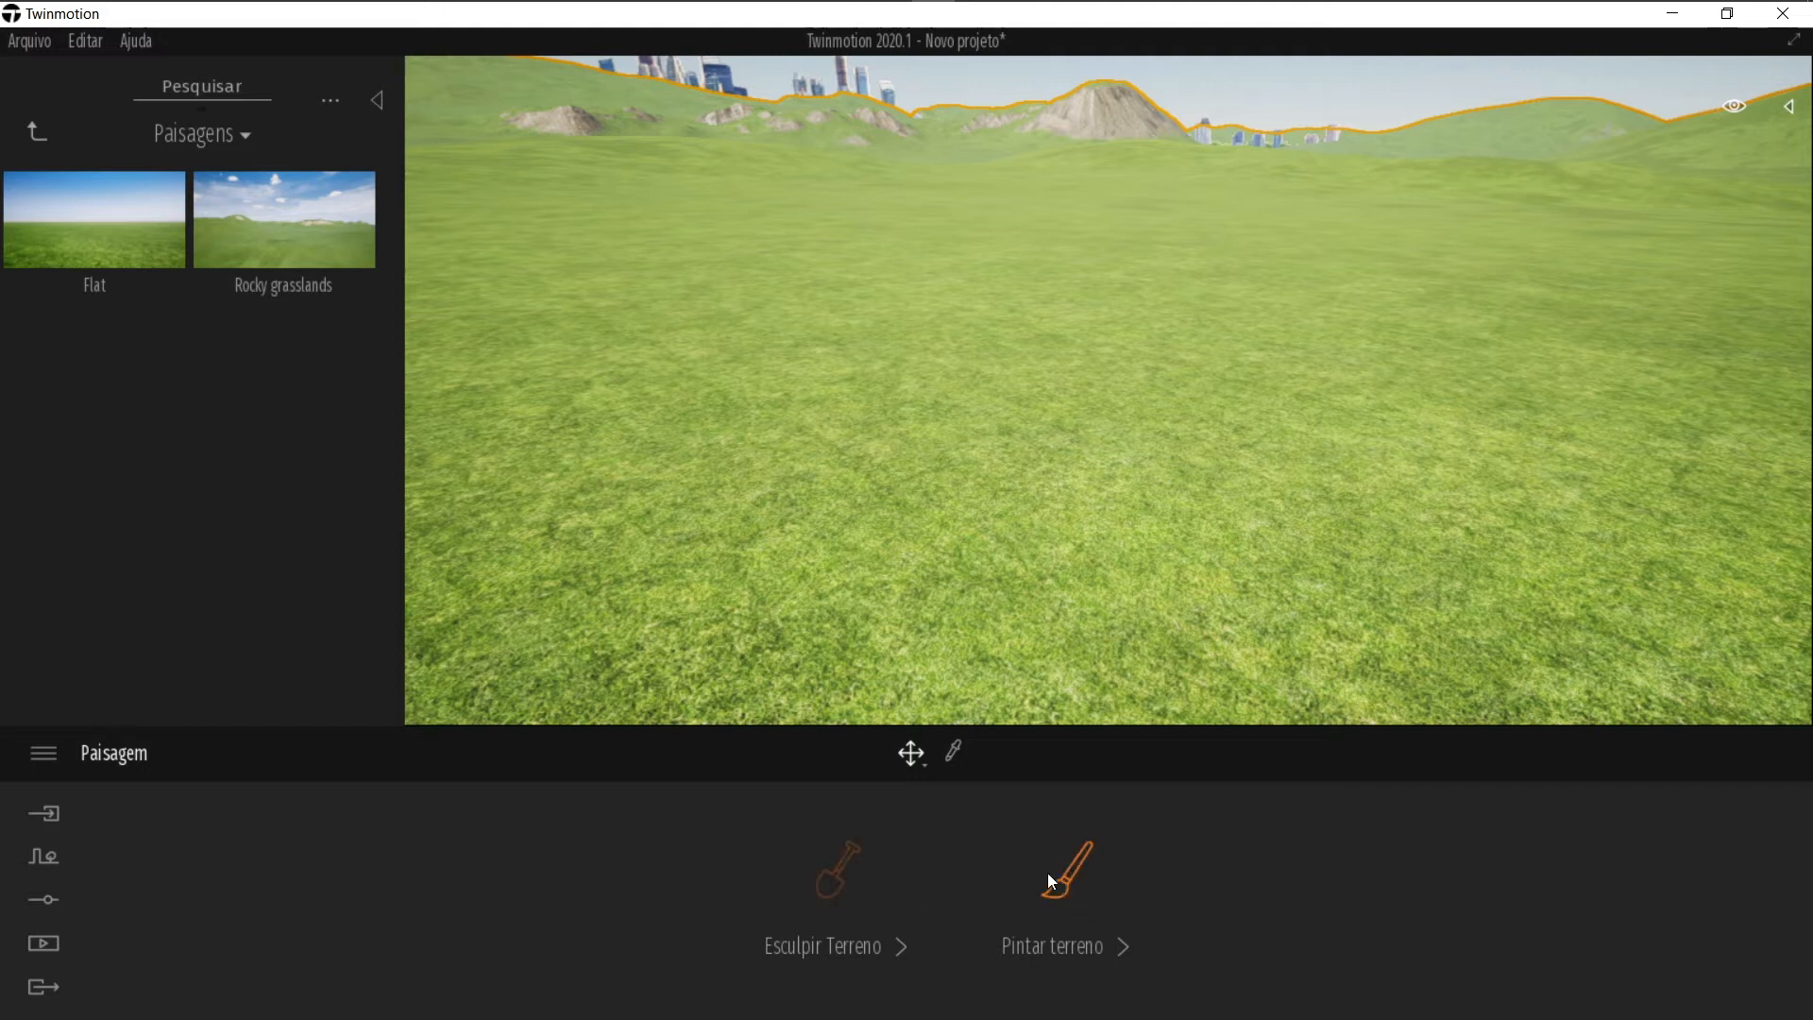
left_click(831, 873)
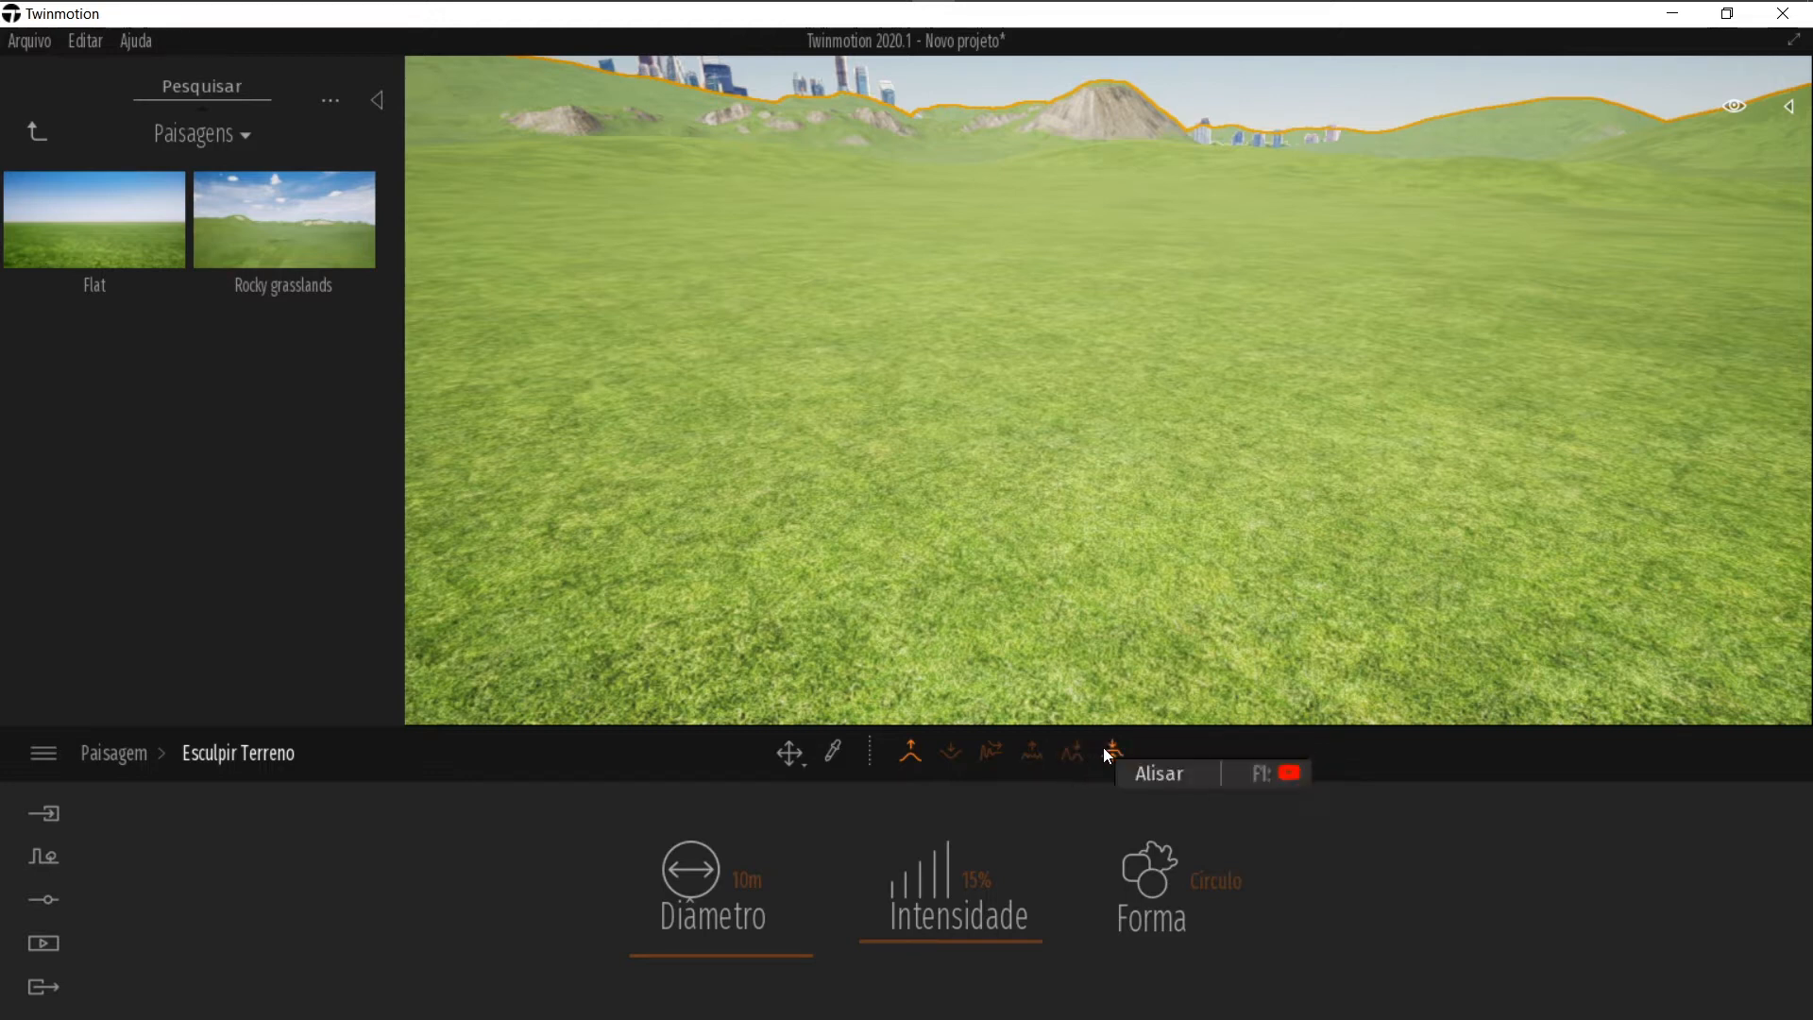
left_click(1180, 880)
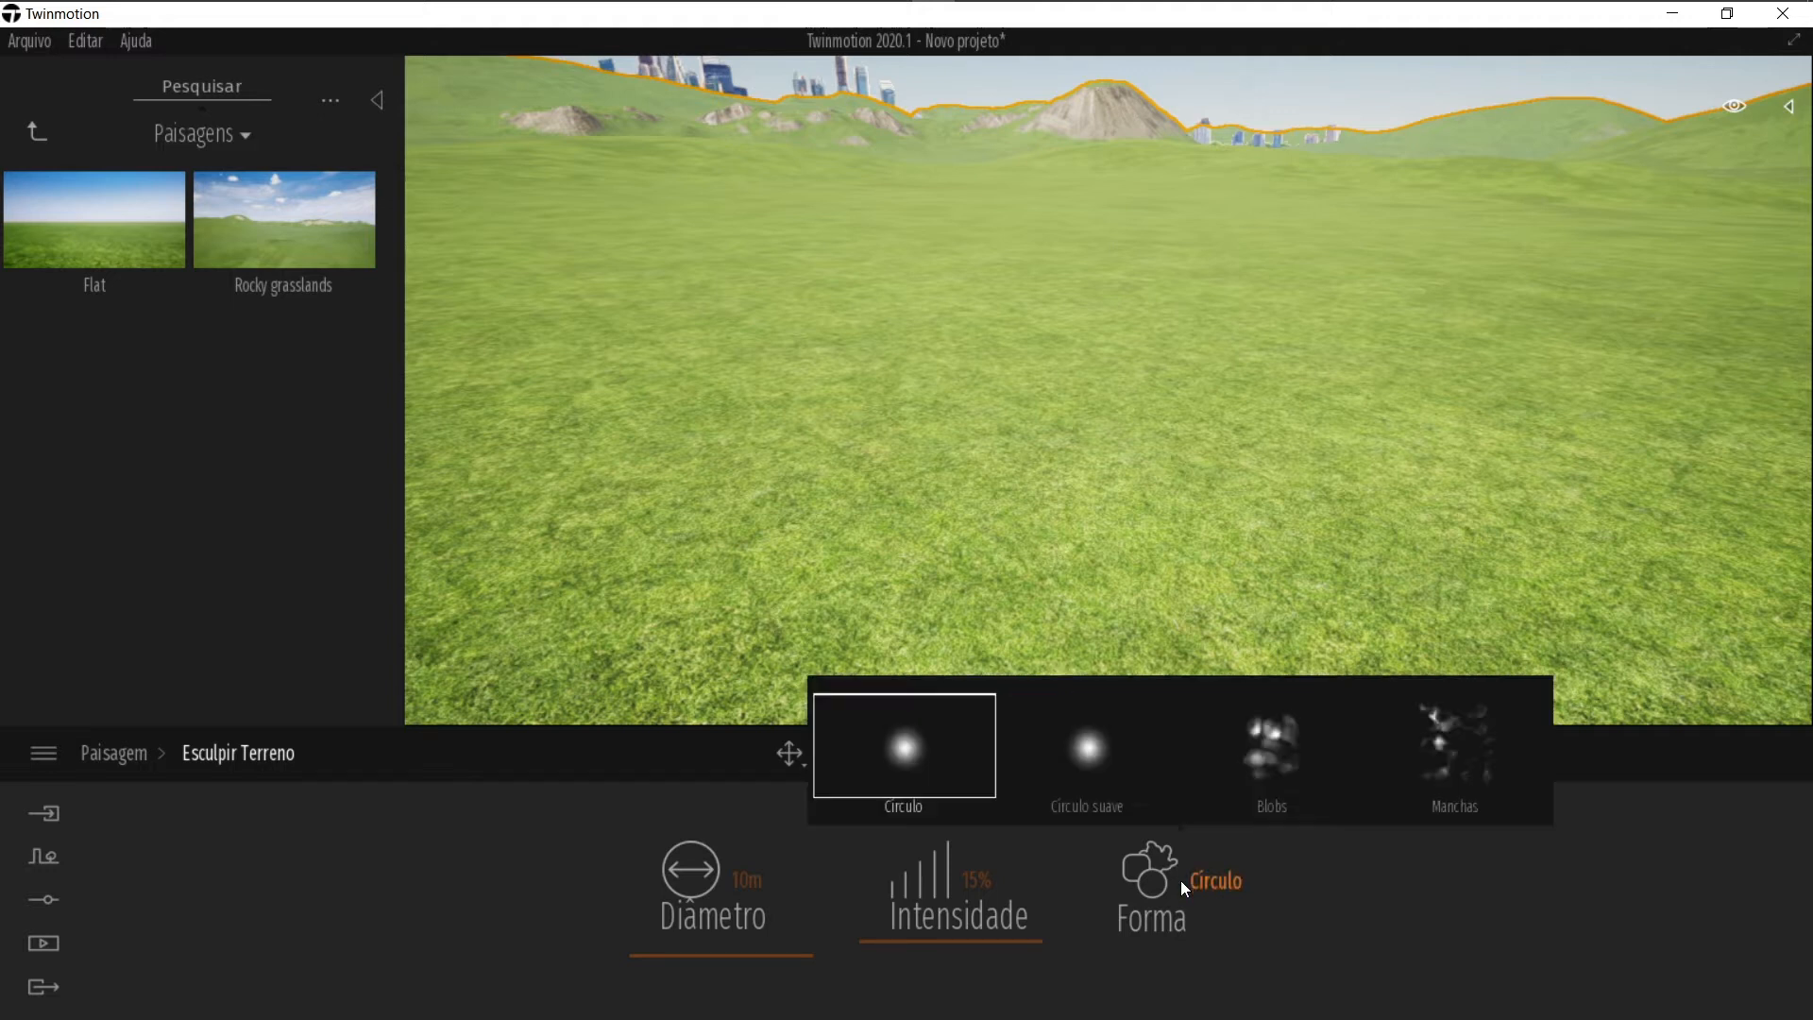
left_click(1054, 757)
left_click(1291, 770)
left_click(1488, 755)
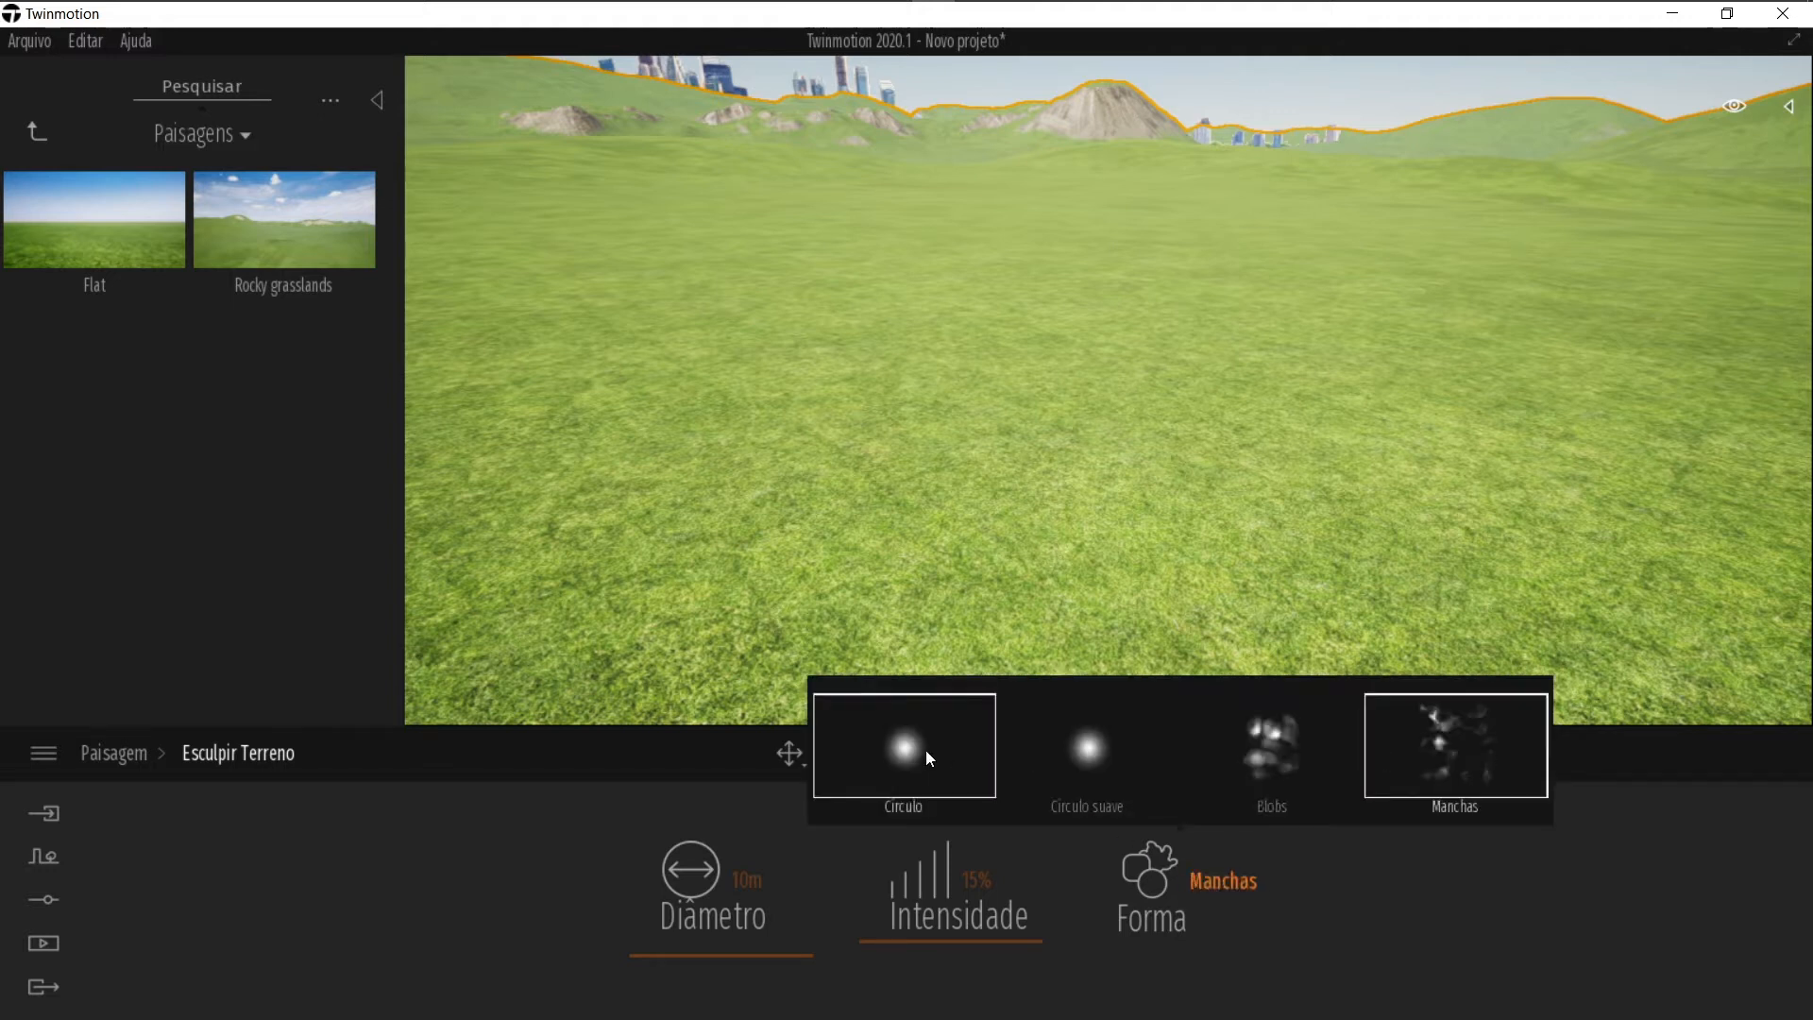
left_click(935, 751)
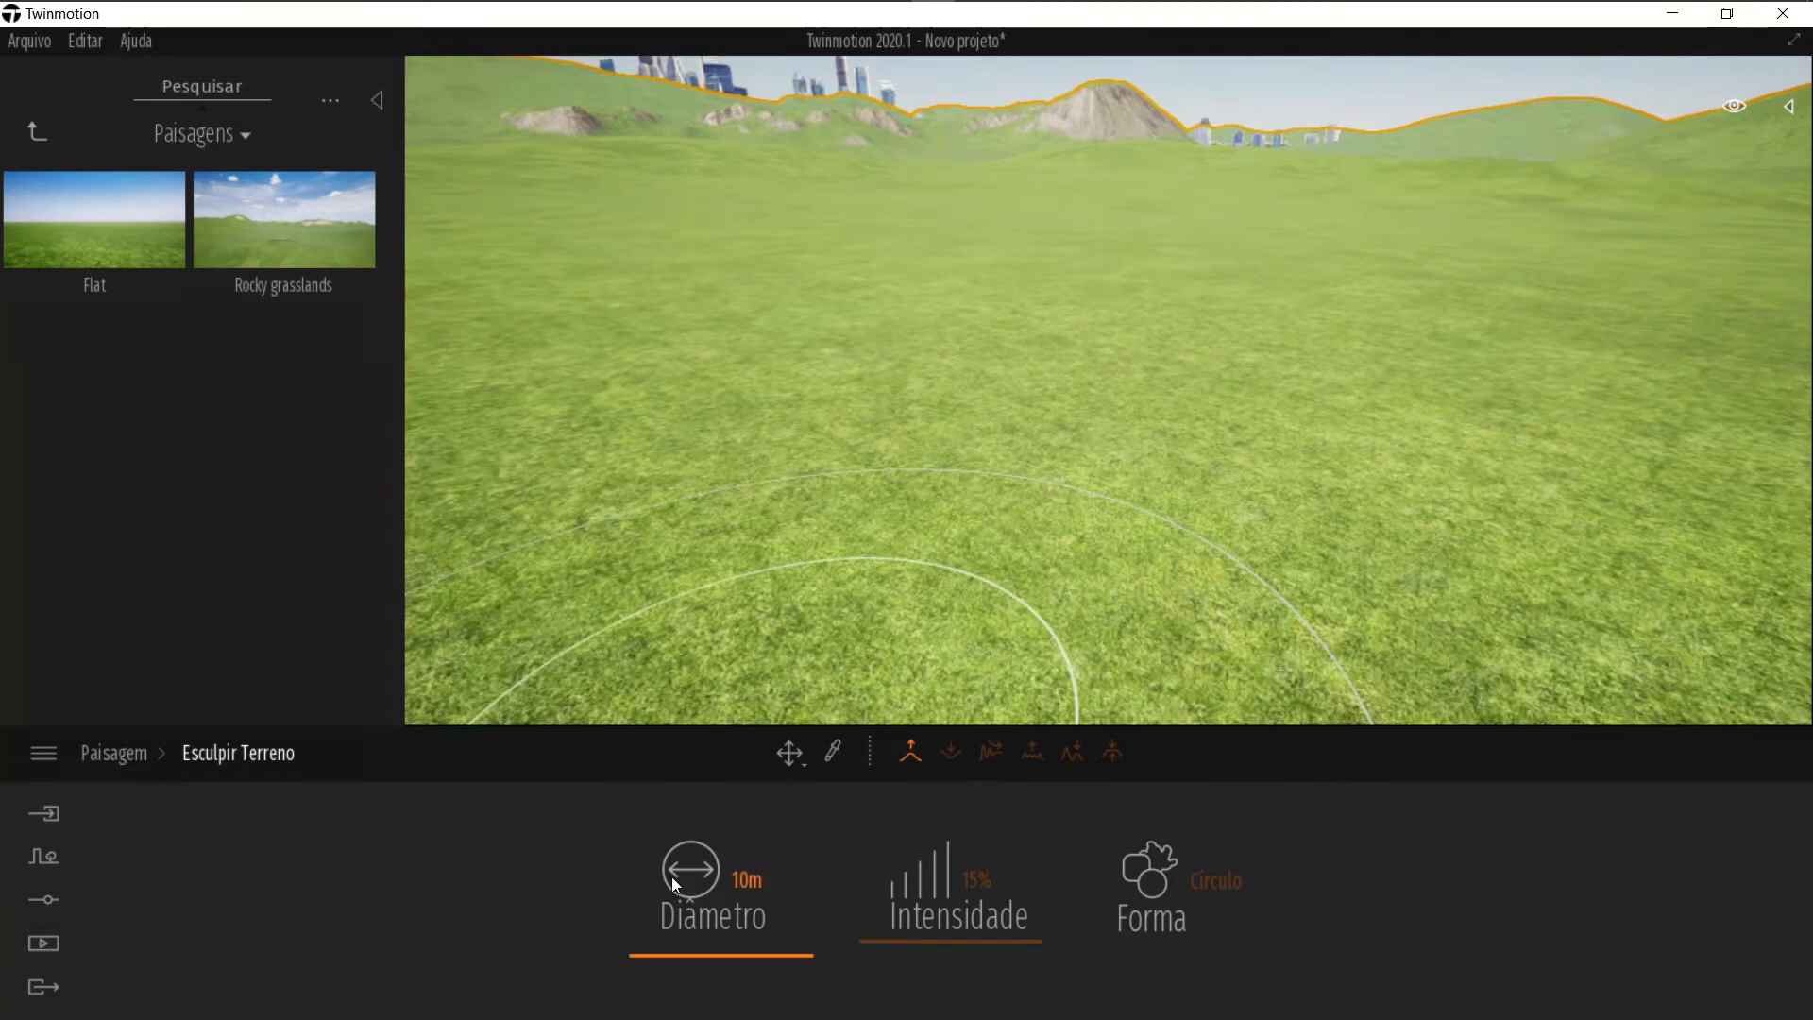
Step: Set the sculpt brush diameter to 5 m and intensity to 19%
left_click(648, 958)
left_click_drag(647, 961, 648, 962)
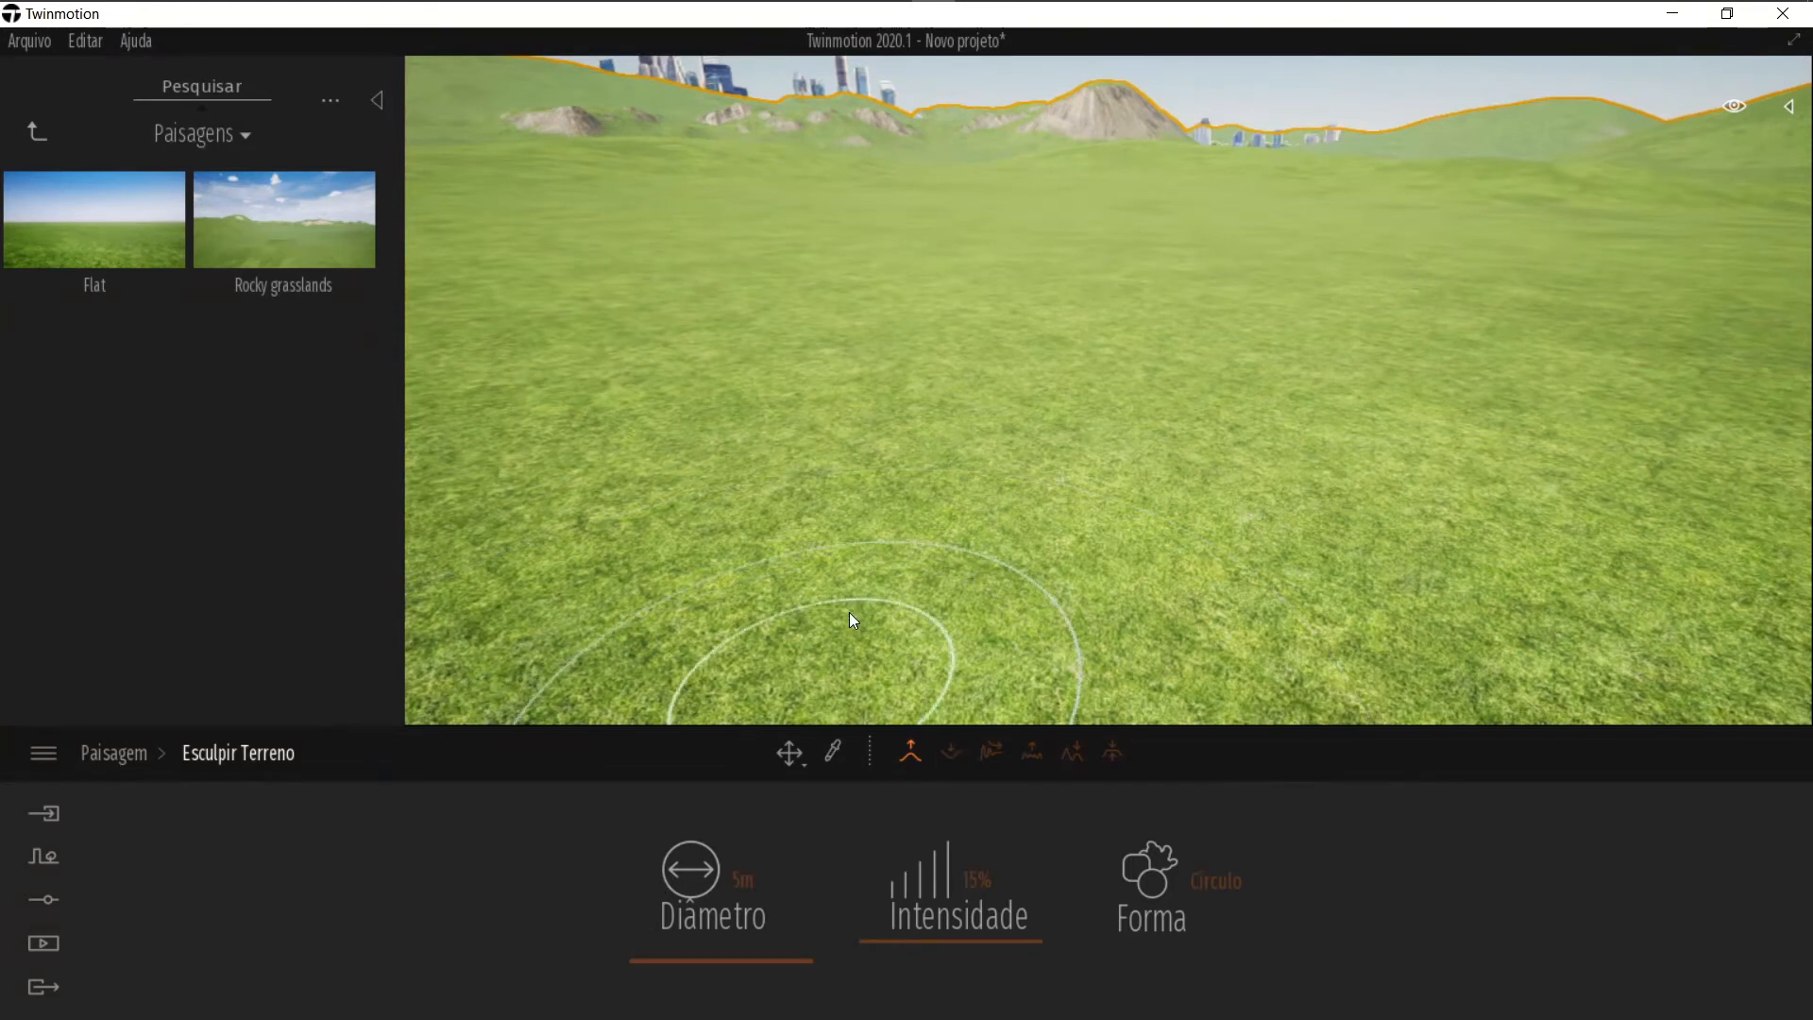
left_click_drag(883, 931, 883, 936)
Step: Raise several rocky mounds across the middle of the landscape with the sculpt brush
mouse_move(888, 555)
left_mouse_down()
mouse_move(952, 523)
mouse_move(1049, 559)
mouse_move(1238, 484)
mouse_move(1004, 461)
mouse_move(768, 488)
mouse_move(1279, 546)
mouse_move(1093, 495)
mouse_move(1137, 350)
left_mouse_up()
right_click_drag(1136, 344, 1066, 376)
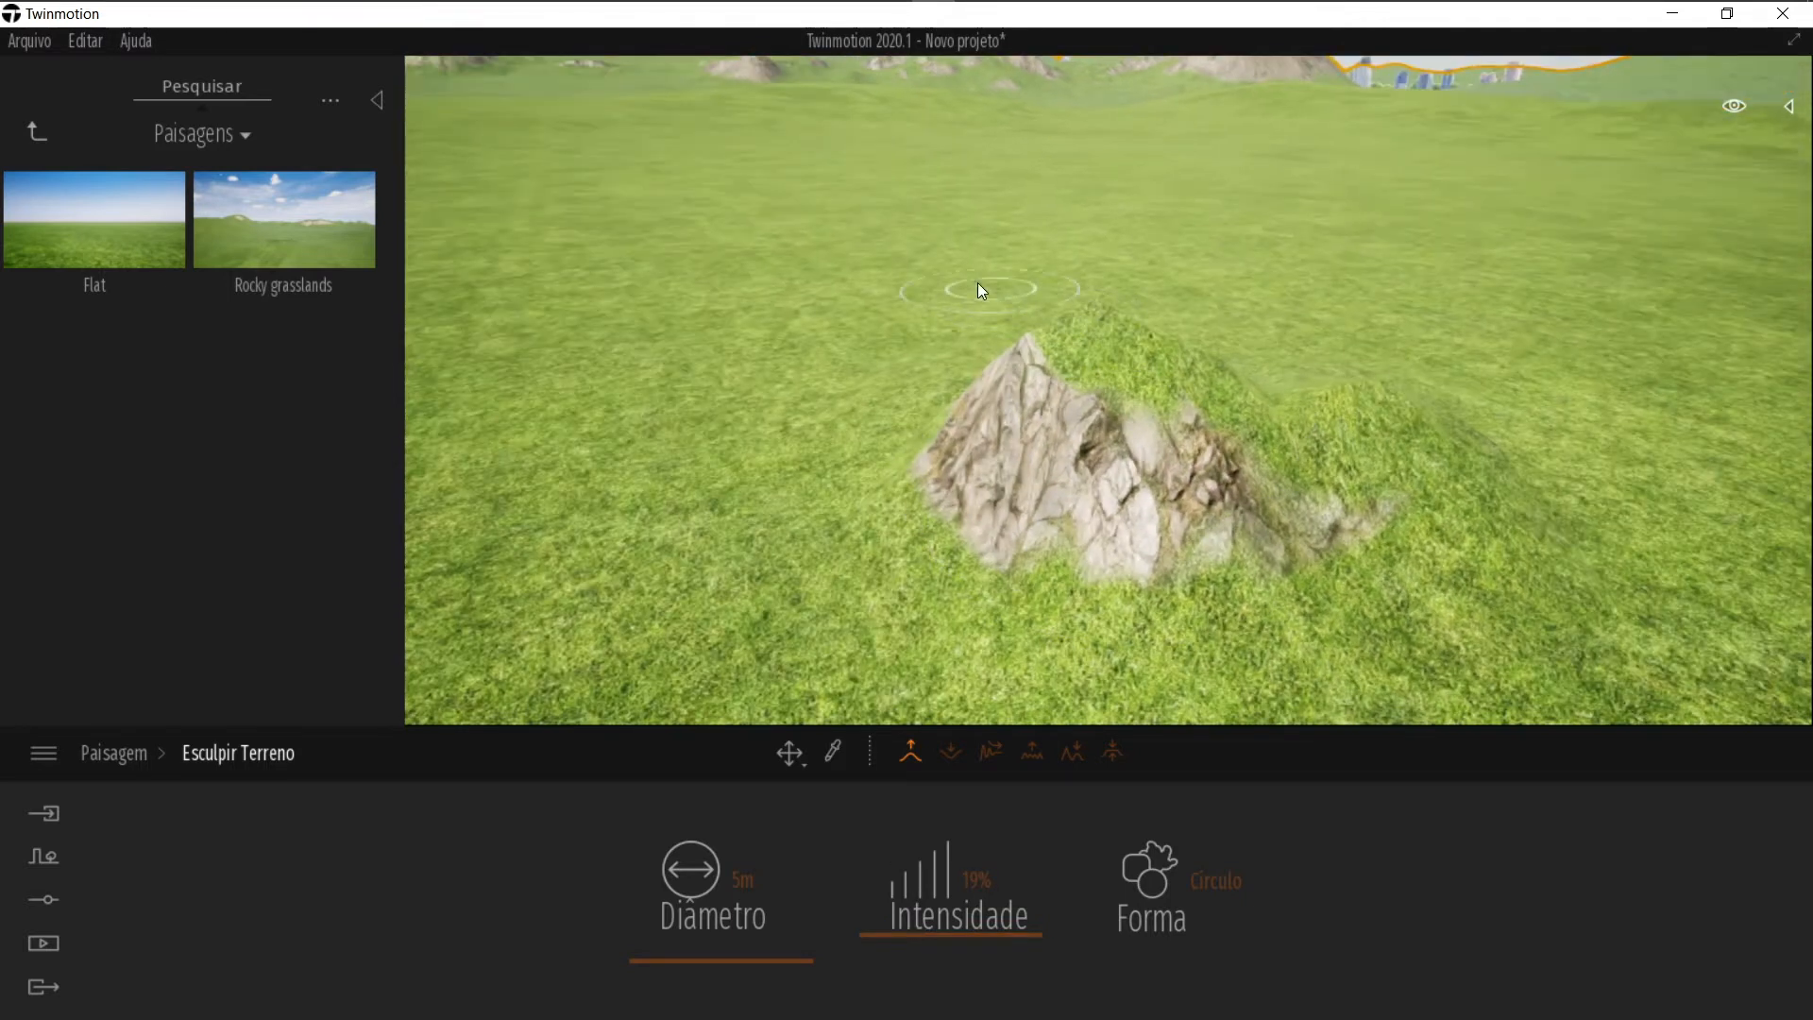
mouse_move(806, 457)
left_mouse_down()
mouse_move(695, 522)
mouse_move(806, 487)
mouse_move(761, 457)
left_mouse_up()
scroll(761, 456, "down", 3)
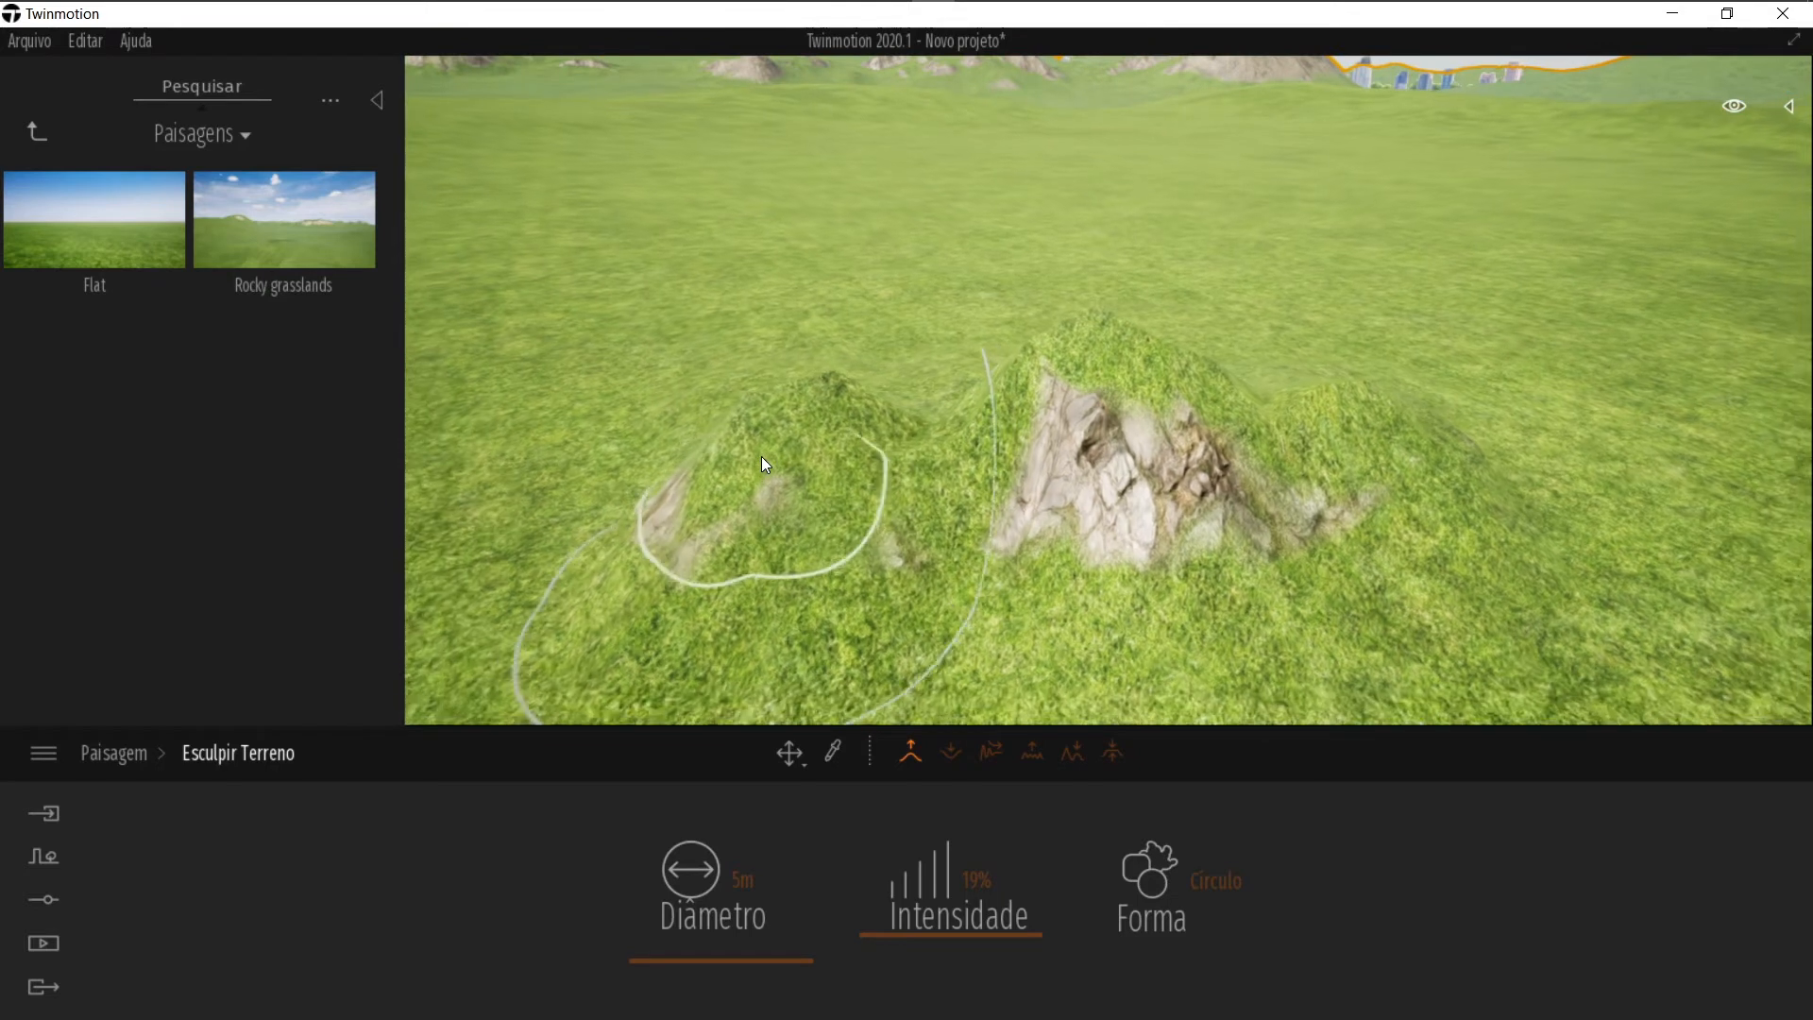
right_click_drag(851, 472, 982, 491)
mouse_move(1473, 491)
left_mouse_down()
mouse_move(1202, 486)
mouse_move(1136, 526)
mouse_move(1027, 459)
left_mouse_up()
right_click_drag(1021, 458, 959, 486)
mouse_move(794, 403)
left_mouse_down()
mouse_move(875, 372)
mouse_move(782, 421)
mouse_move(761, 395)
left_mouse_up()
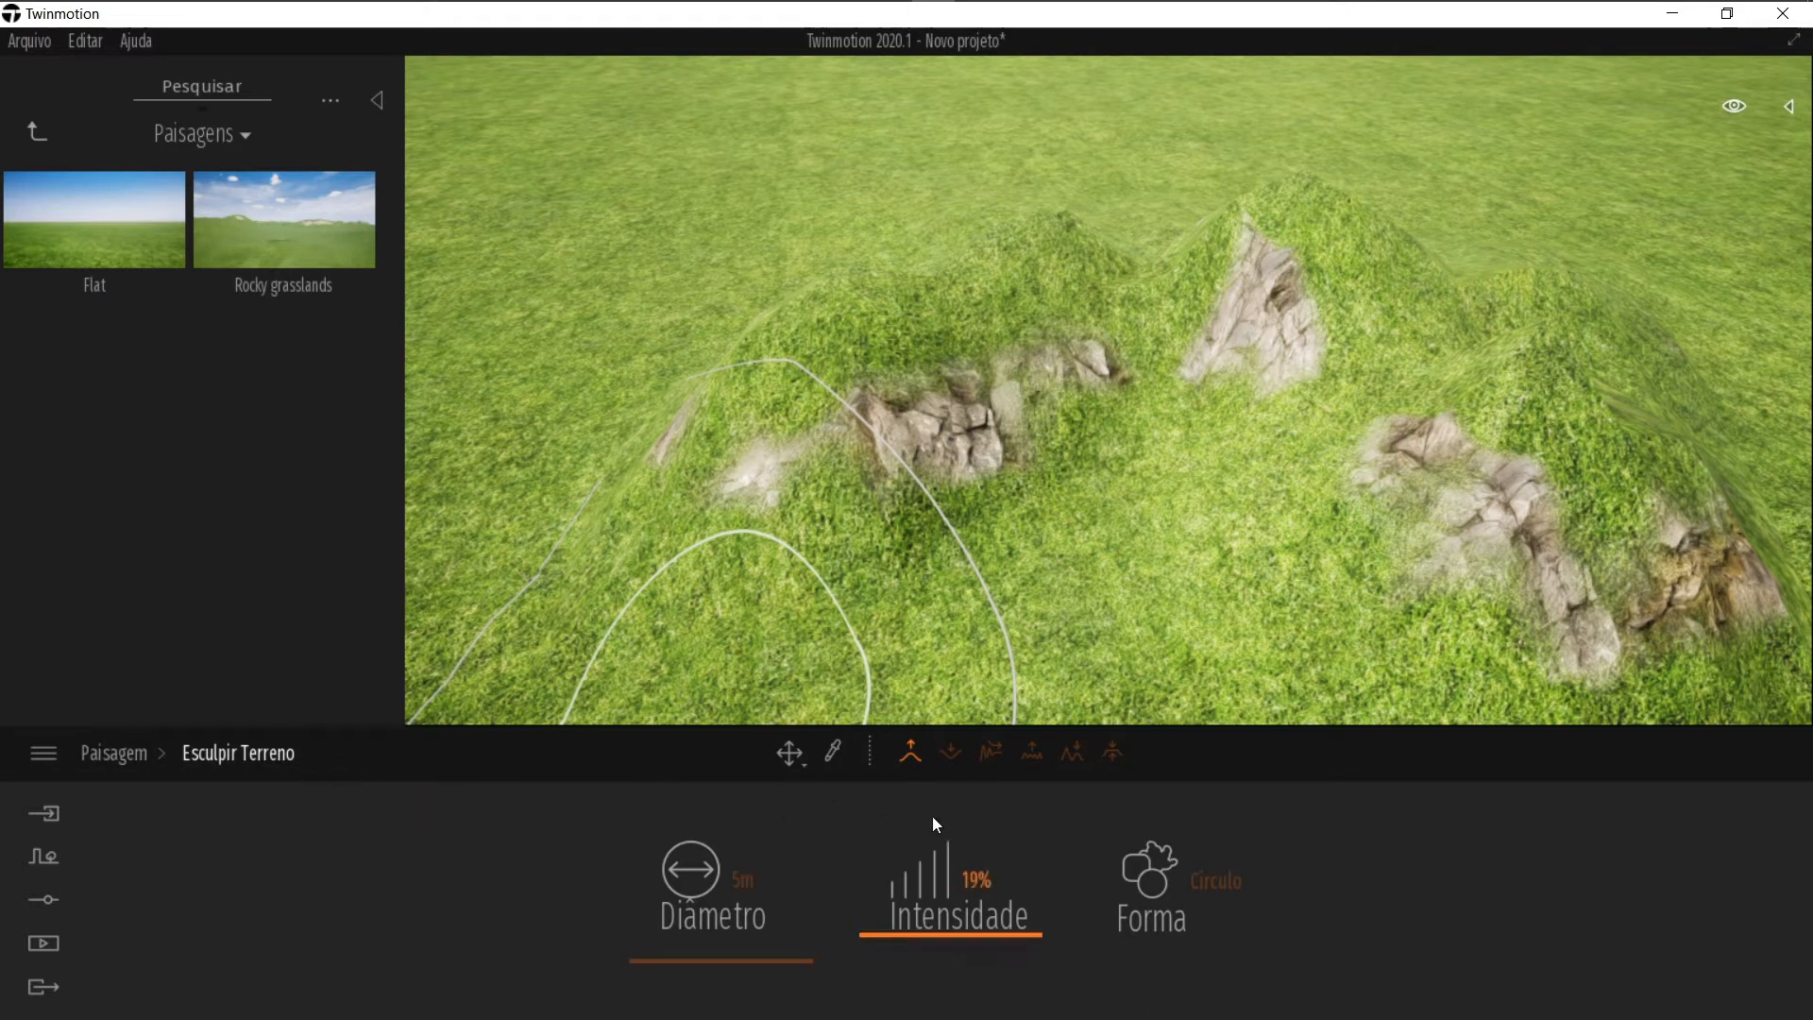
Step: Return to the landscape's settings and open Pintar terreno painting mode for the landscape
left_click(129, 758)
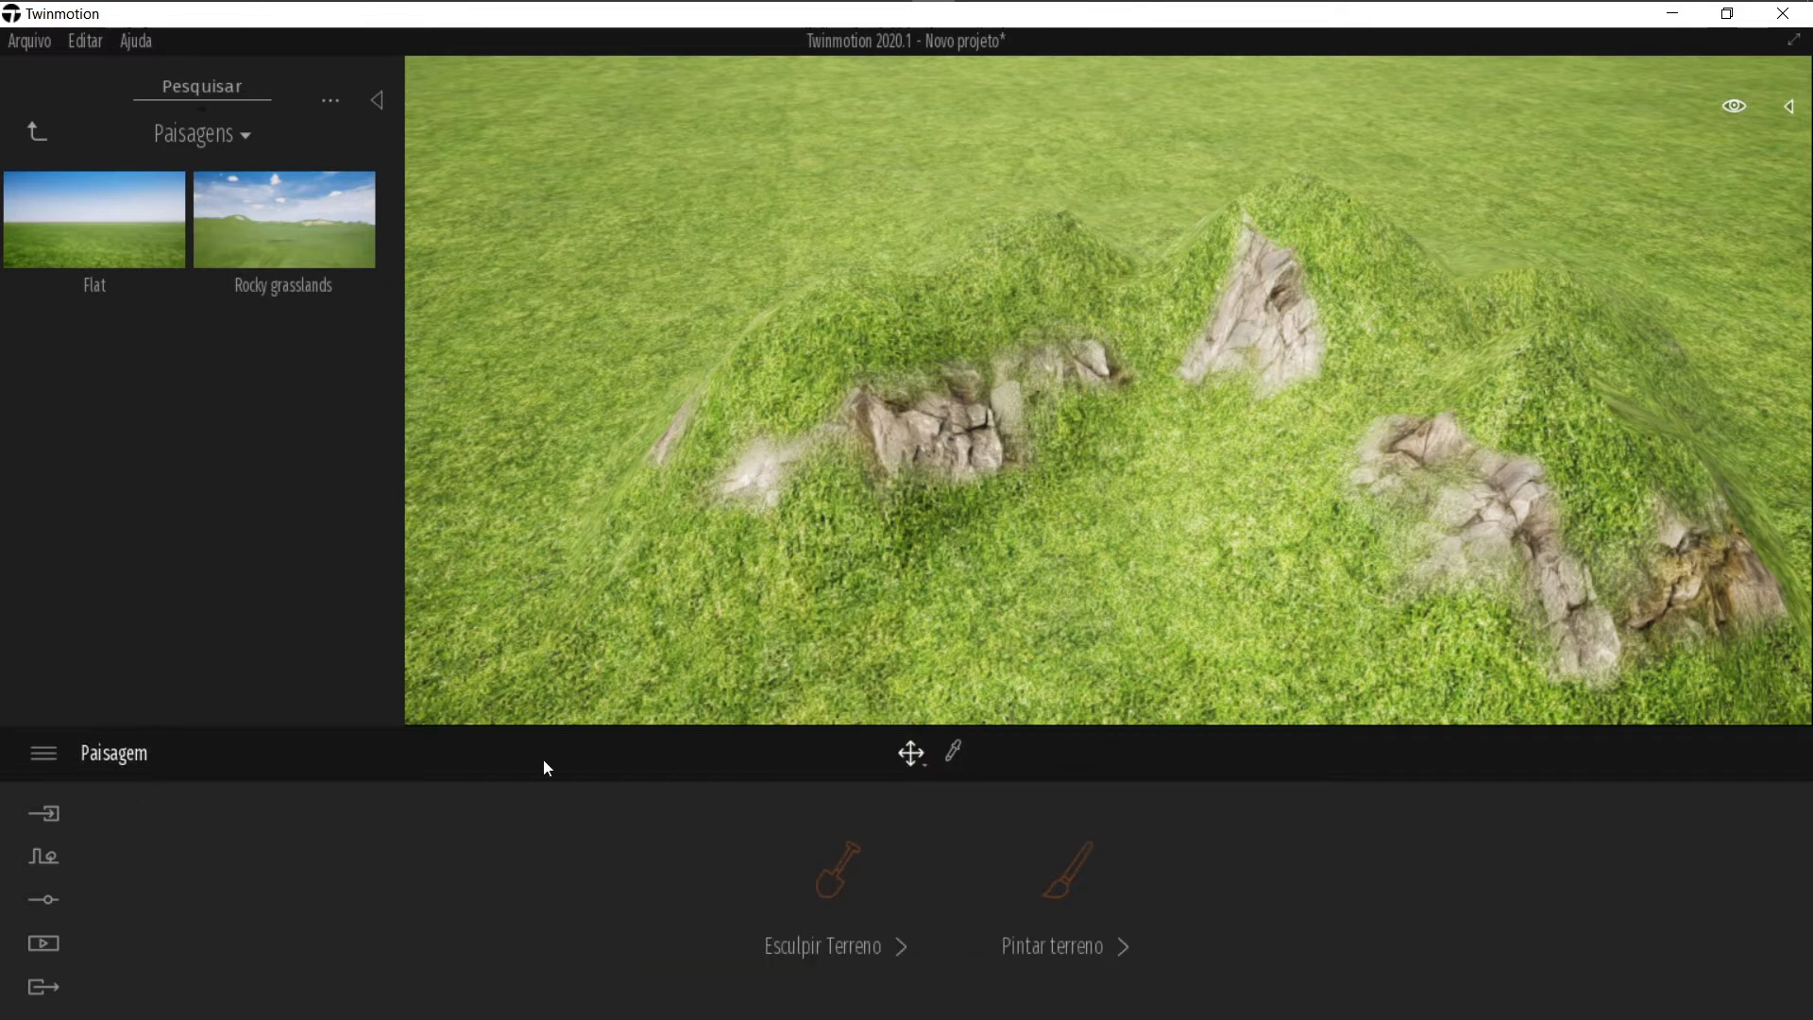
left_click(1074, 888)
right_click_drag(945, 487, 983, 487)
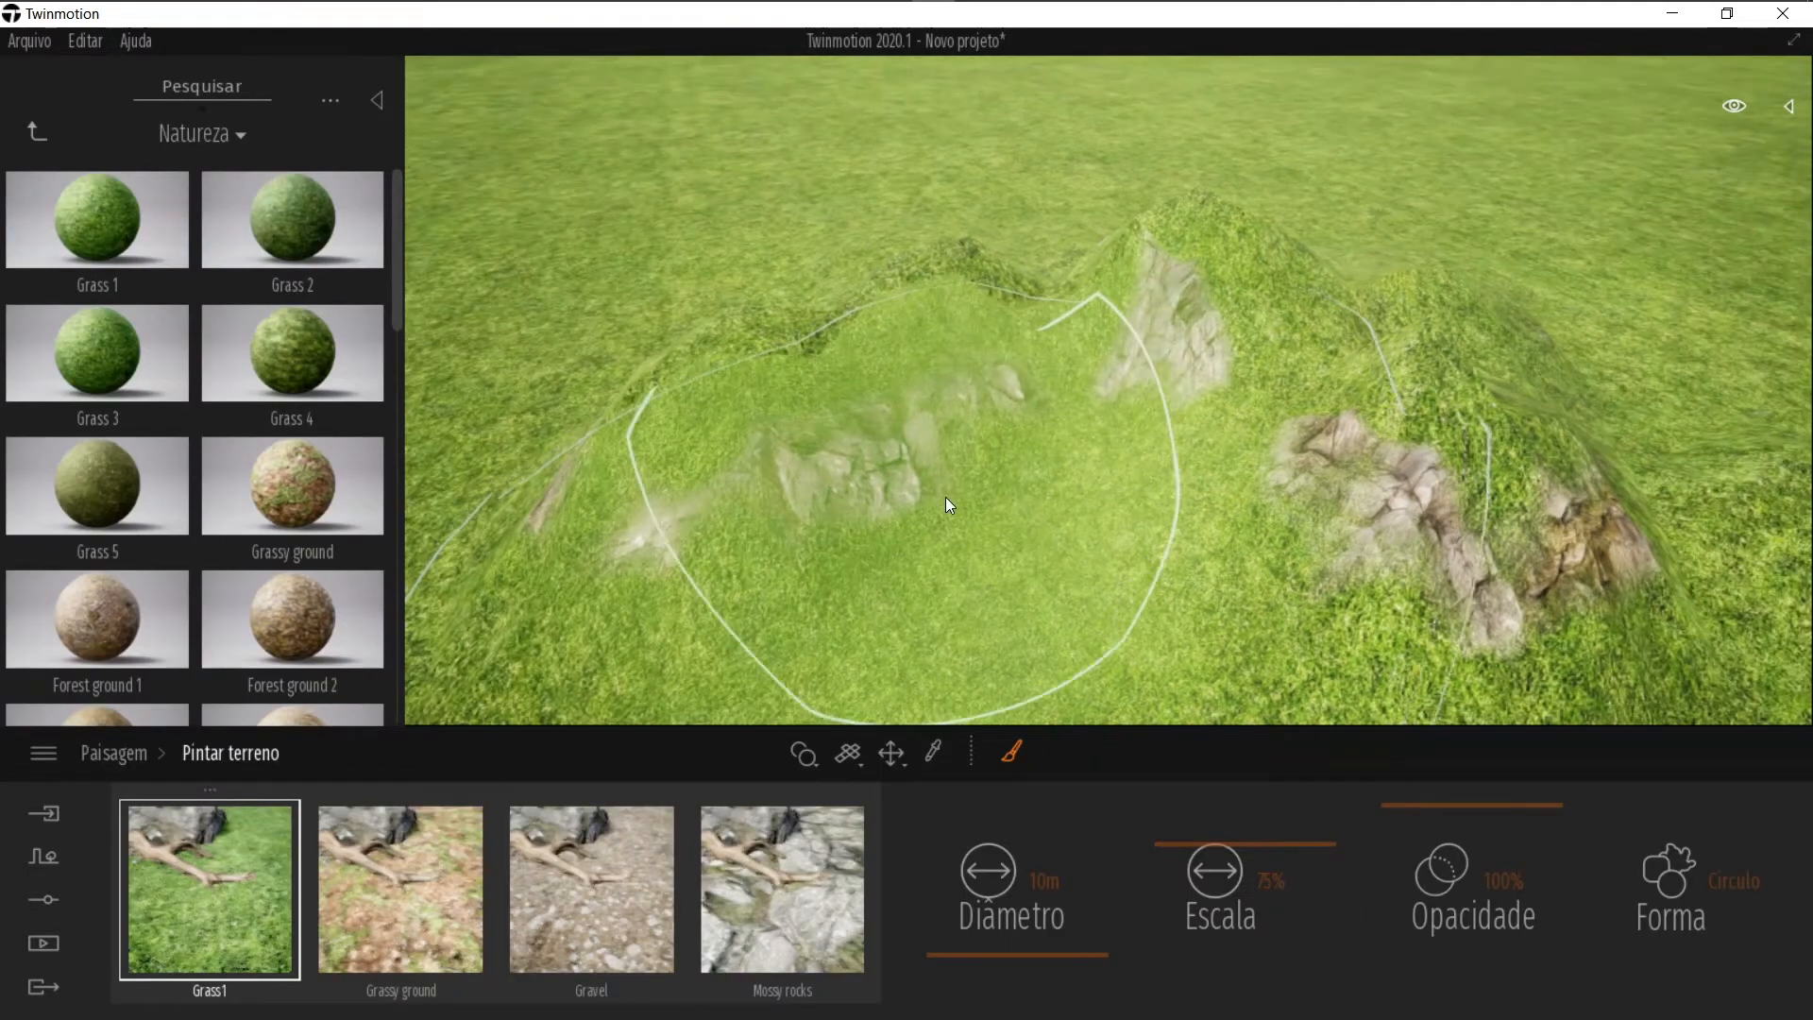
key("Escape")
key("Escape")
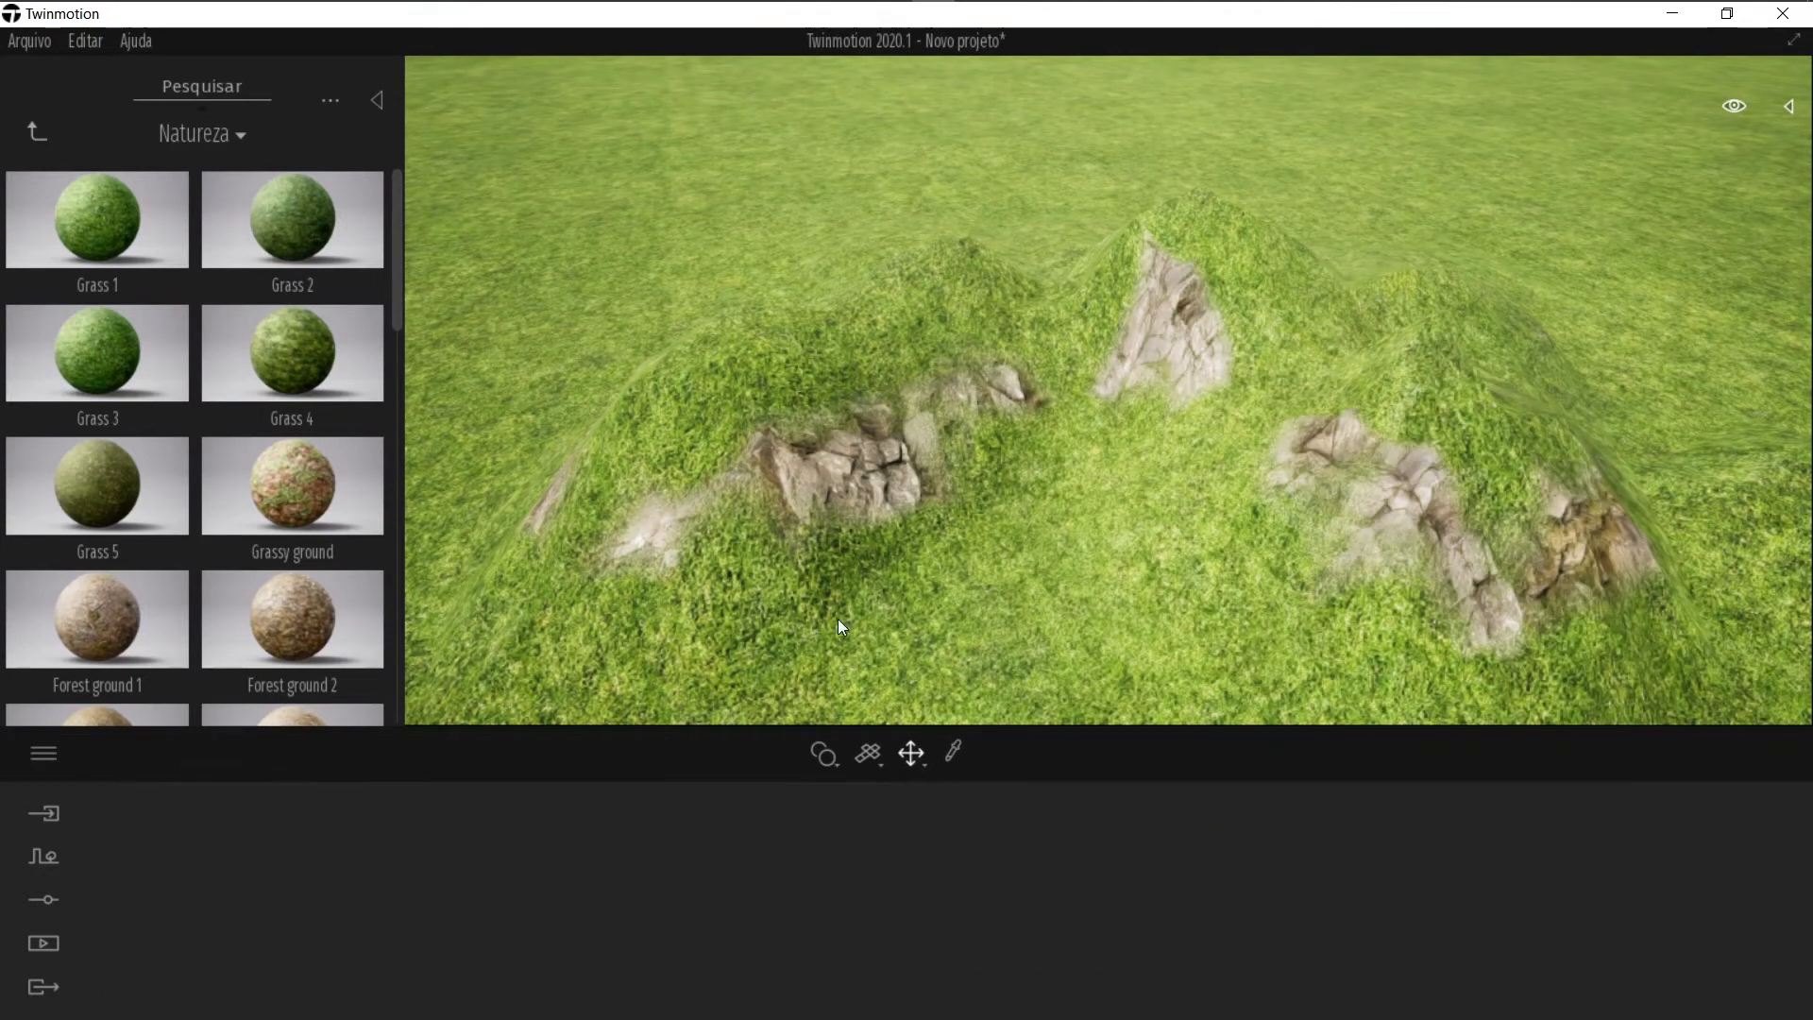
left_click(1025, 651)
left_click(1105, 894)
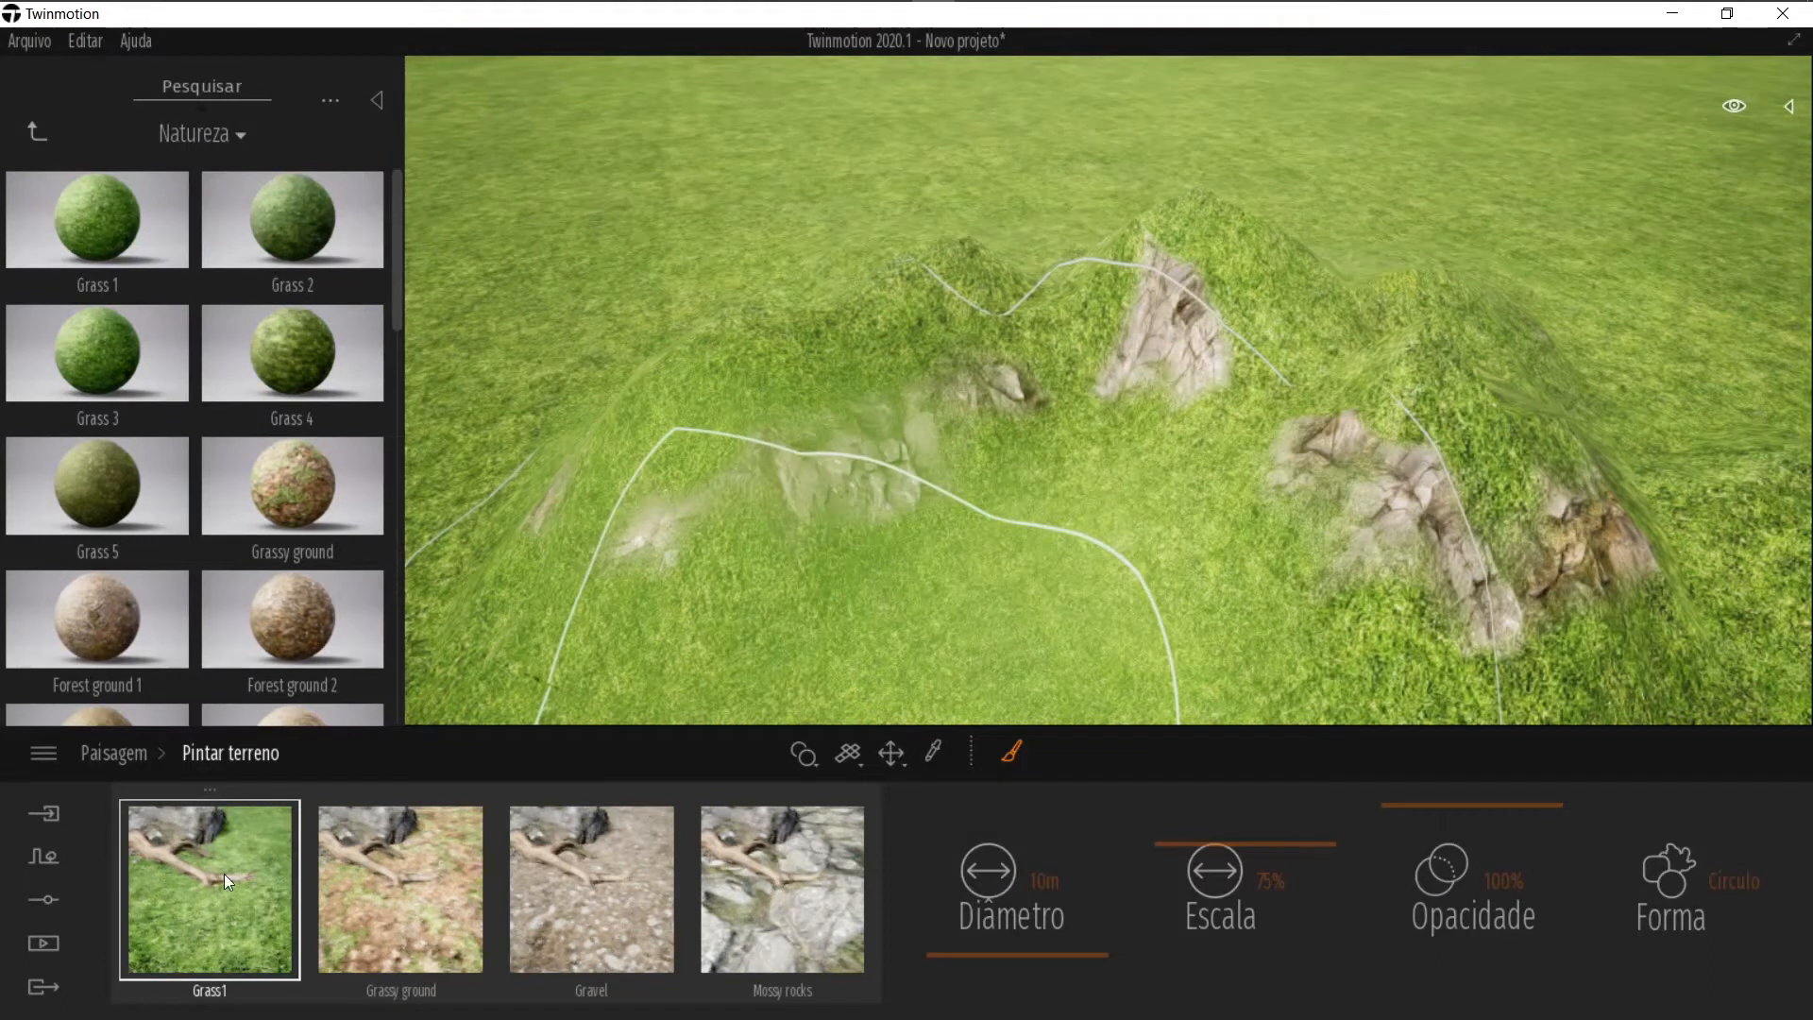
Step: Try replacing the first paint layer with Grassy ground, then restore Grass 1 in that layer
left_click_drag(293, 455, 223, 878)
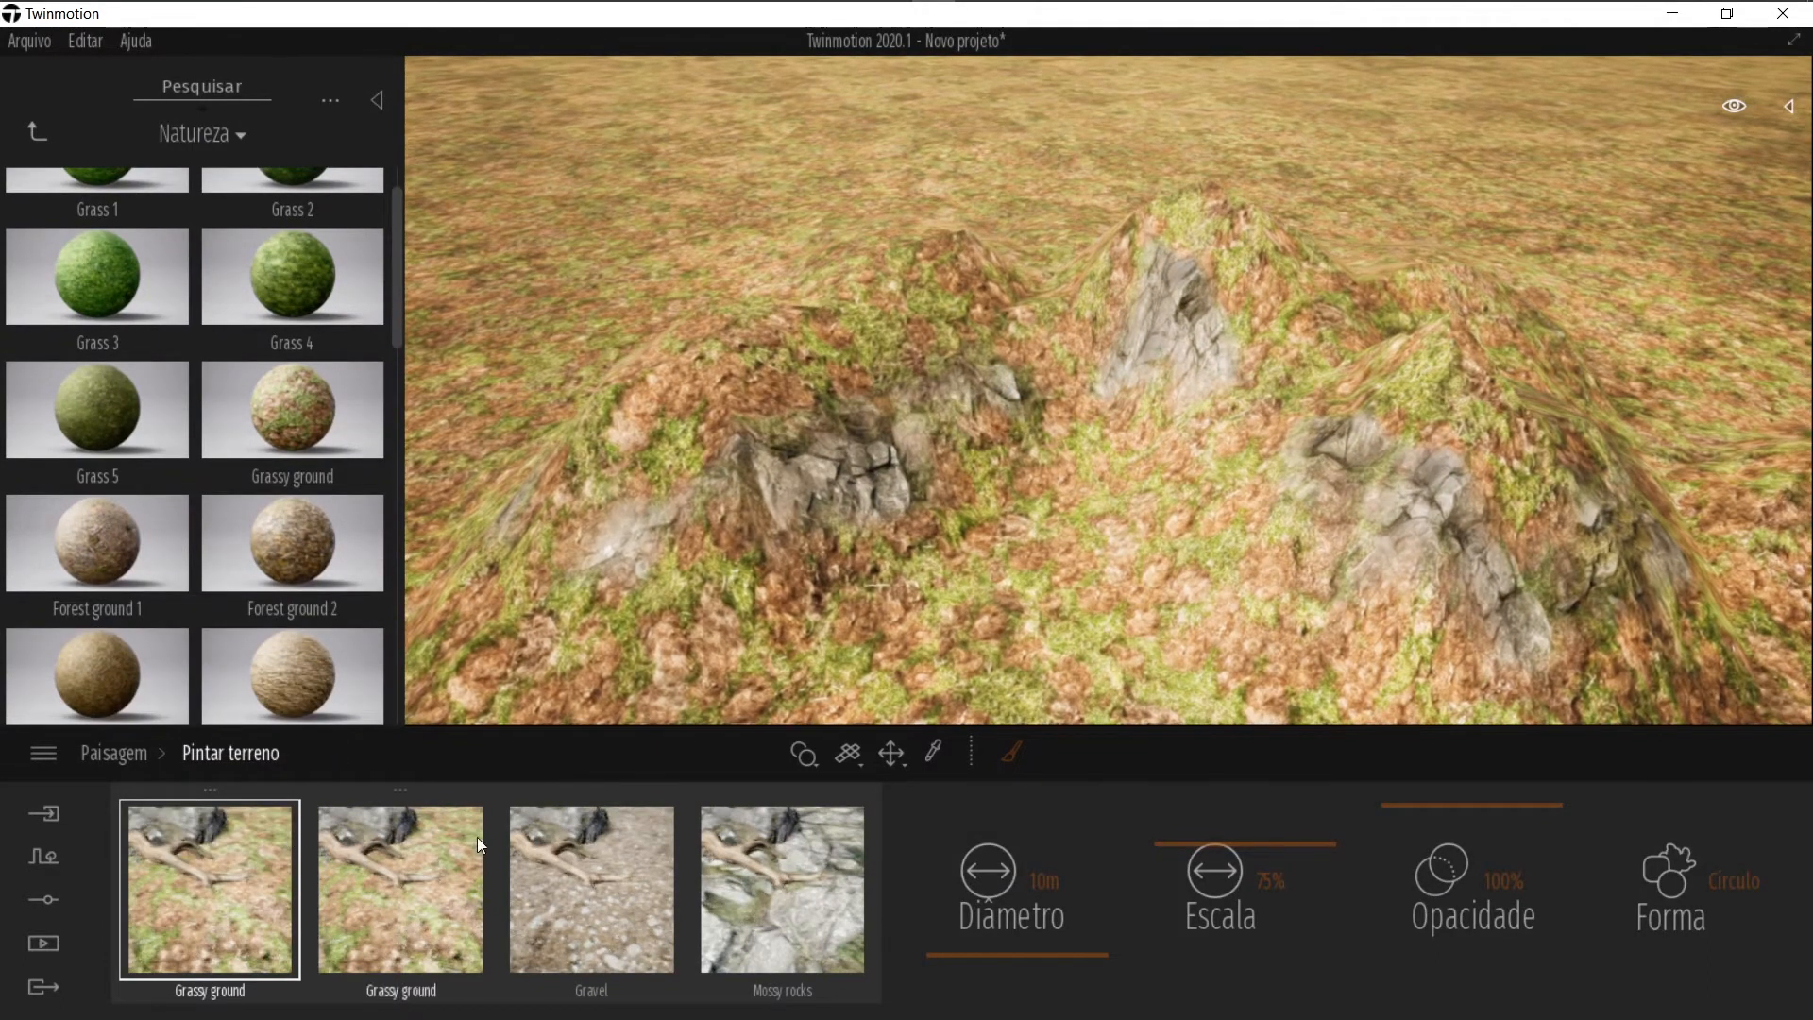
scroll(100, 298, "up", 1)
mouse_move(102, 266)
left_click_drag(110, 239, 227, 926)
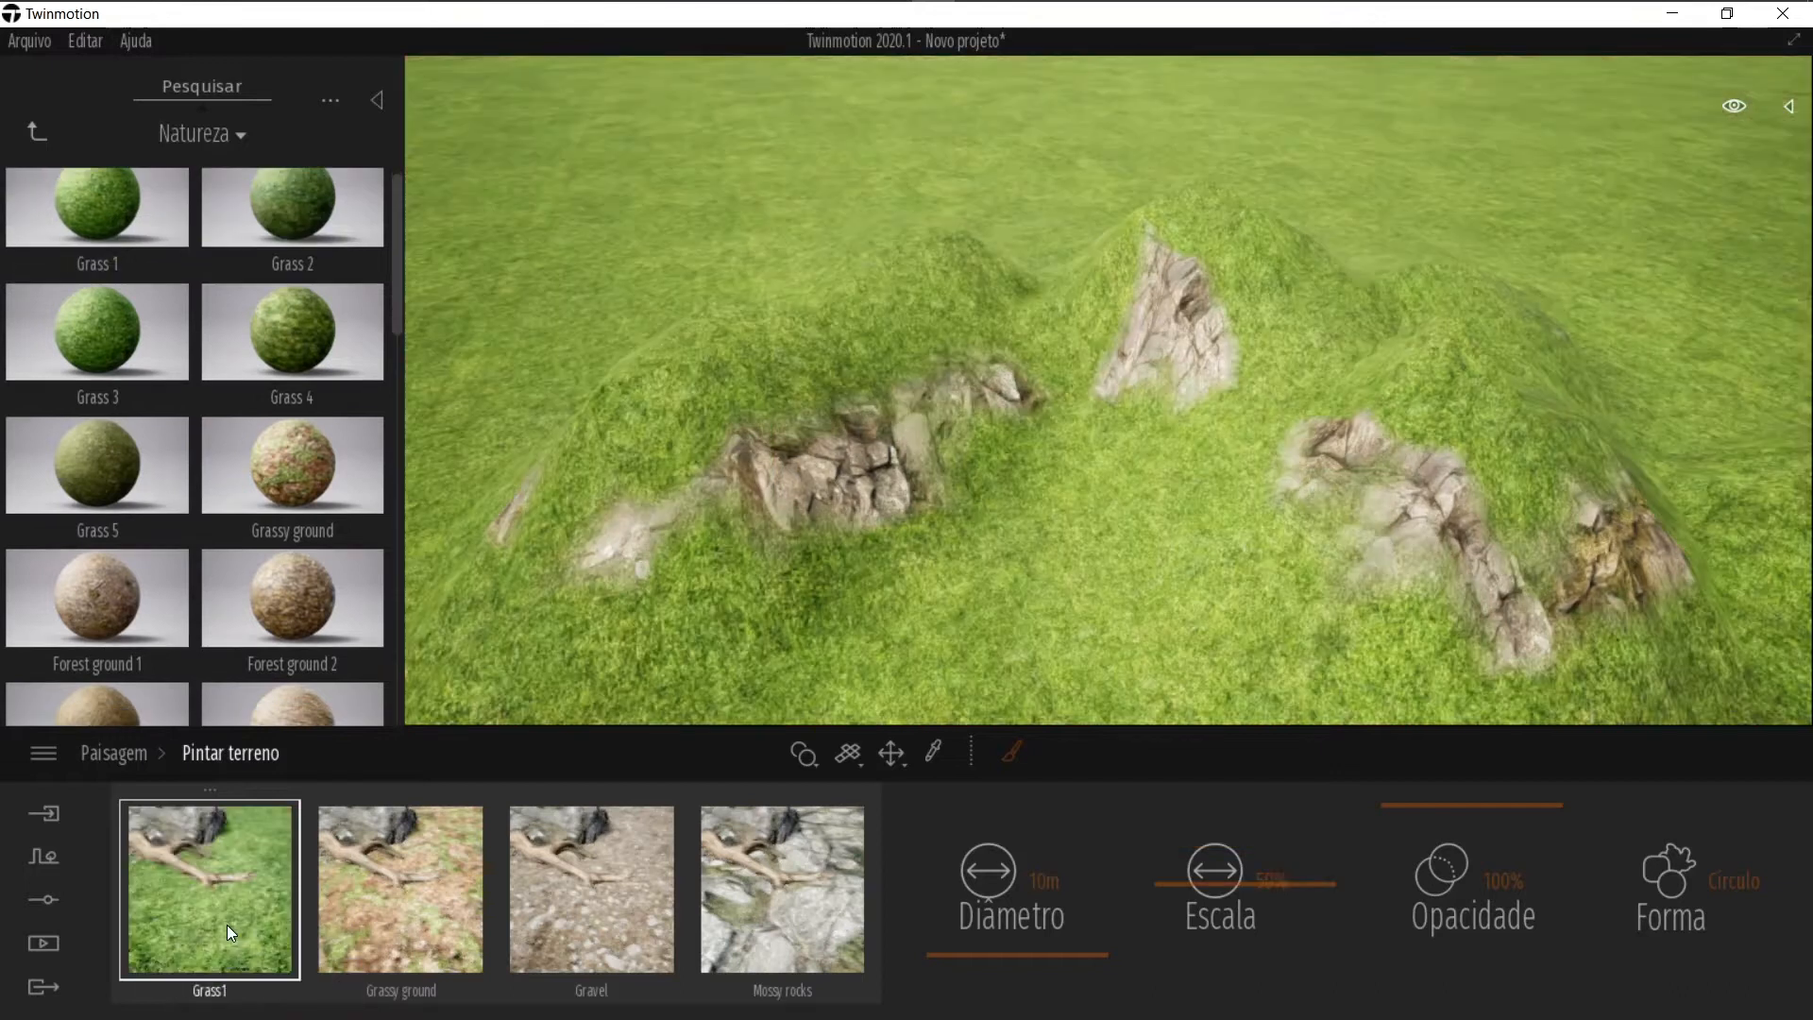
Step: Replace the fourth paint layer with Big rocks from the Natureza materials
scroll(240, 575, "down", 3)
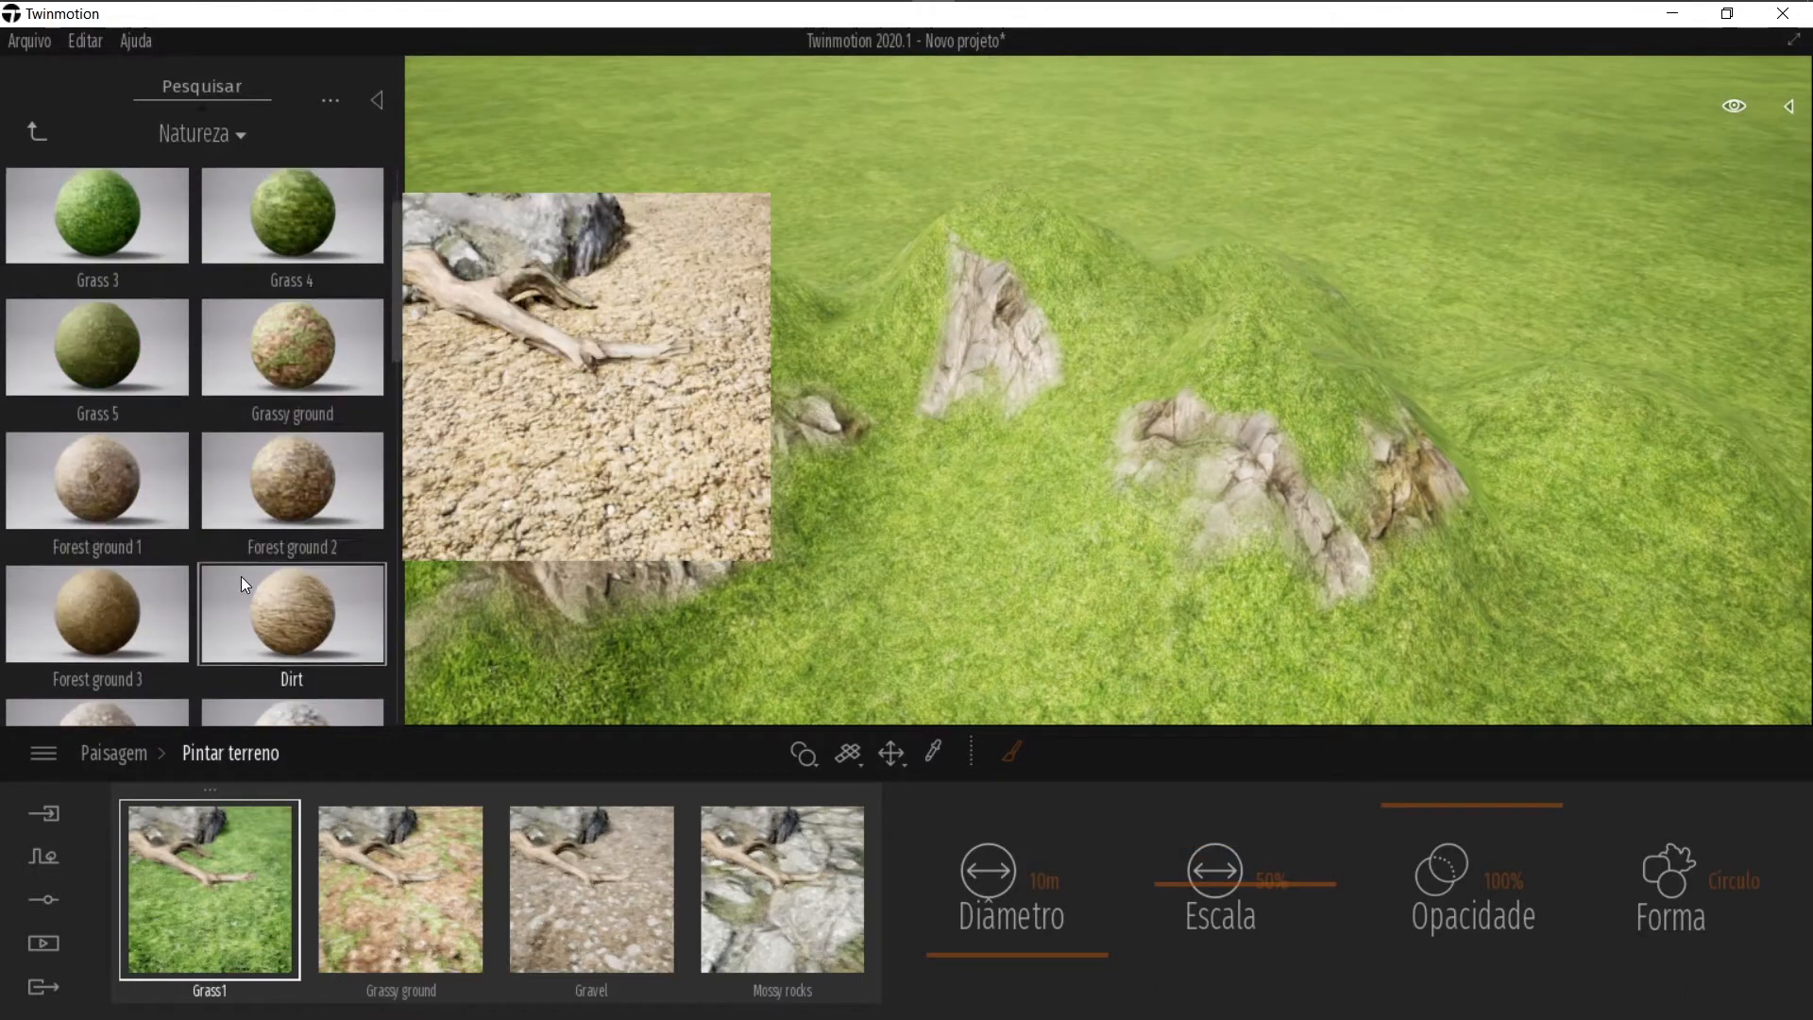
left_click_drag(245, 575, 803, 896)
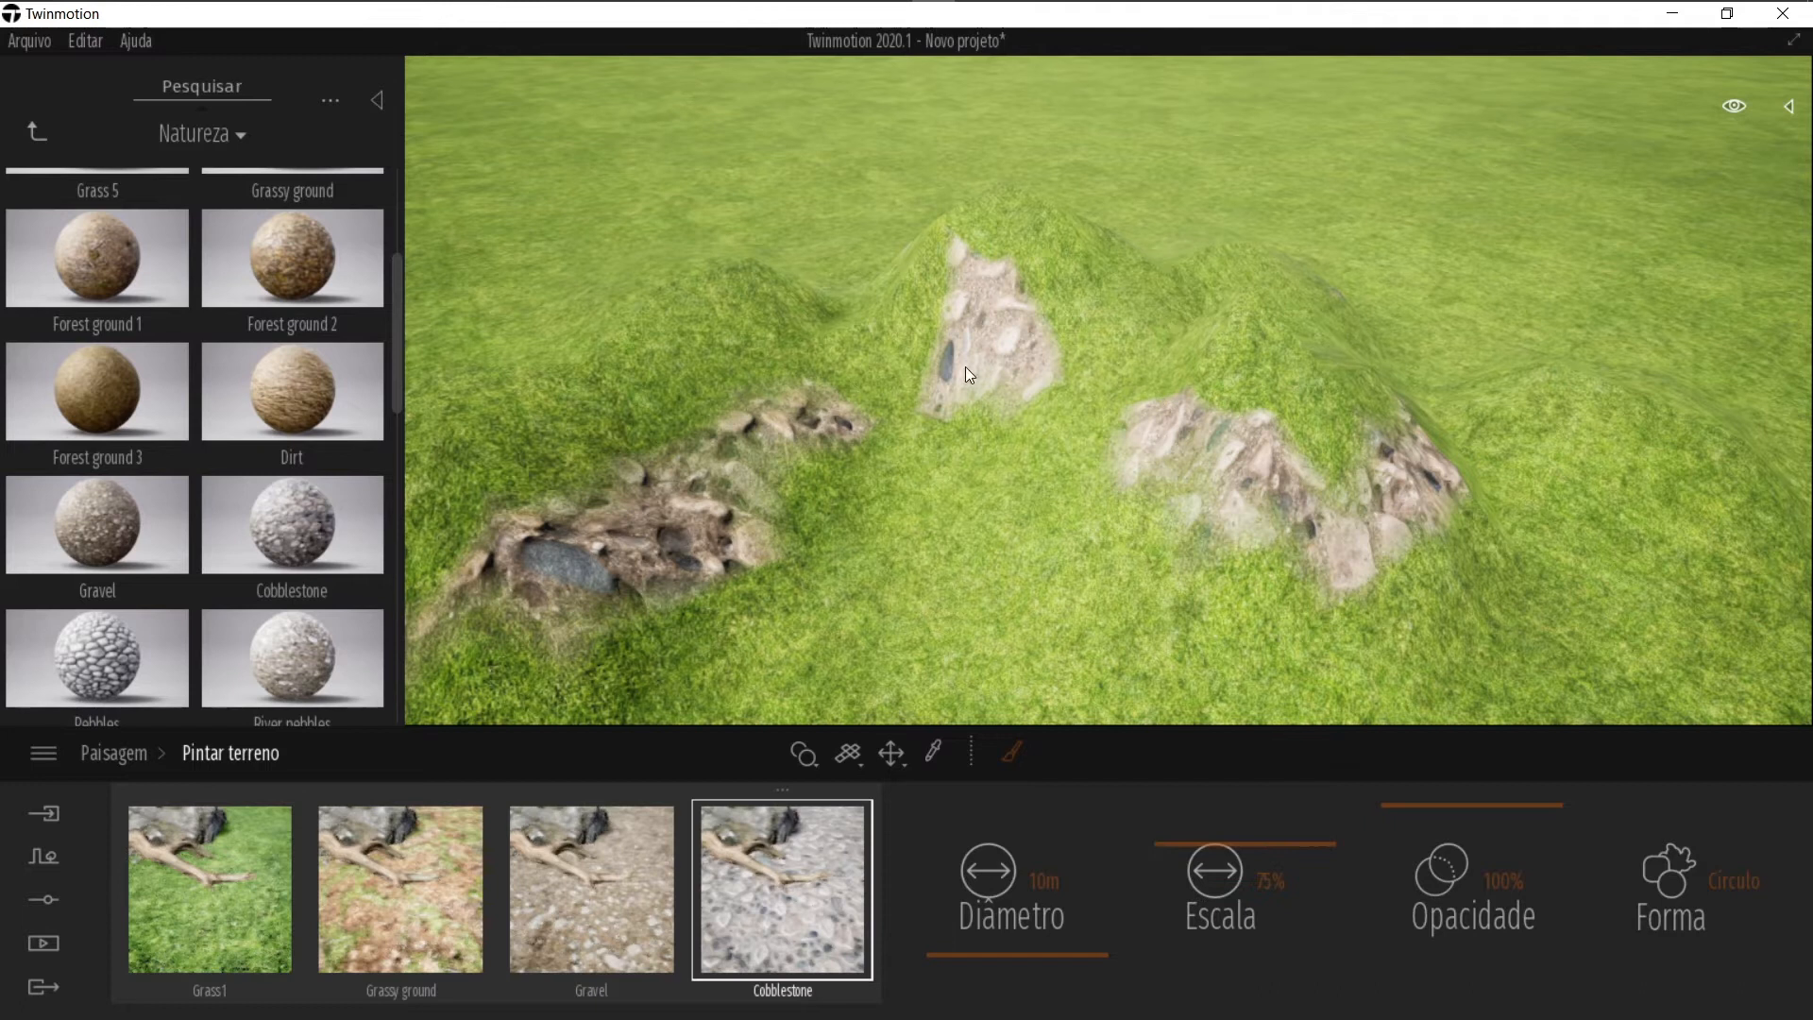
scroll(94, 665, "down", 3)
left_click_drag(98, 520, 841, 858)
scroll(72, 591, "down", 3)
left_click_drag(134, 474, 806, 878)
Step: Reselect the landscape, reopen Pintar terreno and set the paint brush diameter to 2 m
right_click_drag(665, 447, 879, 444)
key("Escape")
right_click_drag(676, 480, 766, 507)
left_click(766, 508)
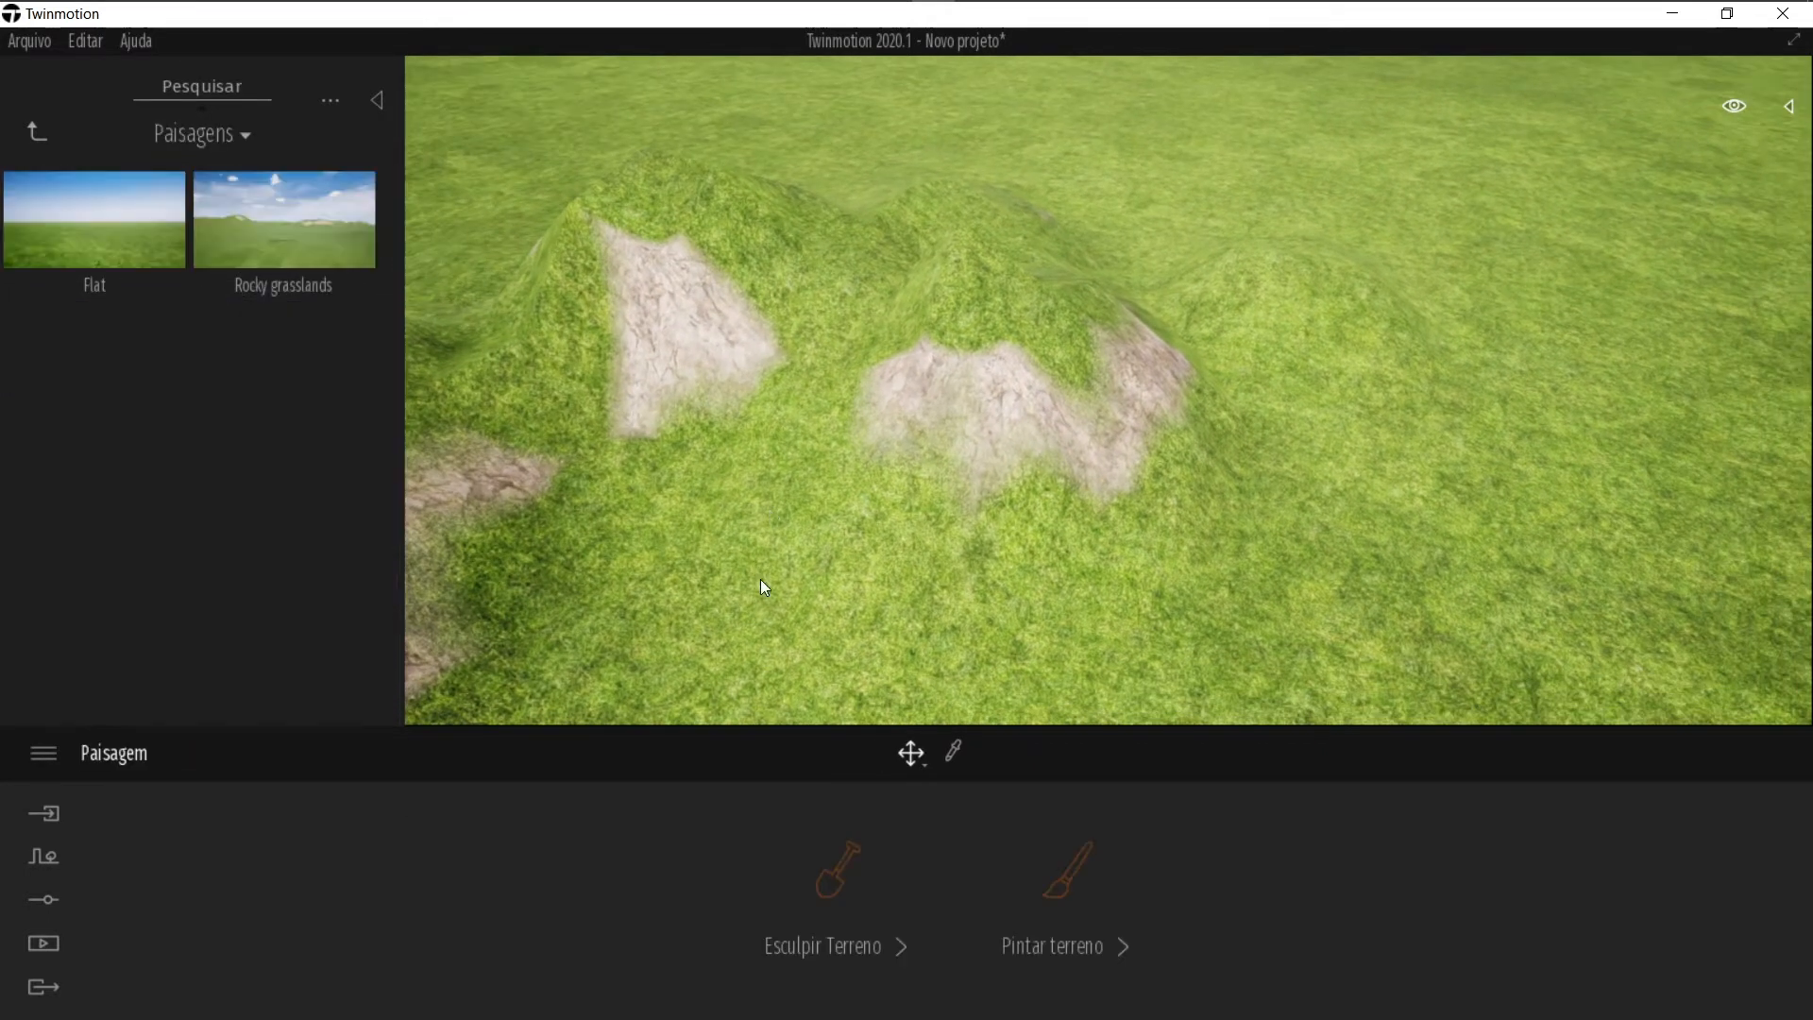
left_click(1079, 871)
right_click_drag(951, 568, 1011, 578)
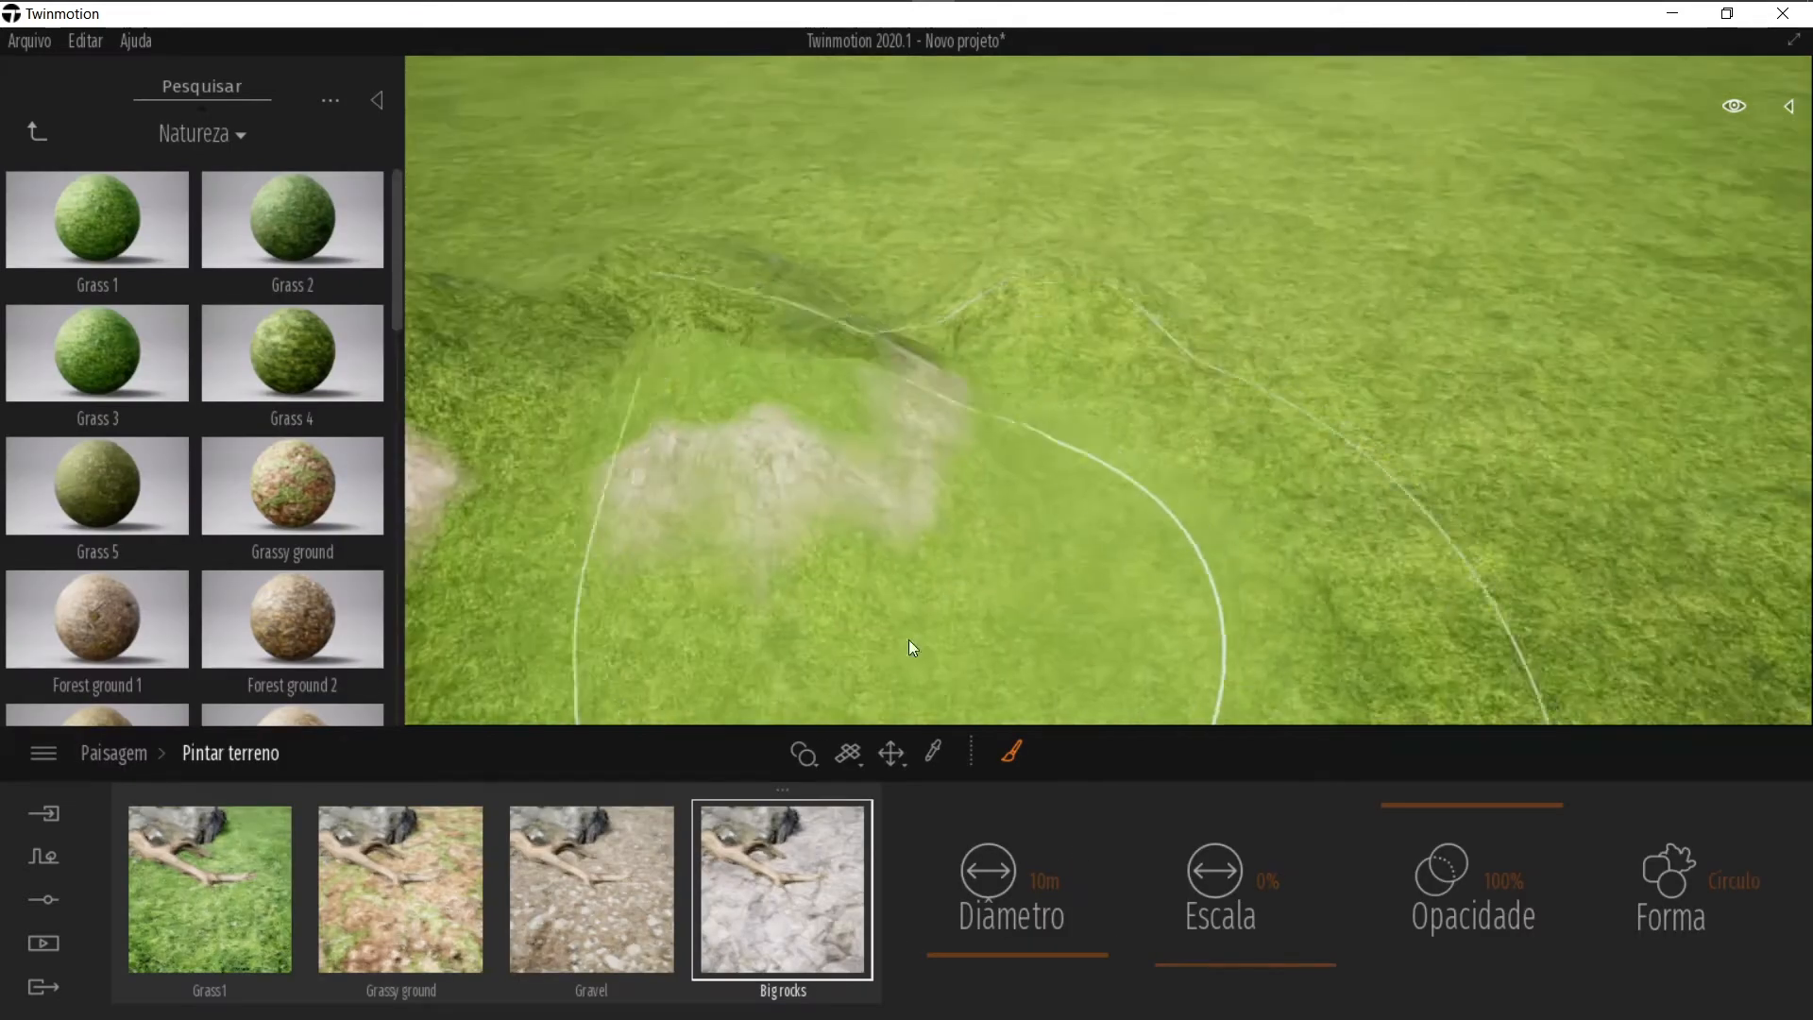
left_click_drag(942, 956, 948, 961)
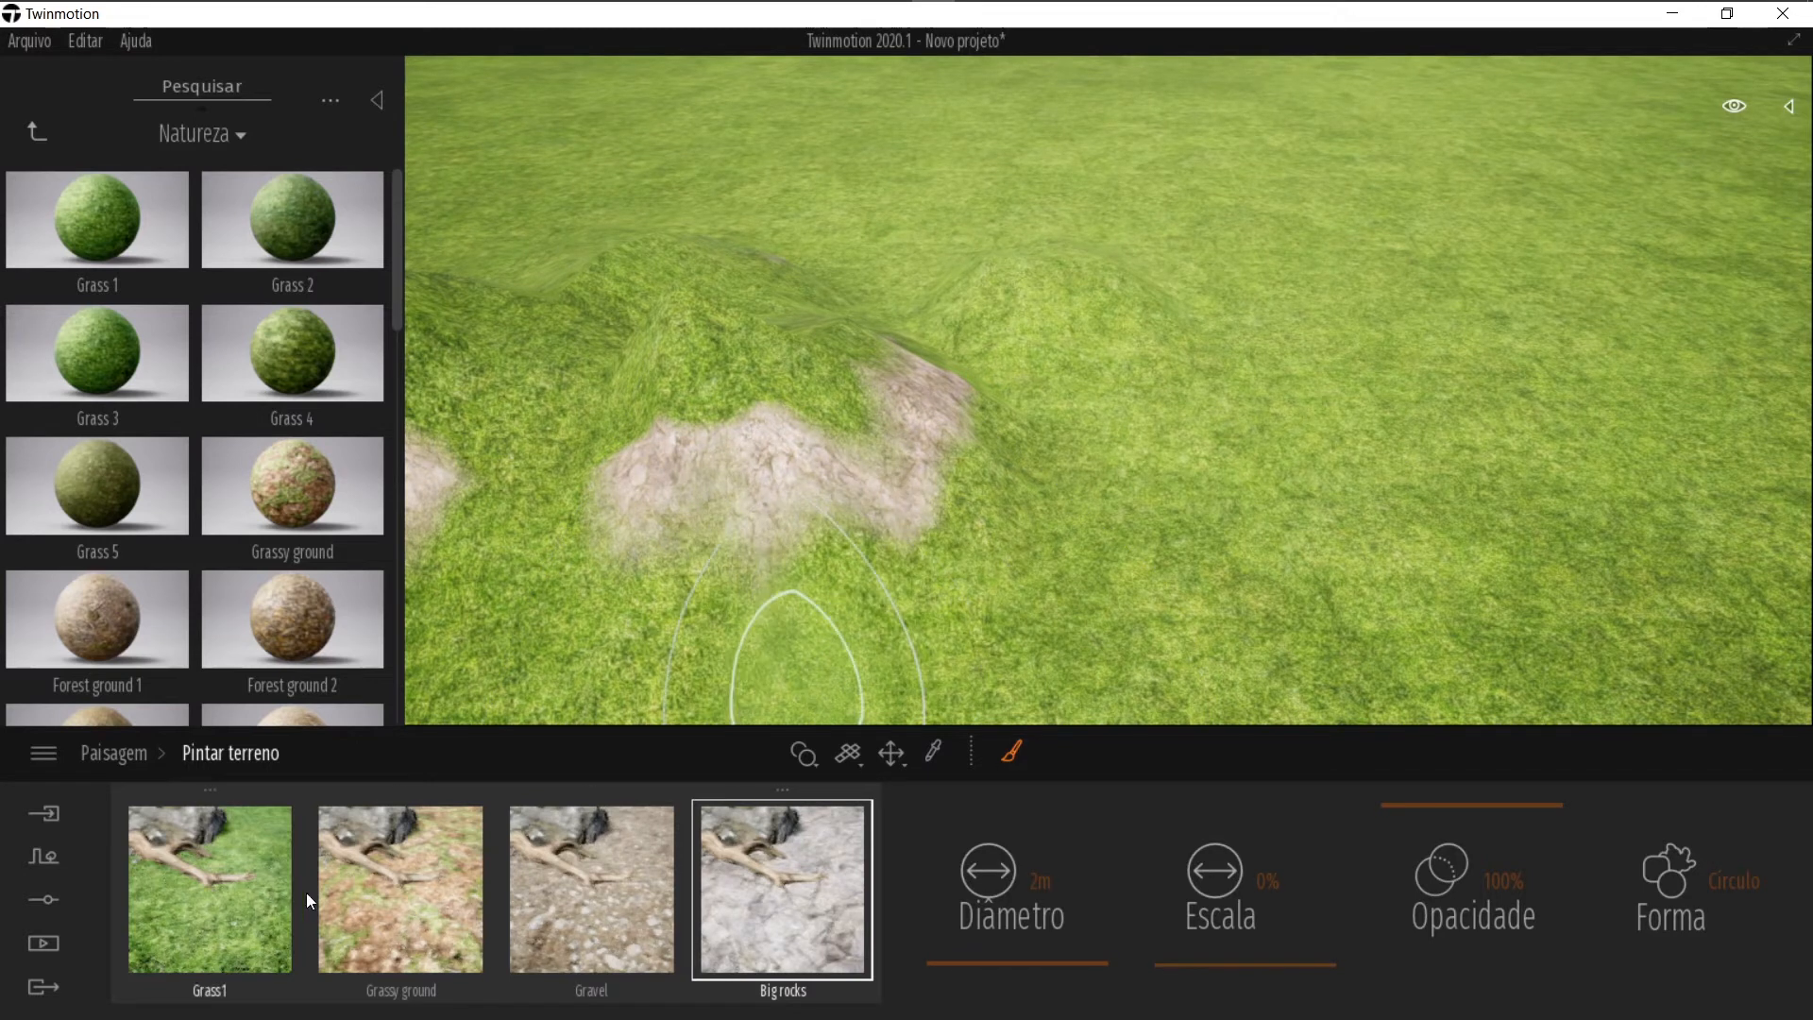
Step: Select the Gravel layer and paint a winding gravel path across the grass
left_click(378, 896)
left_click(592, 899)
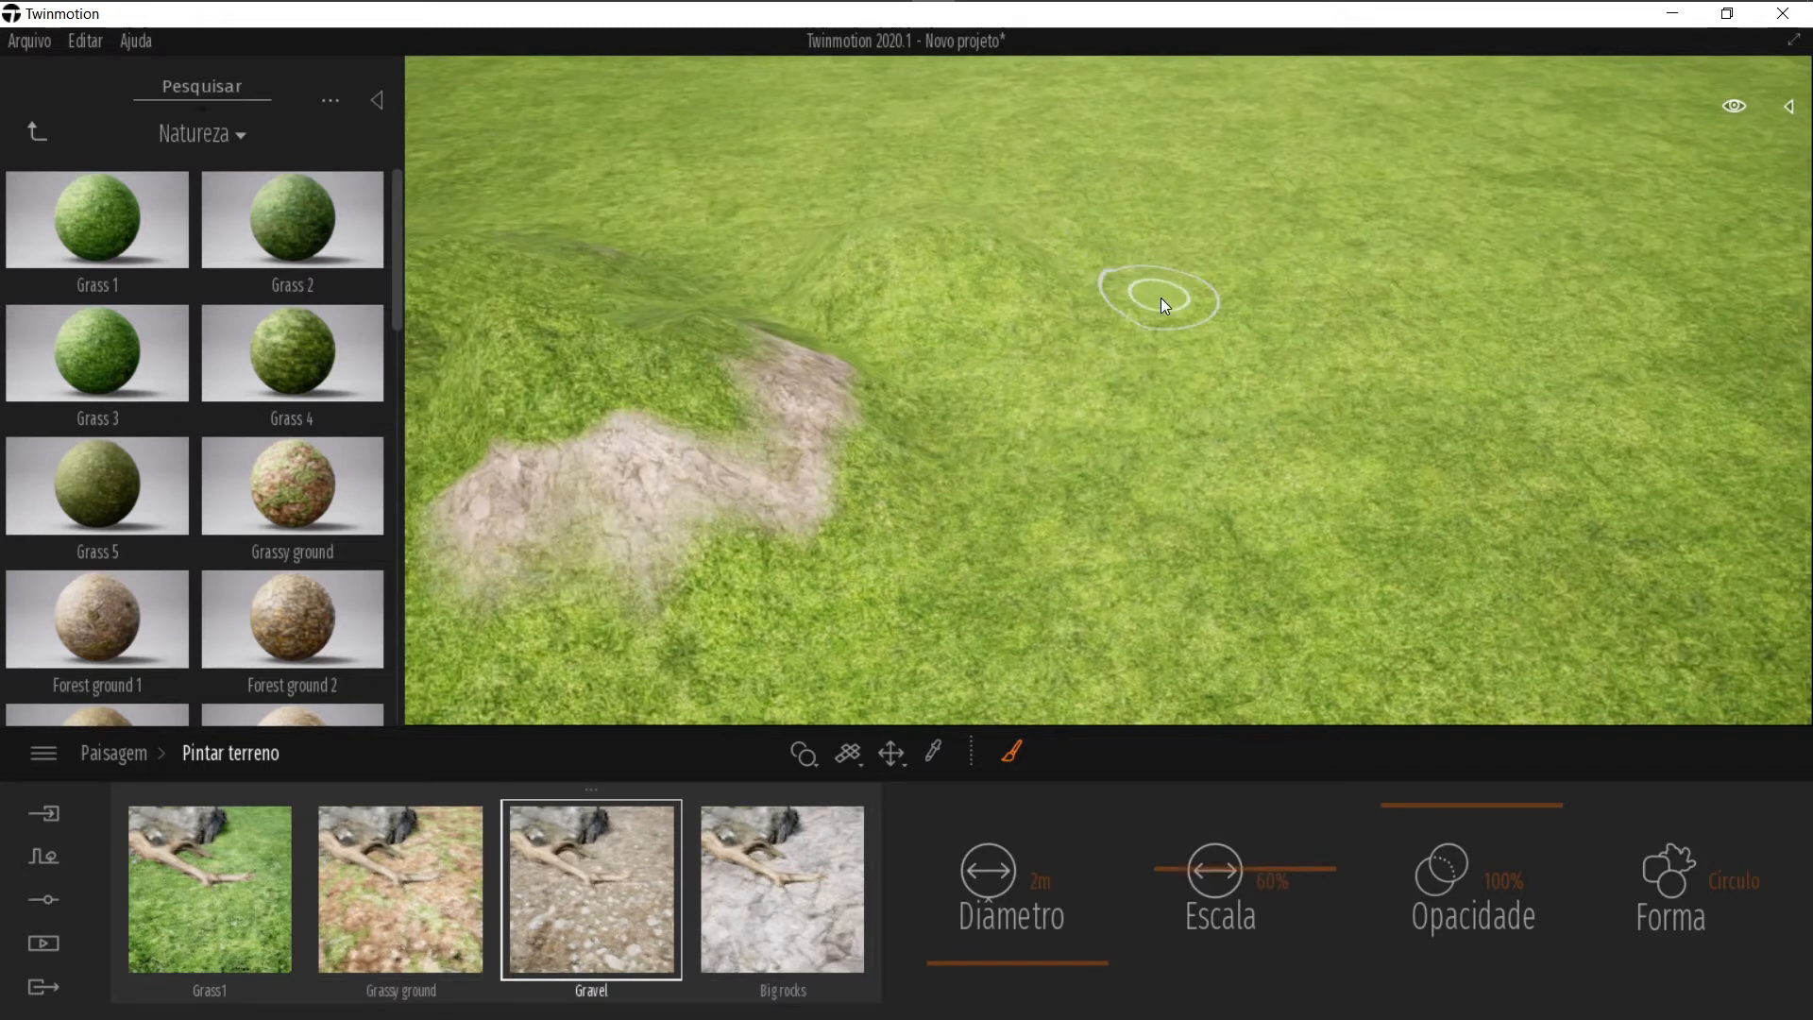
mouse_move(1367, 514)
left_mouse_down()
mouse_move(937, 557)
mouse_move(856, 586)
mouse_move(823, 653)
mouse_move(1153, 448)
mouse_move(1233, 463)
mouse_move(1489, 392)
mouse_move(1393, 398)
mouse_move(1367, 293)
left_mouse_up()
mouse_move(1474, 327)
right_mouse_down()
mouse_move(1172, 395)
mouse_move(939, 401)
right_mouse_up()
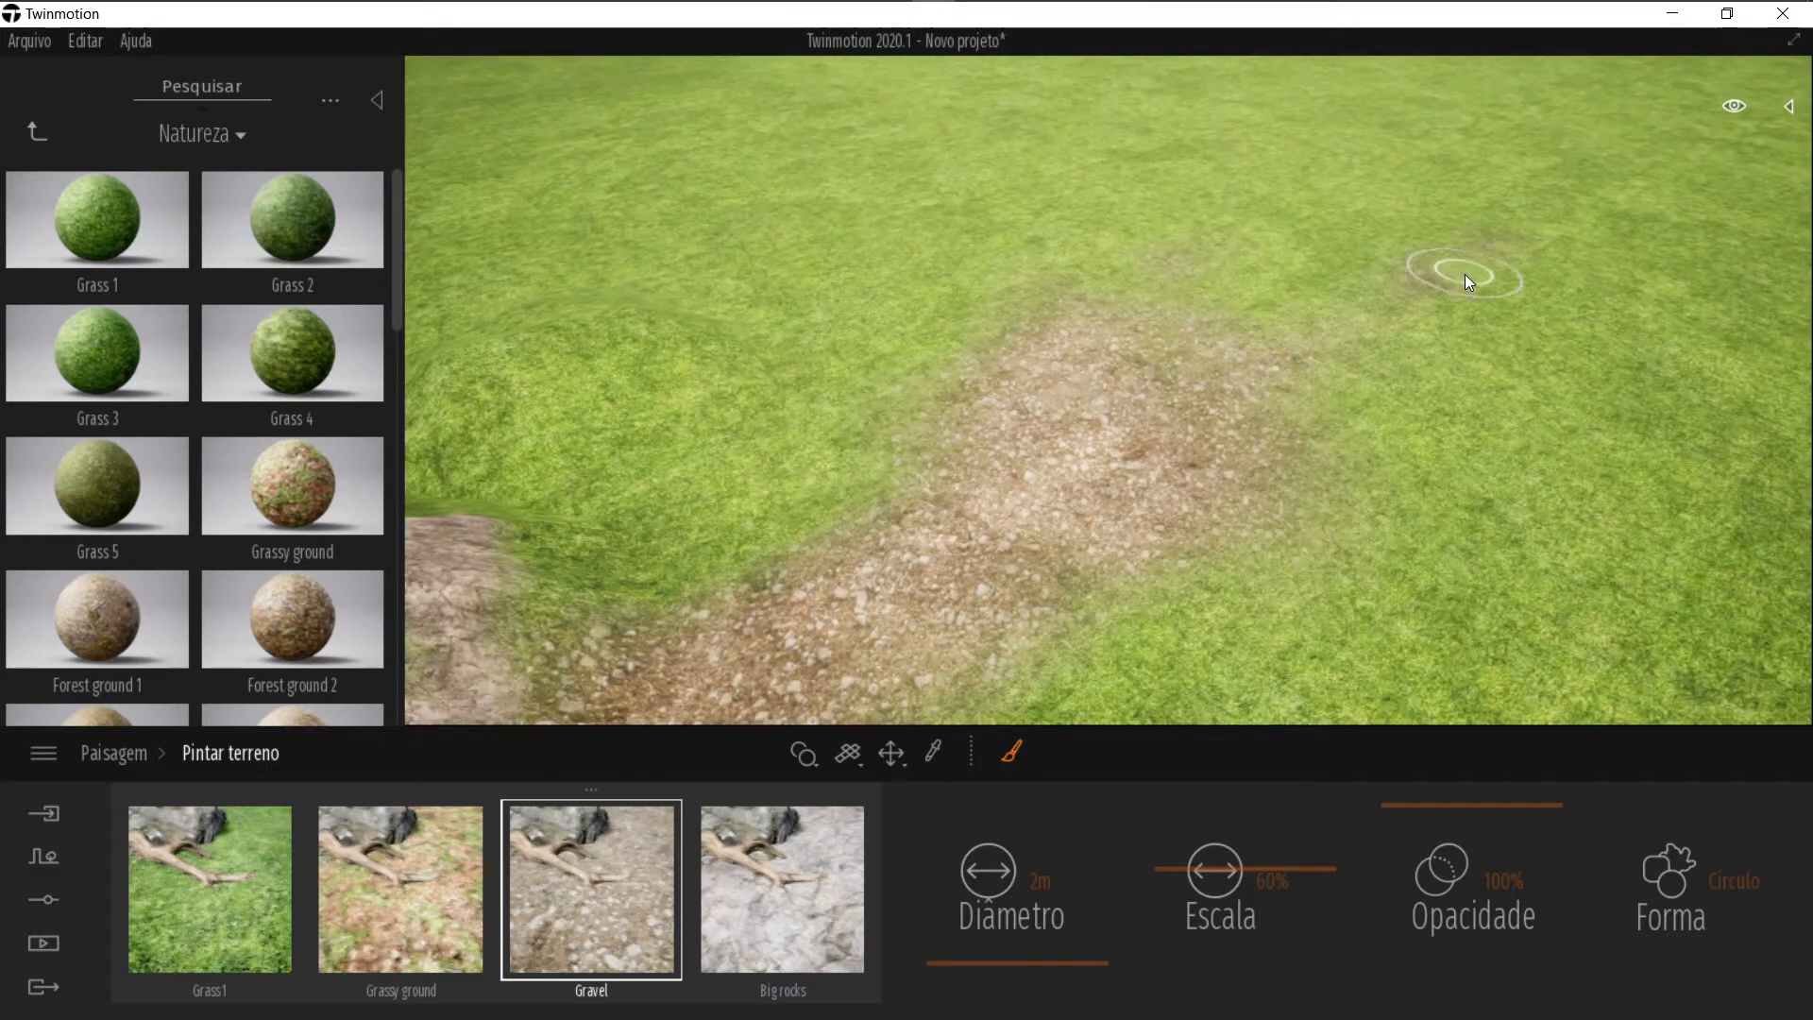
mouse_move(1404, 276)
left_mouse_down()
mouse_move(1379, 225)
mouse_move(1502, 245)
mouse_move(1615, 230)
mouse_move(1101, 304)
mouse_move(1182, 308)
left_mouse_up()
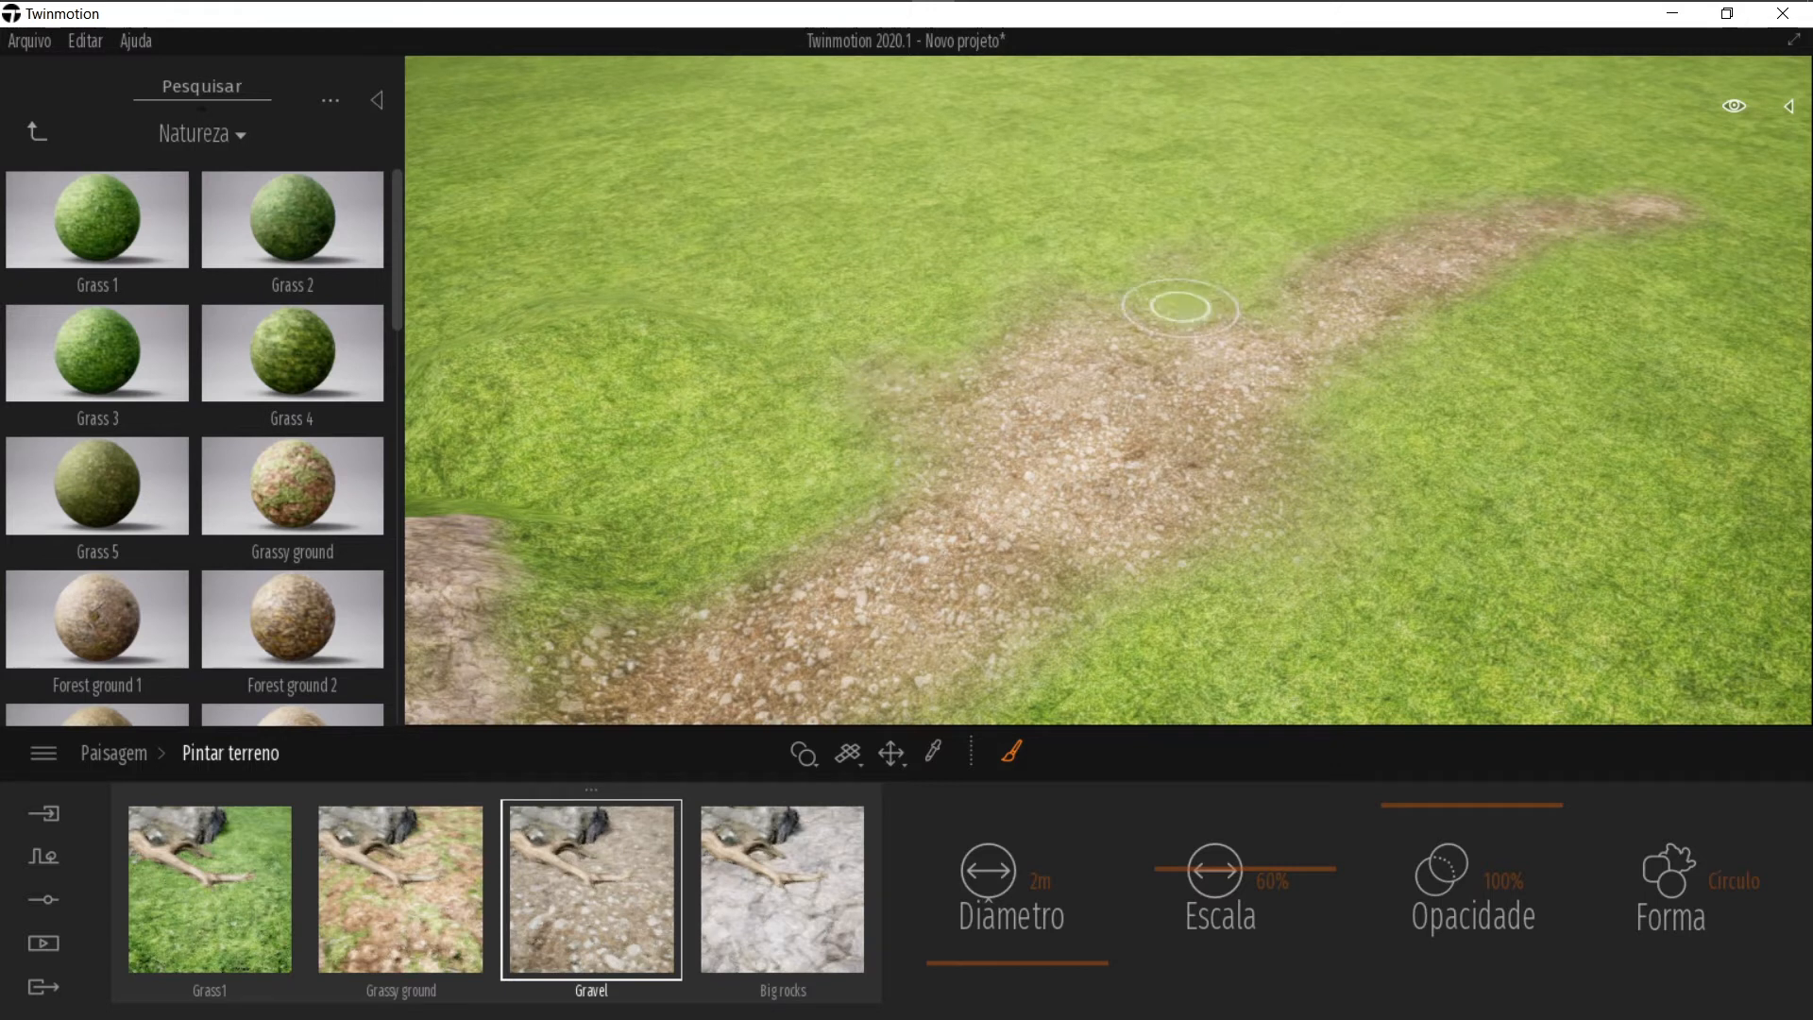
right_click_drag(1181, 307, 1111, 240)
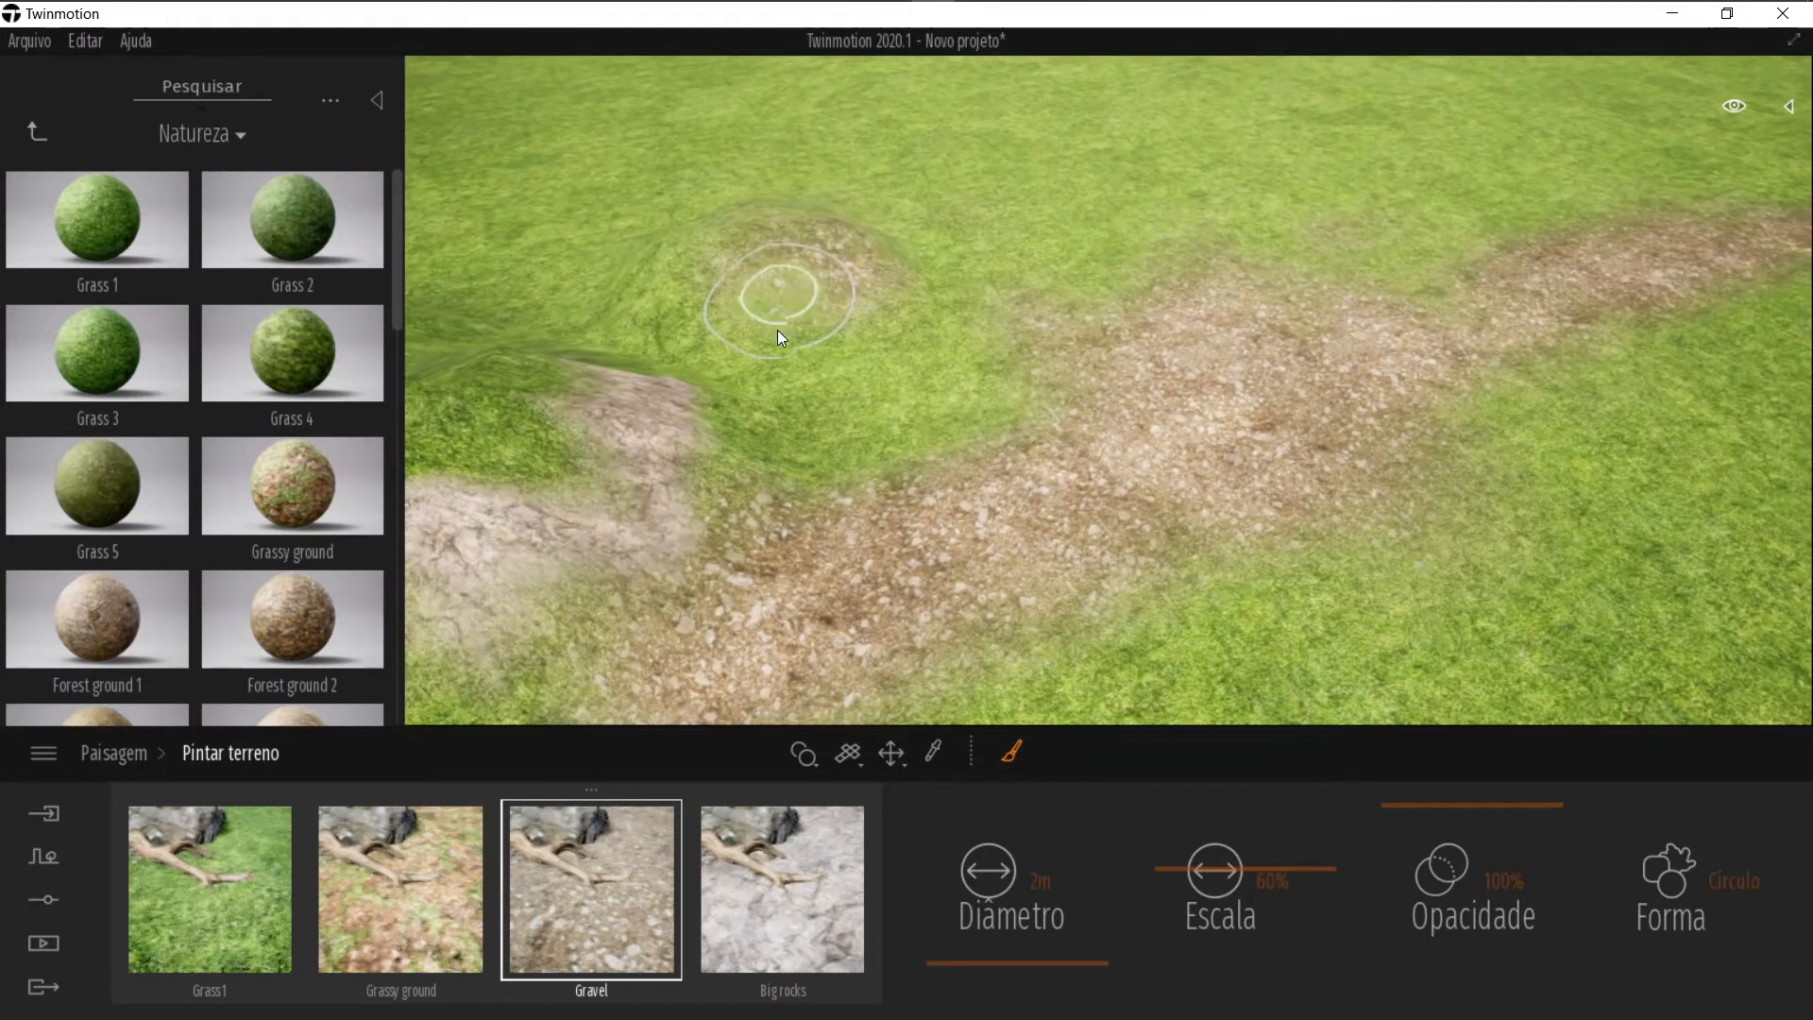
Step: Reopen terrain painting and paint a Big rocks patch beside the gravel path
key("Escape")
mouse_move(1150, 469)
right_mouse_down()
mouse_move(846, 488)
mouse_move(856, 517)
mouse_move(1008, 503)
mouse_move(1354, 546)
right_mouse_up()
left_click(1353, 544)
left_click(1061, 873)
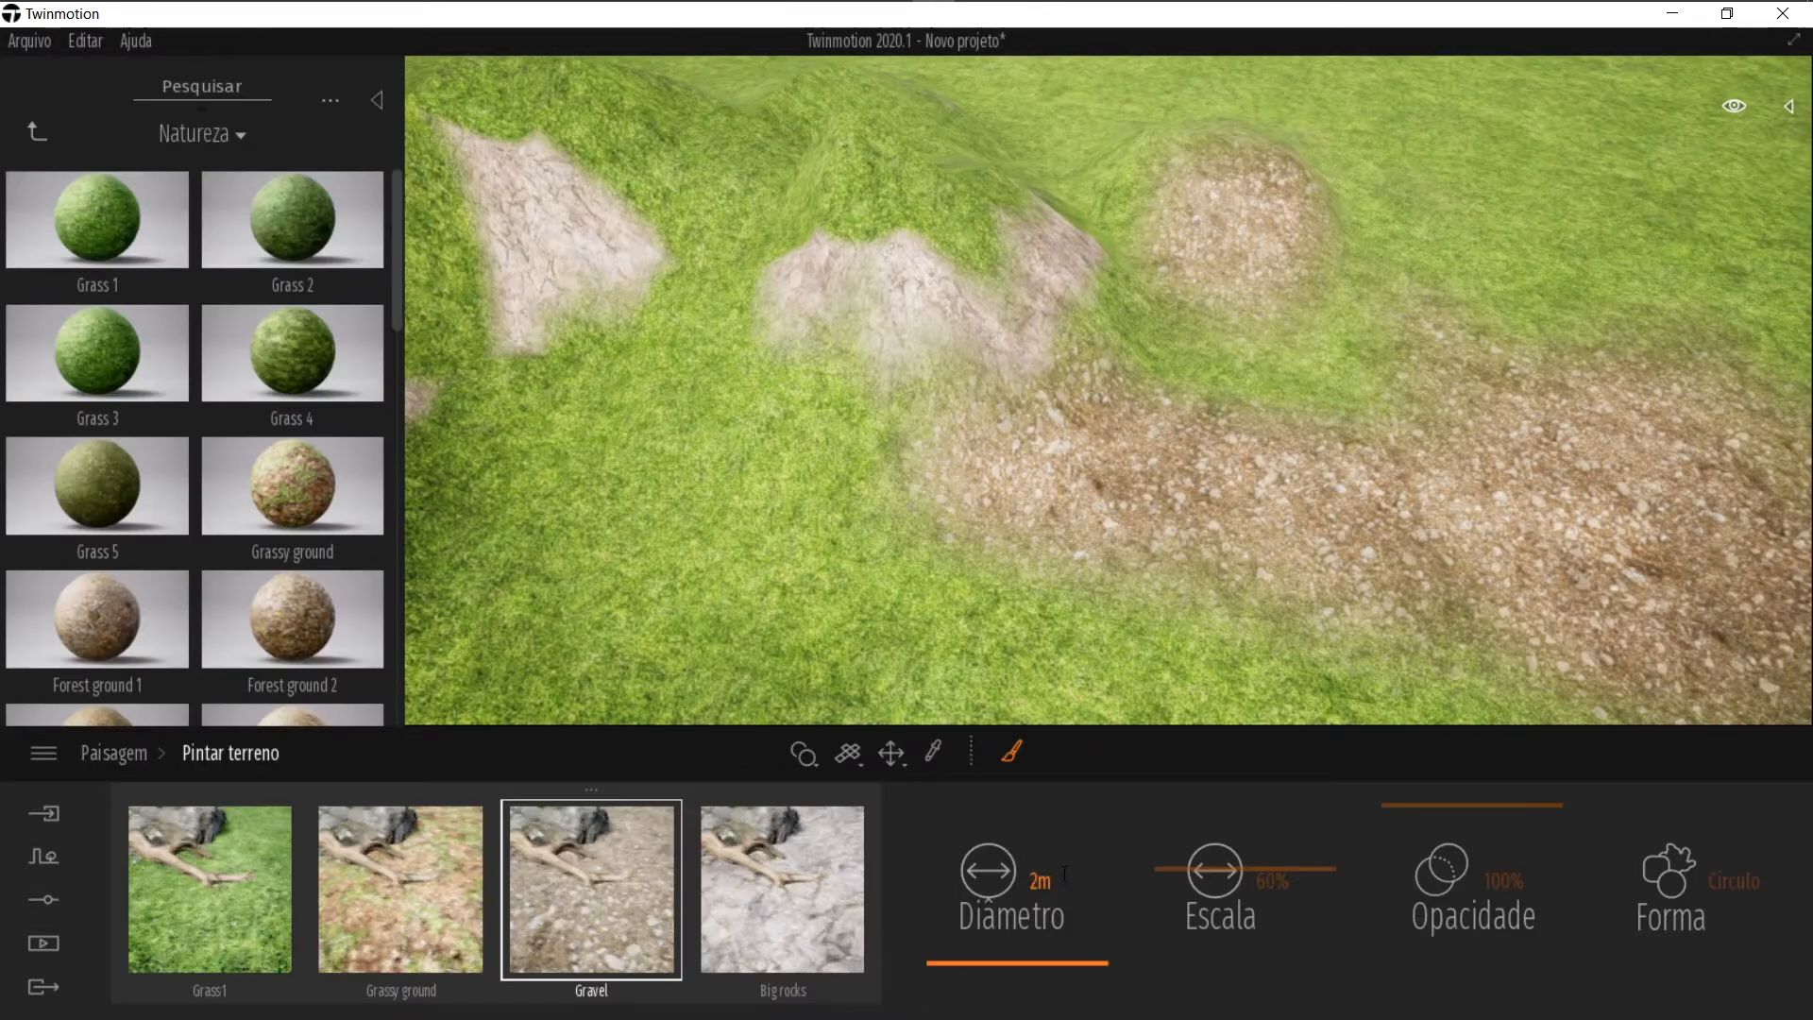
left_click(808, 888)
mouse_move(711, 610)
left_mouse_down()
mouse_move(884, 623)
mouse_move(906, 662)
mouse_move(773, 589)
mouse_move(888, 492)
left_mouse_up()
mouse_move(946, 482)
right_mouse_down()
mouse_move(896, 519)
mouse_move(874, 510)
right_mouse_up()
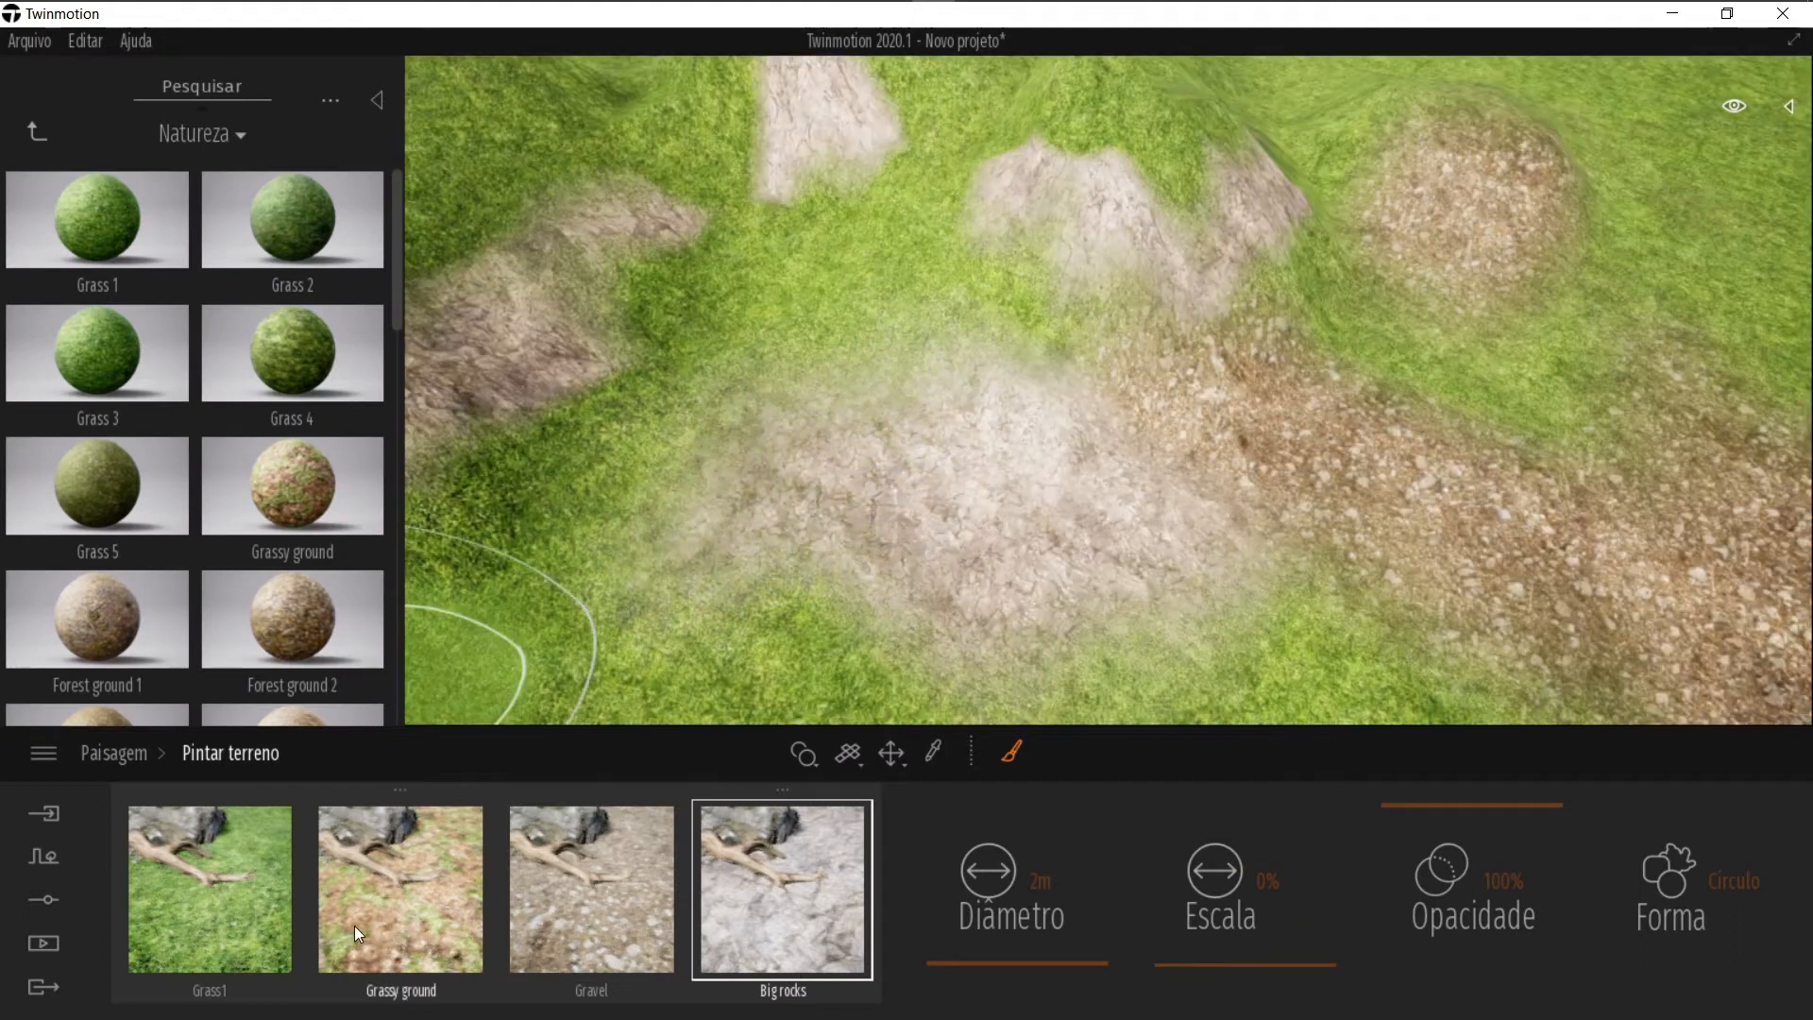
Step: Paint Grassy ground patches between the rocky mounds and the path, then leave painting mode
left_click(433, 849)
mouse_move(636, 661)
left_mouse_down()
mouse_move(635, 619)
mouse_move(685, 537)
mouse_move(640, 502)
left_mouse_up()
mouse_move(641, 503)
right_mouse_down()
mouse_move(840, 482)
mouse_move(875, 496)
right_mouse_up()
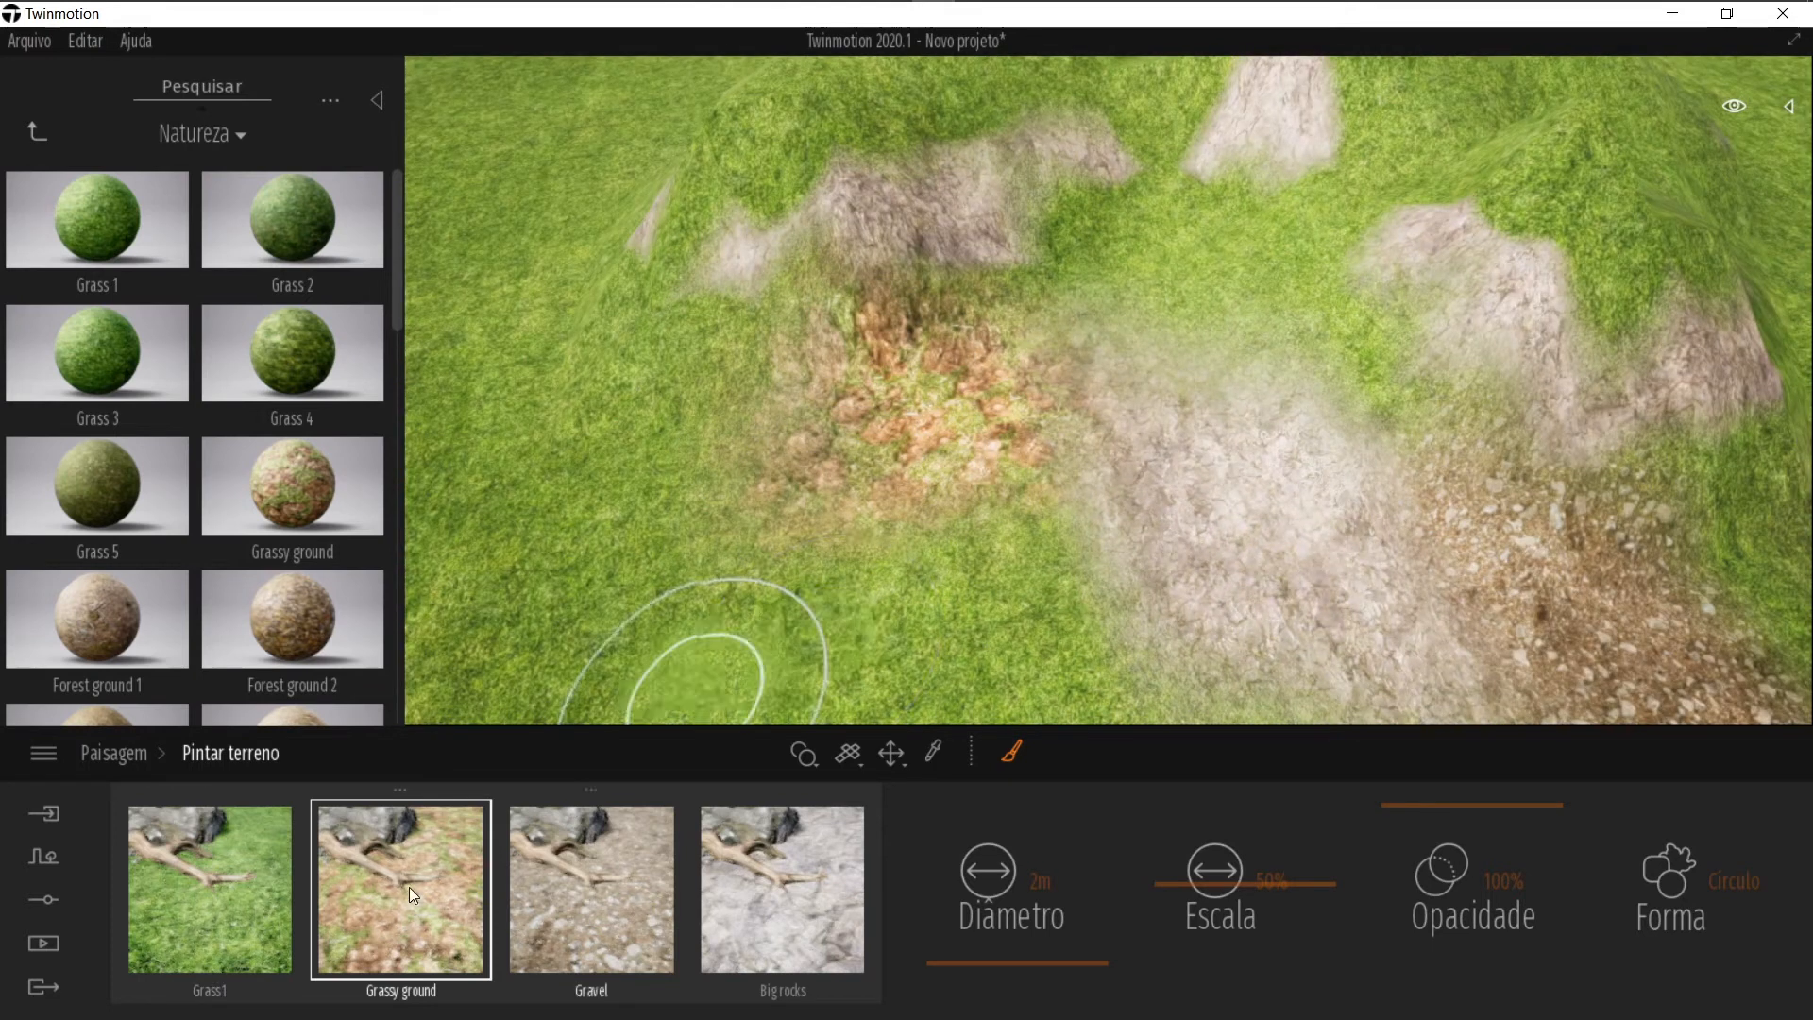
mouse_move(1118, 467)
right_mouse_down()
mouse_move(1009, 416)
mouse_move(1025, 411)
right_mouse_up()
right_click_drag(767, 484, 457, 454)
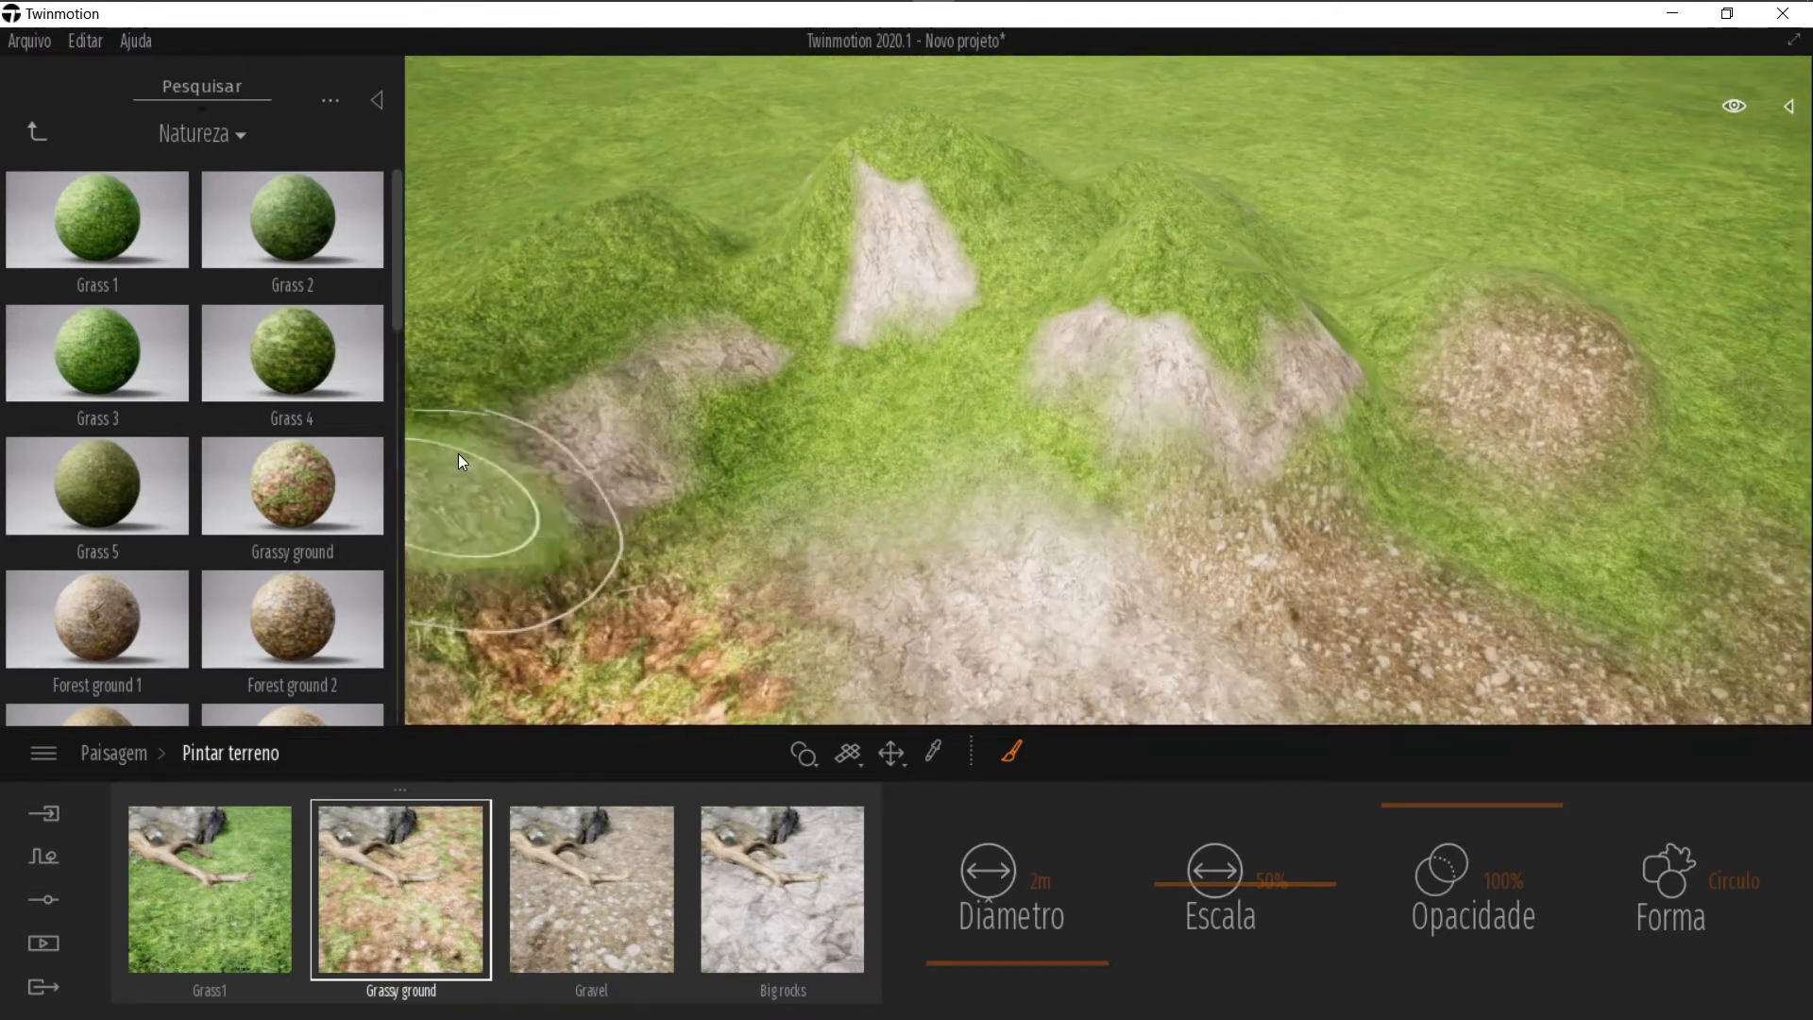
right_click_drag(908, 448, 905, 414)
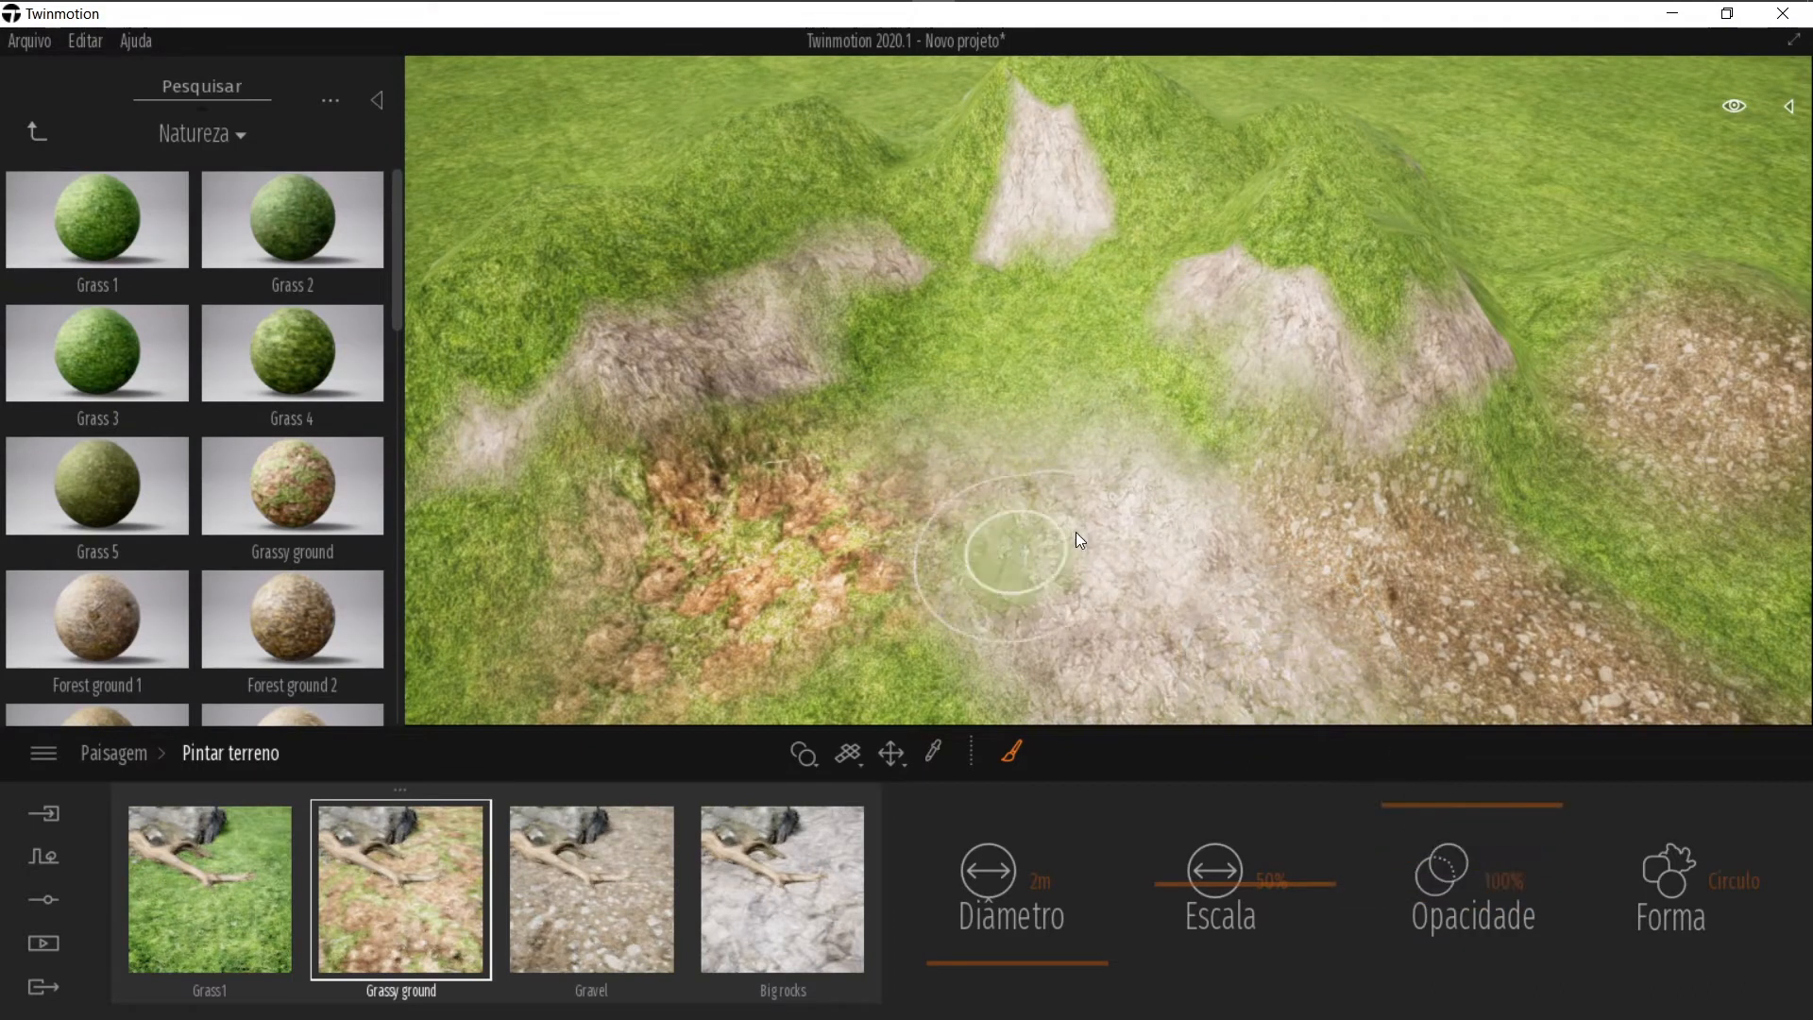
right_click_drag(1075, 531, 936, 534)
key("Escape")
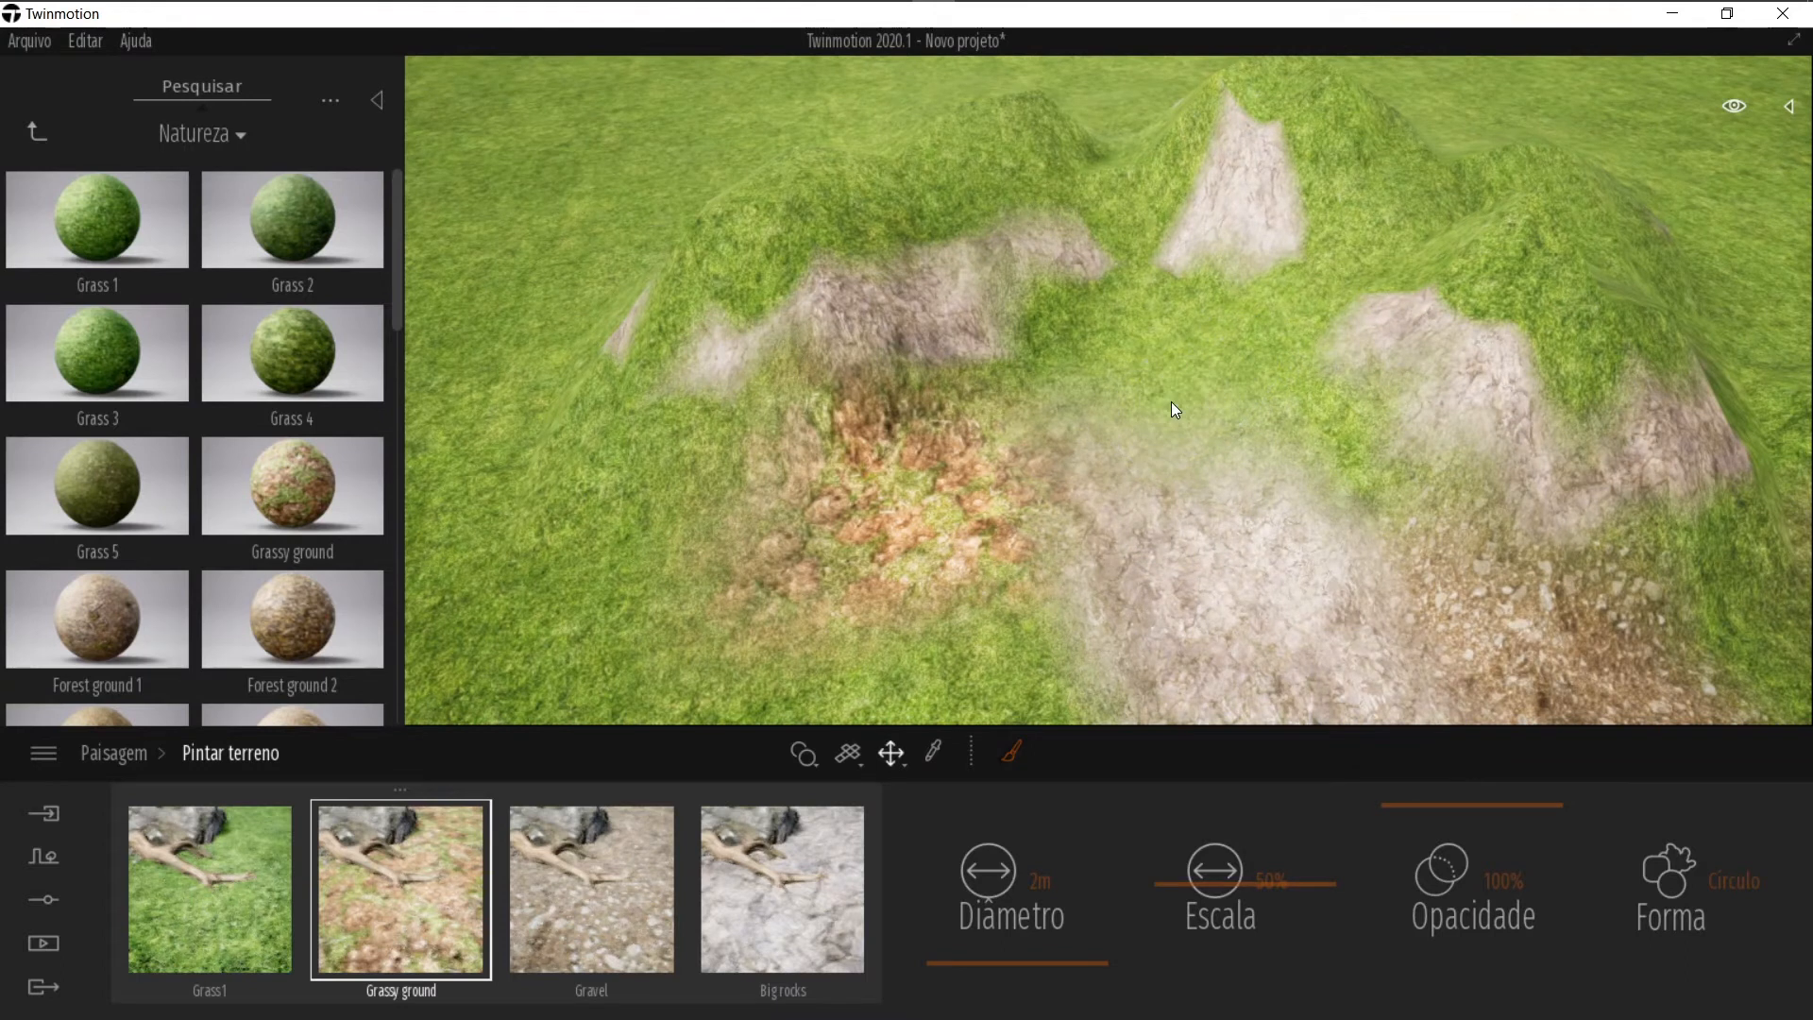
Step: Navigate the library to the Árvores category under Vegetação e paisagem
right_click_drag(613, 480, 862, 470)
left_click(38, 131)
left_click(280, 231)
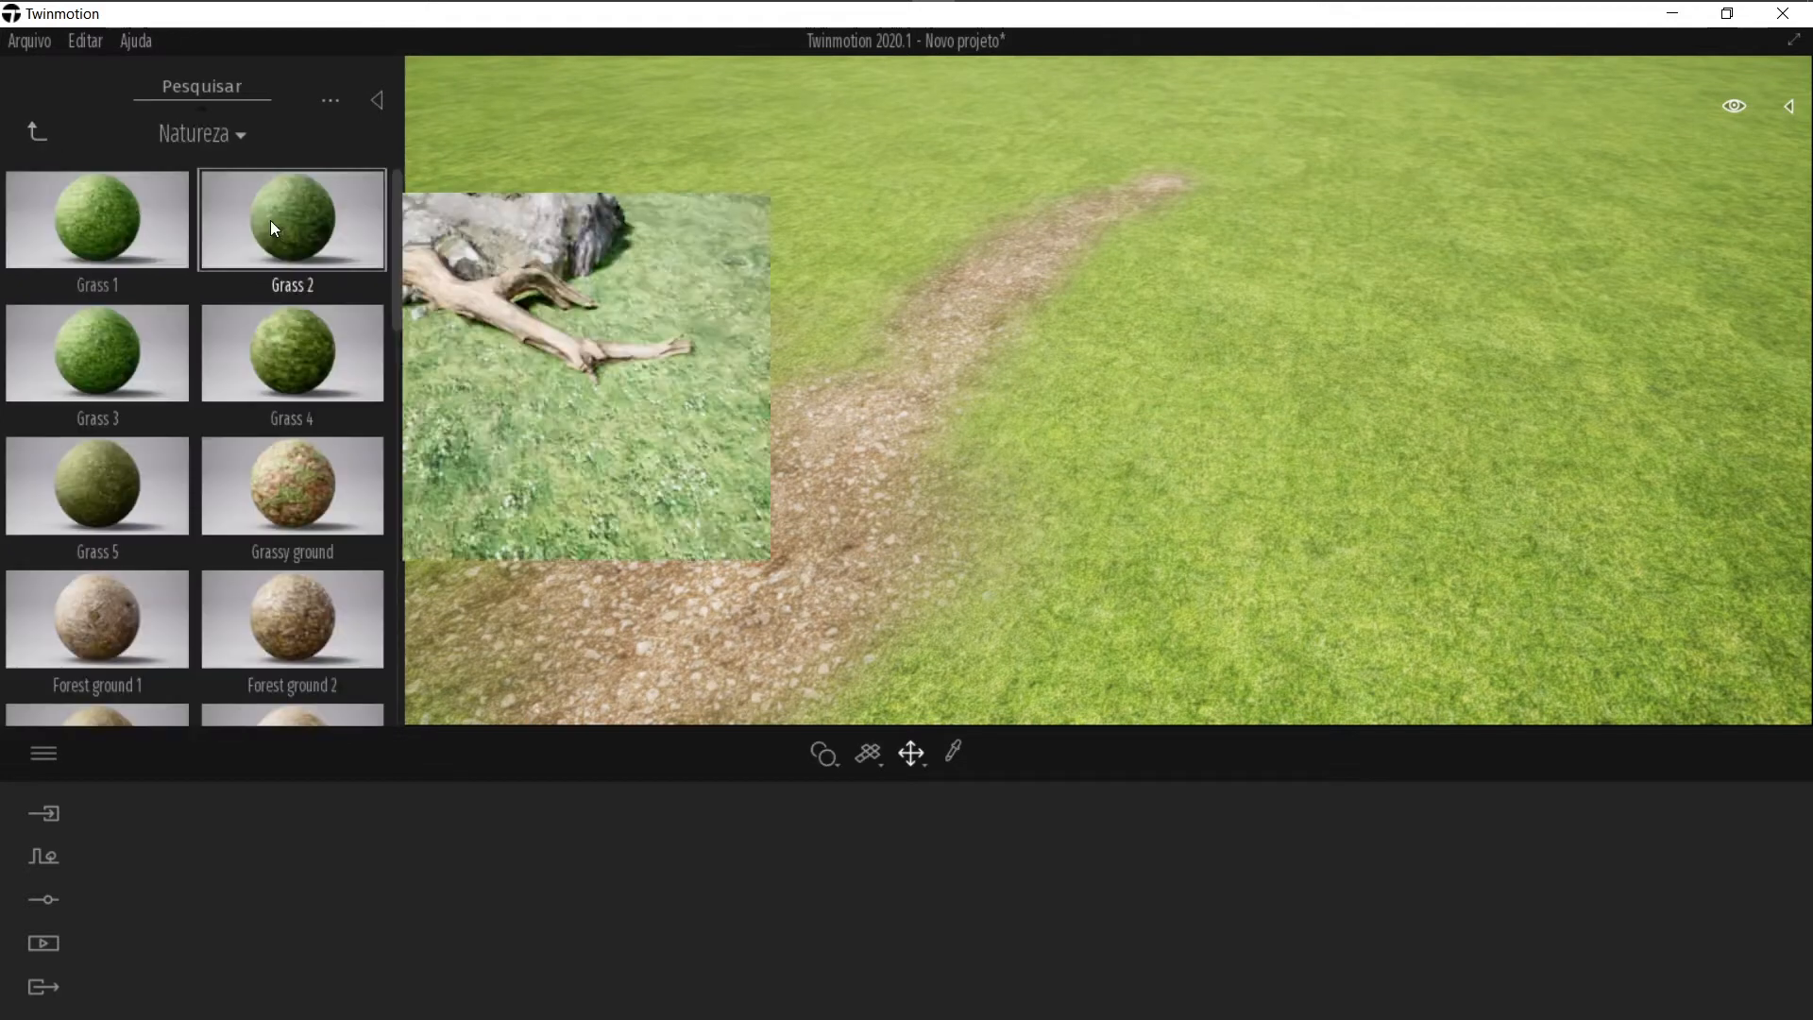
left_click(32, 131)
left_click(34, 131)
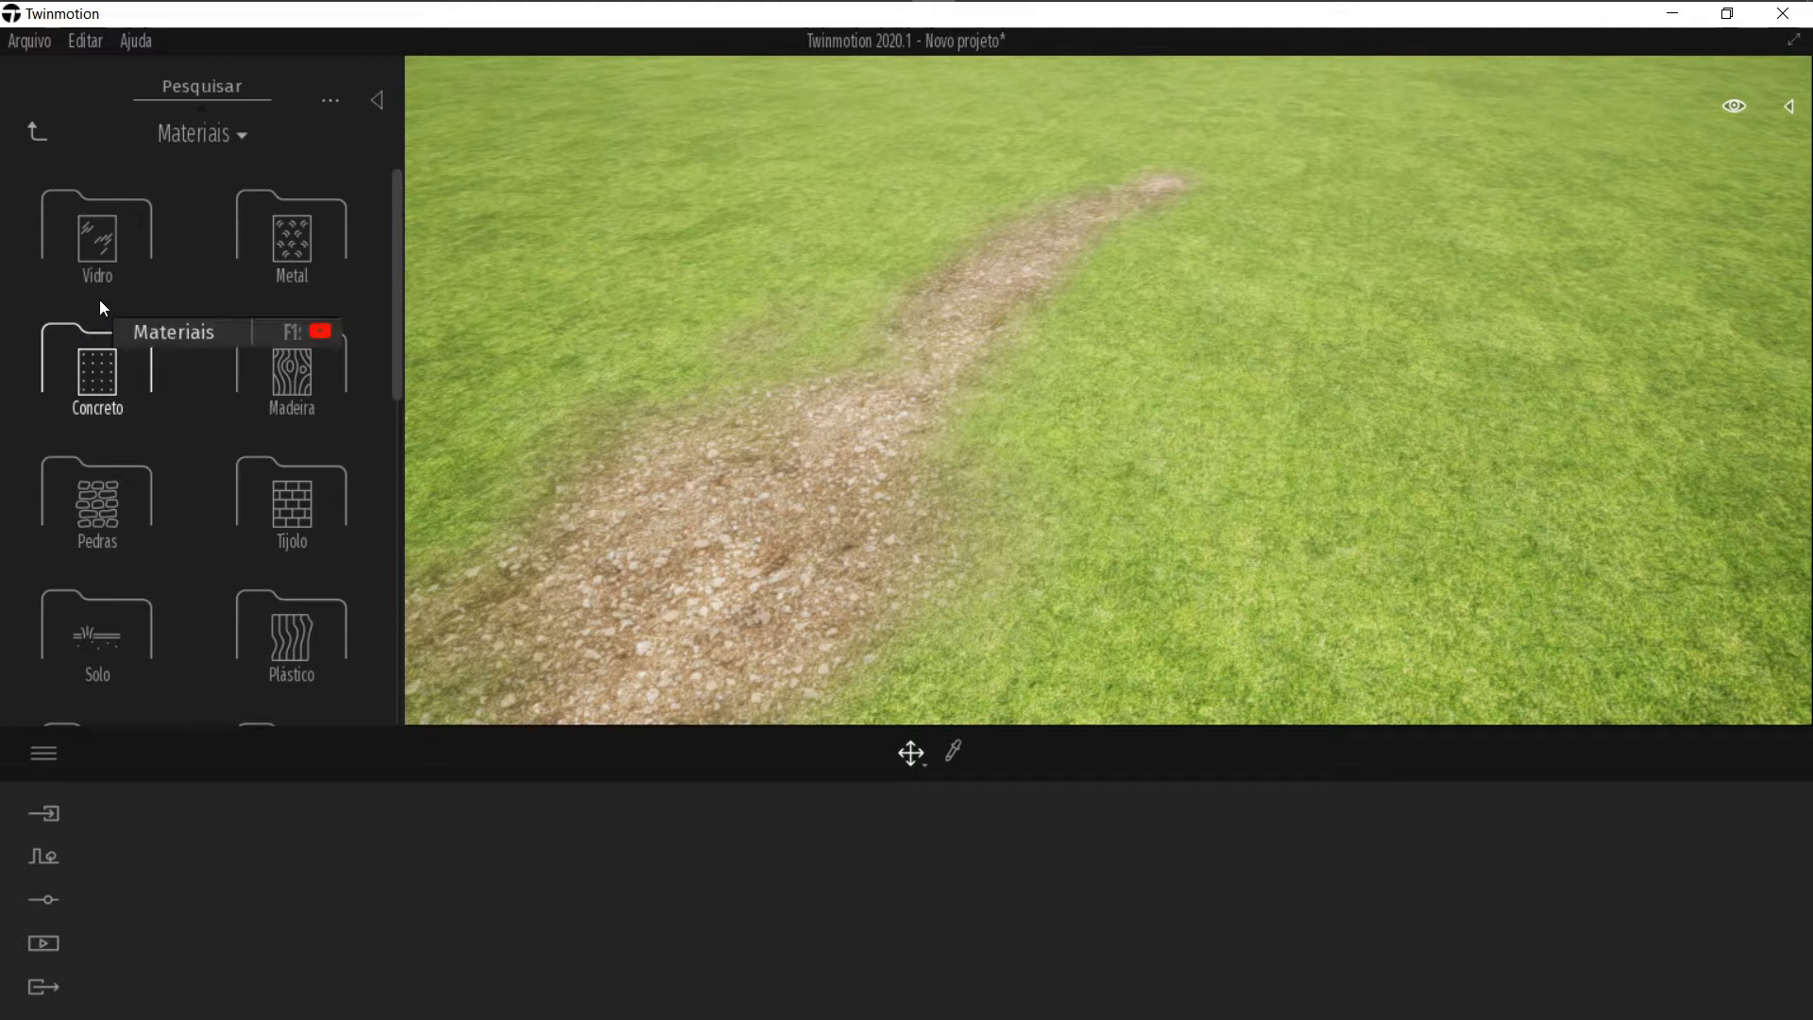
left_click(39, 136)
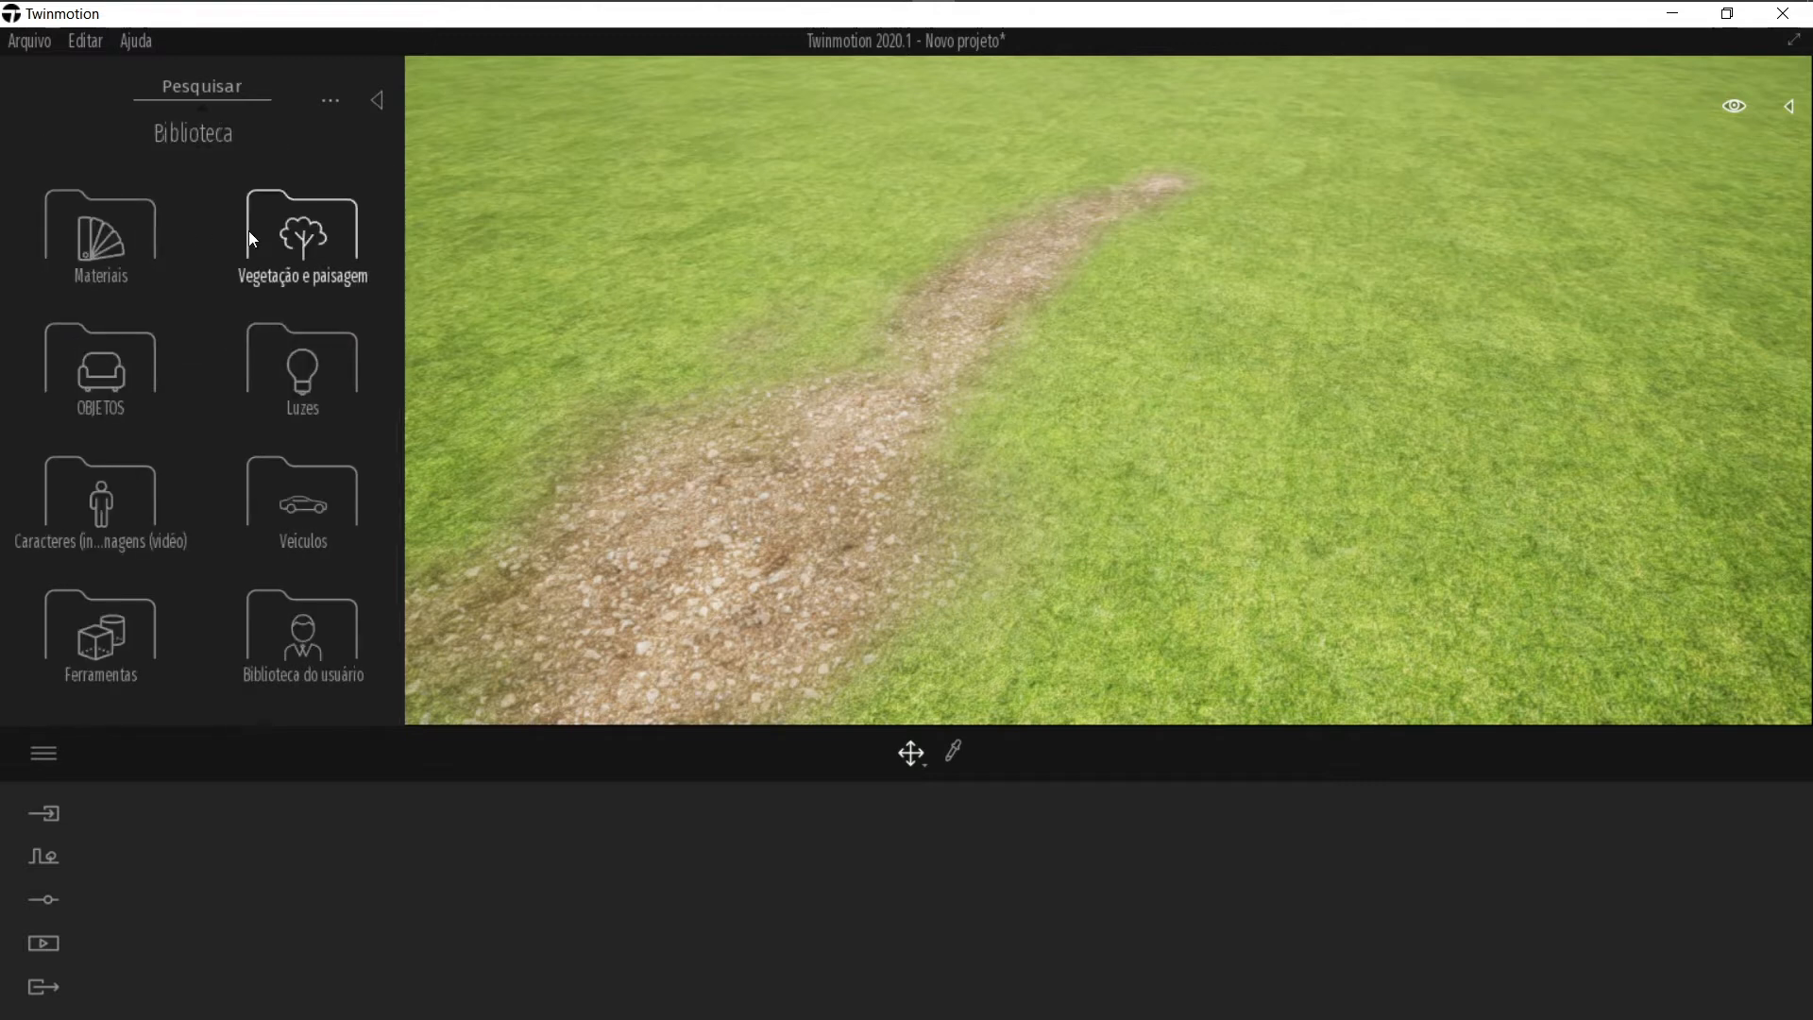
left_click(311, 235)
left_click(100, 242)
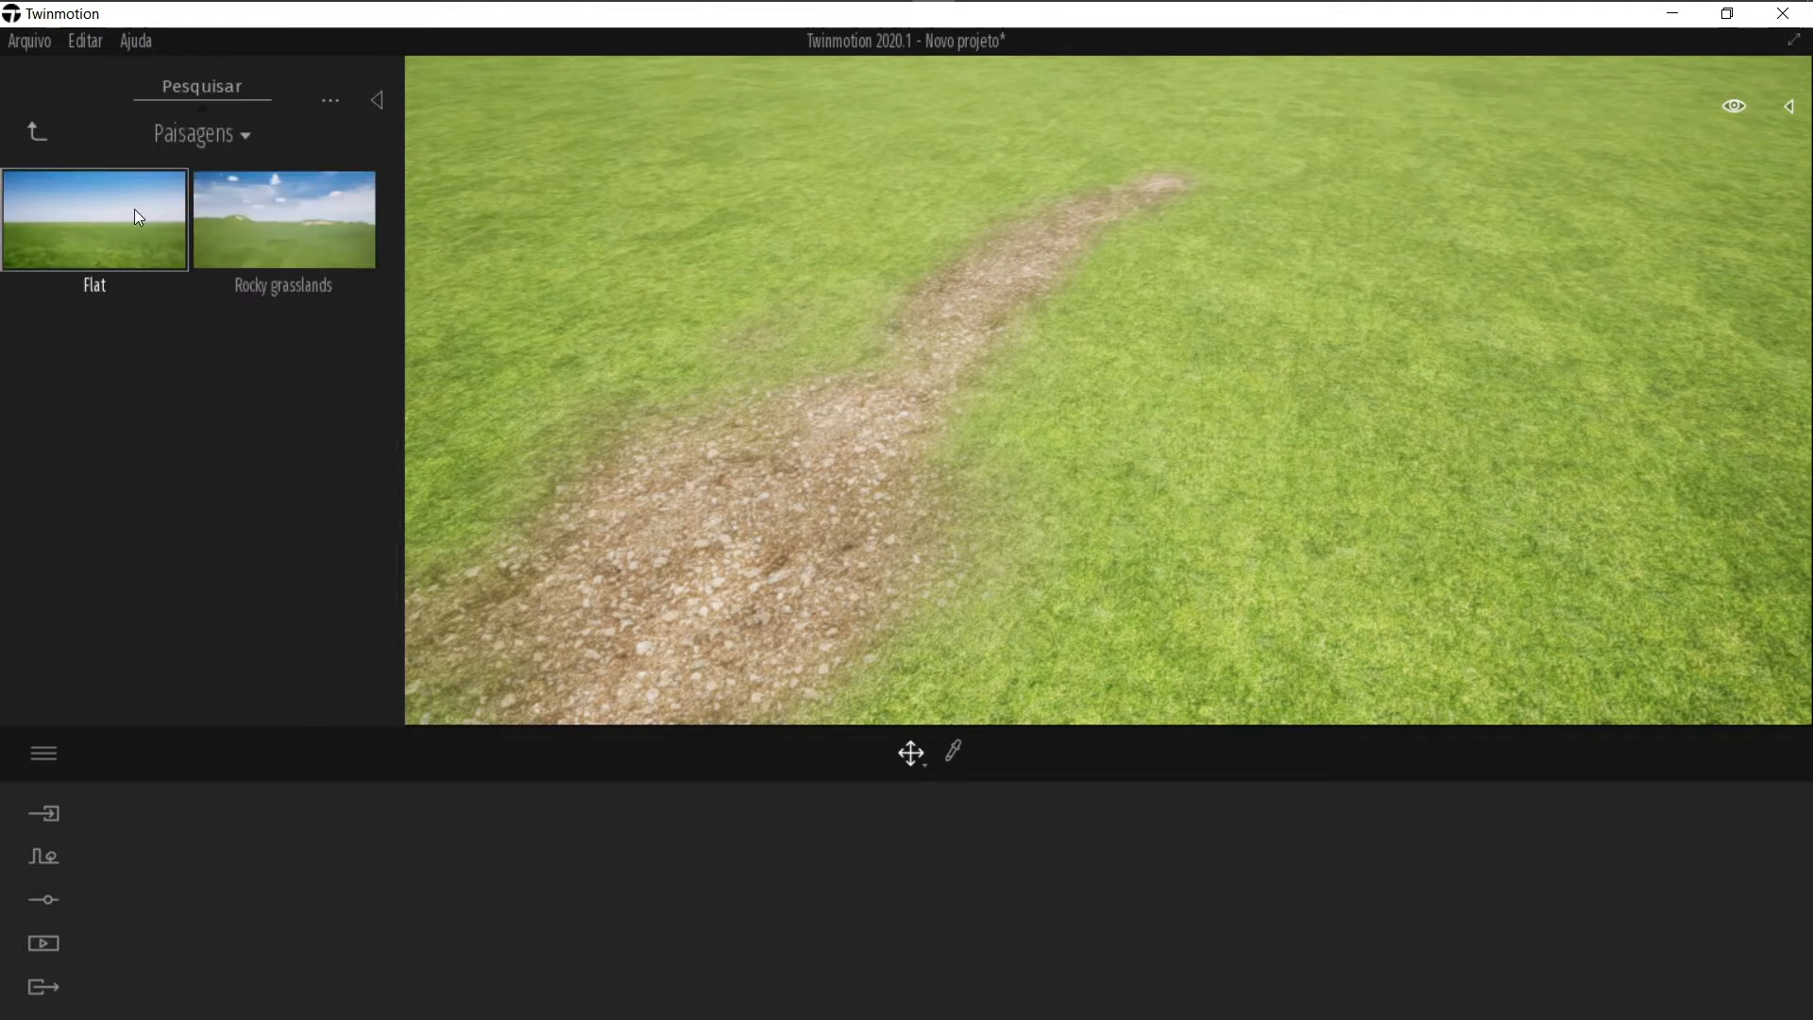
left_click(34, 138)
left_click(311, 233)
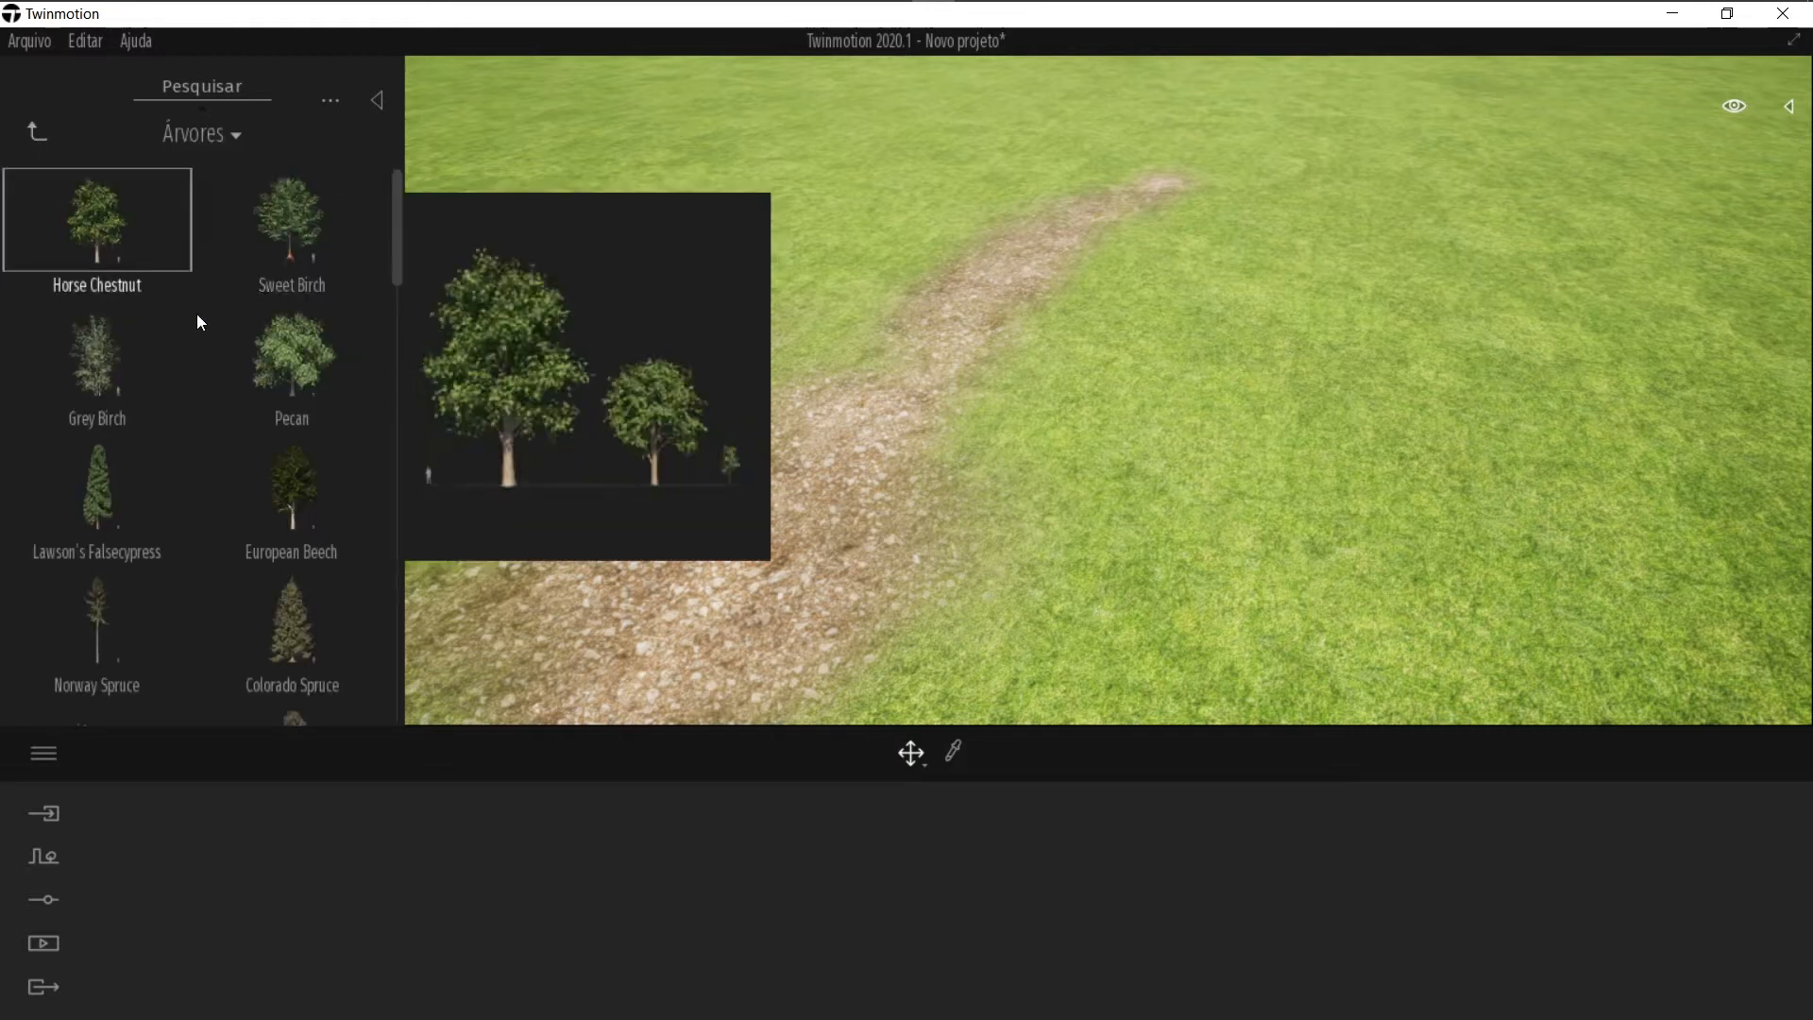
Step: Place a Horse Chestnut tree beside the path, then delete it
right_click_drag(1156, 369, 1155, 369)
left_click_drag(5, 257, 772, 393)
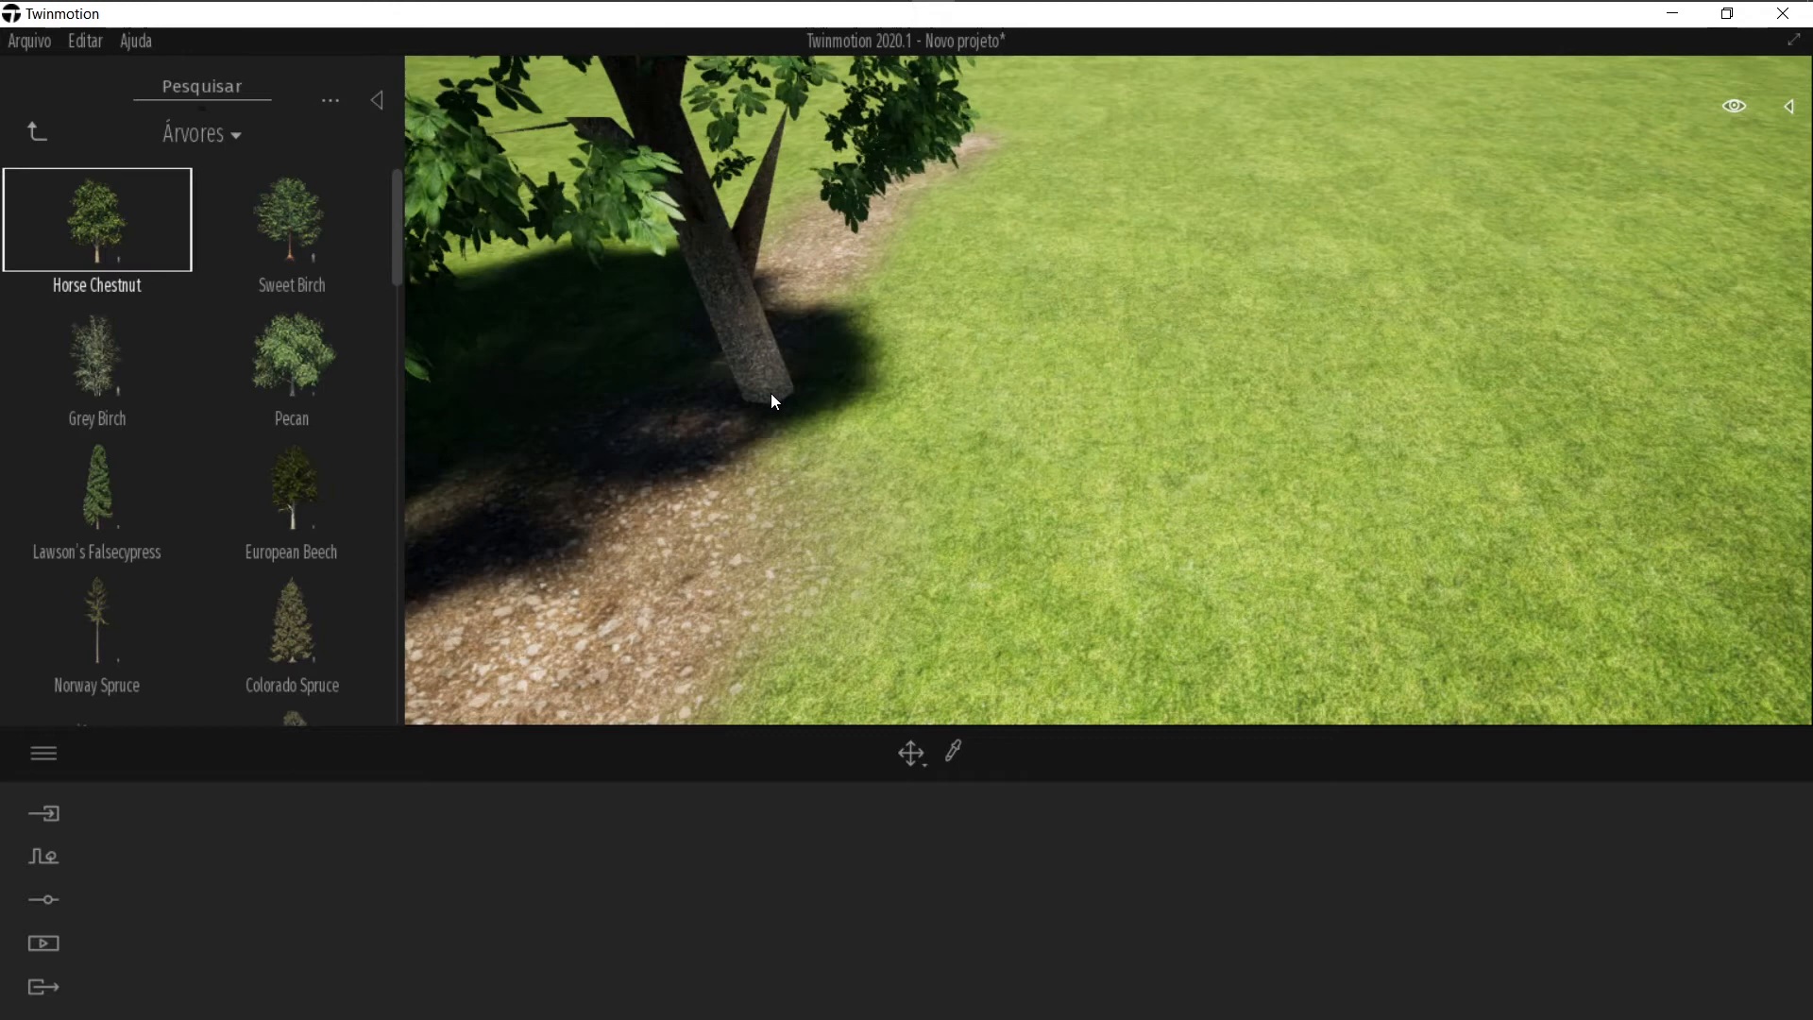
scroll(770, 393, "down", 3)
left_click(1056, 415)
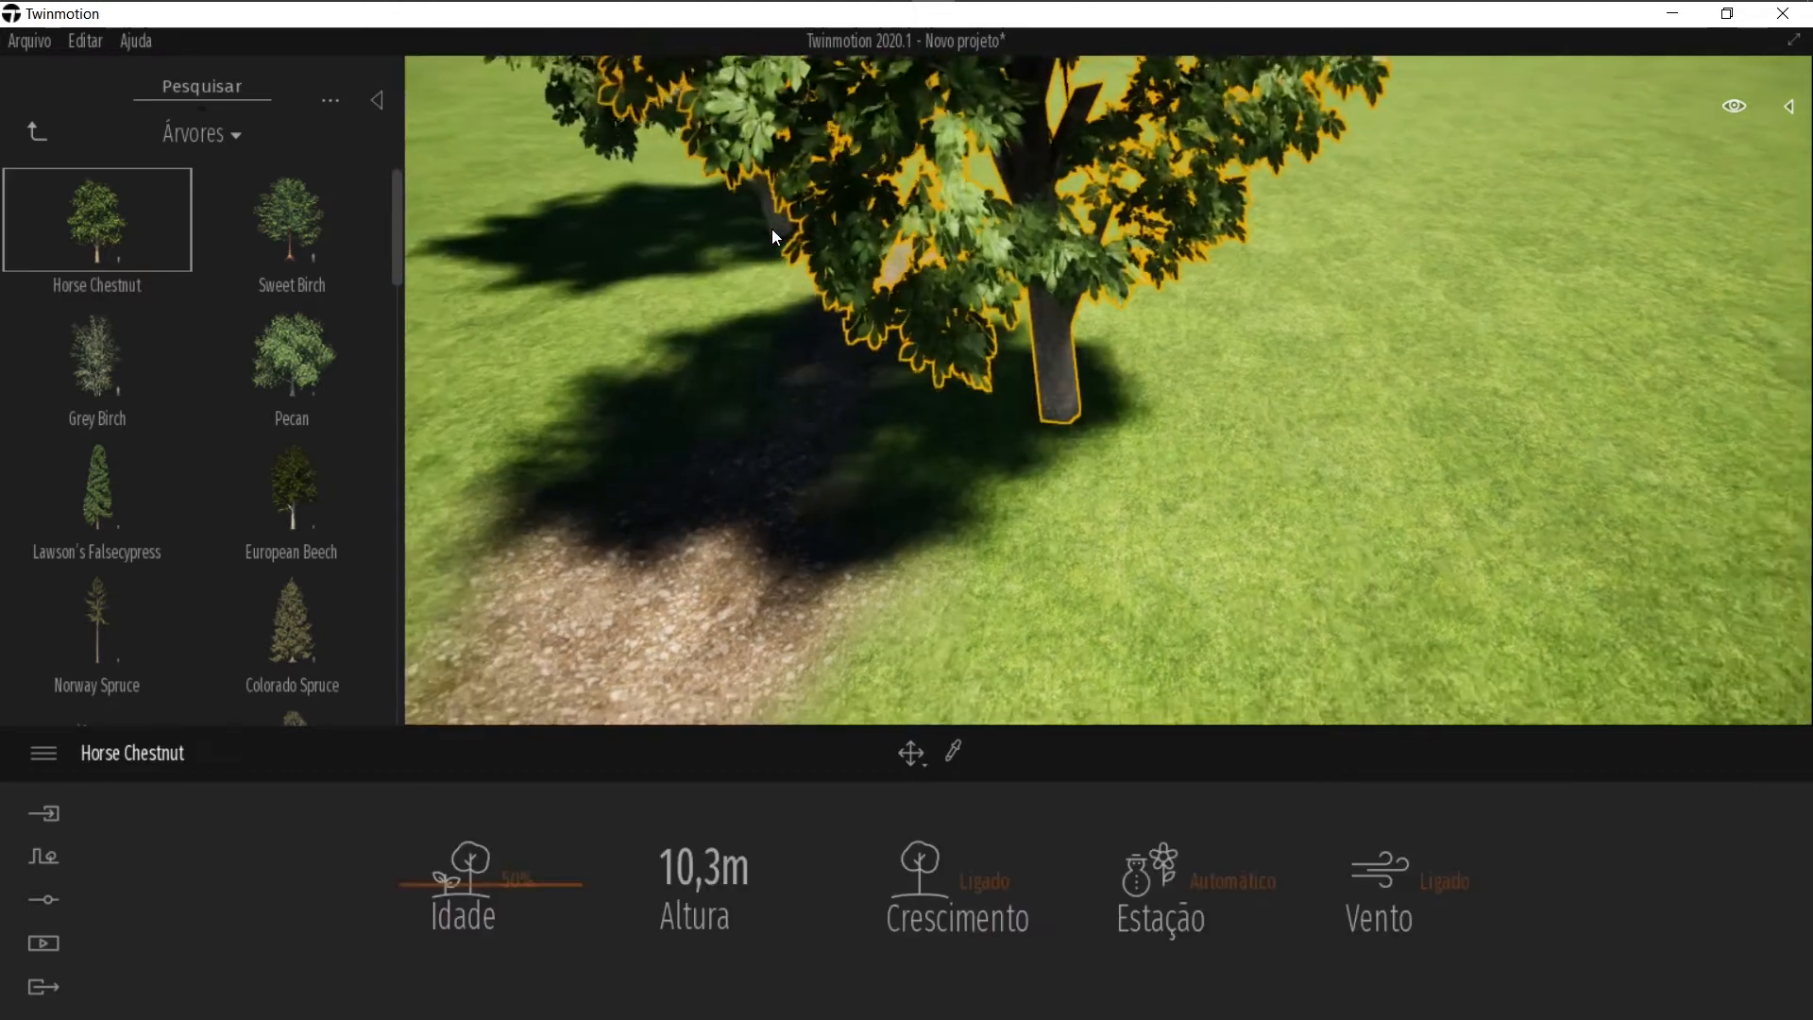
scroll(772, 228, "down", 1)
right_click_drag(913, 381, 851, 353)
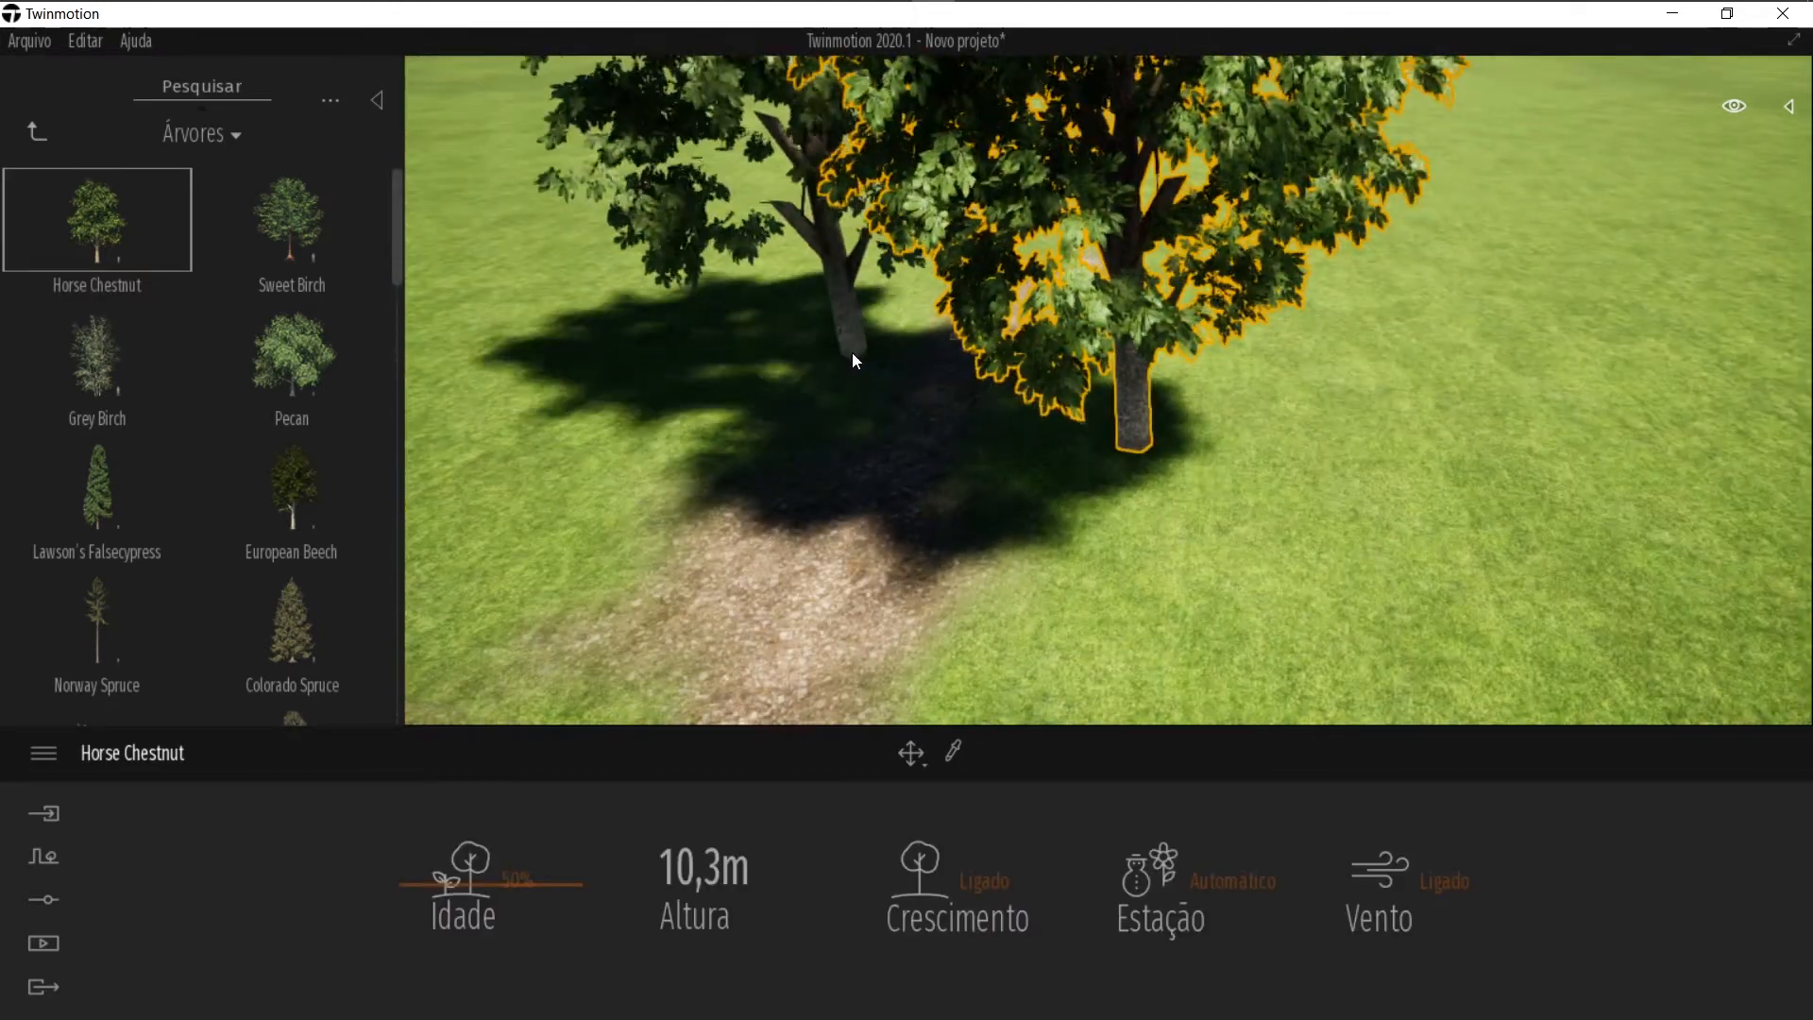
key("Escape")
scroll(1312, 526, "down", 2)
left_click(1259, 474)
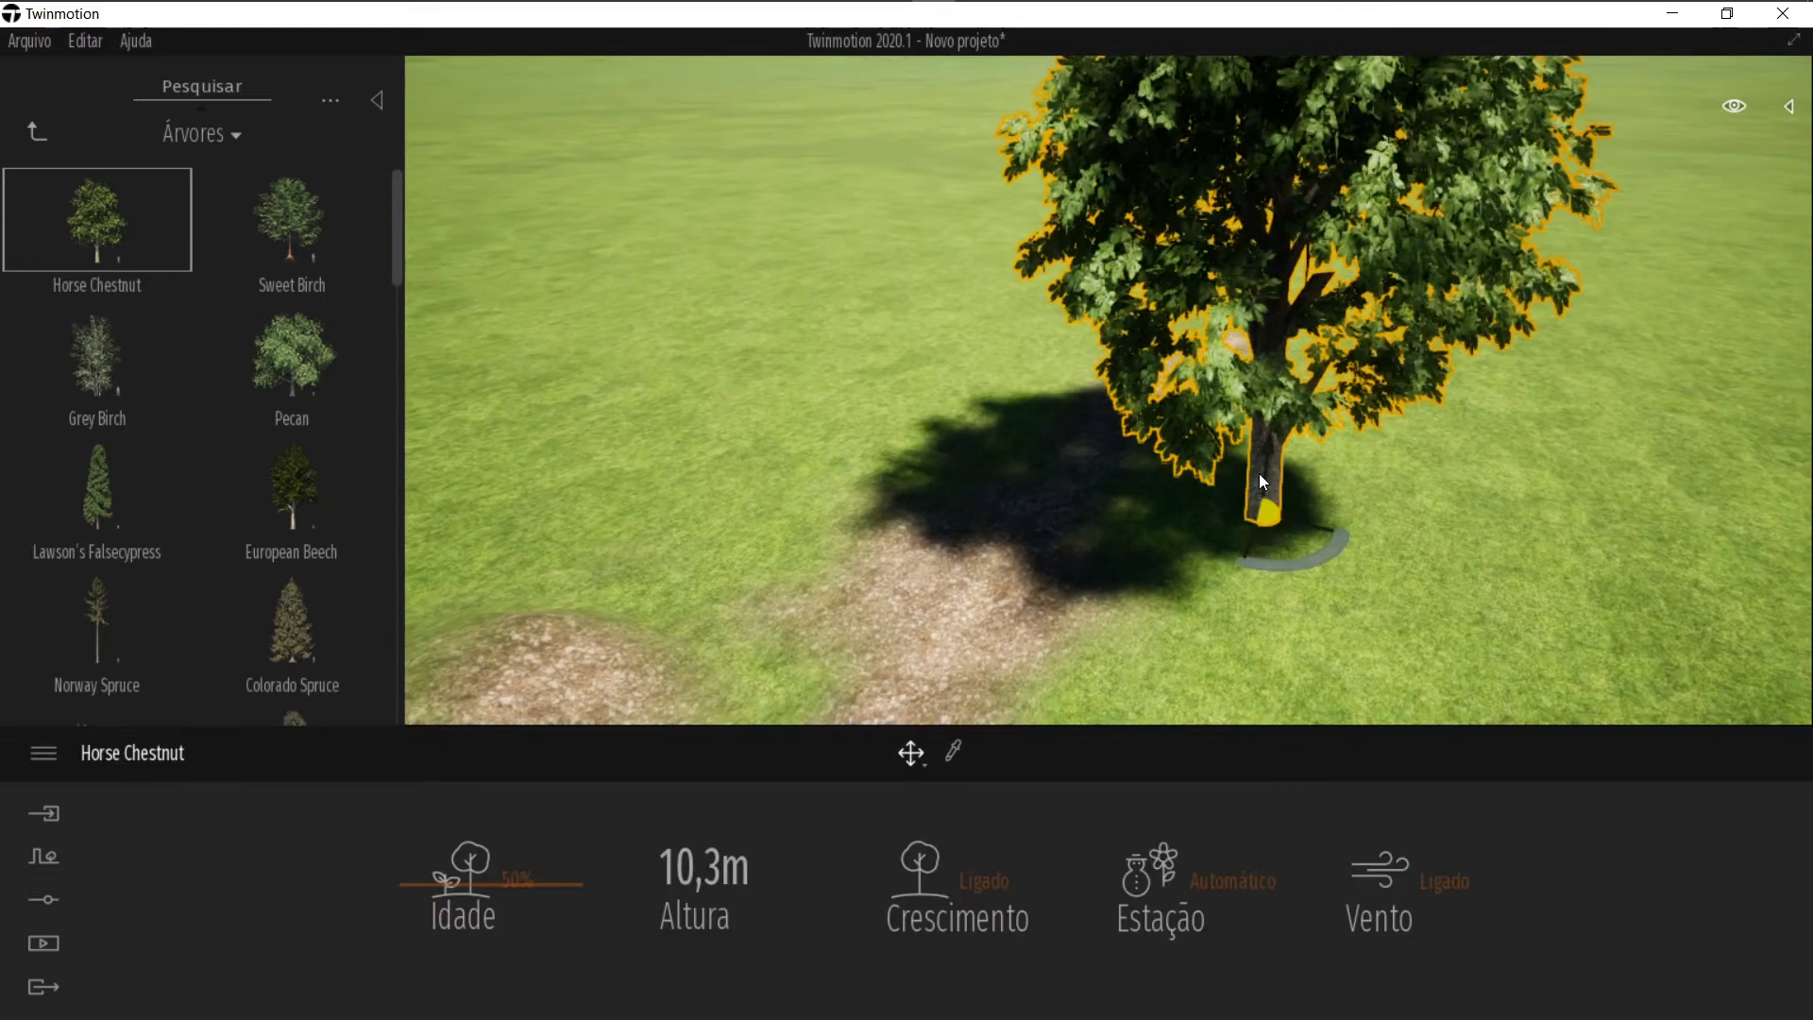
key("Delete")
Step: Place two Horse Chestnut trees on the grass beside the path
right_click_drag(1142, 533, 1115, 605)
right_click_drag(993, 482, 1026, 642)
middle_click_drag(1036, 641, 1035, 569)
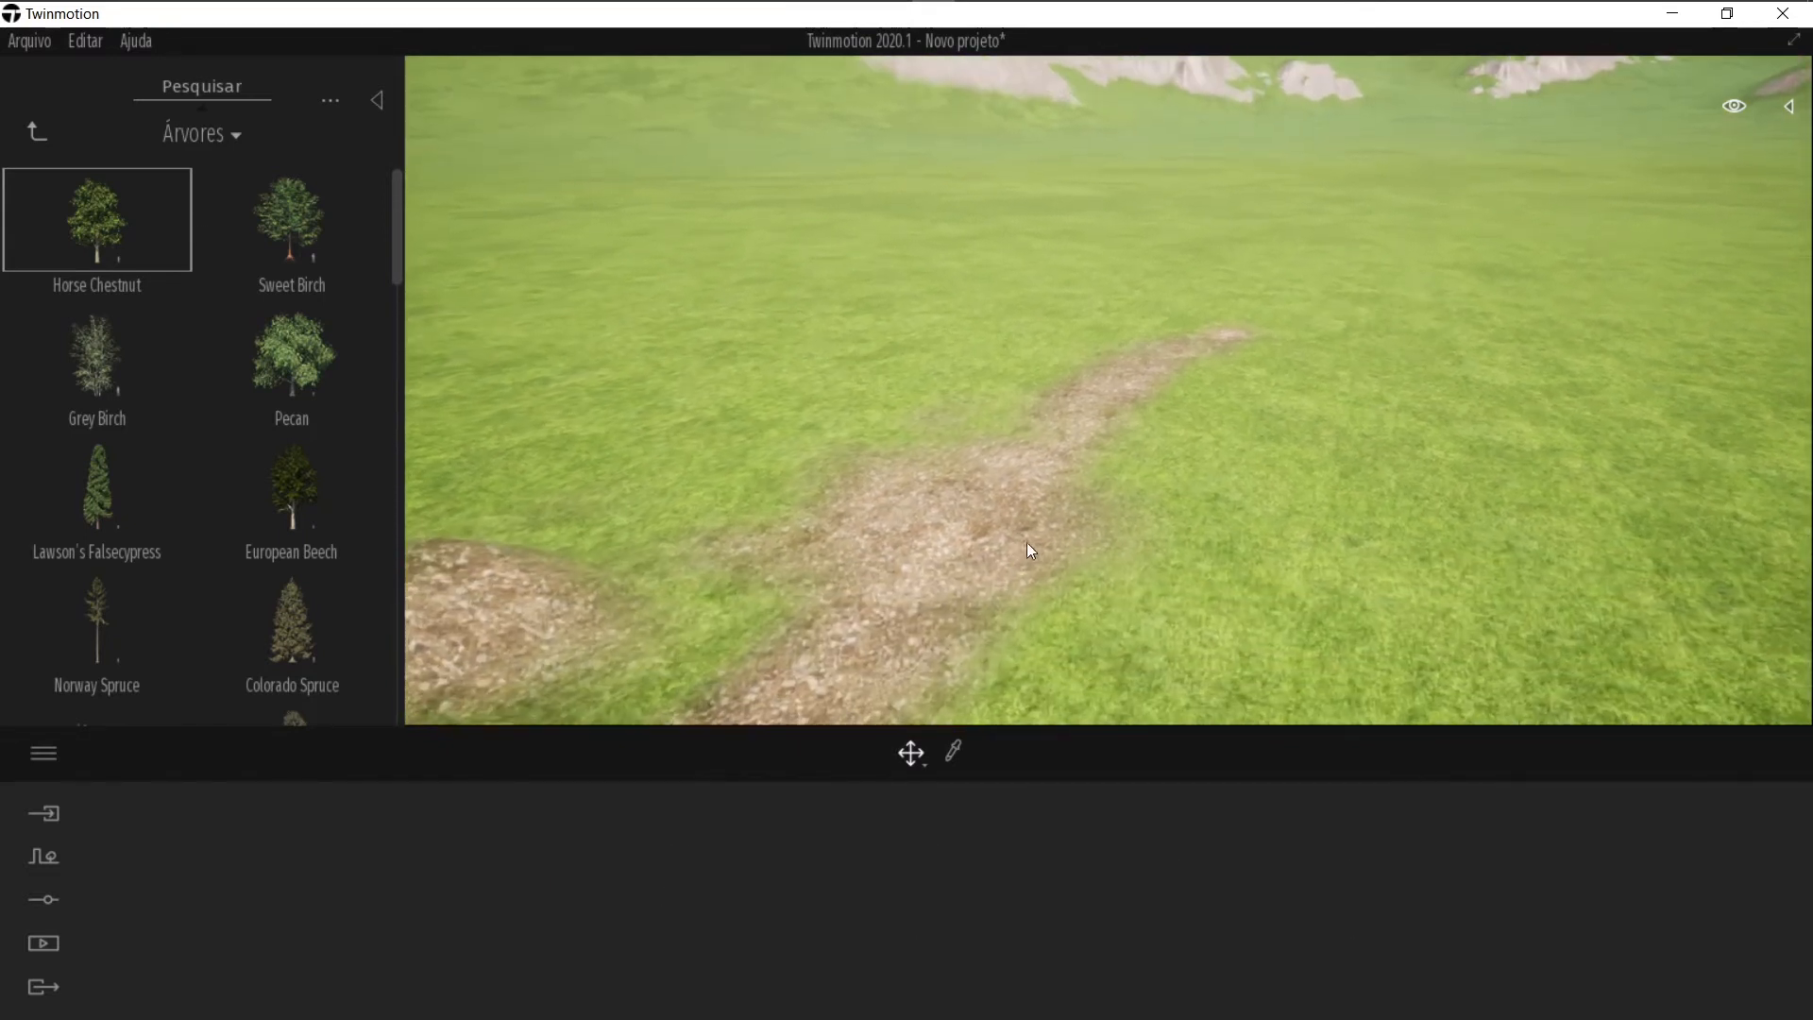
right_click_drag(1027, 542, 1073, 553)
middle_click_drag(1072, 553, 1073, 613)
left_click_drag(116, 254, 1447, 506)
right_click_drag(1114, 416, 737, 466)
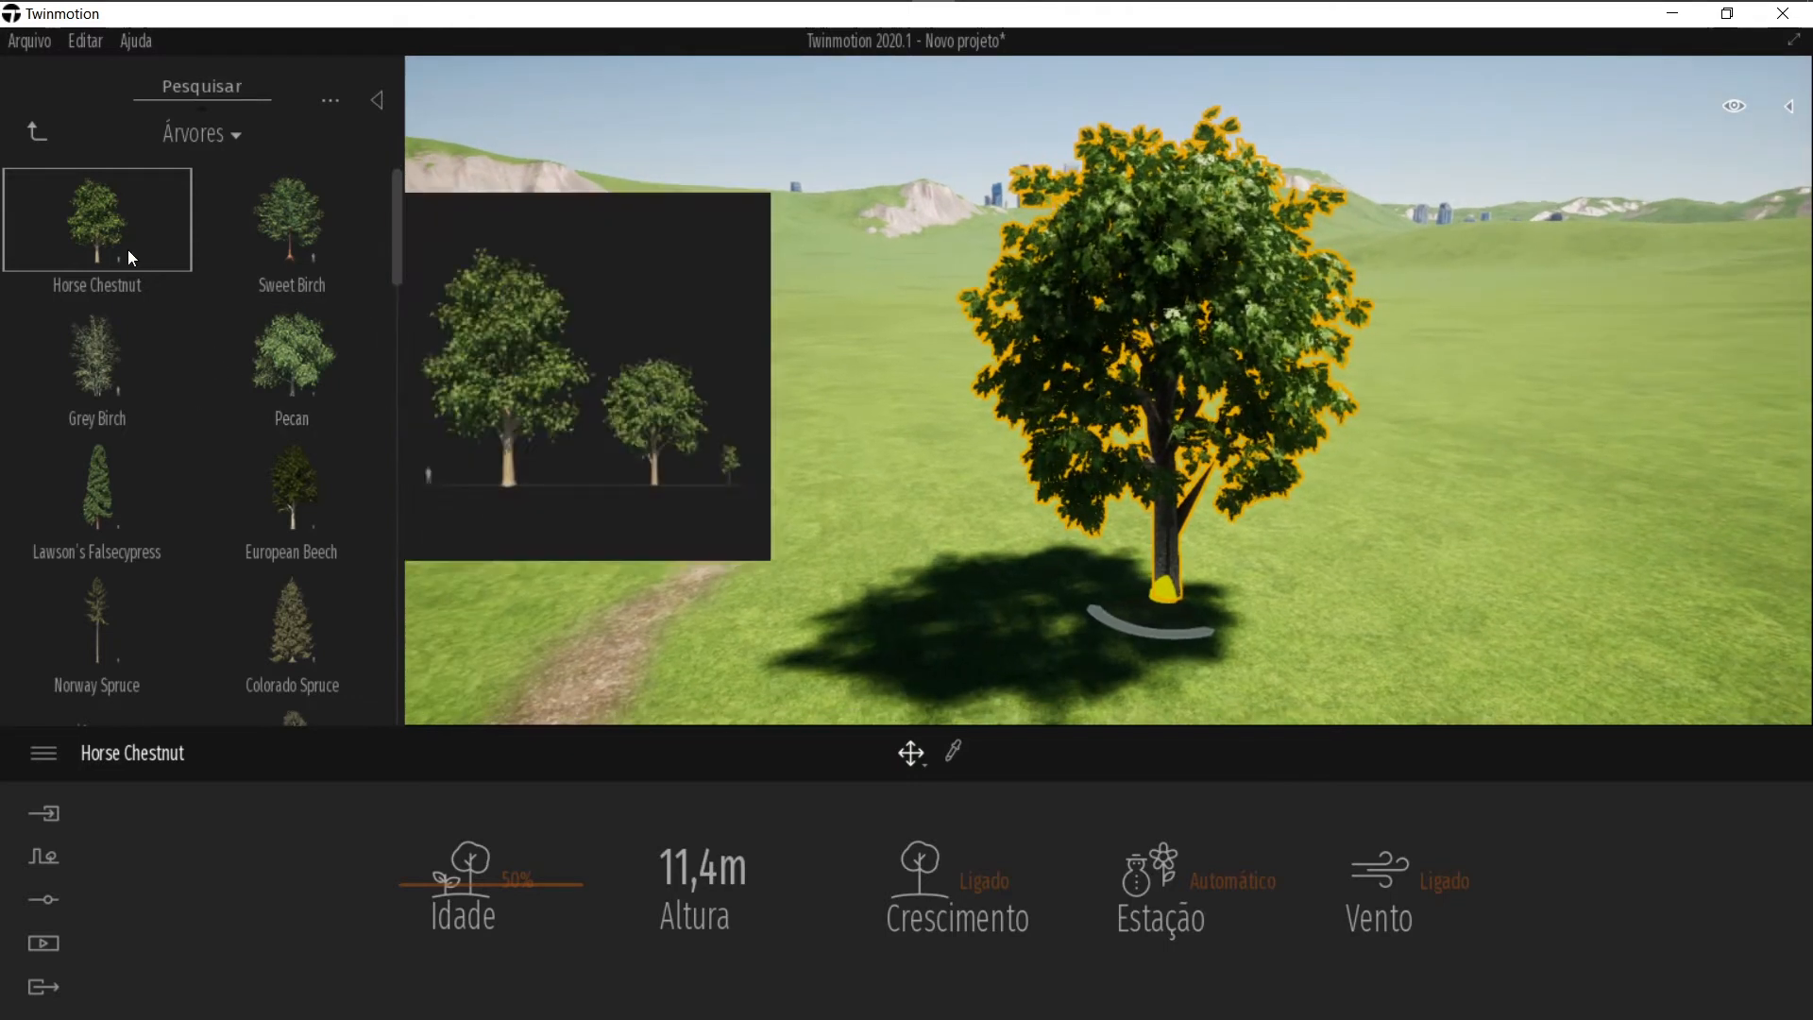
left_click_drag(99, 234, 455, 490)
left_click(869, 572)
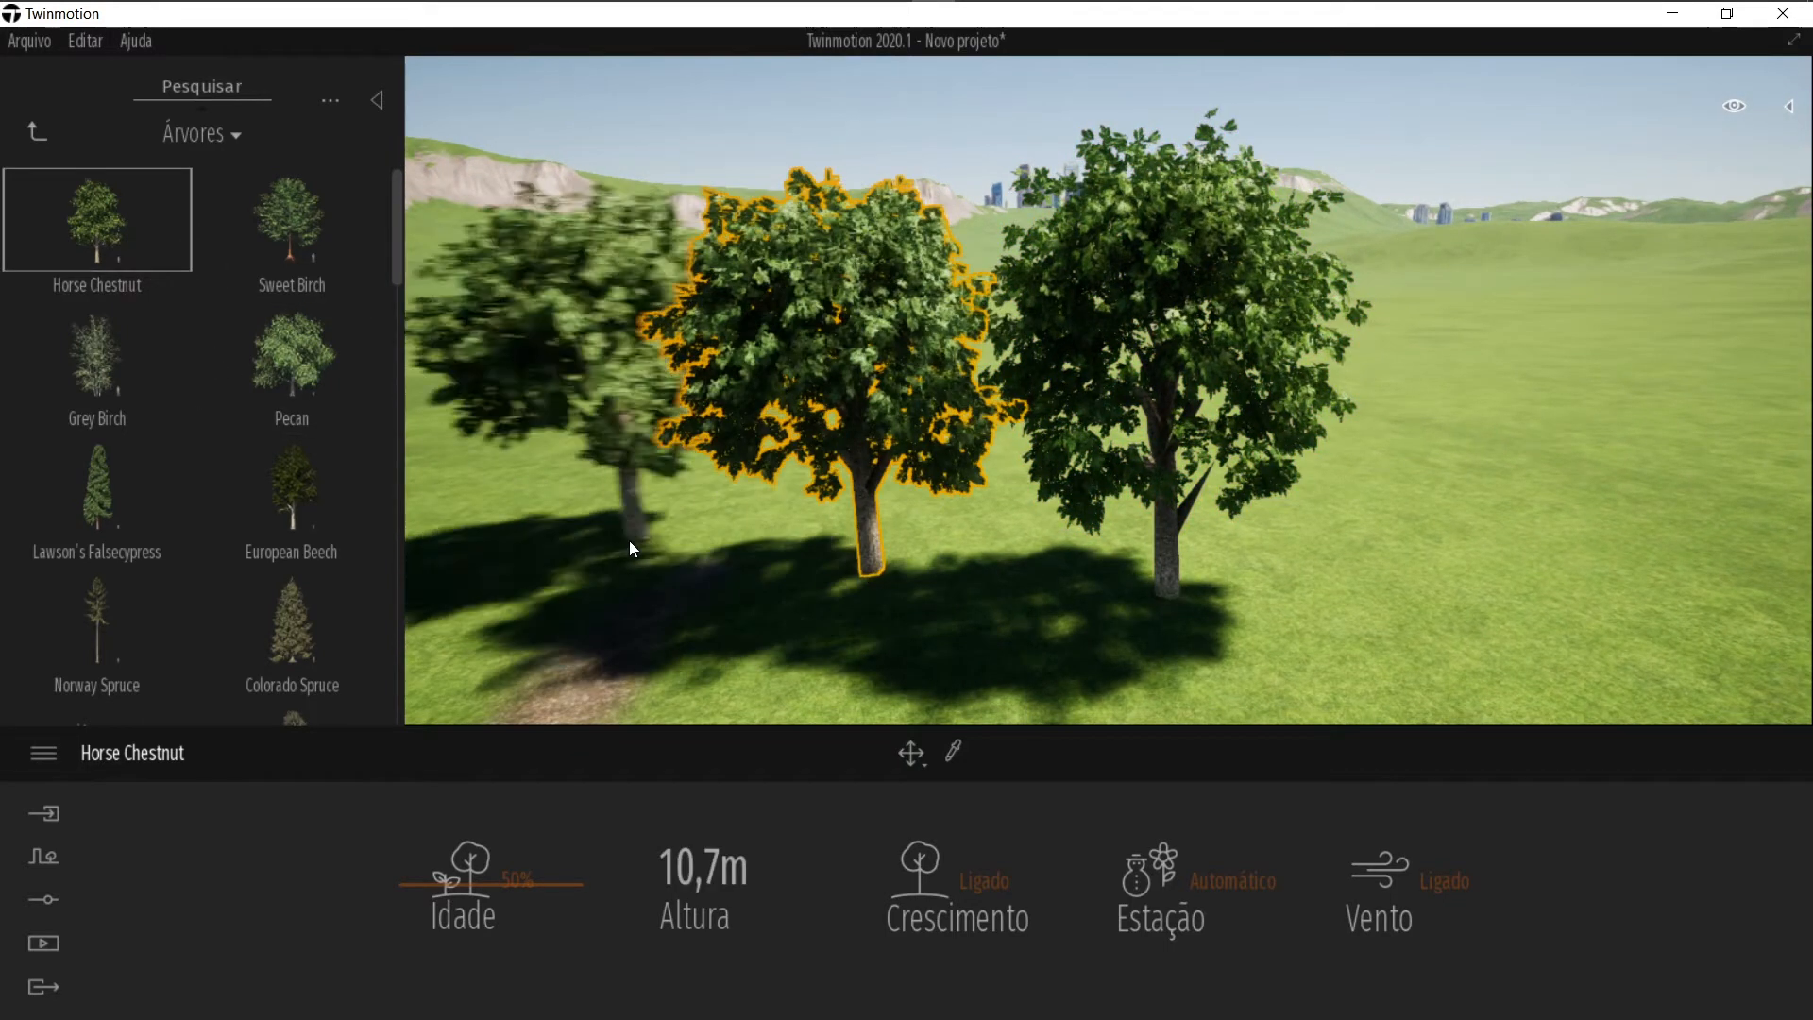
Step: Add more Horse Chestnut trees to form a row alongside the path
left_click(615, 538)
right_click_drag(670, 507, 725, 499)
left_click(757, 493)
left_click(535, 542)
left_click(628, 452)
scroll(632, 447, "down", 1)
right_click_drag(632, 446, 812, 453)
left_click(1397, 578)
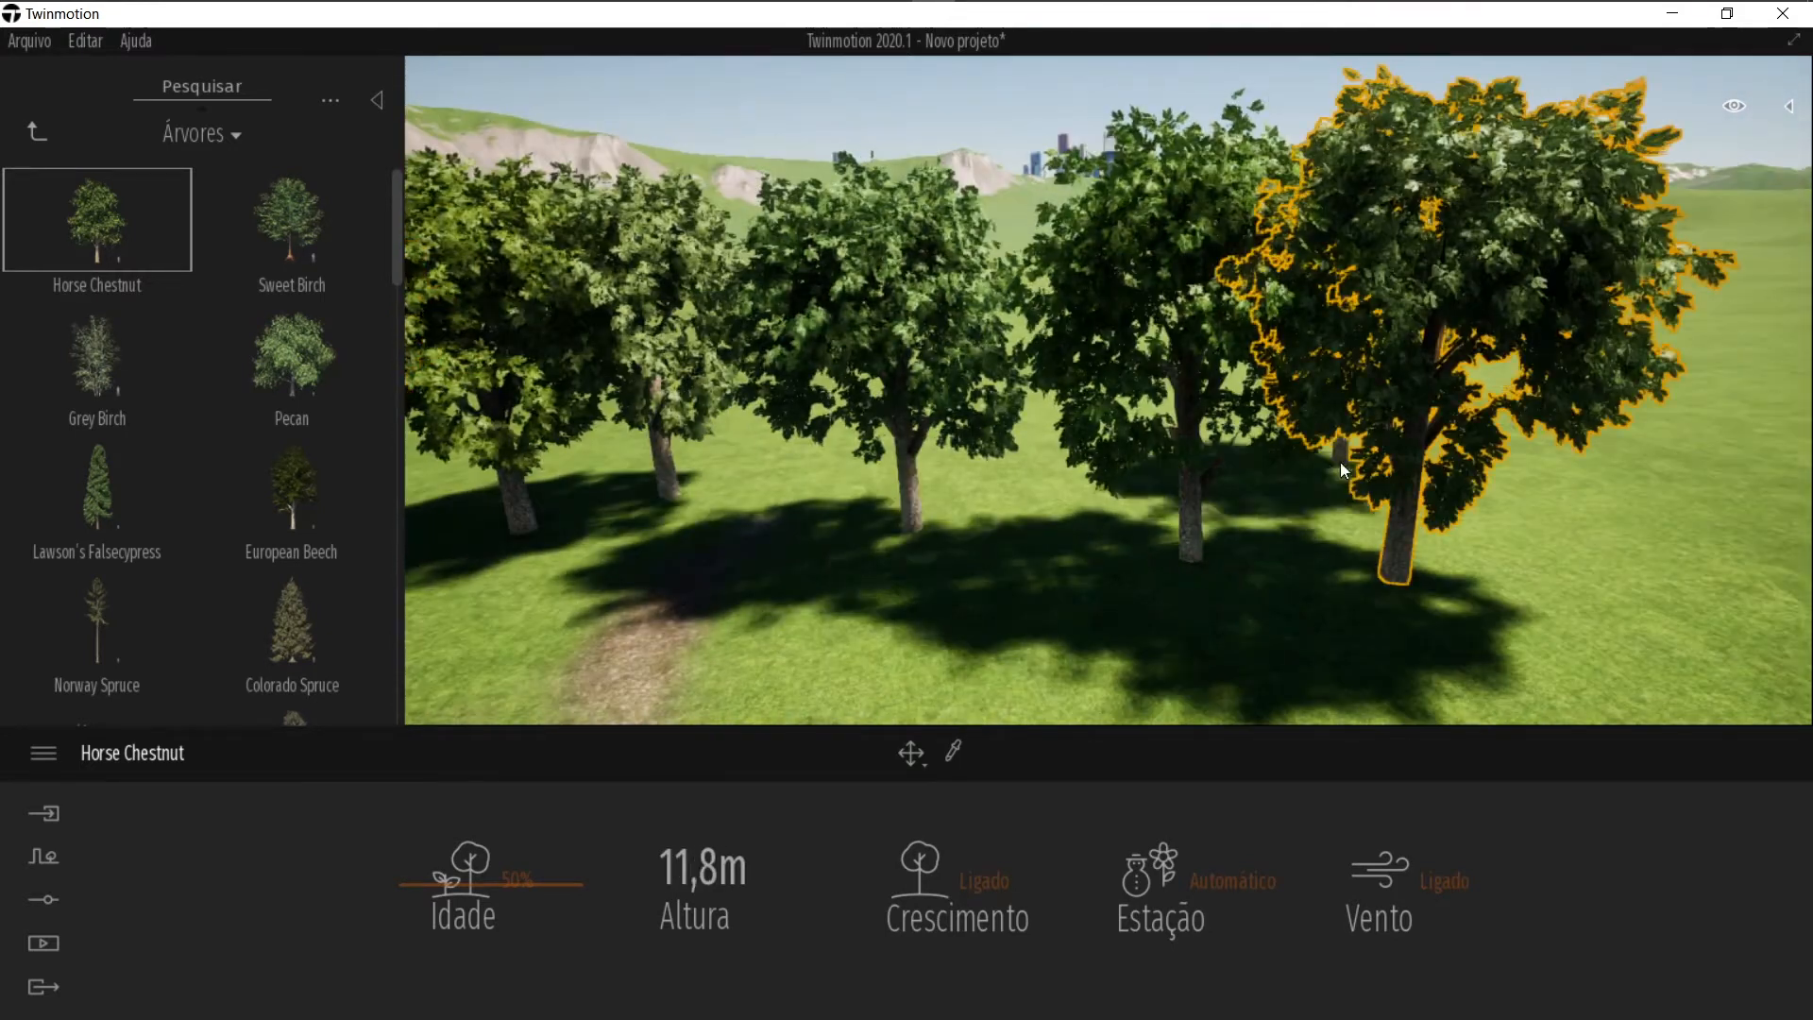
left_click(1305, 461)
left_click(1047, 435)
left_click(767, 438)
left_click(810, 539)
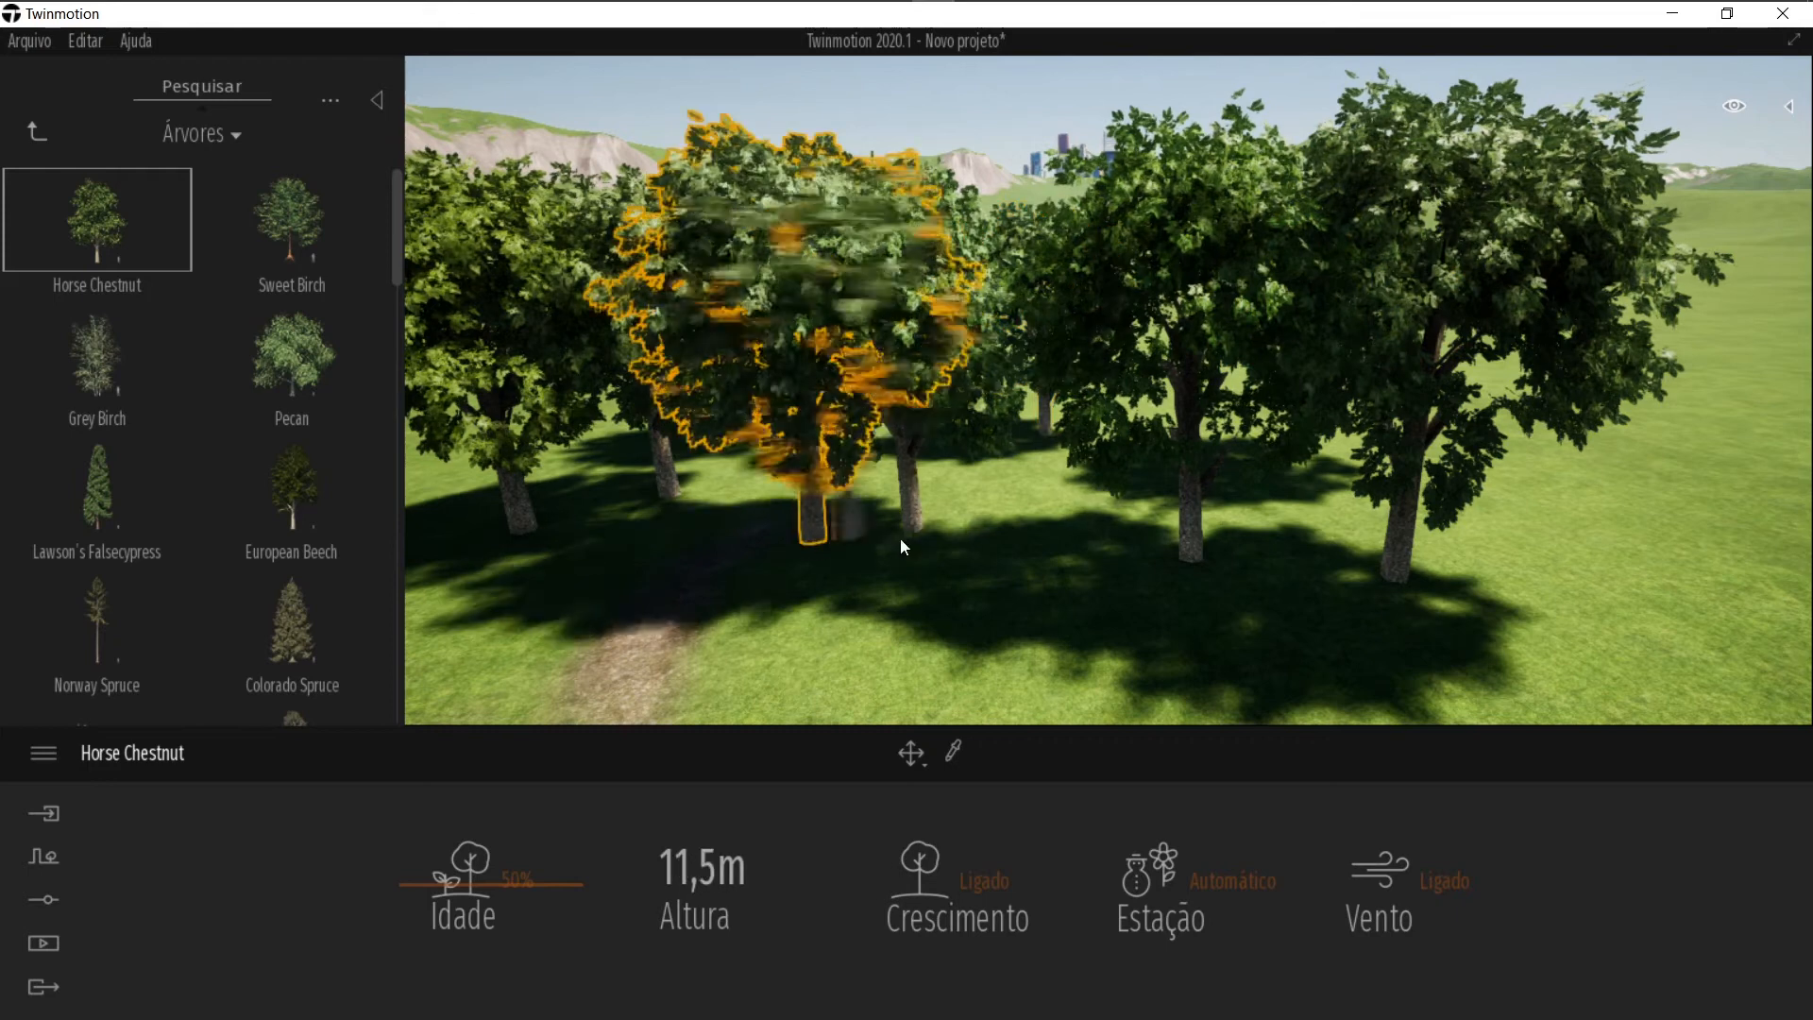
left_click(976, 538)
right_click_drag(1087, 495, 999, 464)
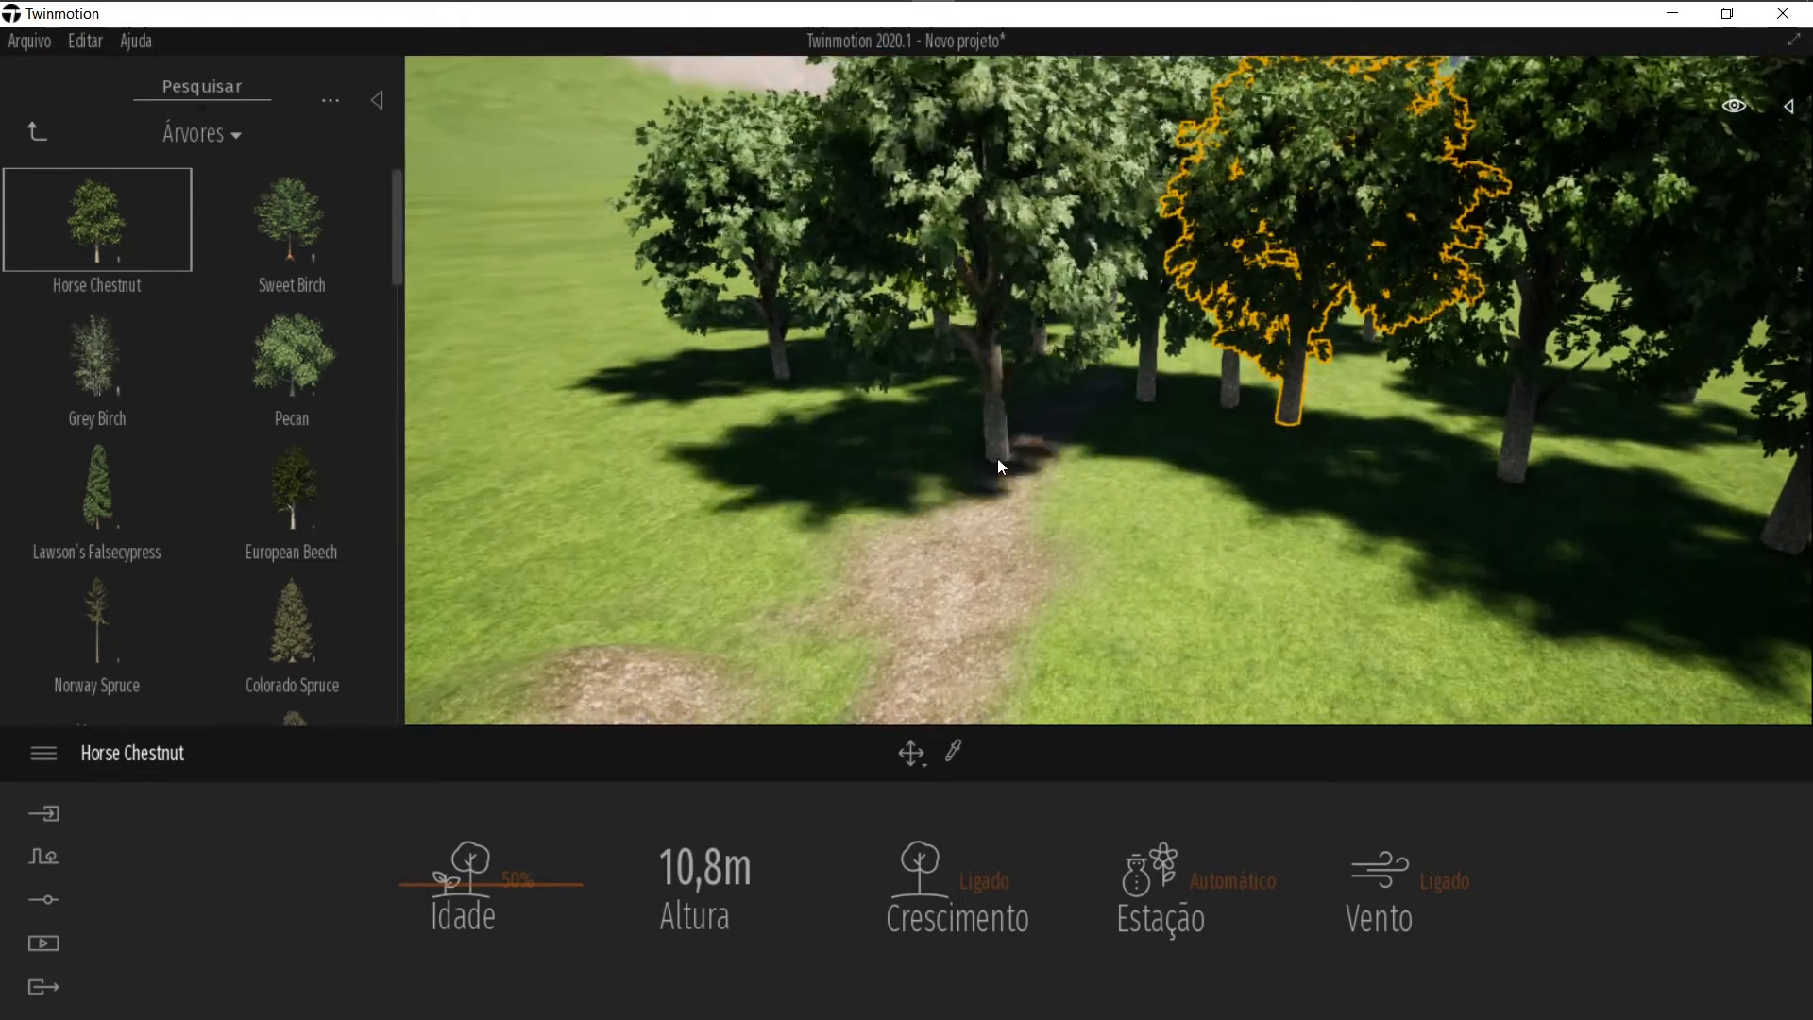
key("Escape")
mouse_move(1036, 358)
right_mouse_down()
mouse_move(1087, 330)
mouse_move(1005, 365)
right_mouse_up()
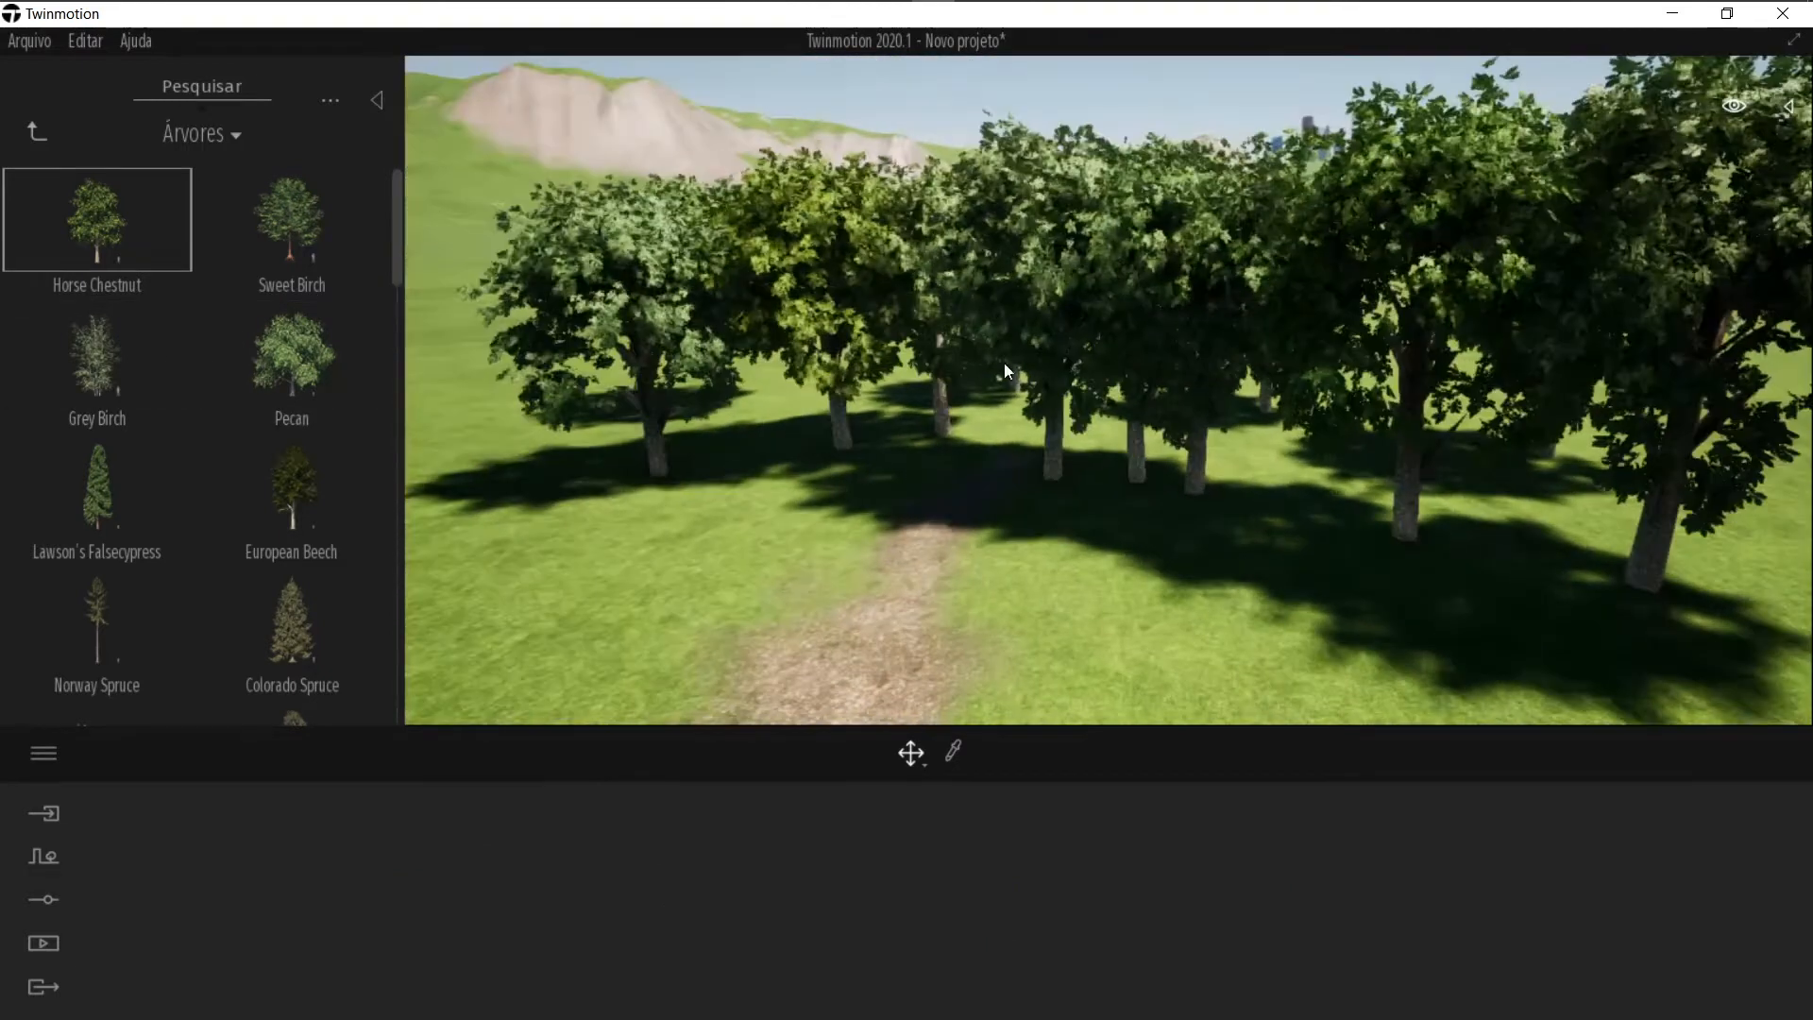
Step: Open the Arbustos category and place several Tropical palm 1 plants on both sides of the path
left_click(39, 132)
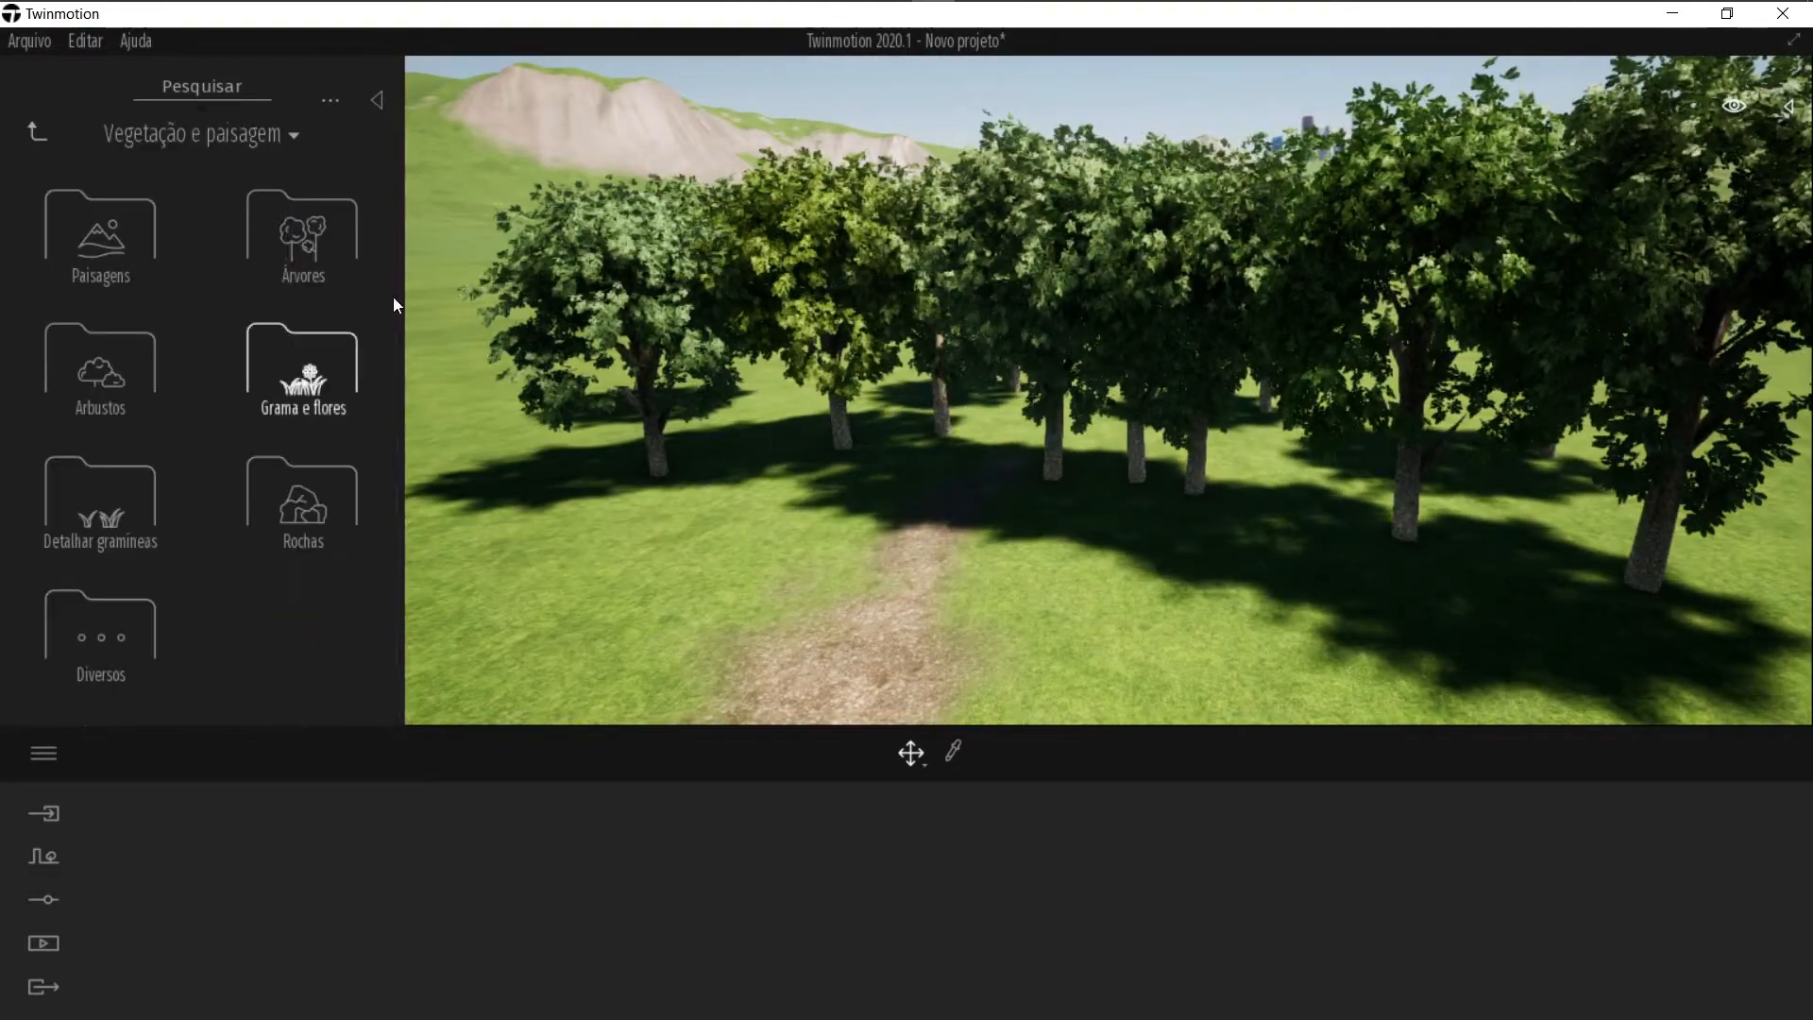
left_click(98, 384)
left_click(730, 545)
left_click(877, 546)
left_click(997, 528)
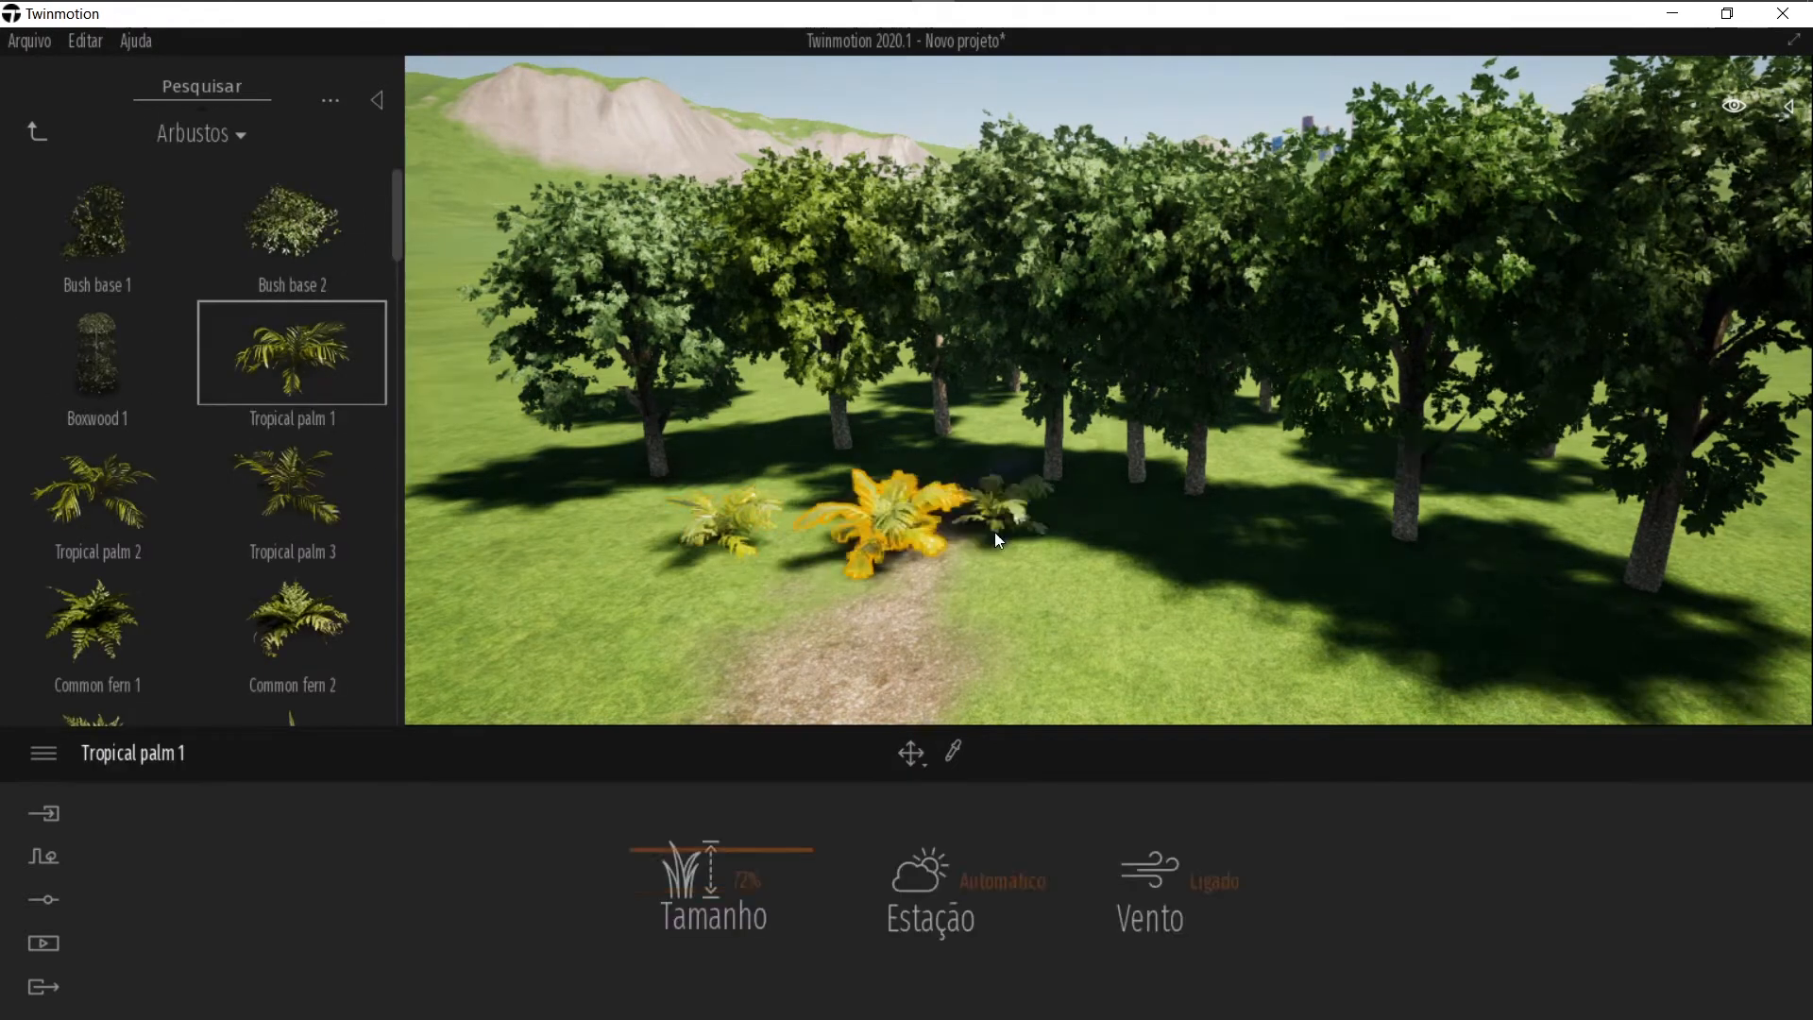
left_click(1145, 579)
left_click(1187, 662)
left_click(1349, 653)
left_click(1421, 637)
left_click(1271, 538)
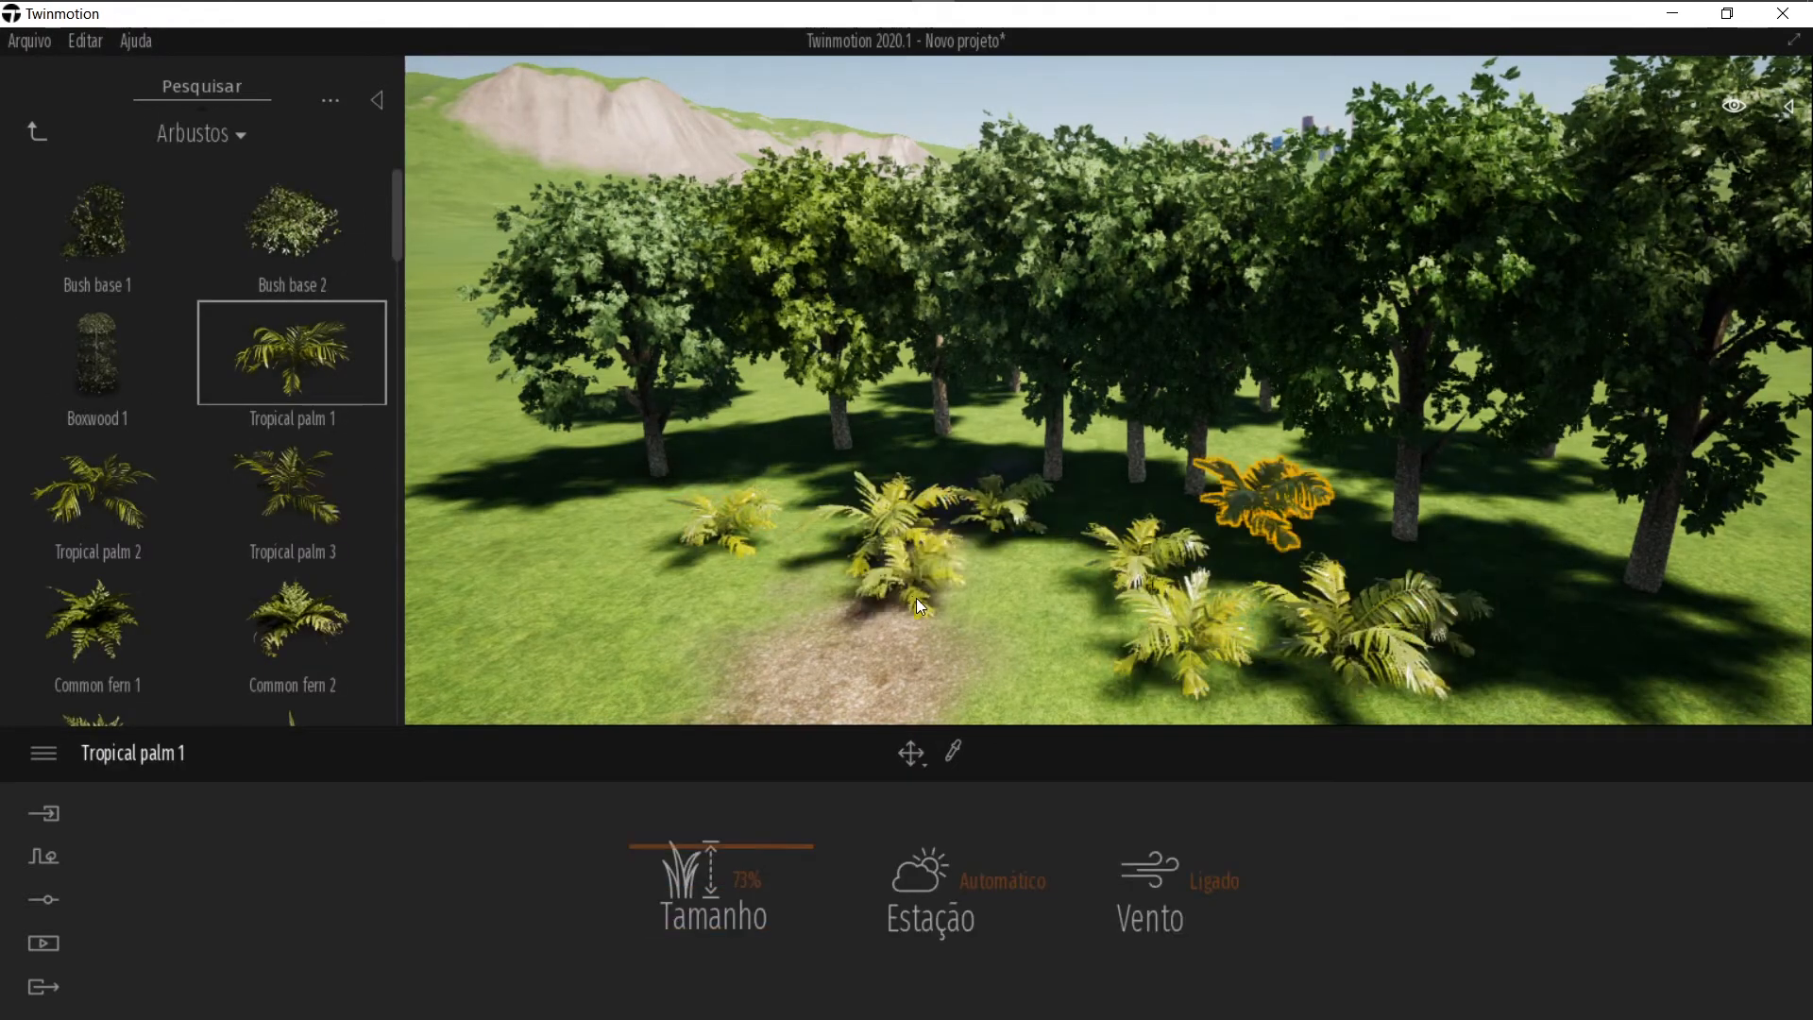
Step: Add more Tropical palm 1 plants to fill the grass beside the path under the trees
left_click(917, 599)
left_click(624, 639)
left_click(539, 503)
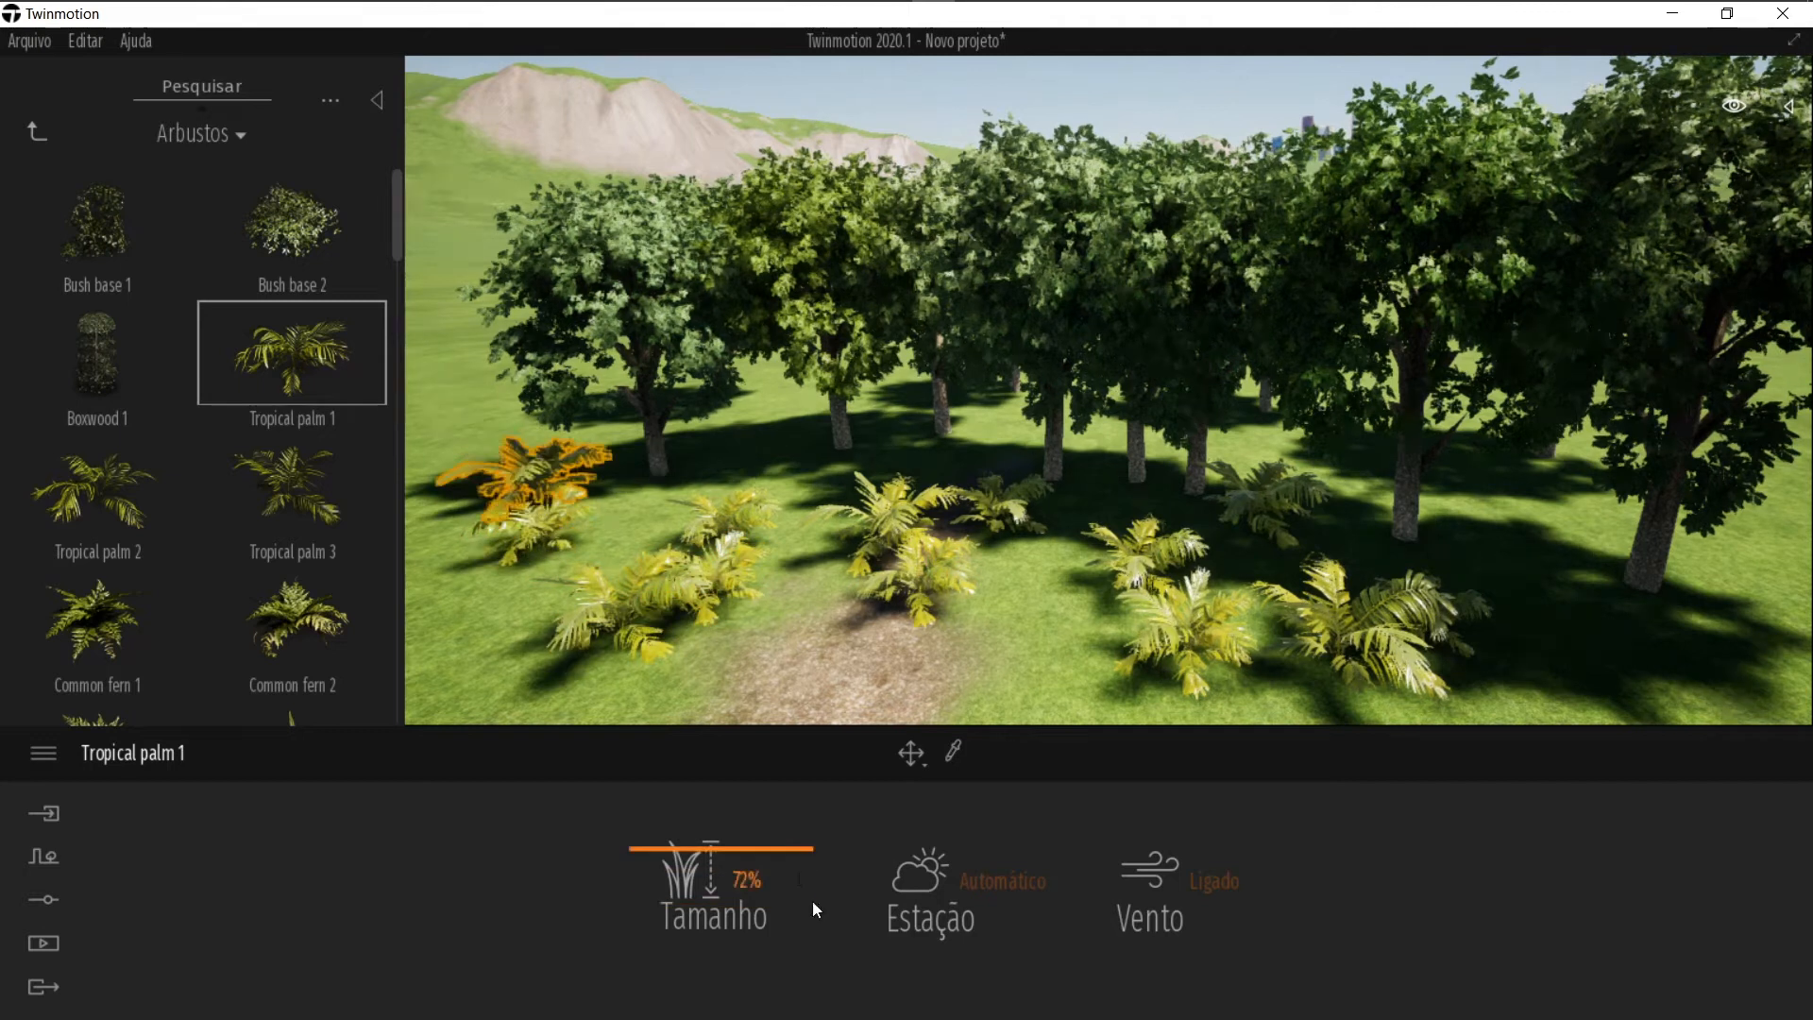
left_click(963, 679)
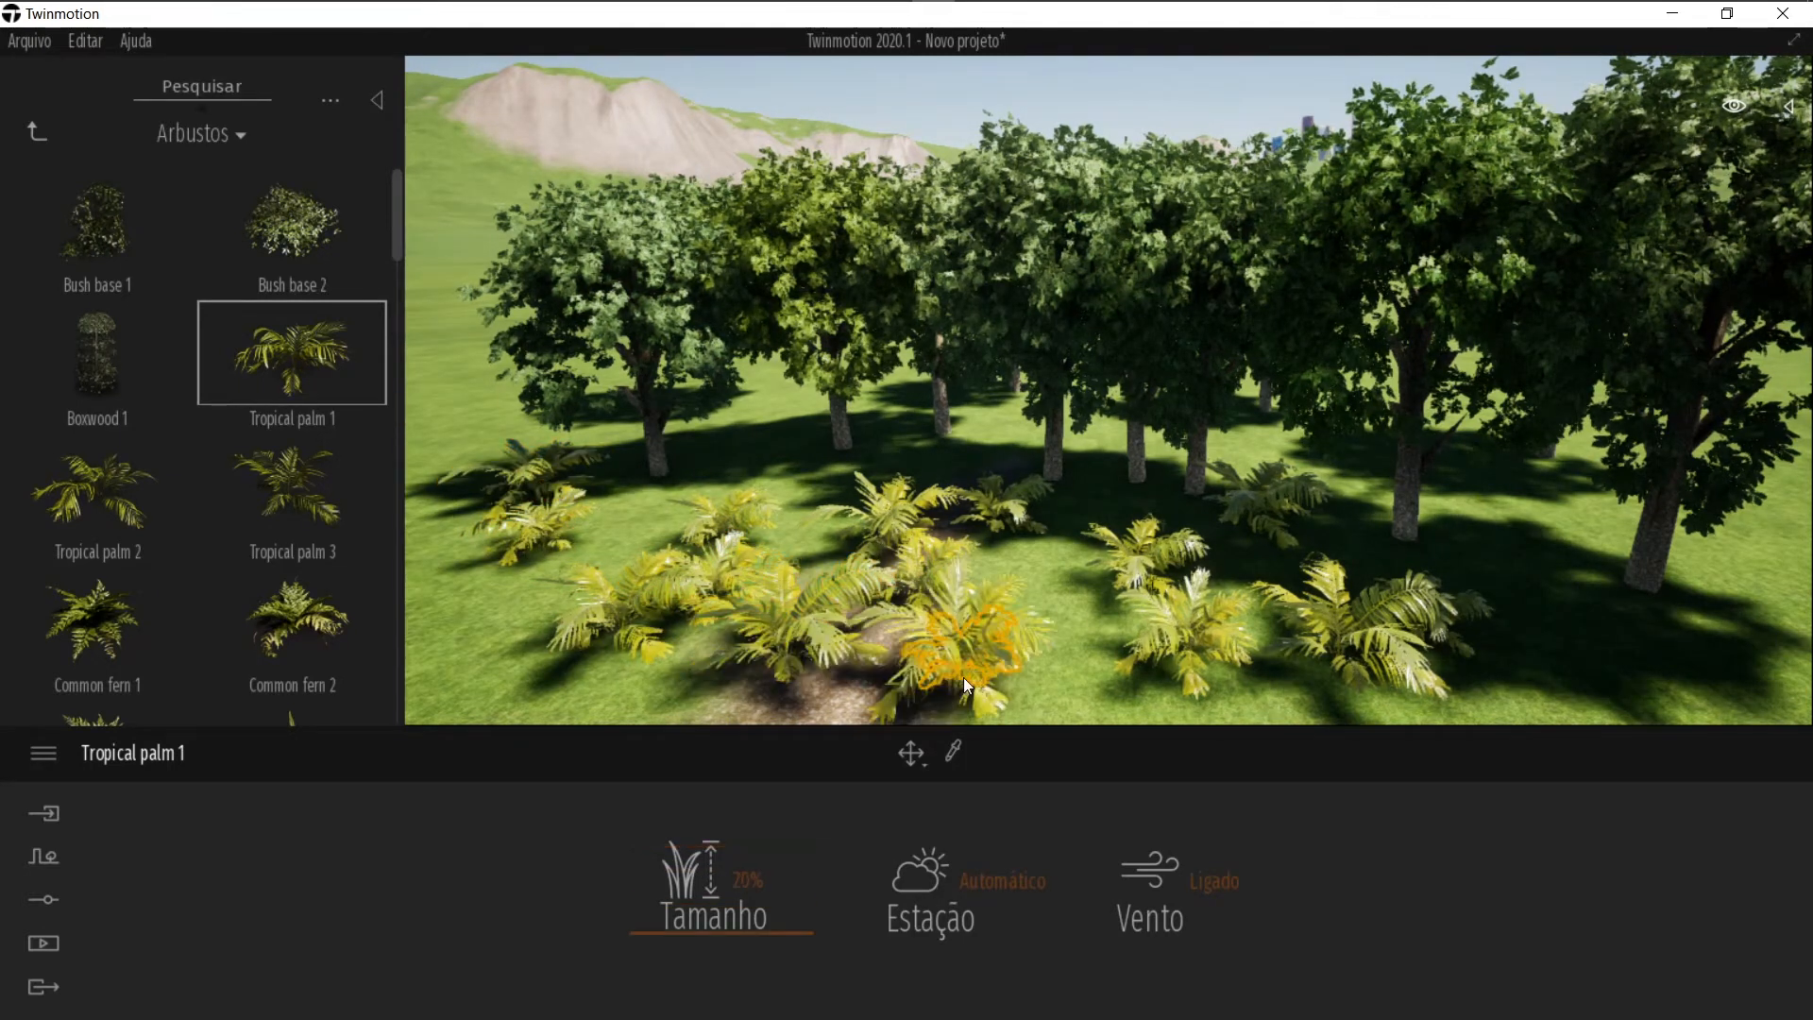
left_click(511, 664)
left_click(583, 558)
left_click(678, 516)
left_click(813, 517)
left_click(993, 565)
left_click(1099, 662)
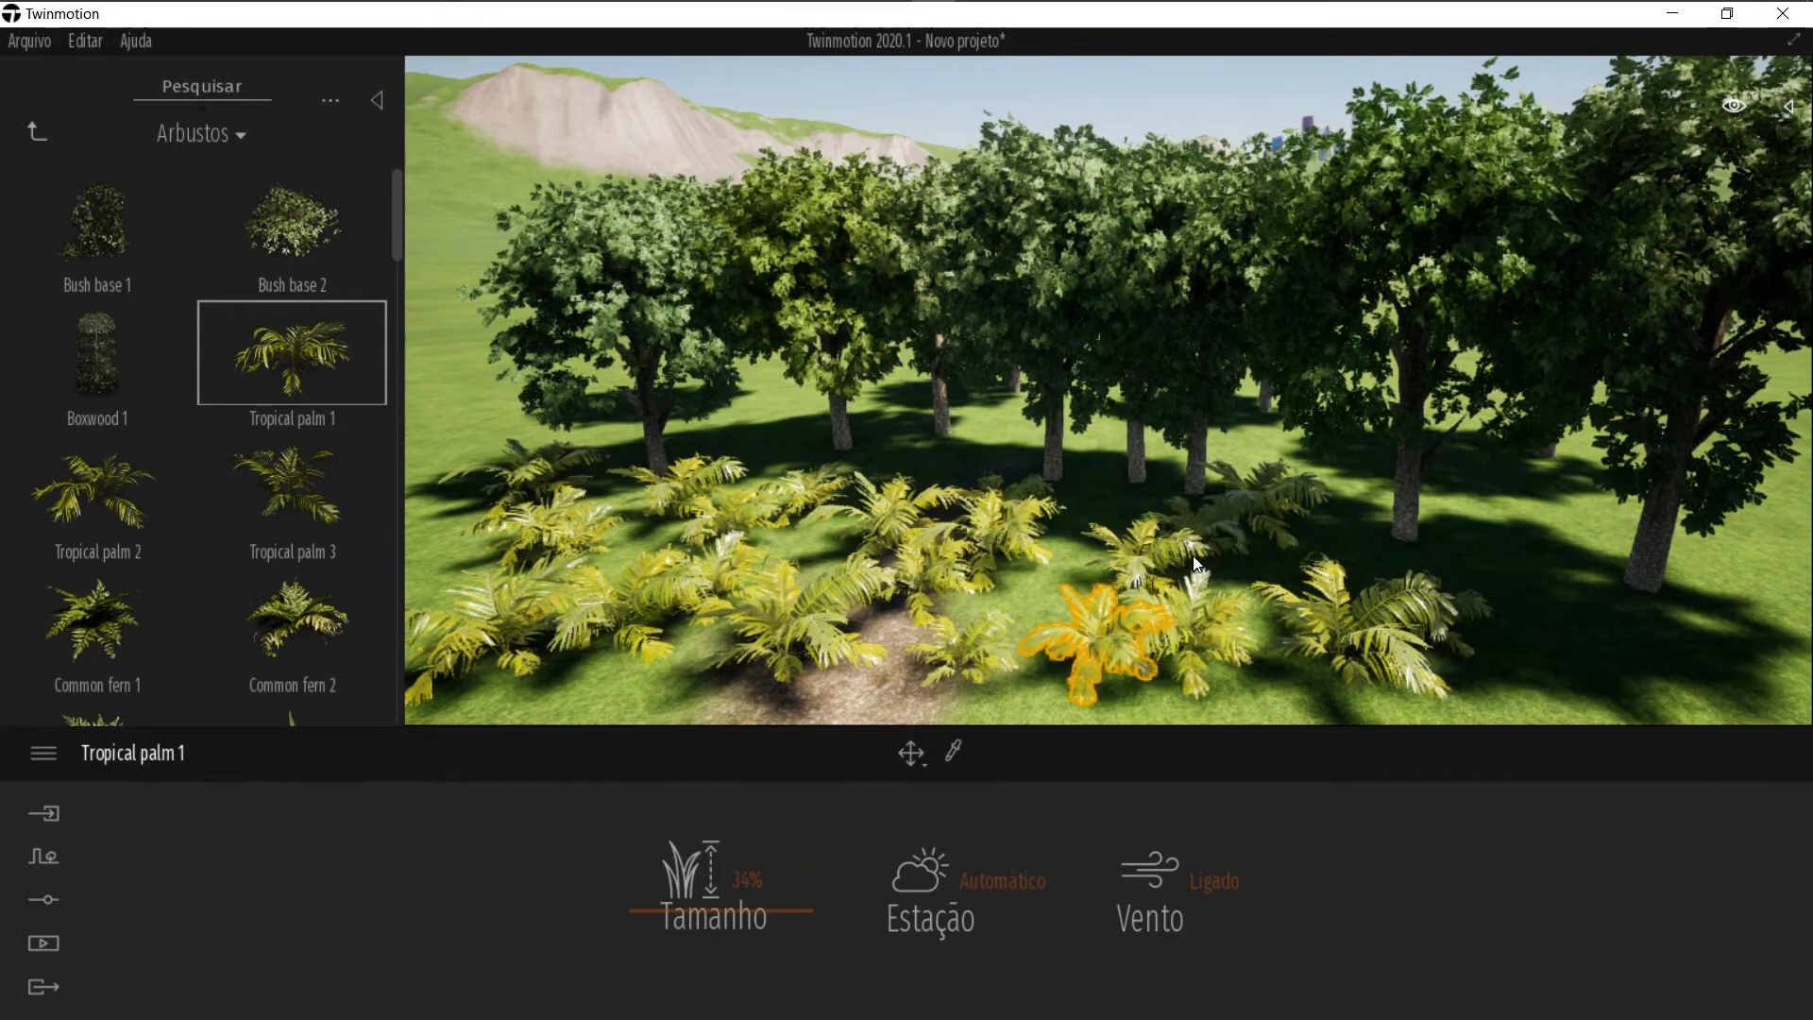
right_click_drag(1181, 511, 1146, 521)
key("Escape")
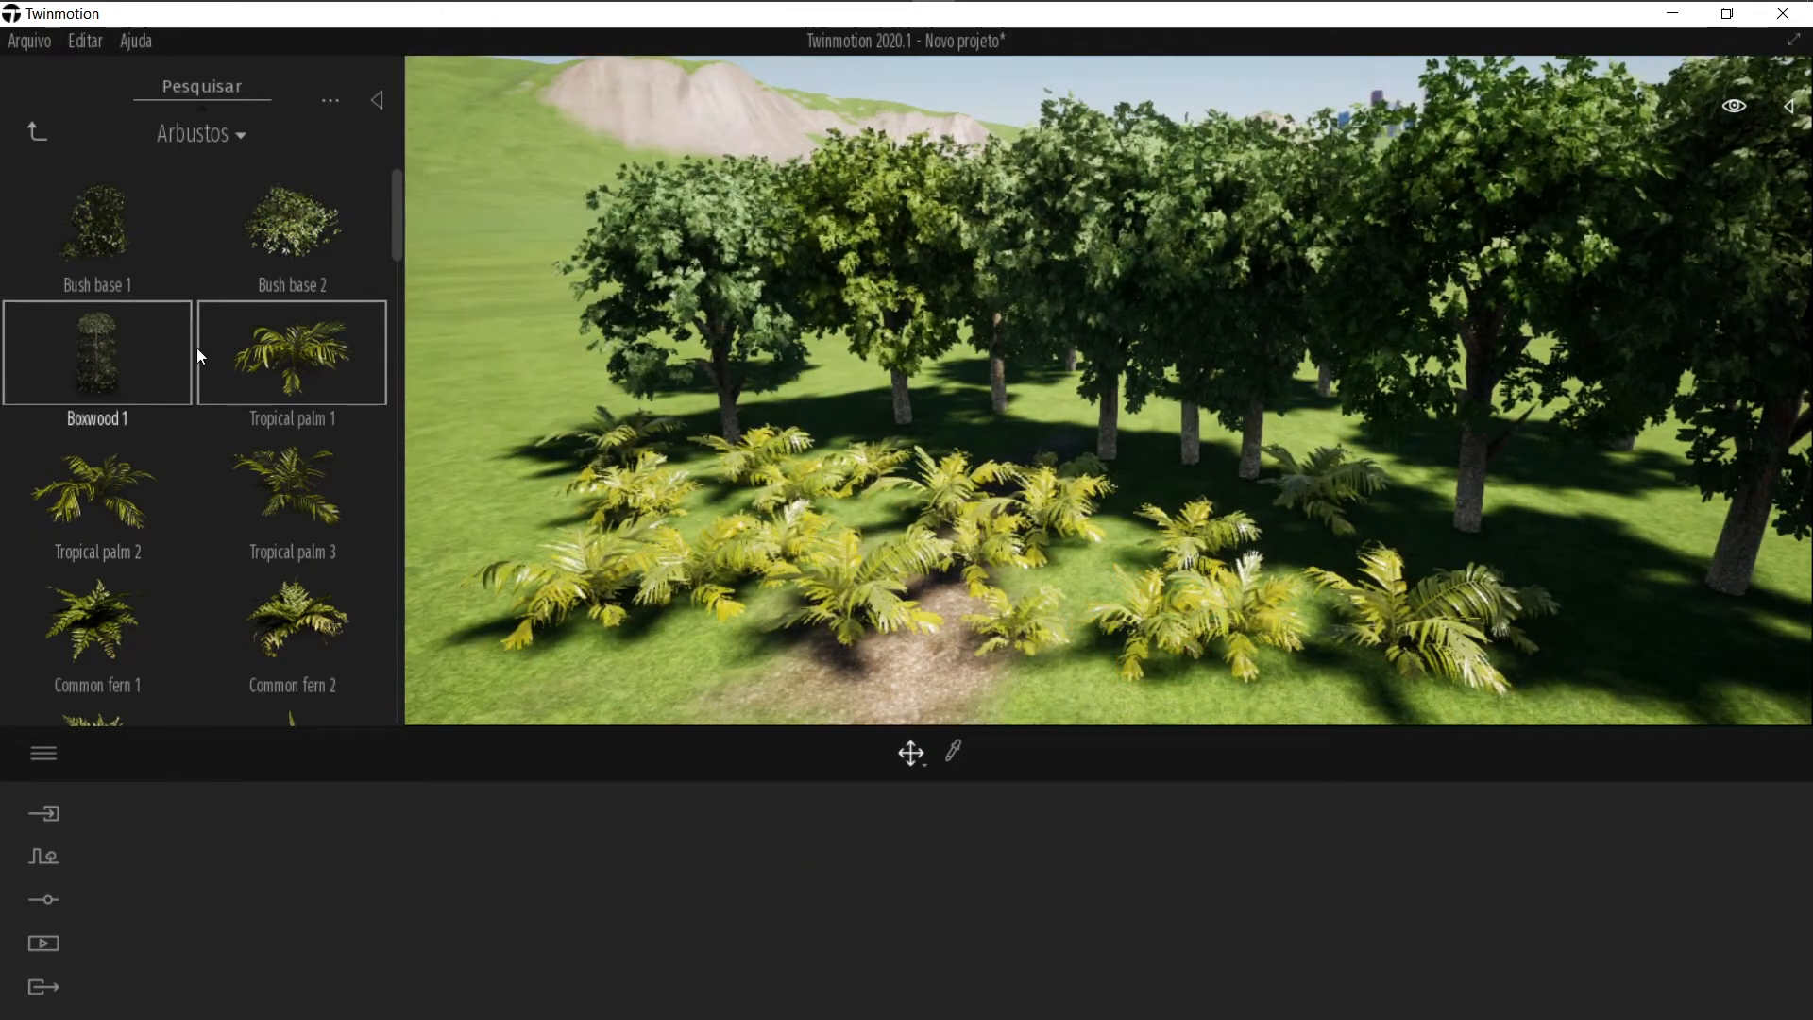
Step: Open the Grama e flores category and place a Dry Wild Grass 01 clump on the rocky ground beside the path
left_click(38, 133)
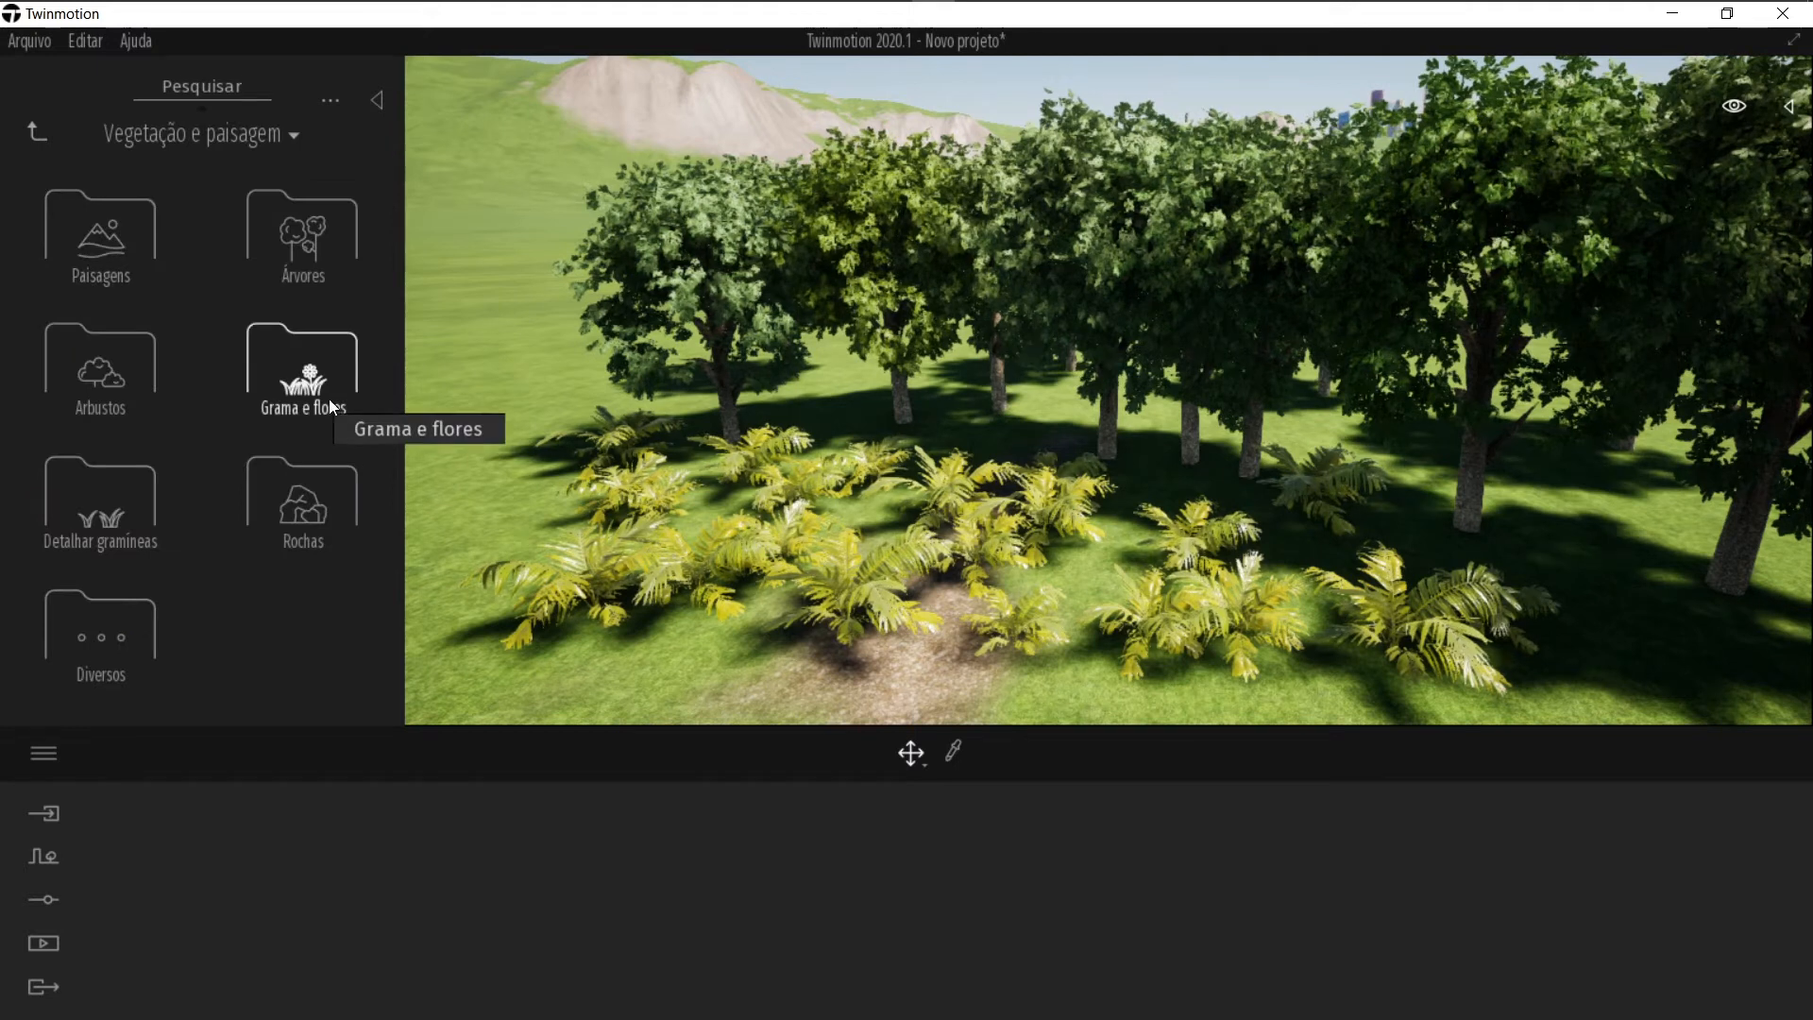
left_click(302, 383)
scroll(317, 406, "down", 3)
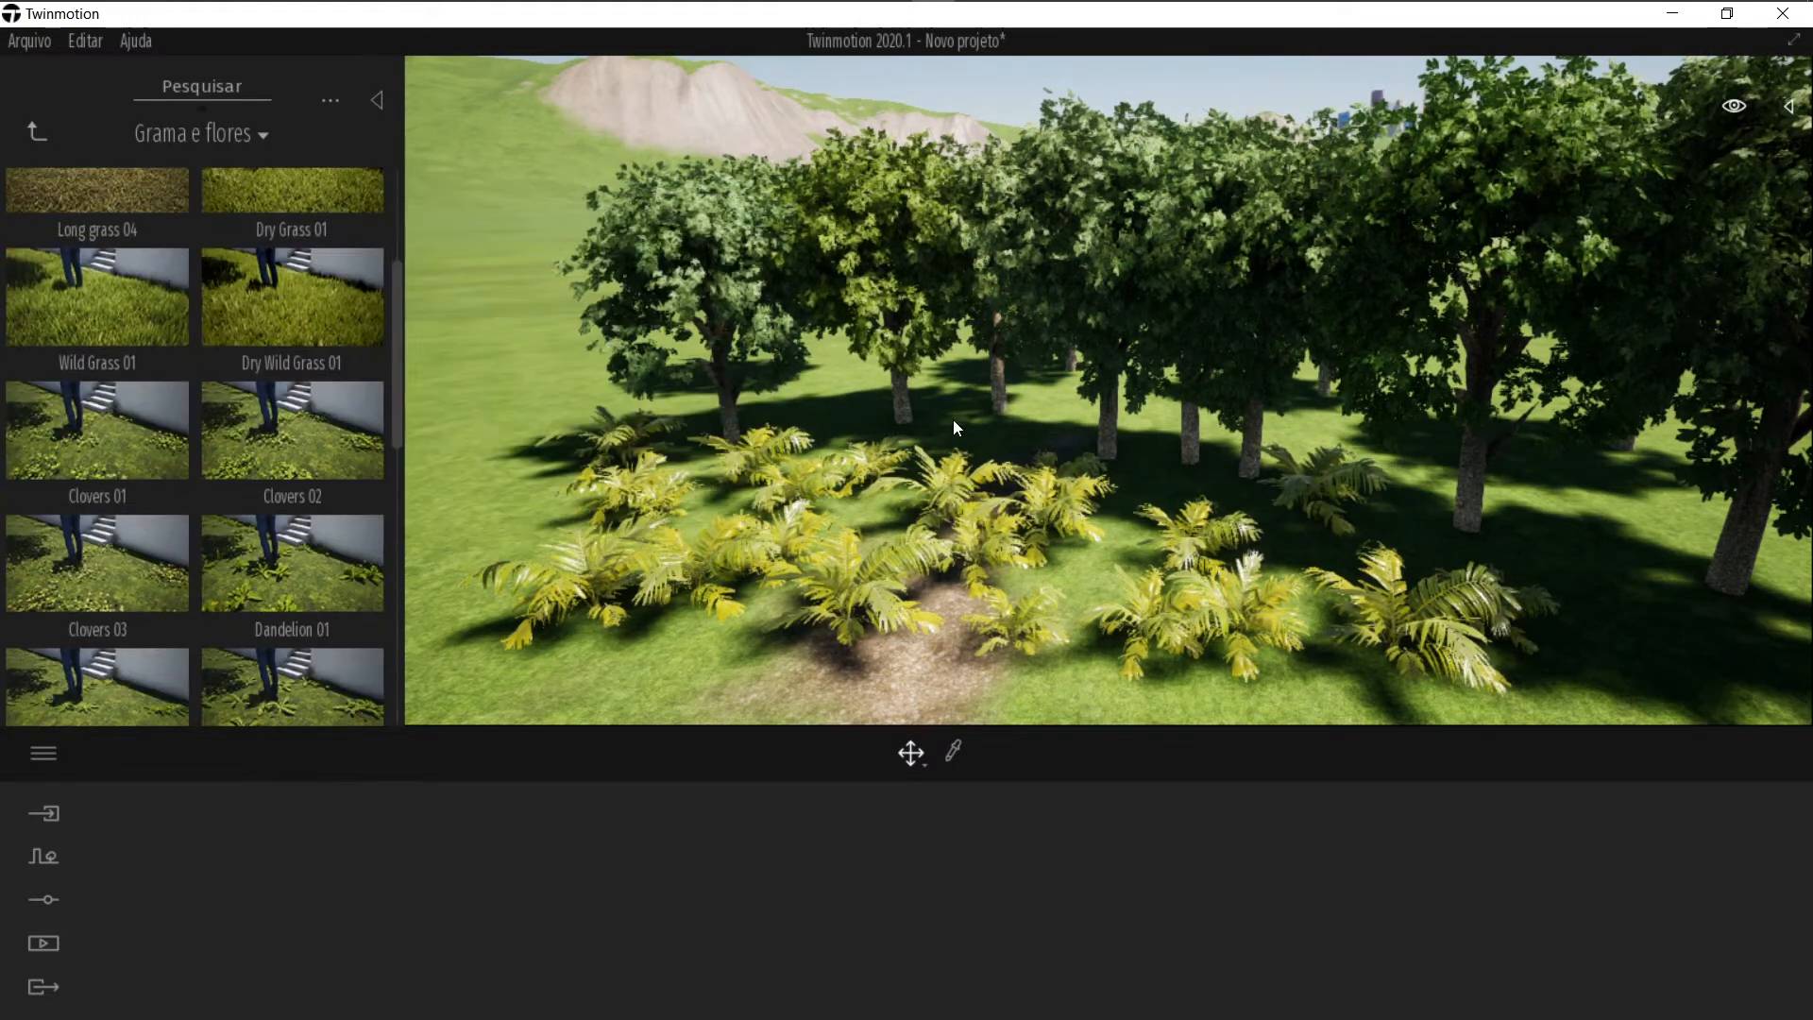
left_click(268, 322)
right_click_drag(1029, 651, 1138, 415)
right_click_drag(1077, 574, 1128, 468)
scroll(1127, 468, "up", 8)
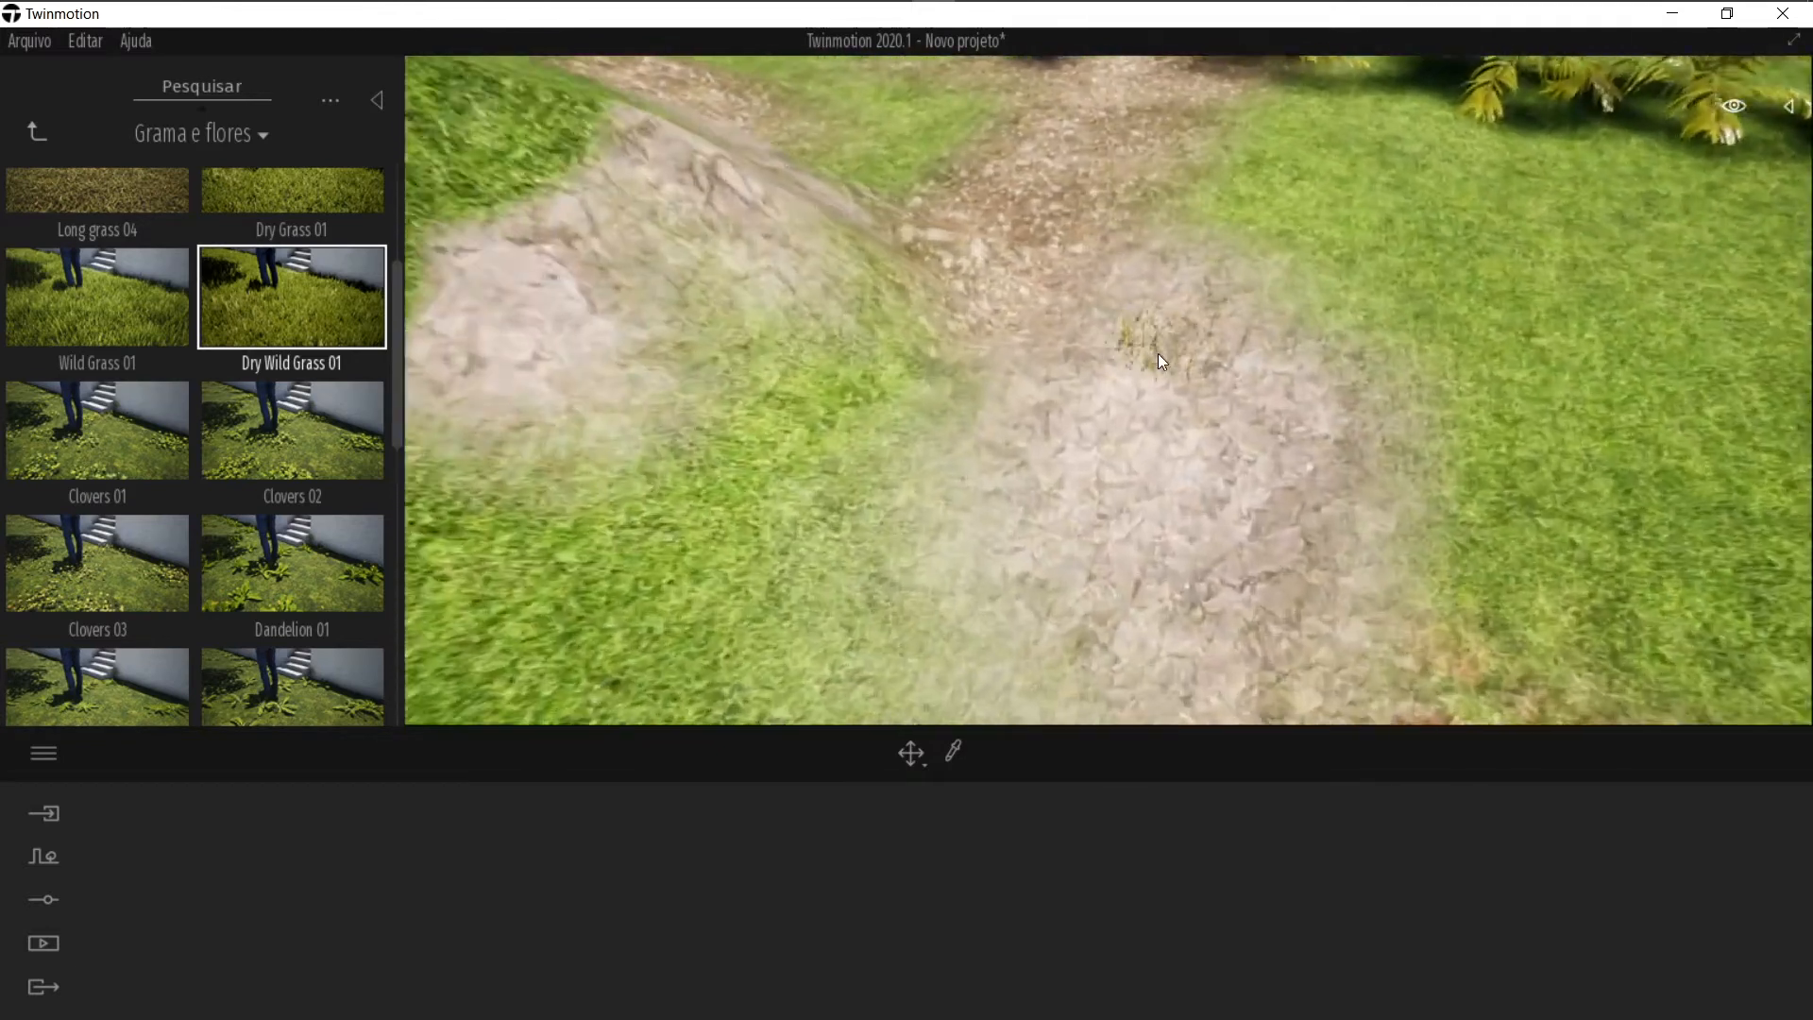
scroll(1157, 354, "up", 3)
left_click(1169, 320)
key("Escape")
Step: Open the Rochas category and place a Rock 4 boulder on the path next to the grass clump
right_click_drag(1169, 320, 1169, 288)
right_click_drag(1336, 341, 1319, 373)
scroll(1319, 373, "up", 3)
middle_click_drag(1319, 372, 1052, 363)
right_click_drag(1086, 401, 991, 462)
right_click_drag(623, 608, 636, 602)
left_click(41, 132)
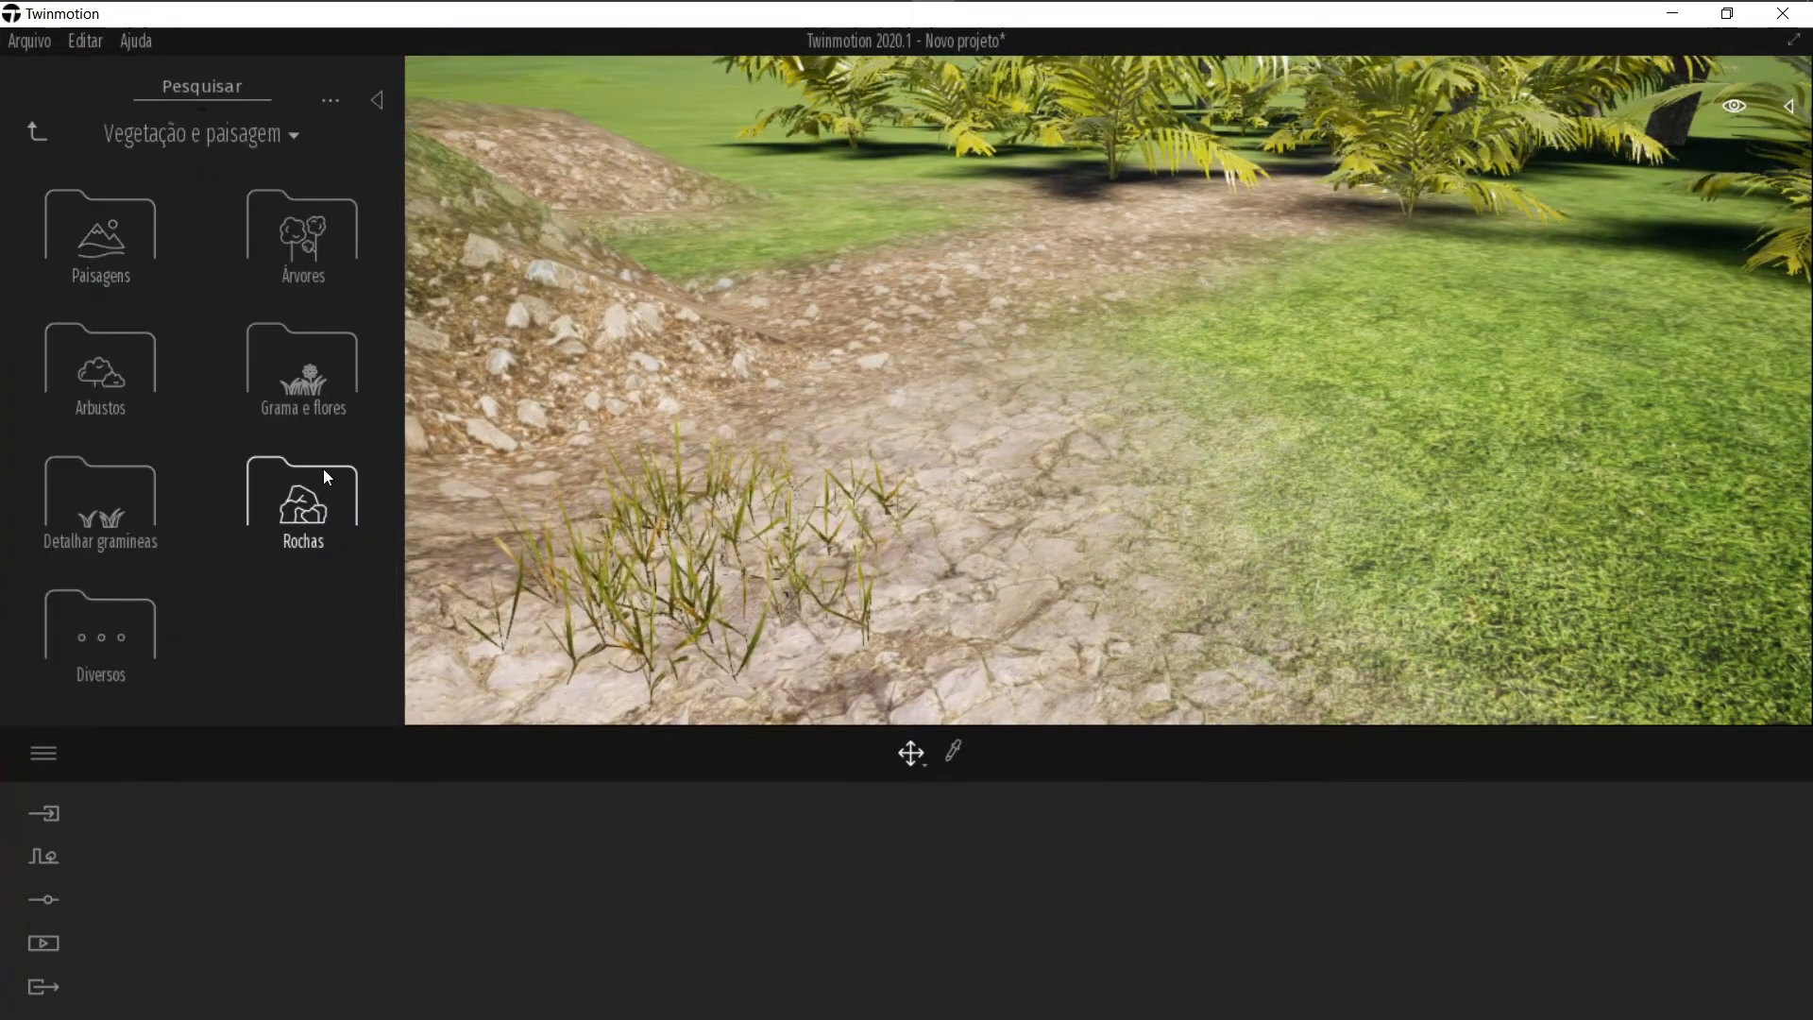
left_click(282, 512)
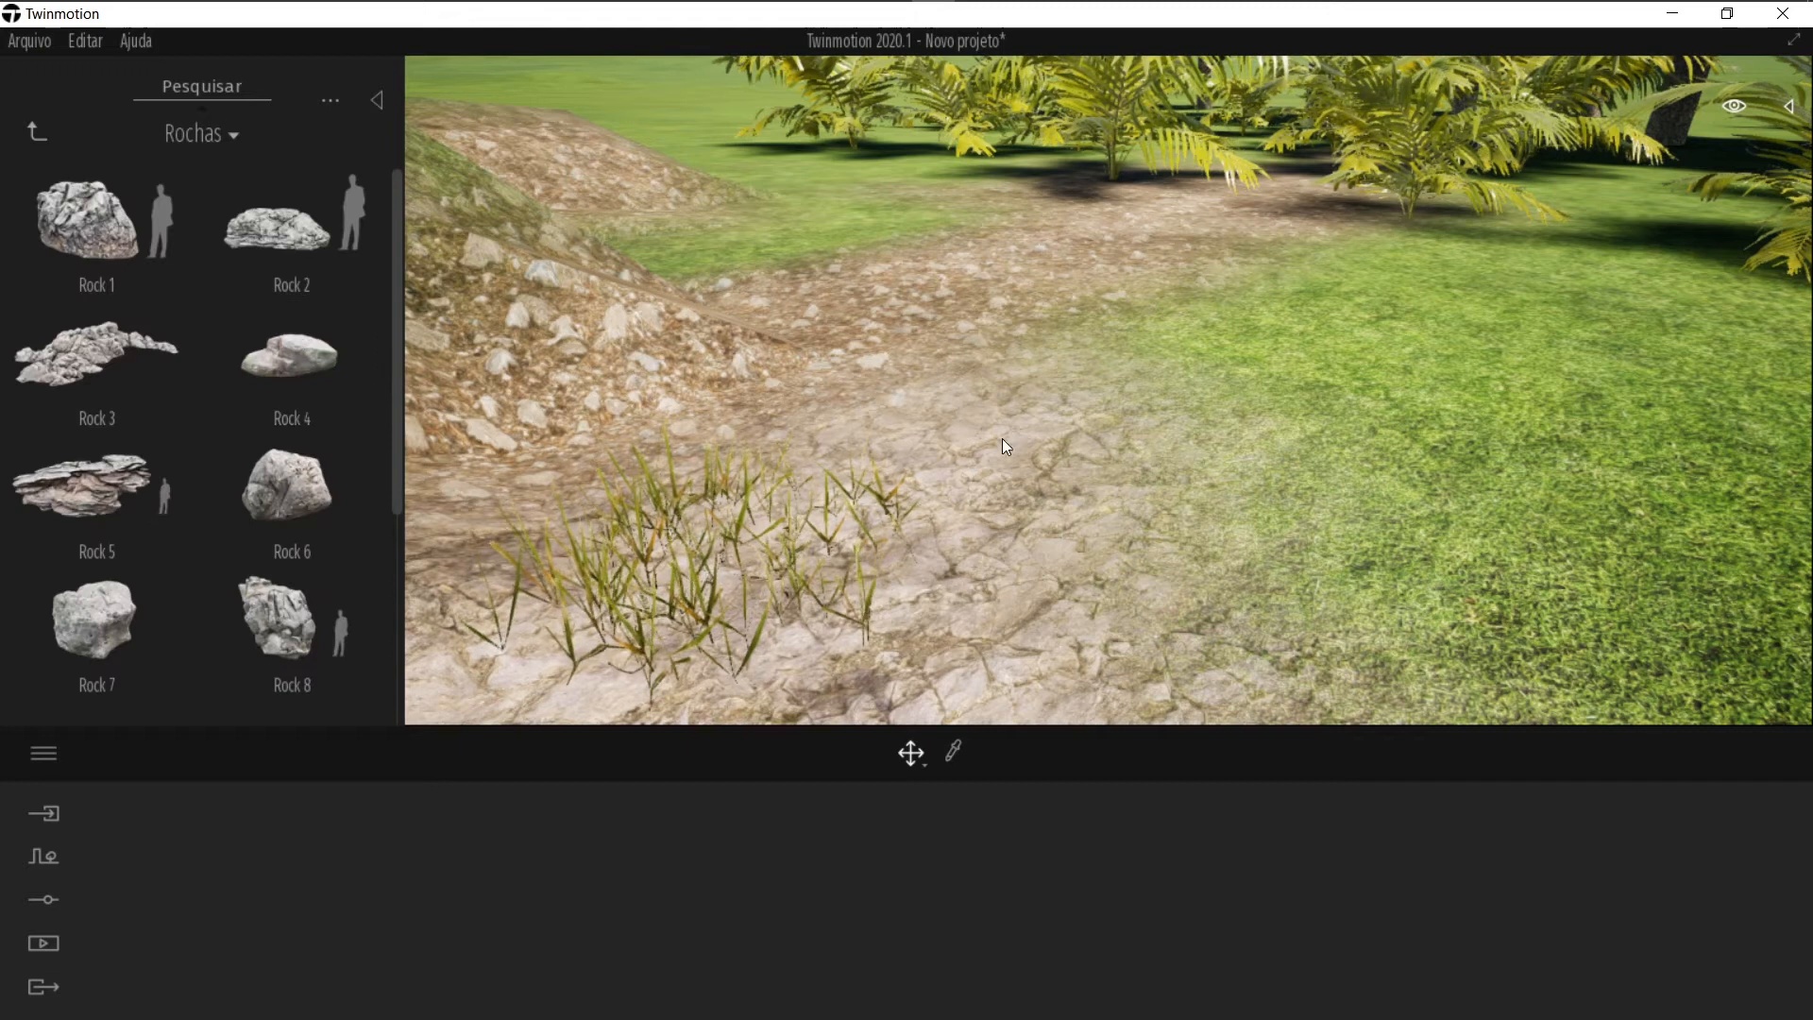
left_click_drag(245, 351, 906, 398)
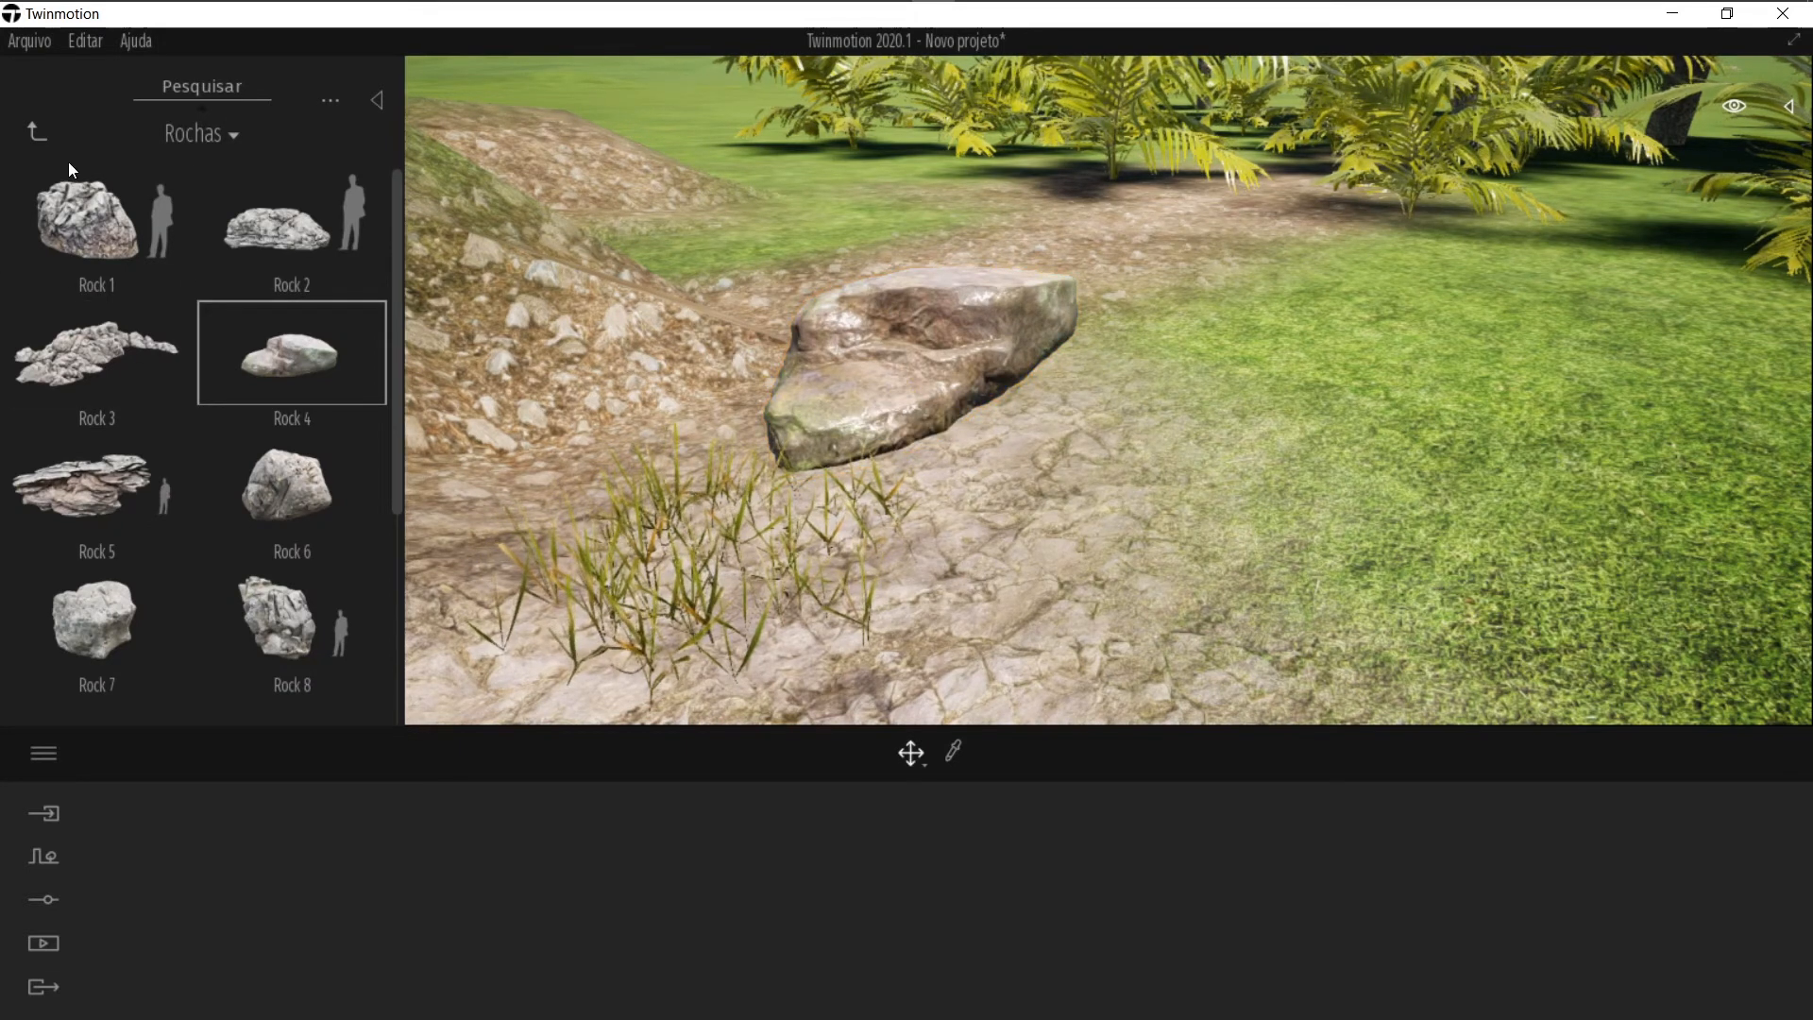
Step: Open the Diversos category and place a Tree stump 2 on the grass beside the path
left_click(38, 132)
left_click(105, 620)
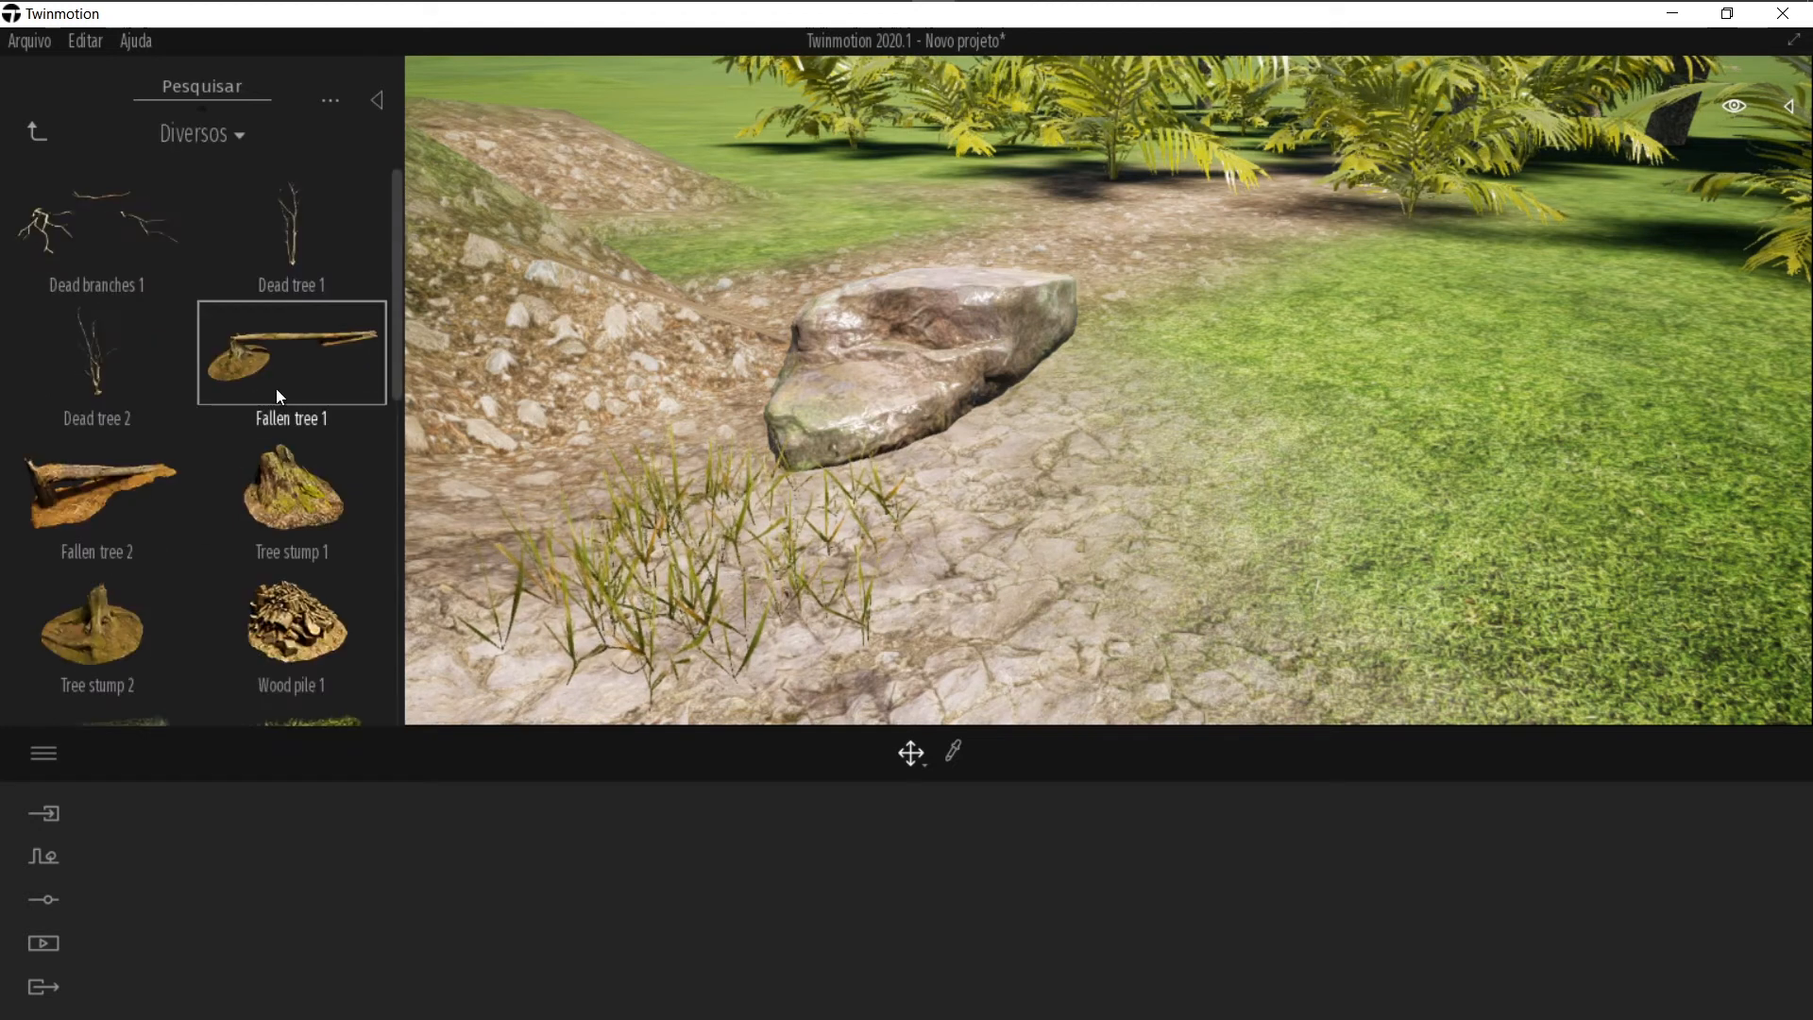
left_click_drag(106, 599, 1400, 409)
right_click_drag(1038, 459, 976, 501)
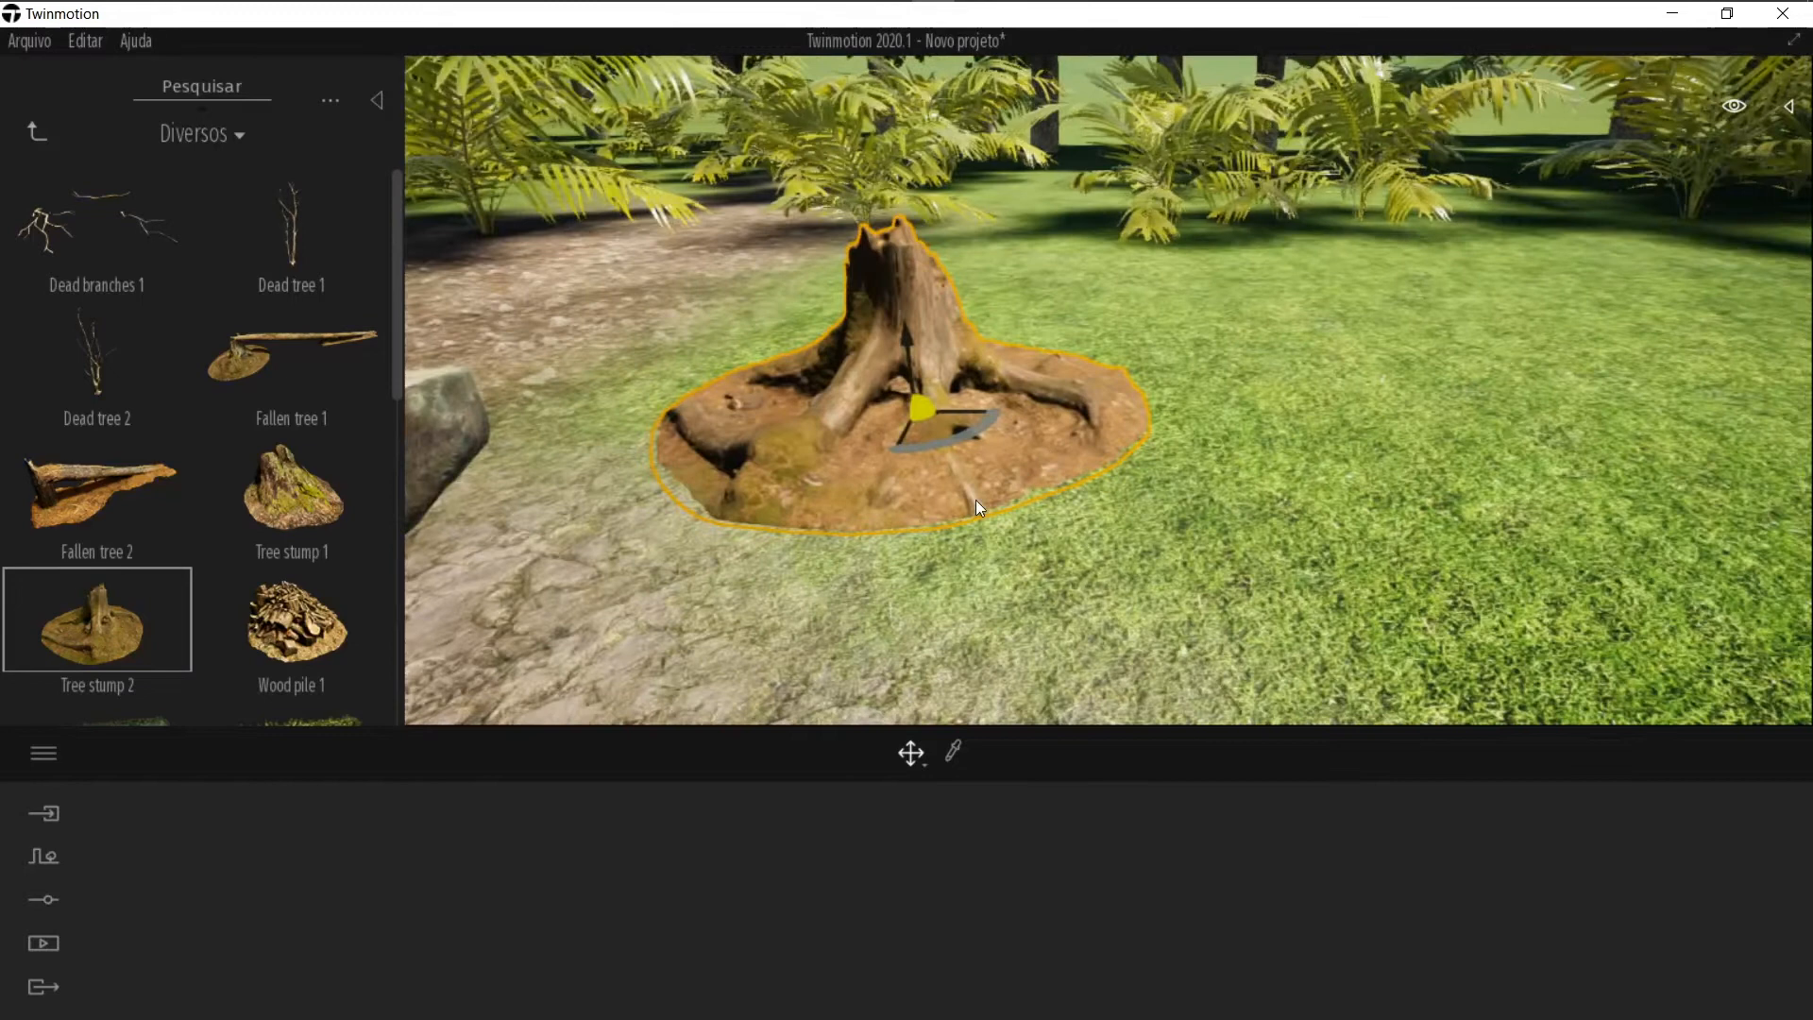
left_click_drag(909, 330, 908, 351)
left_click(1218, 489)
right_click_drag(1219, 490, 1207, 498)
key("e")
key("s")
key("a")
key("s")
right_click_drag(1101, 502, 1073, 431)
Step: Browse Objetos, Casa, Sala de estar, Sofás and place a Reverence ottoman on the grass near the path
left_click(41, 132)
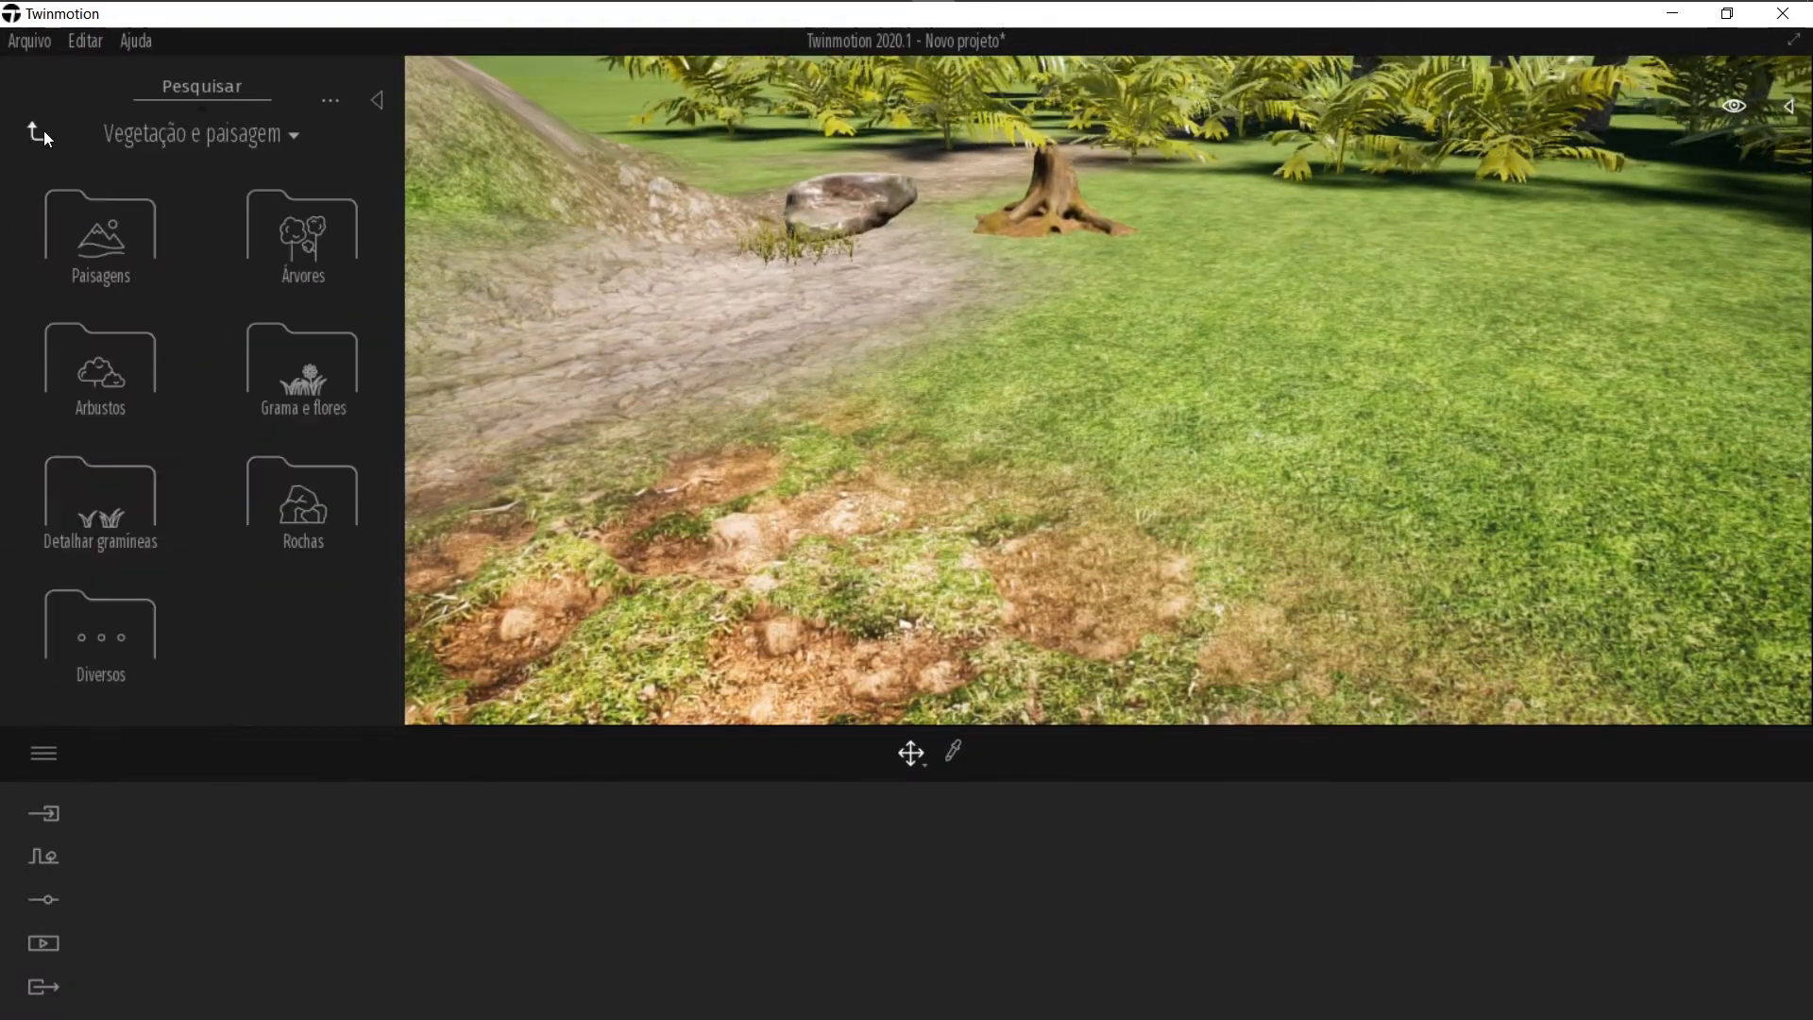
left_click(40, 132)
left_click(115, 400)
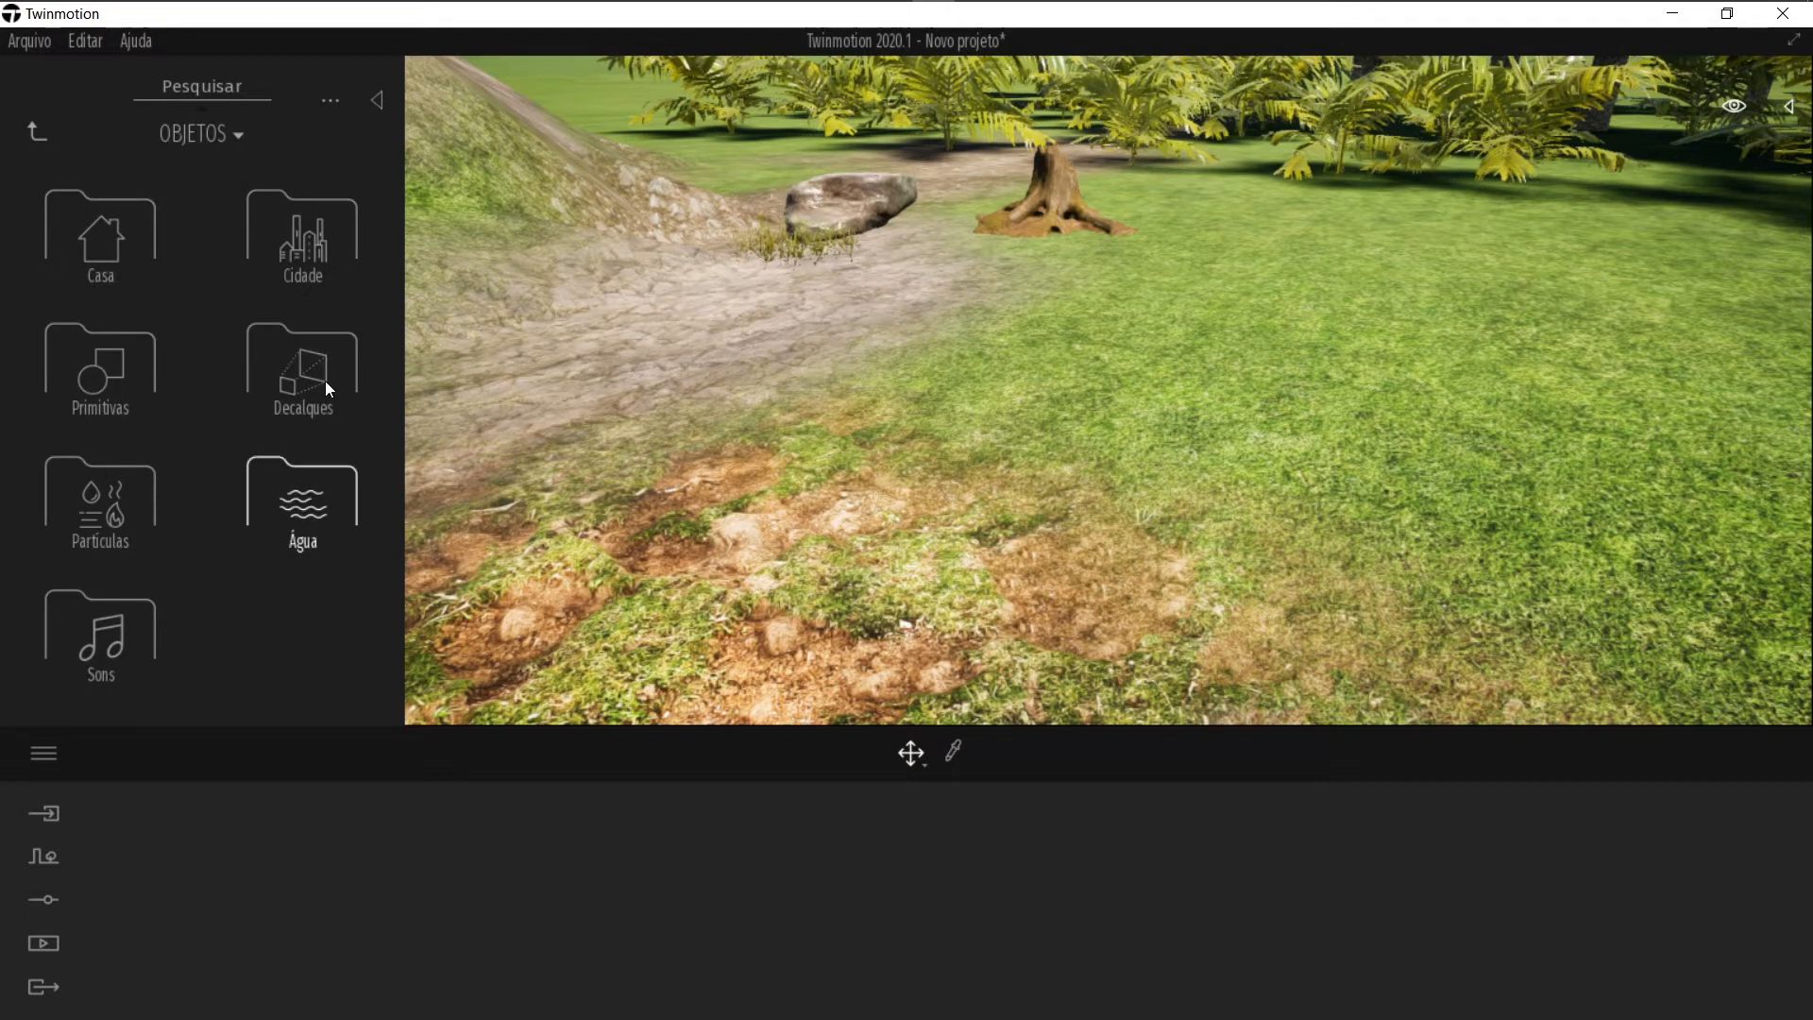
left_click(122, 231)
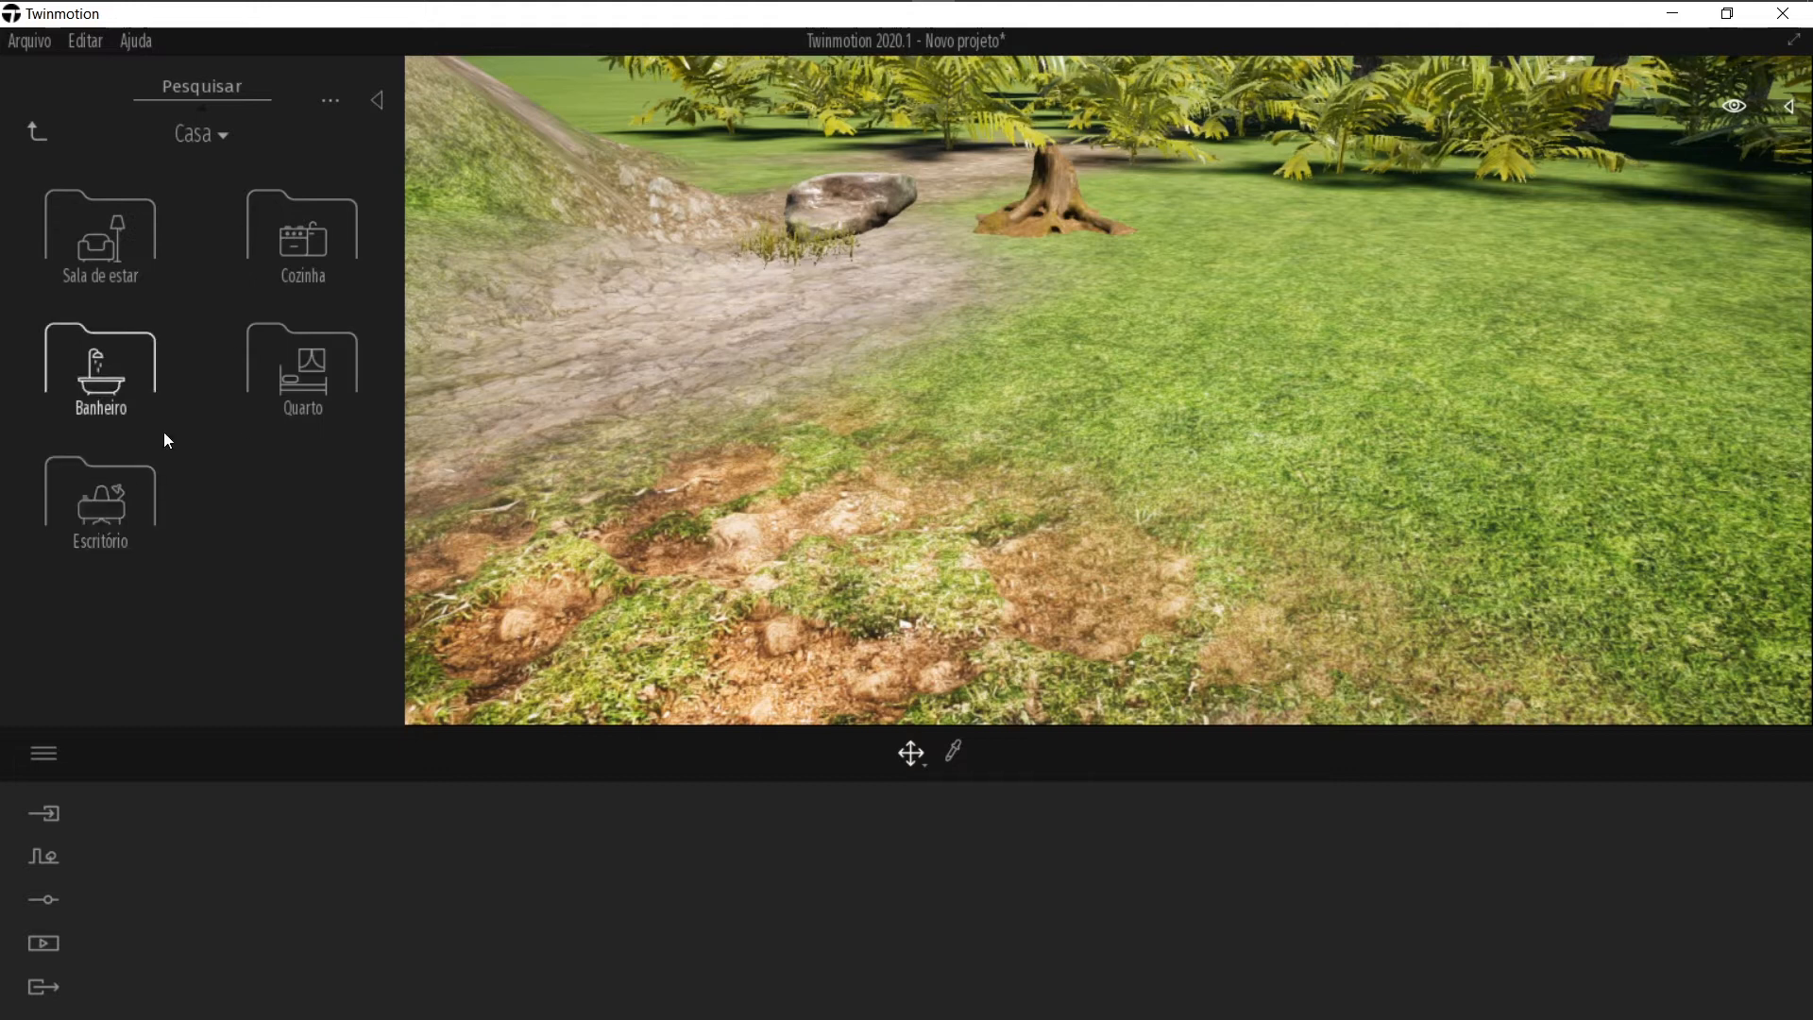
left_click(119, 270)
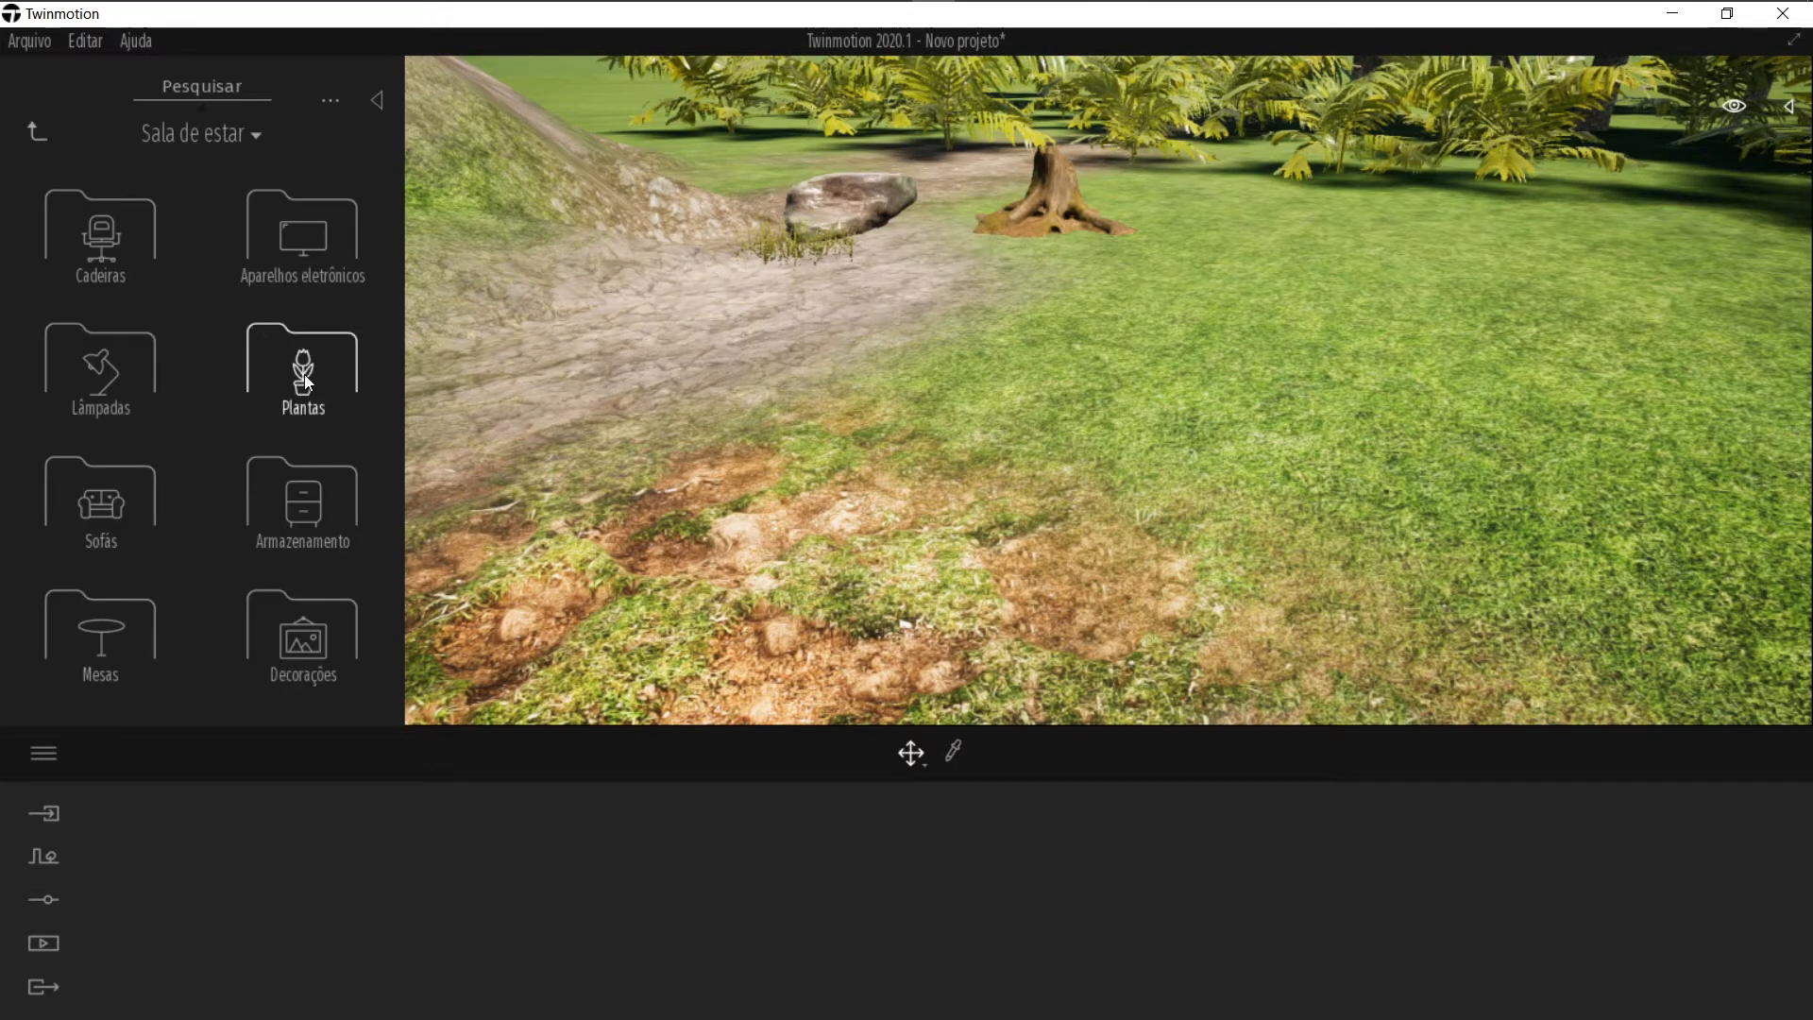
left_click(142, 511)
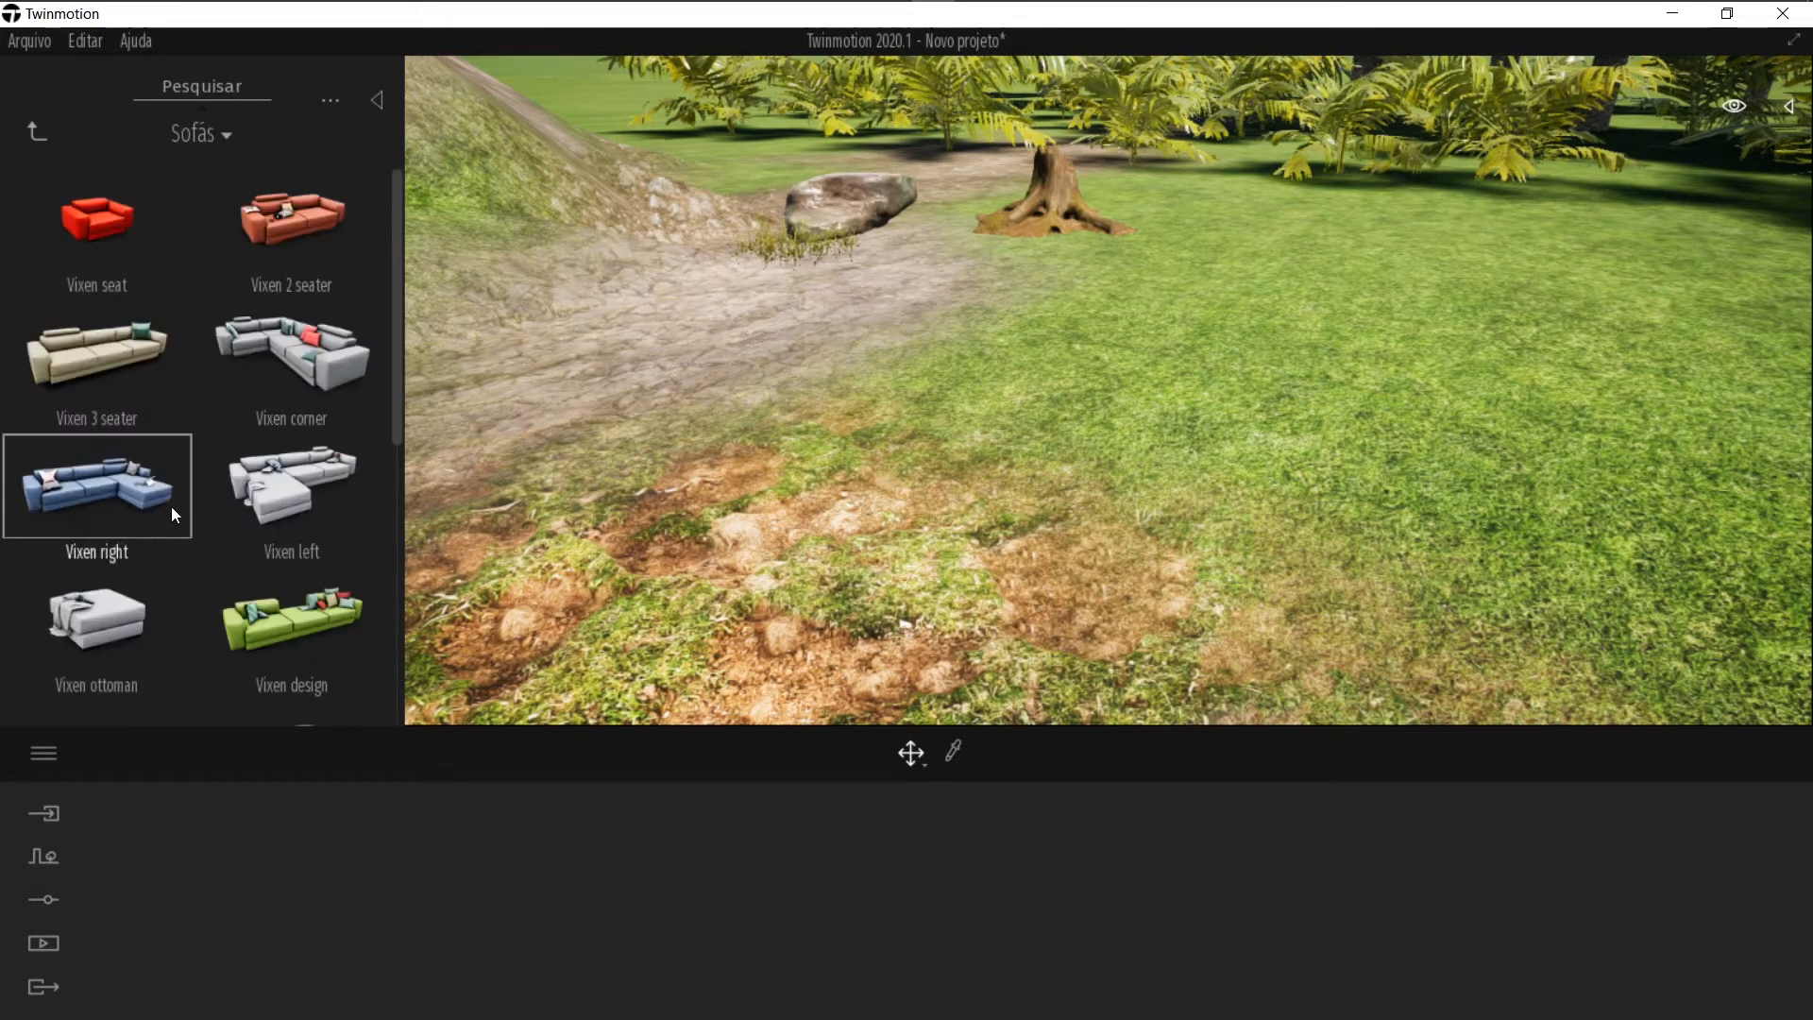
scroll(226, 442, "down", 4)
left_click_drag(252, 511, 1117, 476)
Step: Place a Reverence 2 seater sofa on the grass and move it next to the ottoman
left_click_drag(221, 386, 1277, 450)
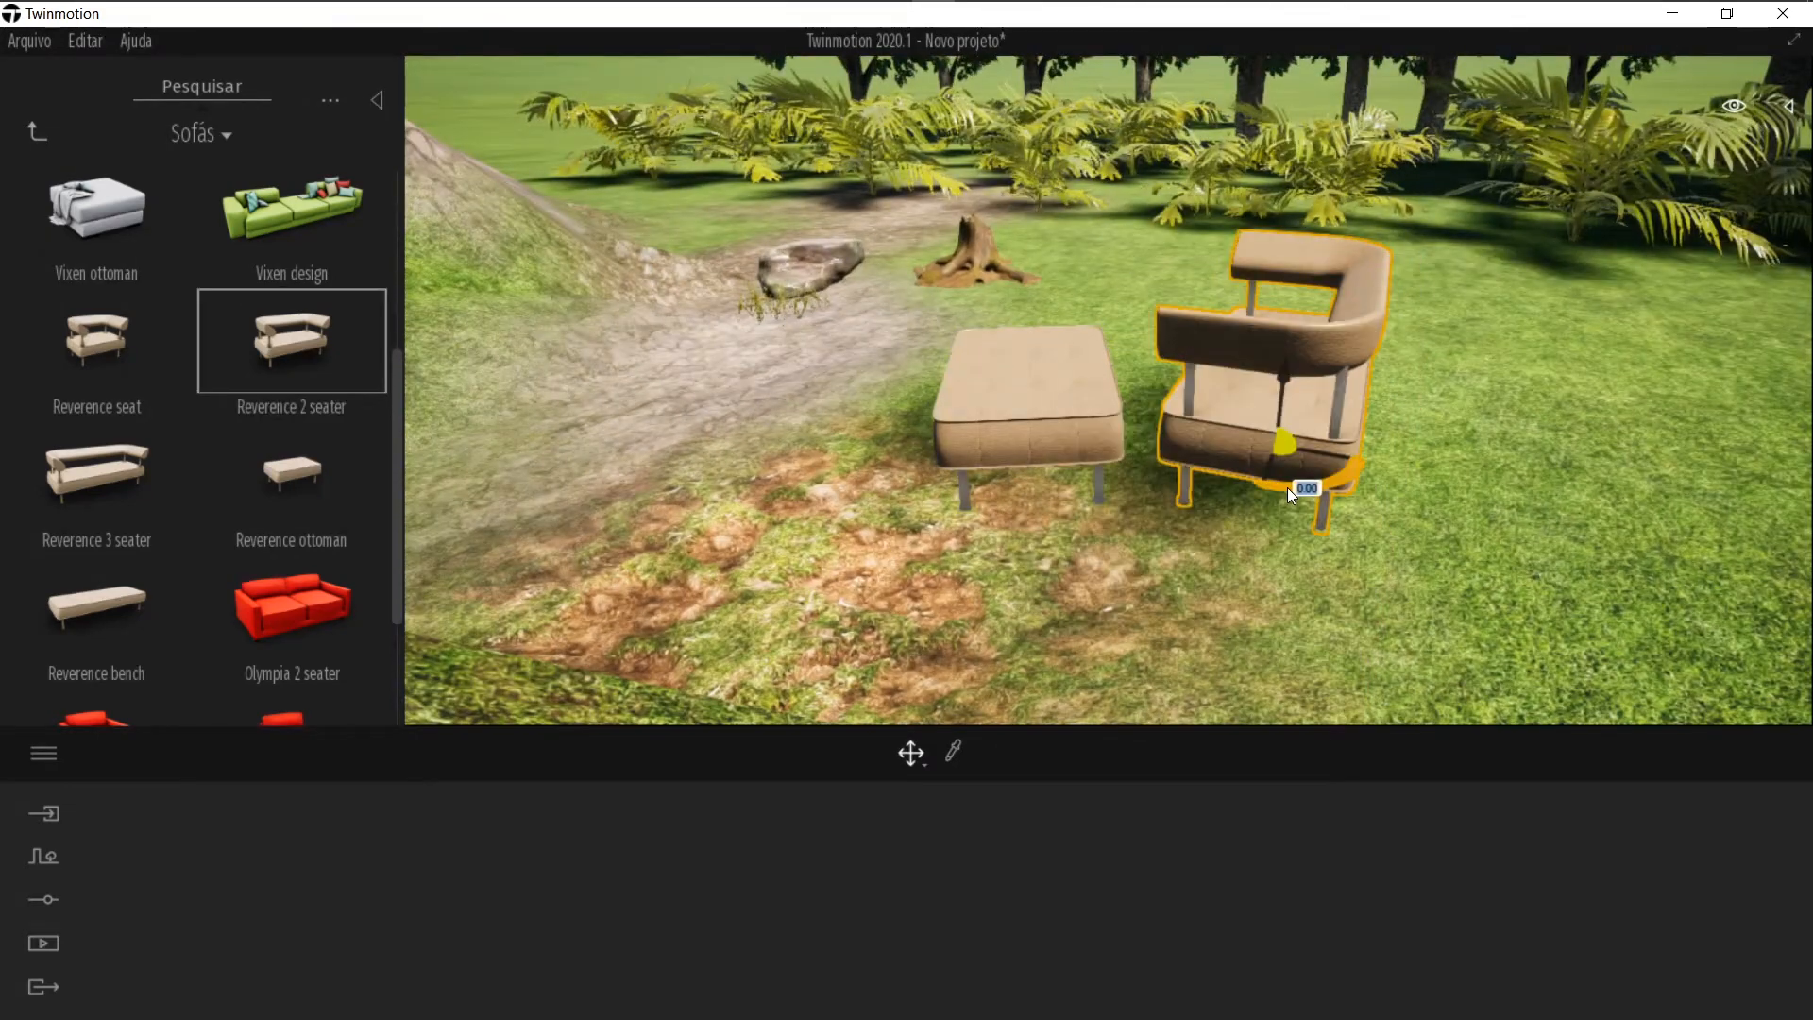
middle_click_drag(1288, 488, 1144, 486, "shift")
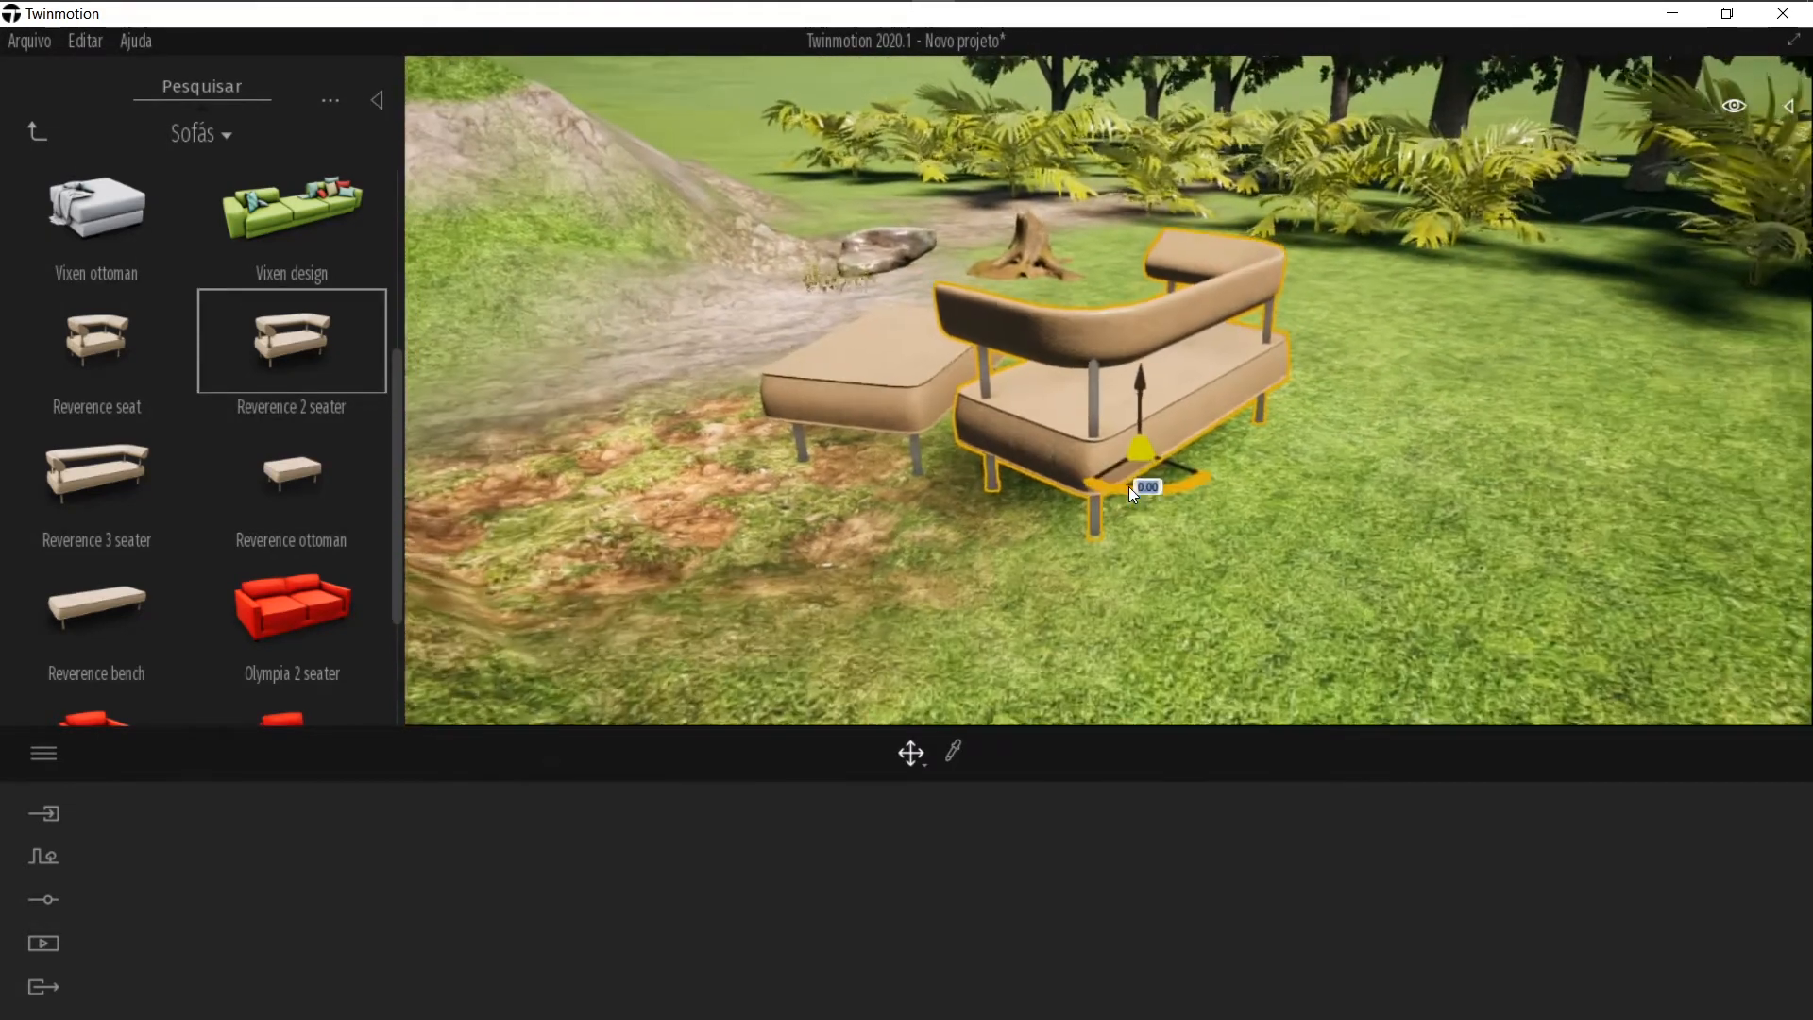
scroll(1003, 465, "up", 3)
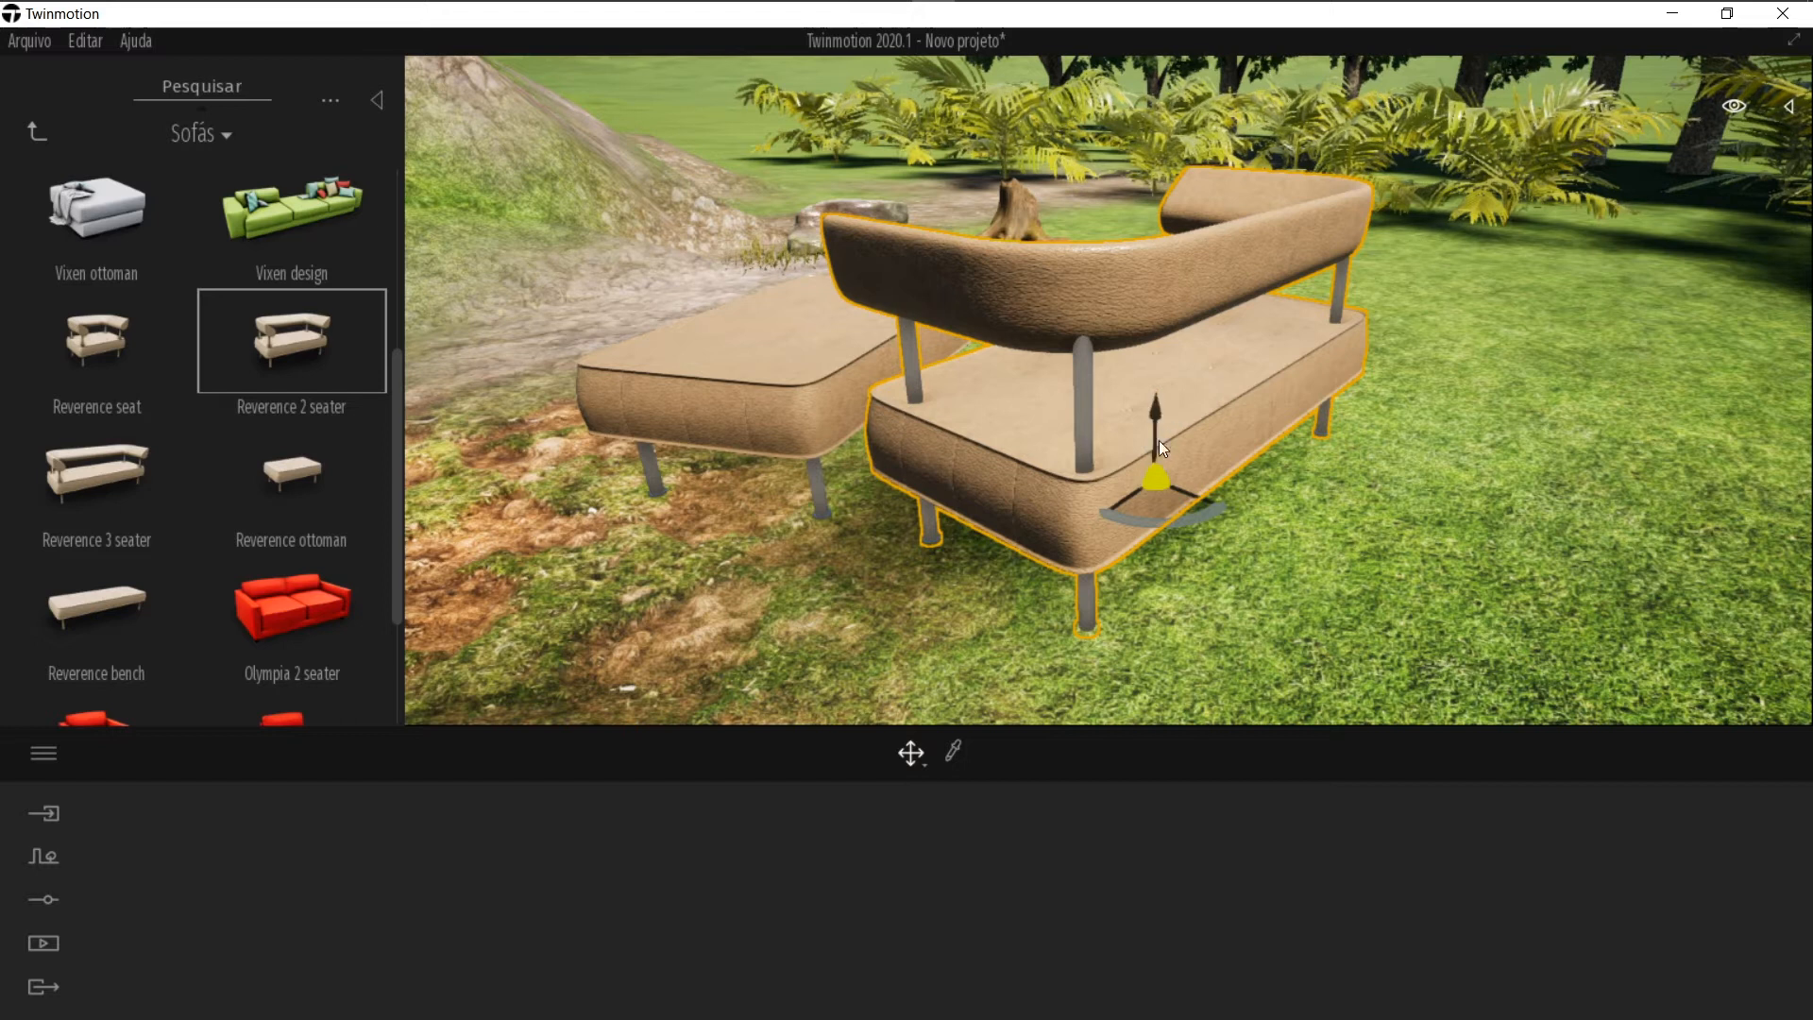
left_click_drag(1127, 500, 1187, 471)
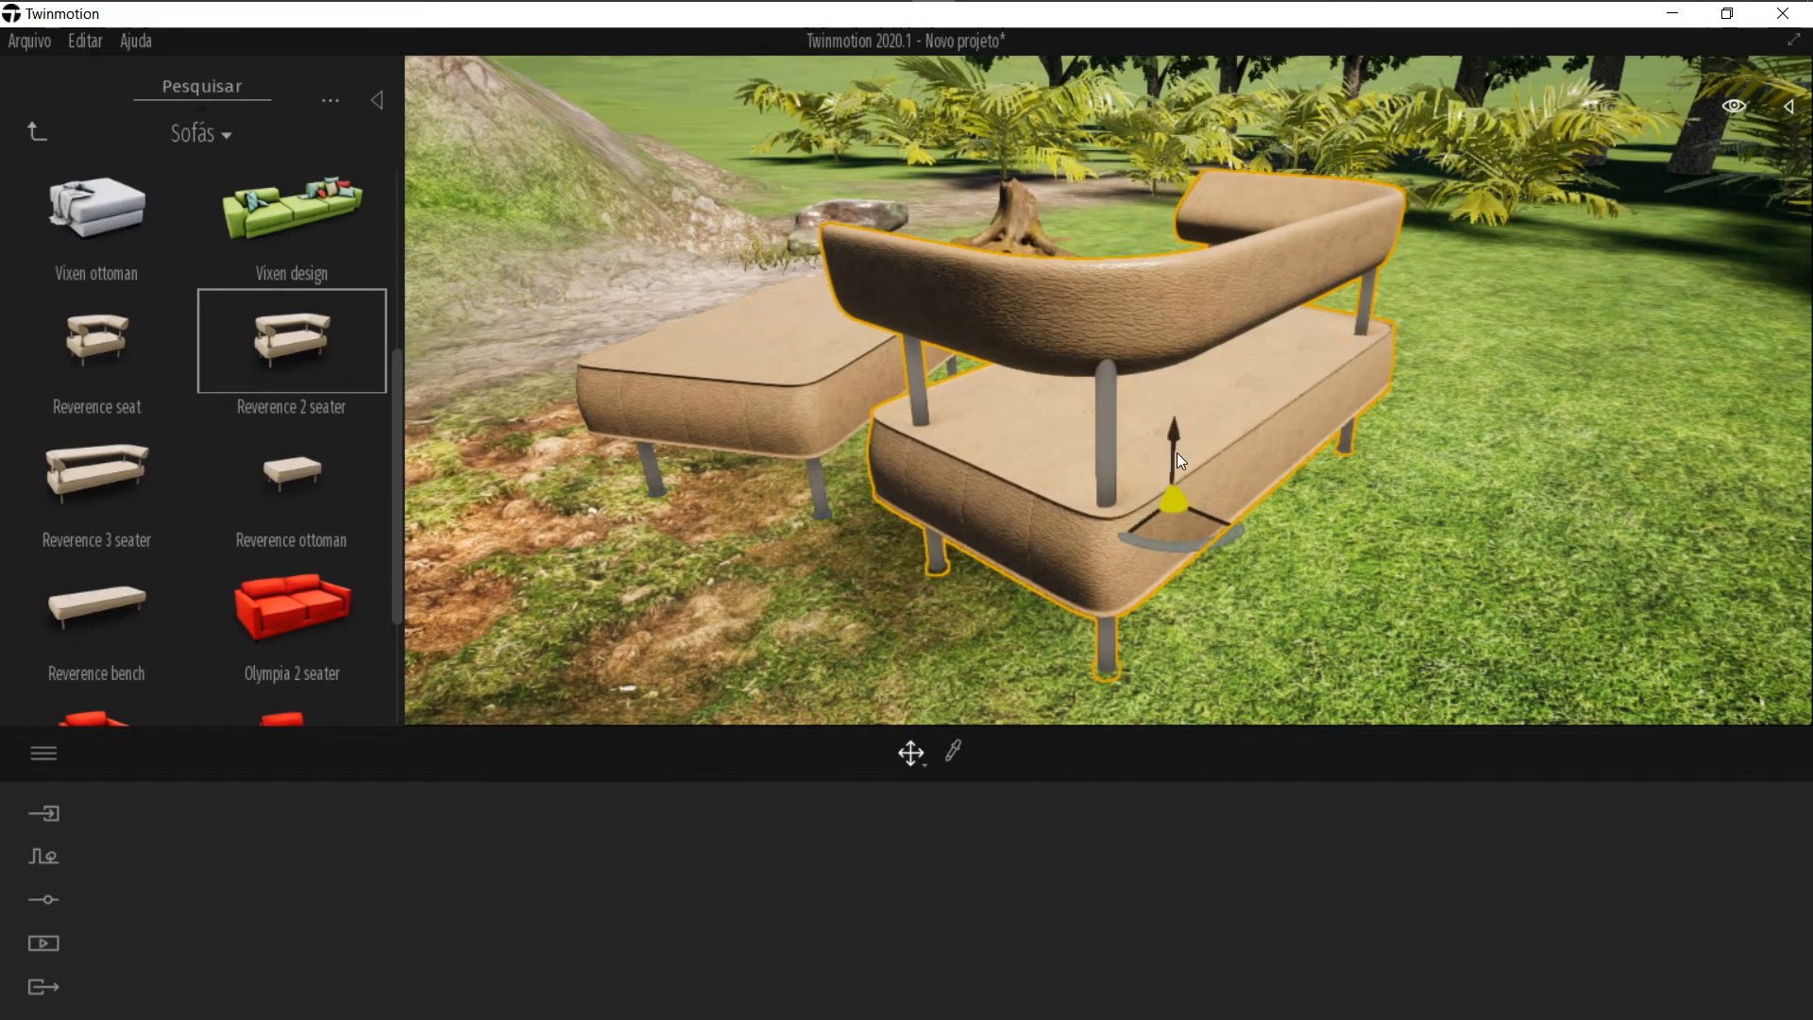
left_click_drag(1175, 455, 1063, 239)
left_click_drag(1220, 557, 1187, 526)
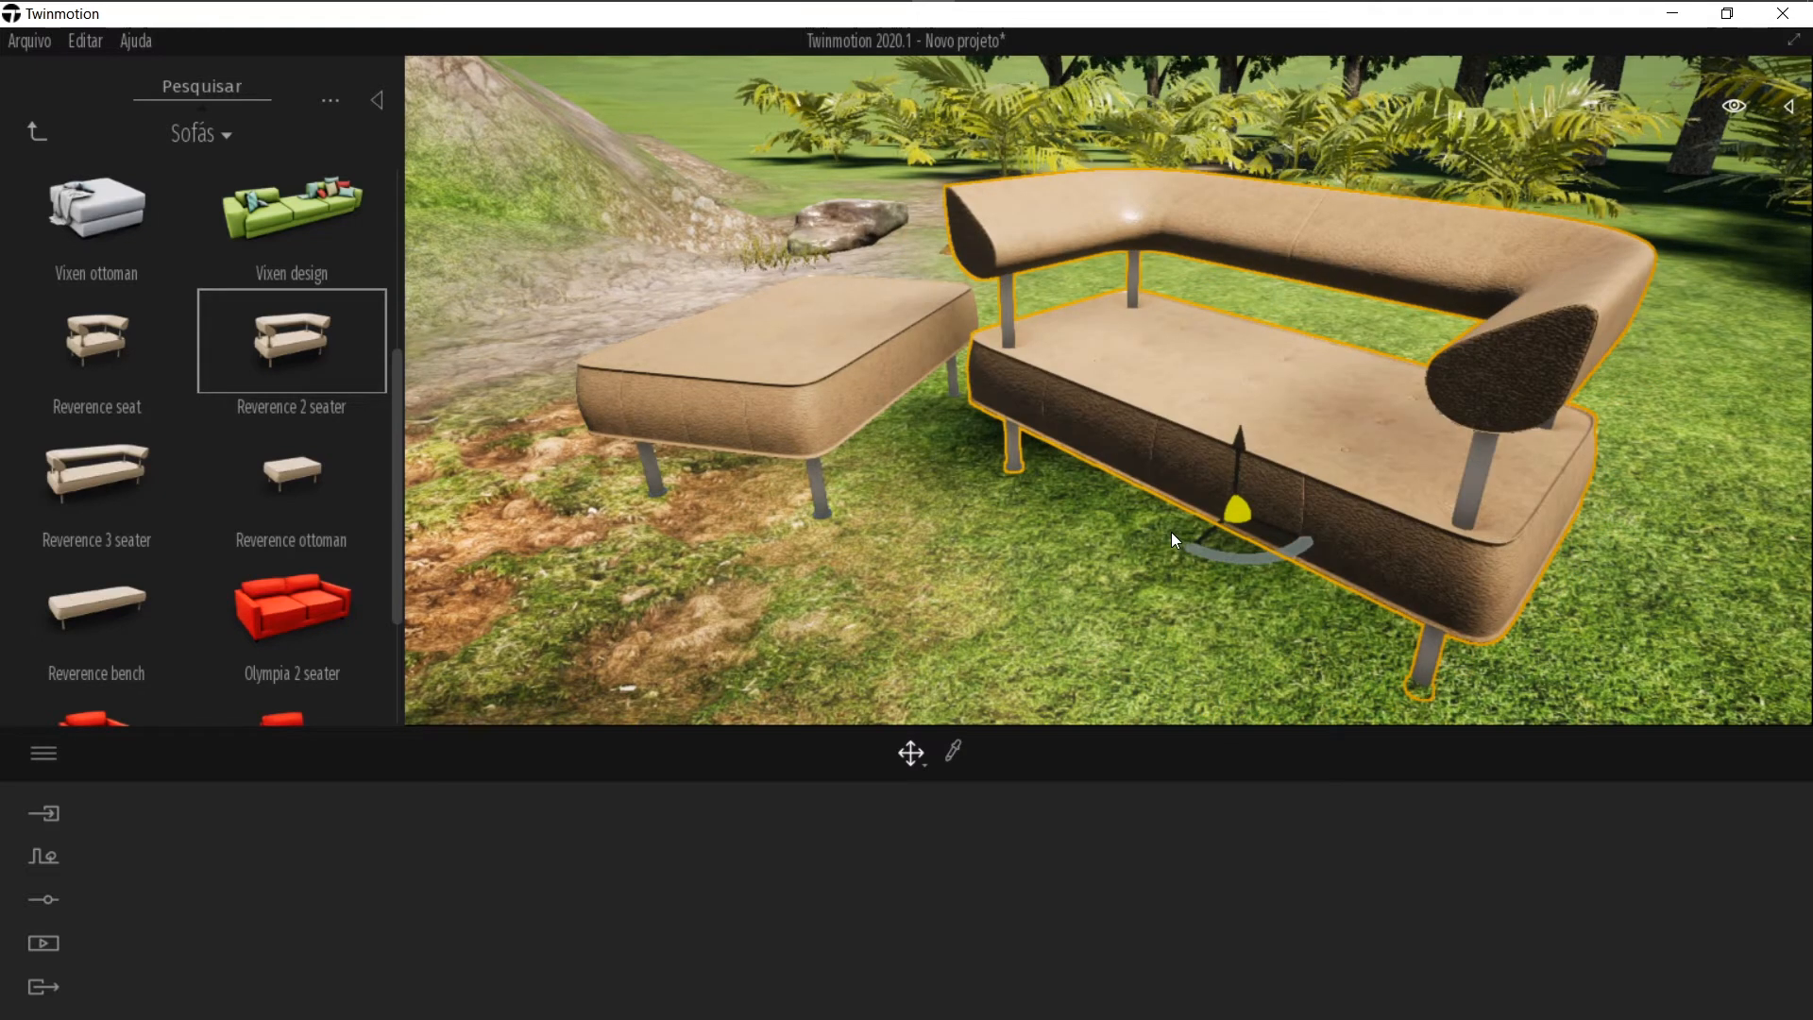
Step: Try rotating and scaling the Reverence 2 seater, then undo those changes
key("space")
left_click_drag(1257, 457, 1200, 509)
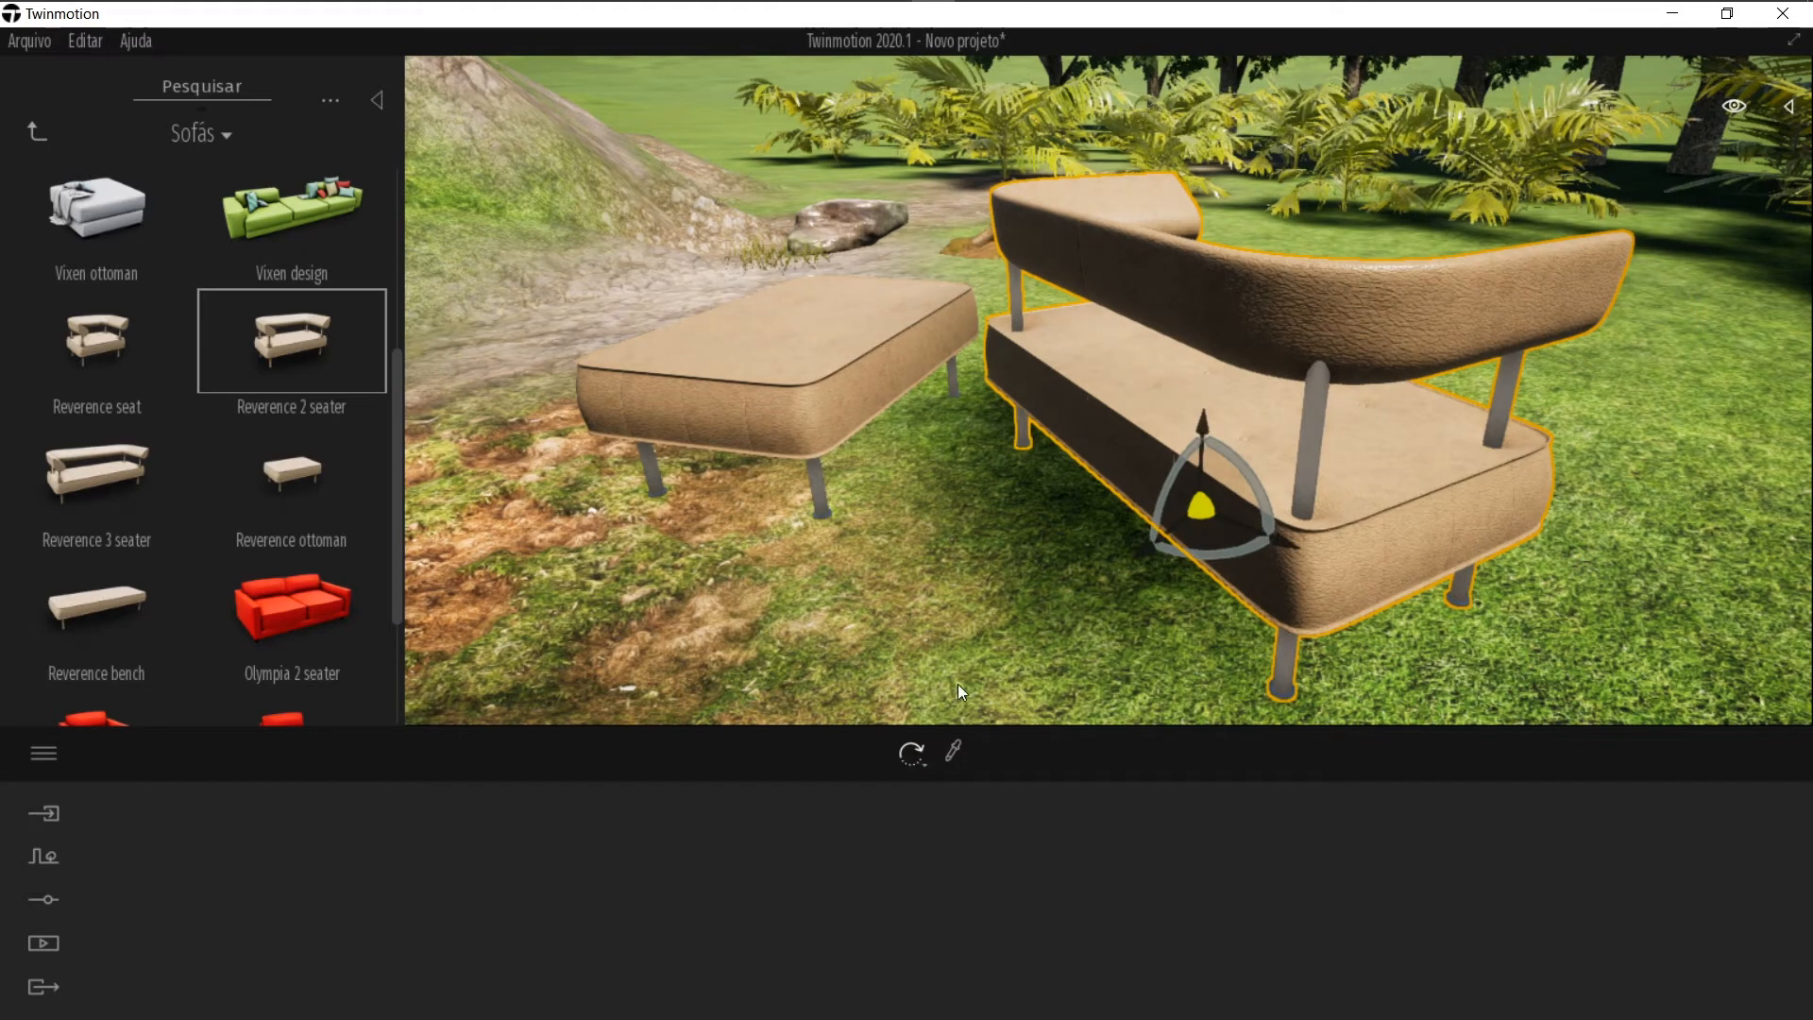
left_click(915, 766)
left_click(916, 767)
left_click(916, 766)
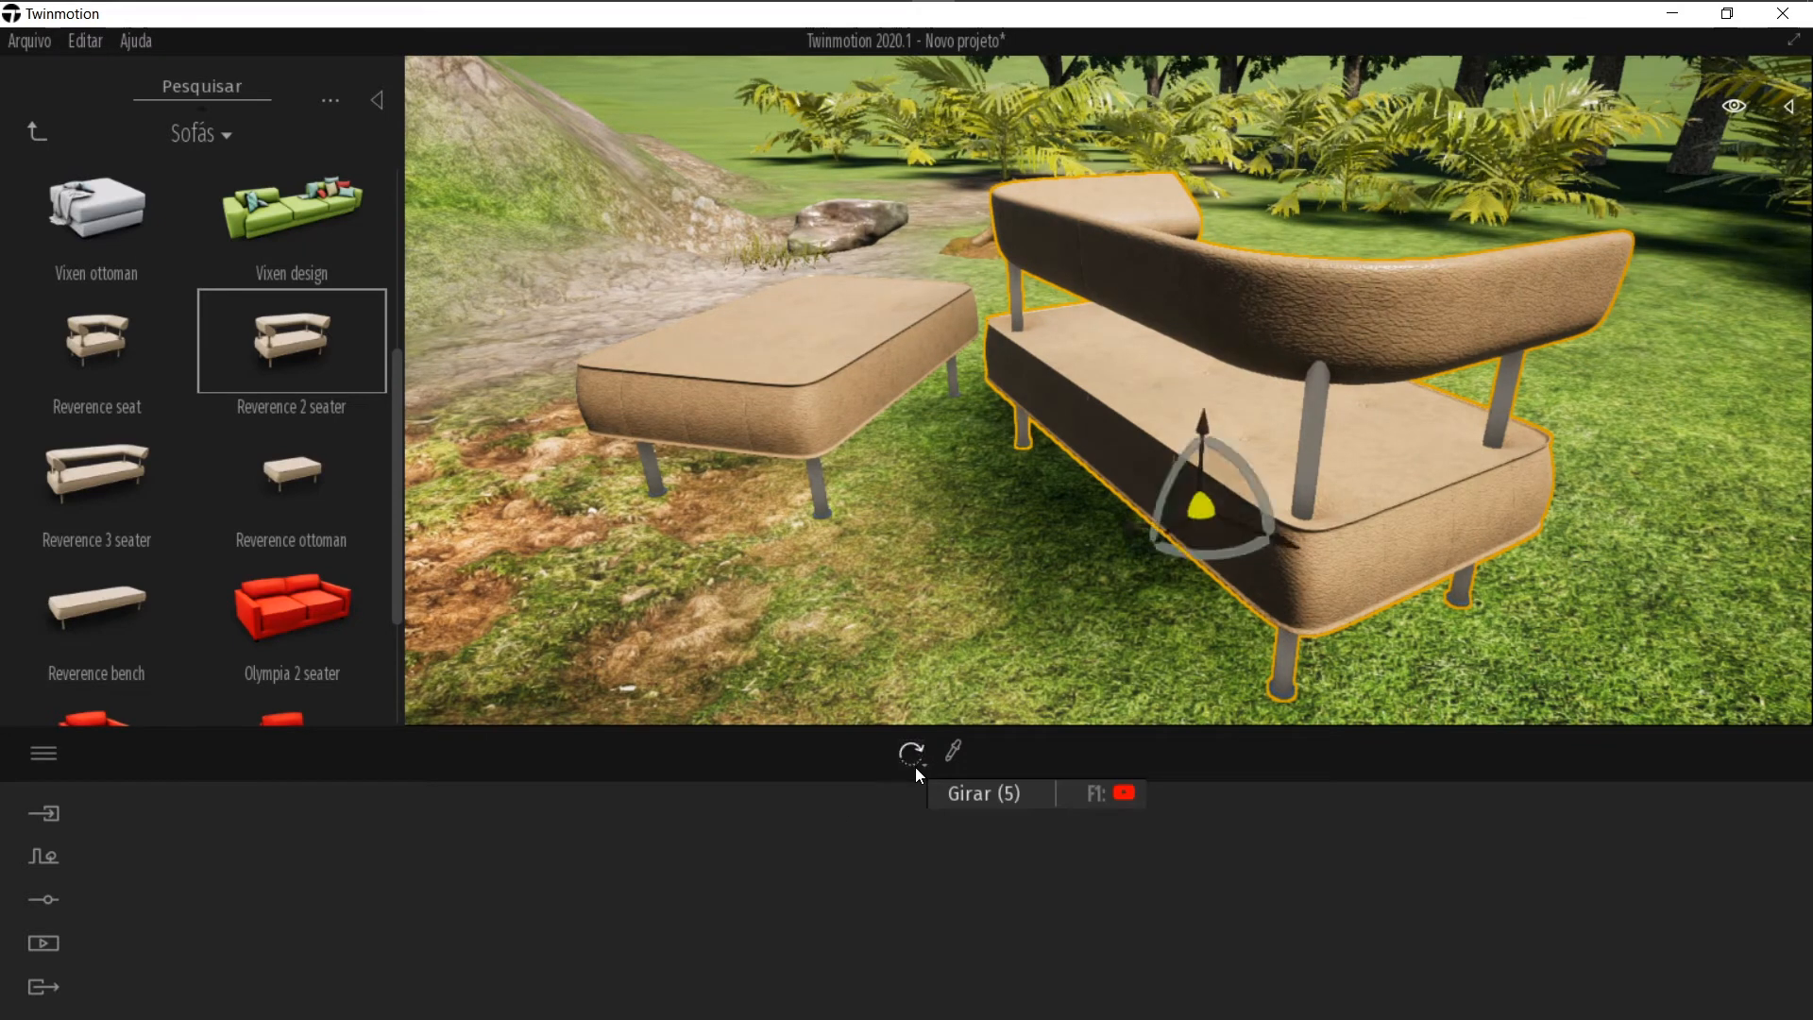
left_click(915, 767)
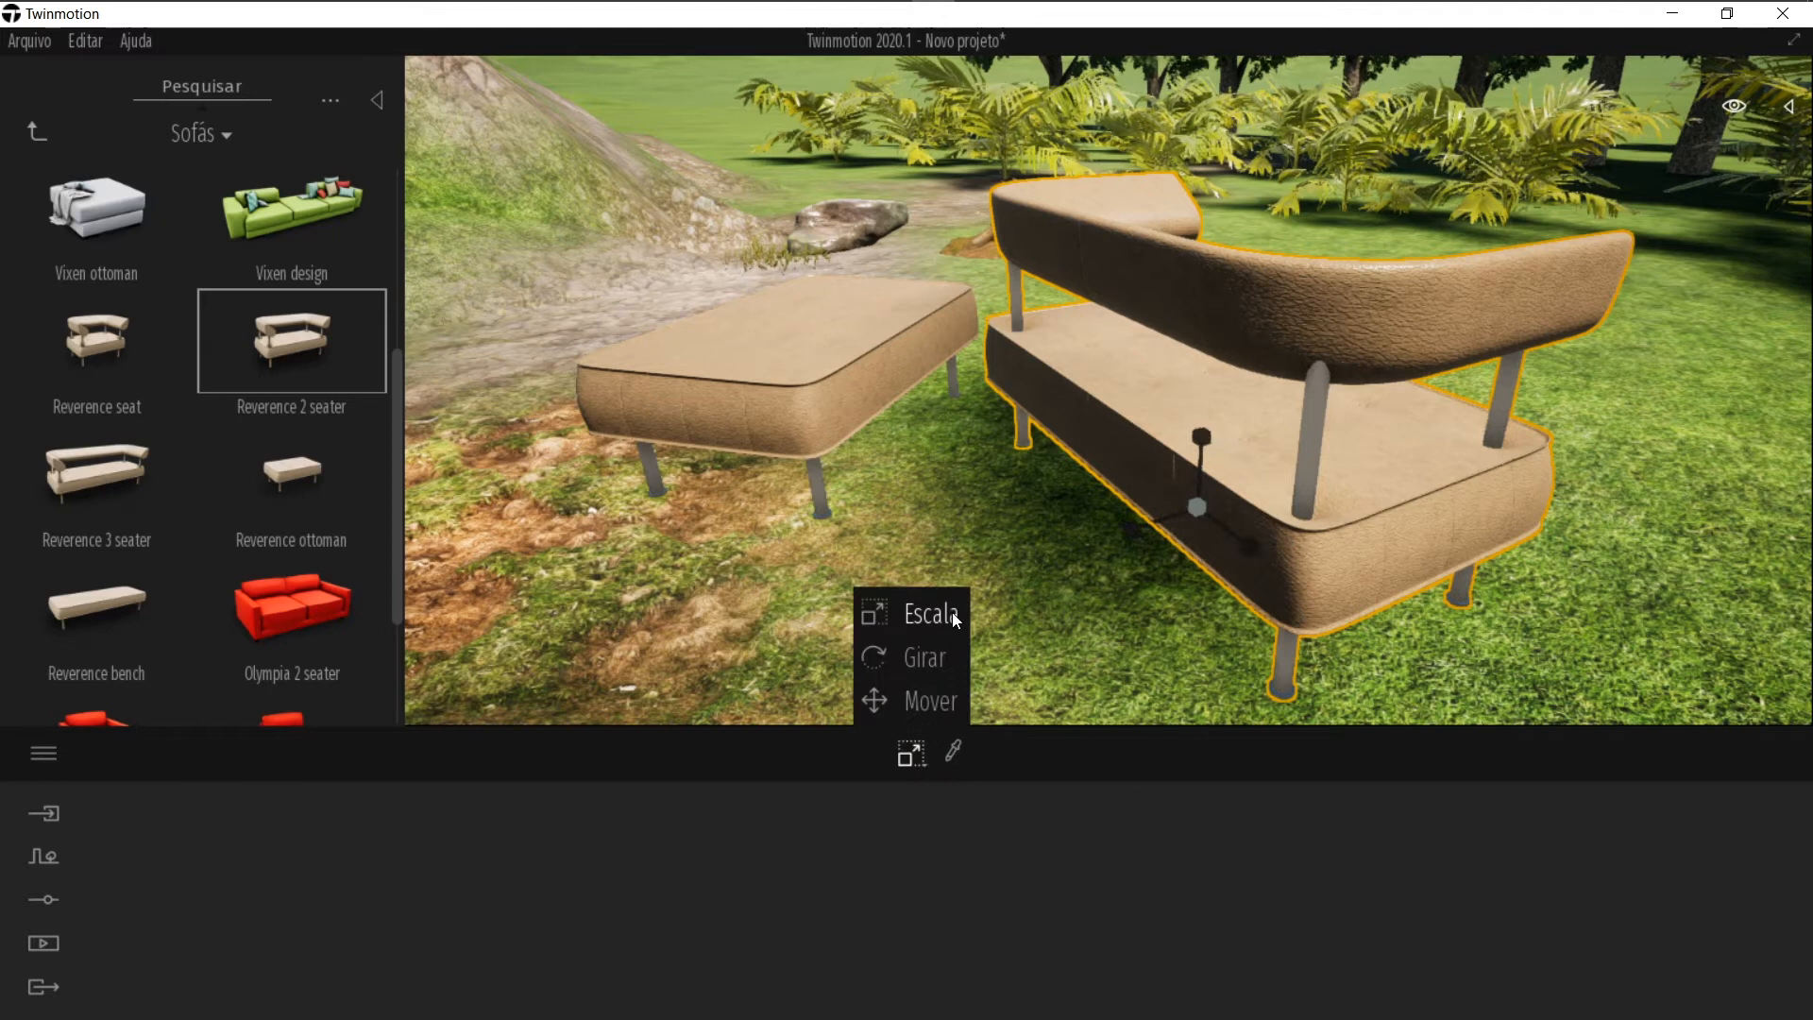
left_click_drag(1195, 510, 1067, 560)
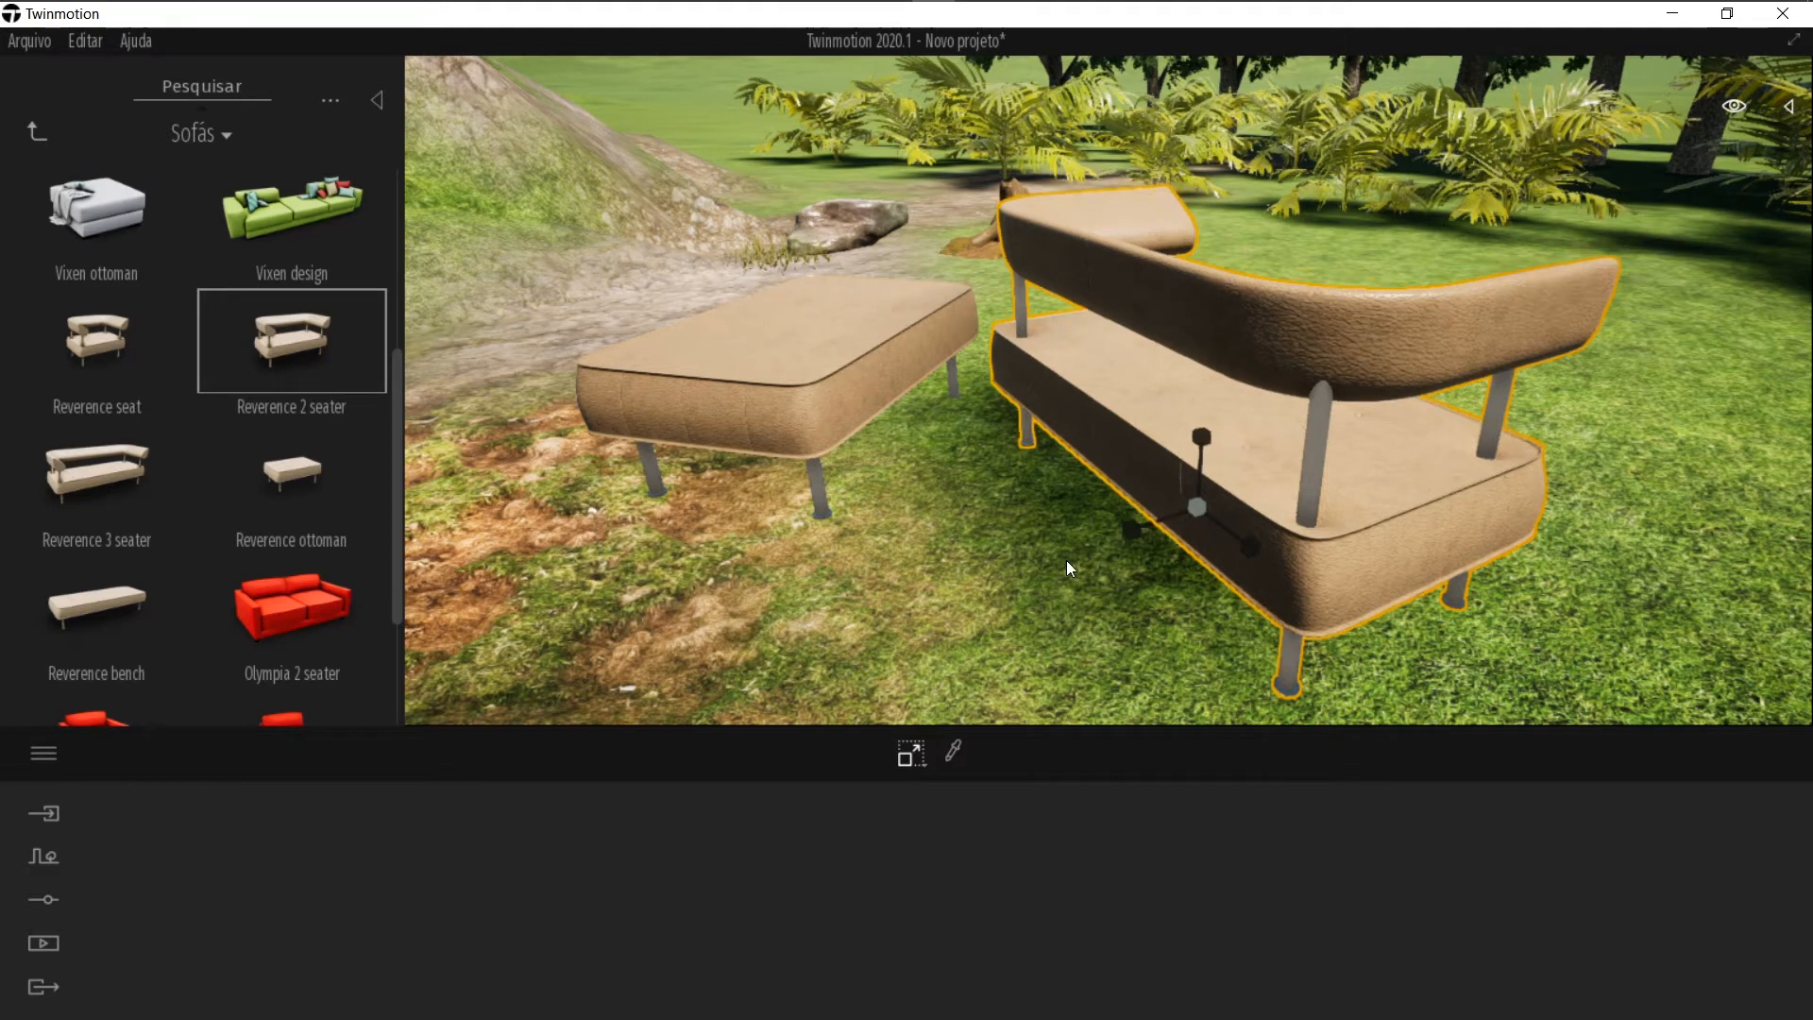
key("ctrl+z")
key("ctrl+z")
key("ctrl+z")
key("ctrl+z")
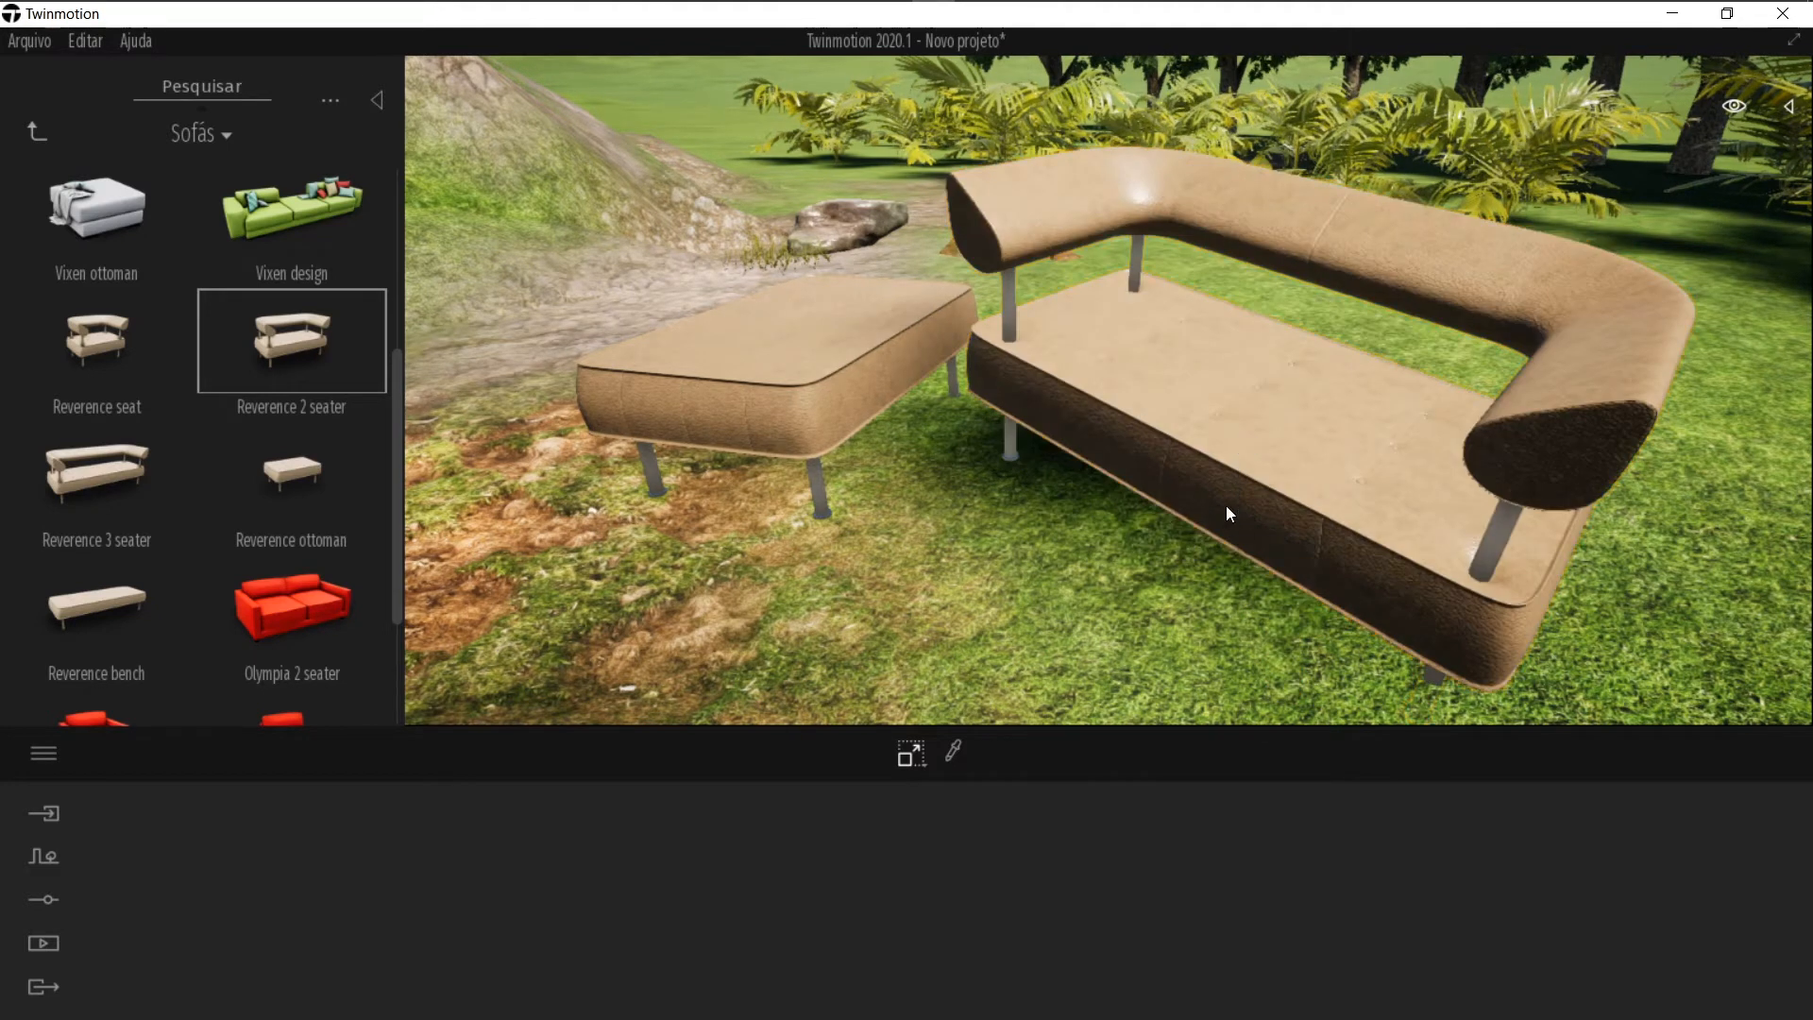
Step: Rotate the Reverence 2 seater sofa to turn it toward the ottoman
left_click(1247, 493)
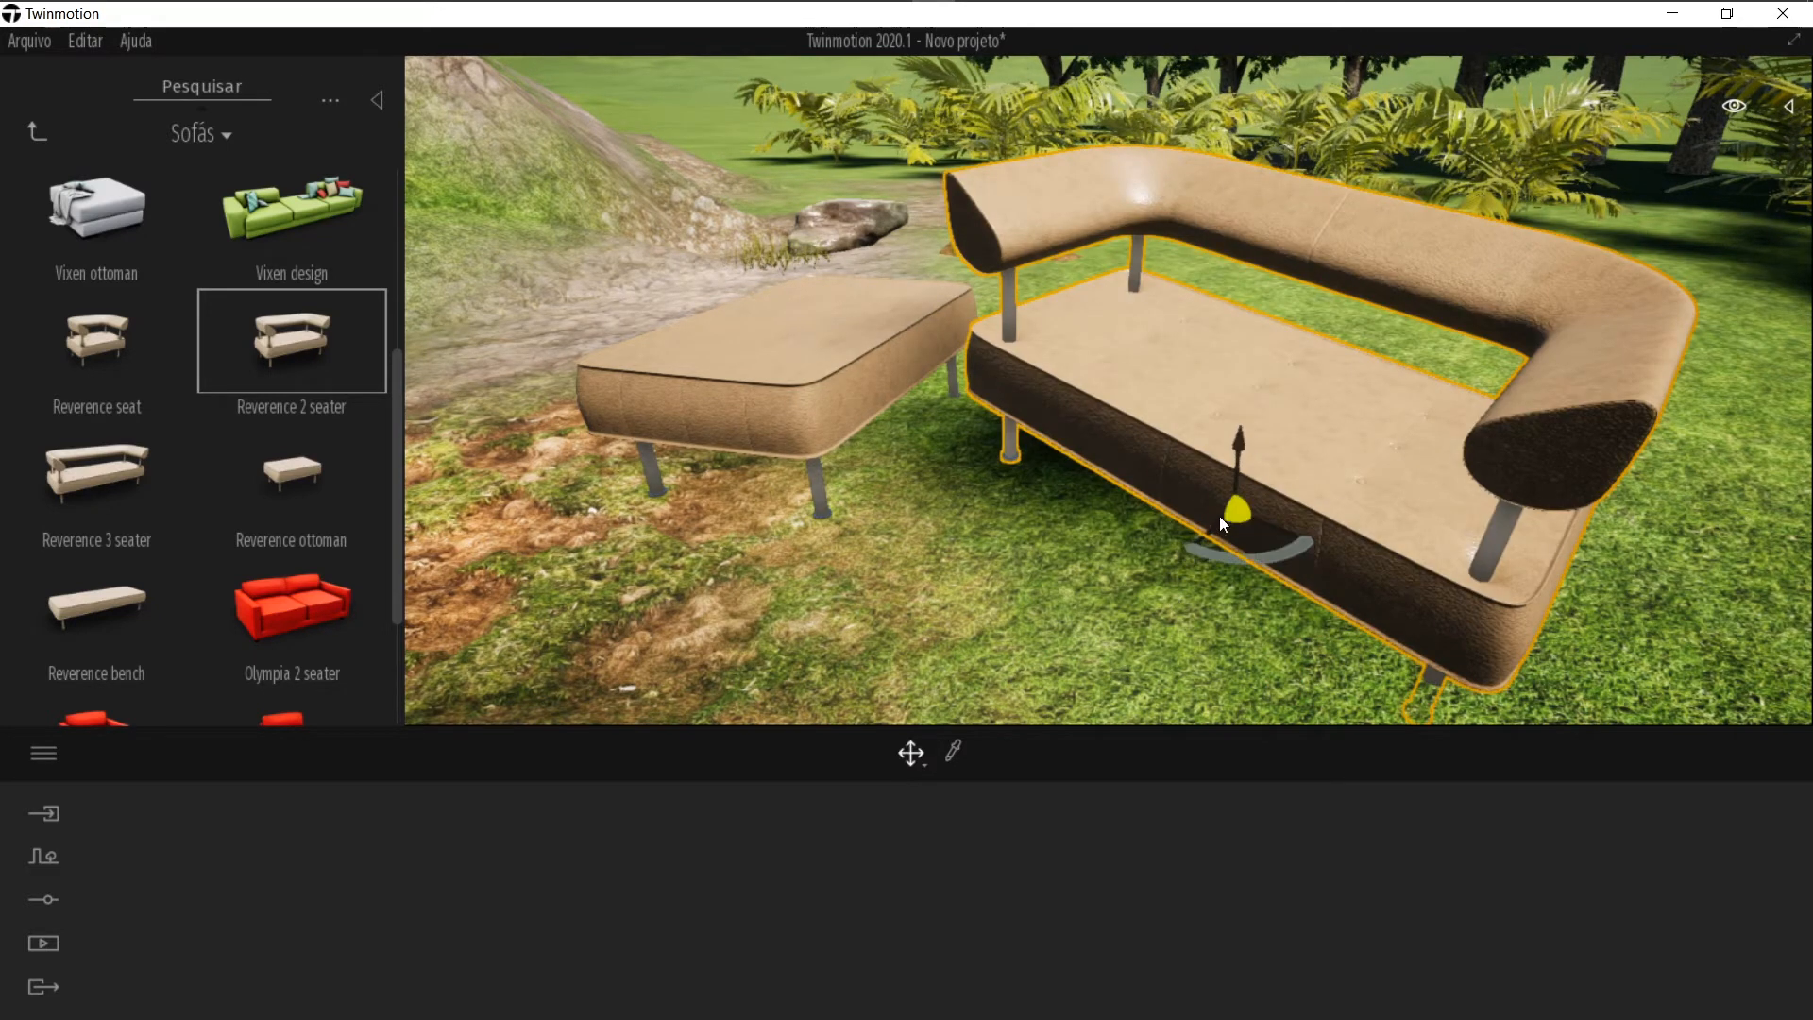
key("space")
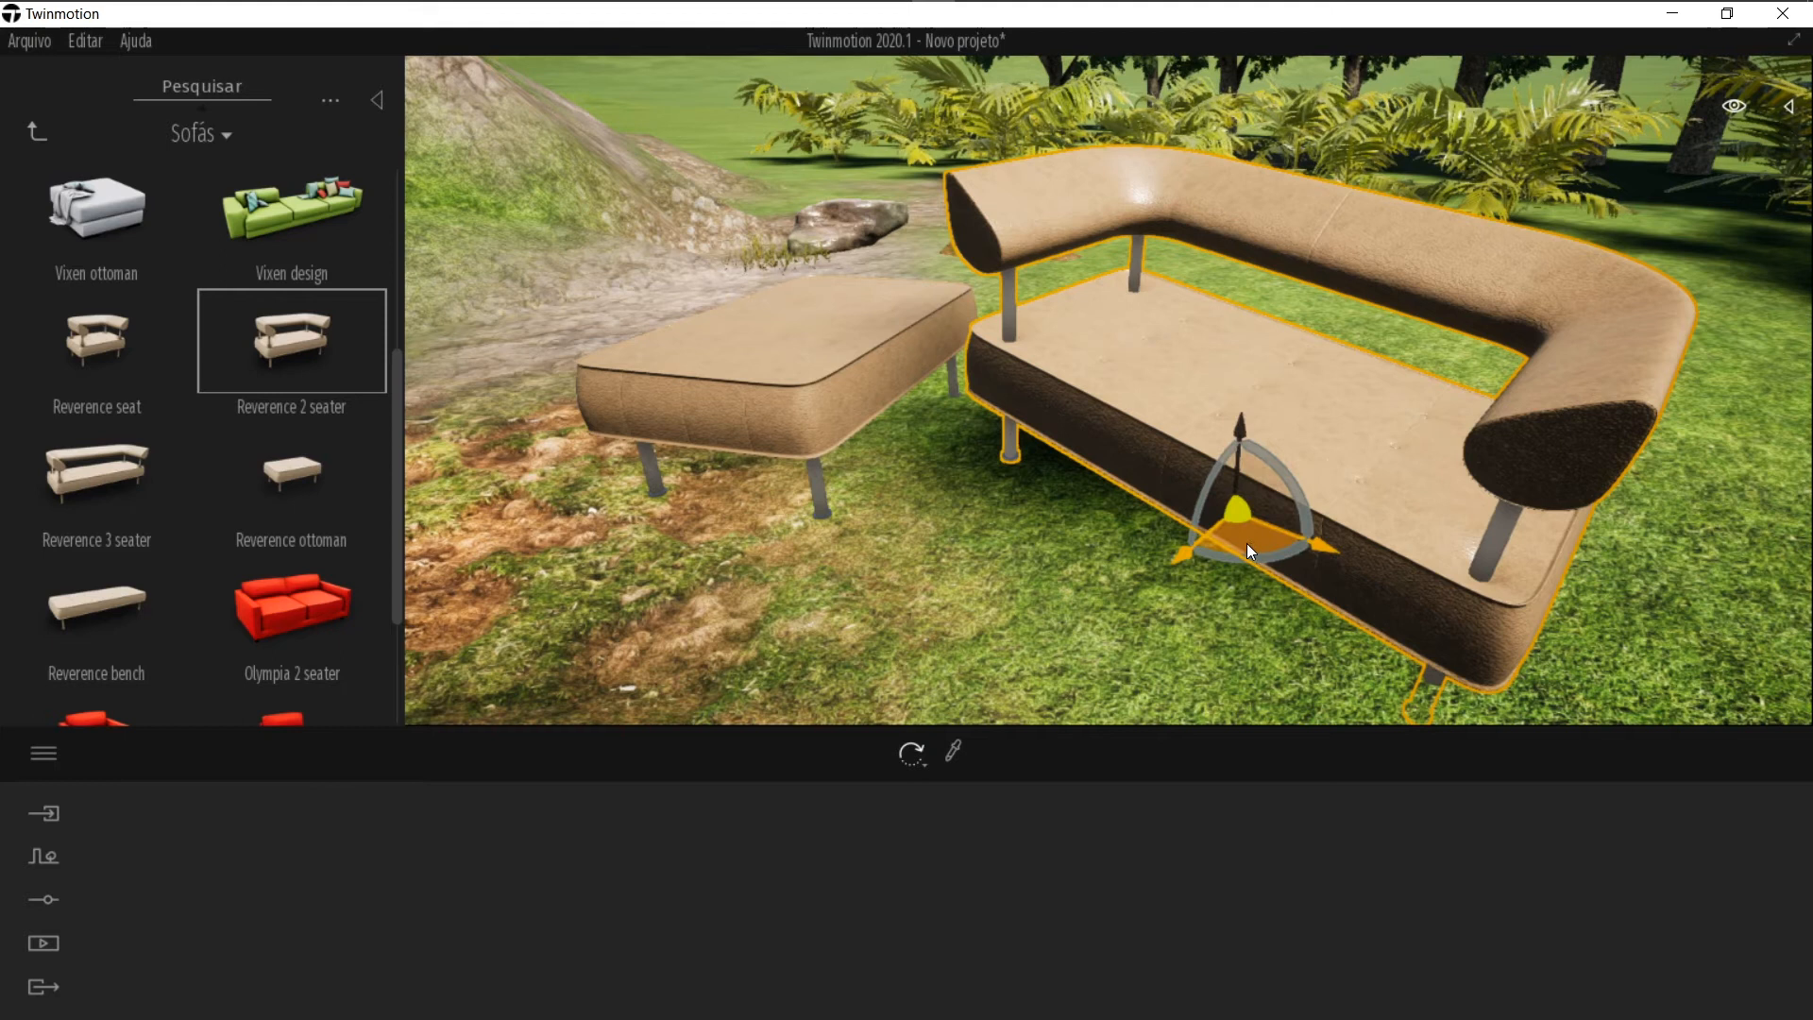
left_click_drag(1215, 490, 1389, 546)
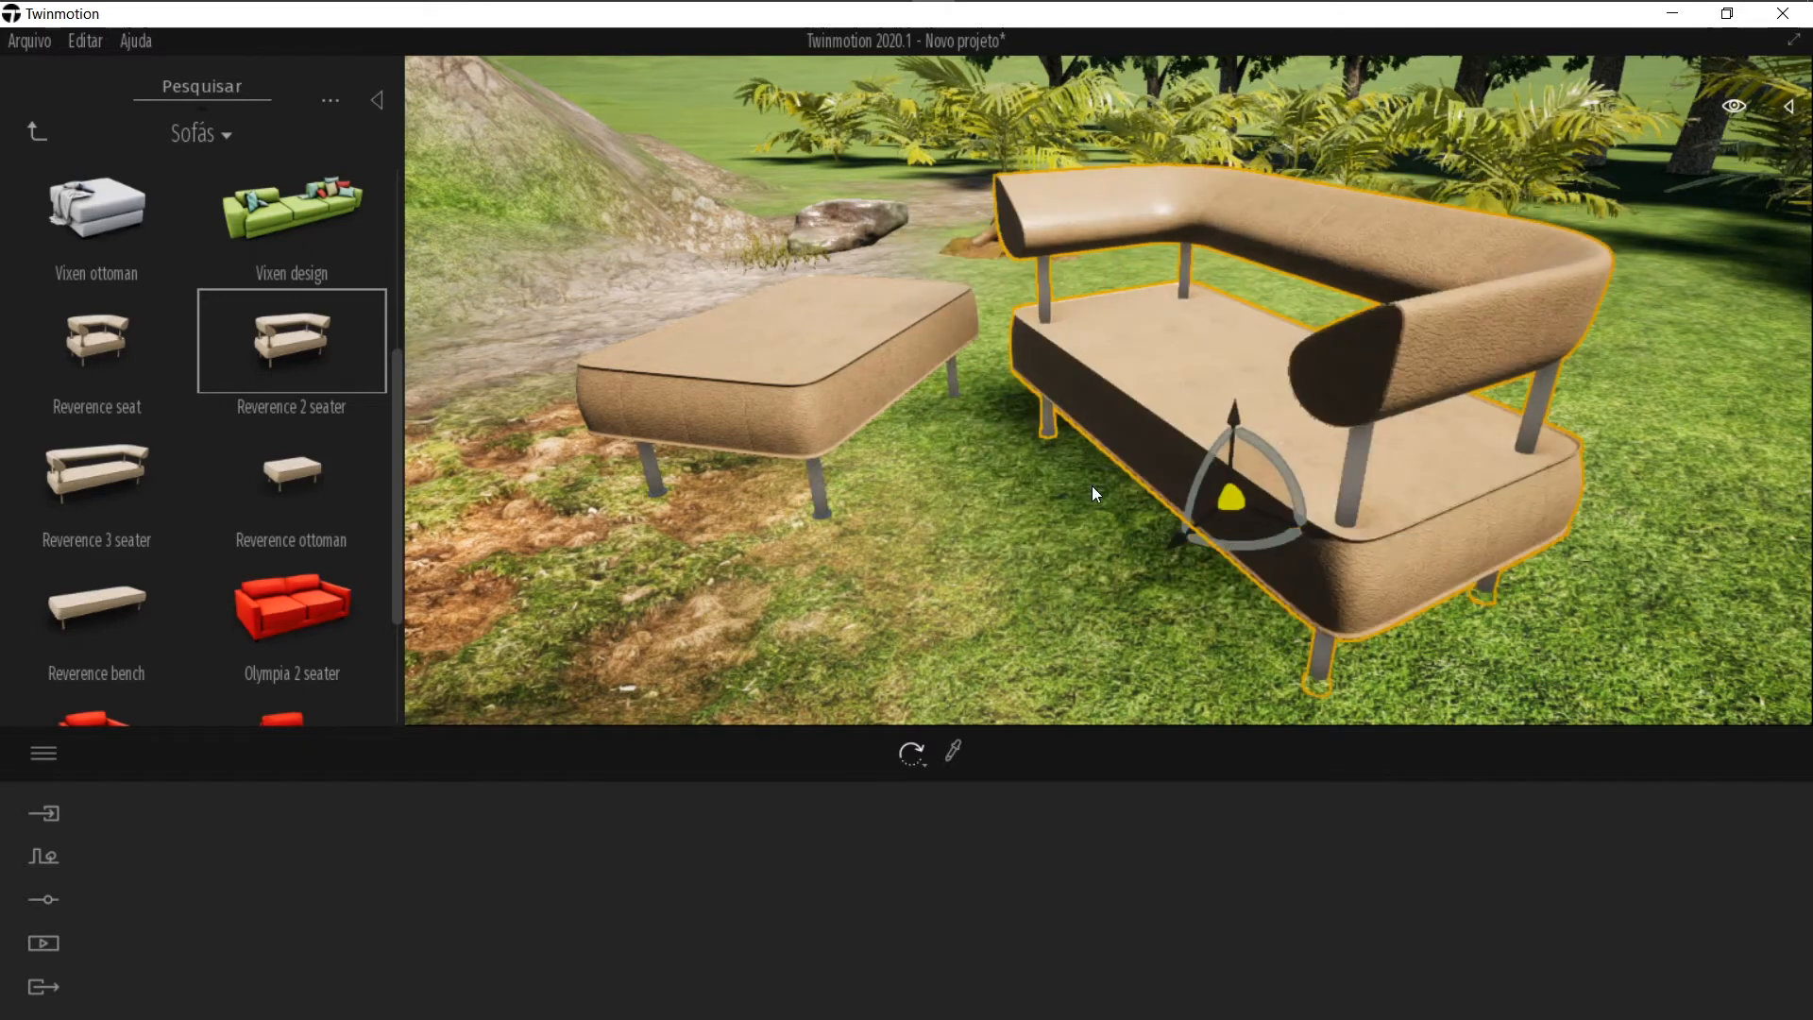
Step: Open Casa, Lâmpadas and place a Dome lamp on the ground beside the ottoman
left_click(987, 746)
mouse_move(1016, 530)
right_mouse_down()
mouse_move(964, 509)
mouse_move(1030, 512)
right_mouse_up()
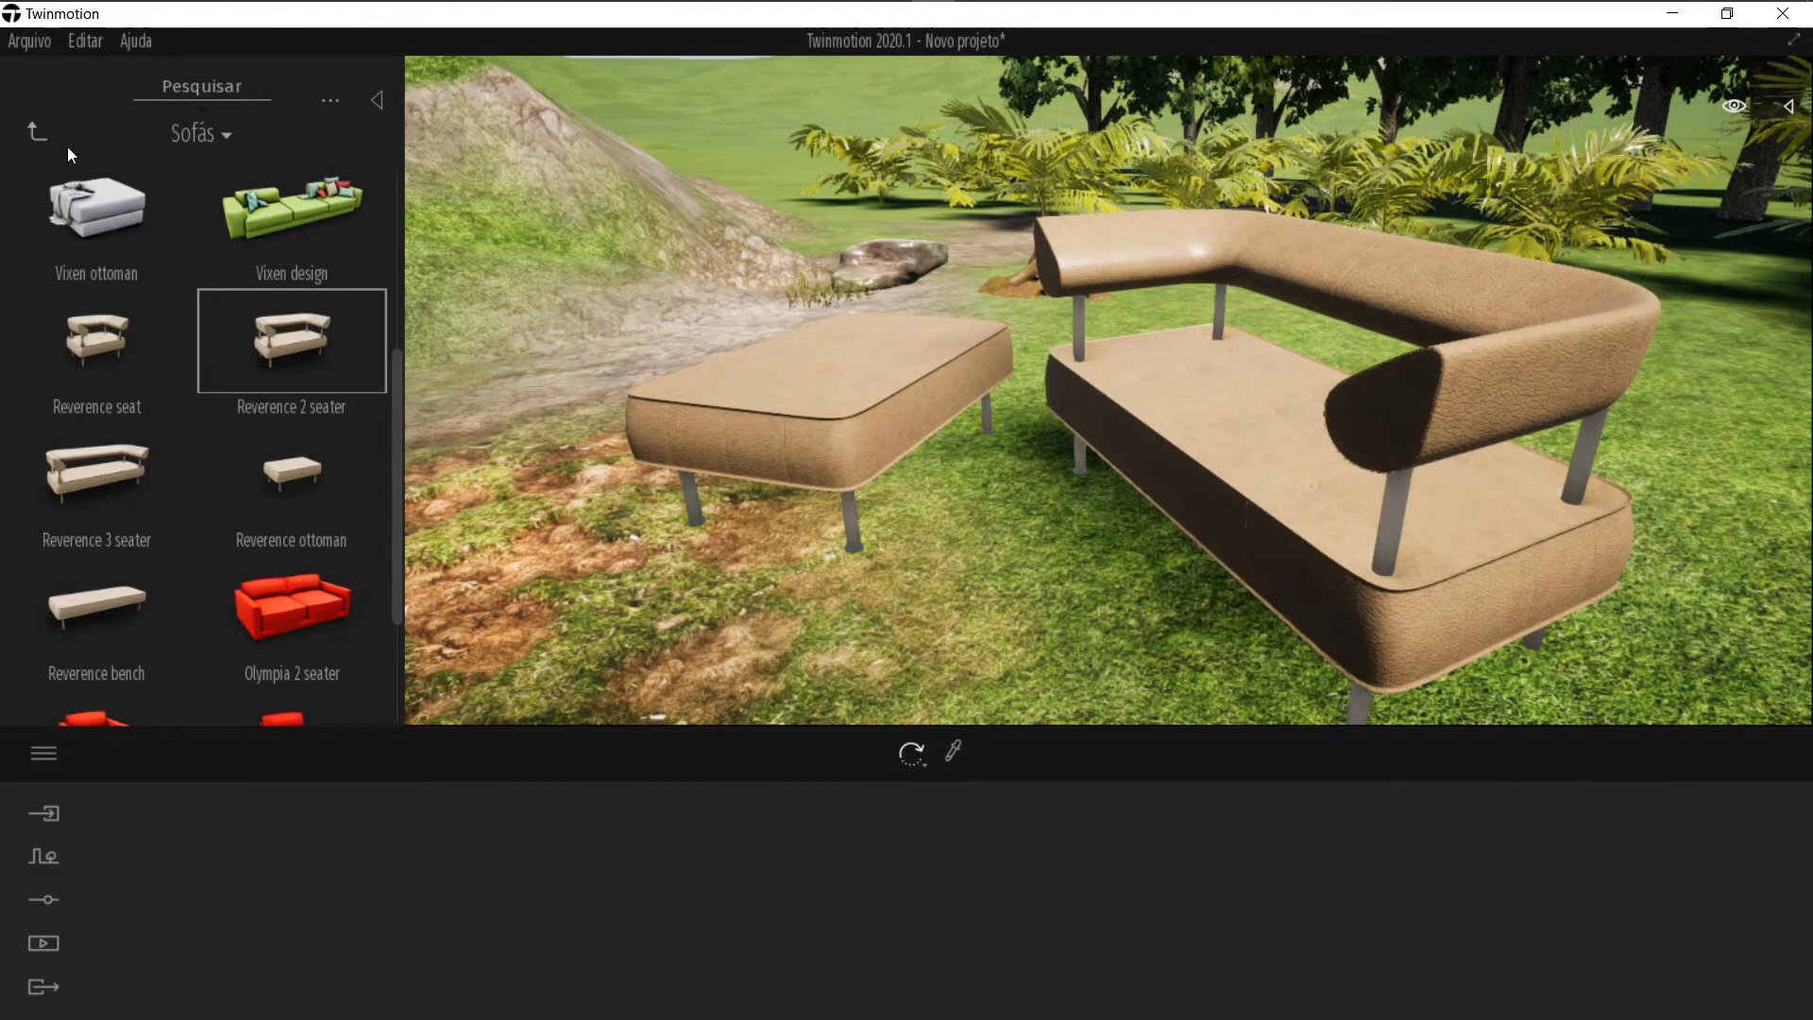
left_click(36, 133)
left_click(100, 368)
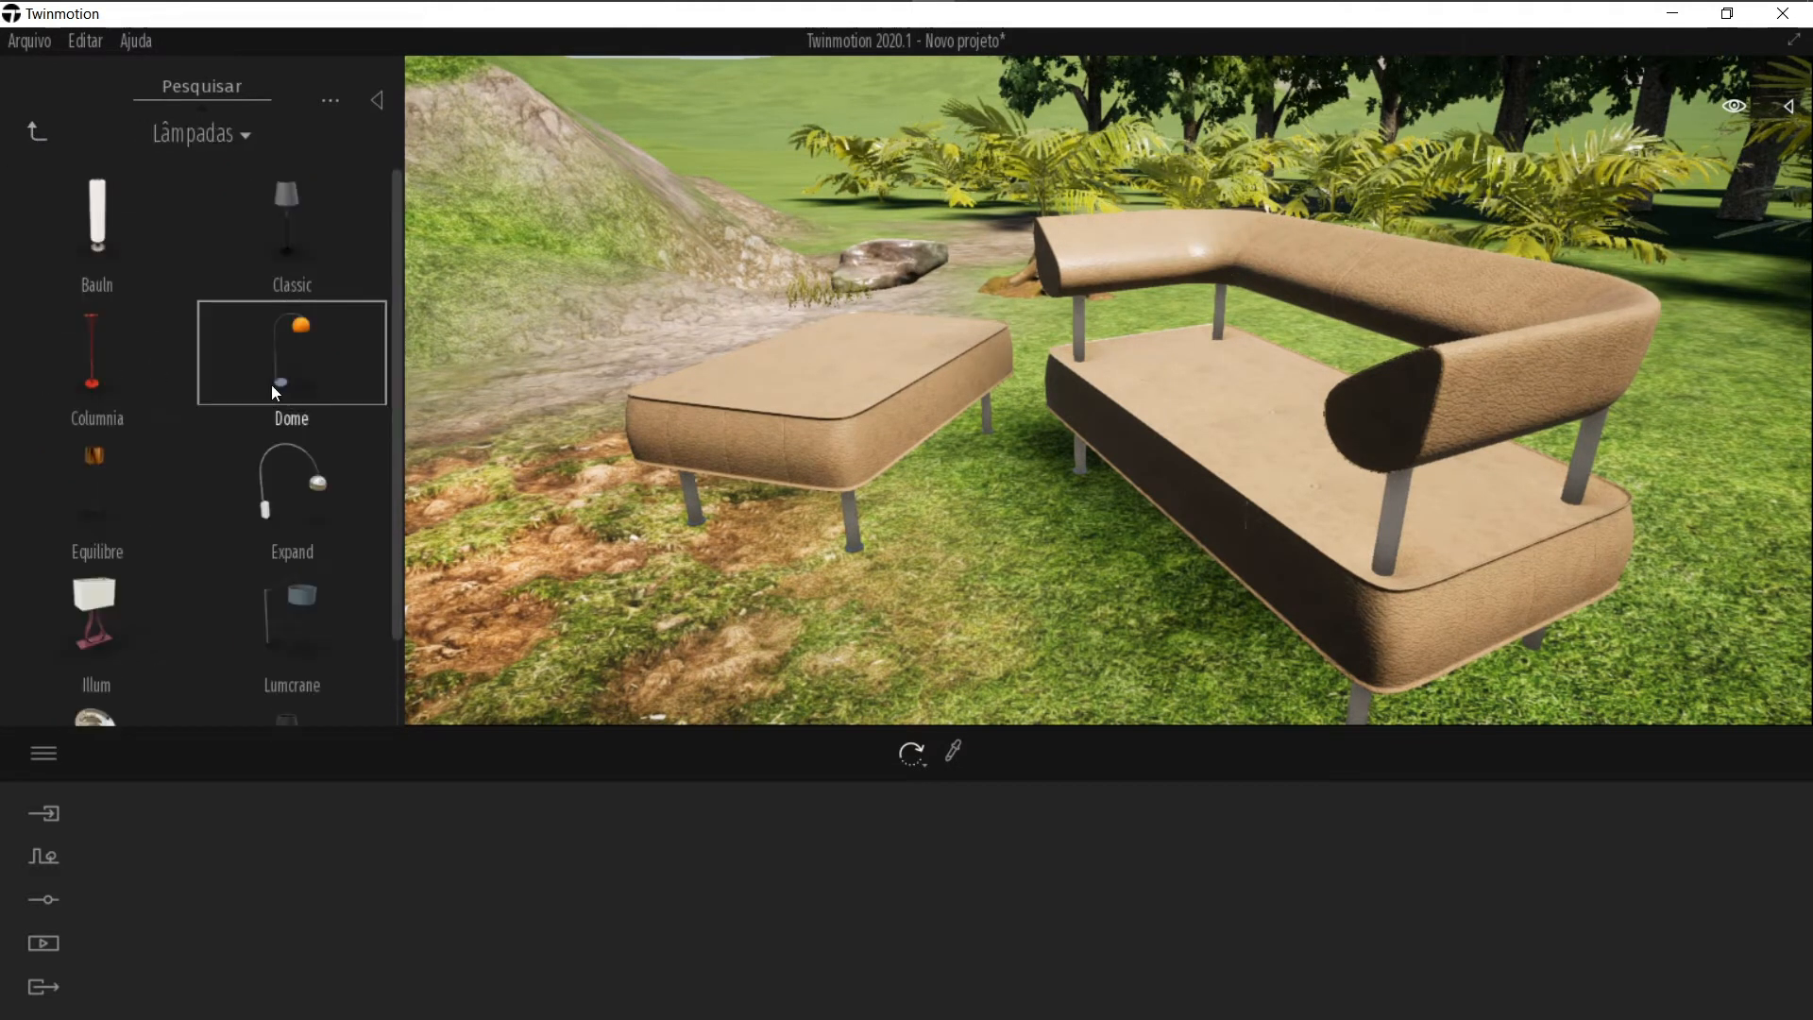
left_click_drag(344, 405, 647, 573)
left_click(655, 636)
scroll(656, 636, "down", 5)
key("Escape")
right_click_drag(870, 566, 886, 538)
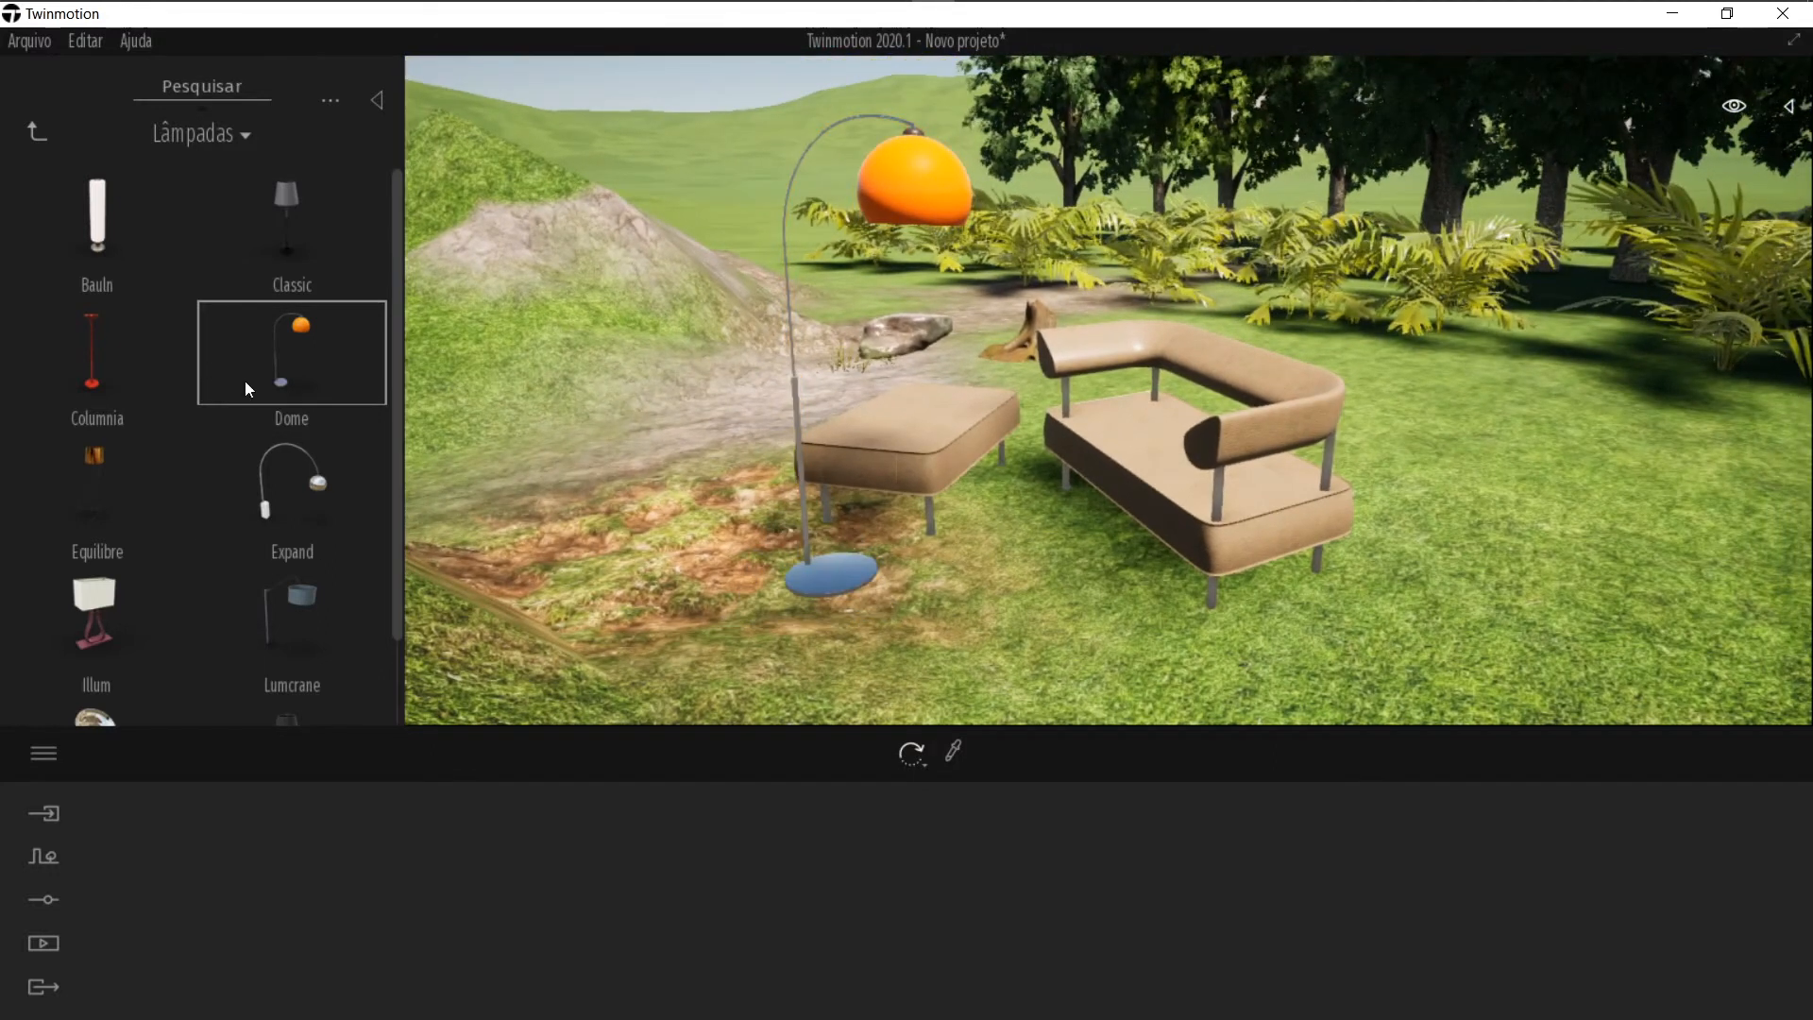
Step: Browse the Cidade library categories Bancos, Estacas, Sinais, Iluminação de rua and Publicidade
left_click(36, 131)
left_click(32, 142)
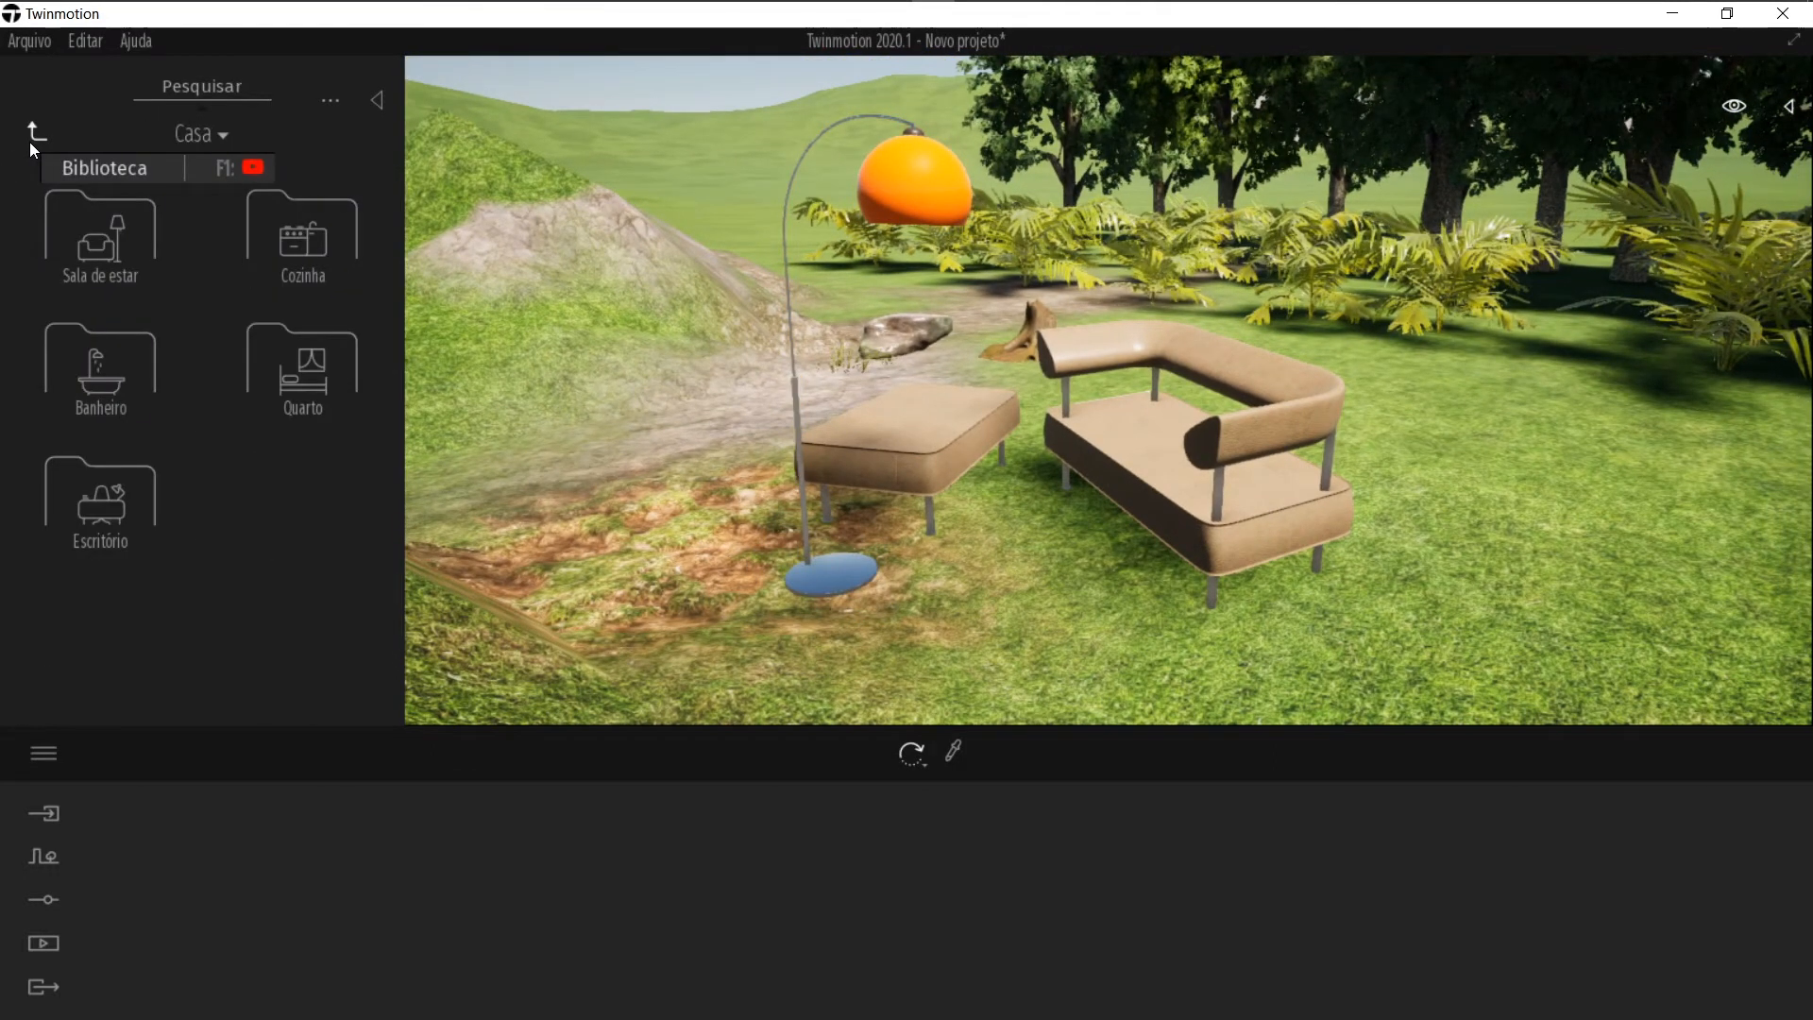
left_click(33, 141)
left_click(305, 265)
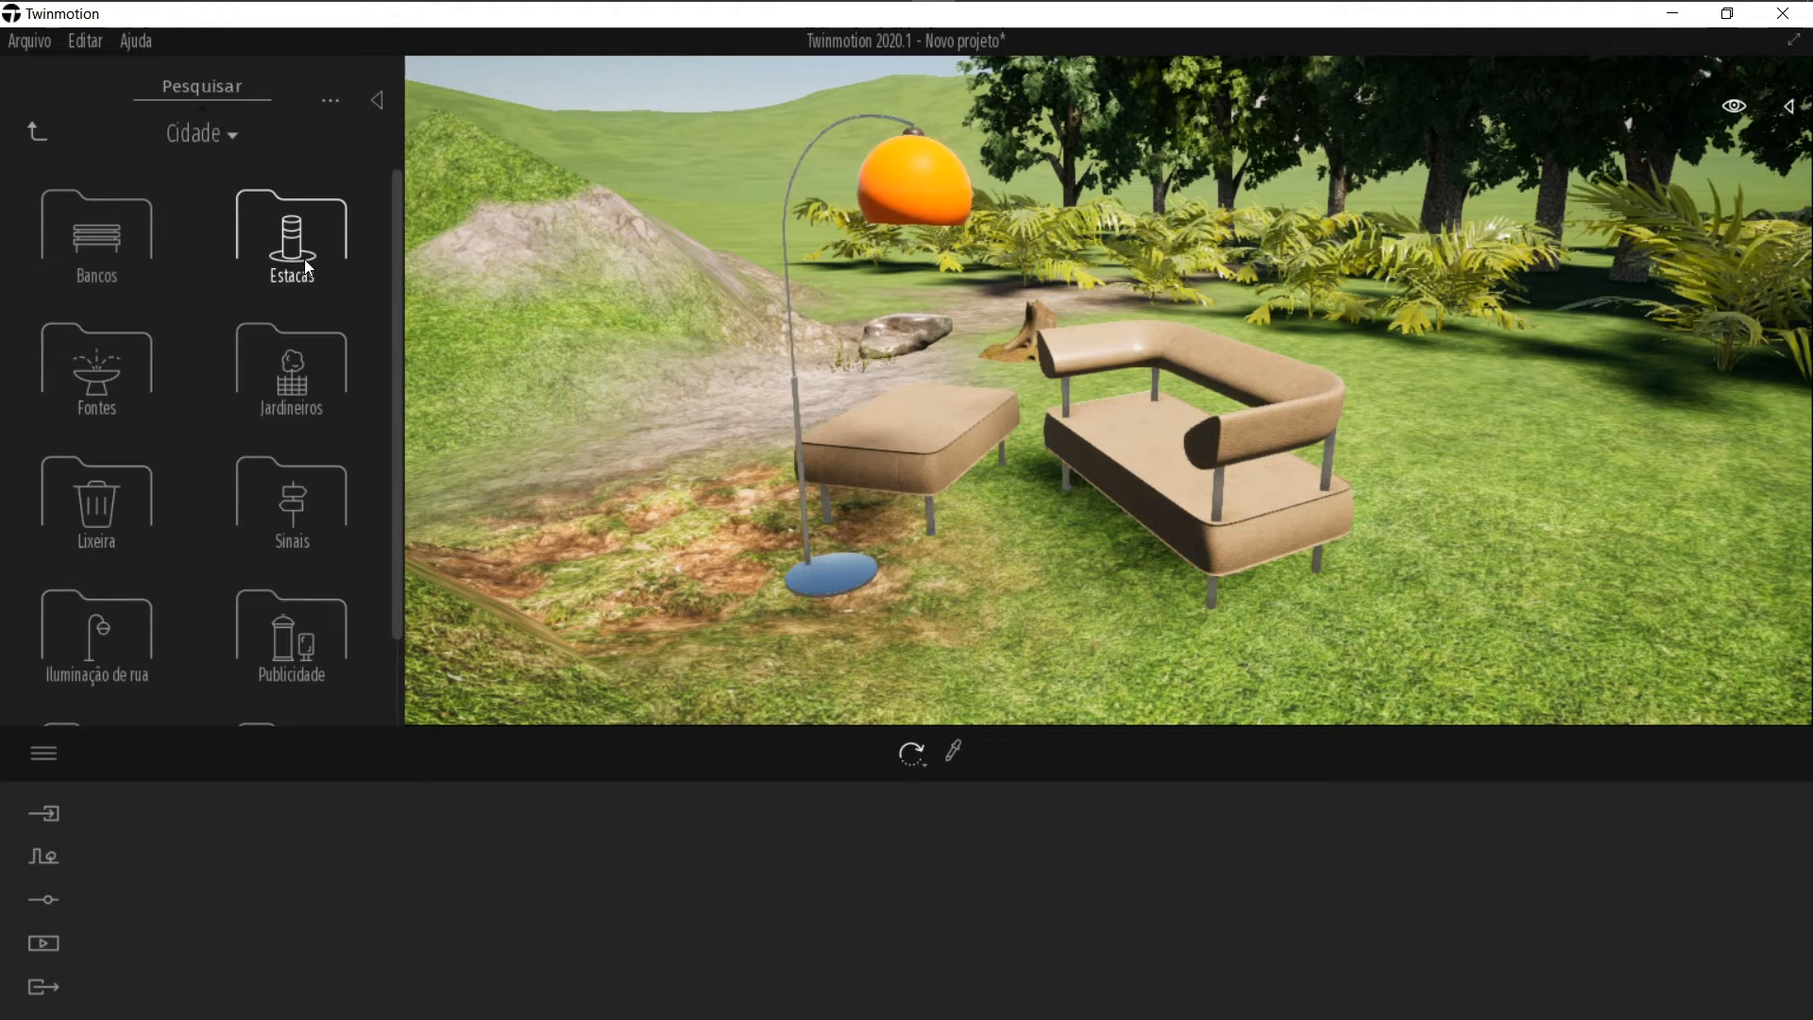
left_click(126, 274)
scroll(77, 388, "down", 3)
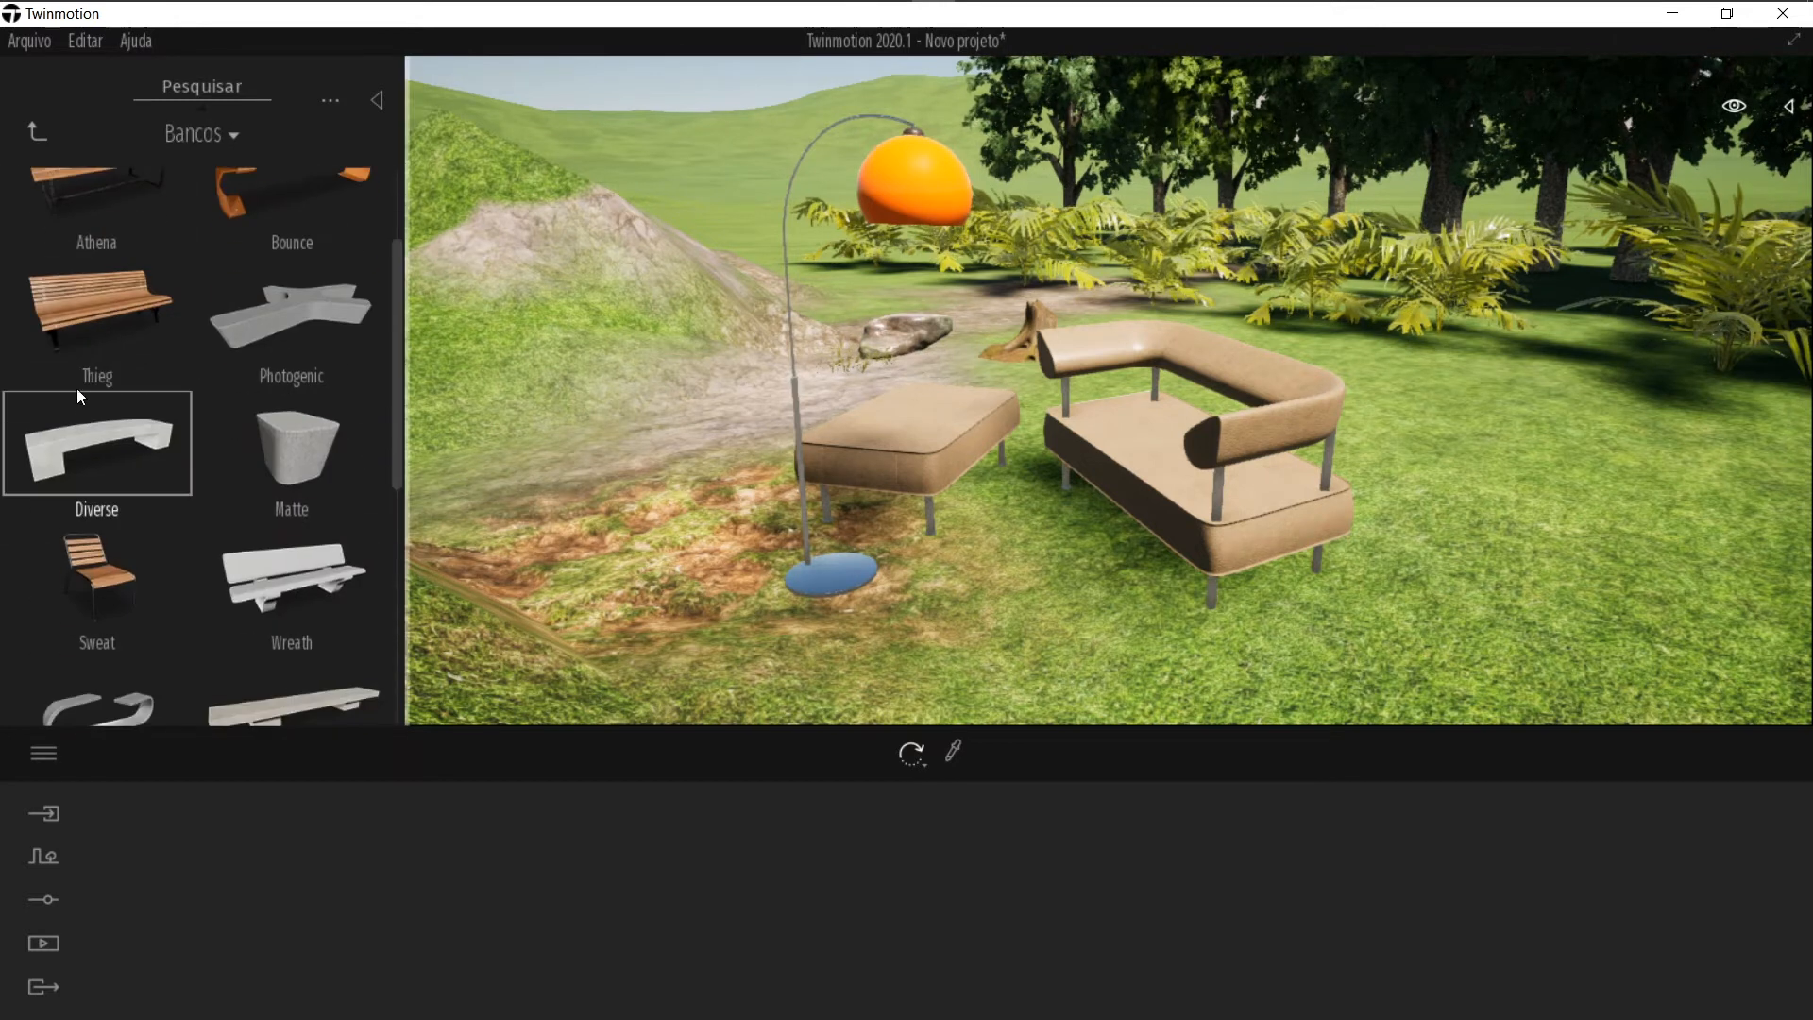
left_click(38, 131)
left_click(279, 265)
scroll(158, 519, "down", 3)
scroll(143, 491, "up", 2)
scroll(143, 492, "up", 2)
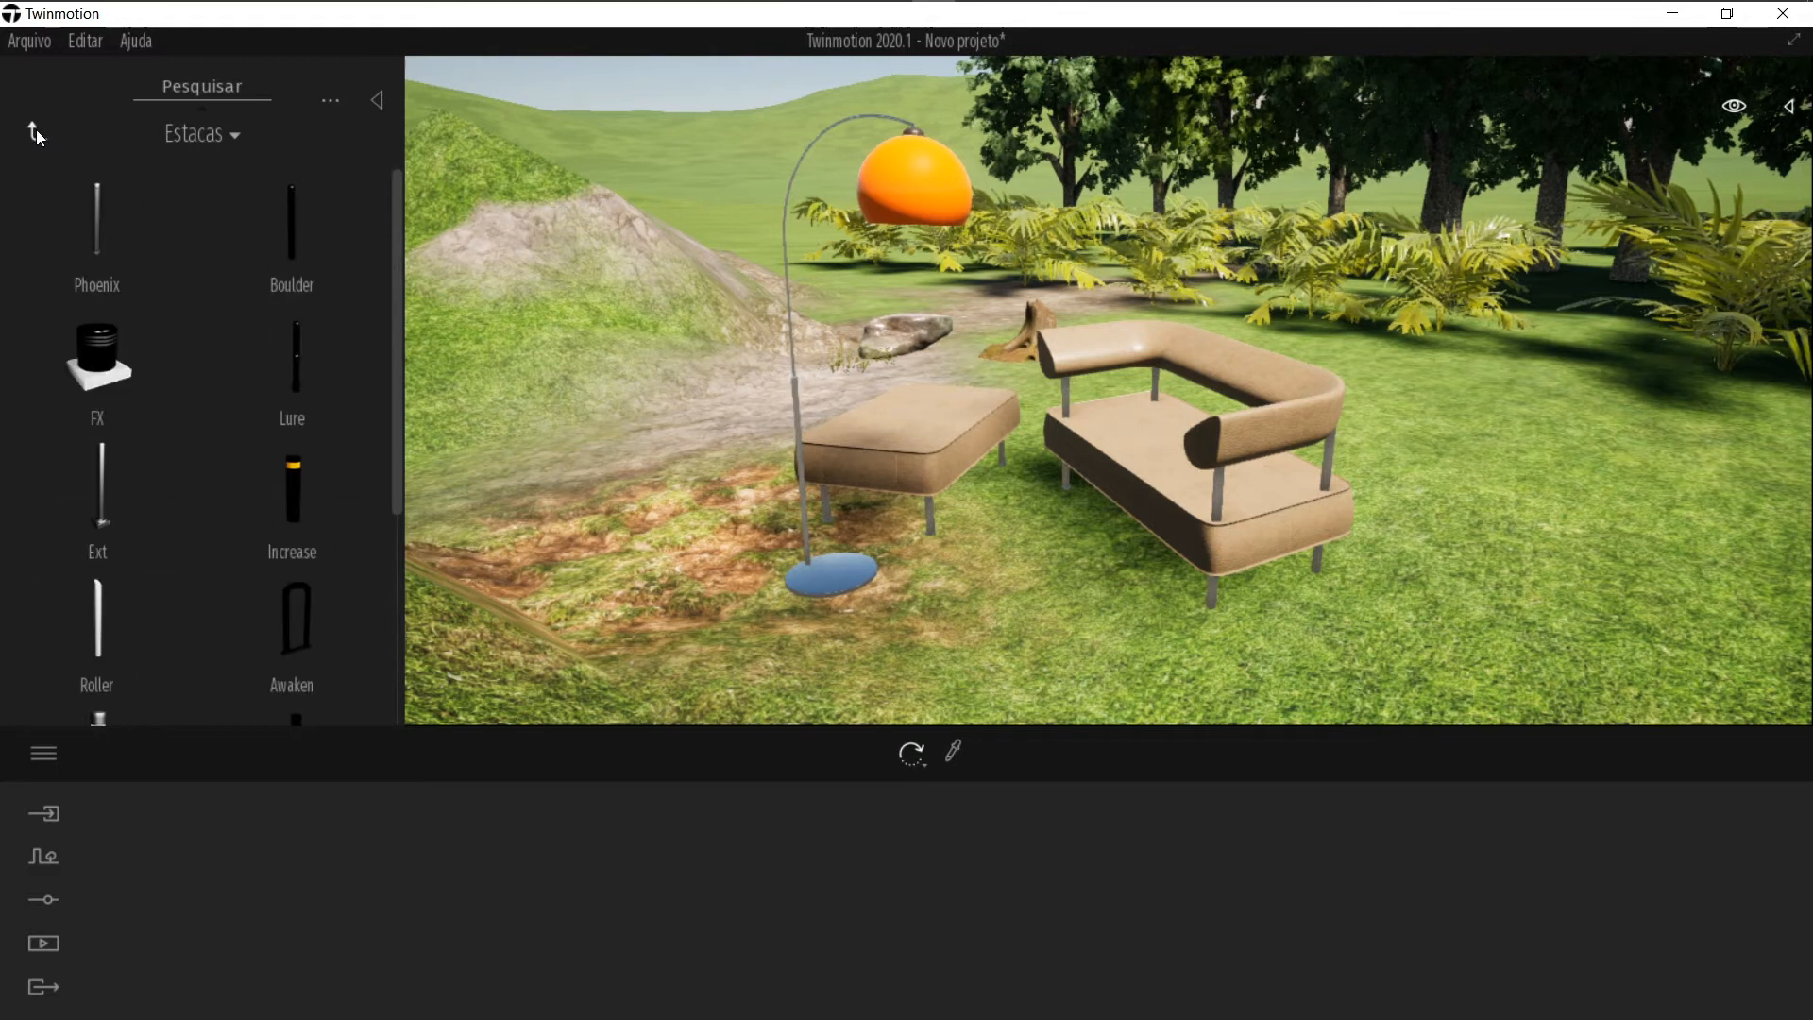
scroll(207, 378, "down", 2)
scroll(152, 491, "down", 2)
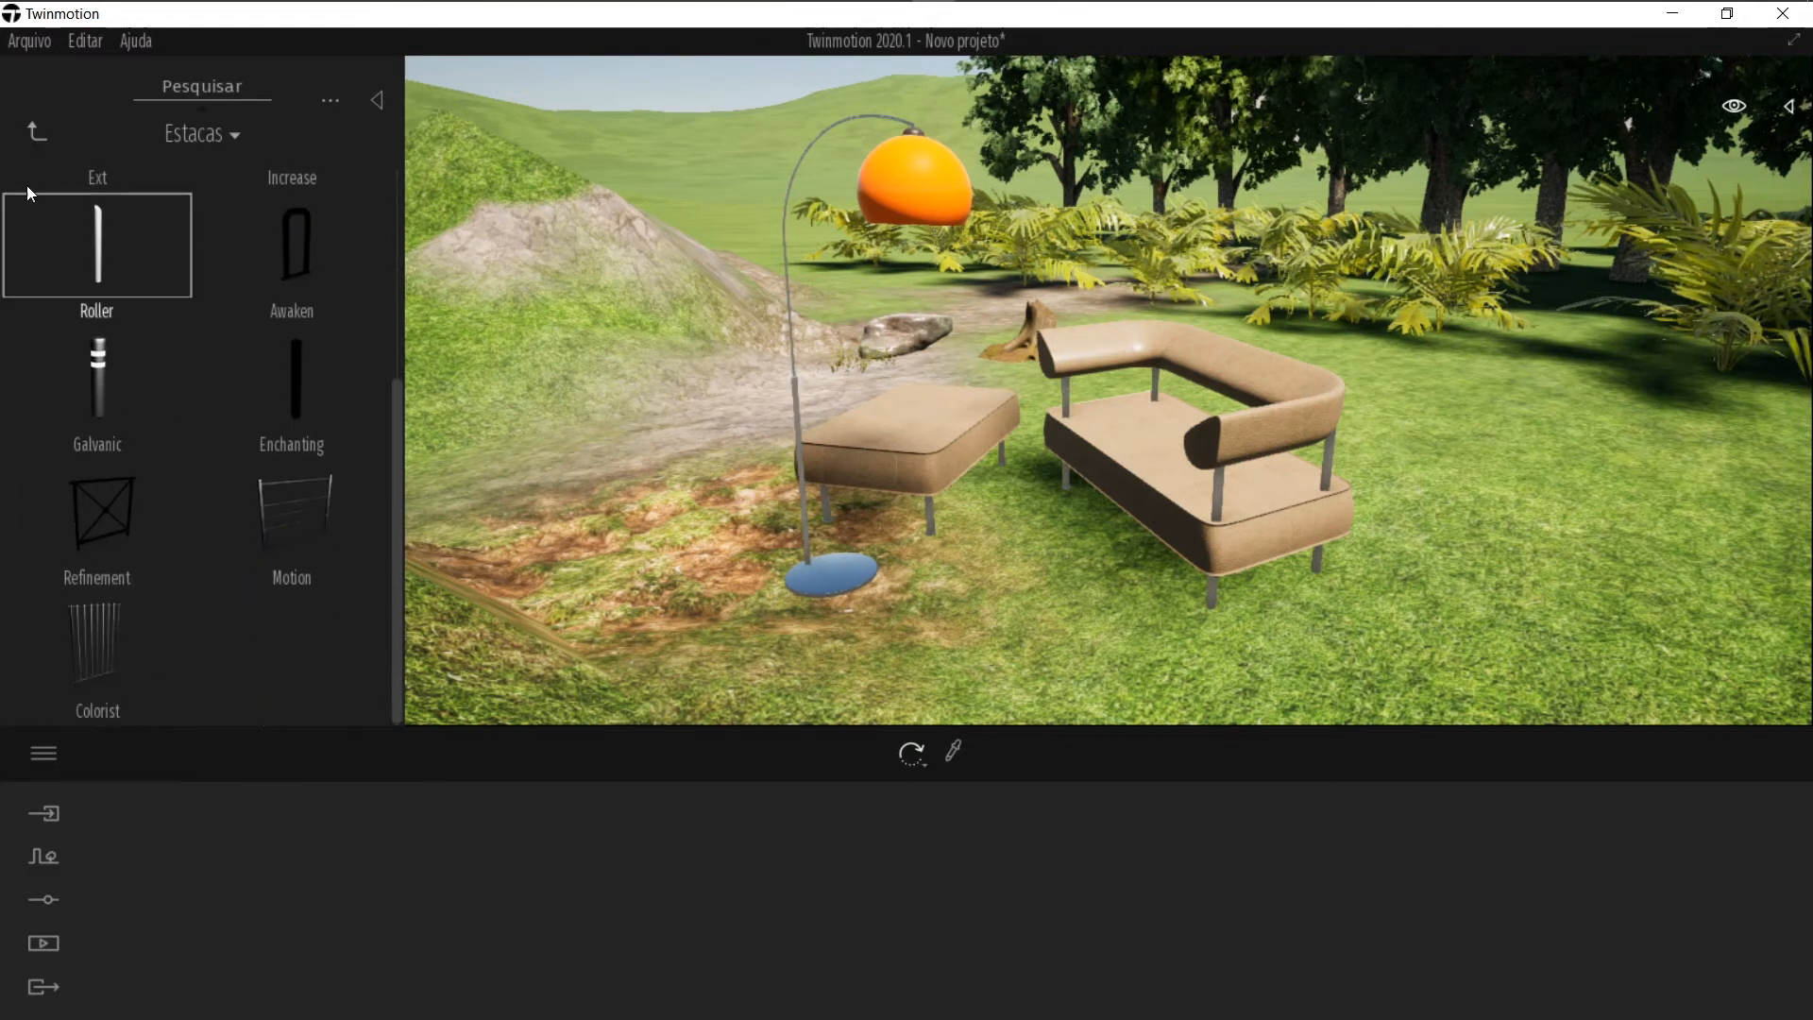
left_click(39, 138)
left_click(258, 415)
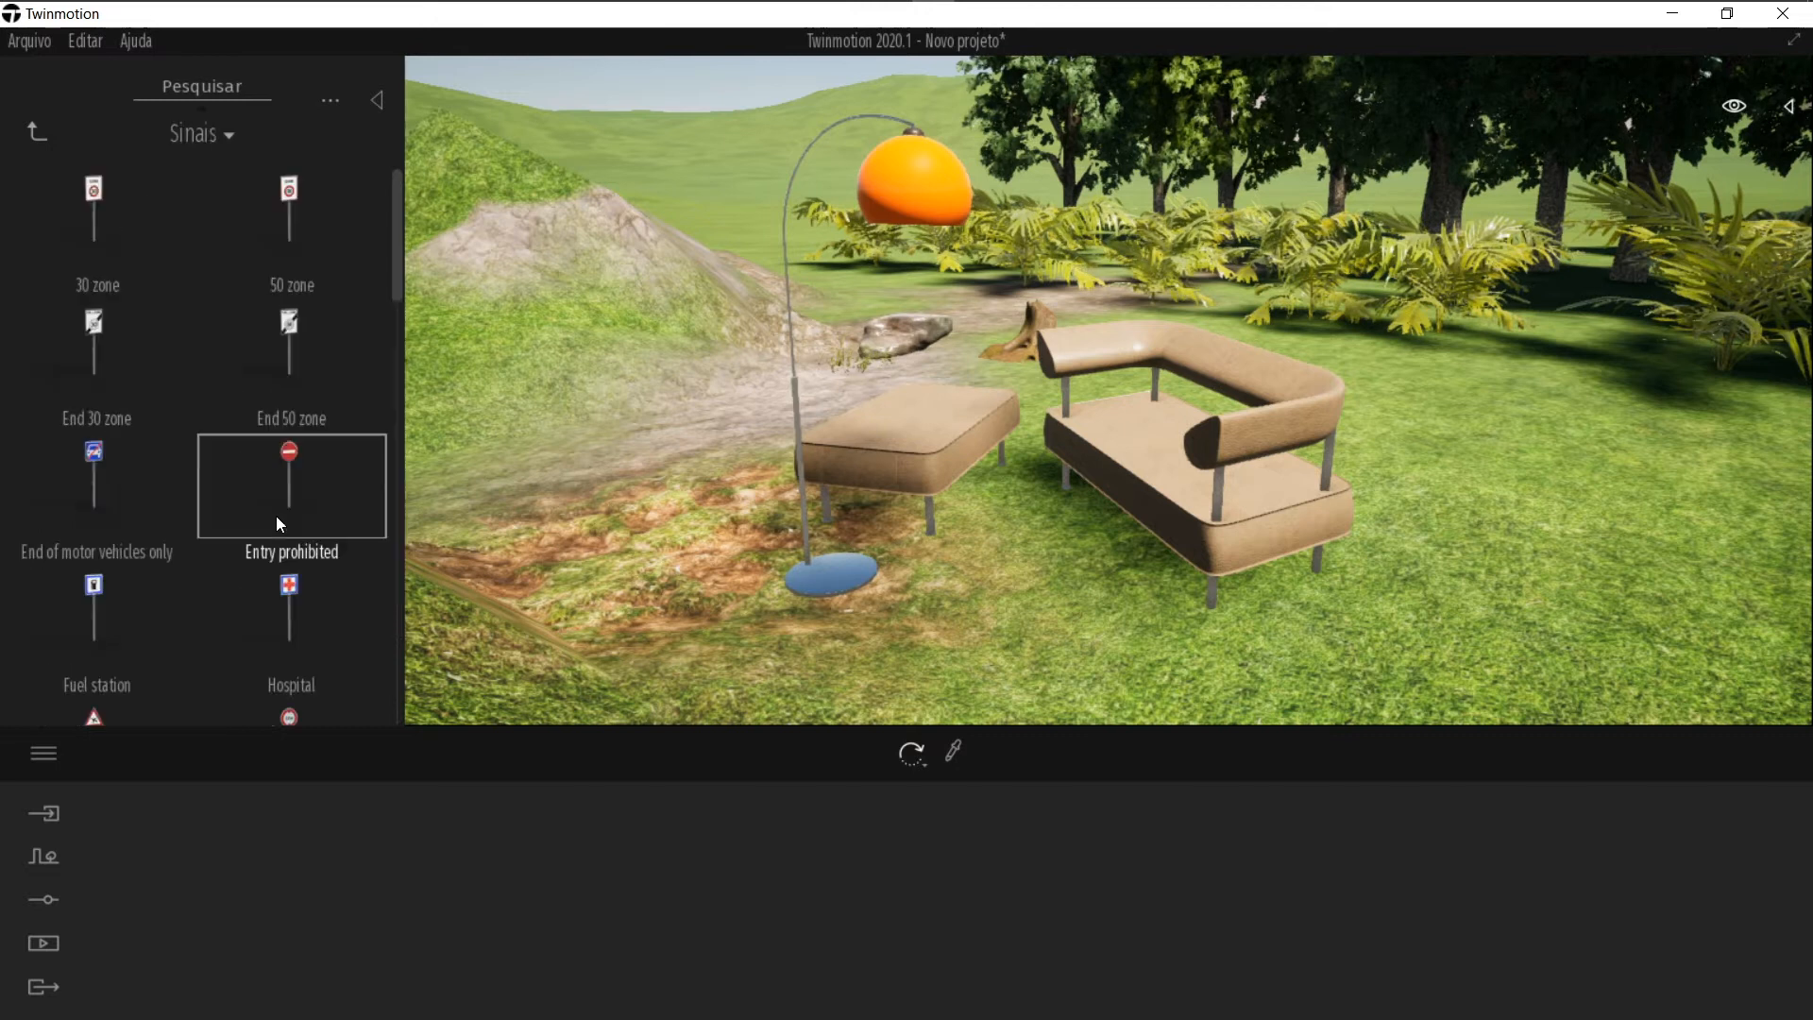
scroll(234, 331, "down", 2)
left_click(35, 132)
scroll(142, 425, "down", 2)
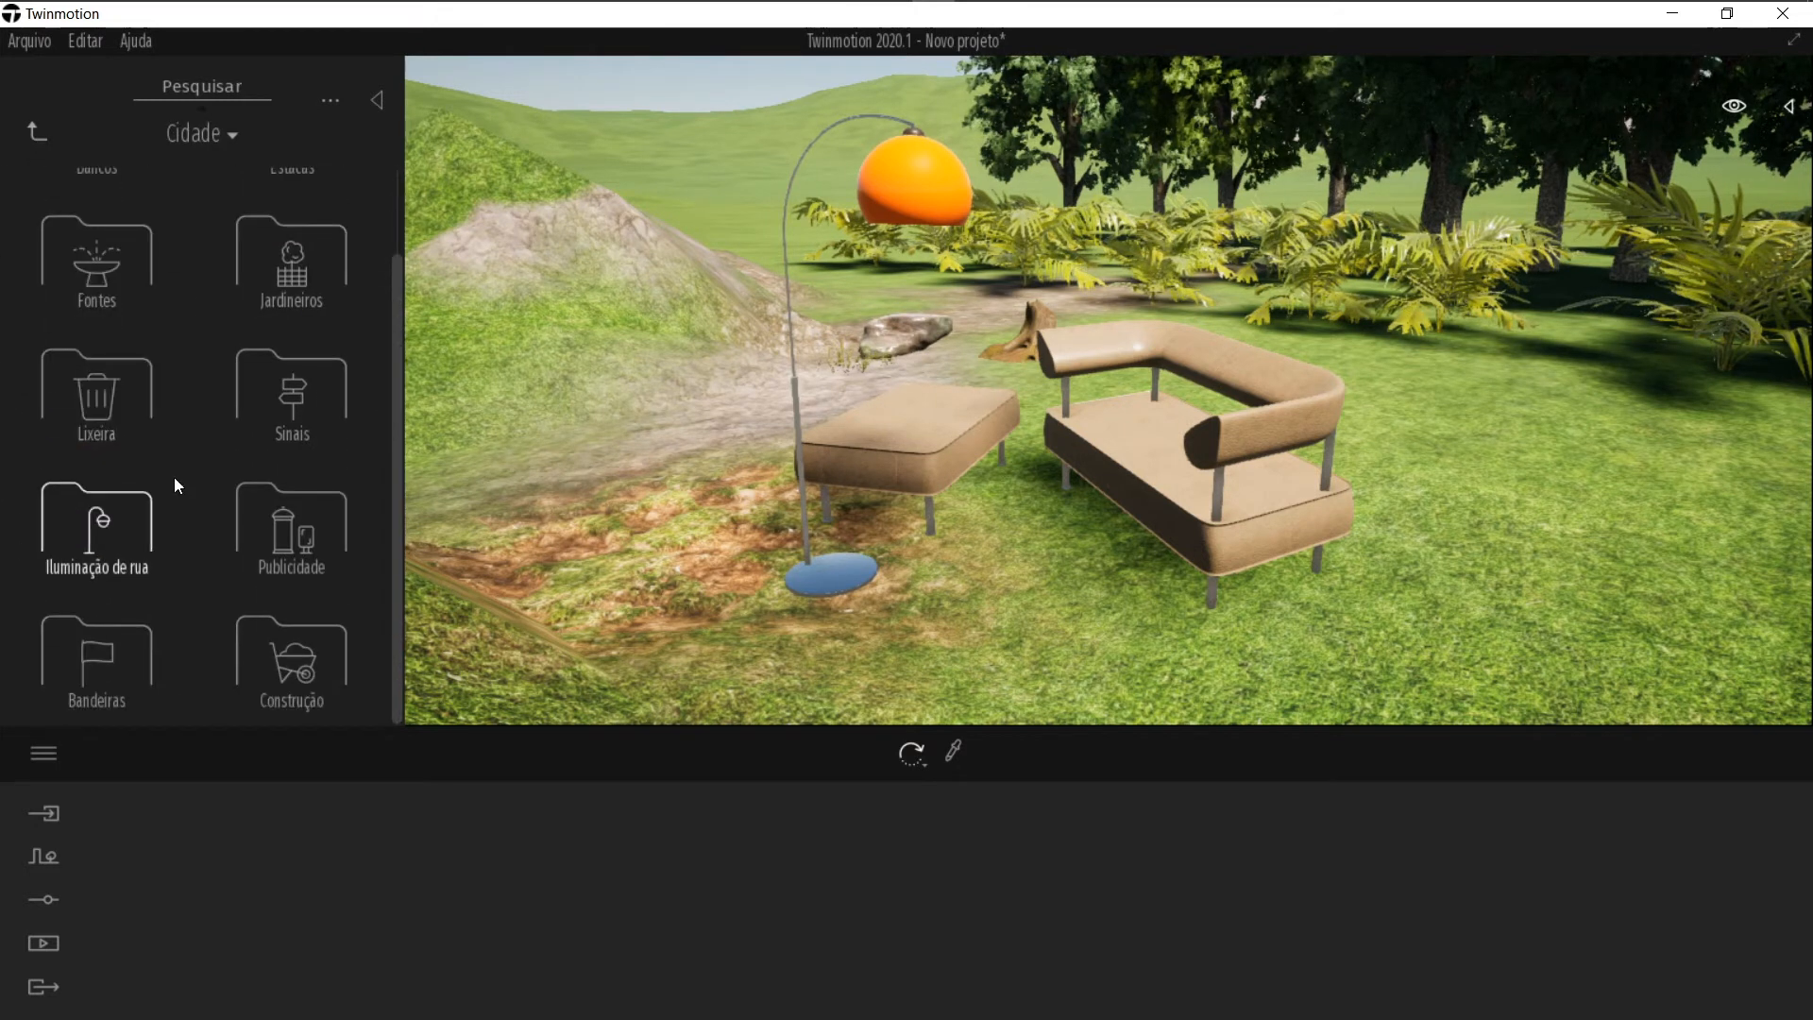
left_click(170, 501)
scroll(169, 307, "down", 9)
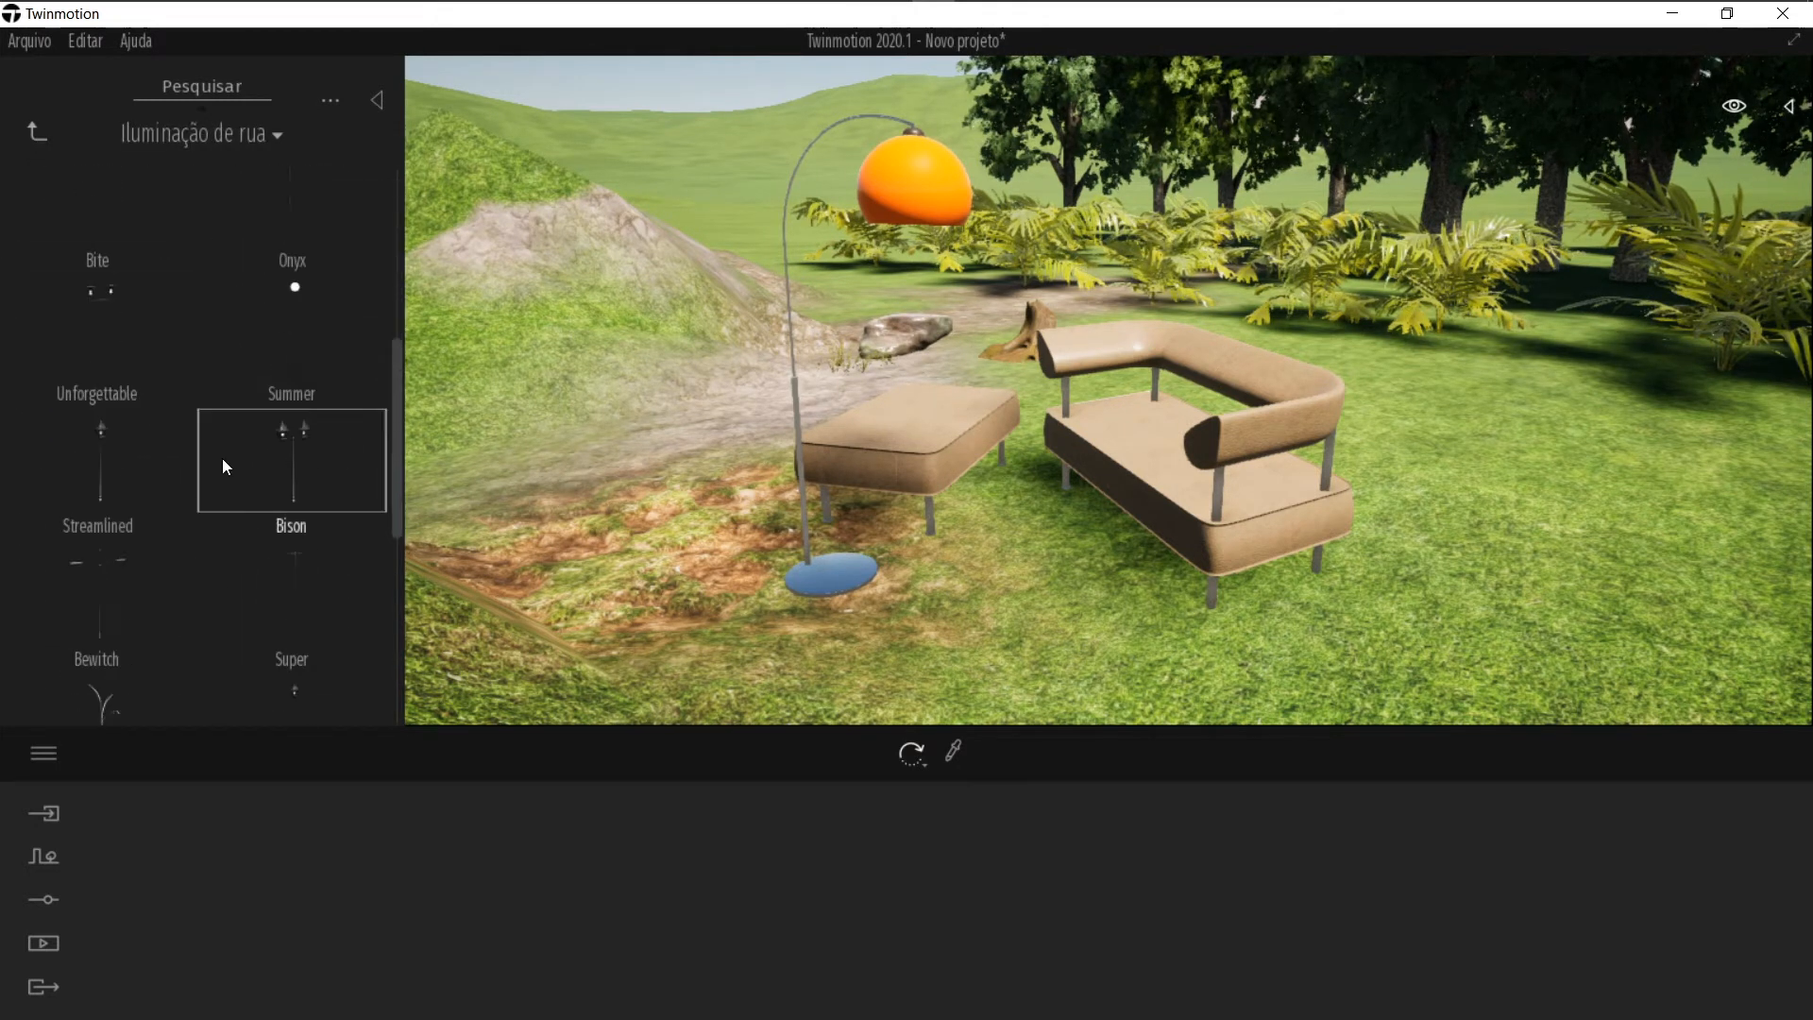
left_click(41, 133)
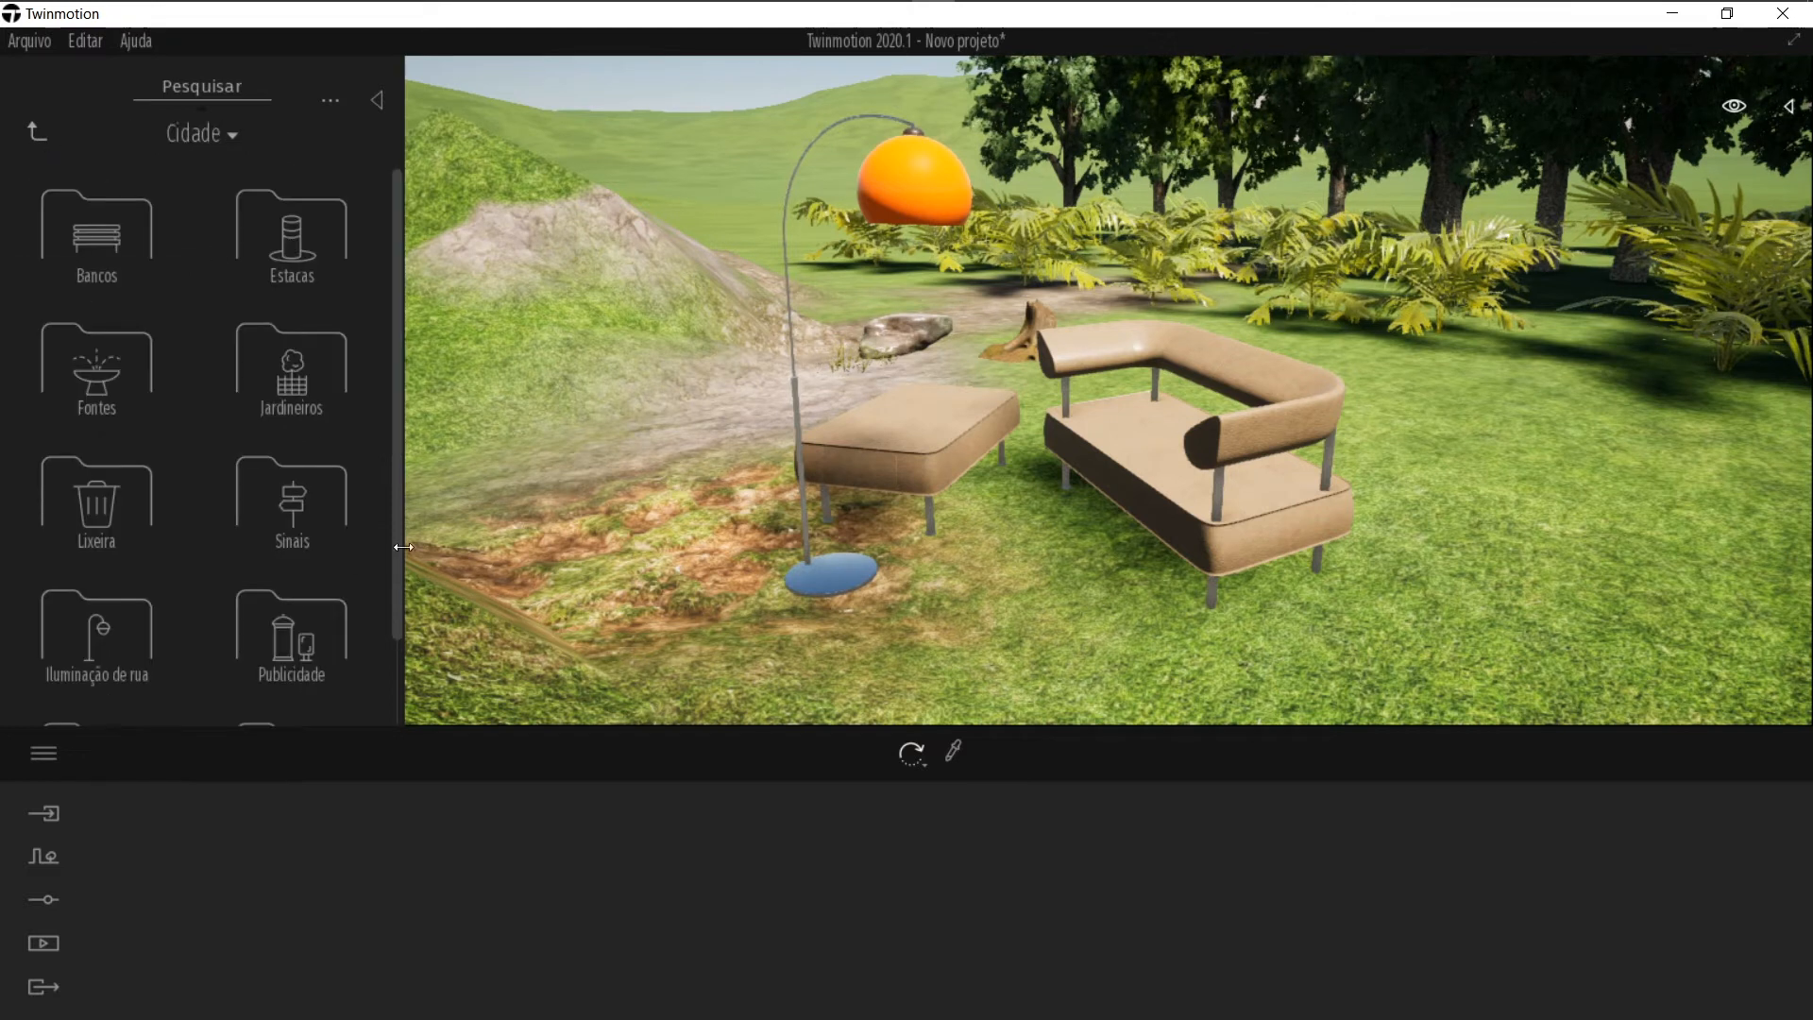
scroll(300, 506, "down", 2)
left_click(325, 557)
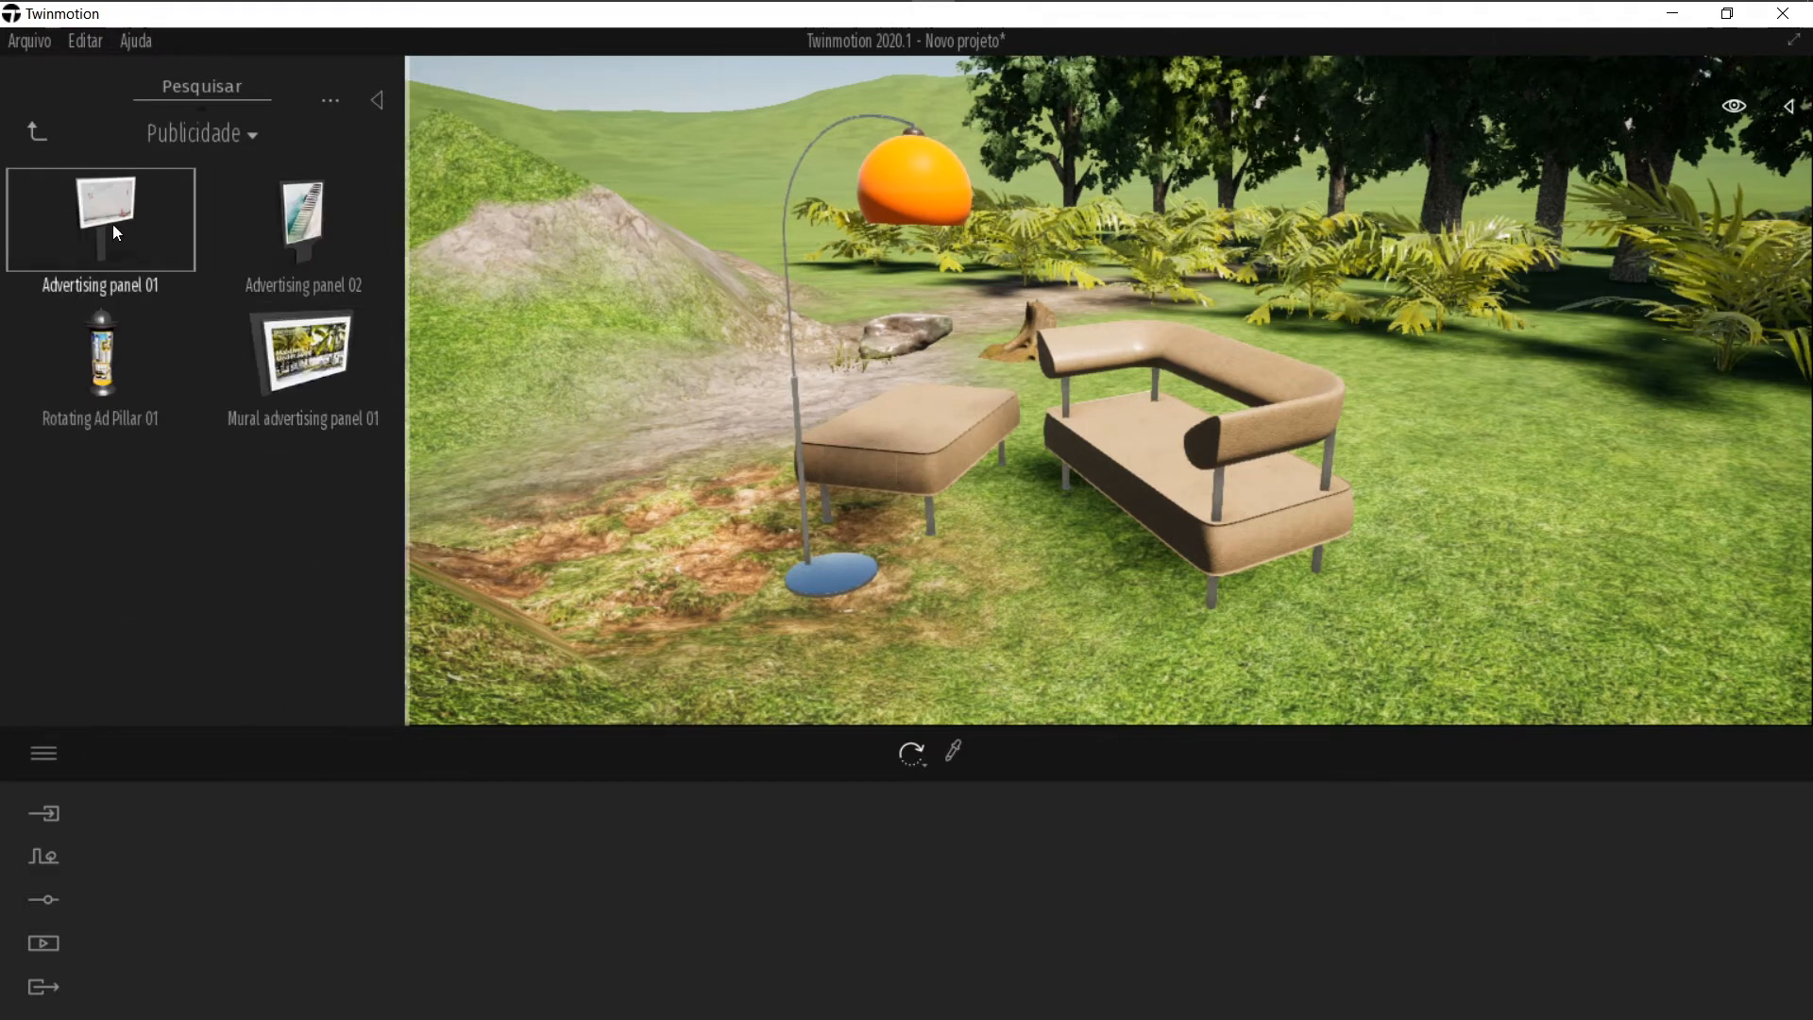
Step: Open the Construção category and place Construction set 05 on the grass near the sofas
left_click(38, 135)
left_click(291, 648)
scroll(162, 353, "down", 2)
left_click_drag(166, 373, 1421, 496)
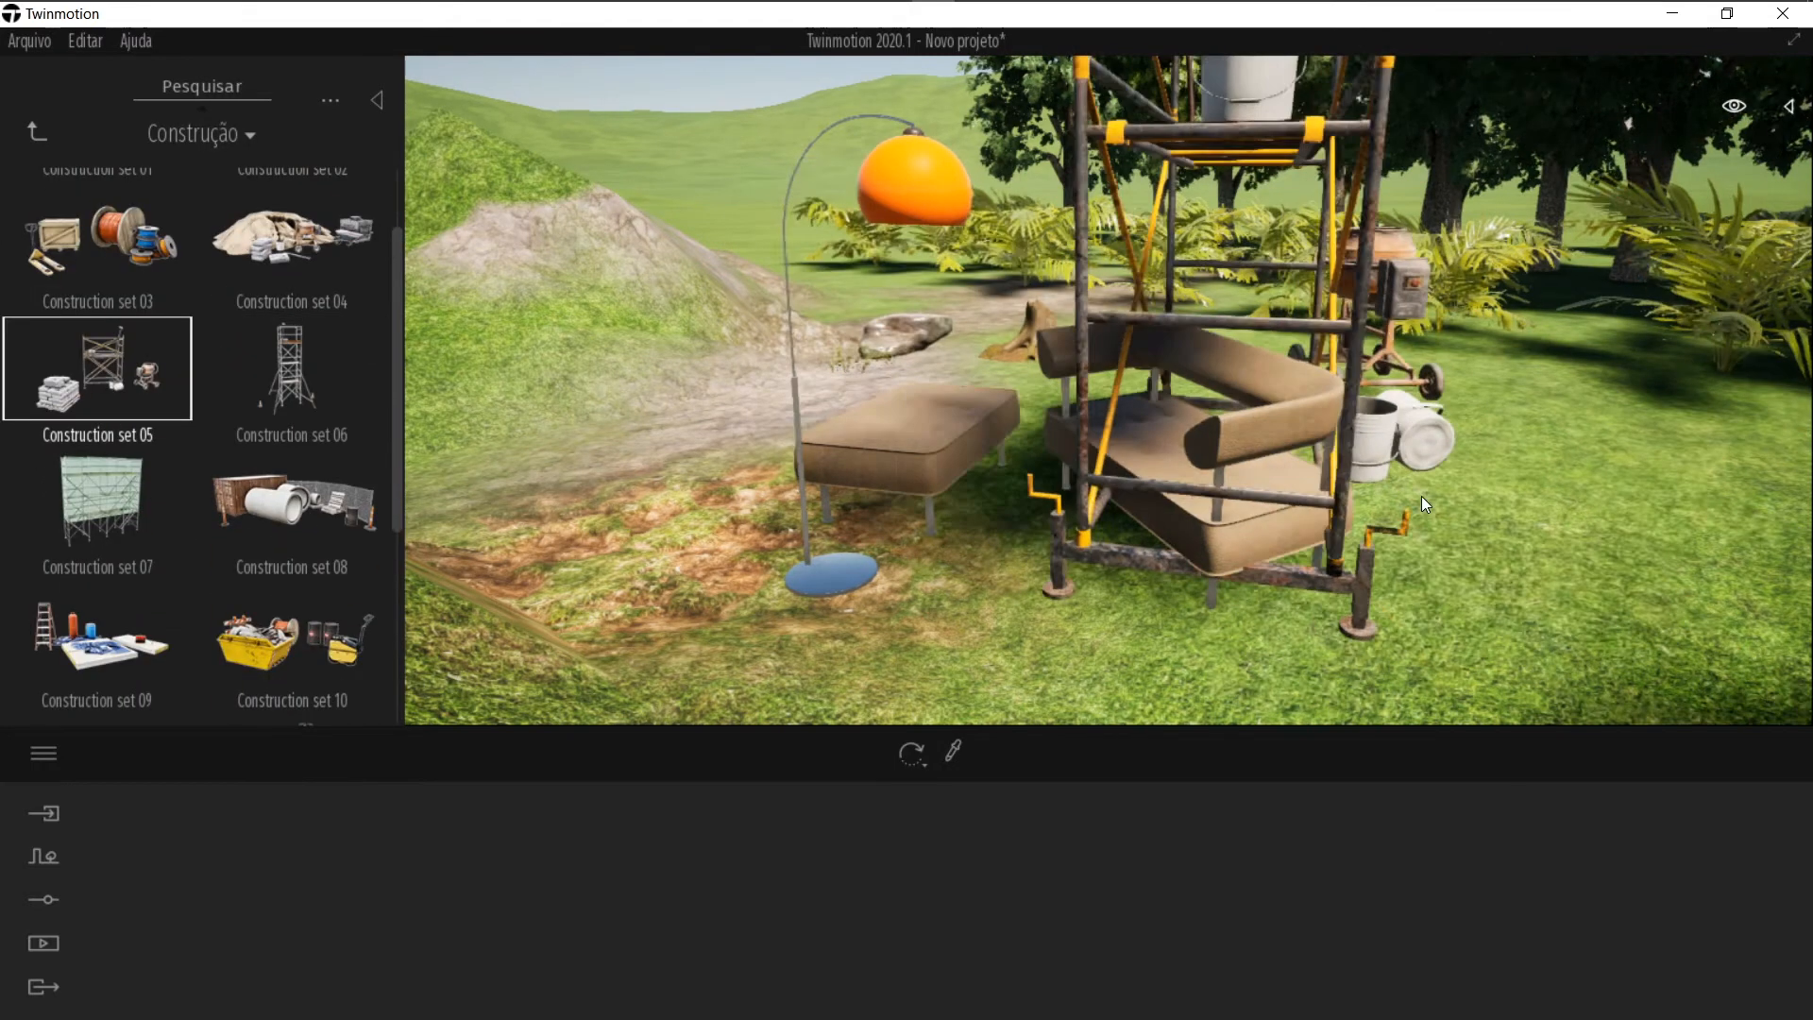
scroll(1395, 497, "down", 4)
middle_click_drag(1396, 496, 1222, 508)
key("d")
key("s")
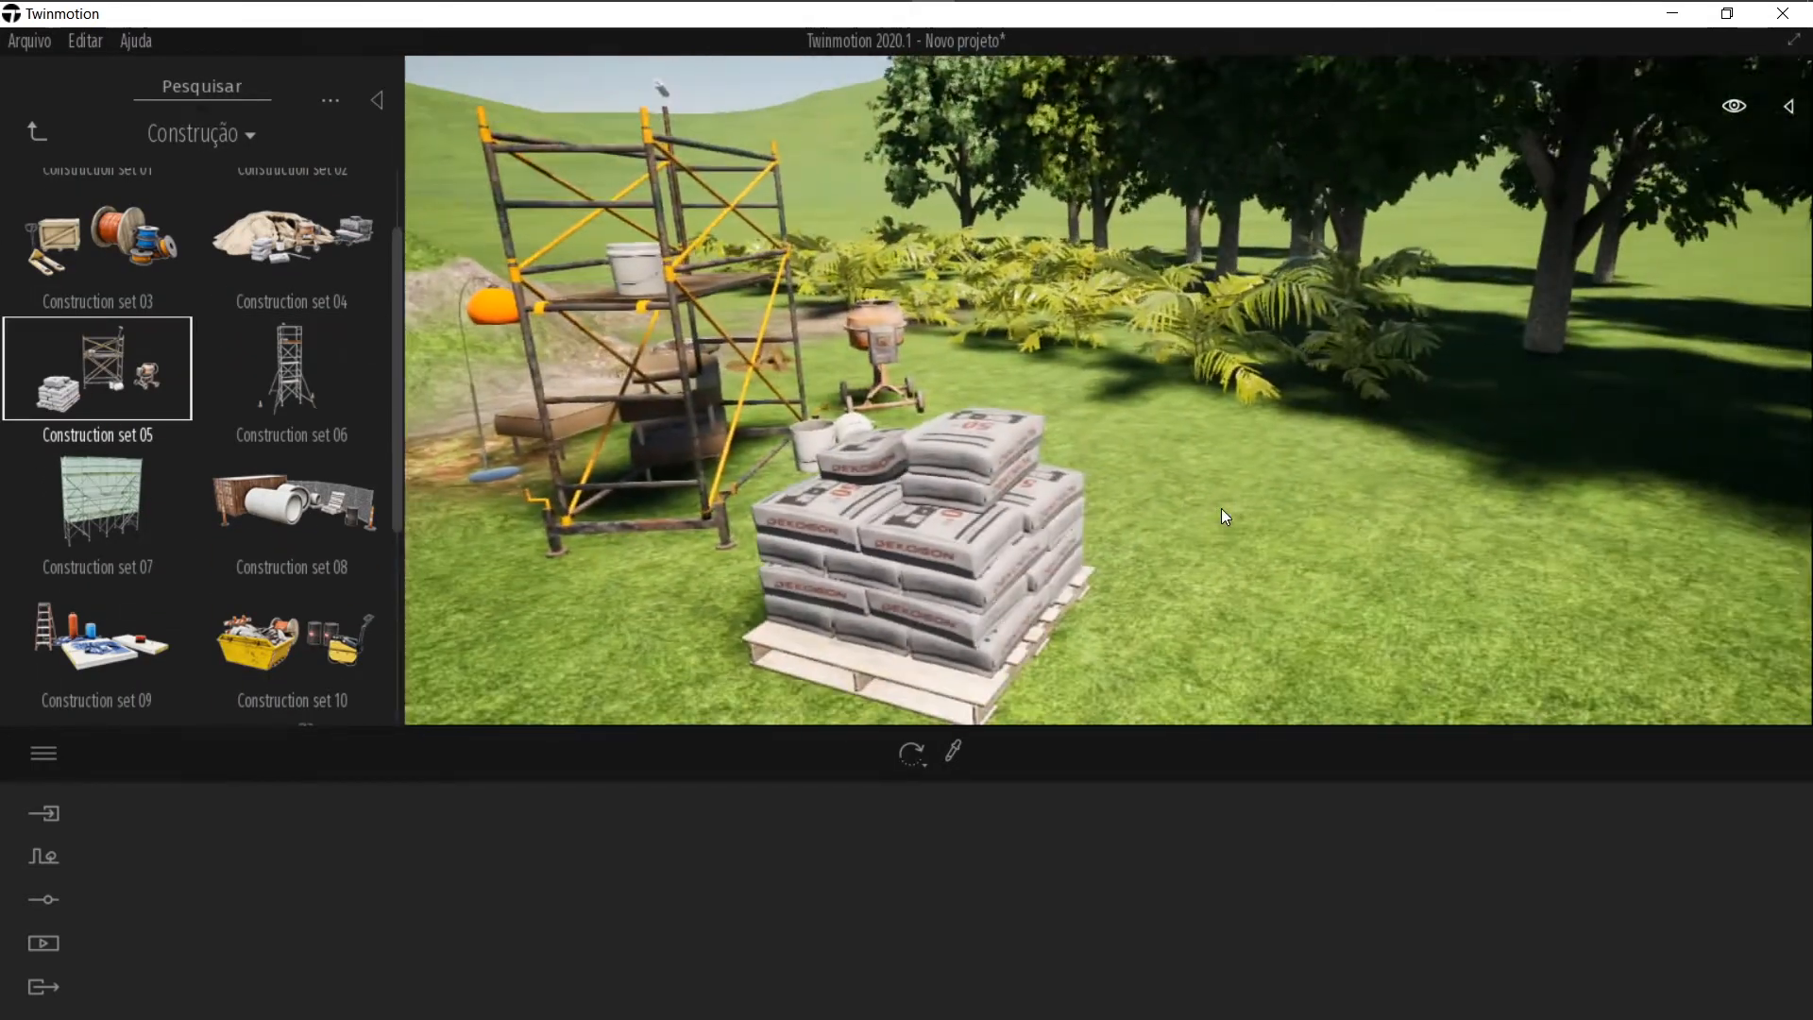
Step: Rotate the Construction set 05 scaffold and cement bags on the grass
key("a")
left_click_drag(1217, 481, 1135, 494)
key("ctrl+z")
key("s")
right_click_drag(1053, 484, 1300, 477)
key("d")
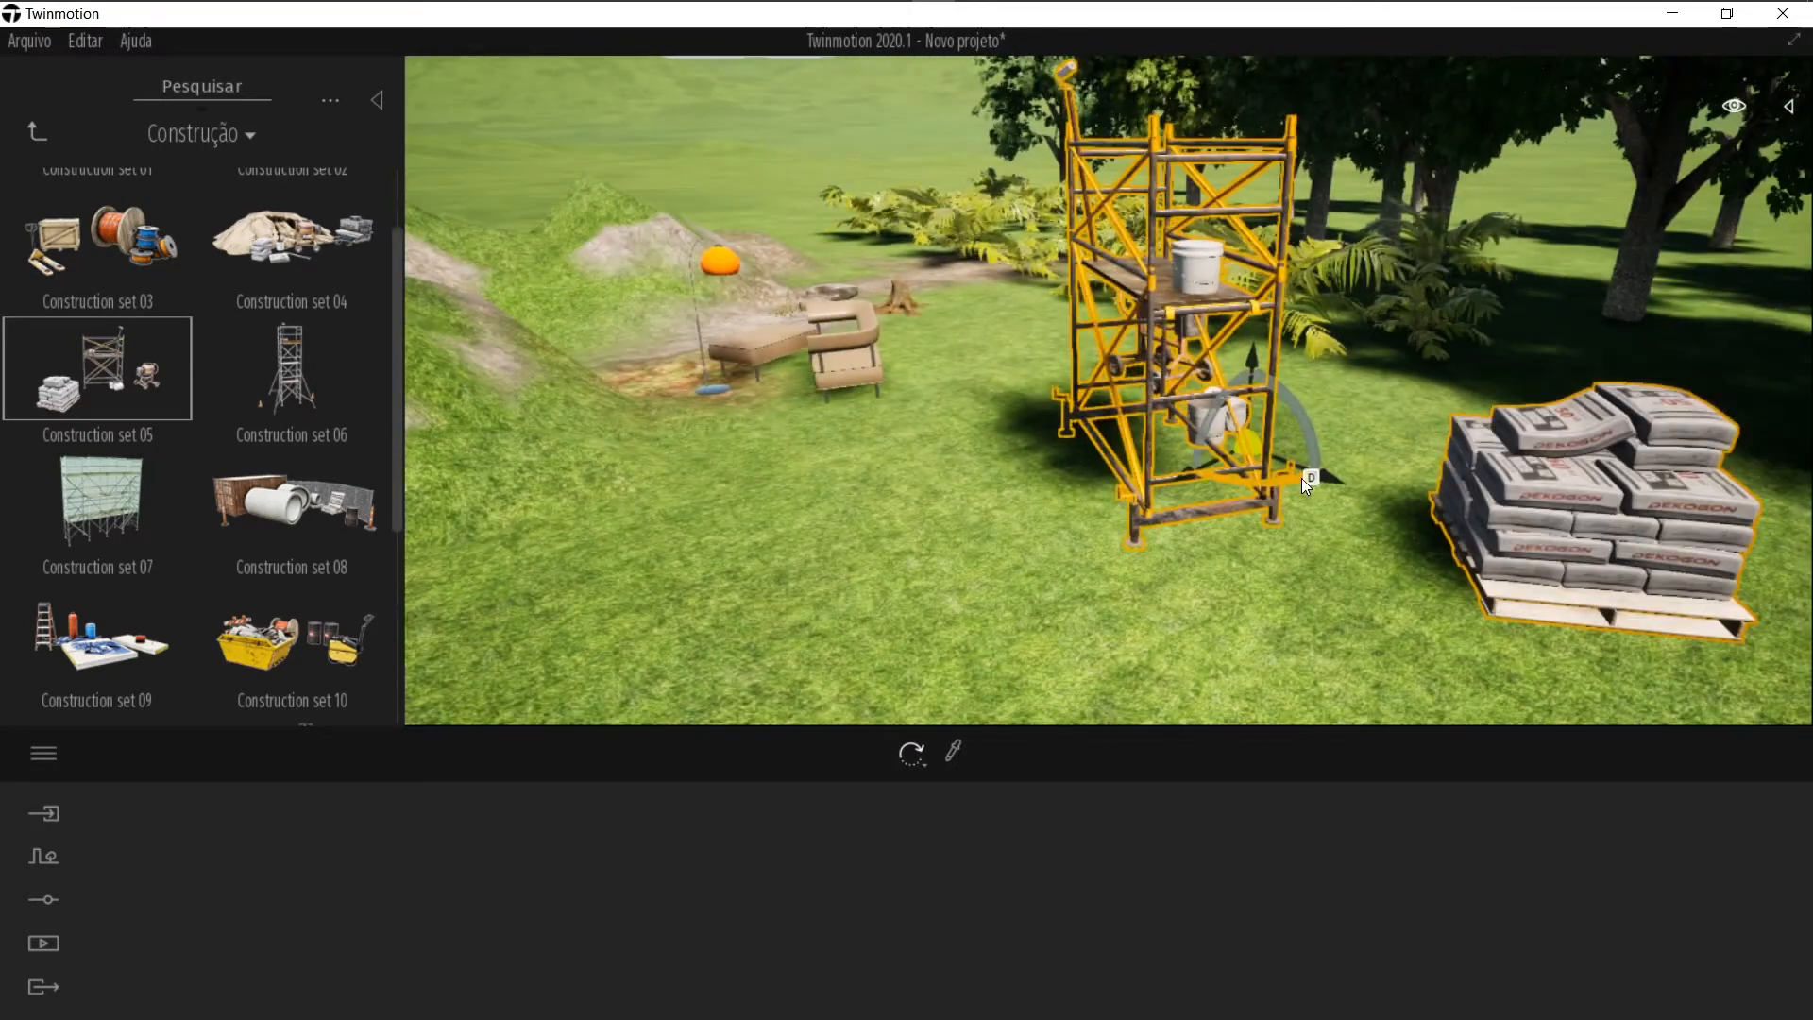
key("d")
key("a")
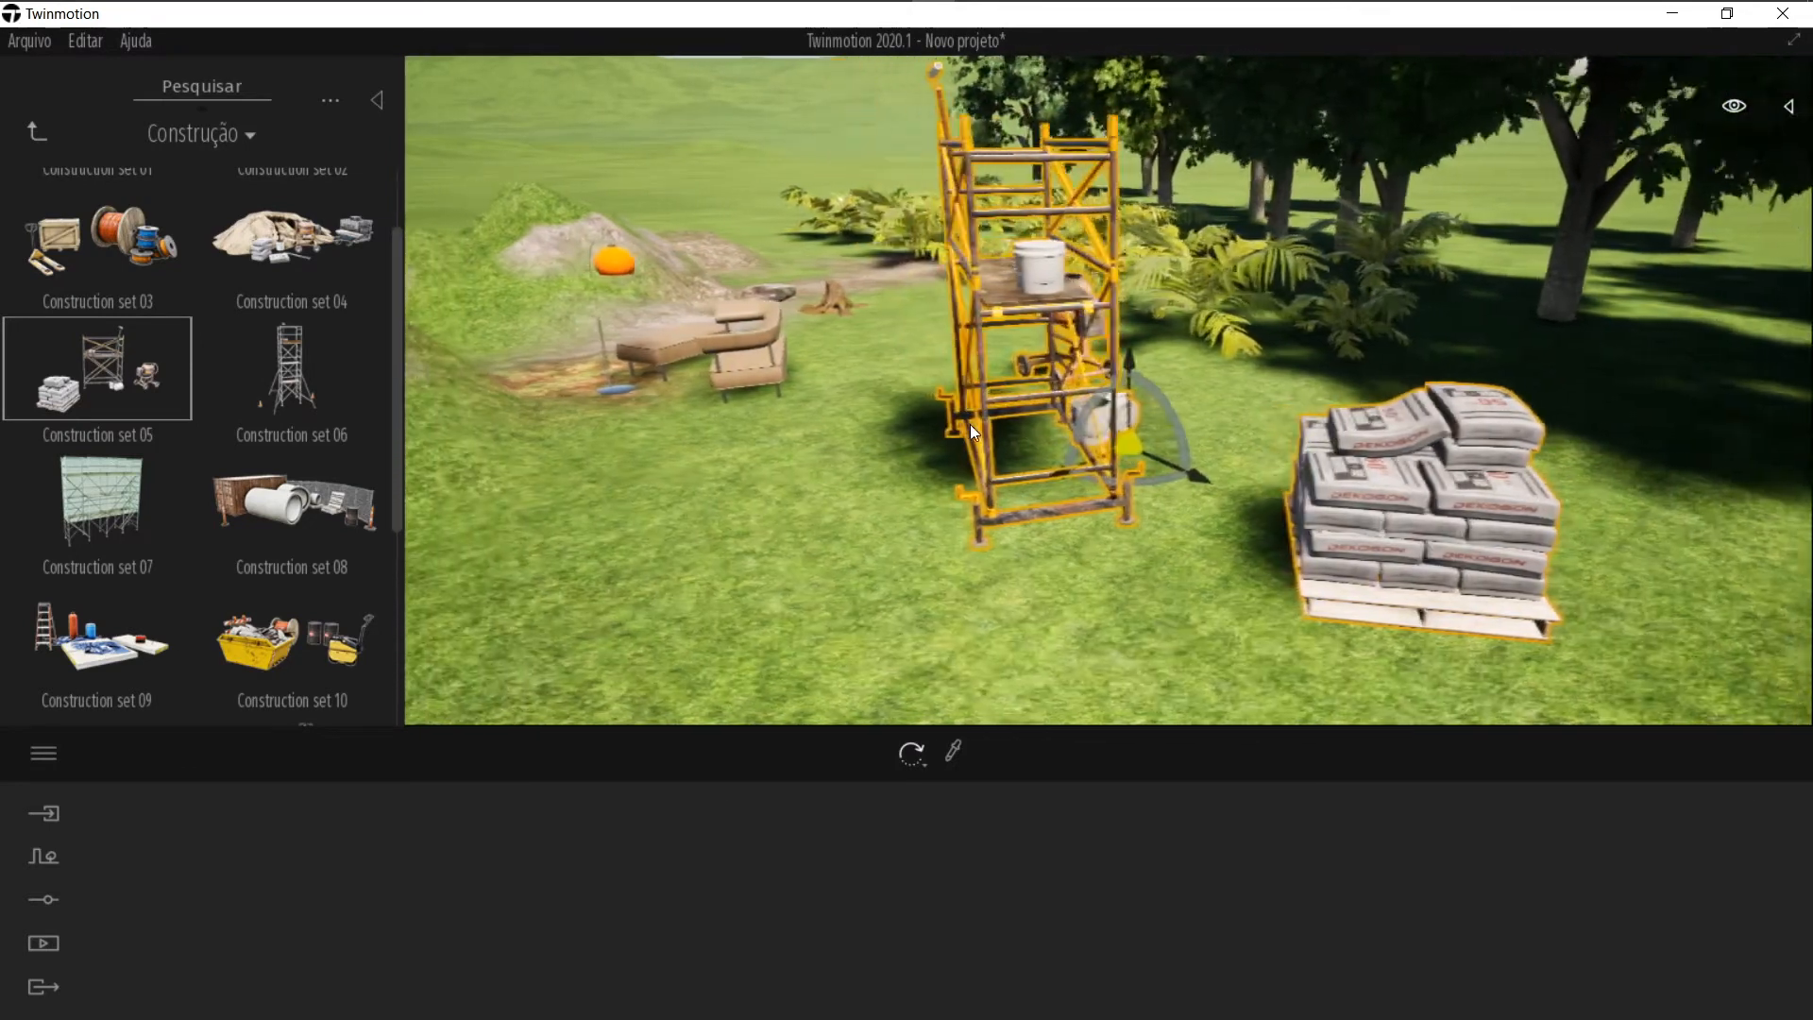
left_click(971, 424)
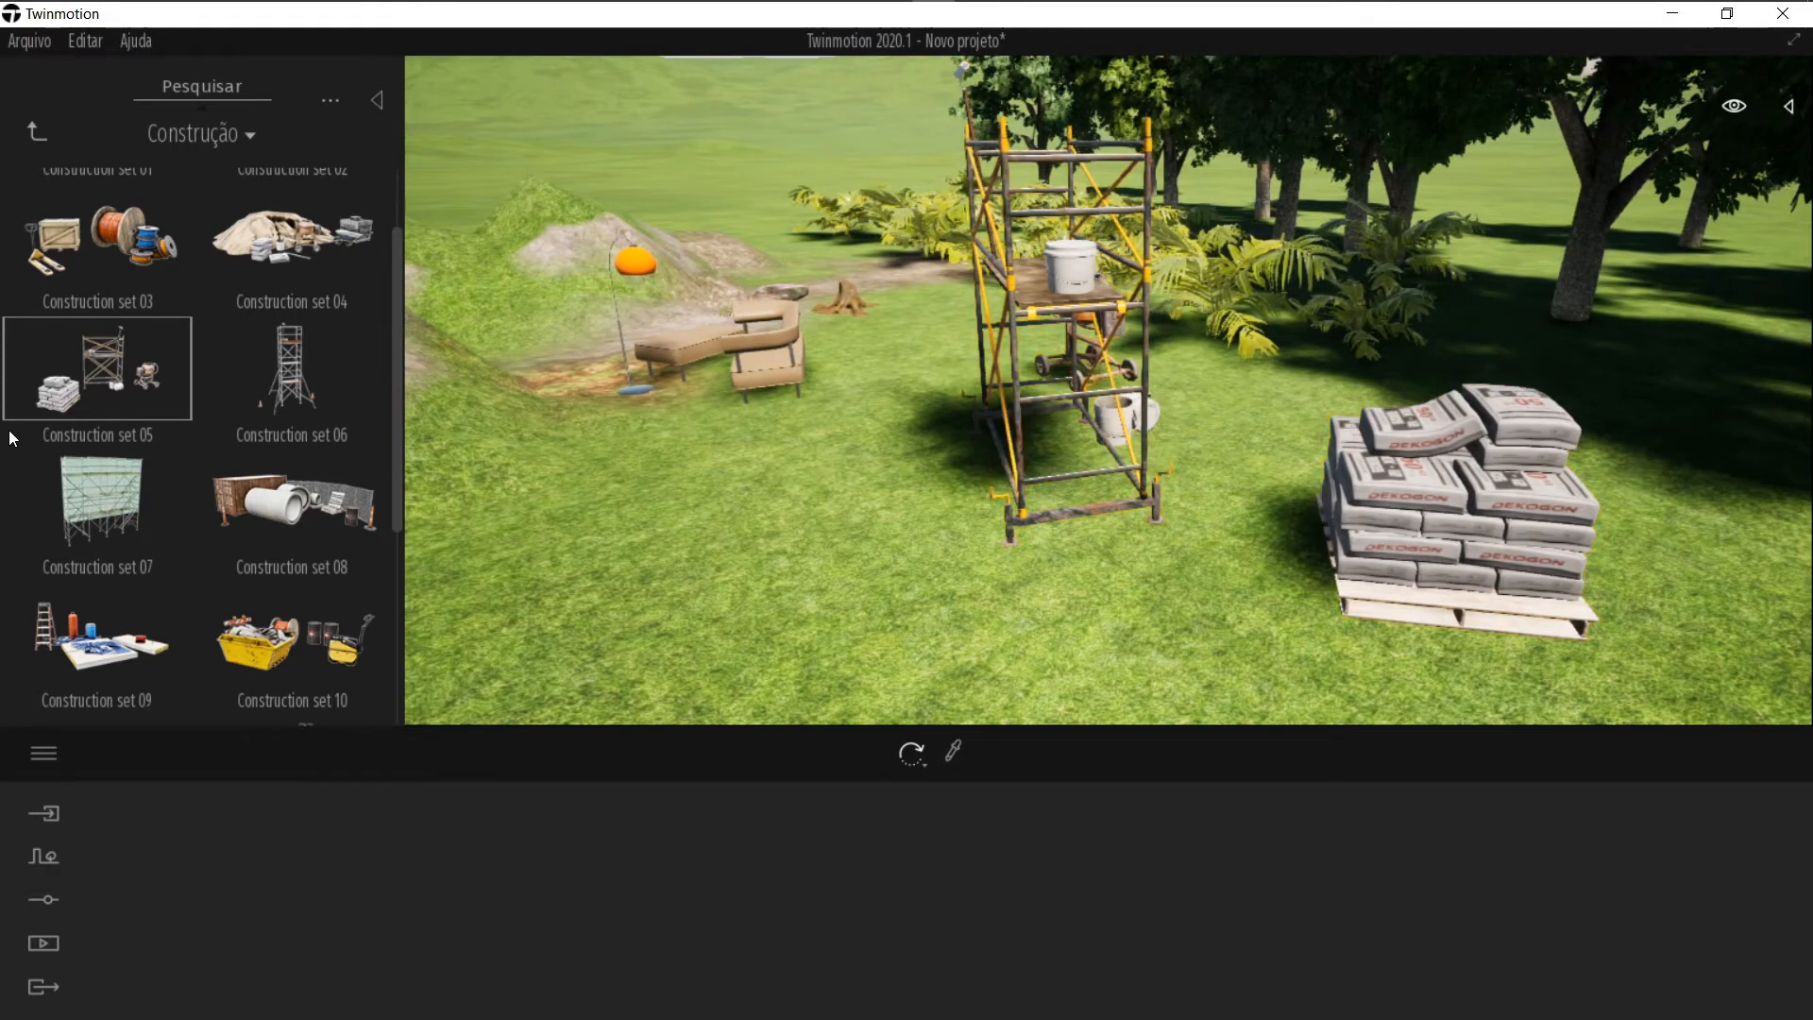
Step: Look through the Fontes fountain models, then return to the Objetos library
scroll(87, 503, "down", 3)
left_click(37, 132)
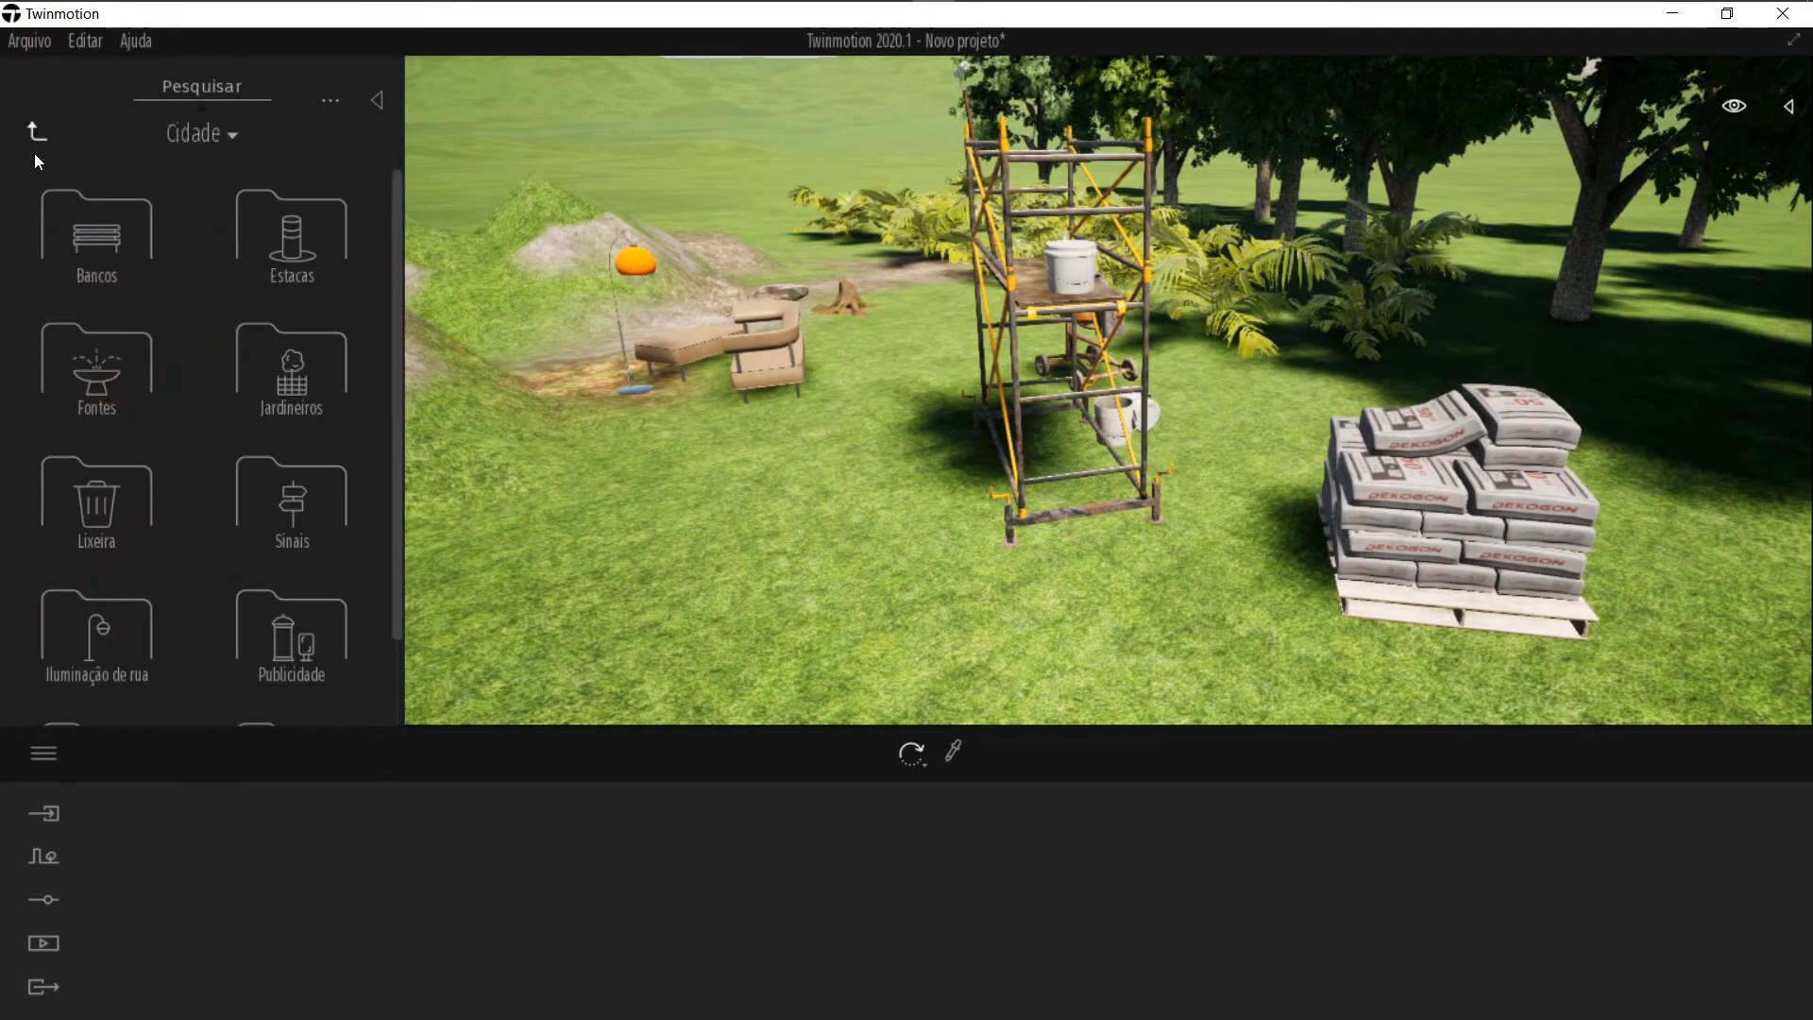
left_click(106, 403)
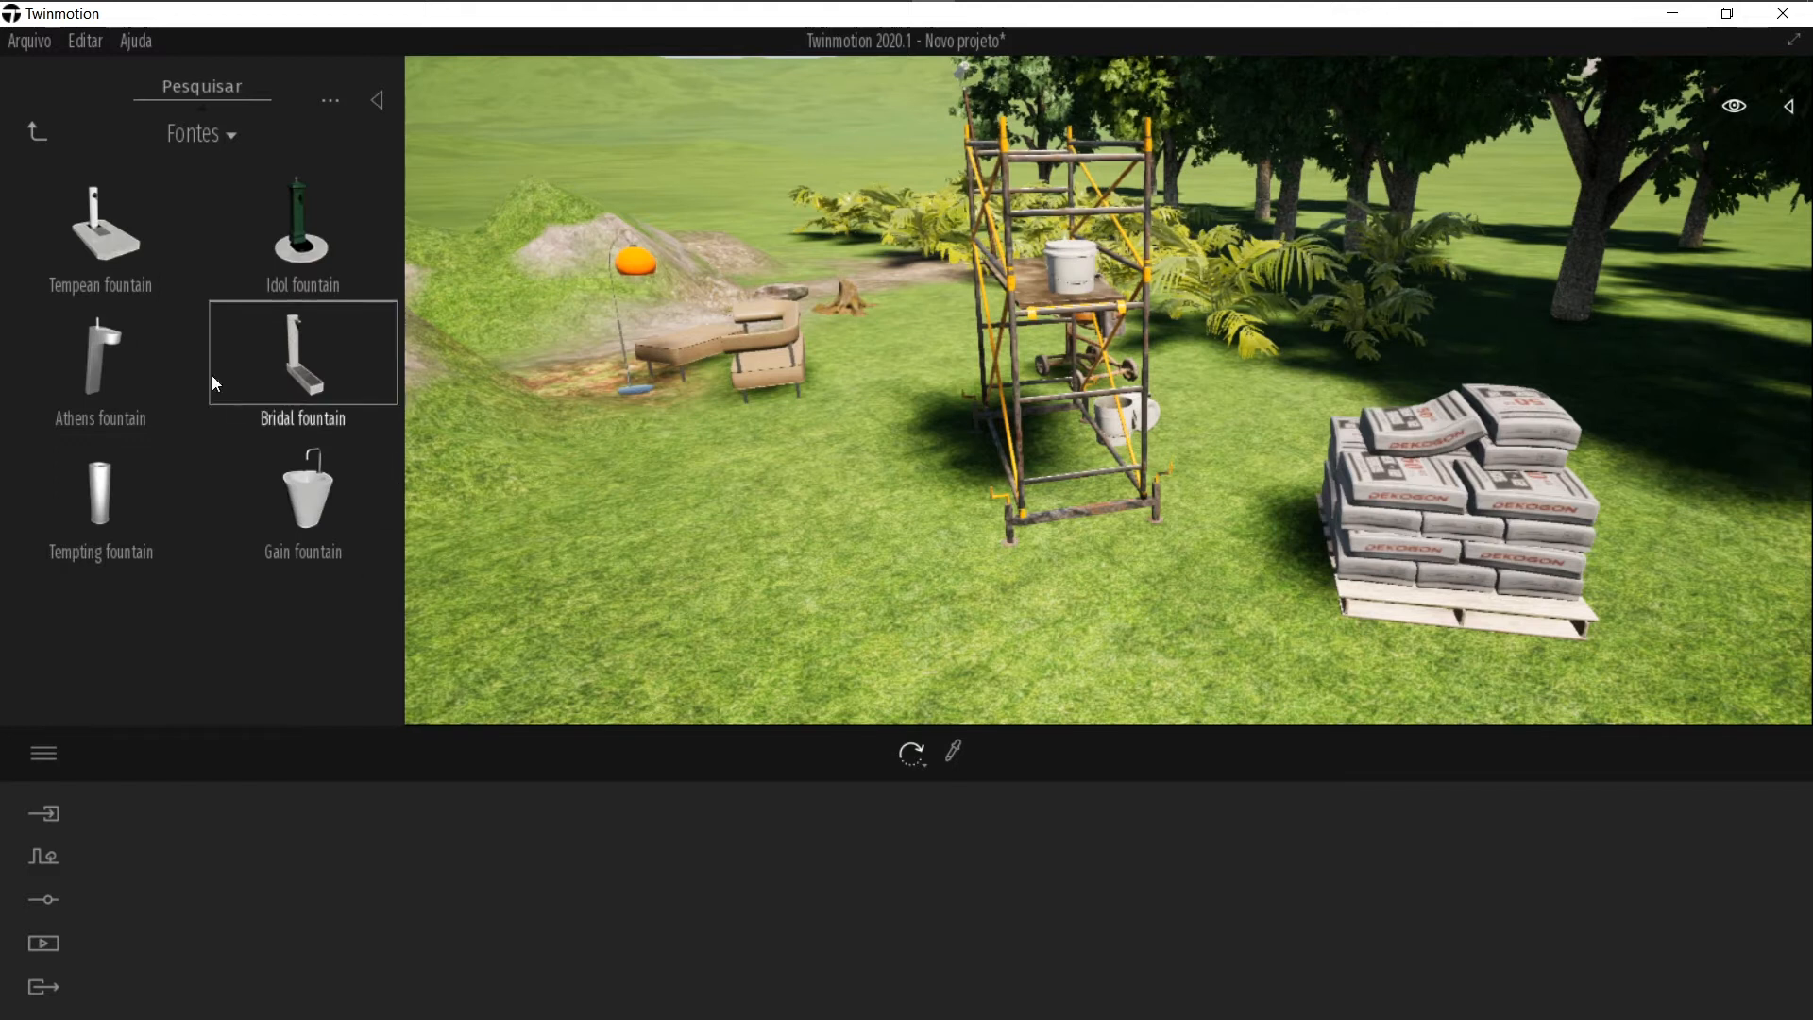
left_click(32, 131)
left_click(33, 132)
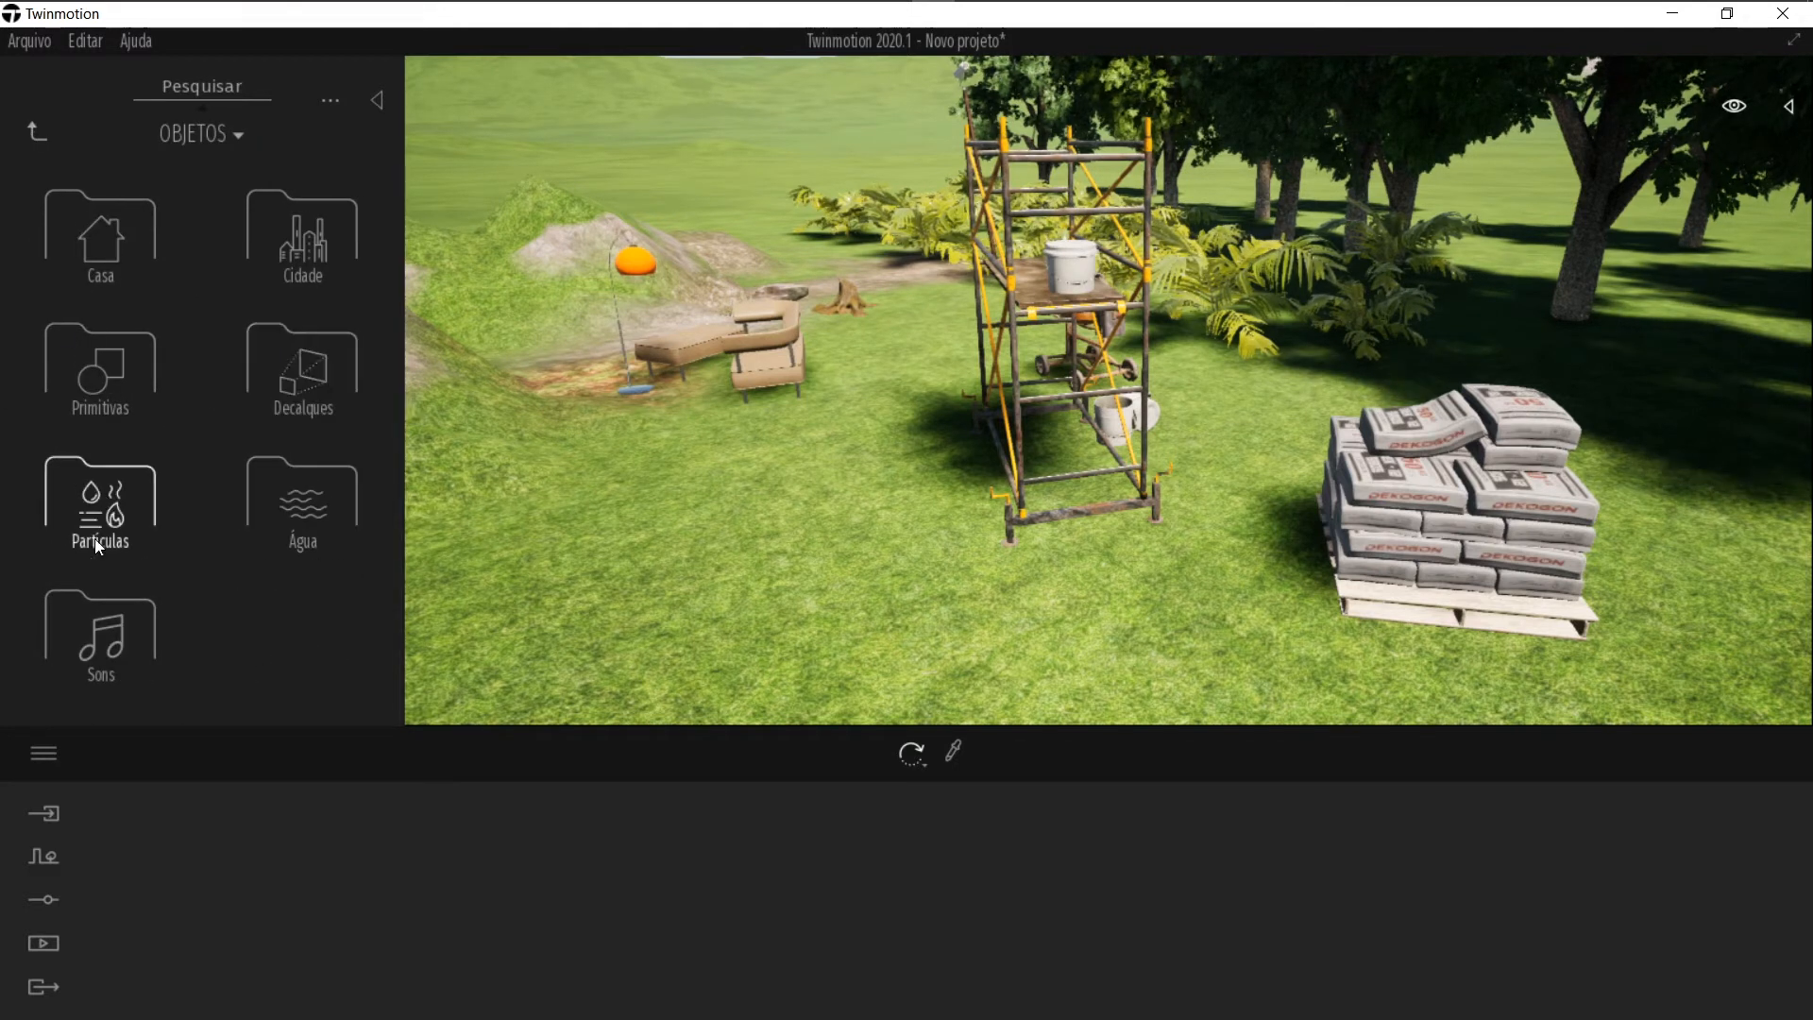
Step: Open Primitivas and place a Box 1m on the grass in front of the scaffold
left_click(110, 379)
scroll(358, 372, "down", 3)
scroll(67, 435, "up", 2)
scroll(188, 350, "up", 1)
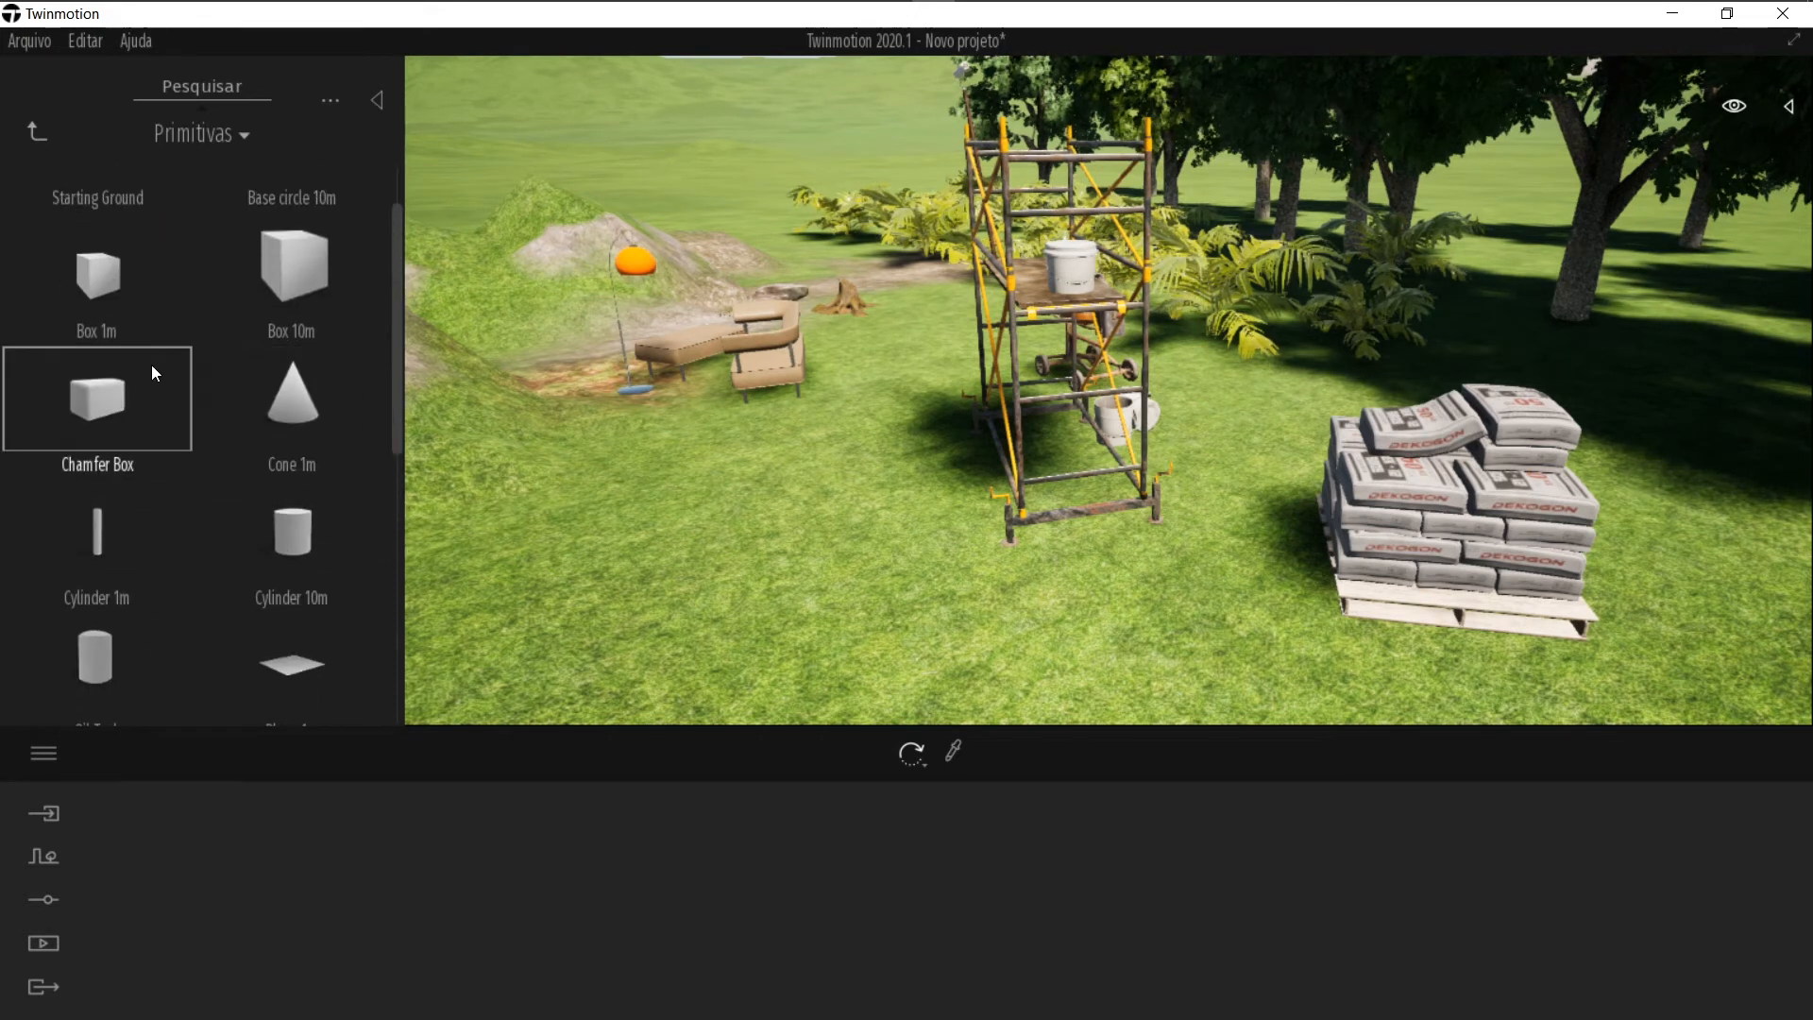
scroll(86, 368, "up", 1)
left_click(101, 395)
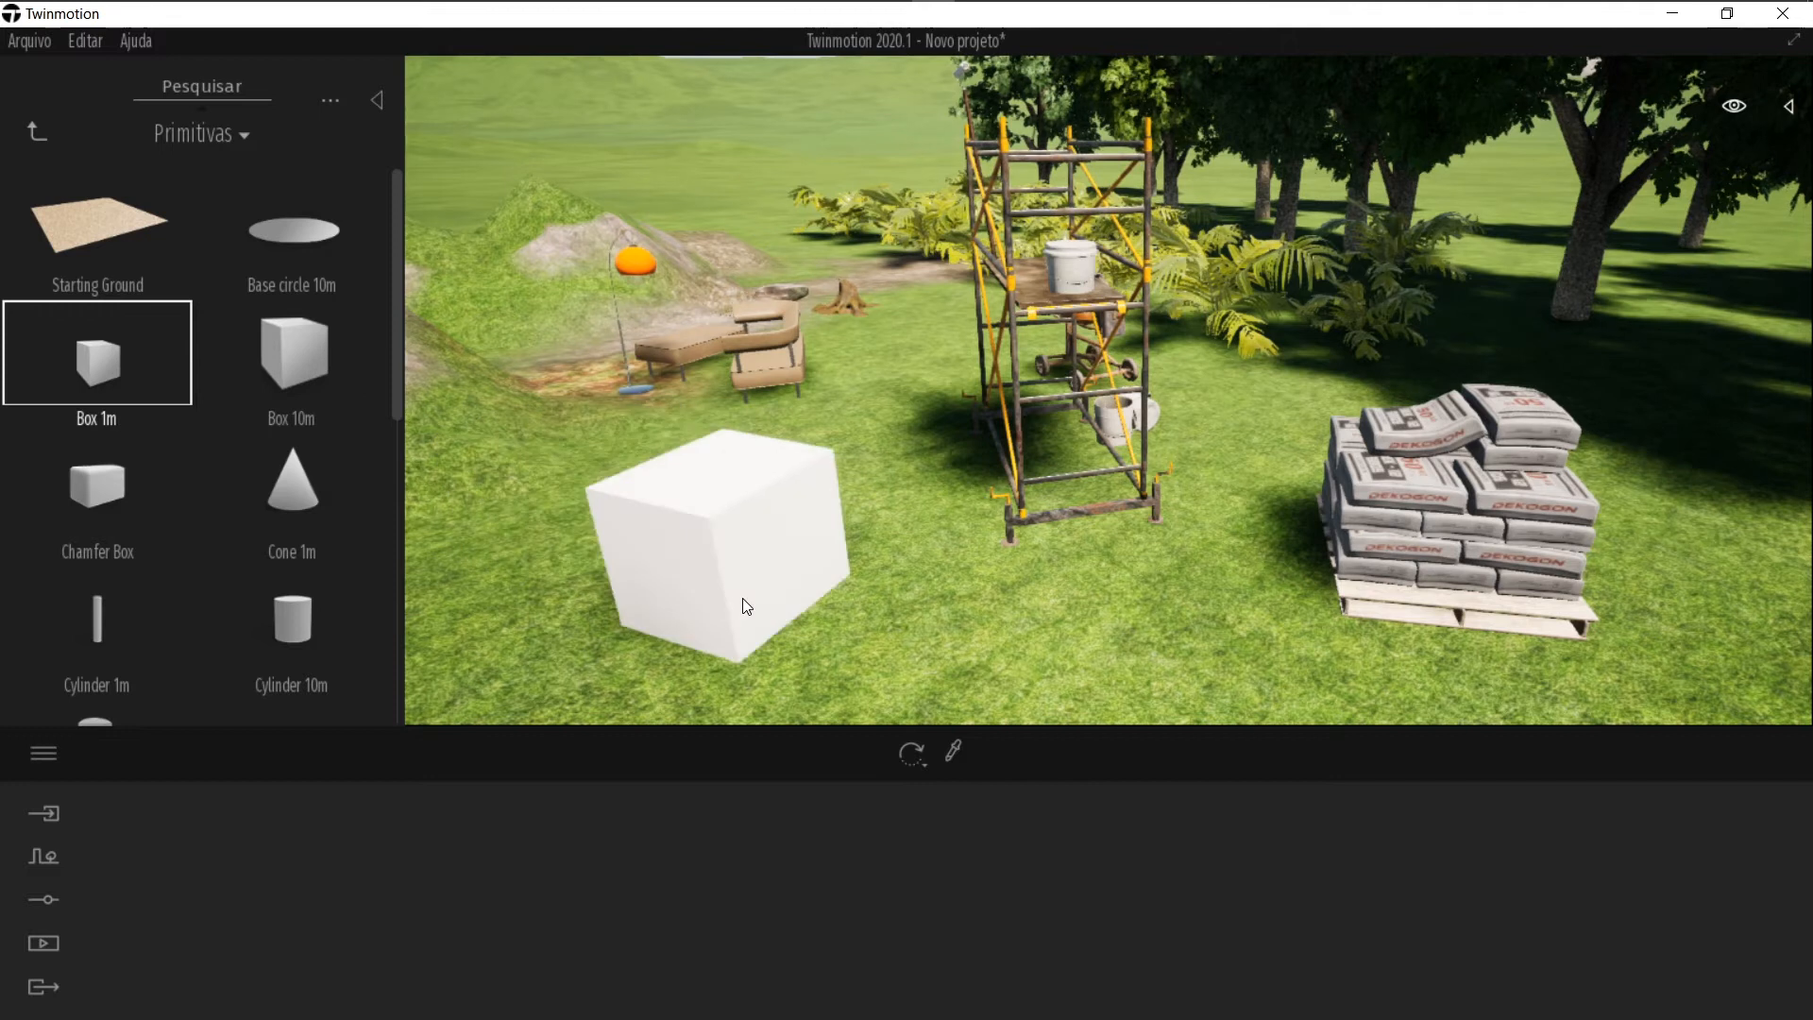
left_click(743, 598)
Step: Place a Cylinder 1m primitive on the grass next to the box
left_click(129, 609)
left_click(945, 640)
scroll(905, 626, "up", 4)
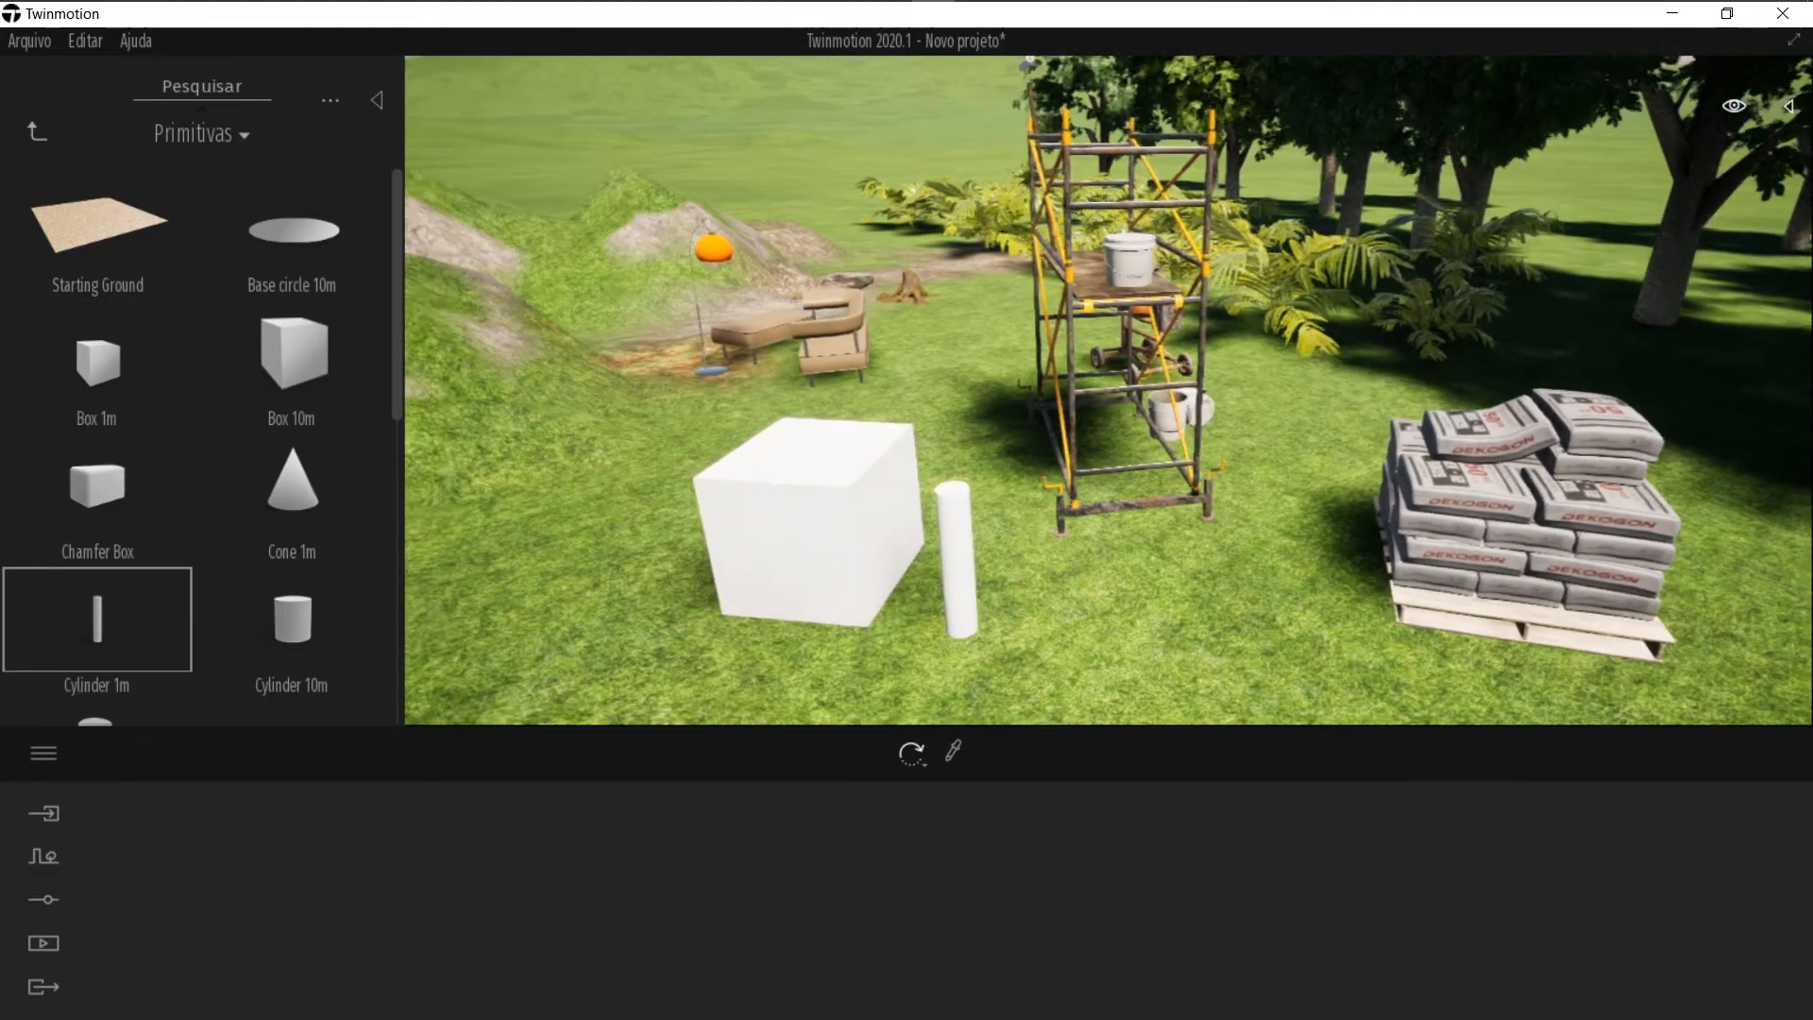
Step: Place a Sphere 1m primitive on the grass to the right of the cylinder
scroll(250, 621, "down", 6)
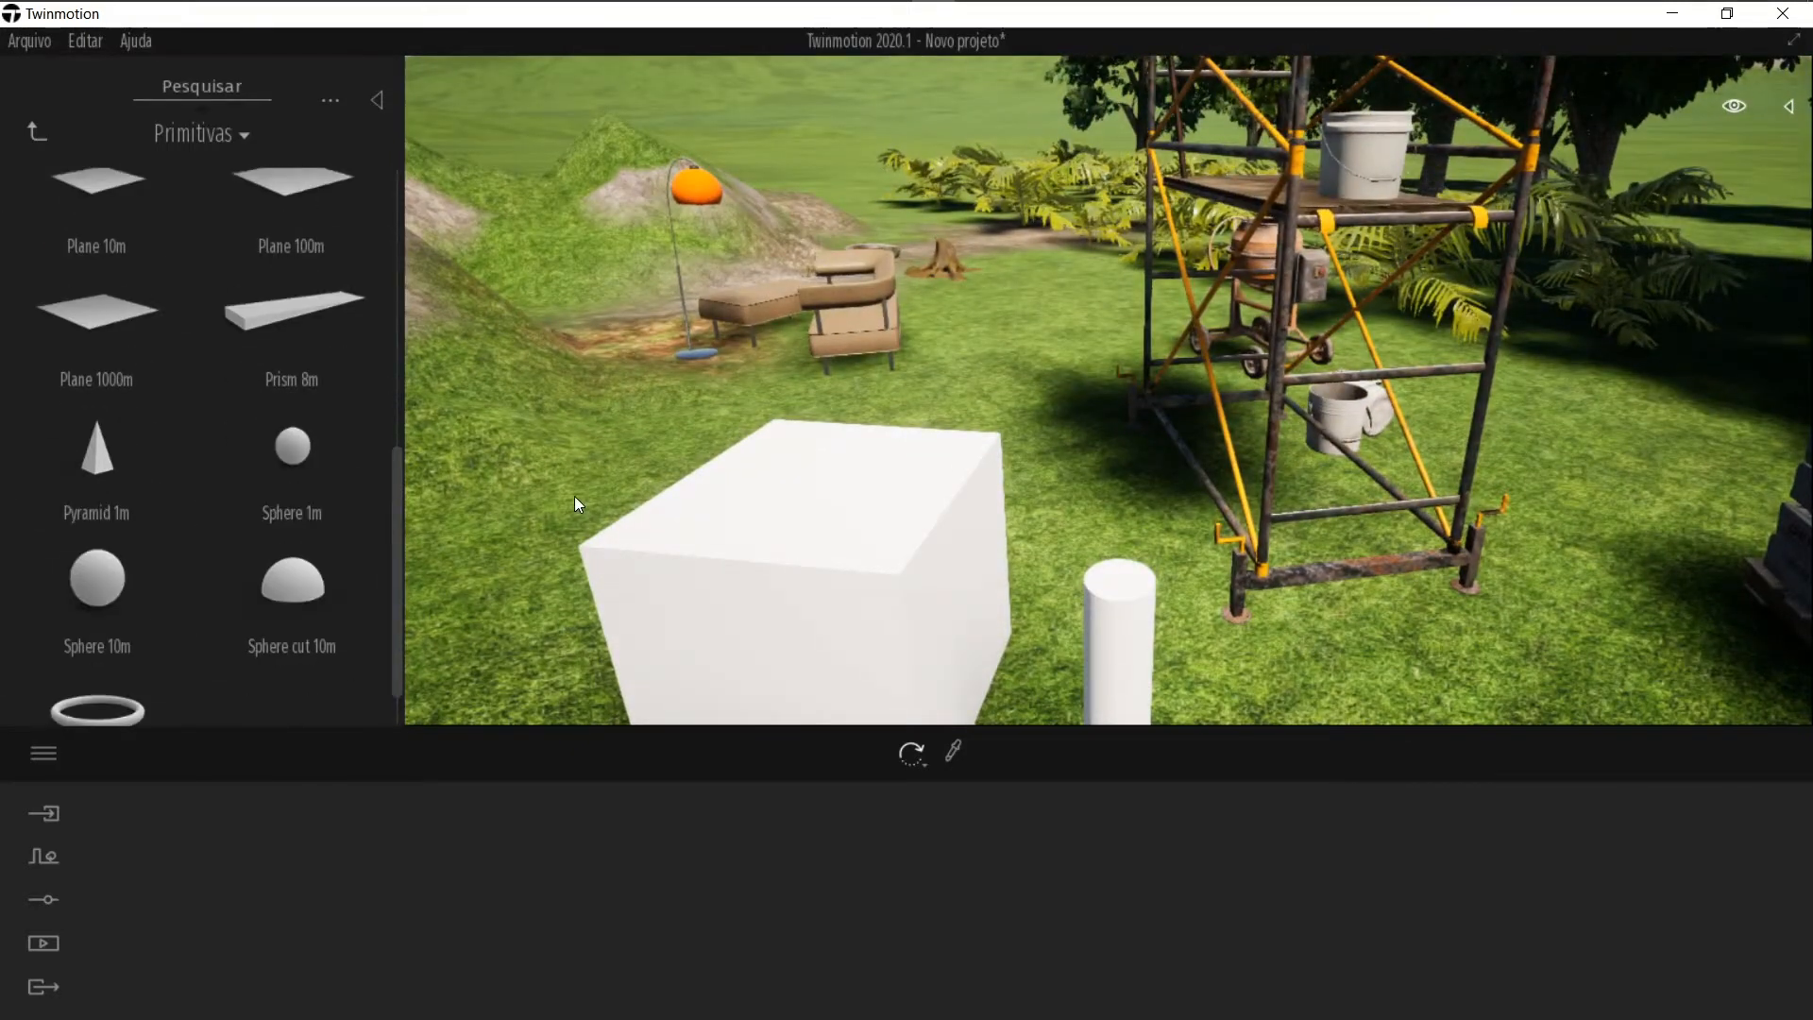
left_click(336, 471)
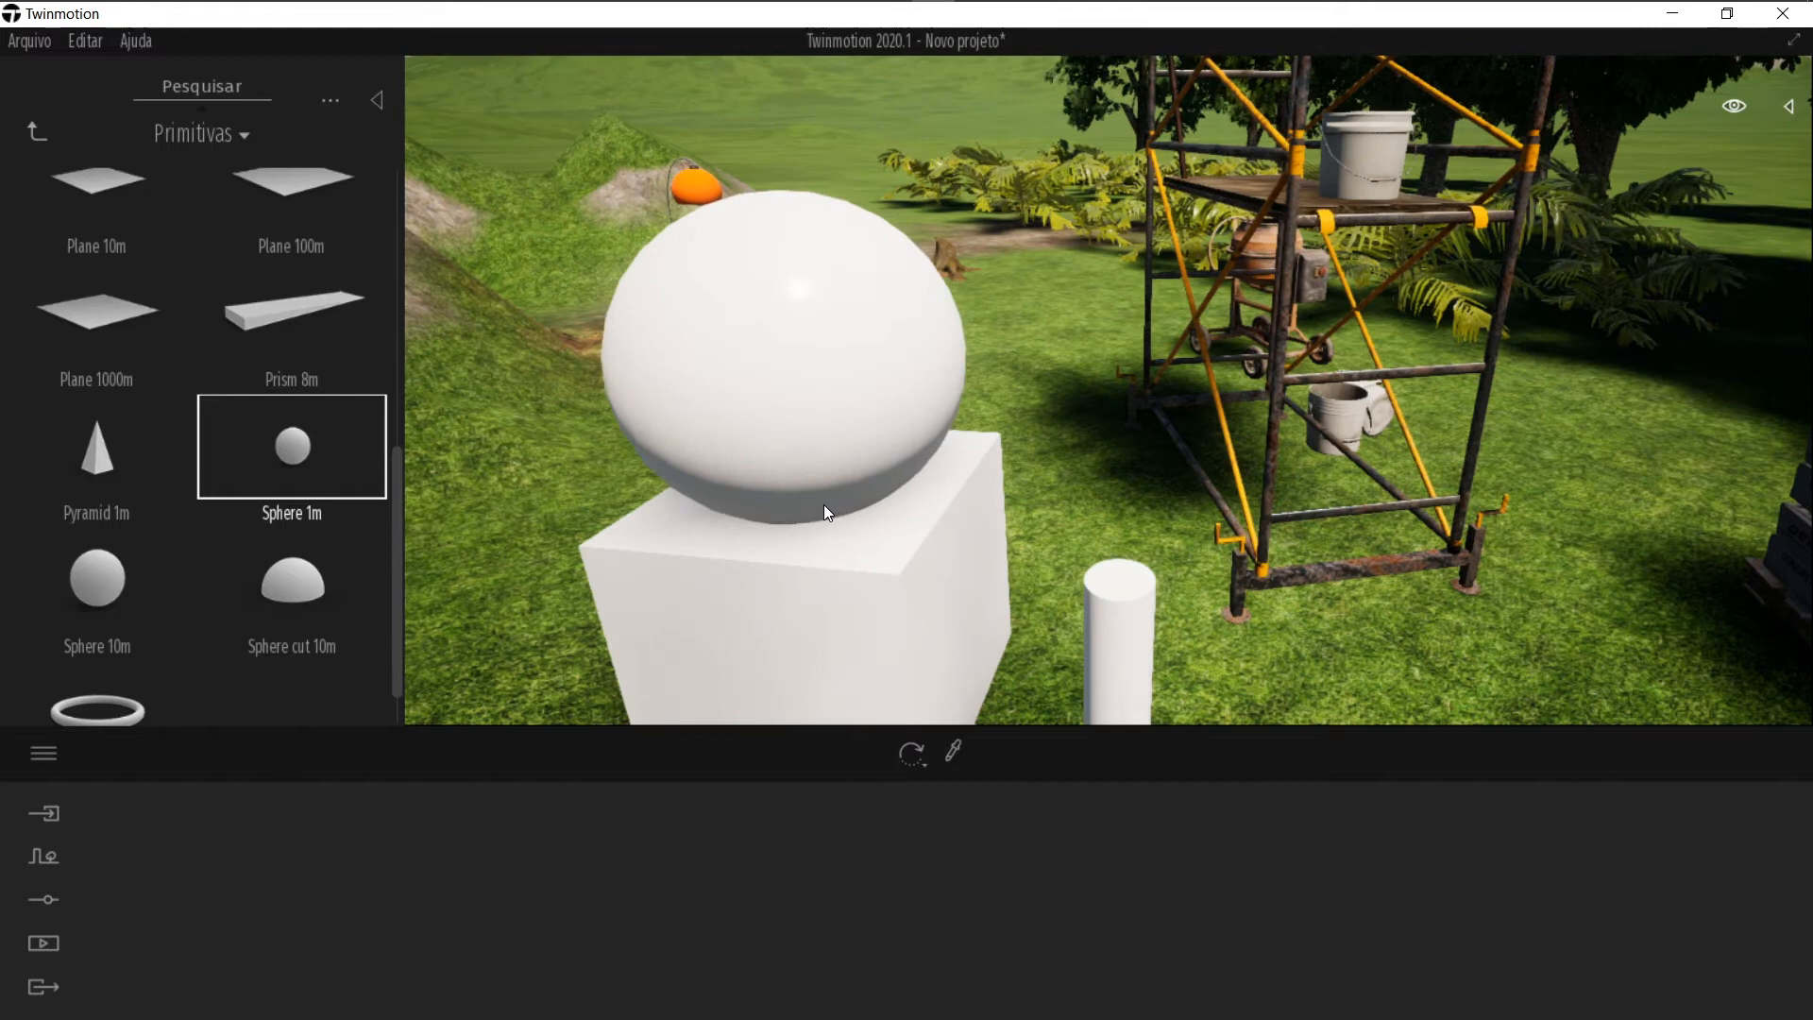
scroll(923, 527, "down", 3)
right_click_drag(925, 526, 1091, 576)
left_click(1213, 646)
key("Escape")
scroll(1092, 576, "up", 5)
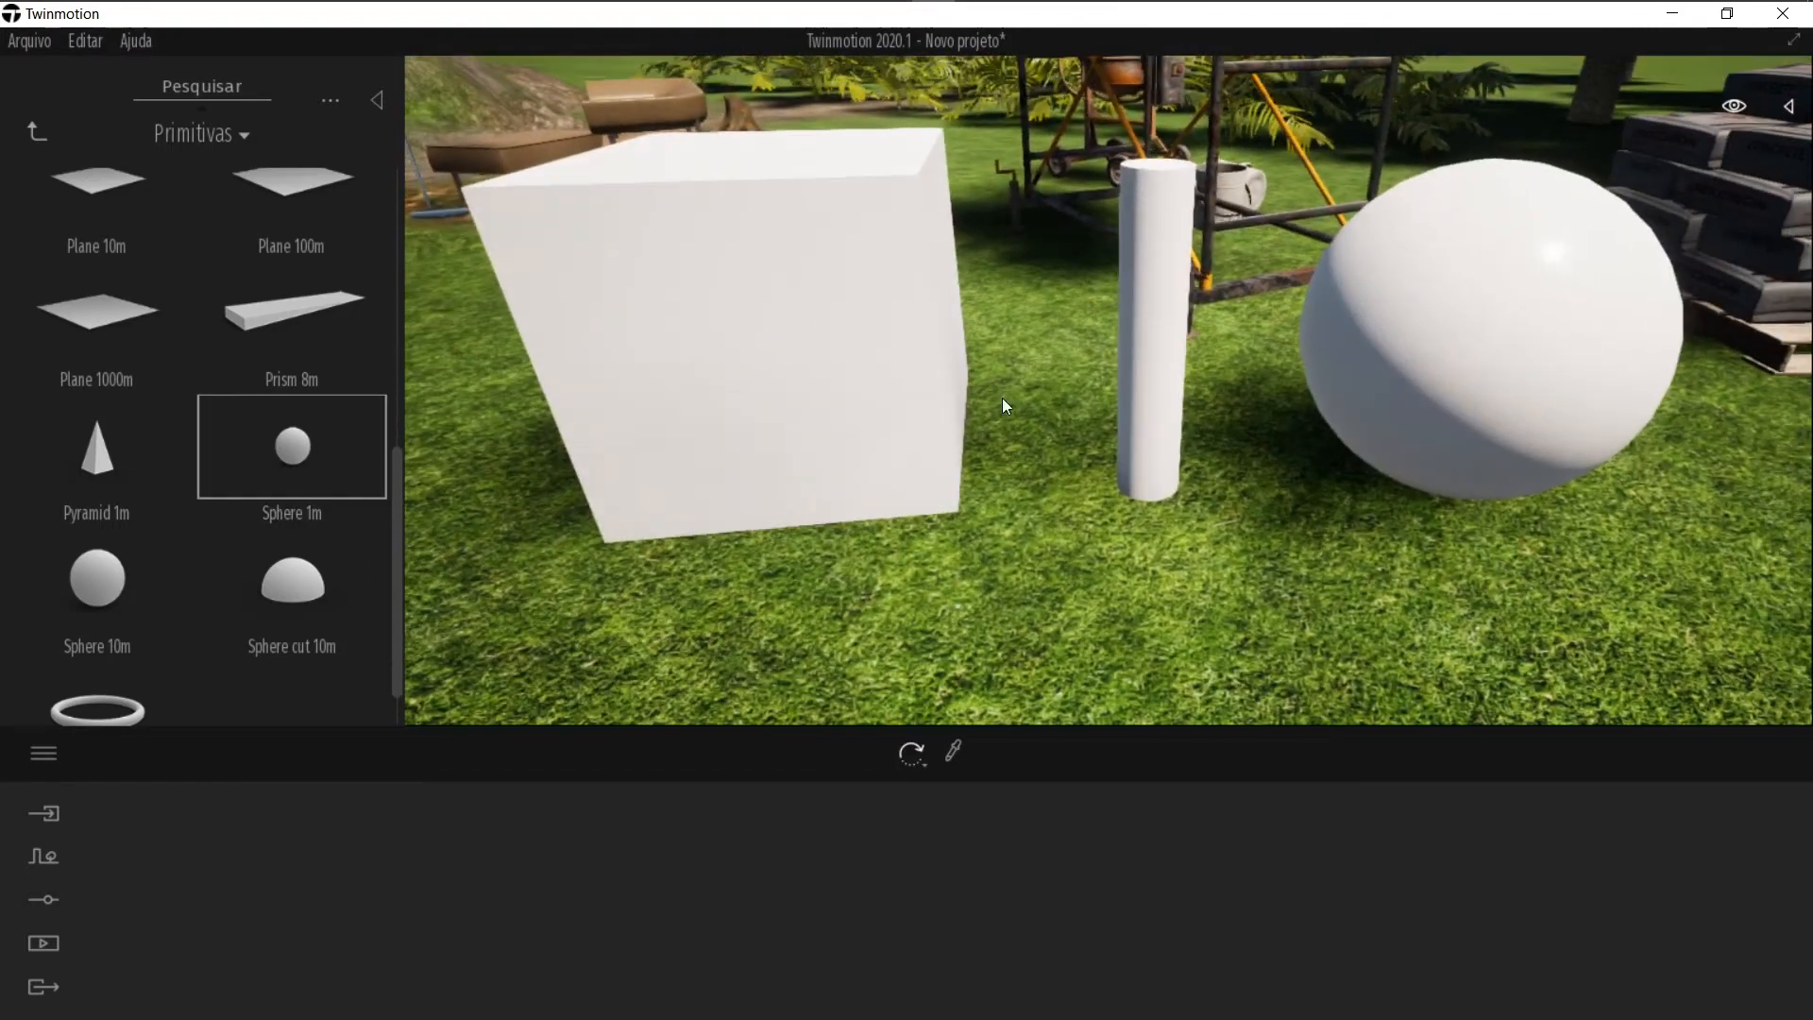
Step: Open Decalques and apply the Manhole 1 decal onto the box's front face
left_click(38, 134)
left_click(308, 379)
scroll(322, 420, "down", 3)
scroll(253, 489, "up", 2)
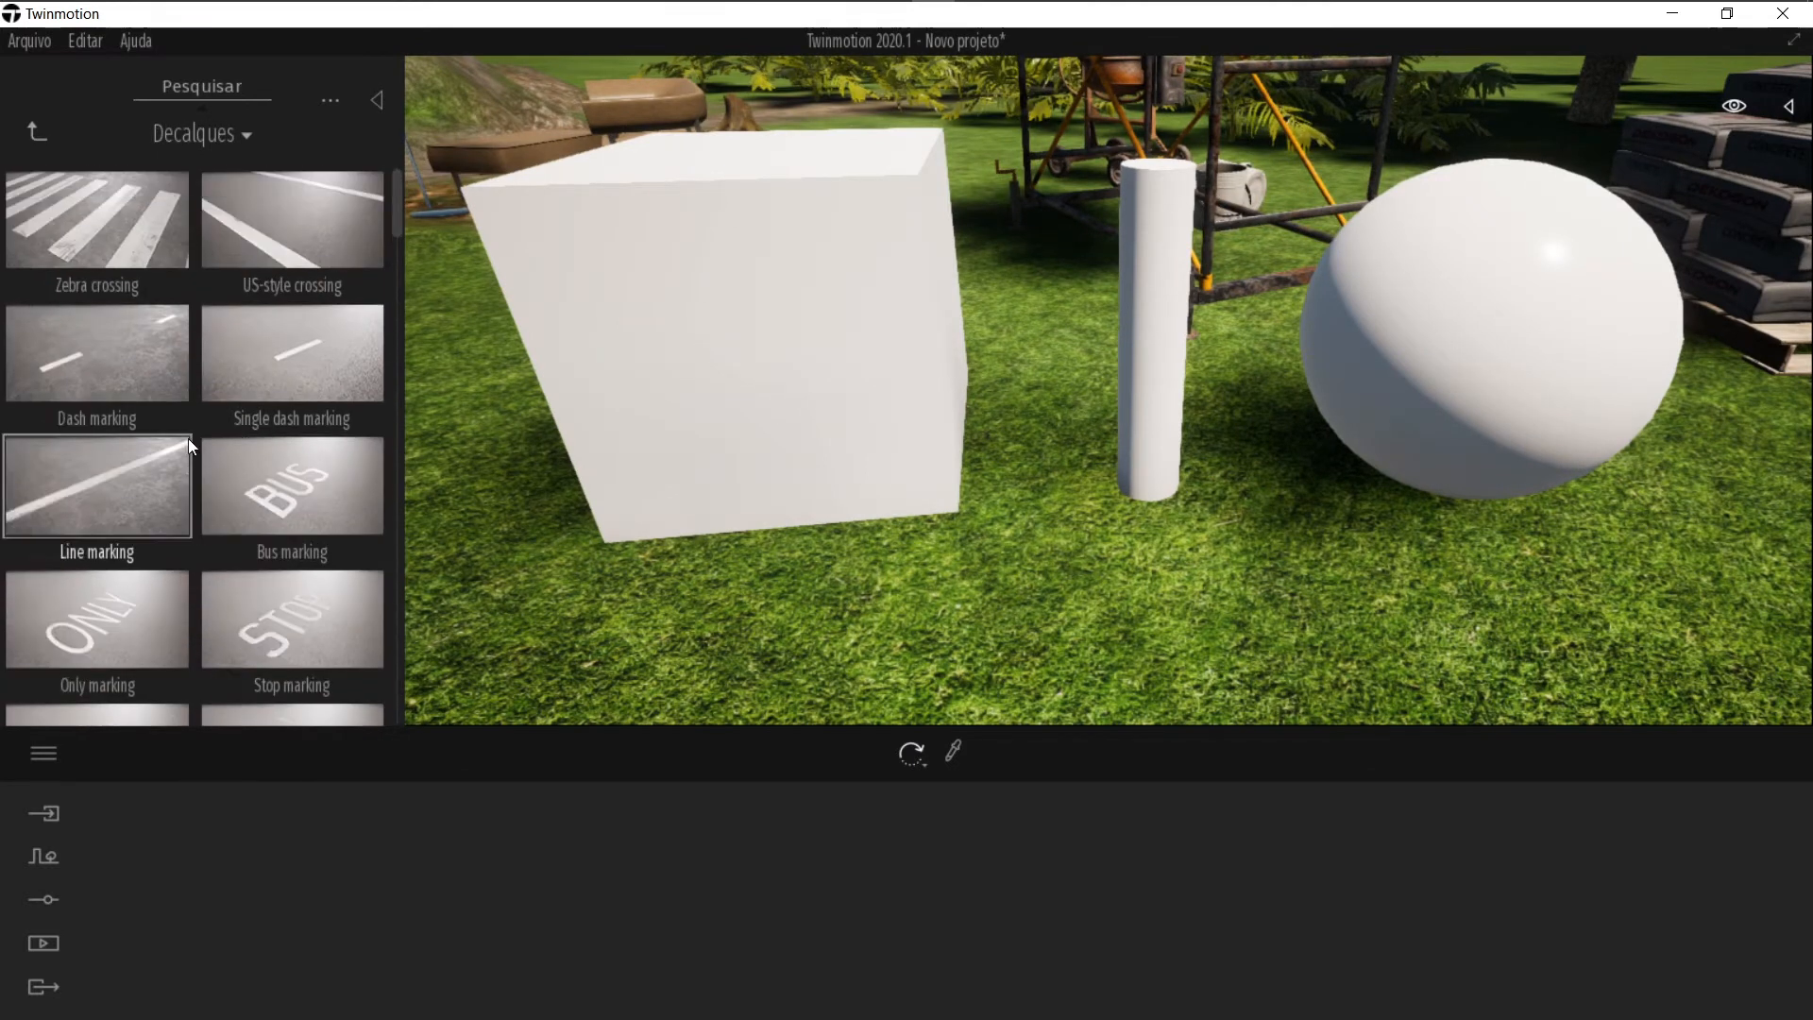
scroll(199, 455, "down", 5)
scroll(209, 453, "down", 7)
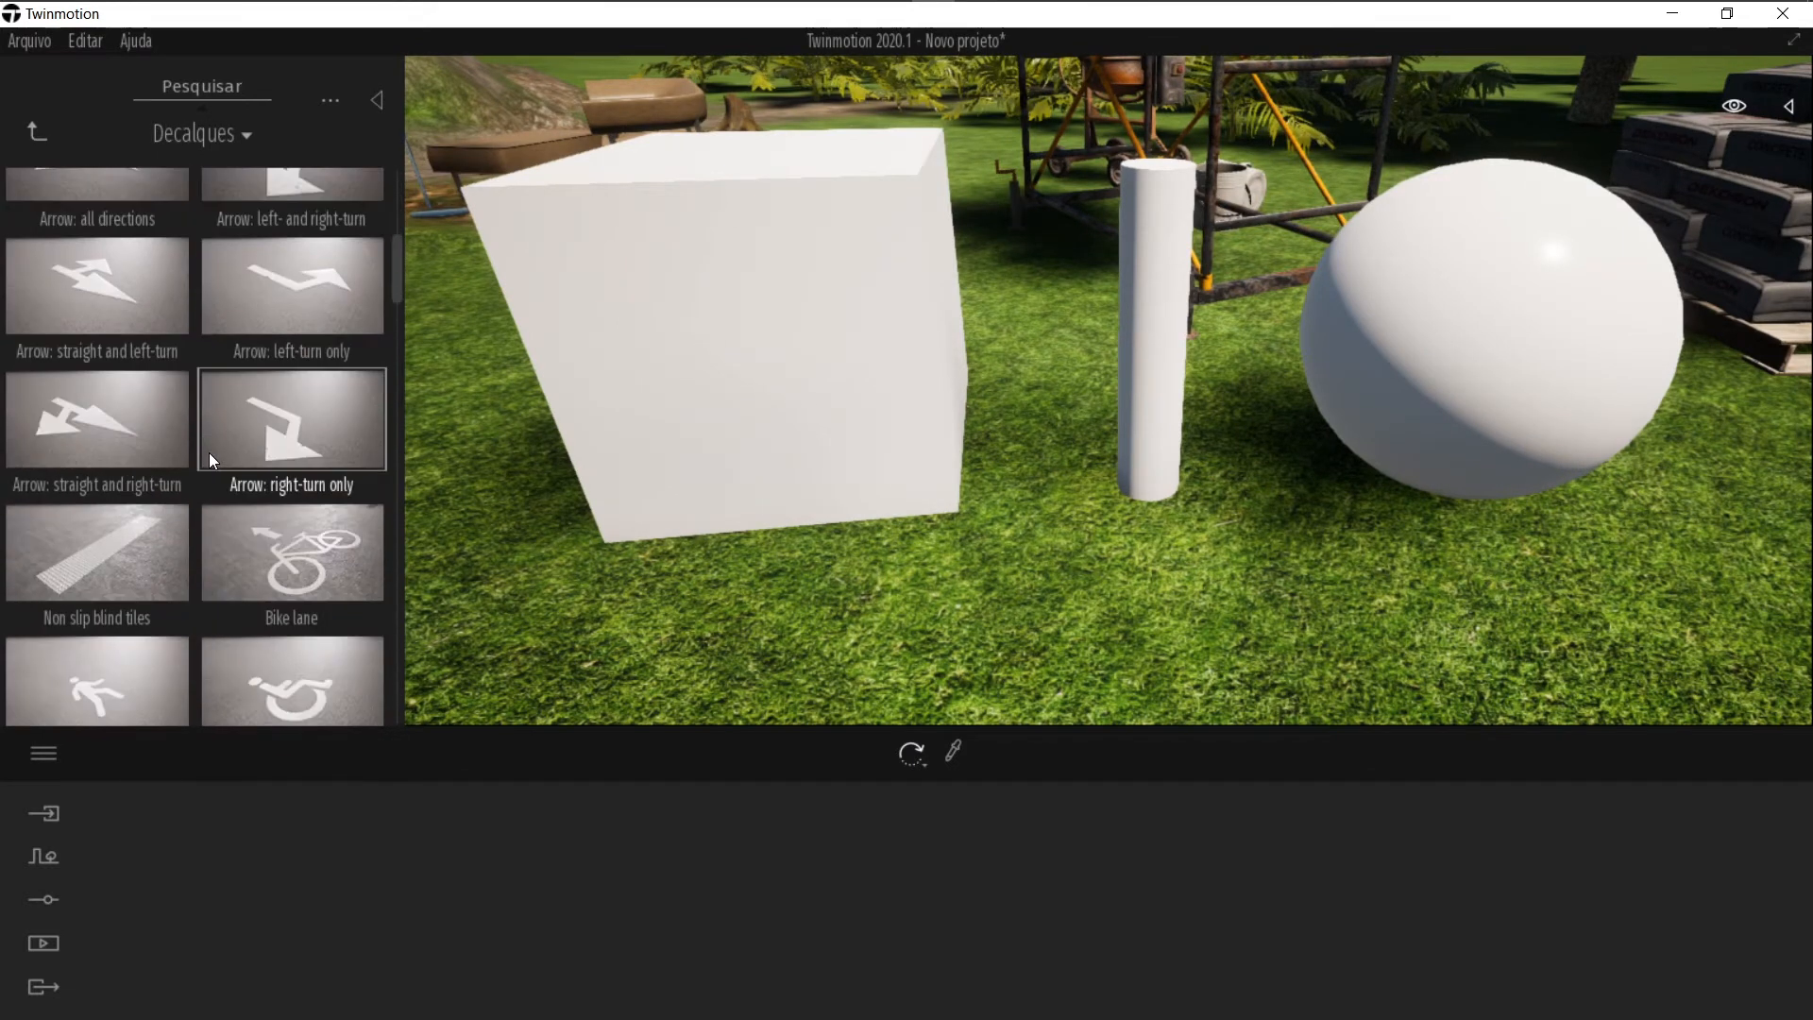
scroll(209, 452, "down", 3)
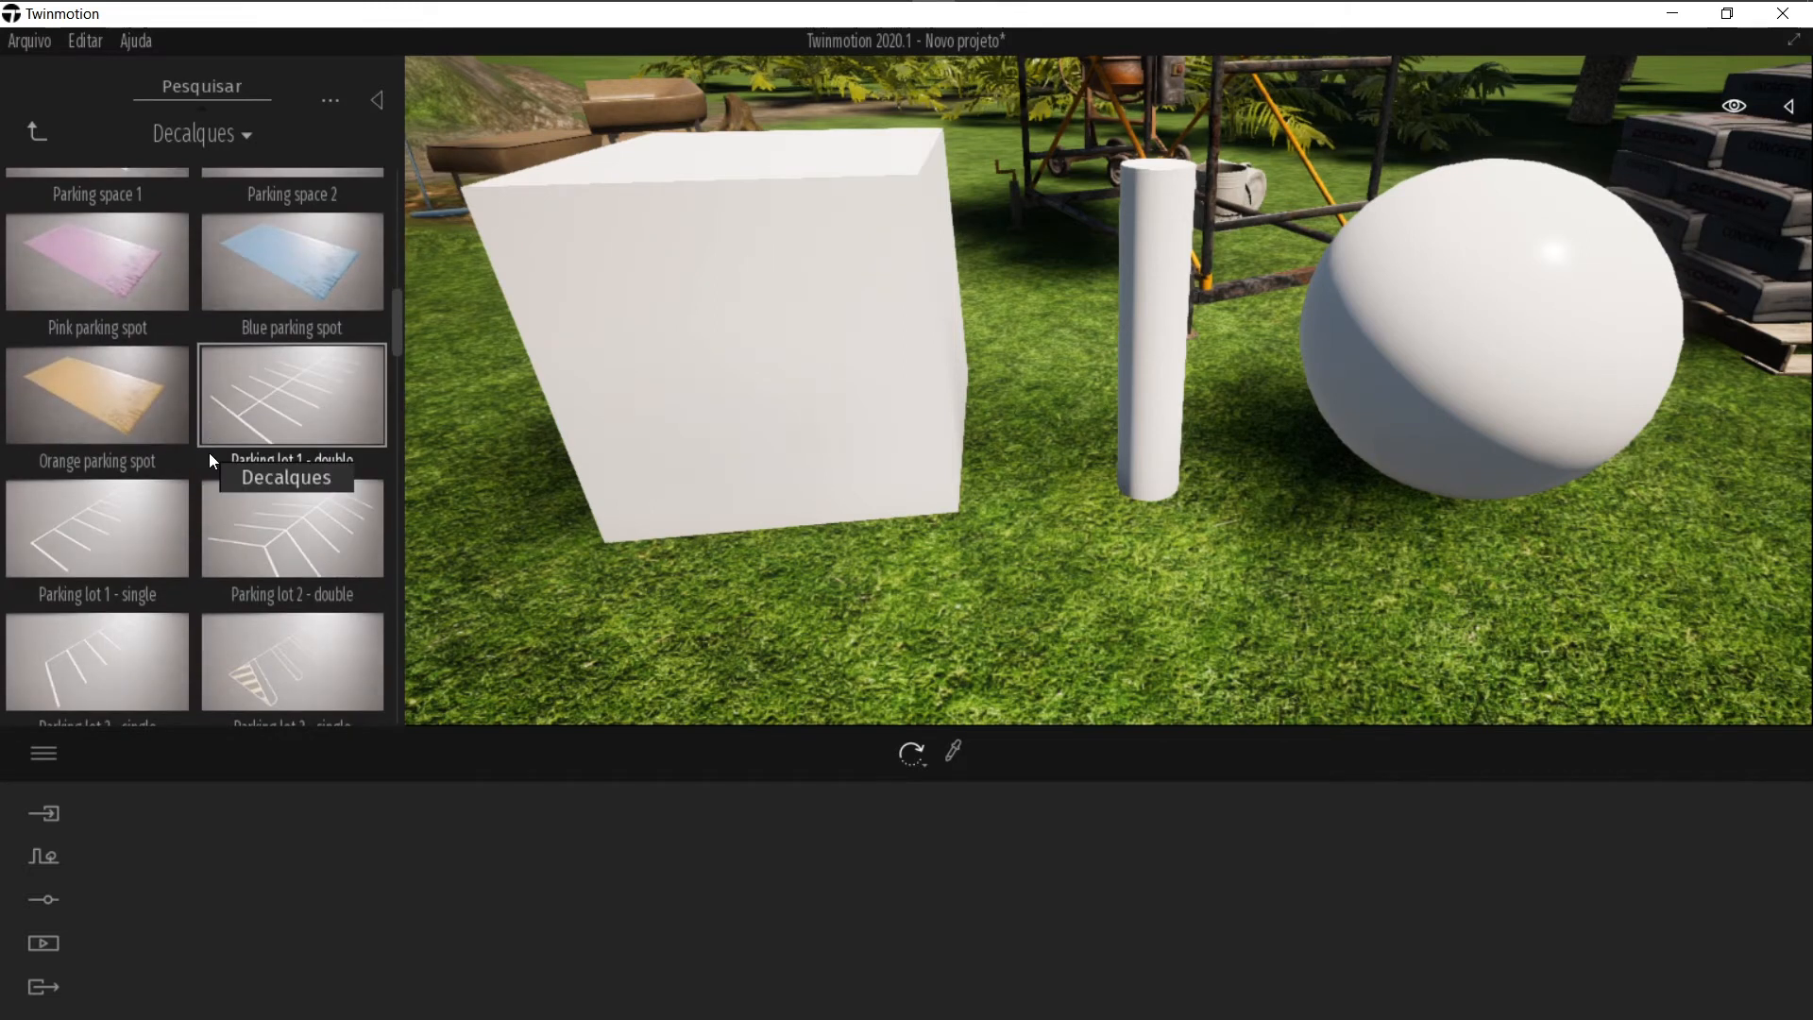
scroll(209, 452, "down", 1)
scroll(192, 379, "down", 4)
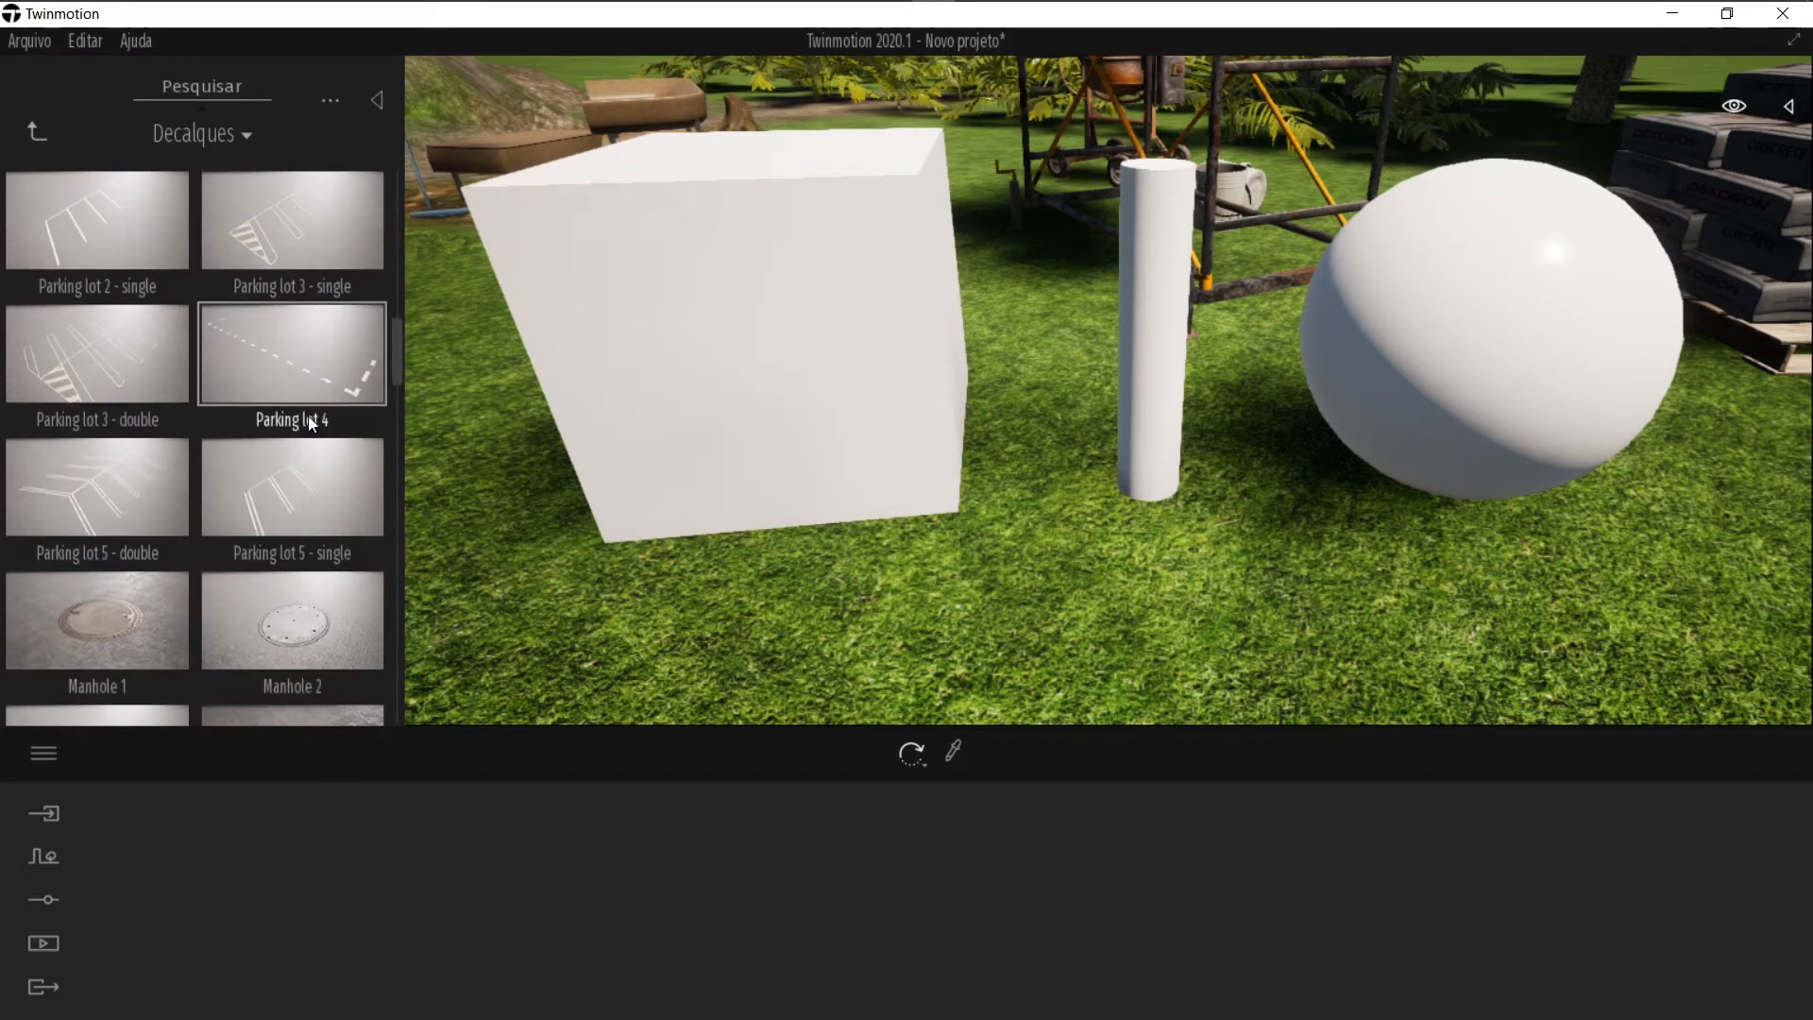
left_click_drag(132, 449, 765, 390)
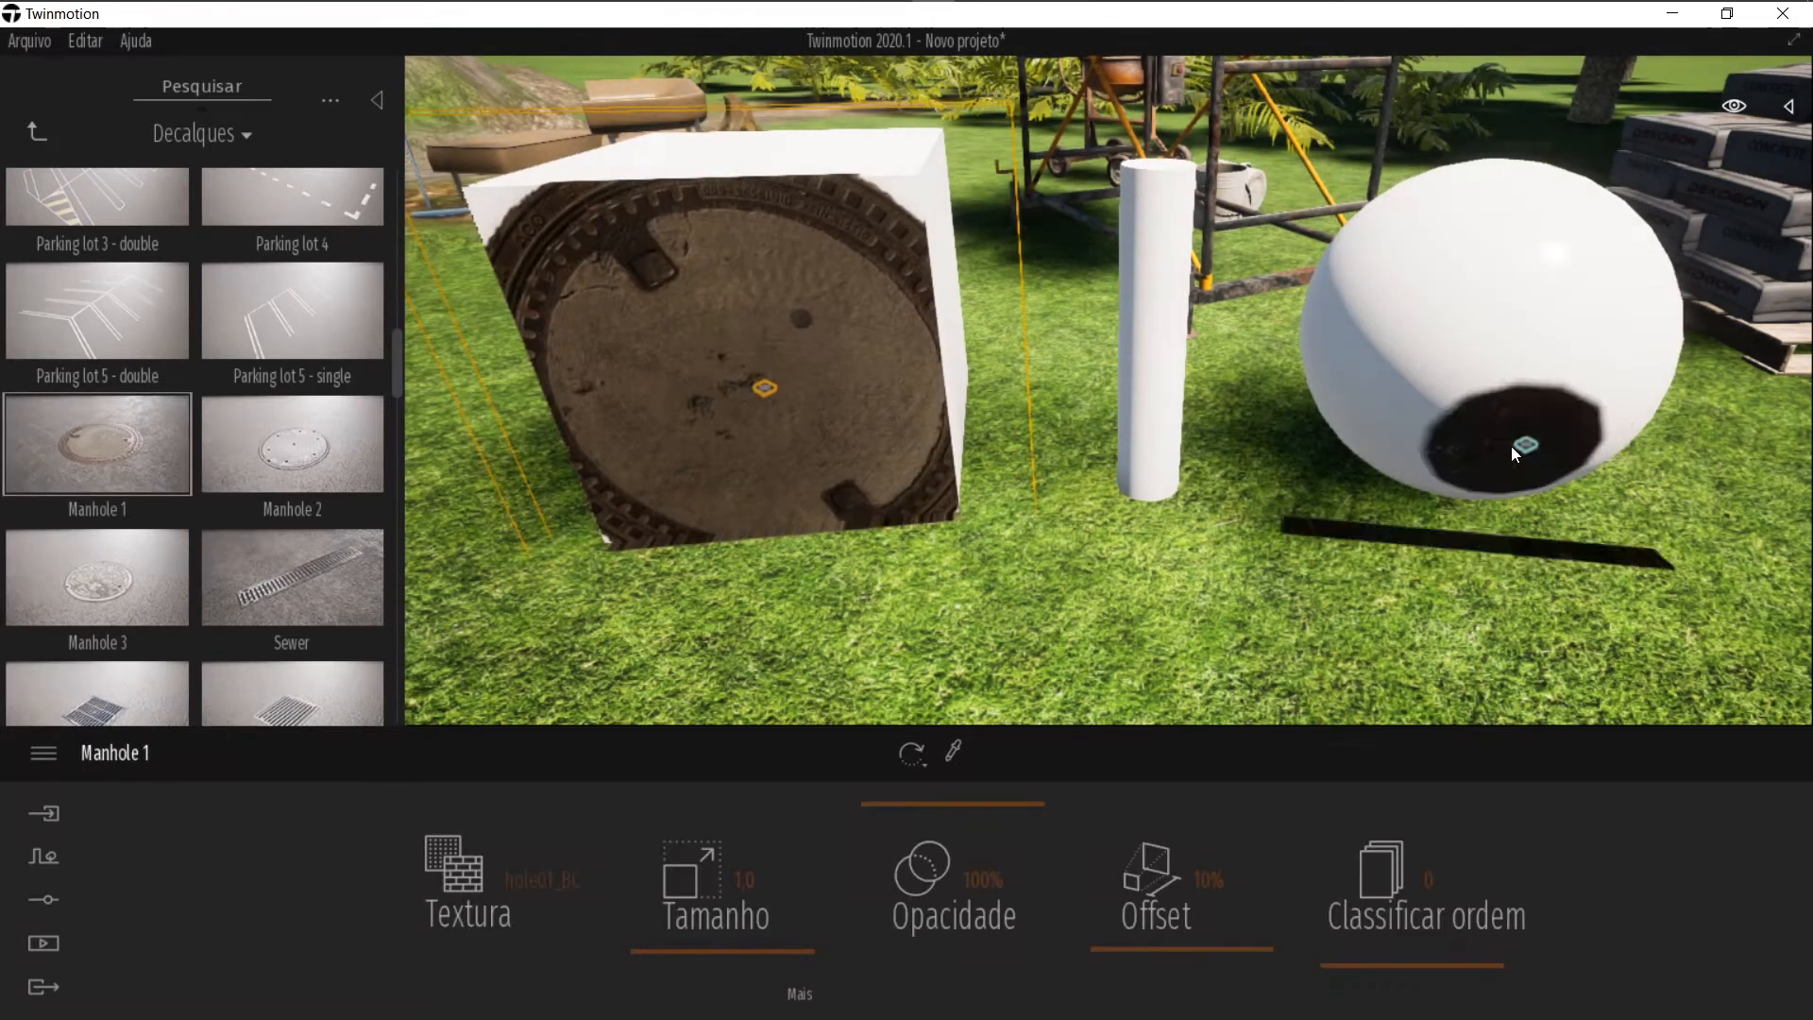
Step: Select the manhole decal and set its Tamanho to 0.7
key("Escape")
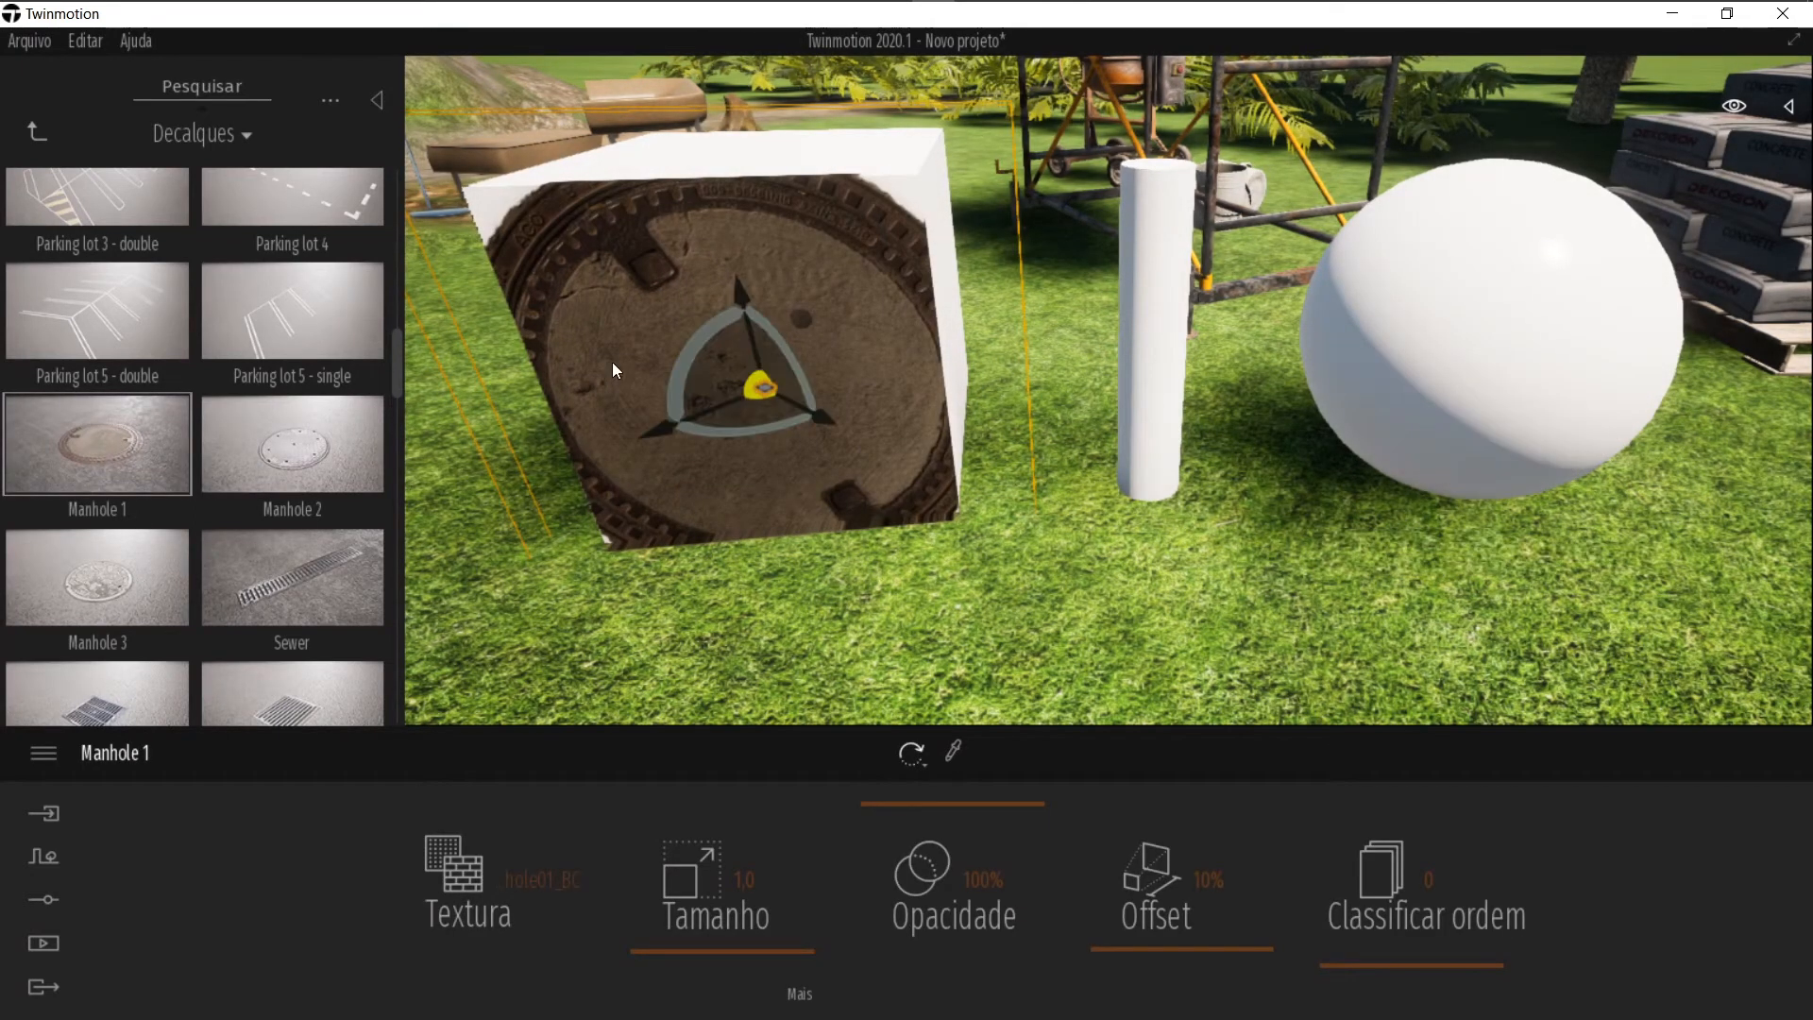
left_click(756, 396)
left_click(764, 390)
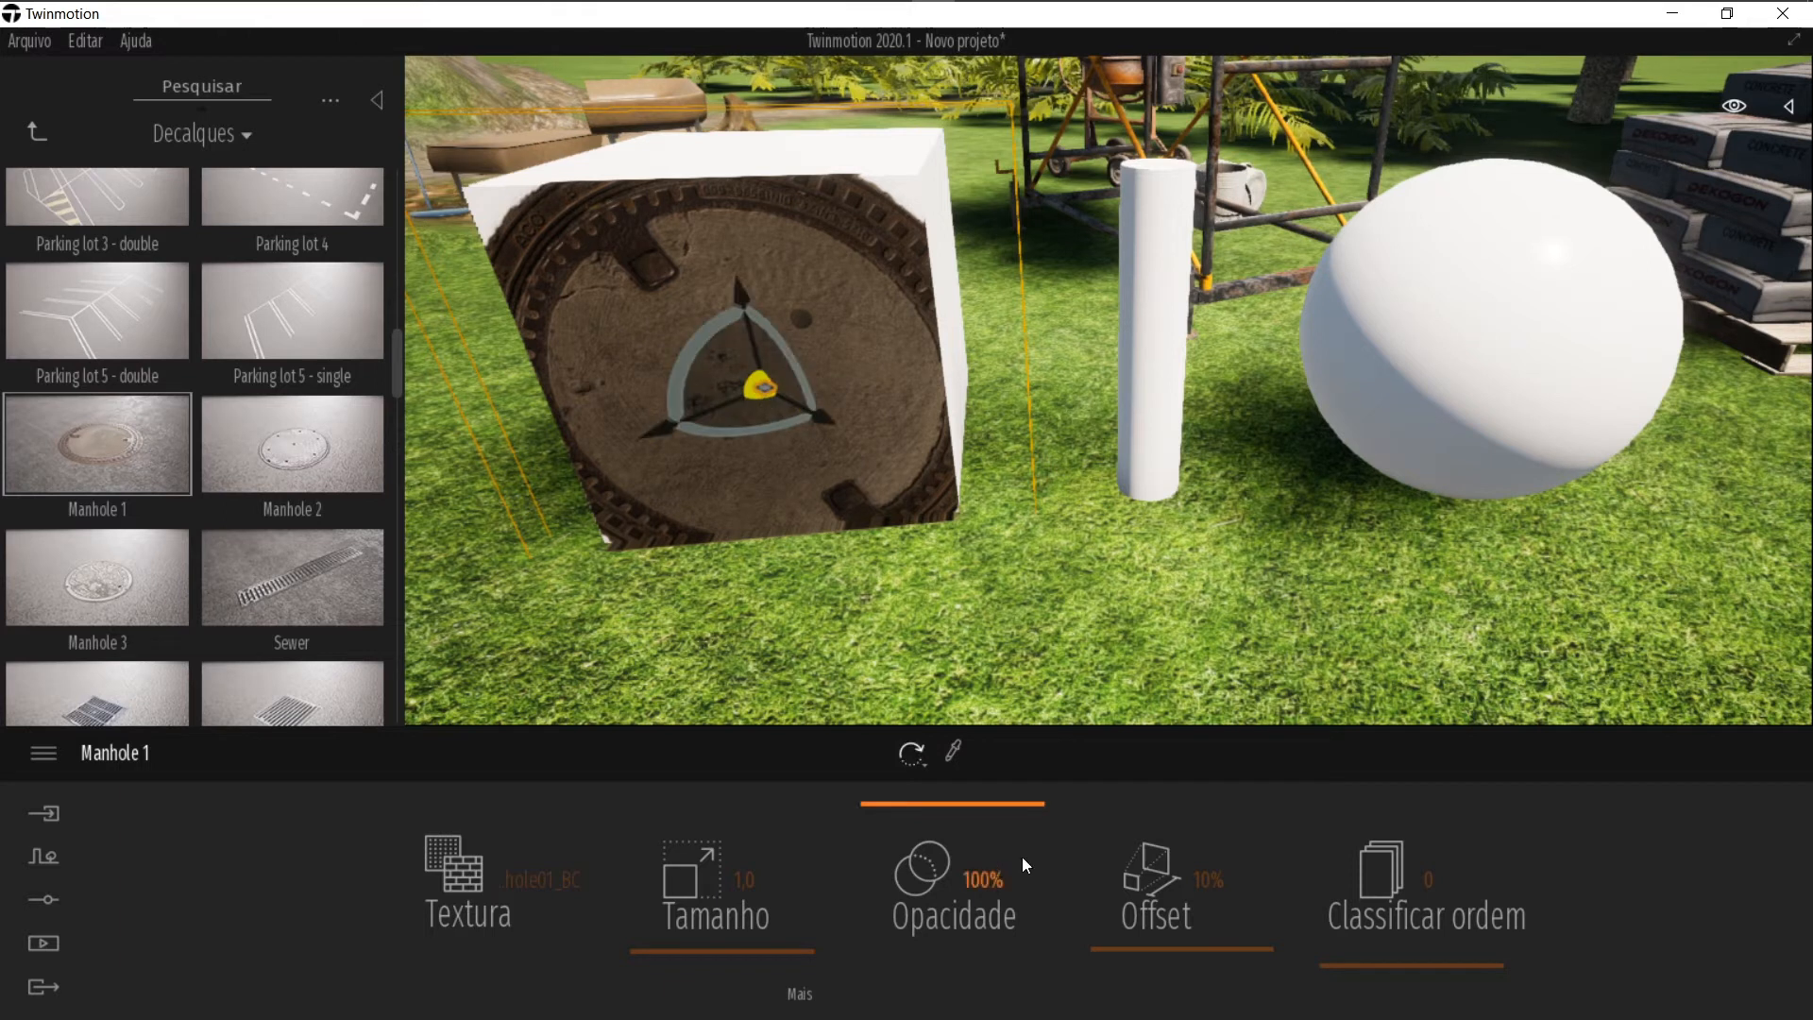
left_click(653, 957)
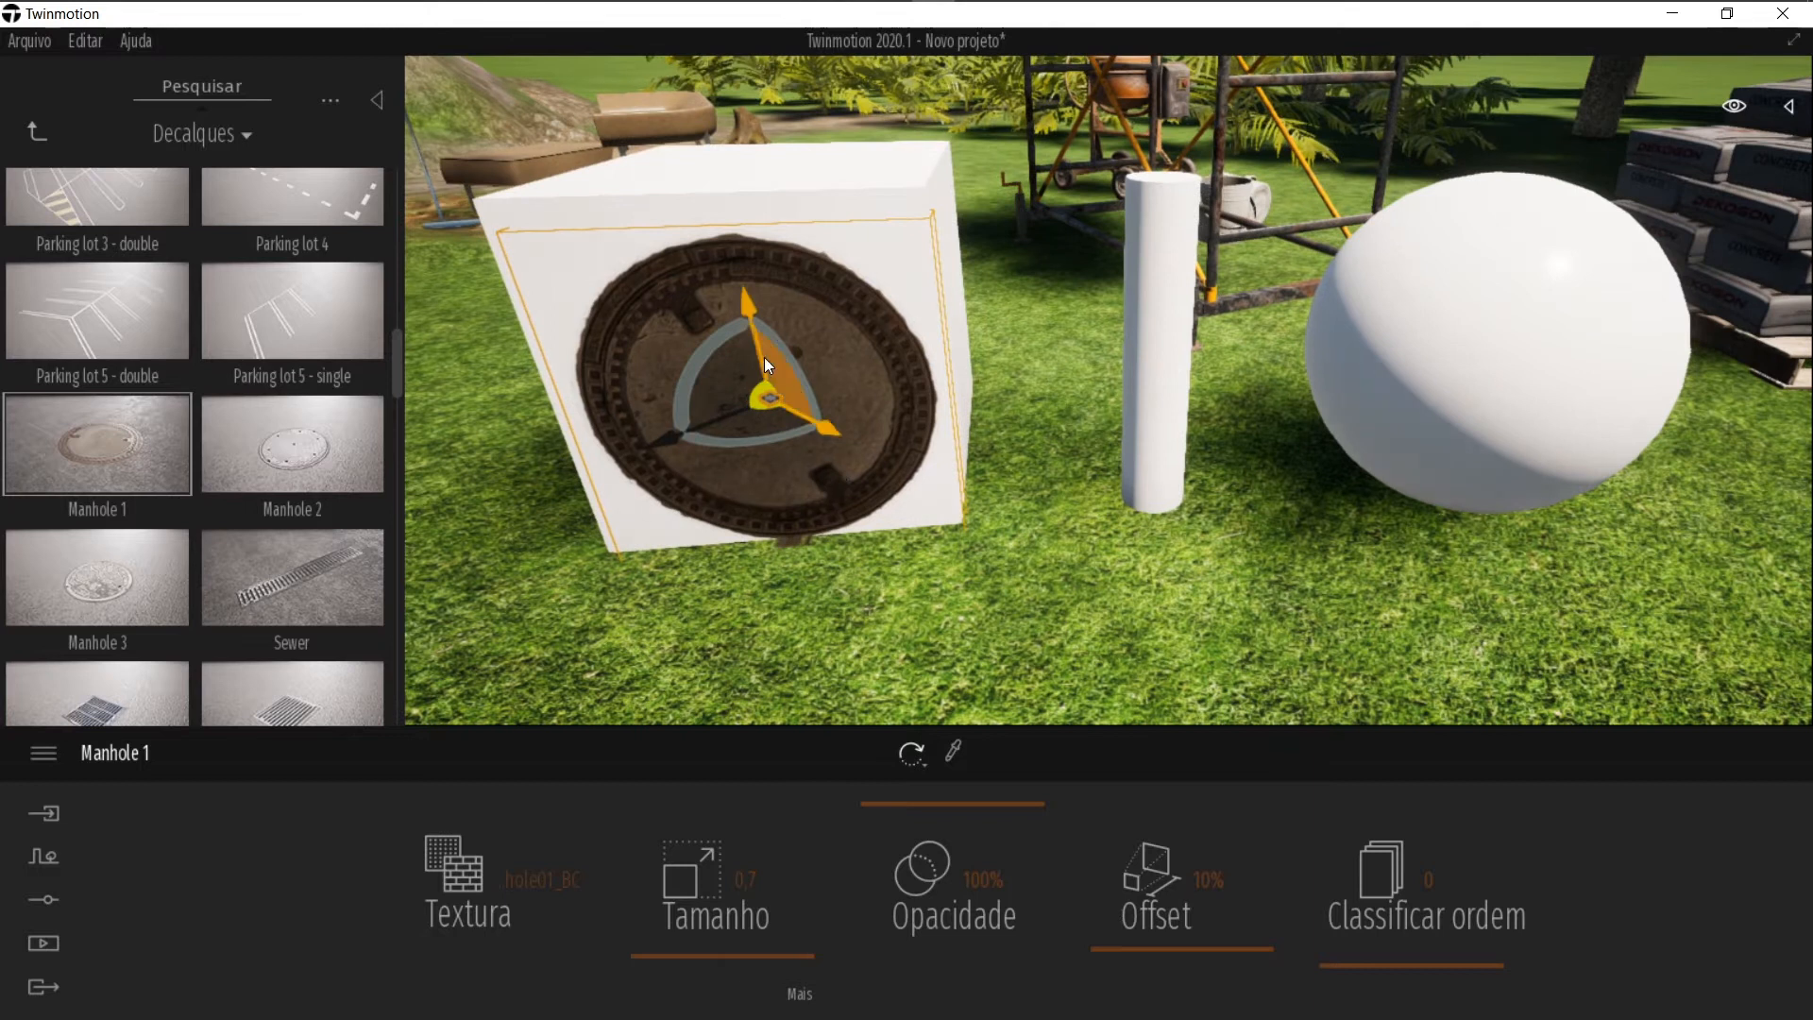
Step: Nudge the manhole decal slightly upward on the box's front face and deselect it
left_click_drag(759, 356, 761, 341)
left_click(532, 500)
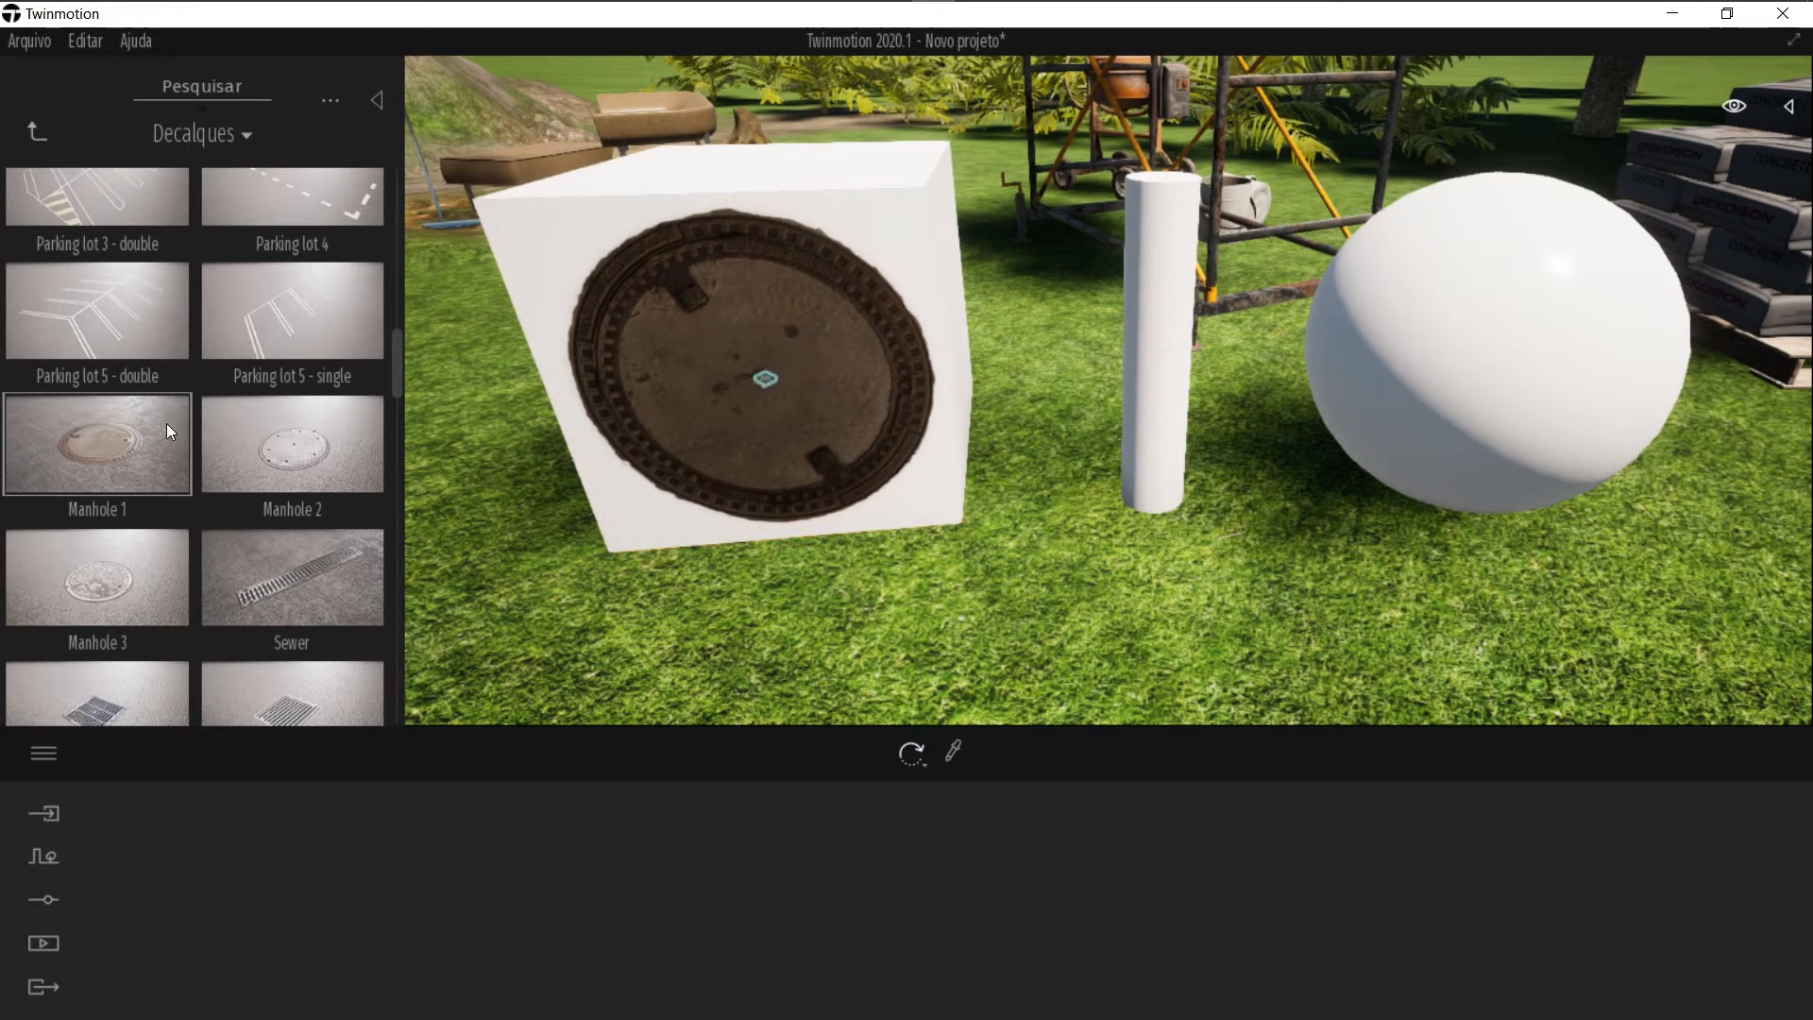
Step: Drag the Graffiti 5 decal into the scene and position it on the box's right face
scroll(141, 464, "down", 6)
scroll(130, 505, "down", 1)
left_click_drag(113, 514, 1568, 344)
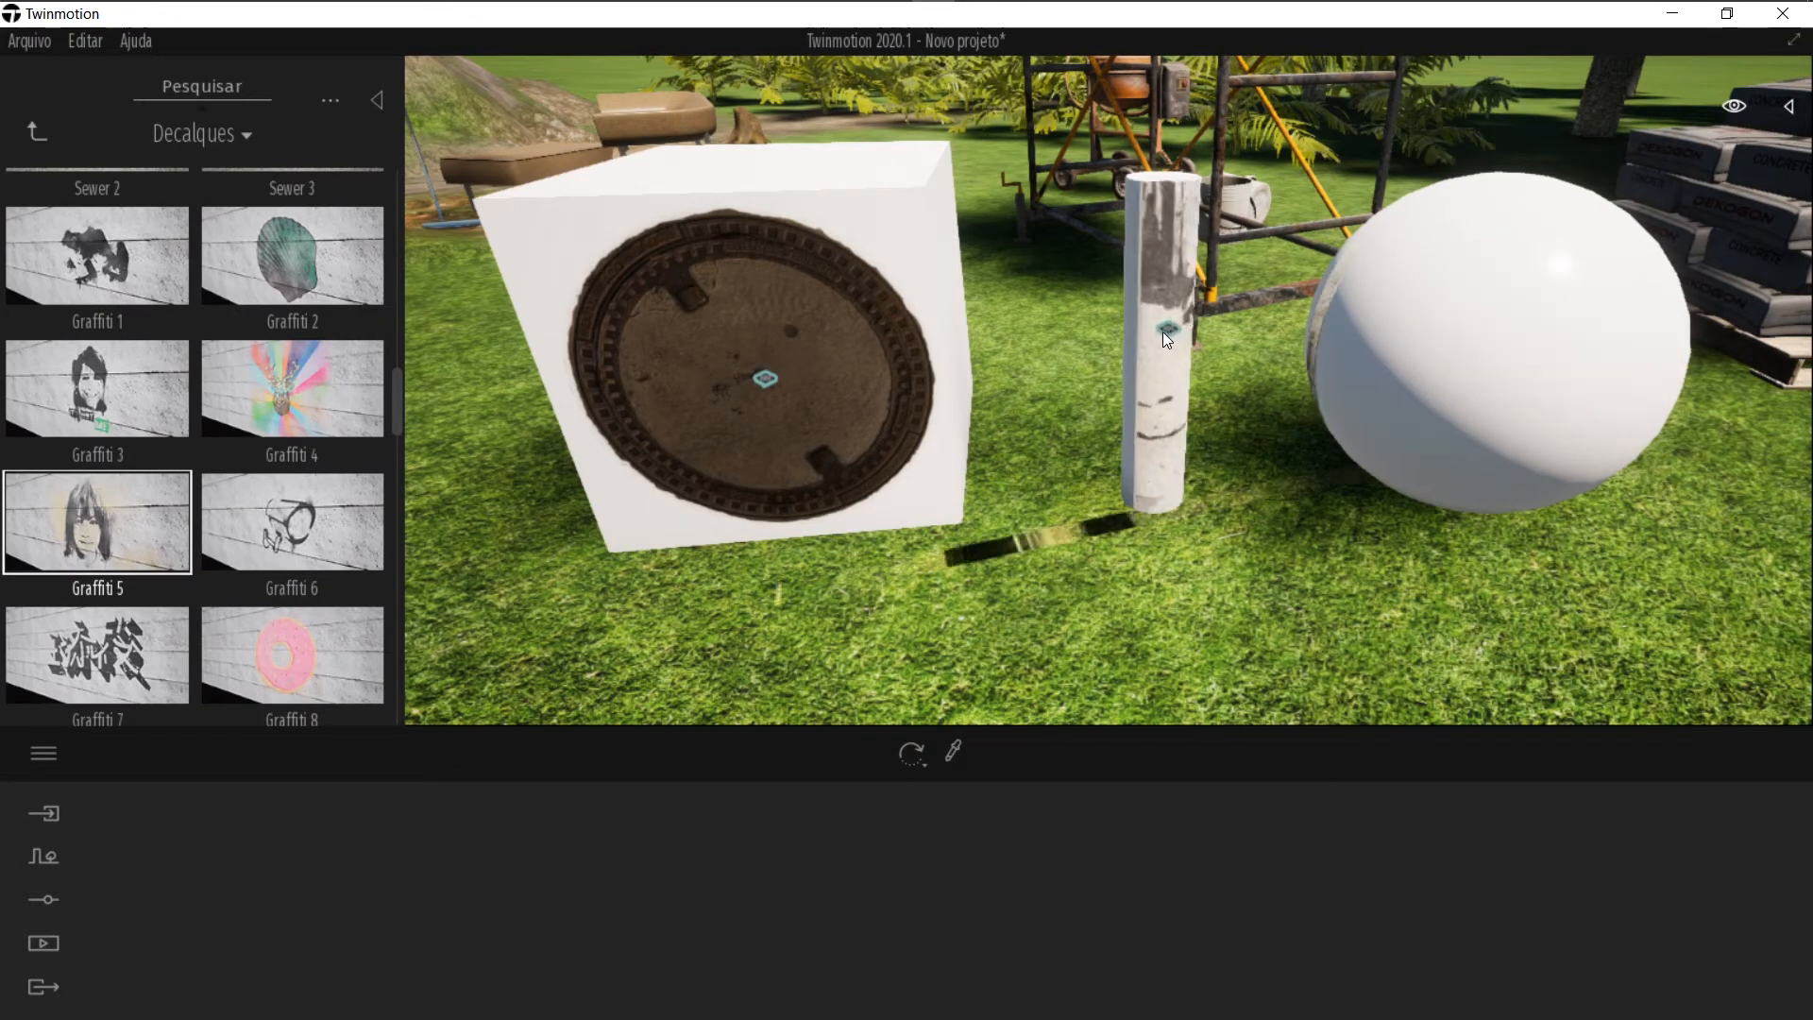
key("s")
key("d")
key("w")
key("w")
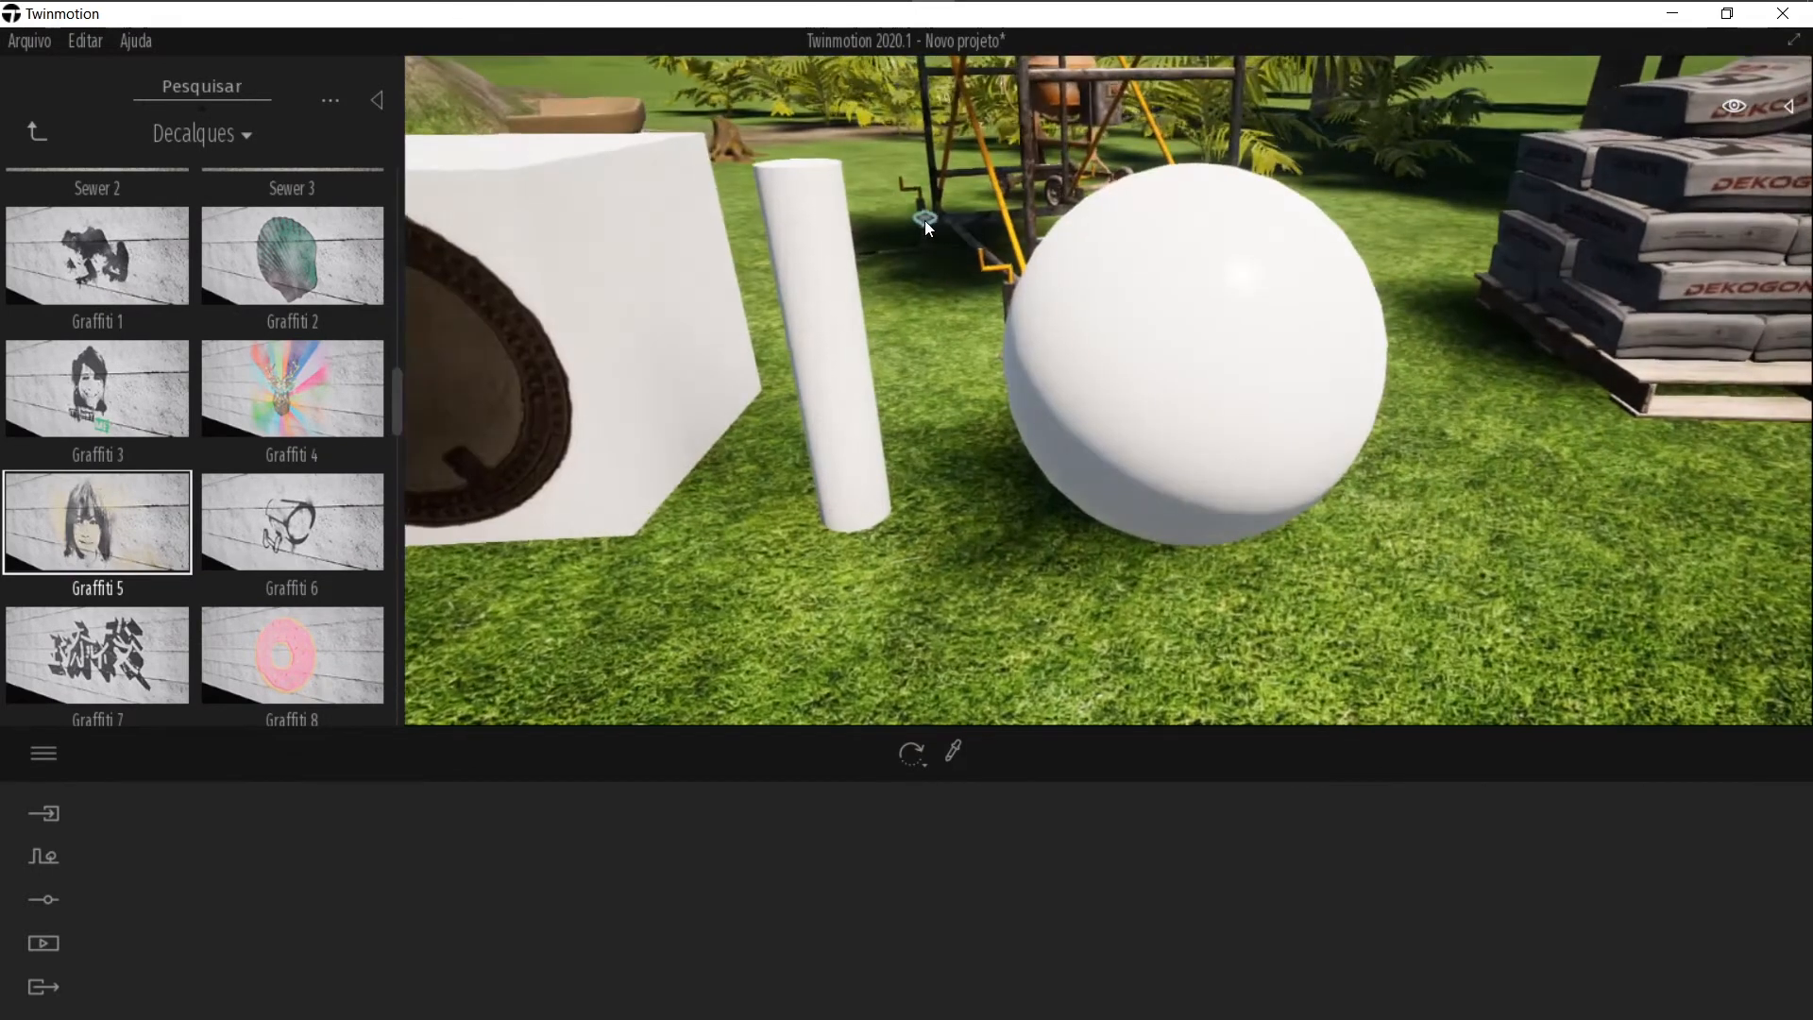
key("e")
key("s")
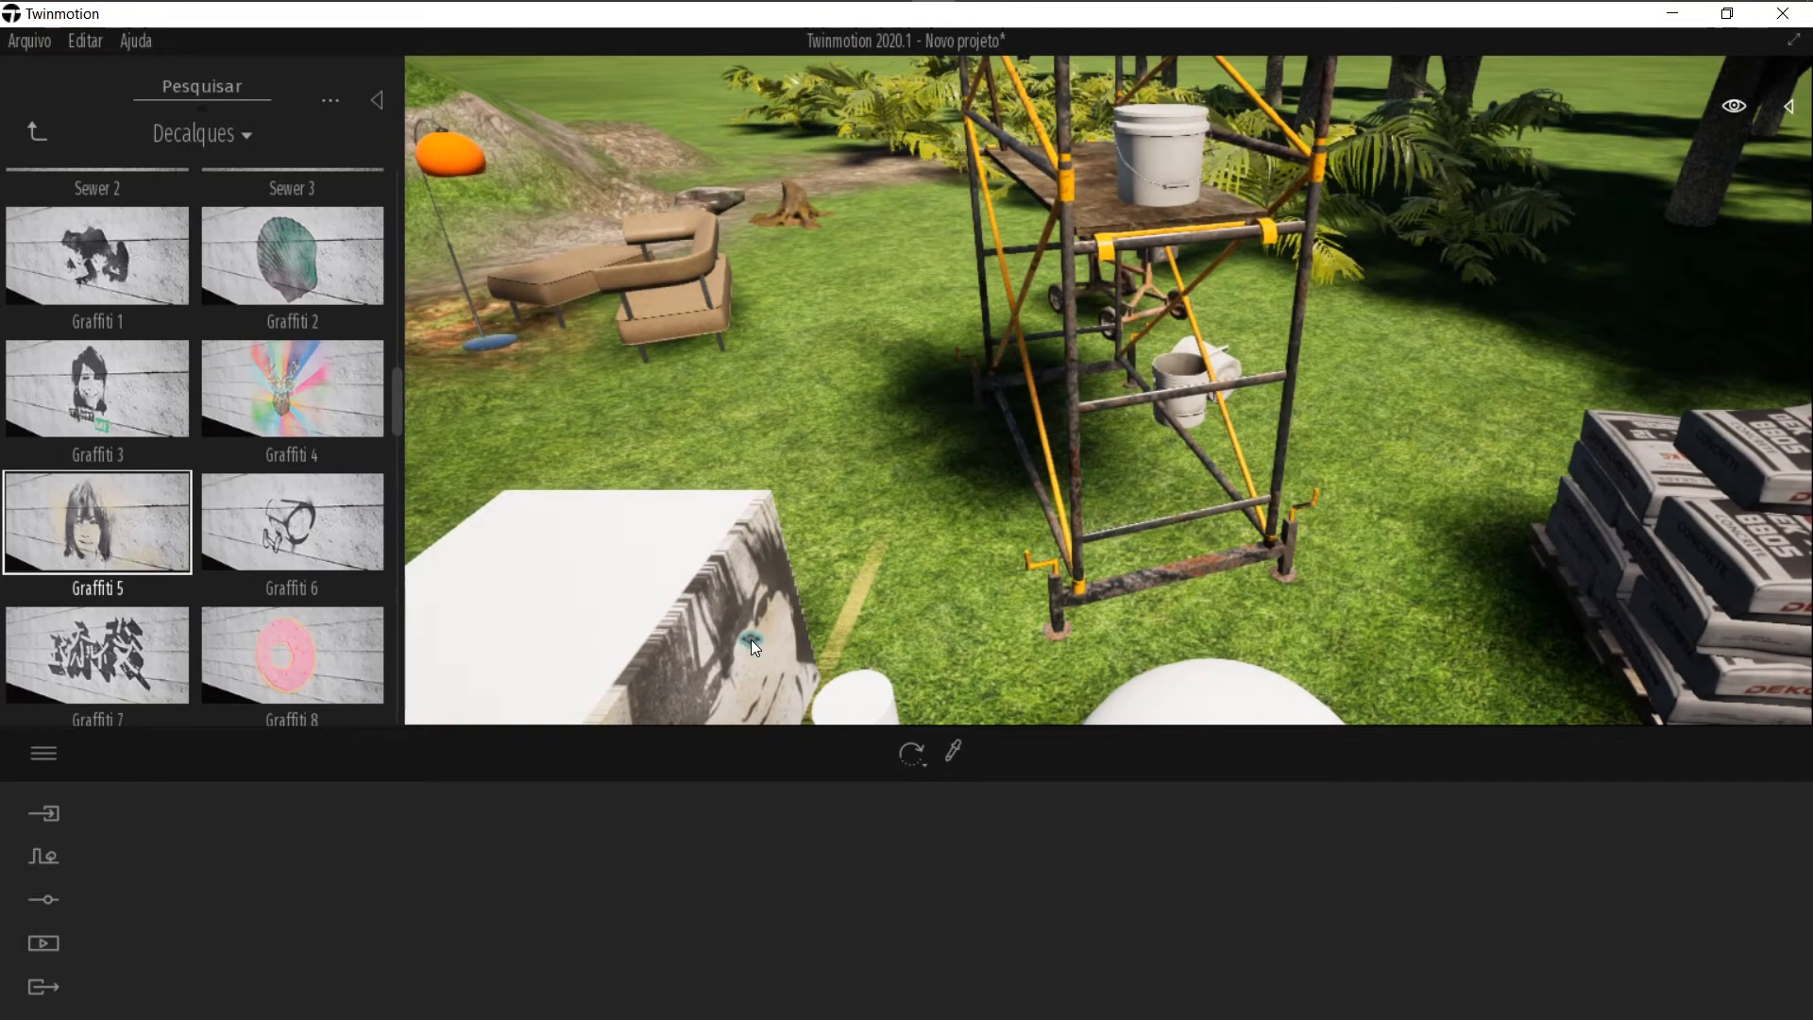
left_click(753, 632)
right_click_drag(775, 480, 754, 426)
key("Escape")
Step: Set the Graffiti 5 decal's Offset to 1%
left_click(1203, 883)
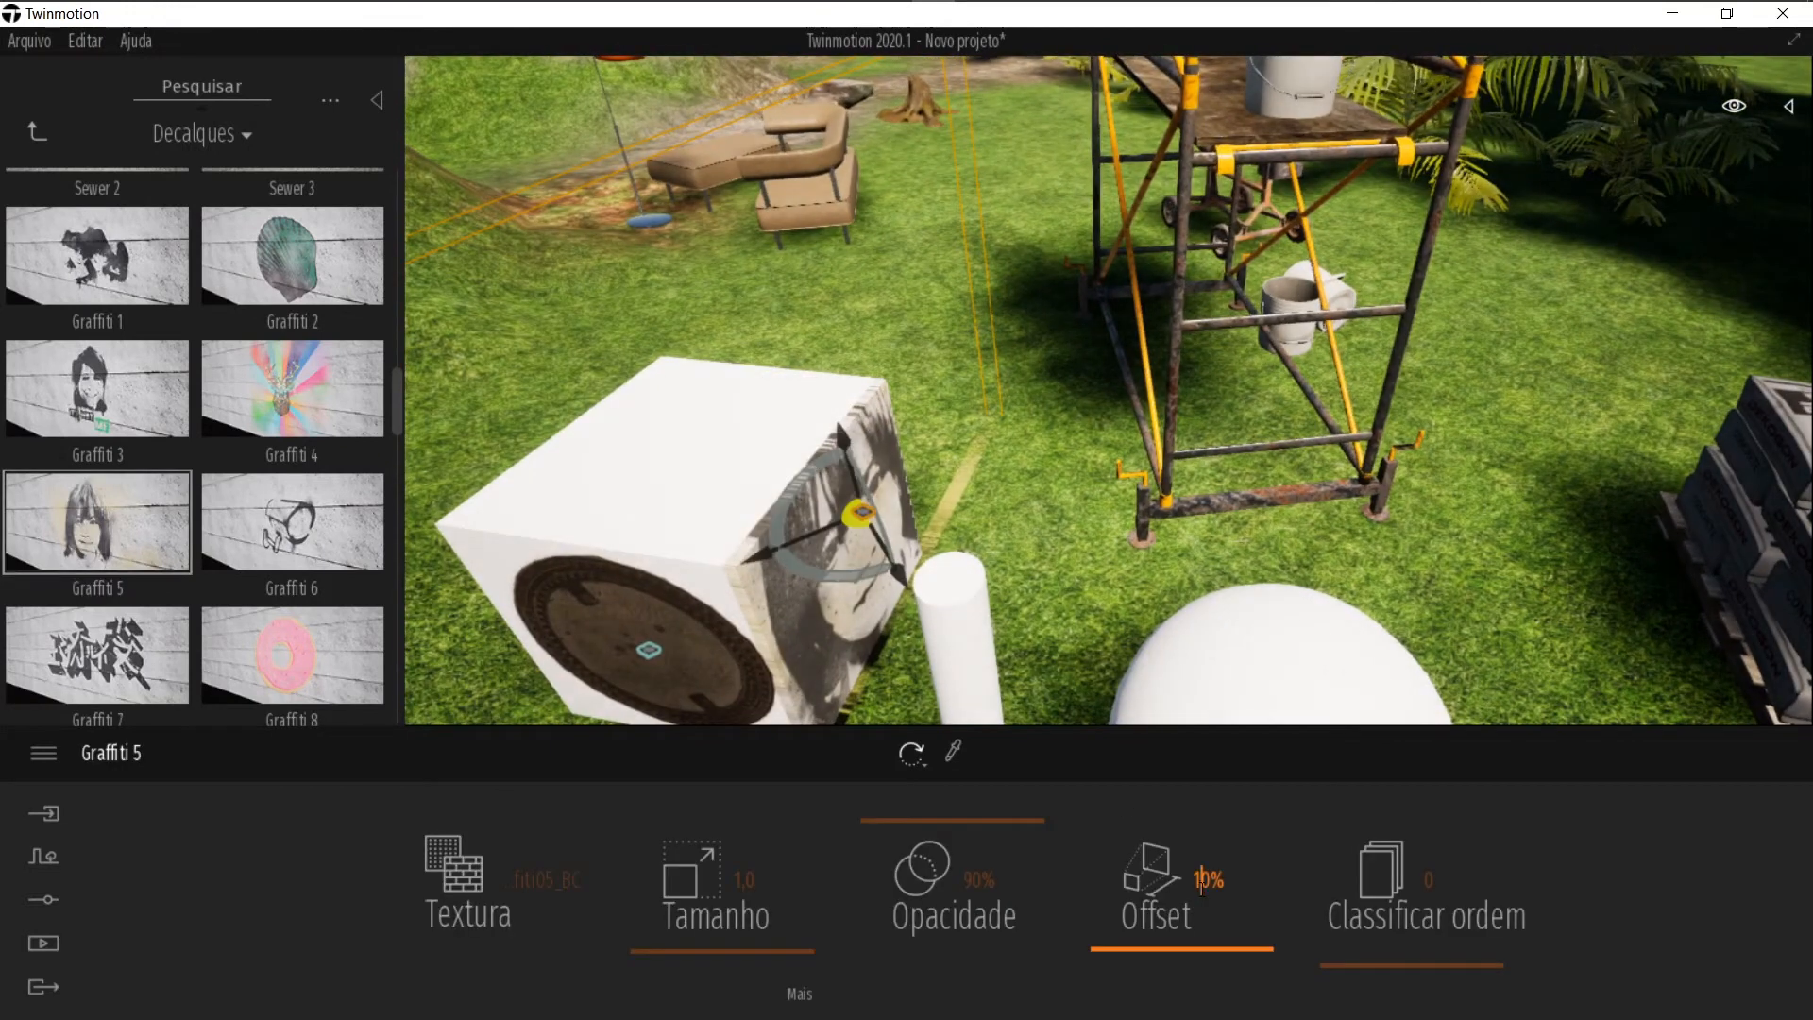
key("Delete")
key("Return")
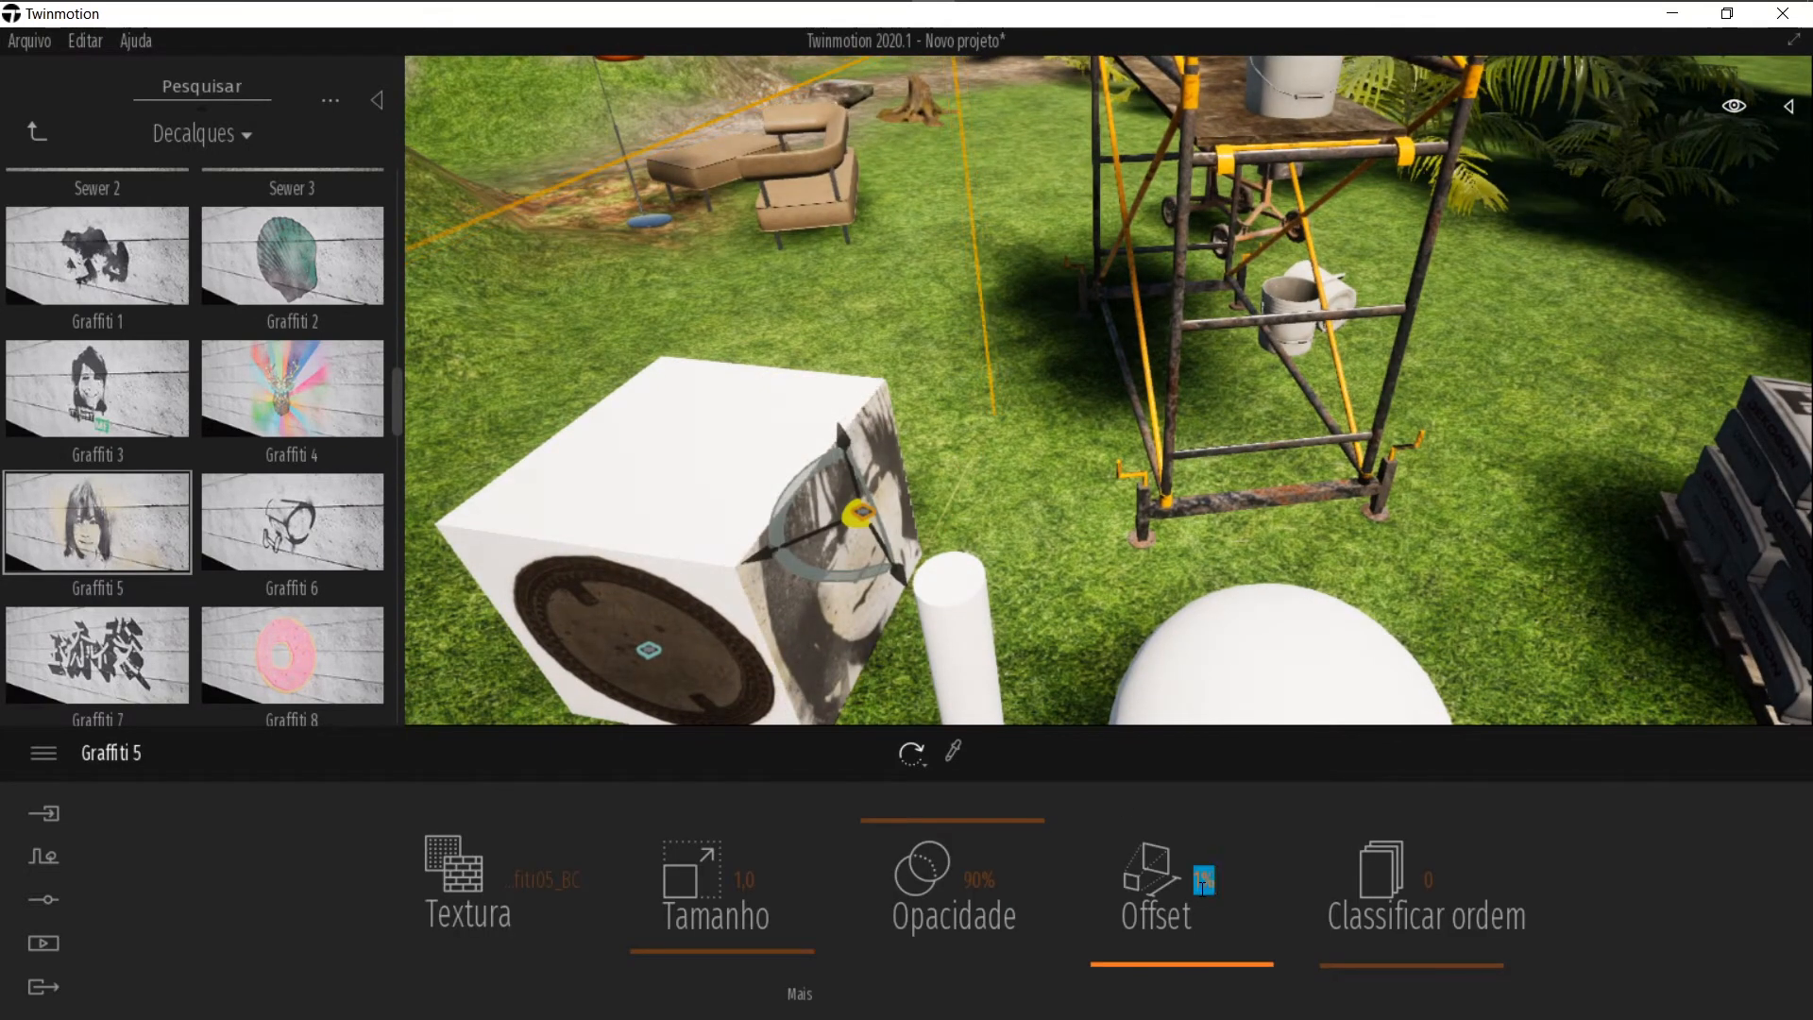
key("Escape")
Step: Reselect the Graffiti 5 decal and fine-tune its position on the box's right face
right_click_drag(1148, 492, 1021, 502)
left_click(1044, 459)
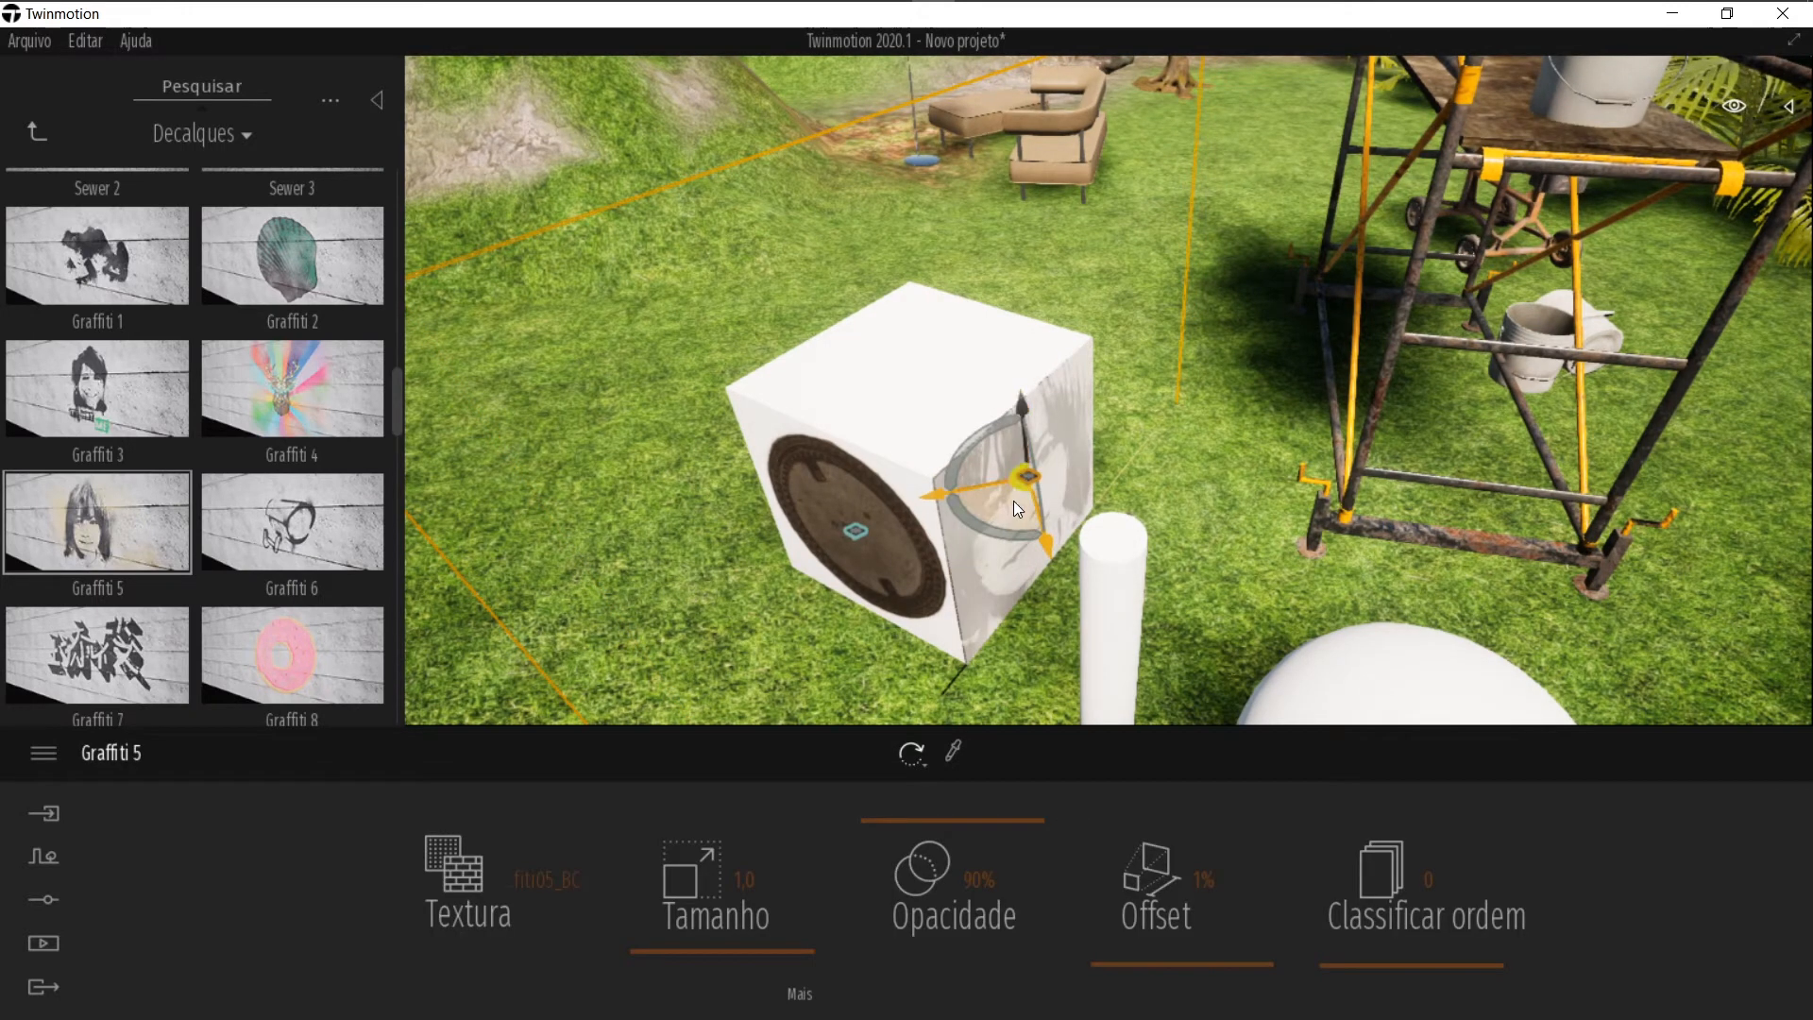
left_click_drag(1022, 483, 1023, 491)
key("Escape")
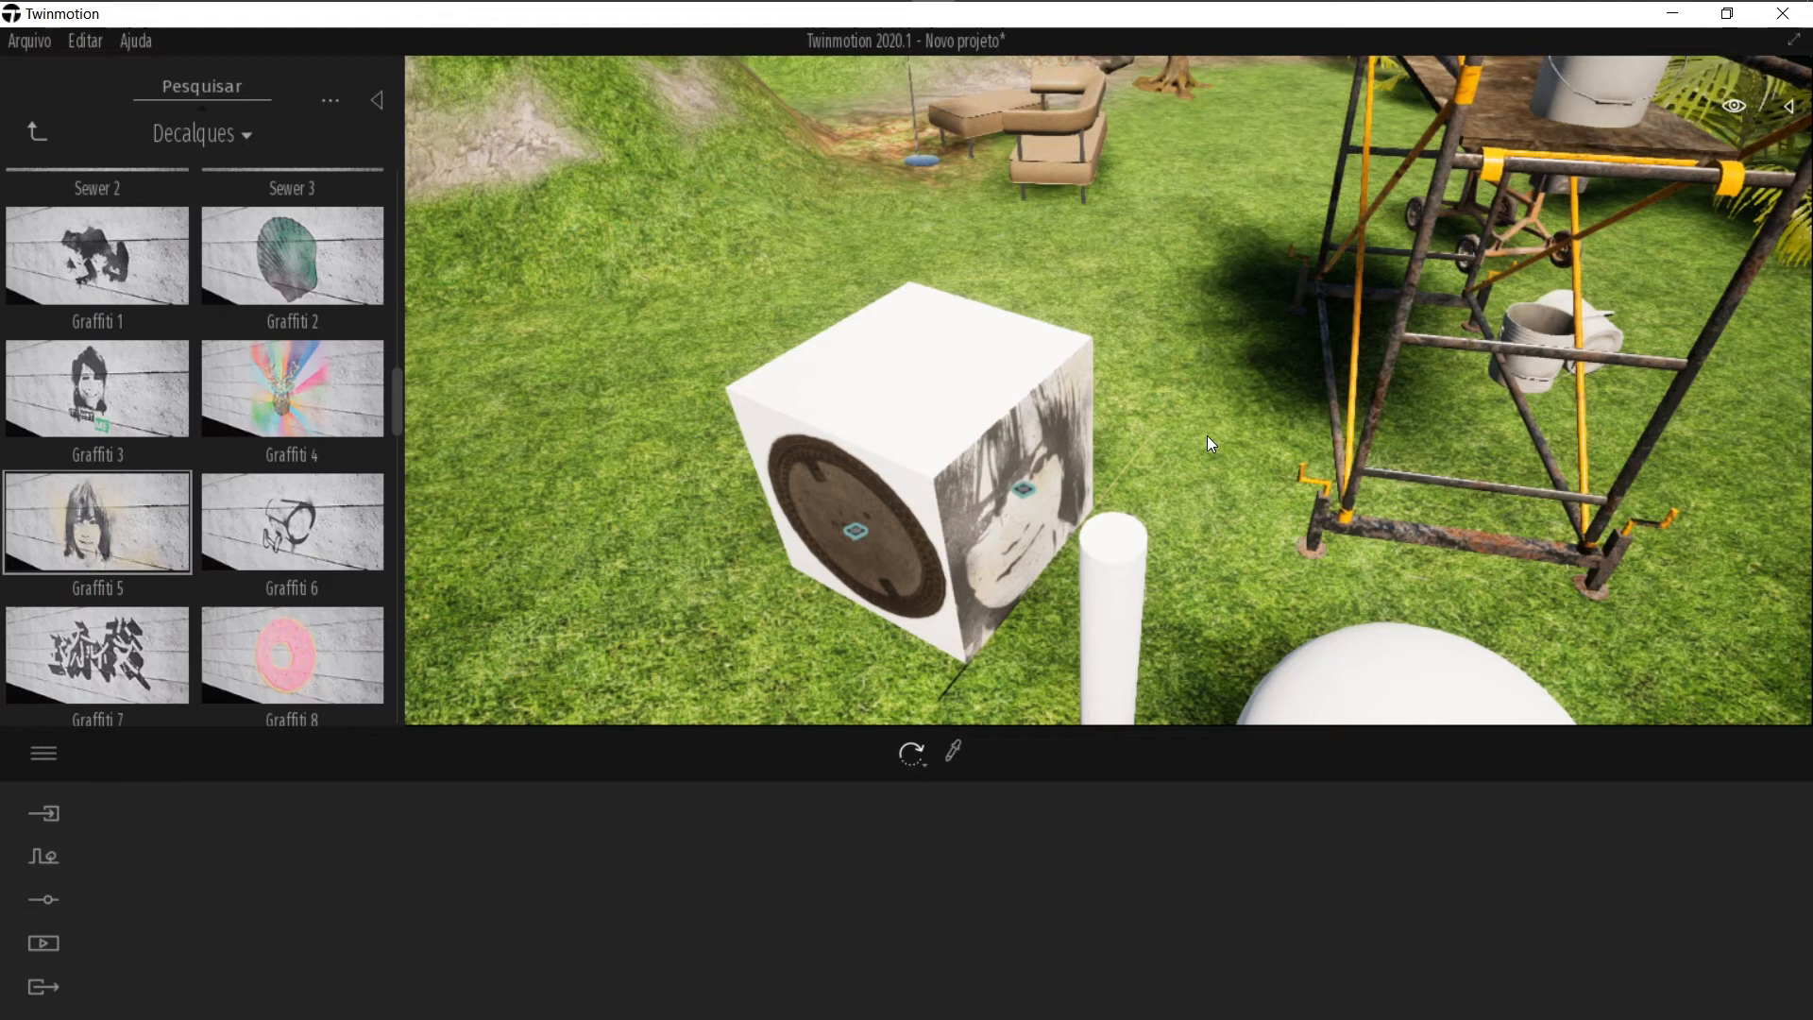
Step: Browse the rest of the Decalques library and return to the object categories
scroll(237, 649, "down", 2)
scroll(236, 650, "down", 10)
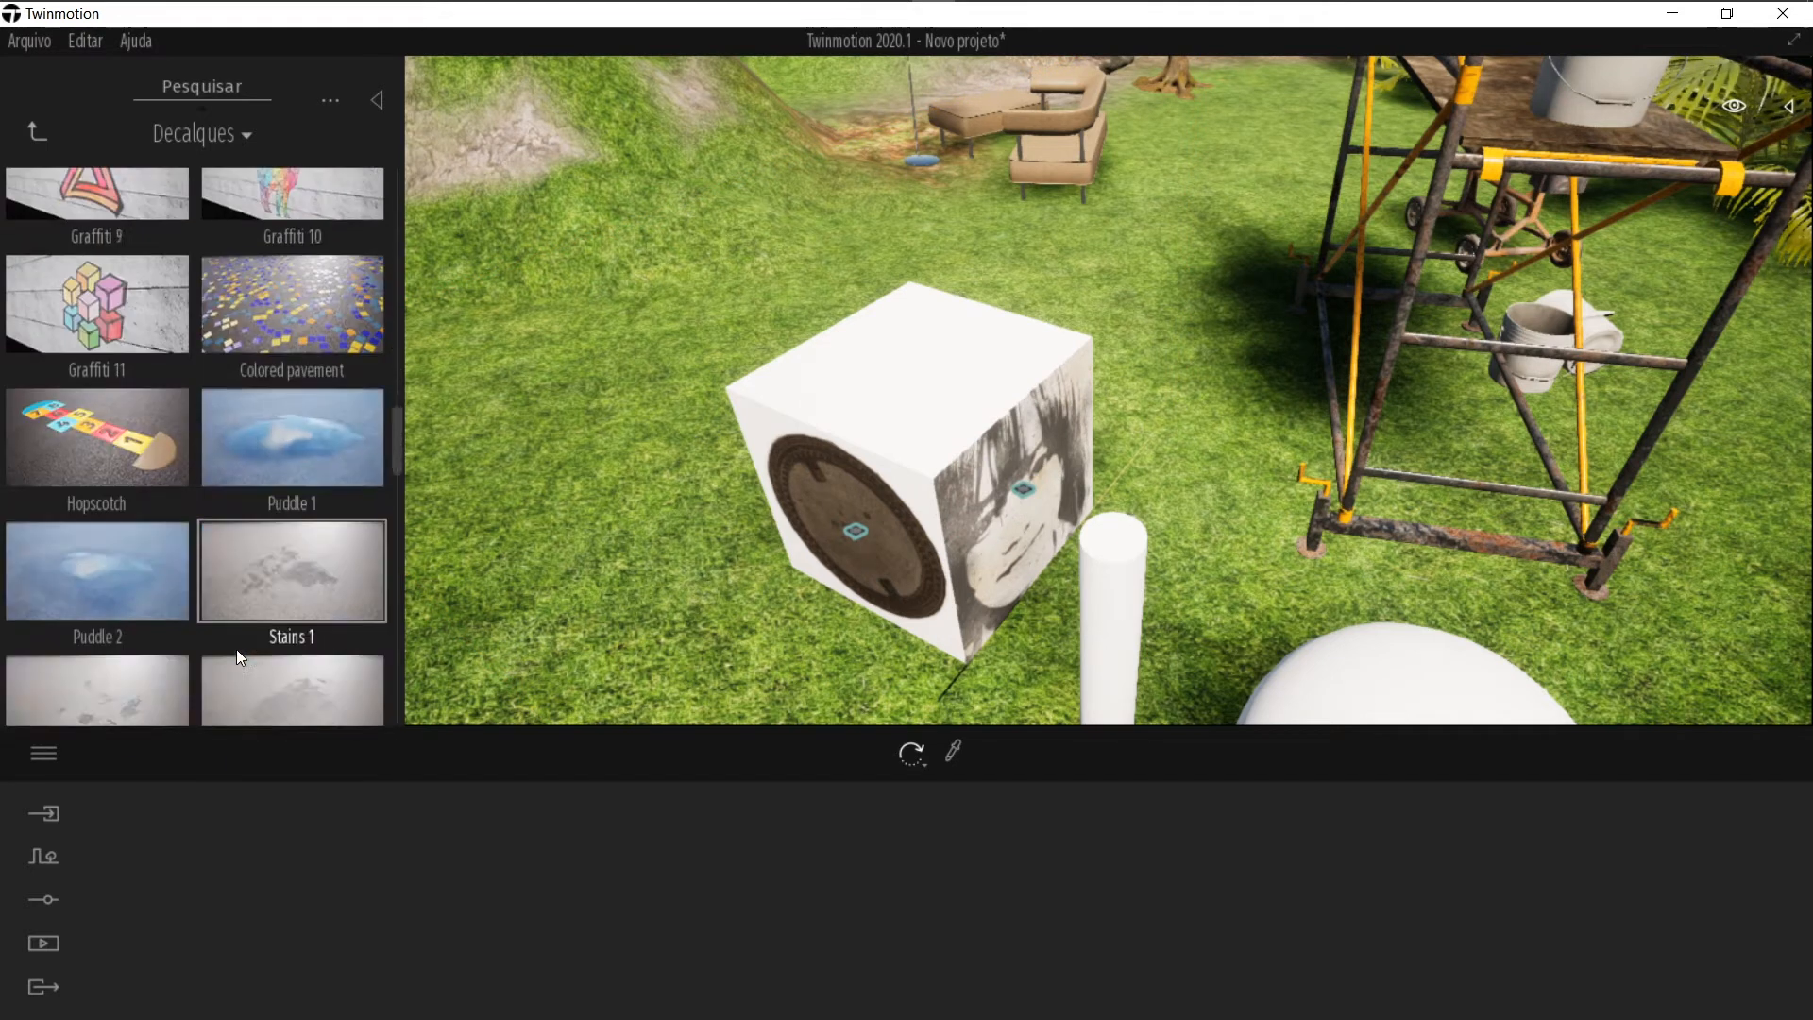
scroll(217, 520, "down", 6)
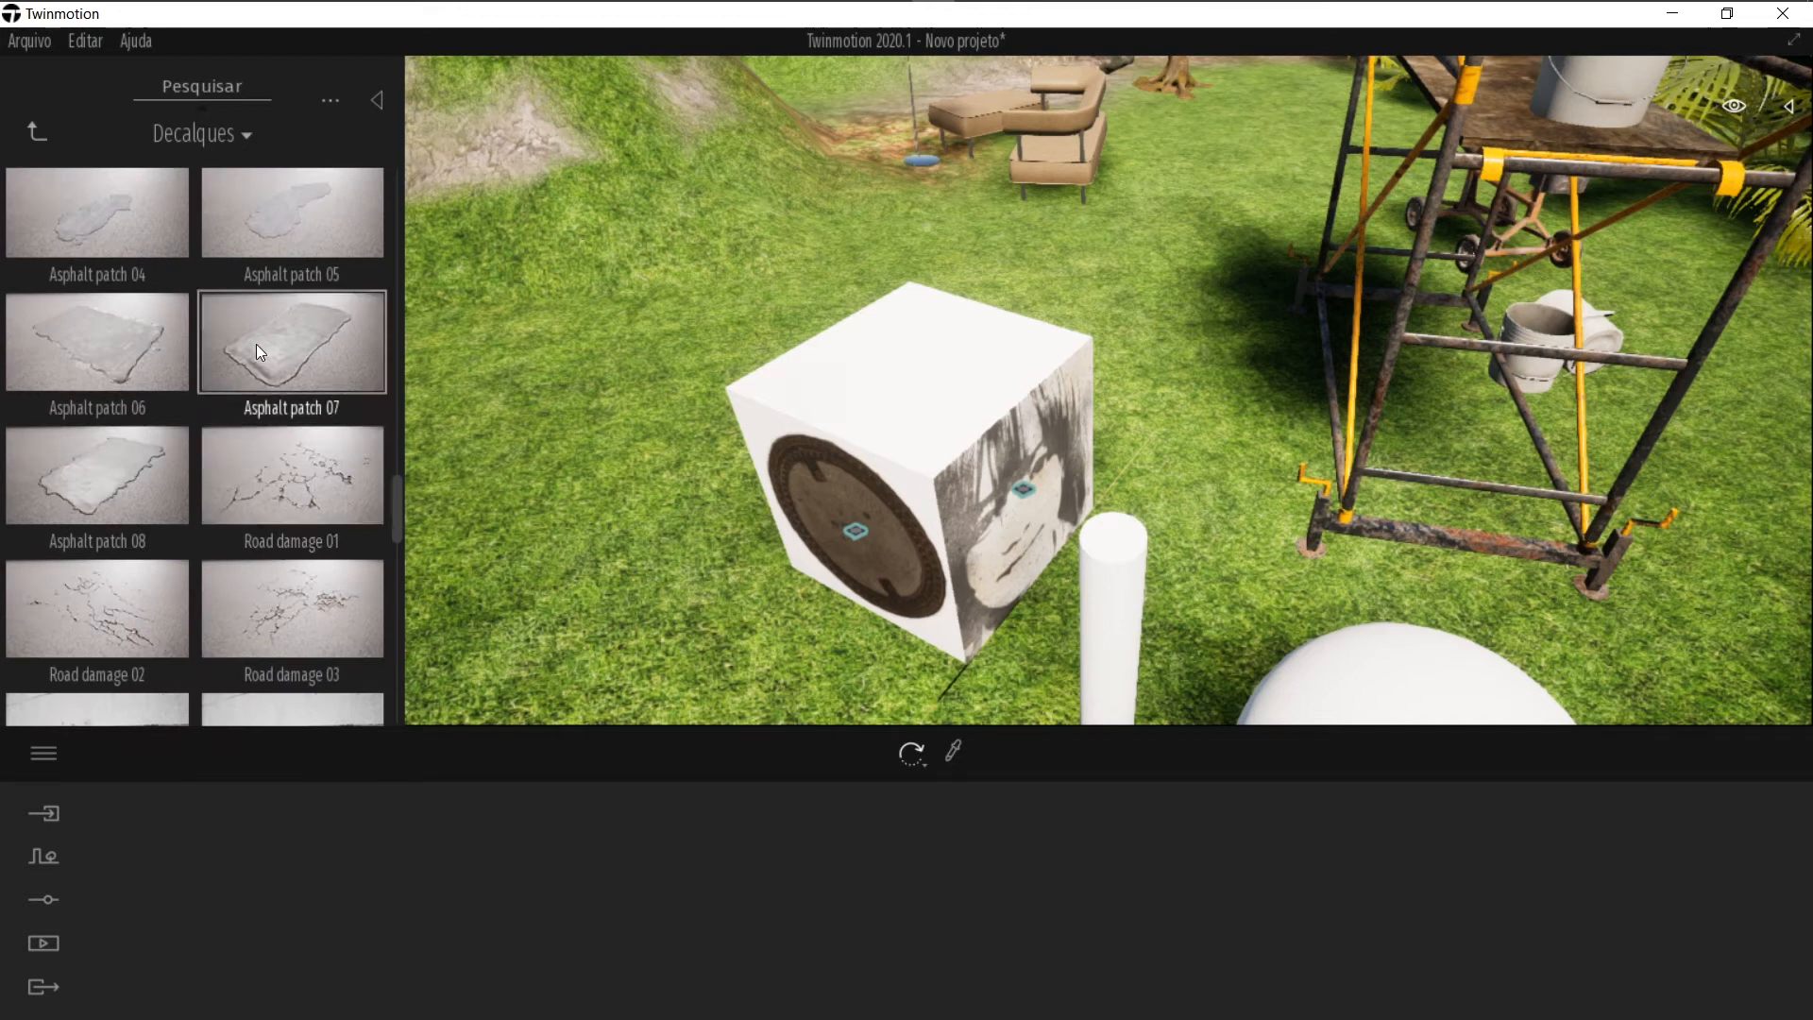
scroll(274, 425, "down", 3)
left_click_drag(394, 537, 390, 691)
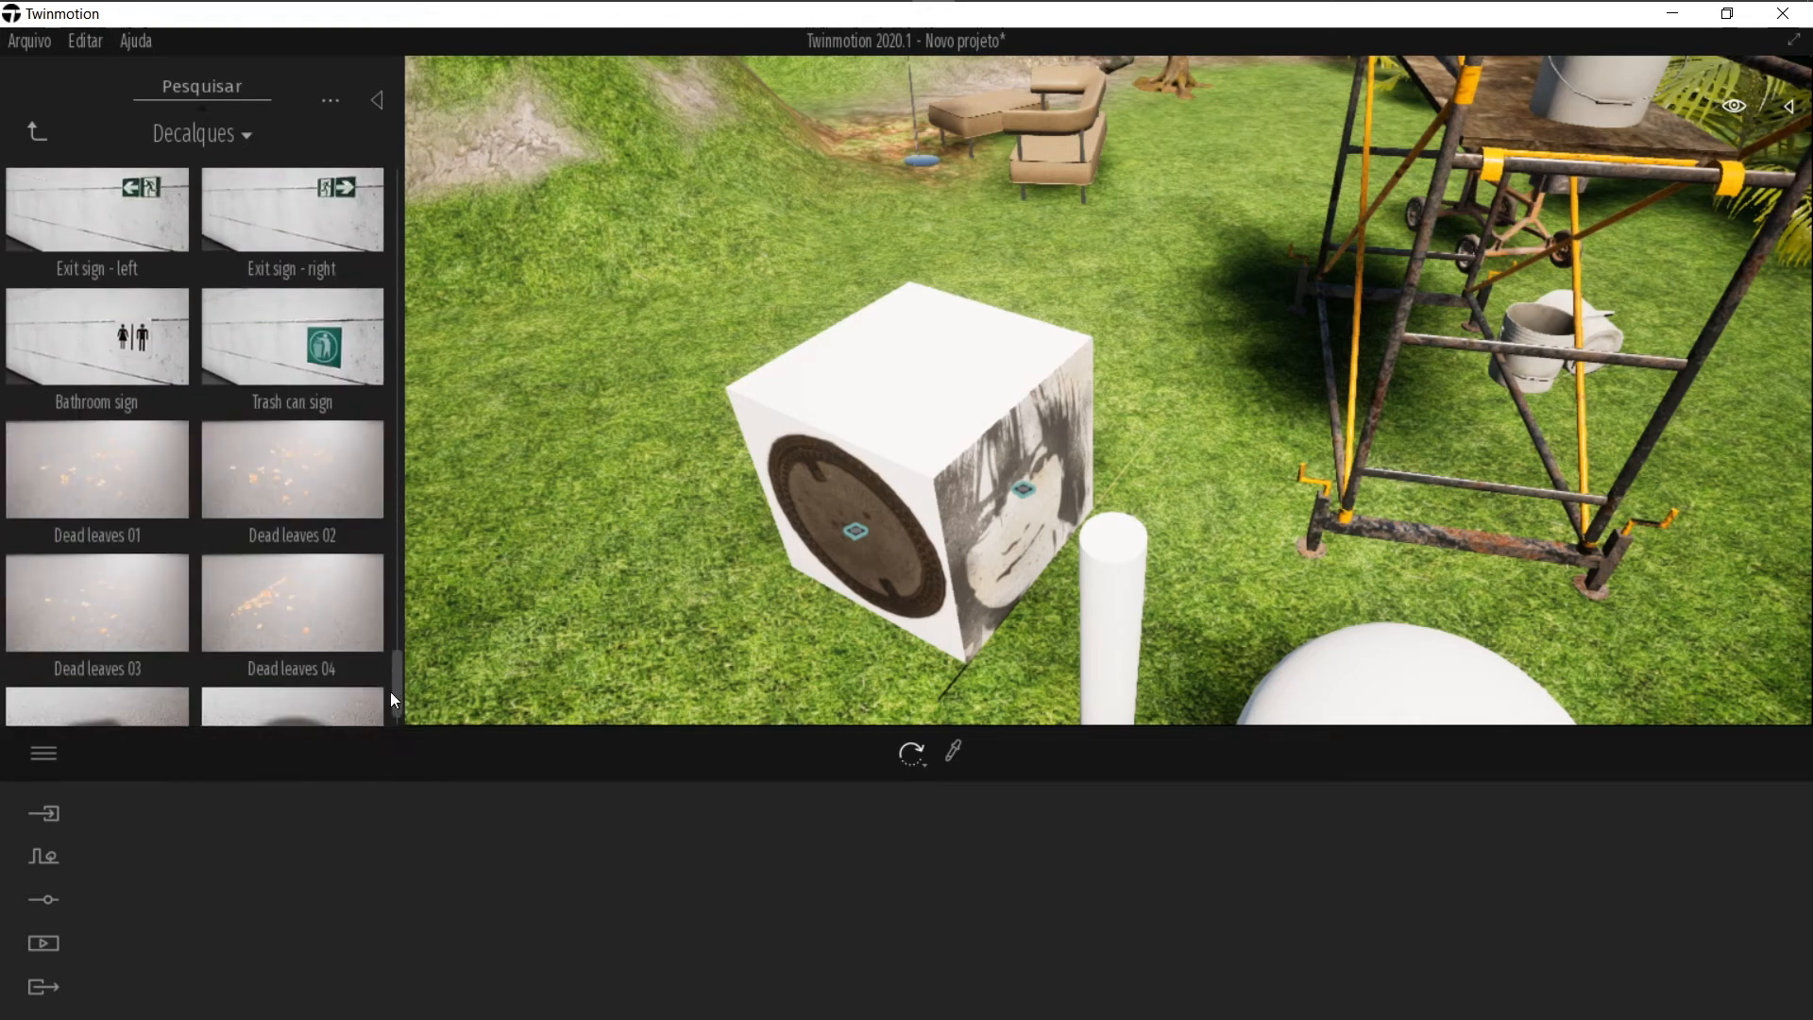
left_click(38, 134)
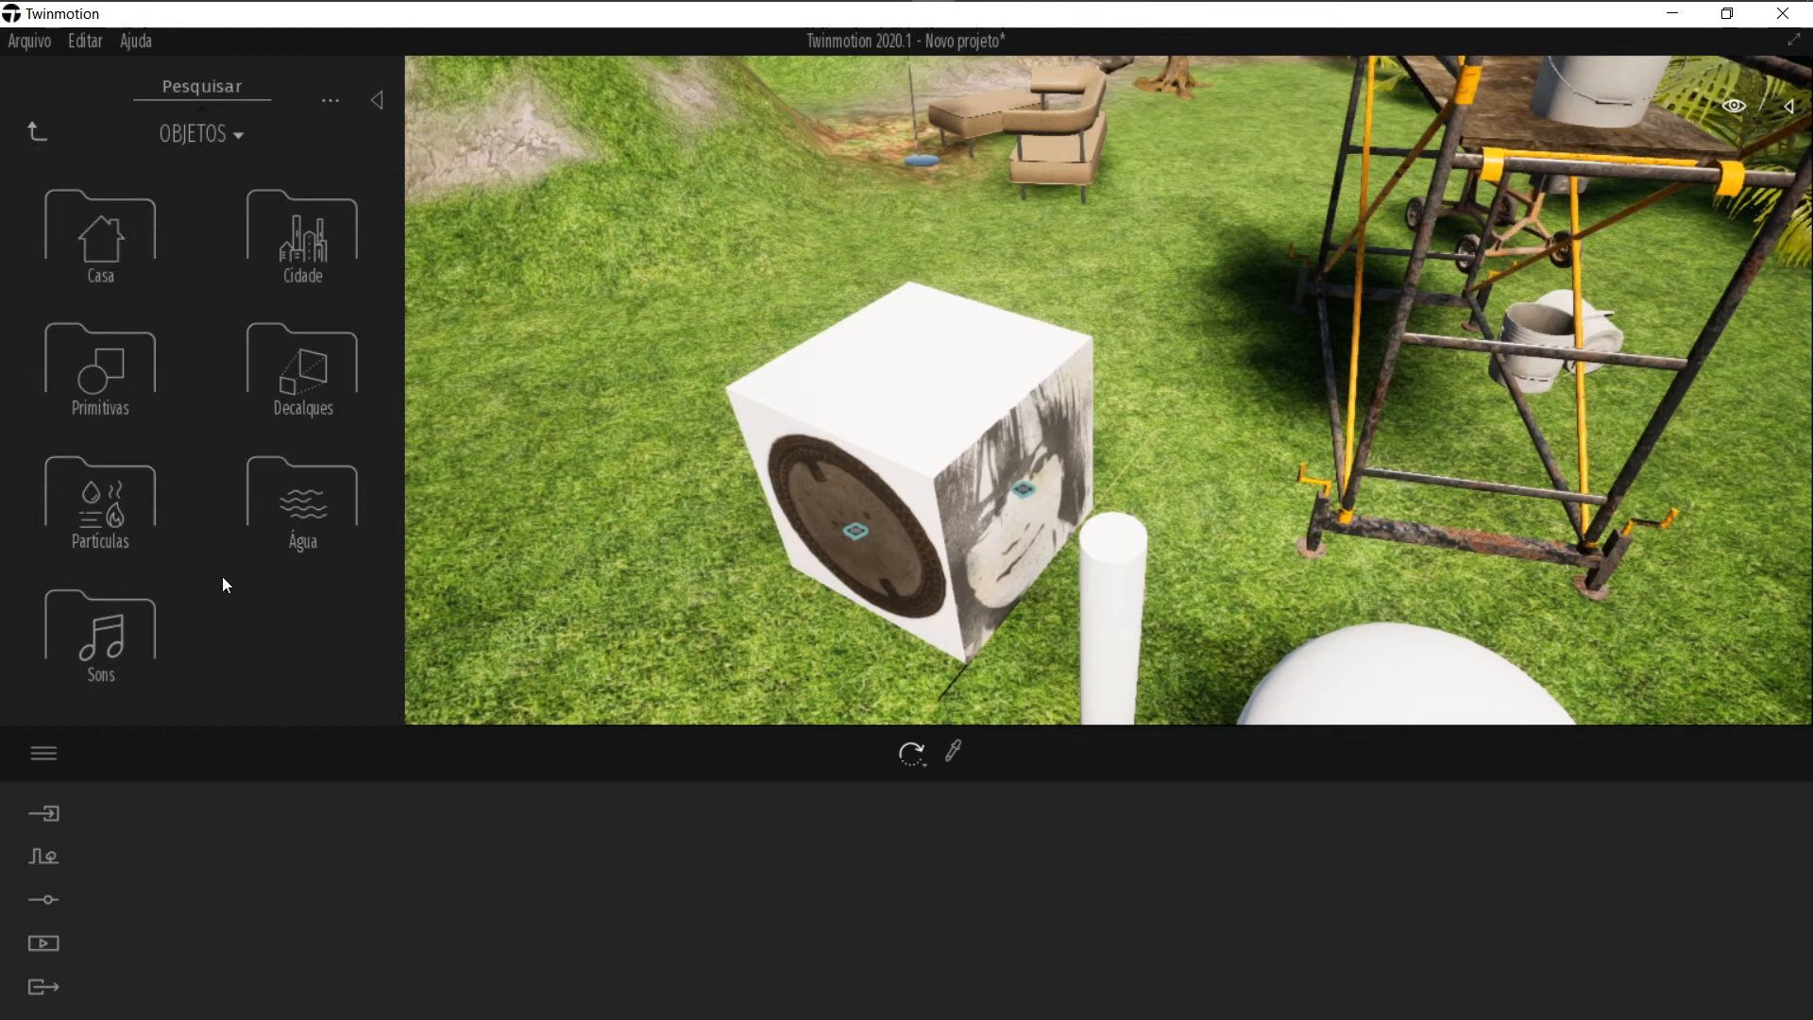
Step: Open Partículas and place a Small fire particle on top of the box
left_click(117, 508)
left_click_drag(104, 222, 902, 385)
left_click(906, 386)
scroll(885, 402, "up", 4)
left_click(894, 387)
middle_click_drag(898, 390, 973, 234, "shift")
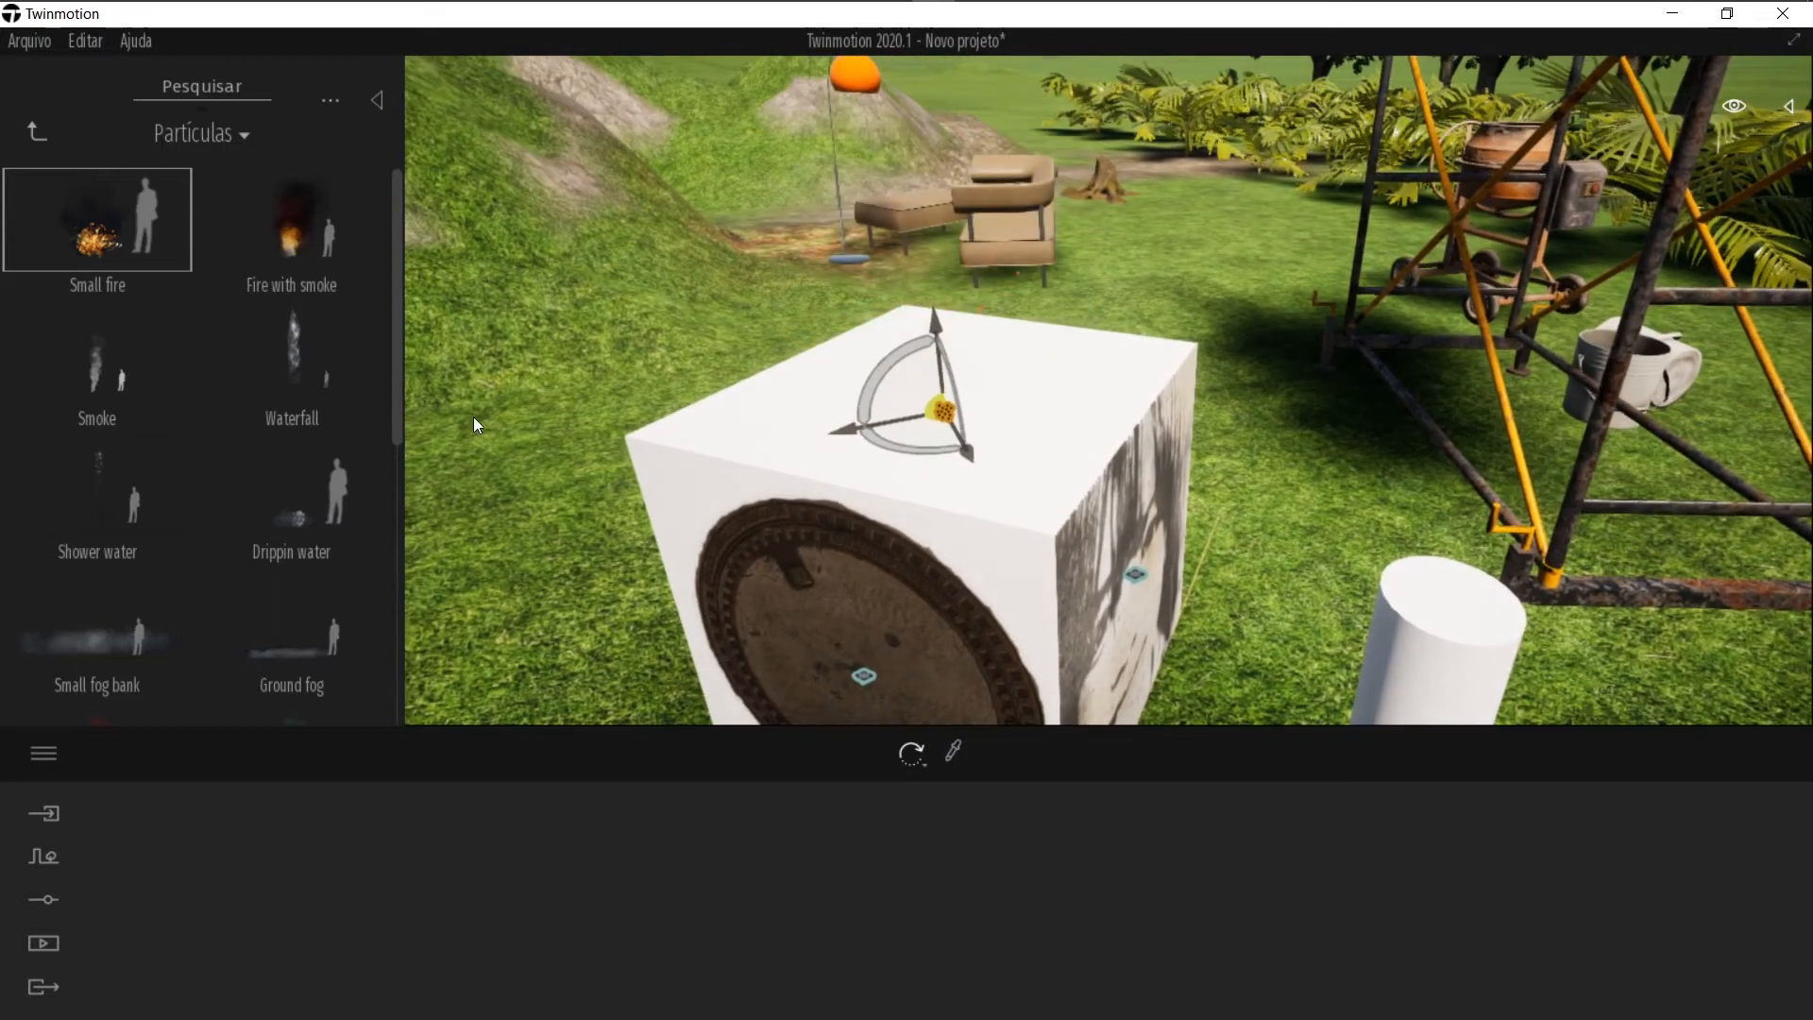
Step: Place a Waterfall particle and move it onto the grass in front of the box
left_click_drag(265, 362, 556, 562)
key("Escape")
middle_click_drag(612, 542, 1027, 605, "shift")
scroll(1024, 603, "down", 6)
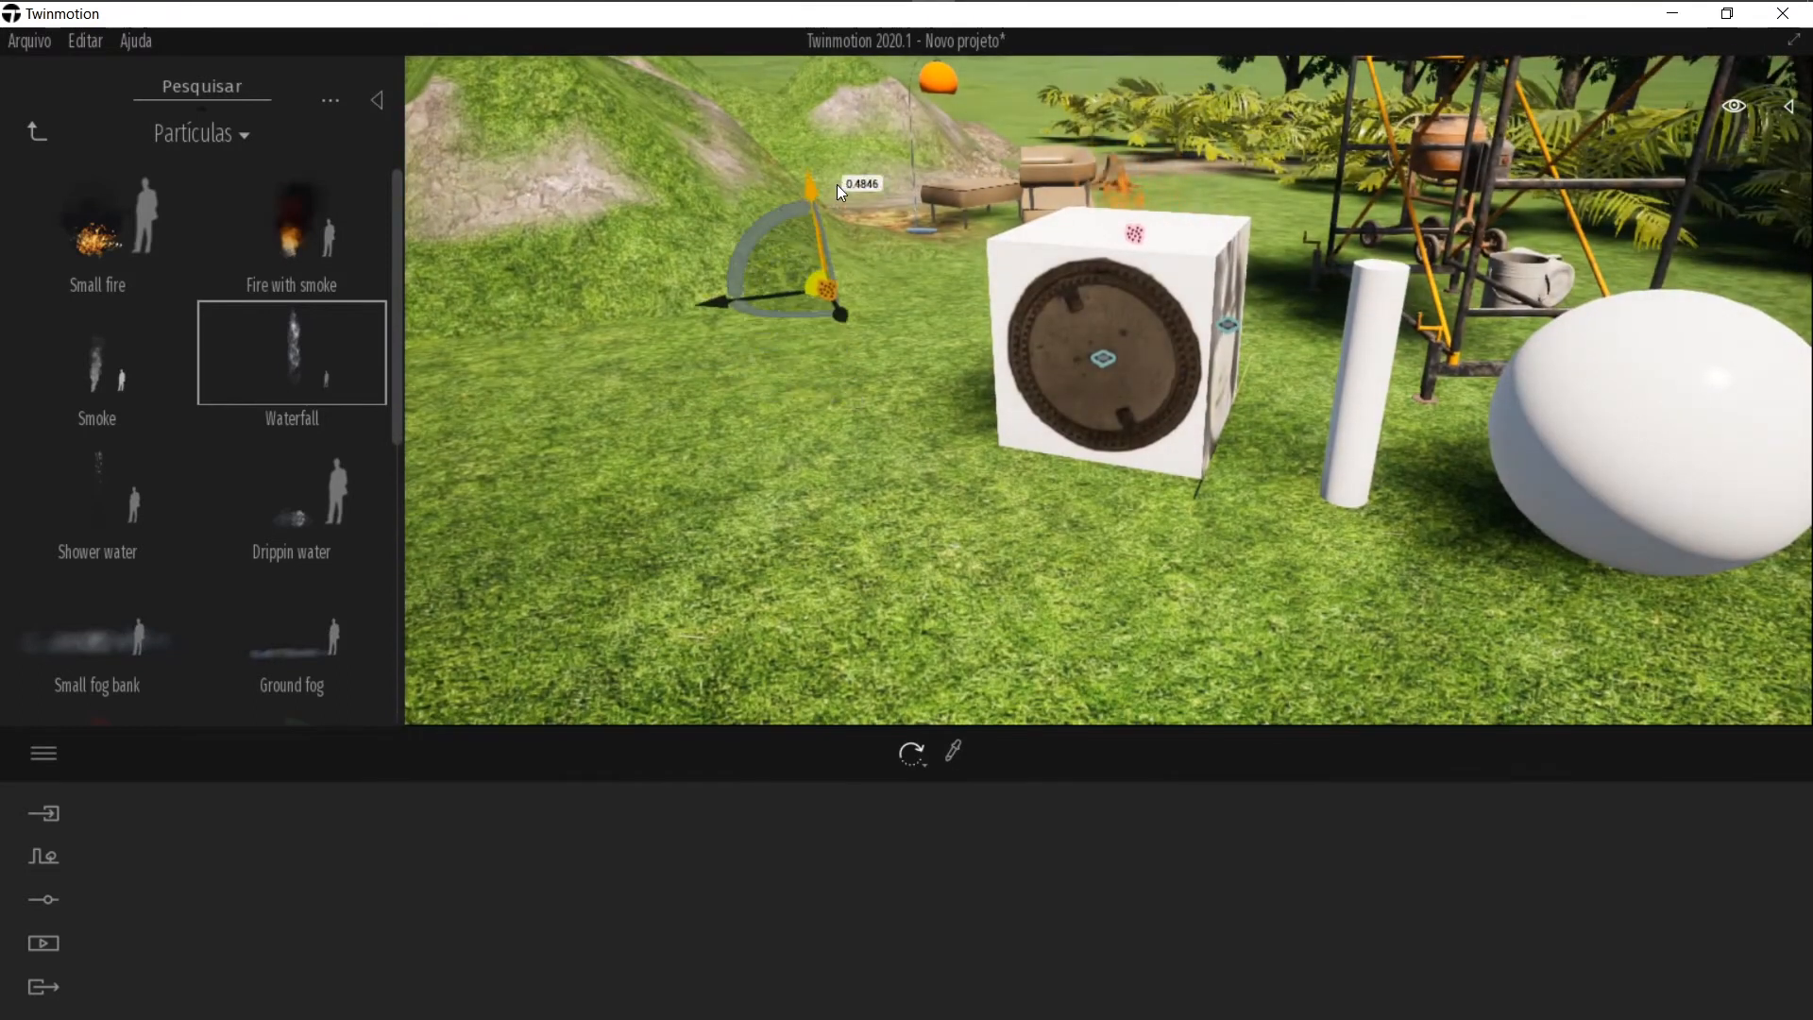
left_click_drag(804, 302, 1010, 617)
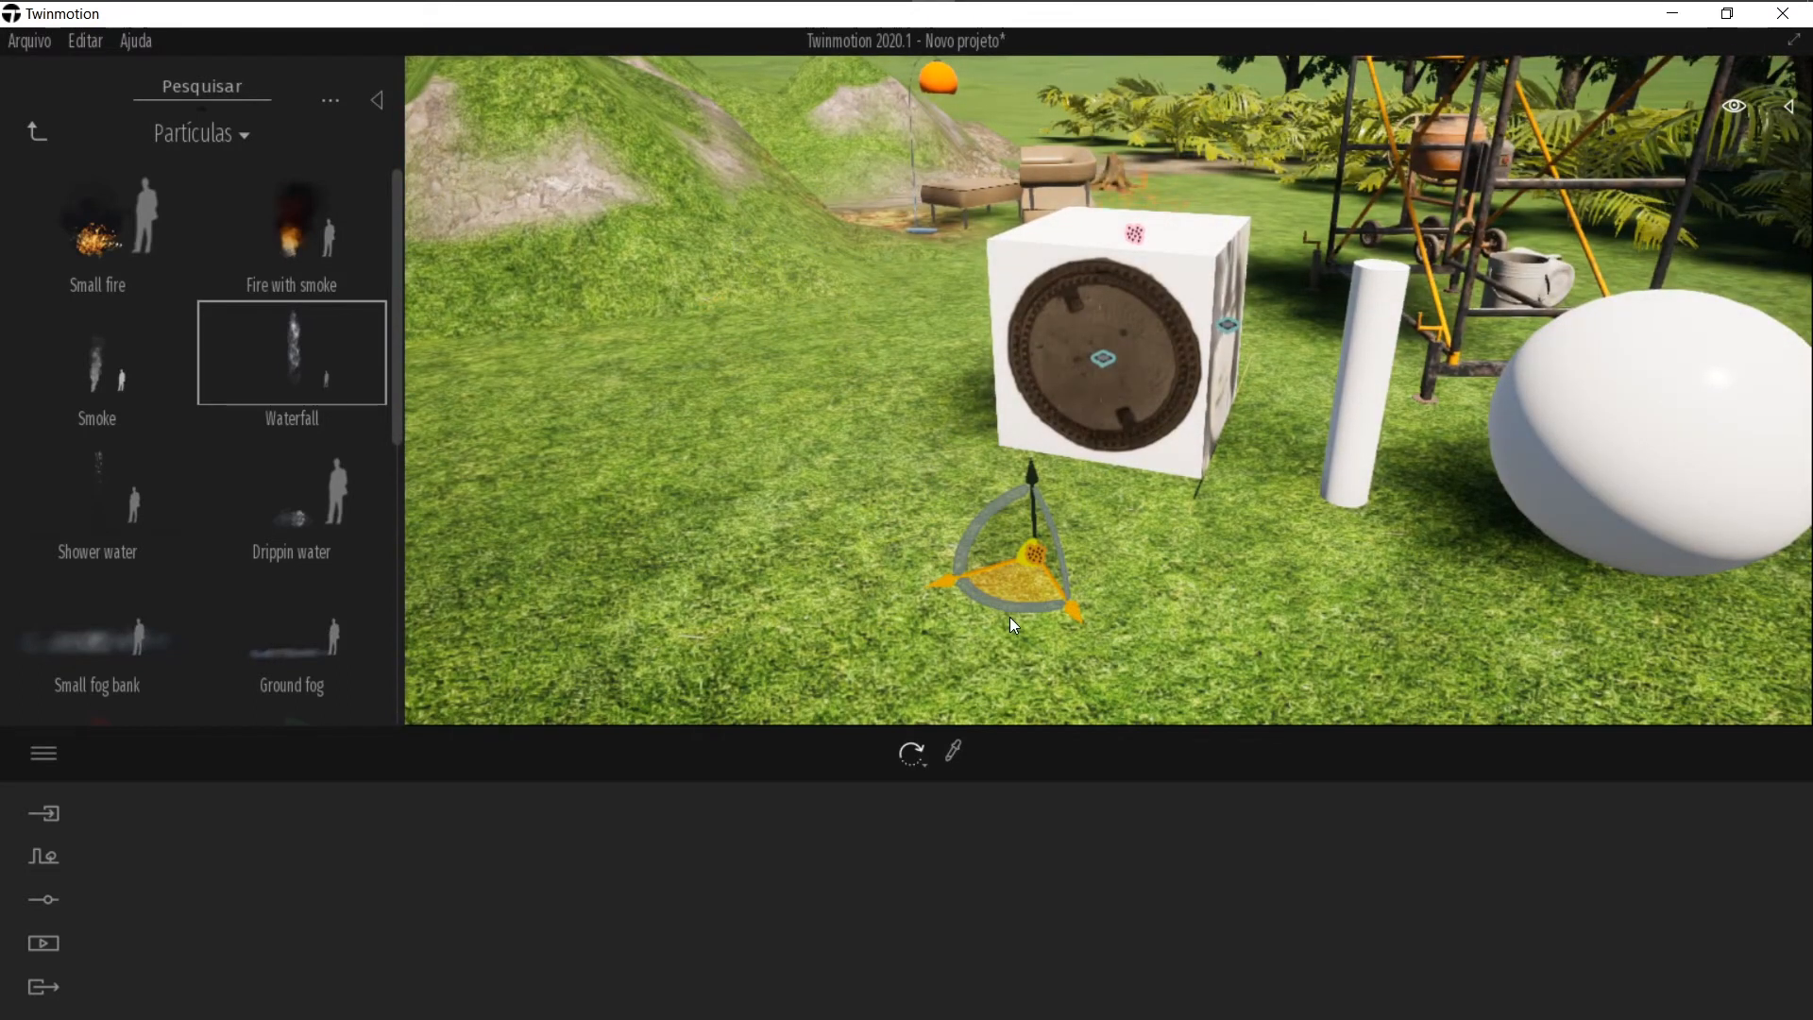
Step: Place a Blue smoke particle on the grass to the left of the box
key("d")
right_click_drag(1167, 505, 1134, 481)
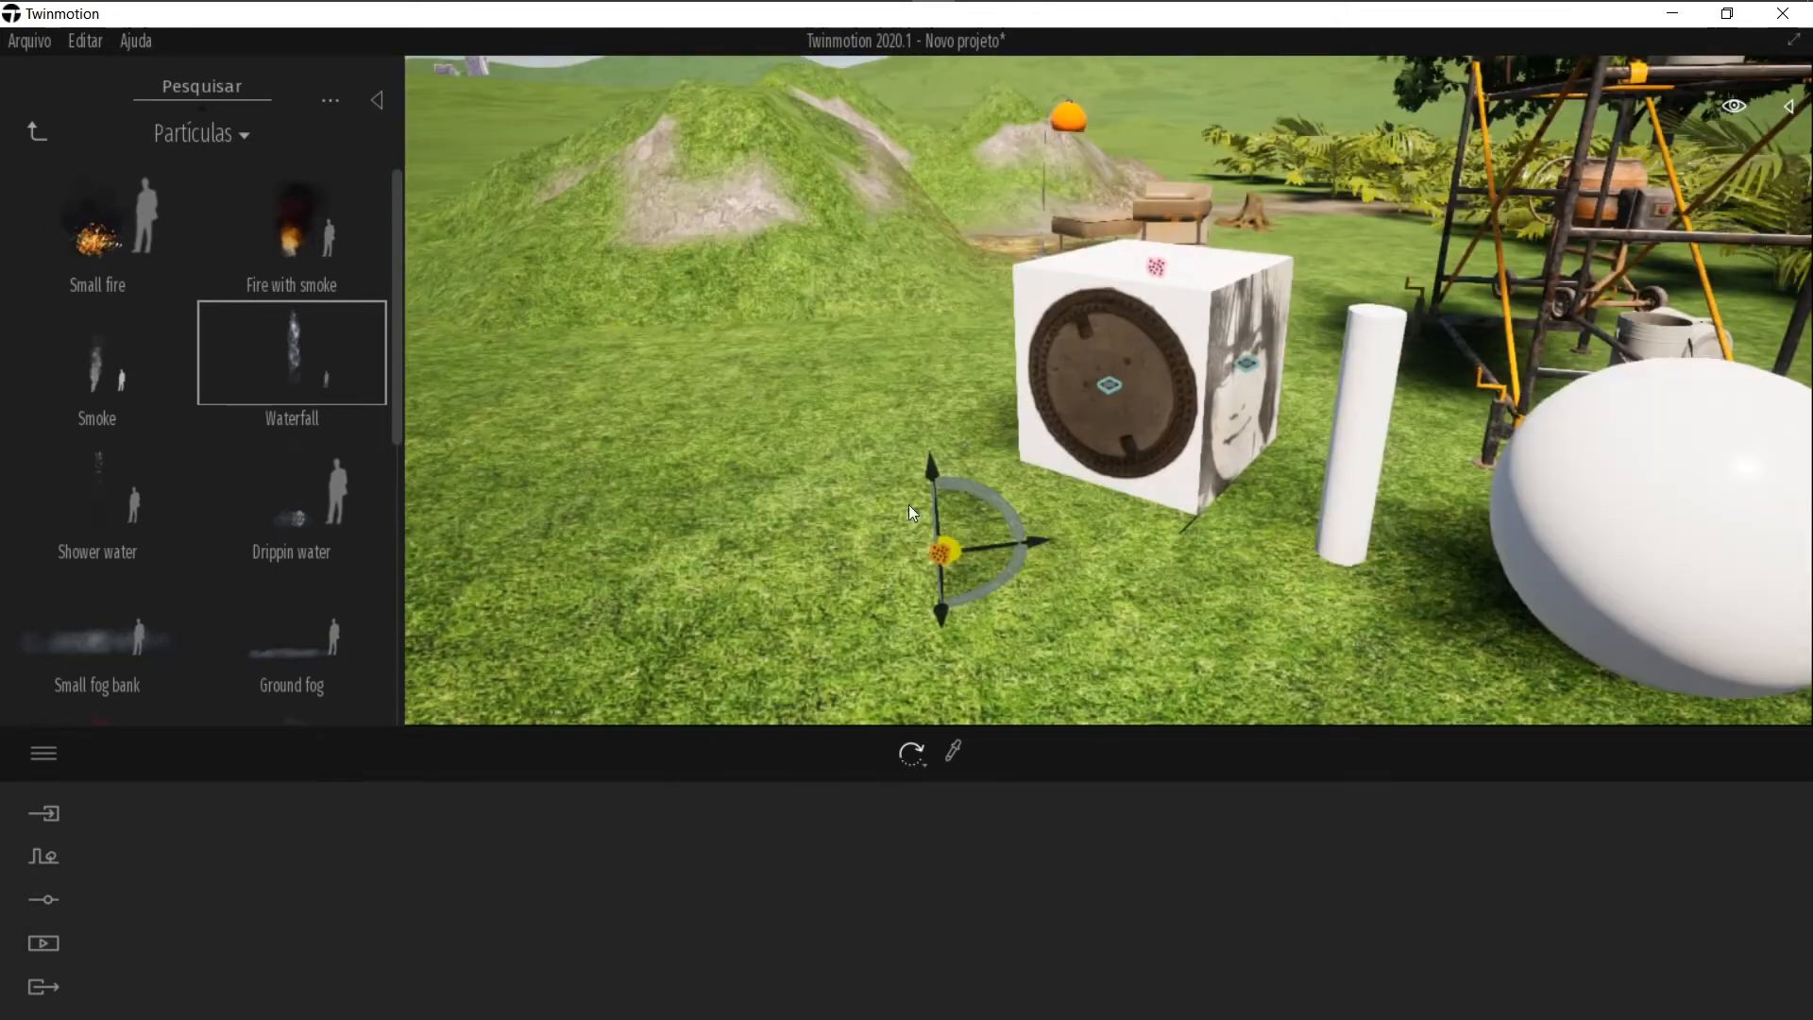
scroll(92, 617, "down", 4)
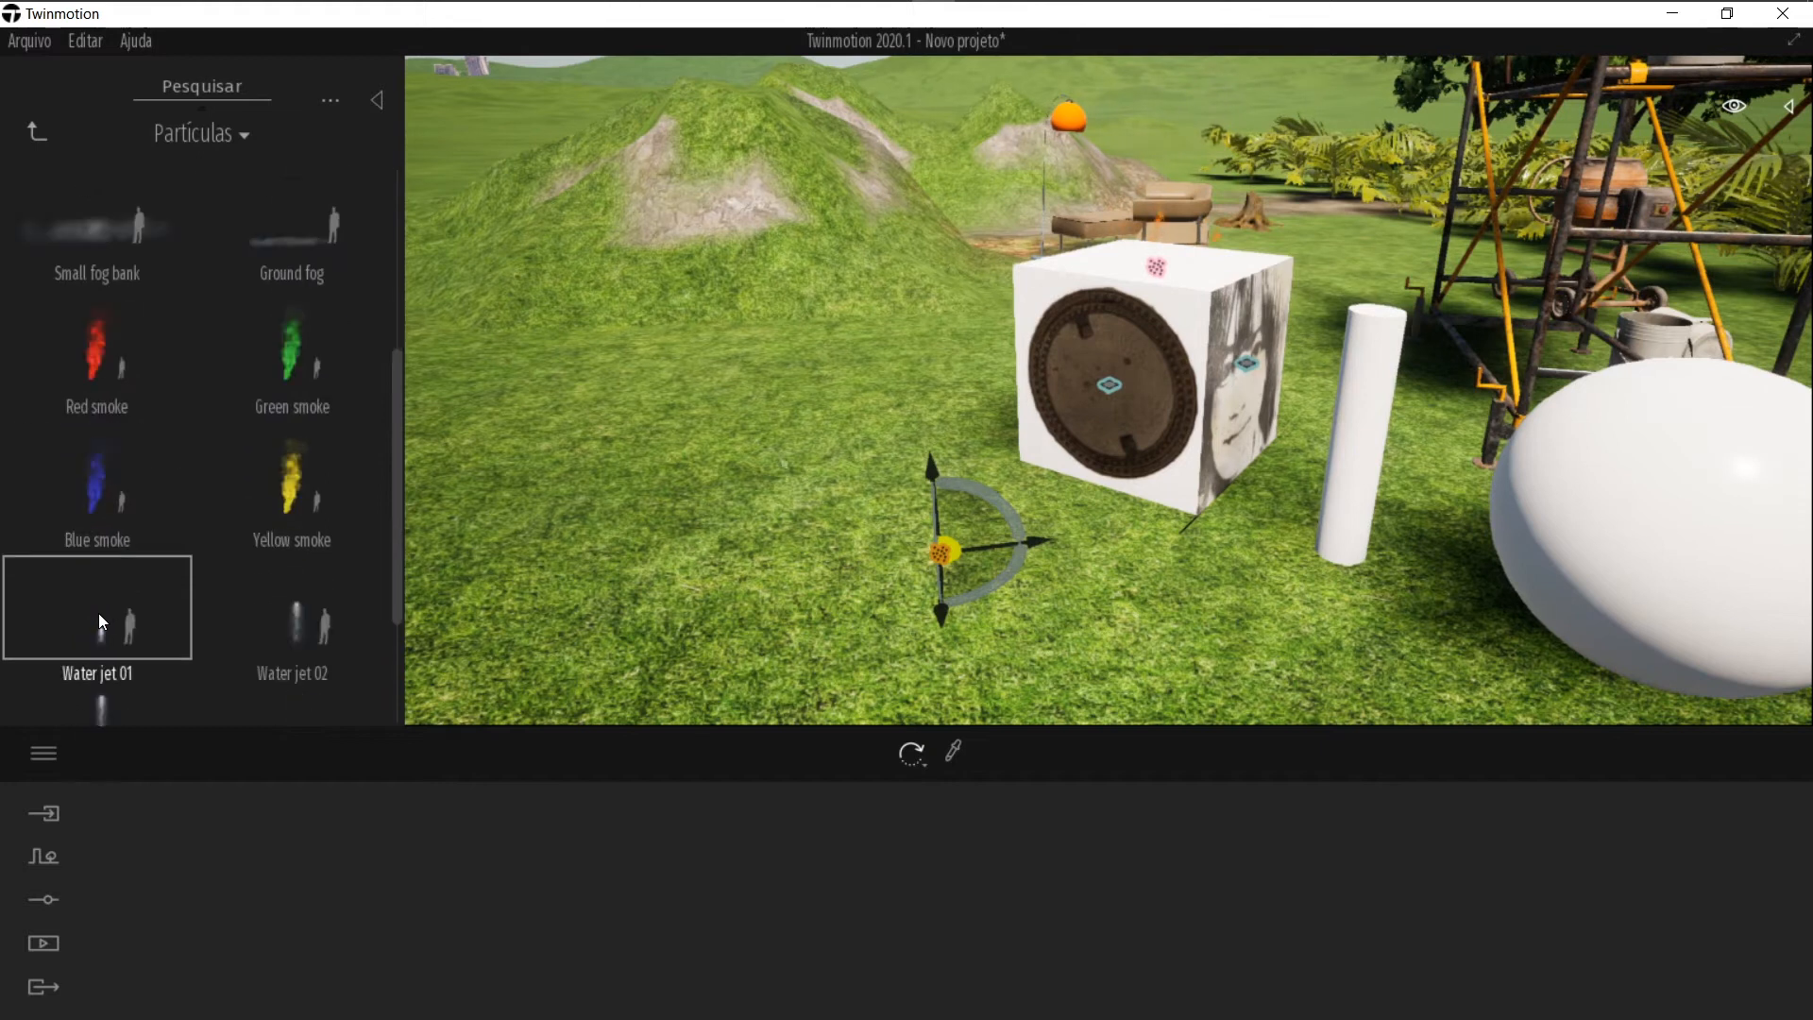
left_click(107, 487)
left_click(792, 438)
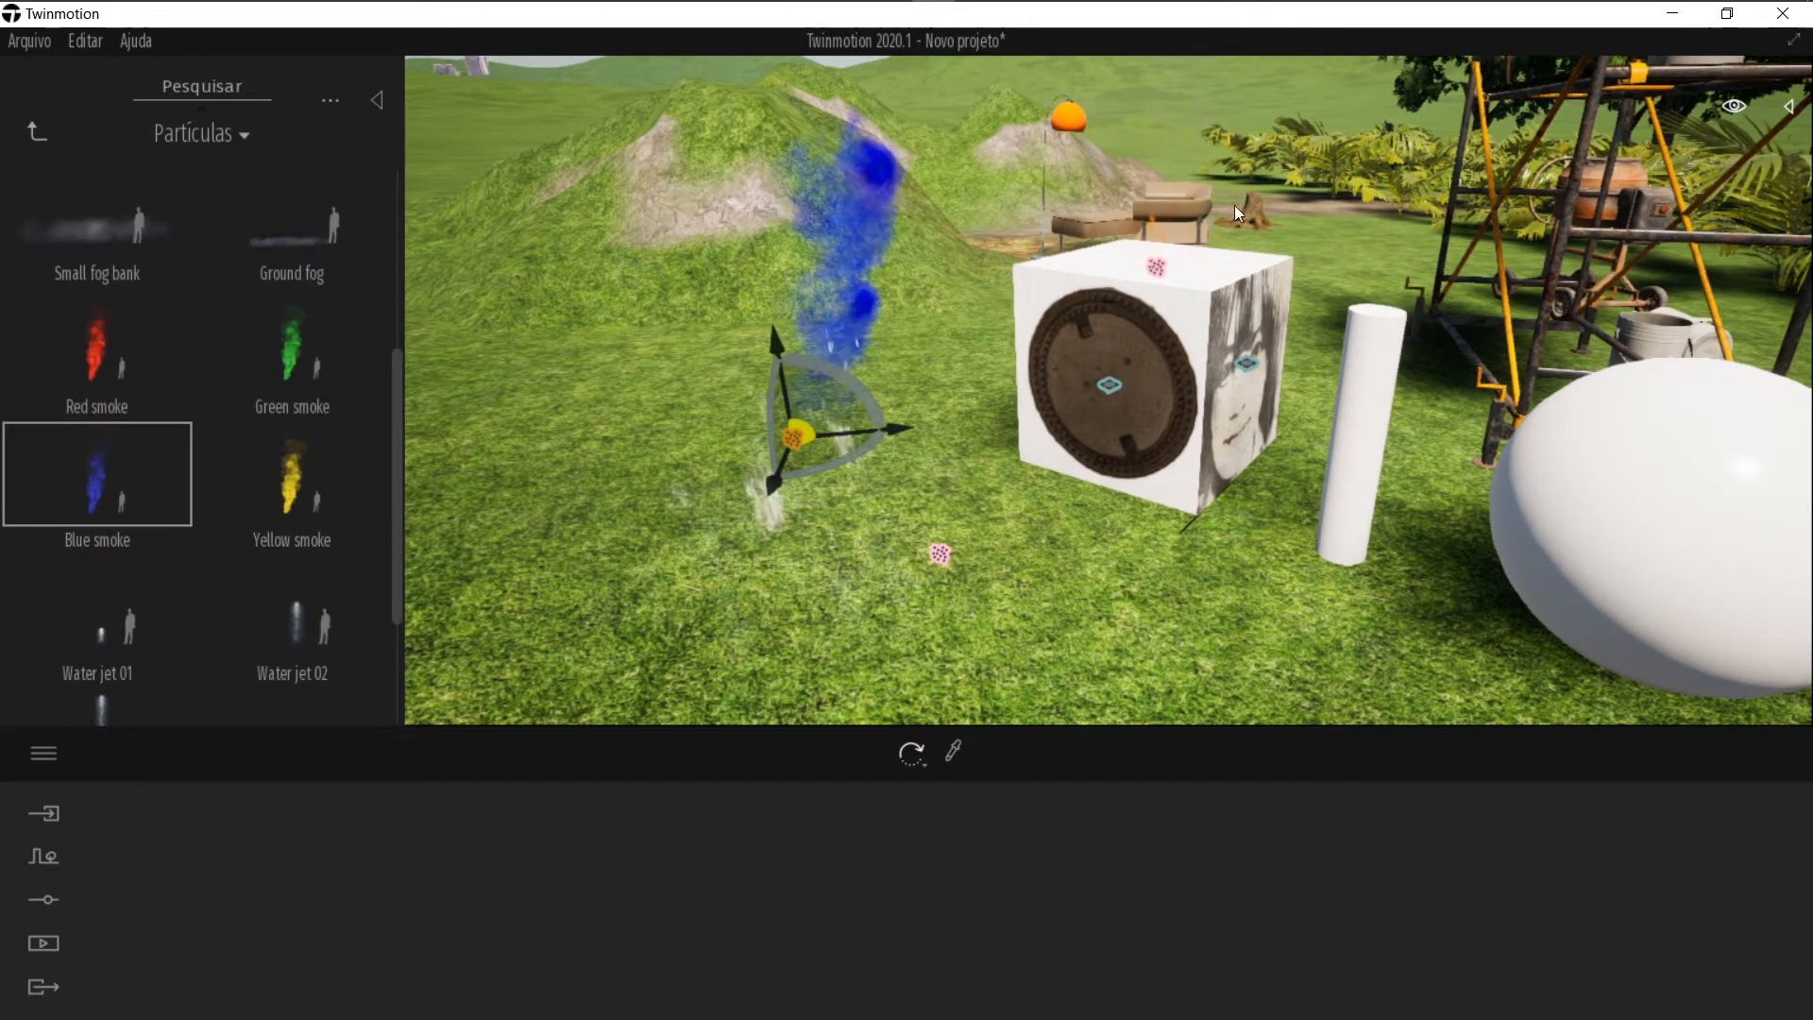
Step: Open the Água library and place a Water Cube on the grass left of the box
left_click(24, 145)
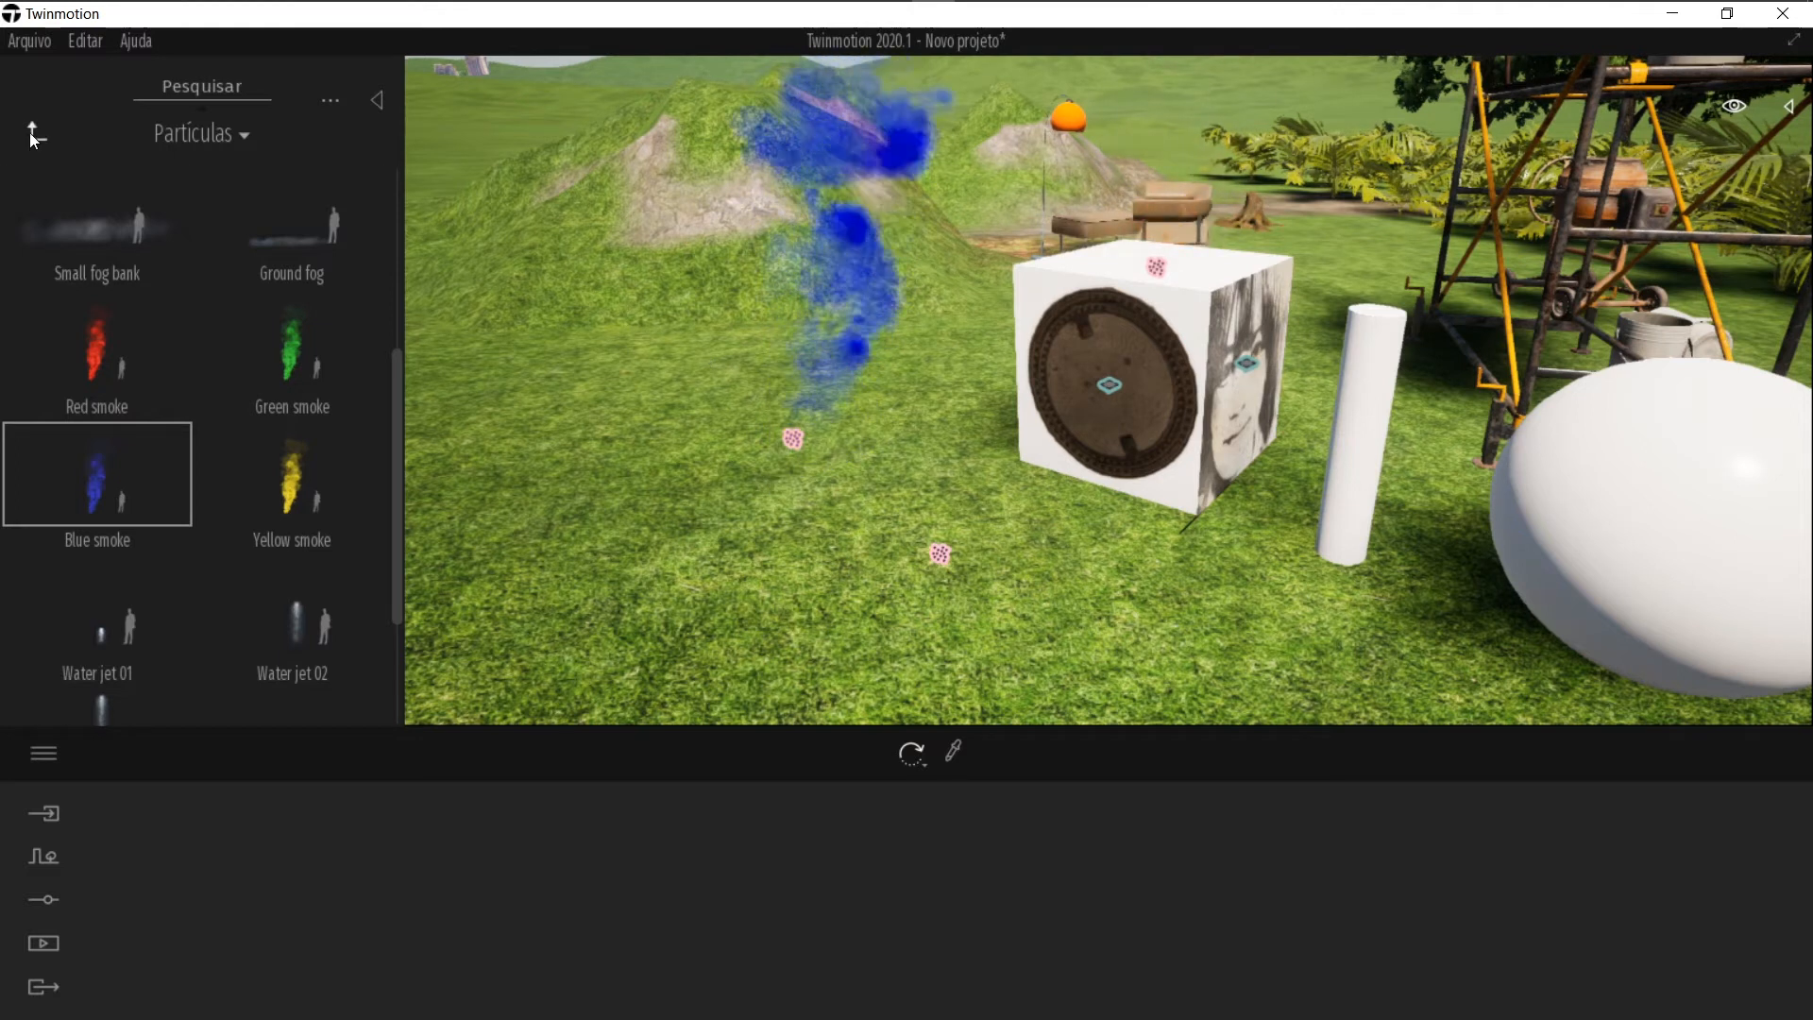
left_click(34, 131)
left_click(245, 528)
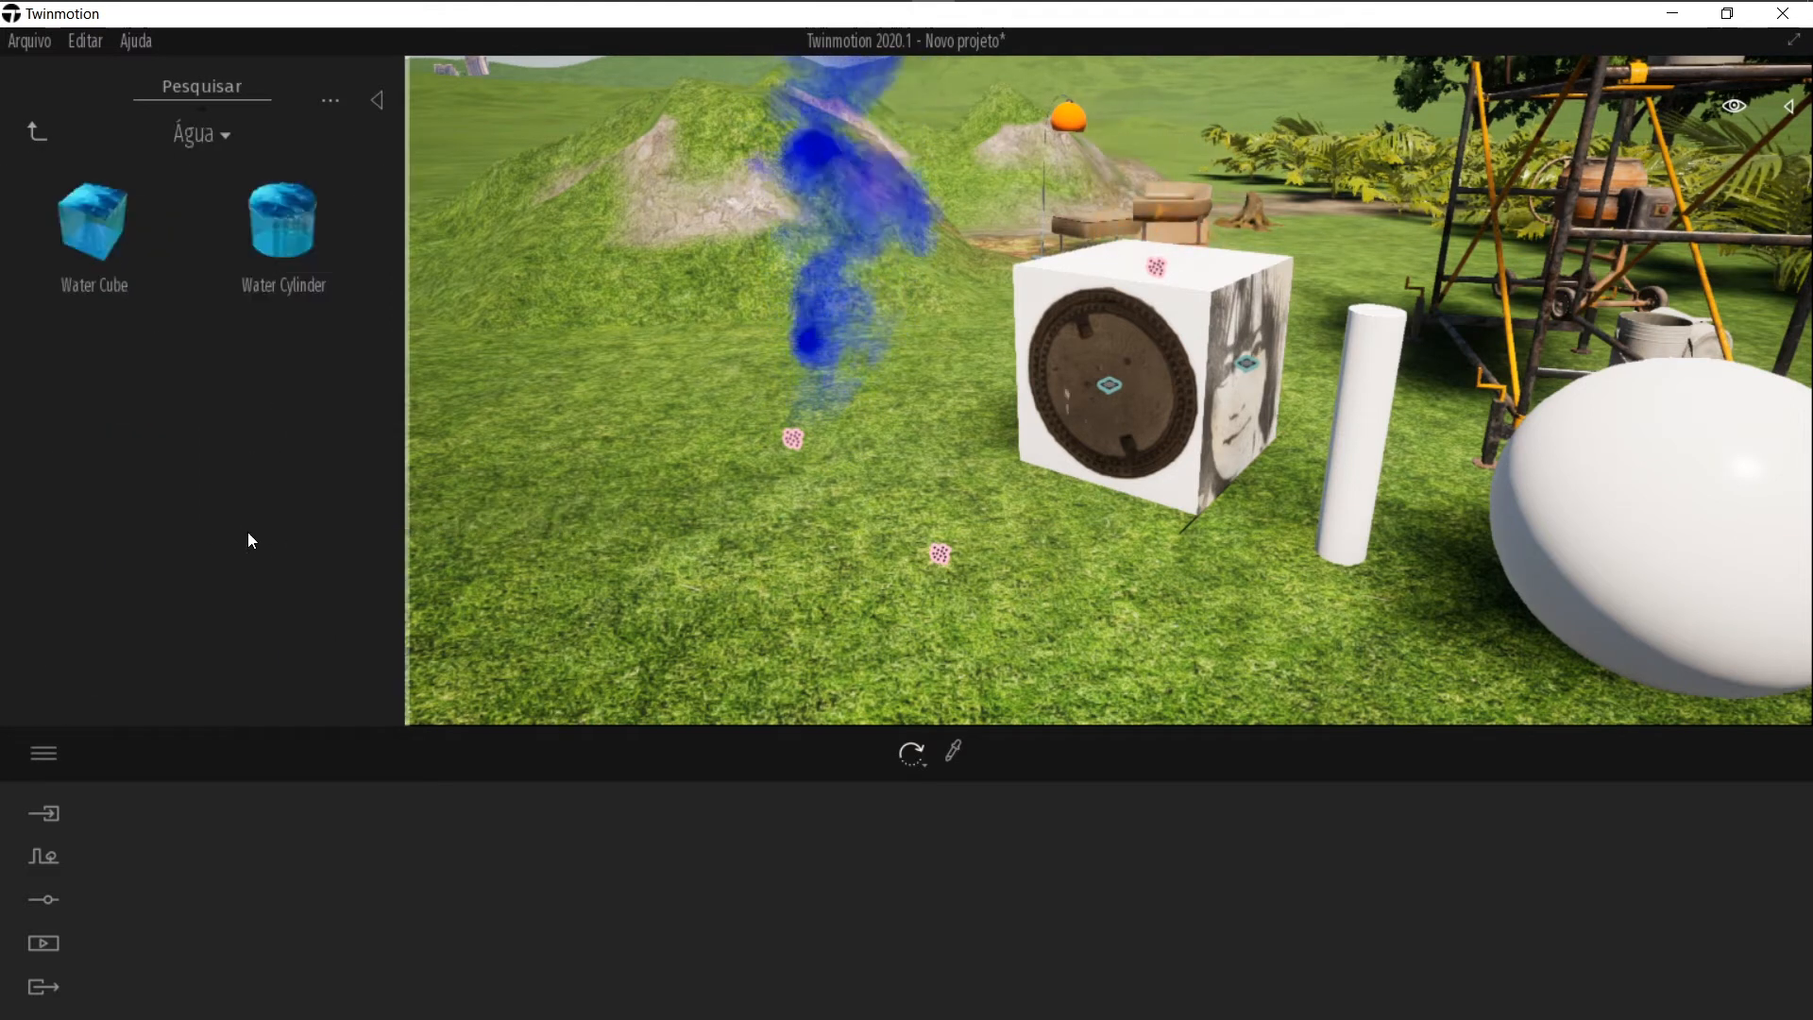
left_click_drag(165, 268, 785, 523)
key("s")
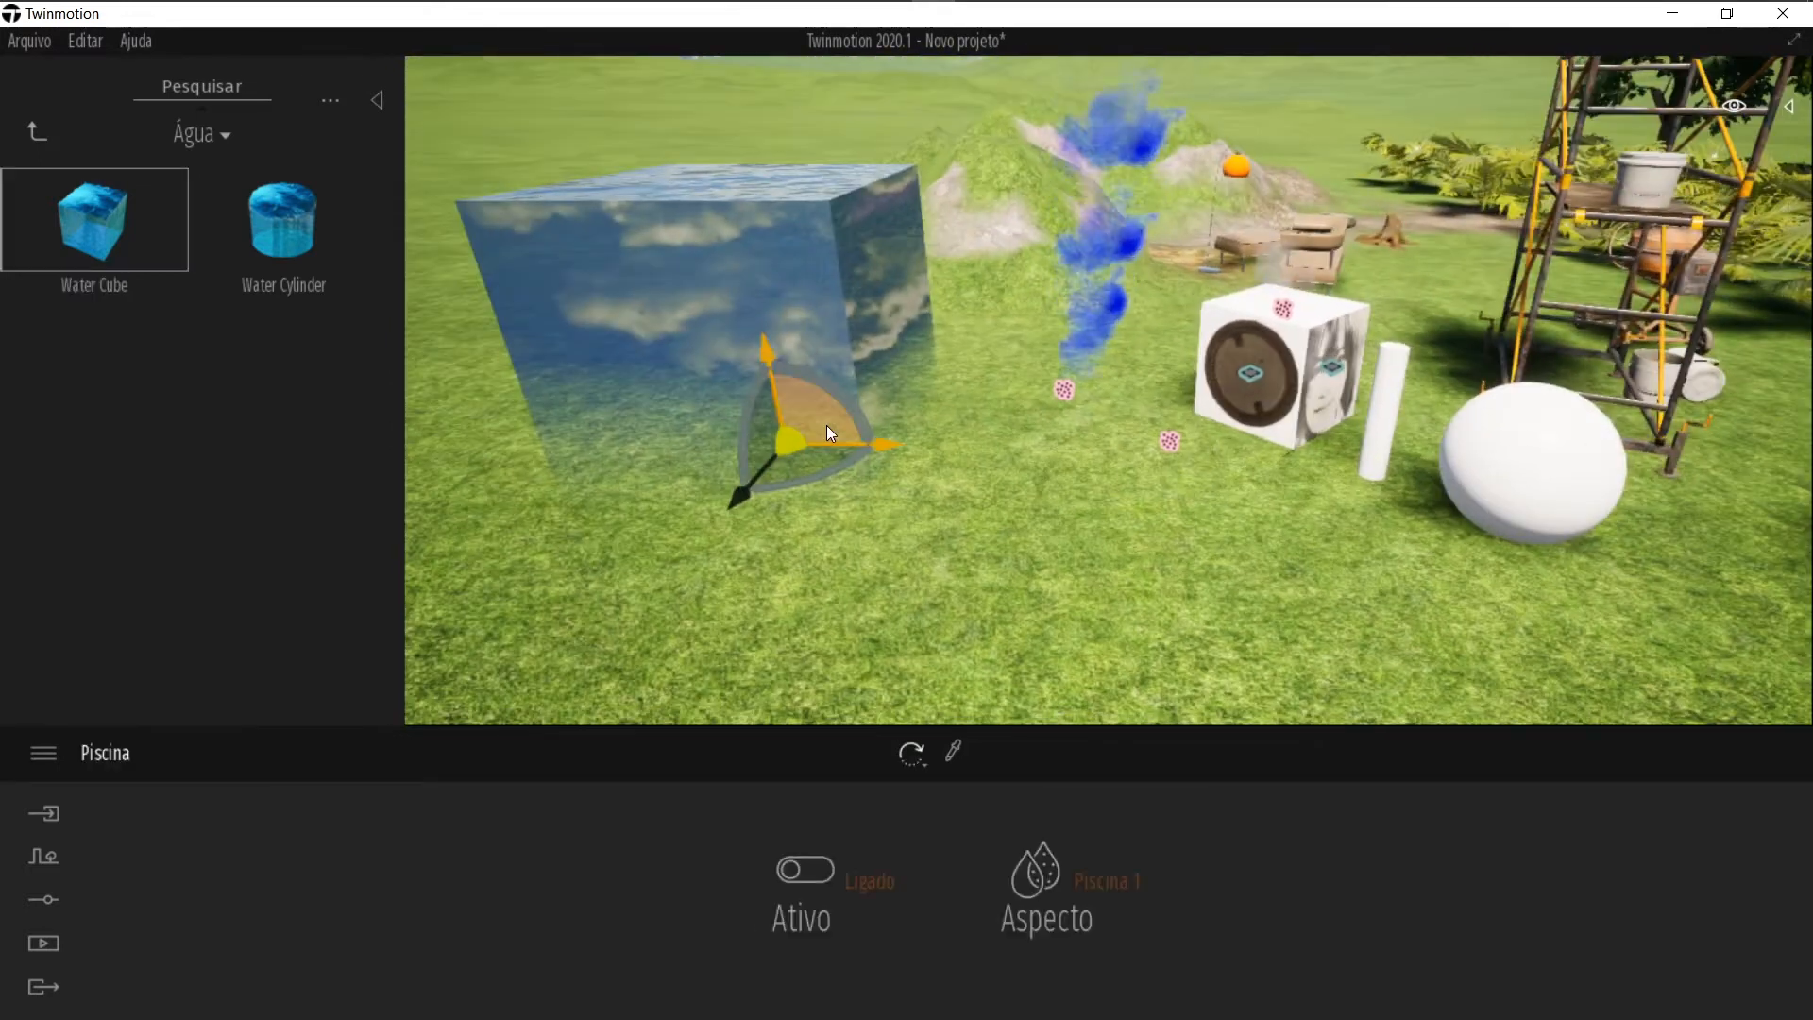
Step: Scale the water cube into a wide, shallow pool
key("Tab")
left_click_drag(732, 179, 765, 334)
left_click_drag(932, 391, 1187, 392)
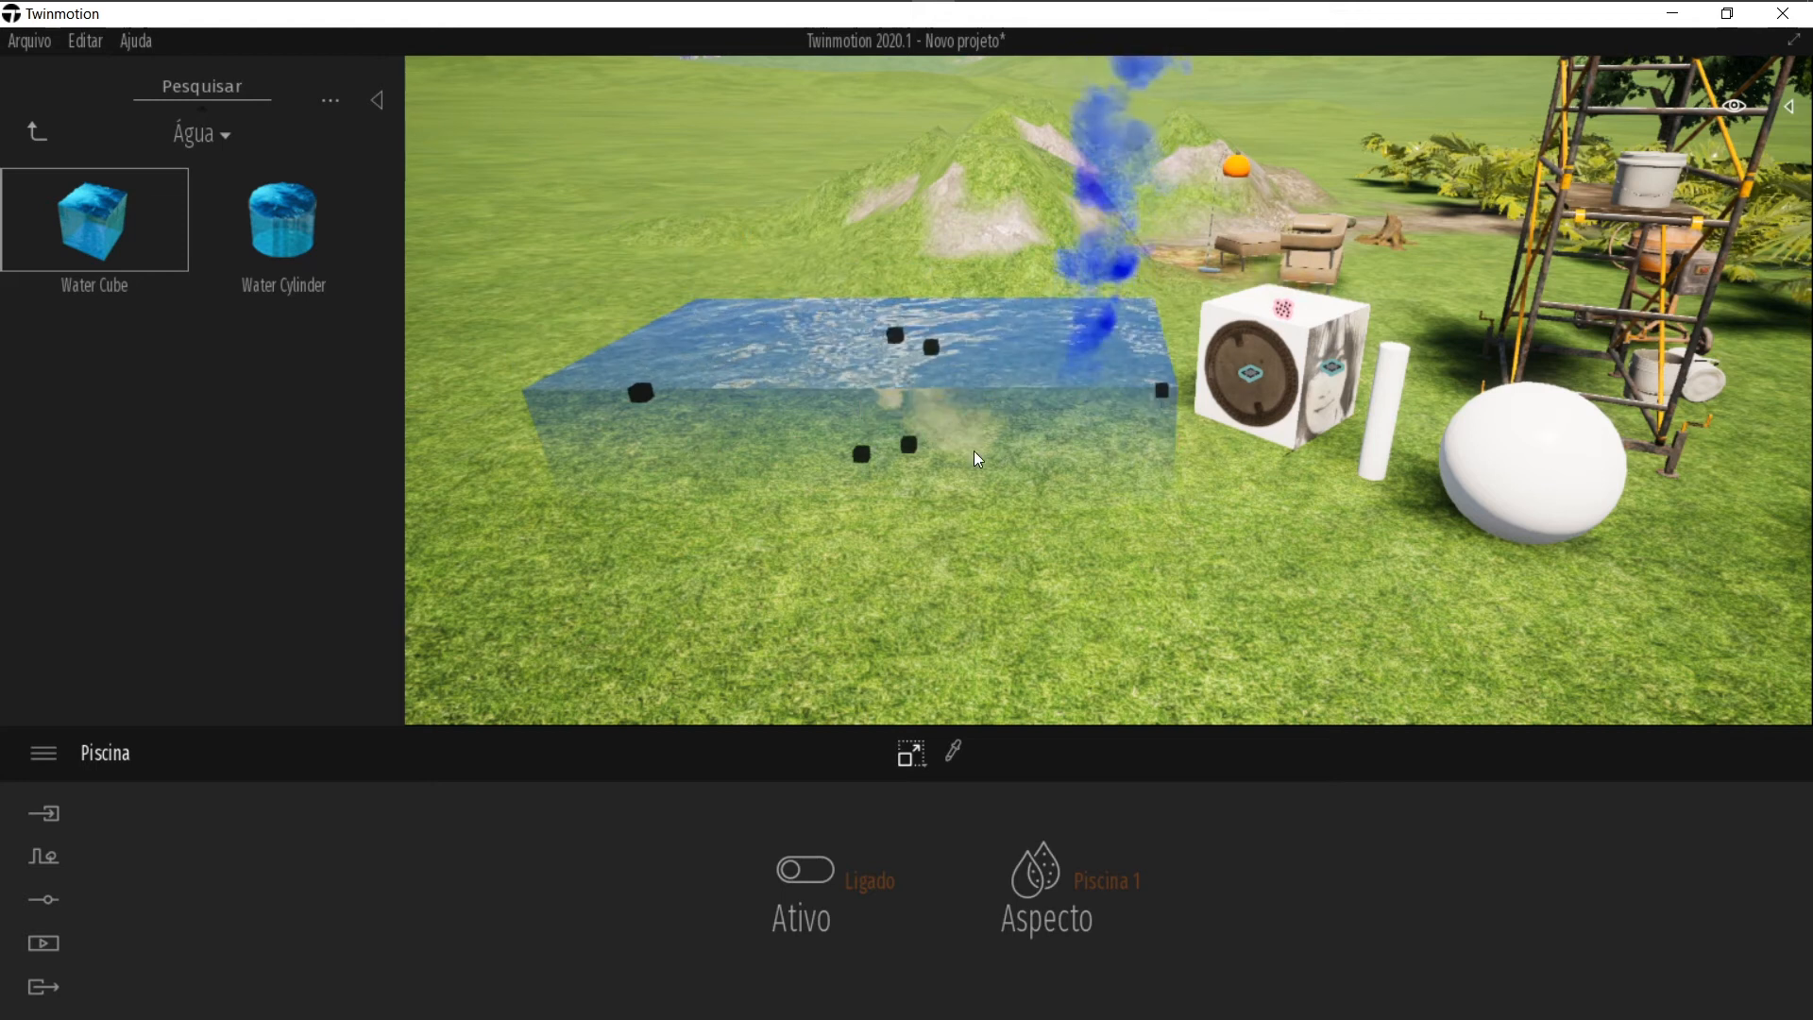
left_click_drag(865, 454, 760, 621)
key("Escape")
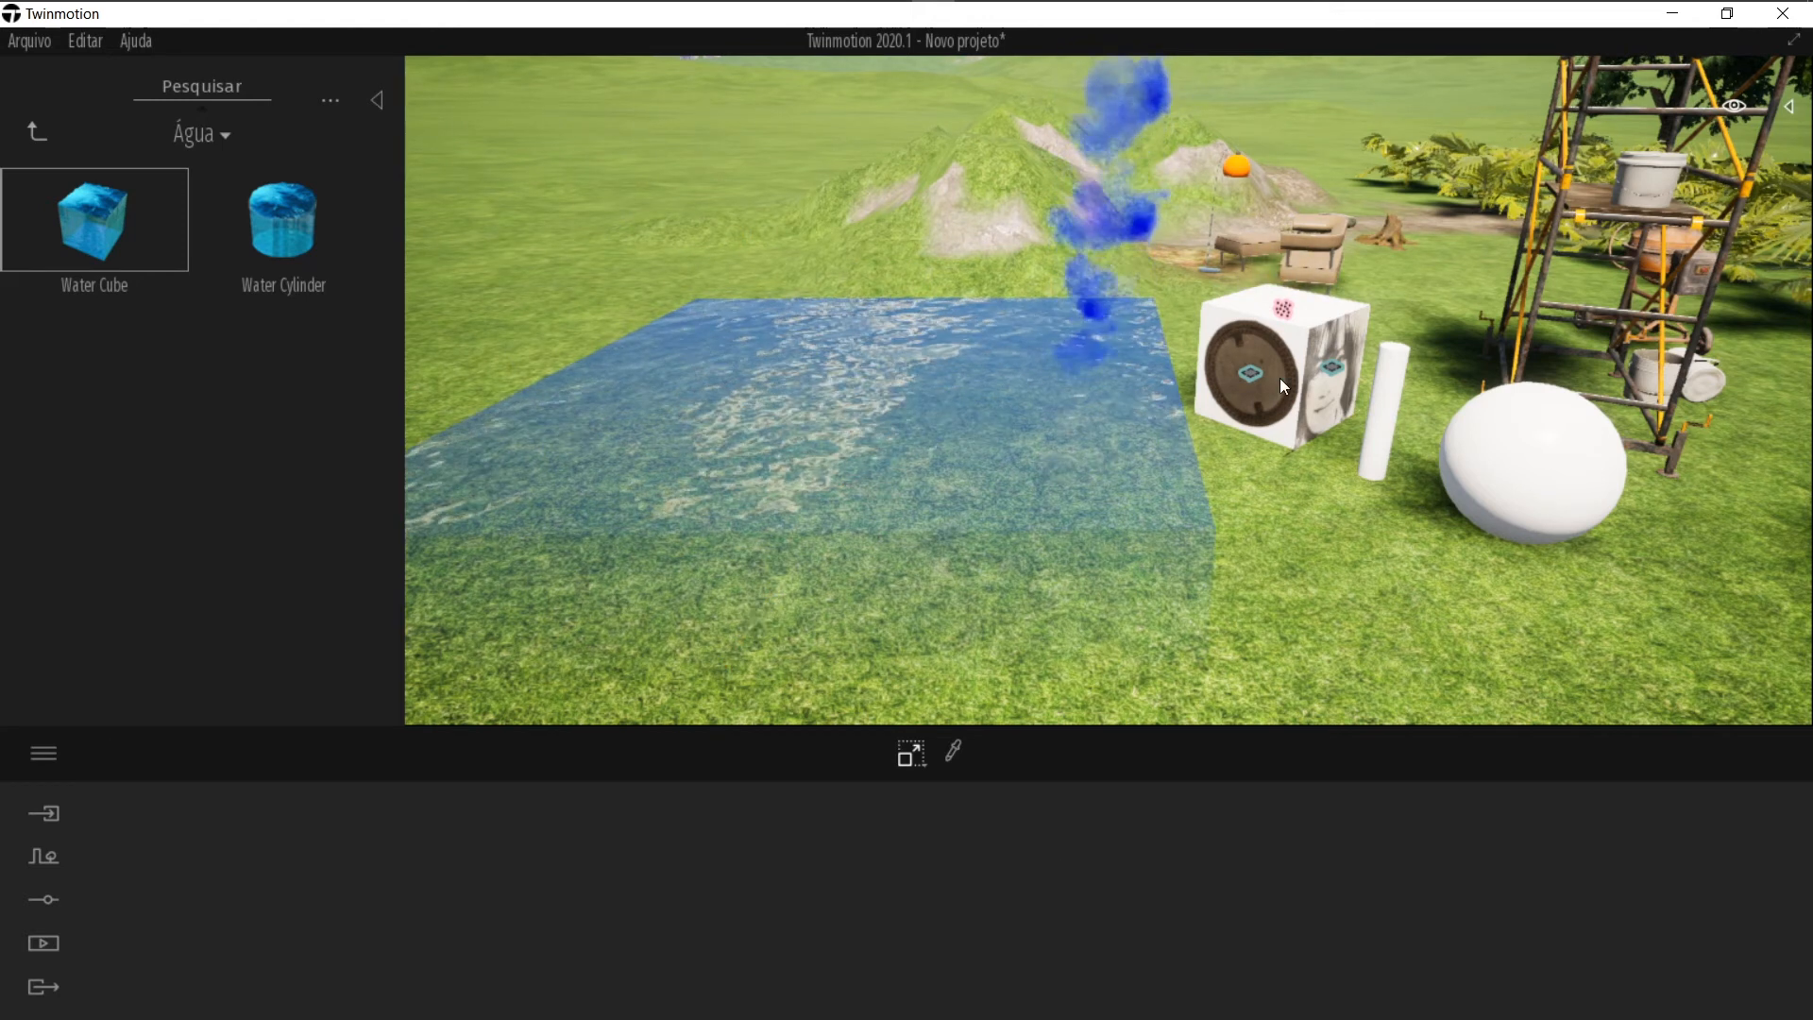
Step: Select the water cube and set its Aspecto to Piscina 3
right_click_drag(1280, 378, 1201, 347)
left_click(1172, 378)
left_click(1086, 893)
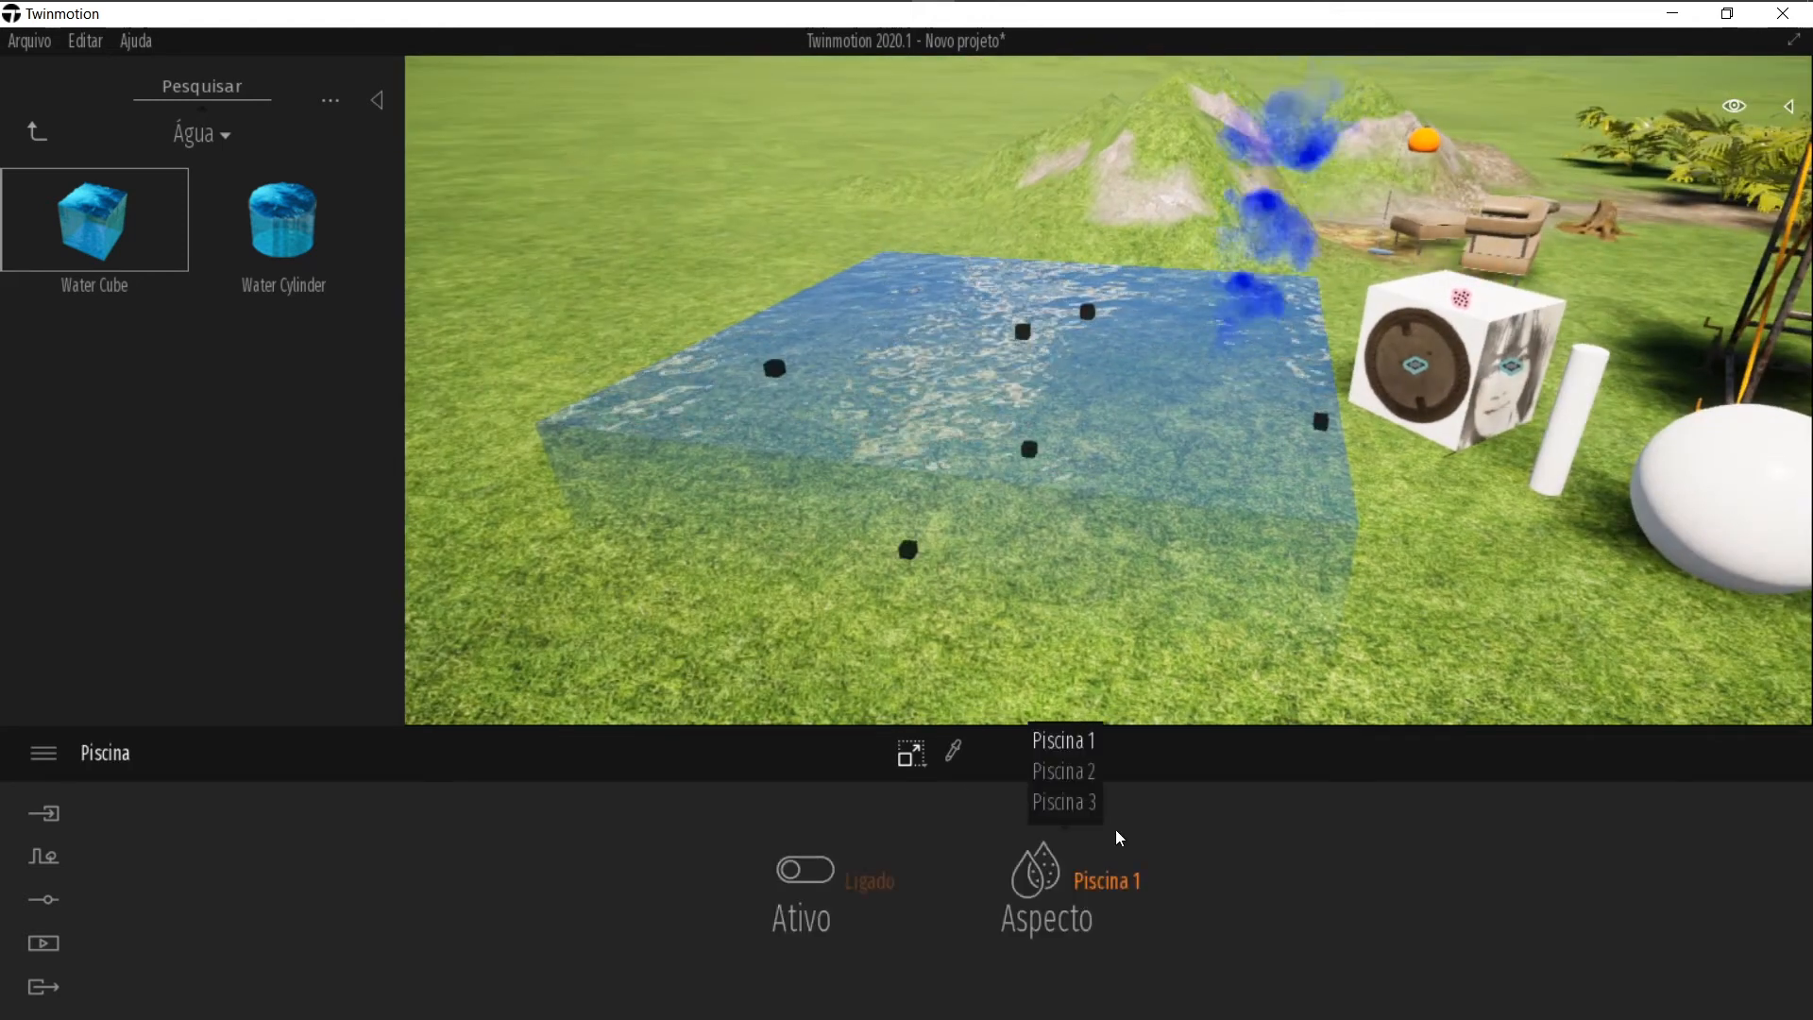
left_click(1066, 771)
left_click(1089, 860)
left_click(1064, 802)
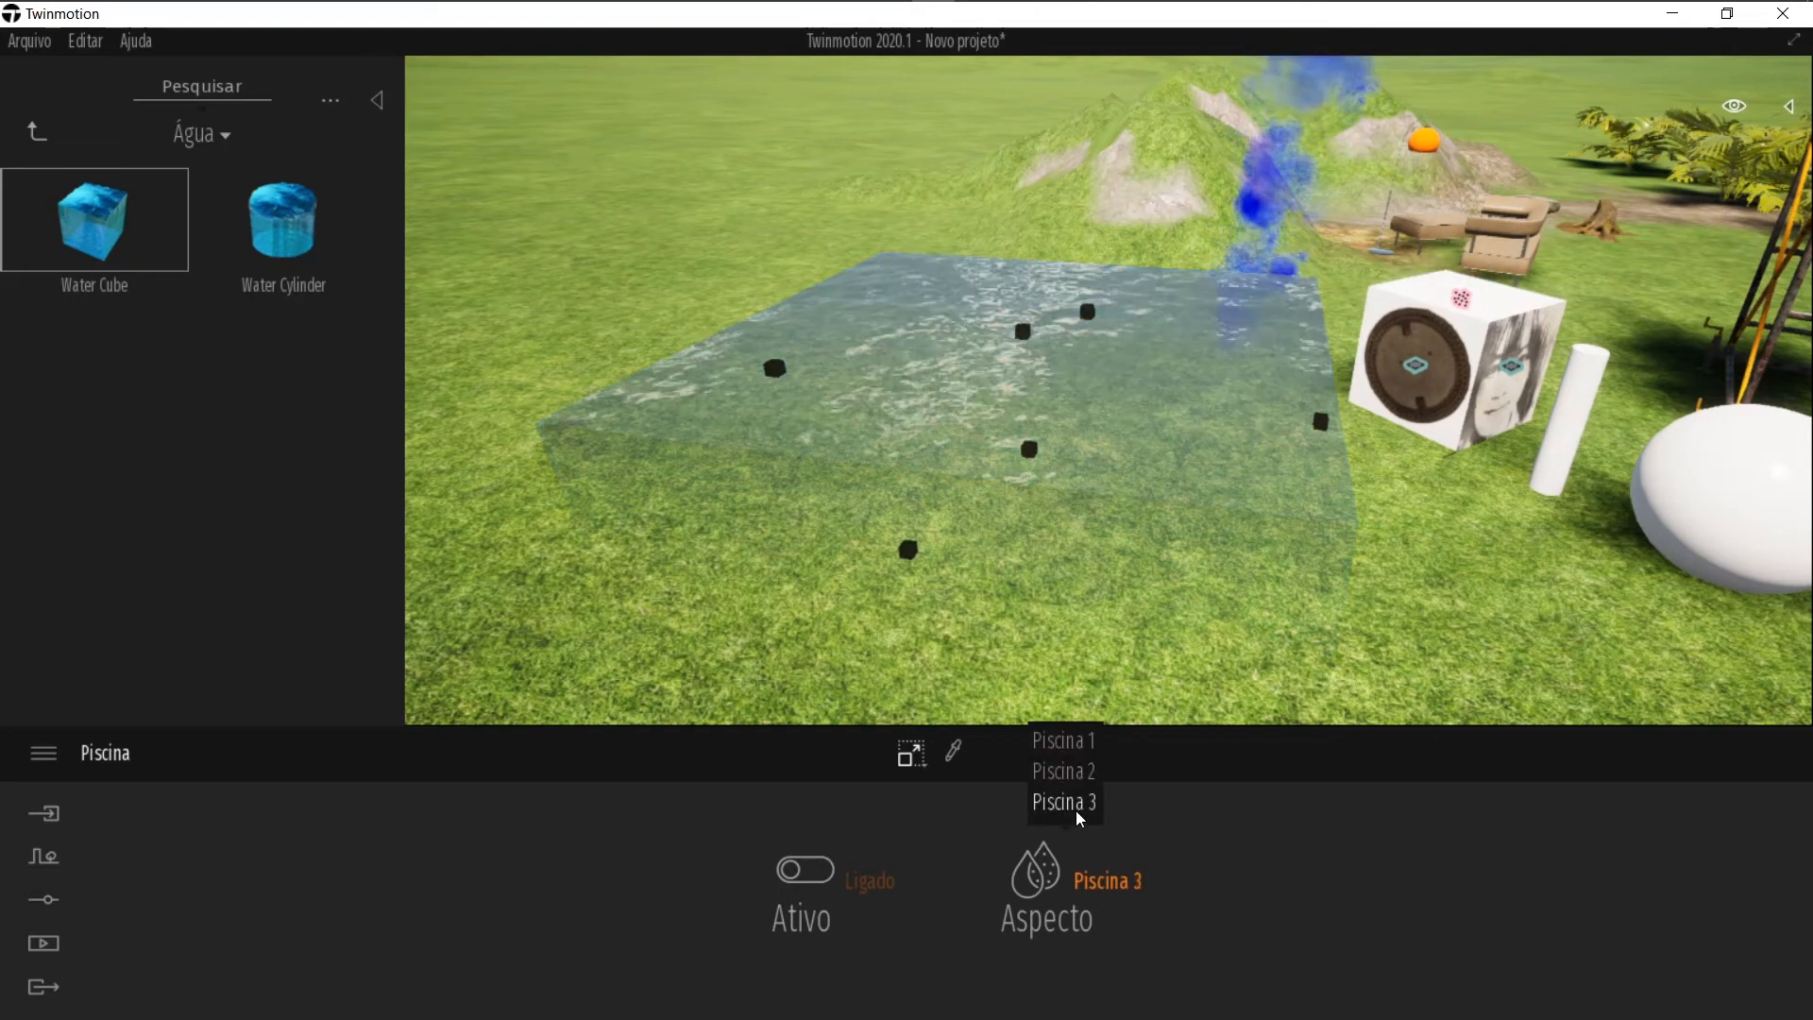
Step: Toggle the water cube's Ativo switch off and on again and deselect it
left_click(889, 892)
left_click(888, 892)
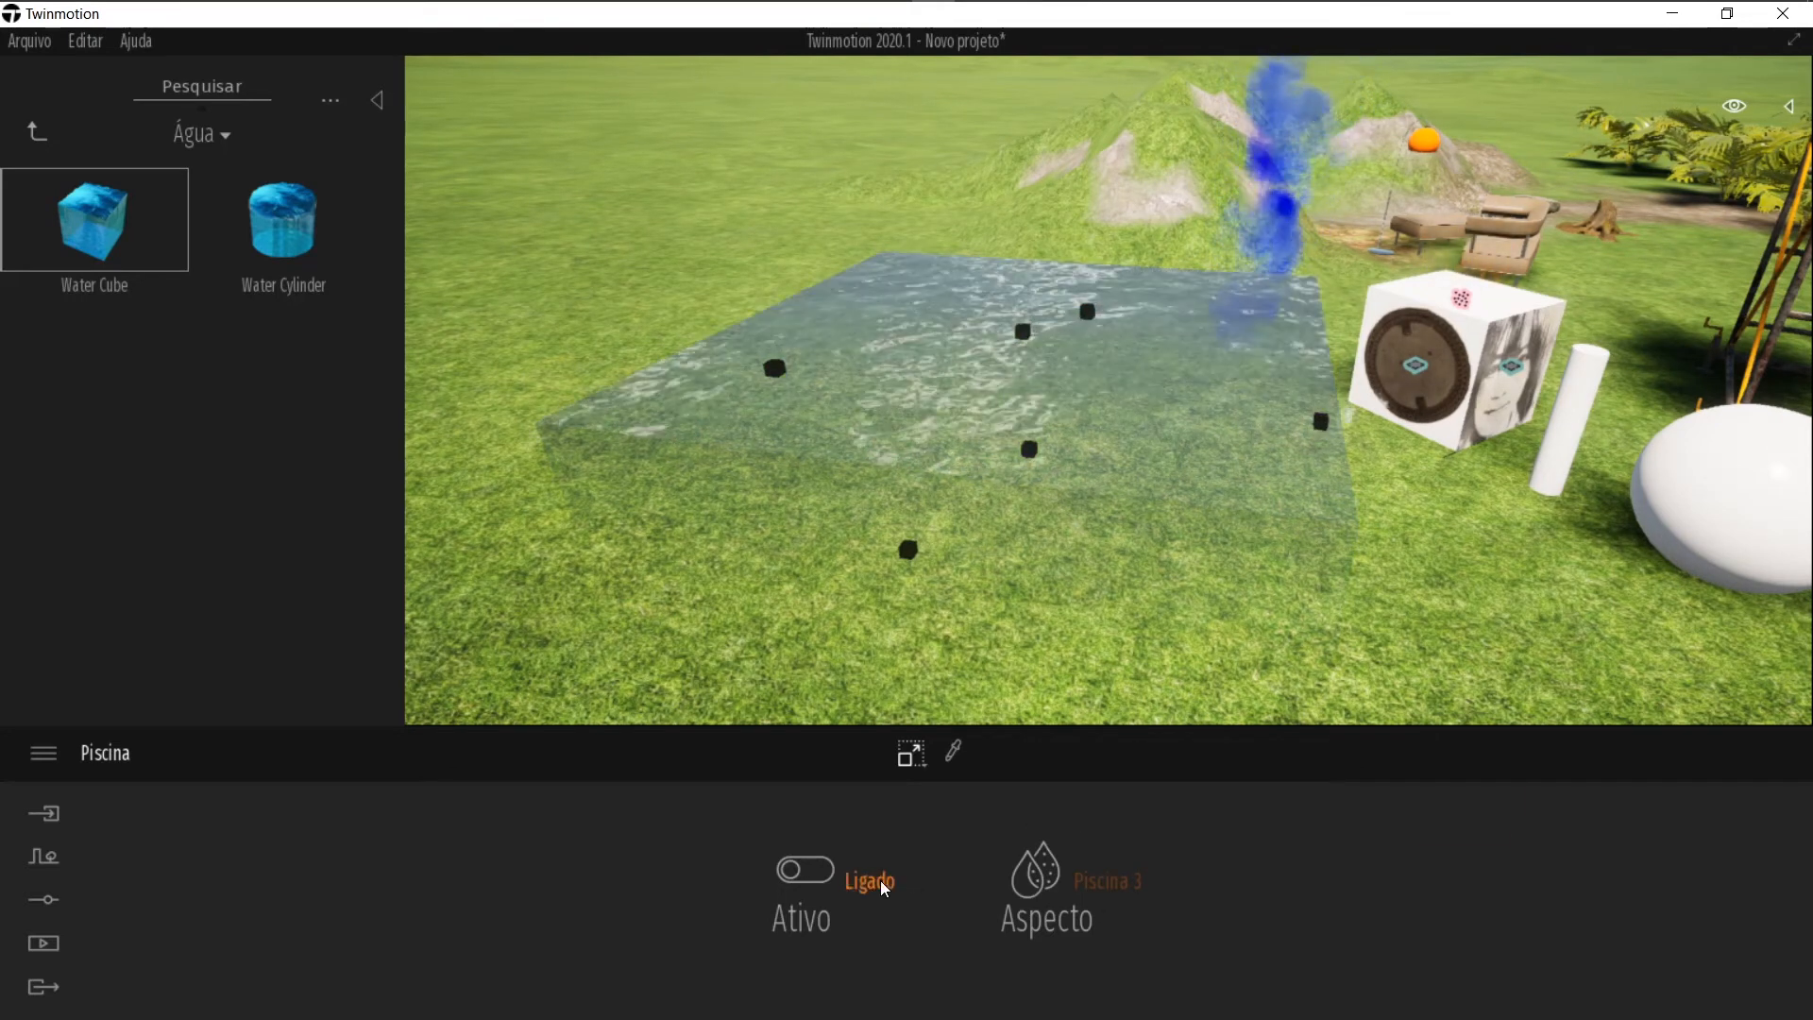
left_click(718, 611)
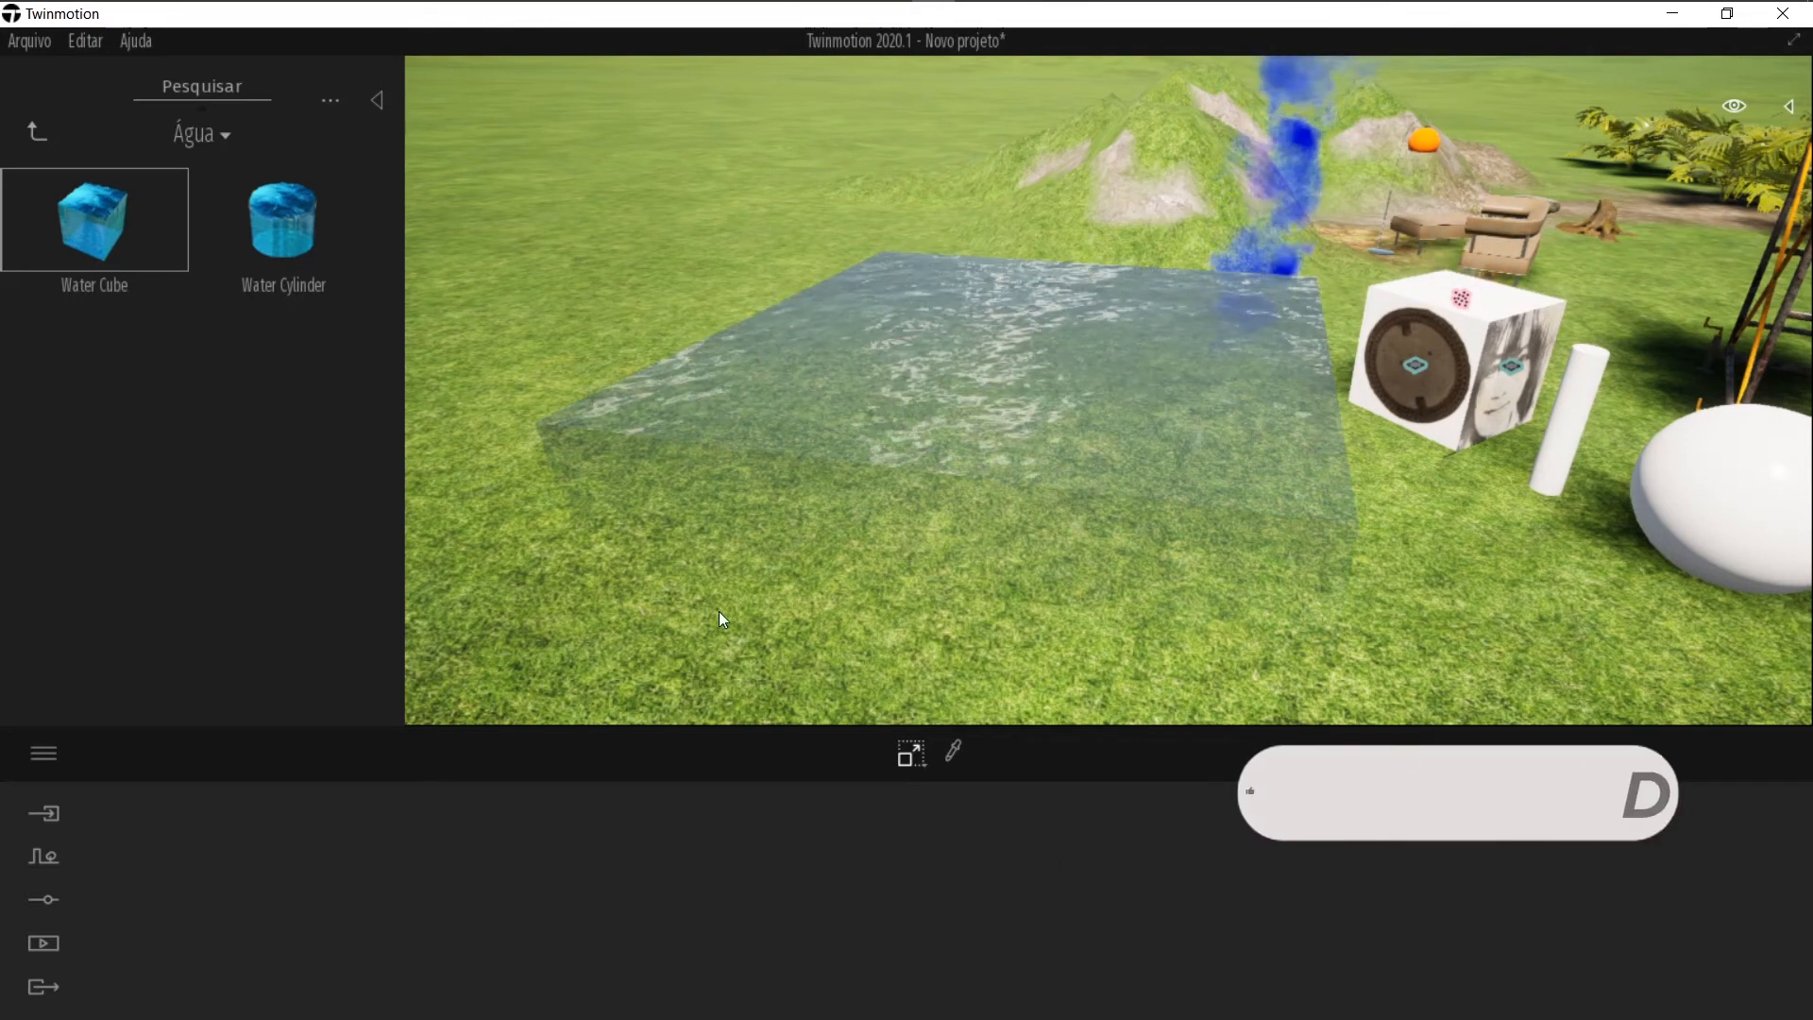
Step: Browse the nature sounds in the Sons library and the light presets in Luzes
left_click(38, 135)
left_click(124, 641)
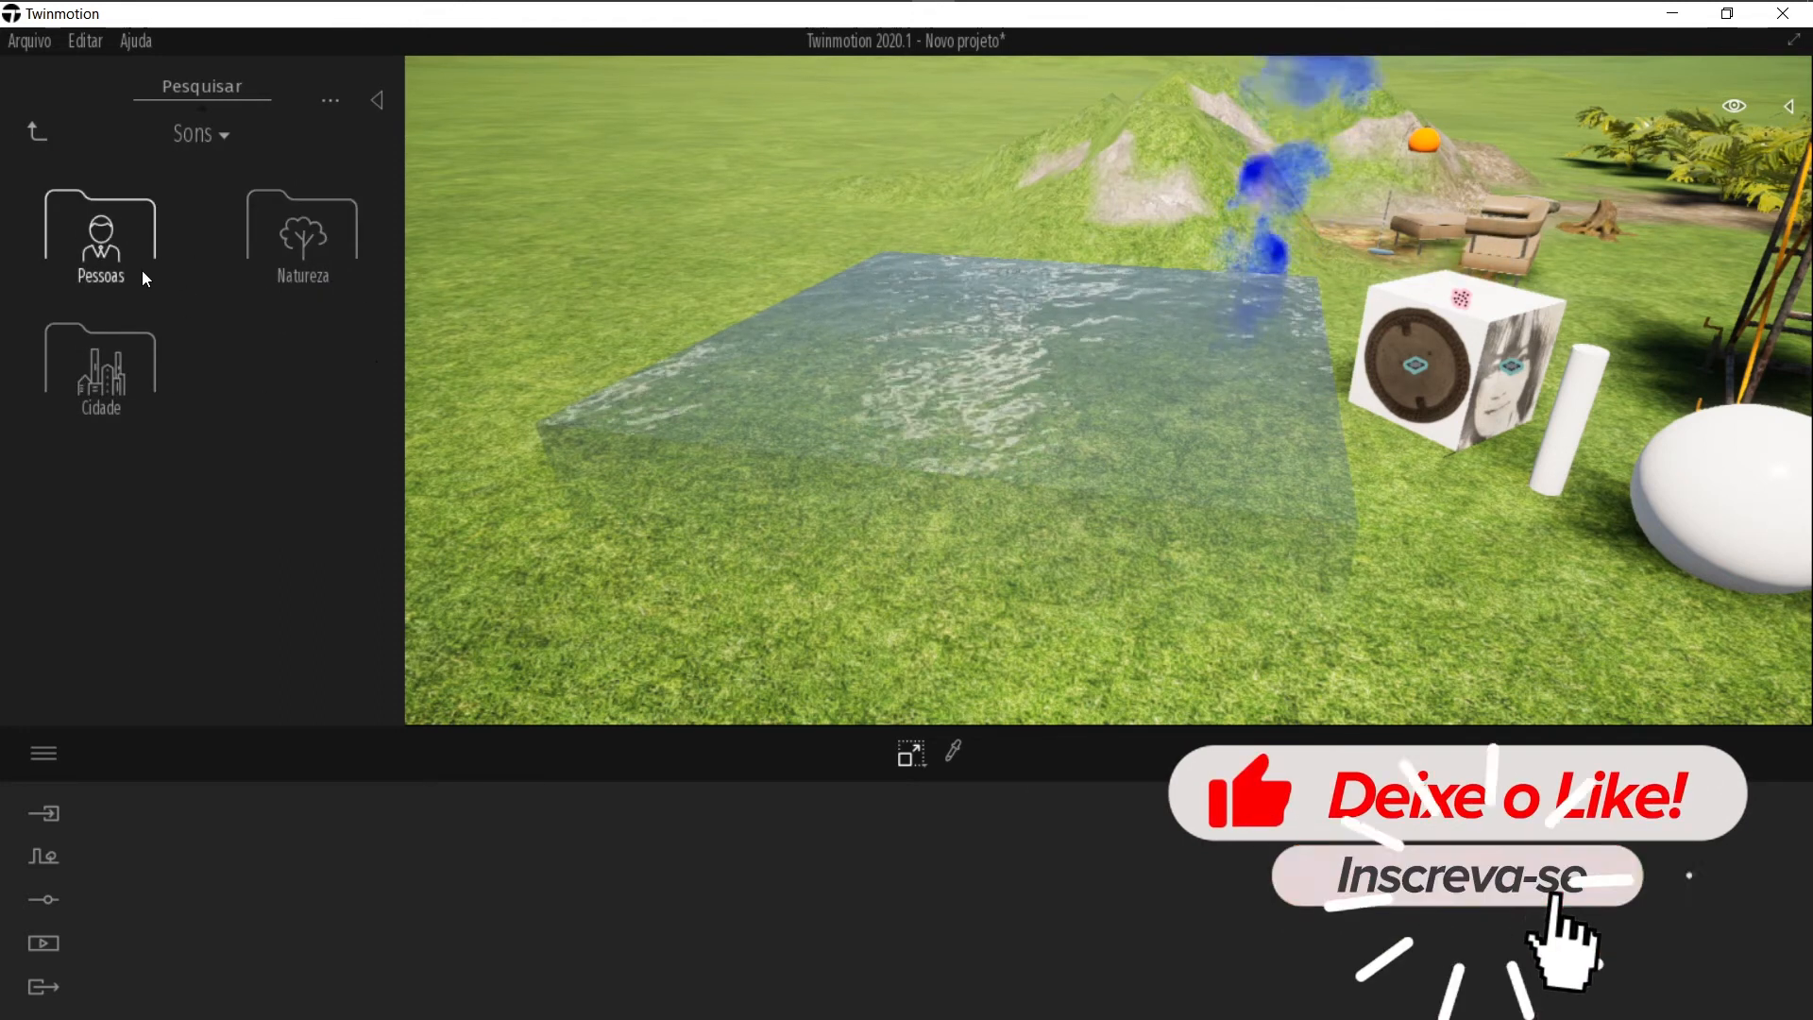
left_click(315, 249)
scroll(230, 325, "down", 5)
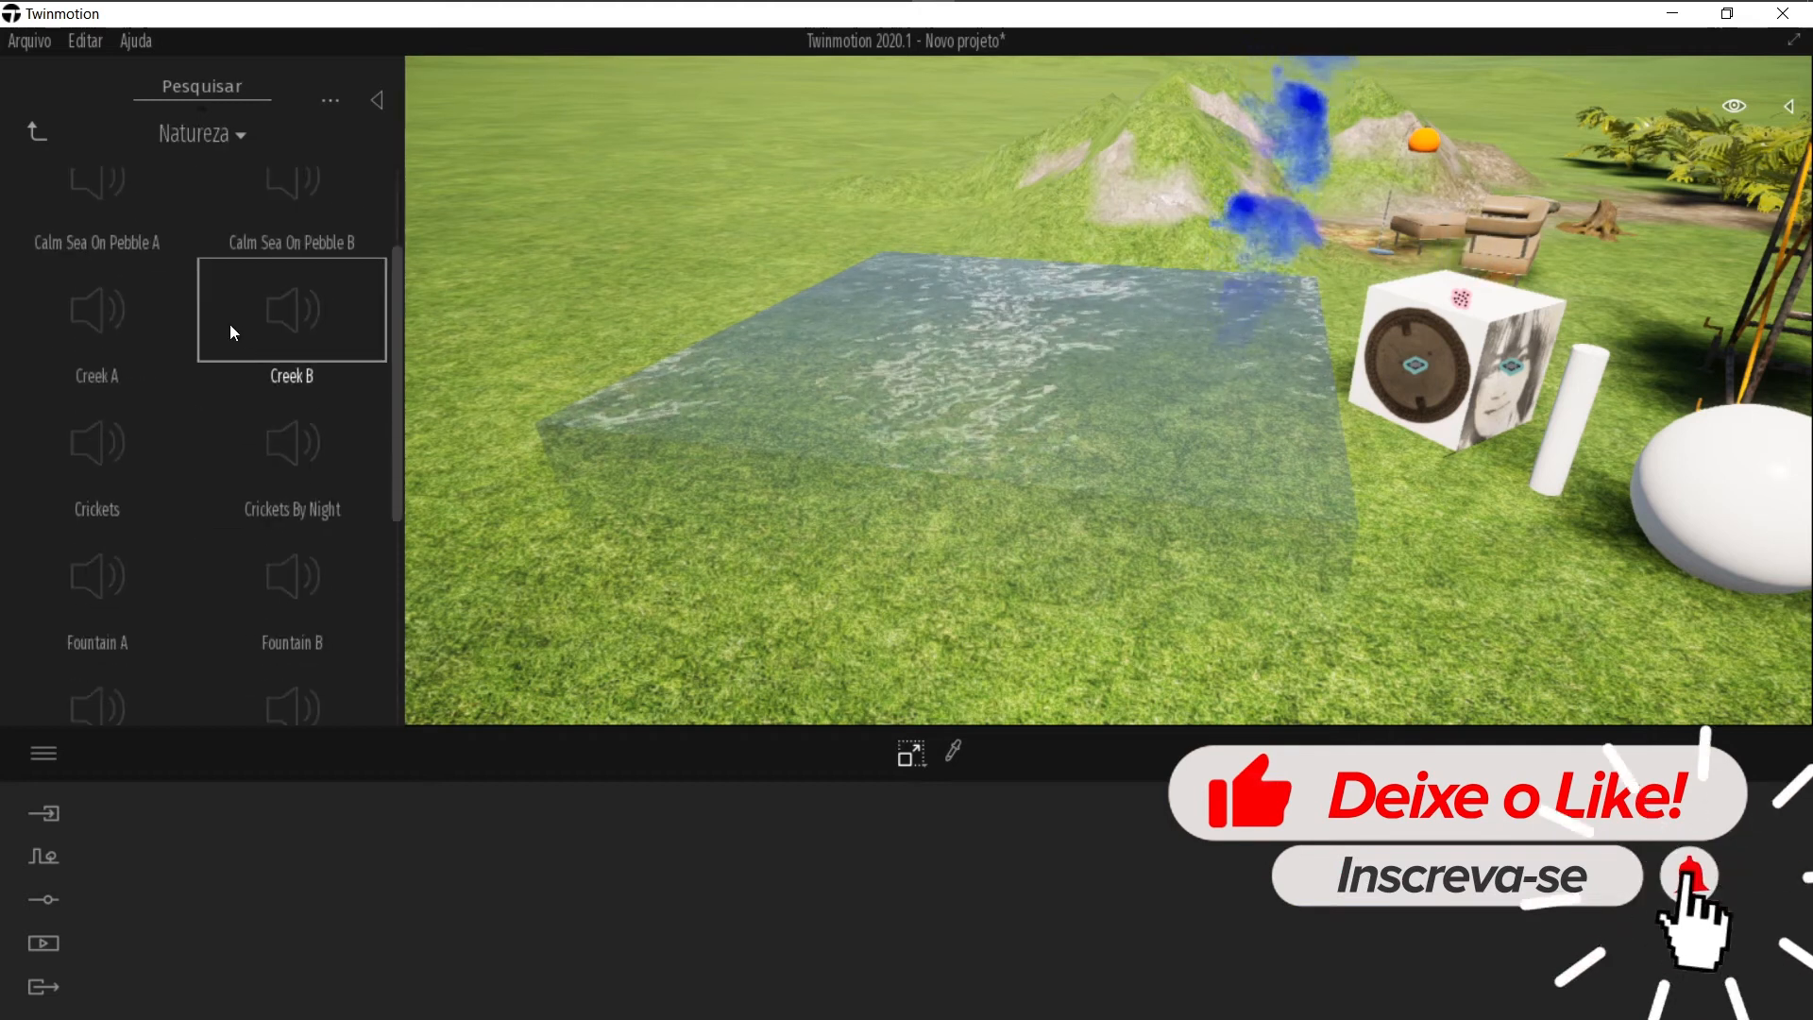
left_click(41, 132)
left_click(43, 138)
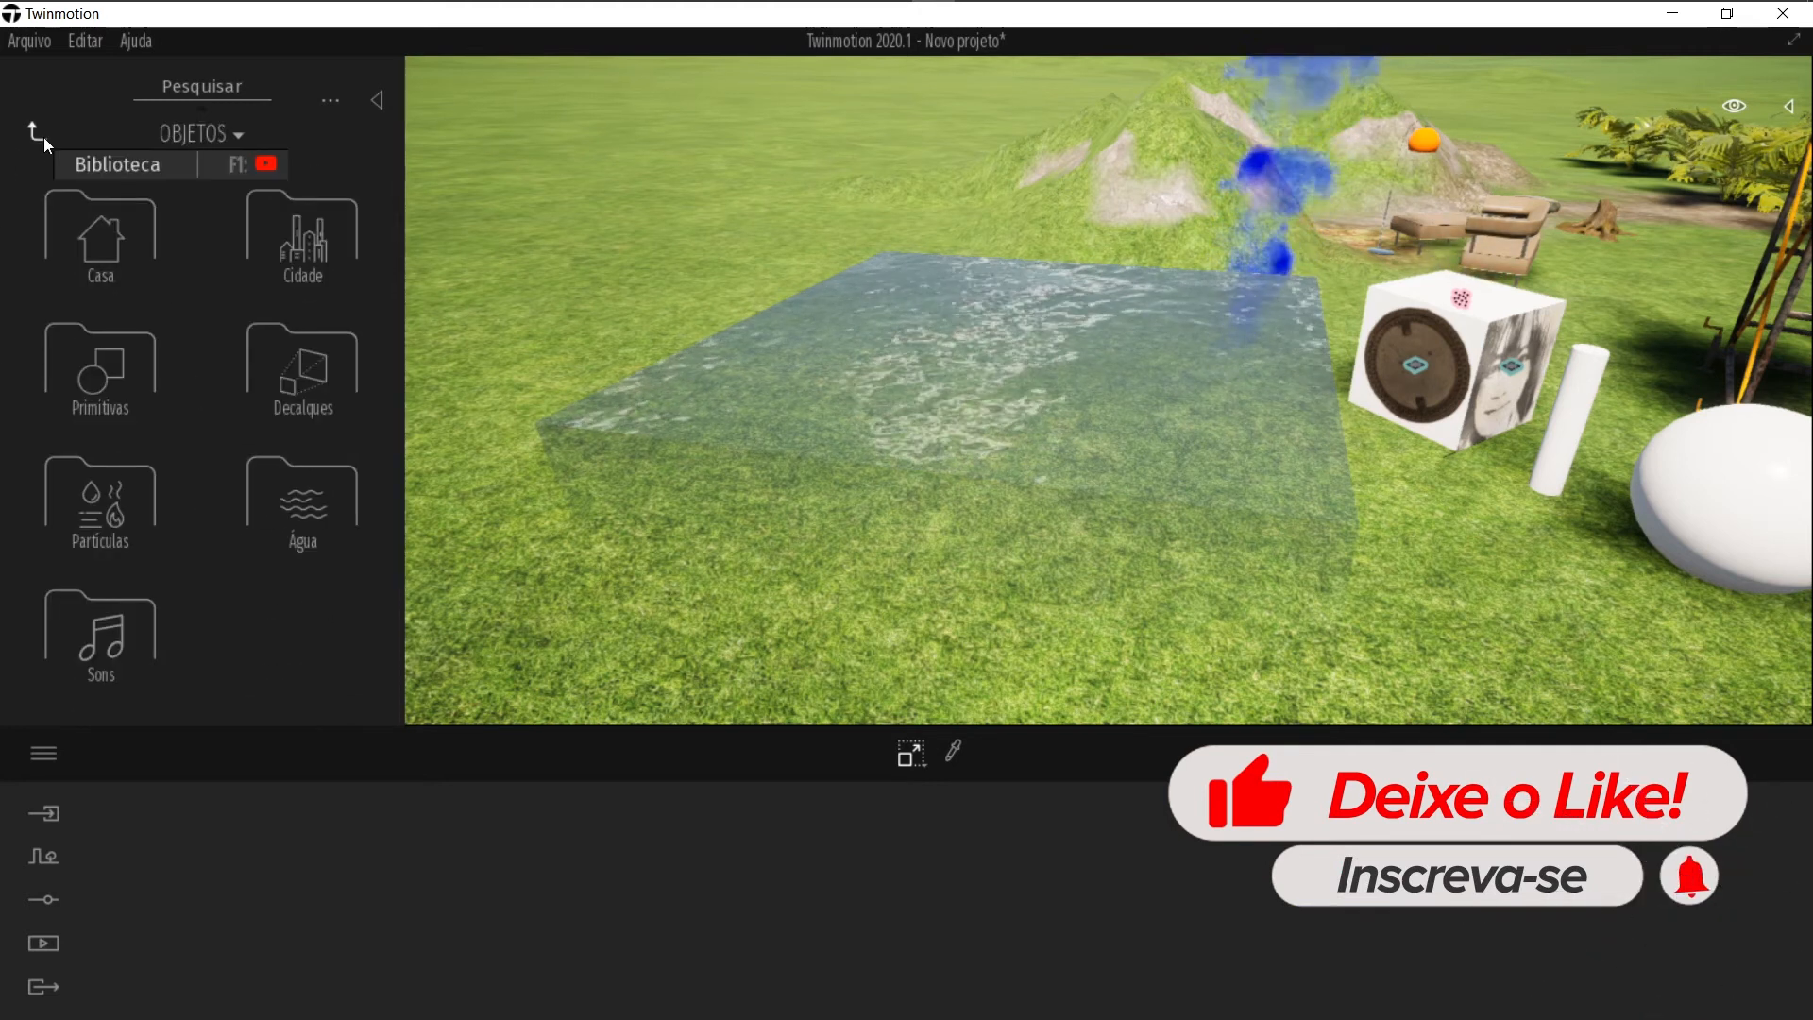
left_click(44, 138)
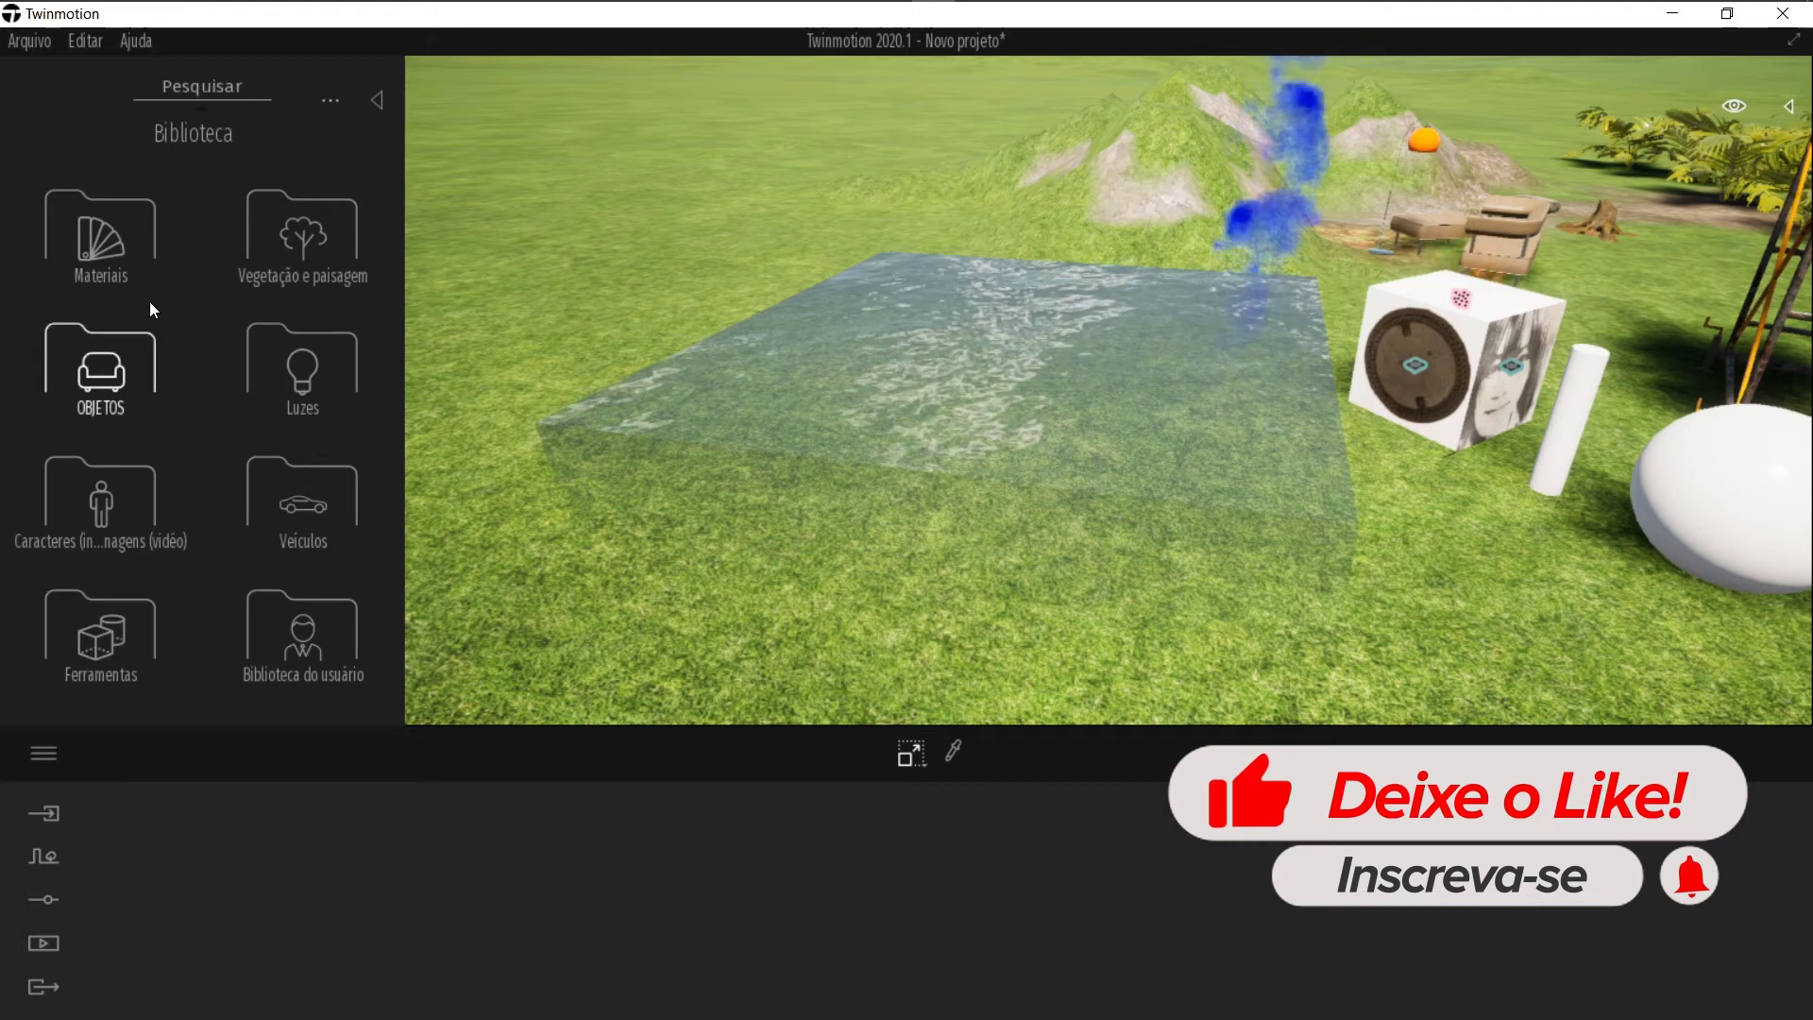
left_click(325, 410)
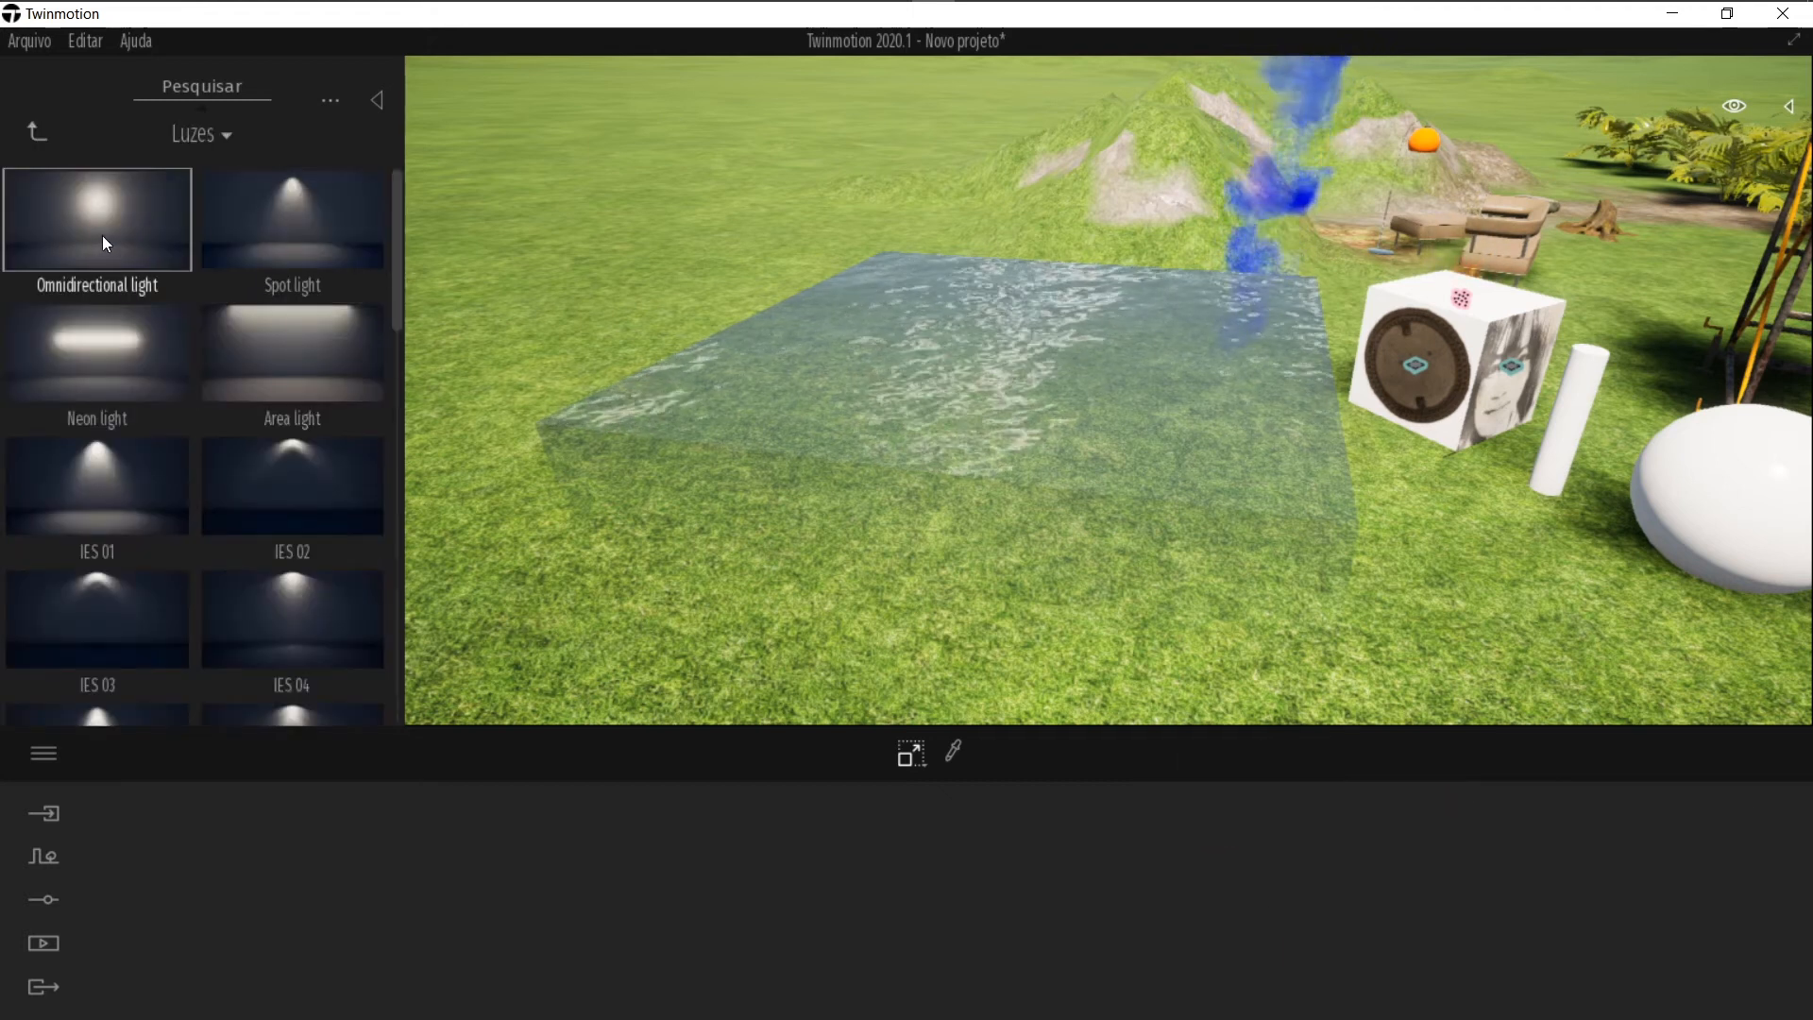
scroll(102, 238, "down", 2)
right_click_drag(1003, 414, 994, 439)
scroll(365, 525, "down", 1)
scroll(369, 525, "down", 1)
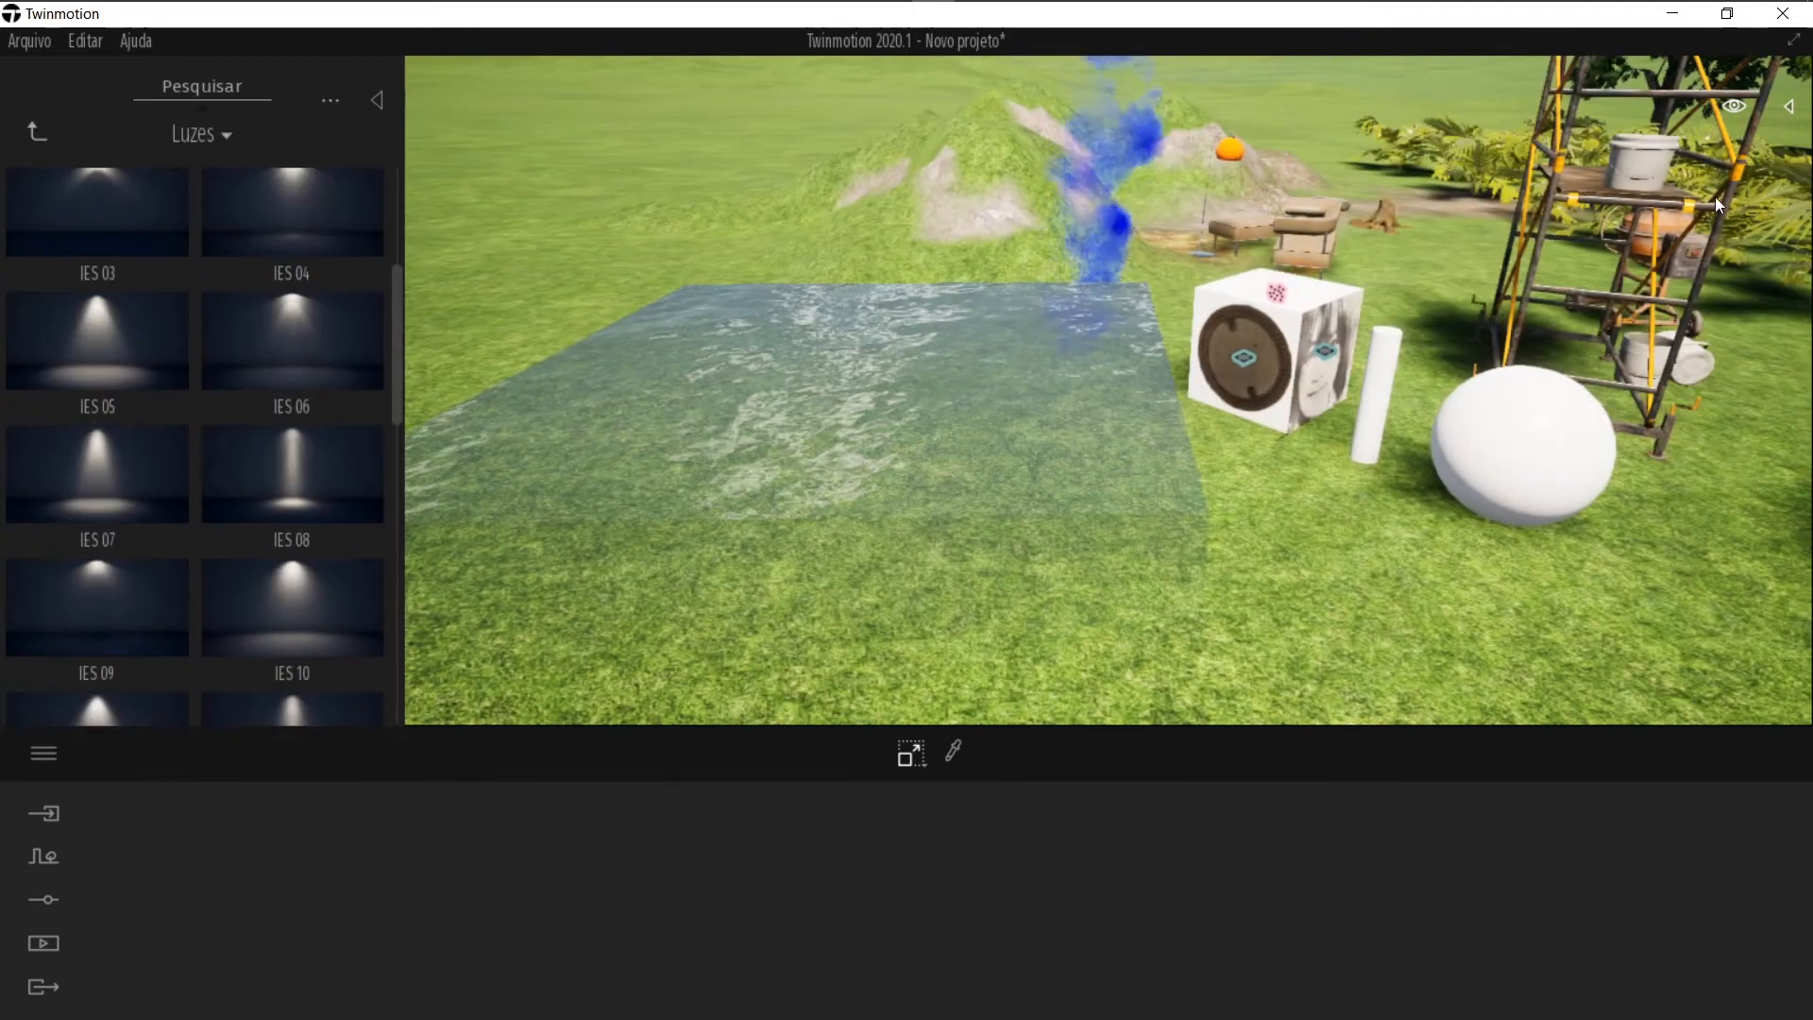
Step: Set the time of day to 23:39 and place an IES 05 light over the grass by the pool
left_click(1732, 106)
left_click_drag(1664, 379, 1559, 535)
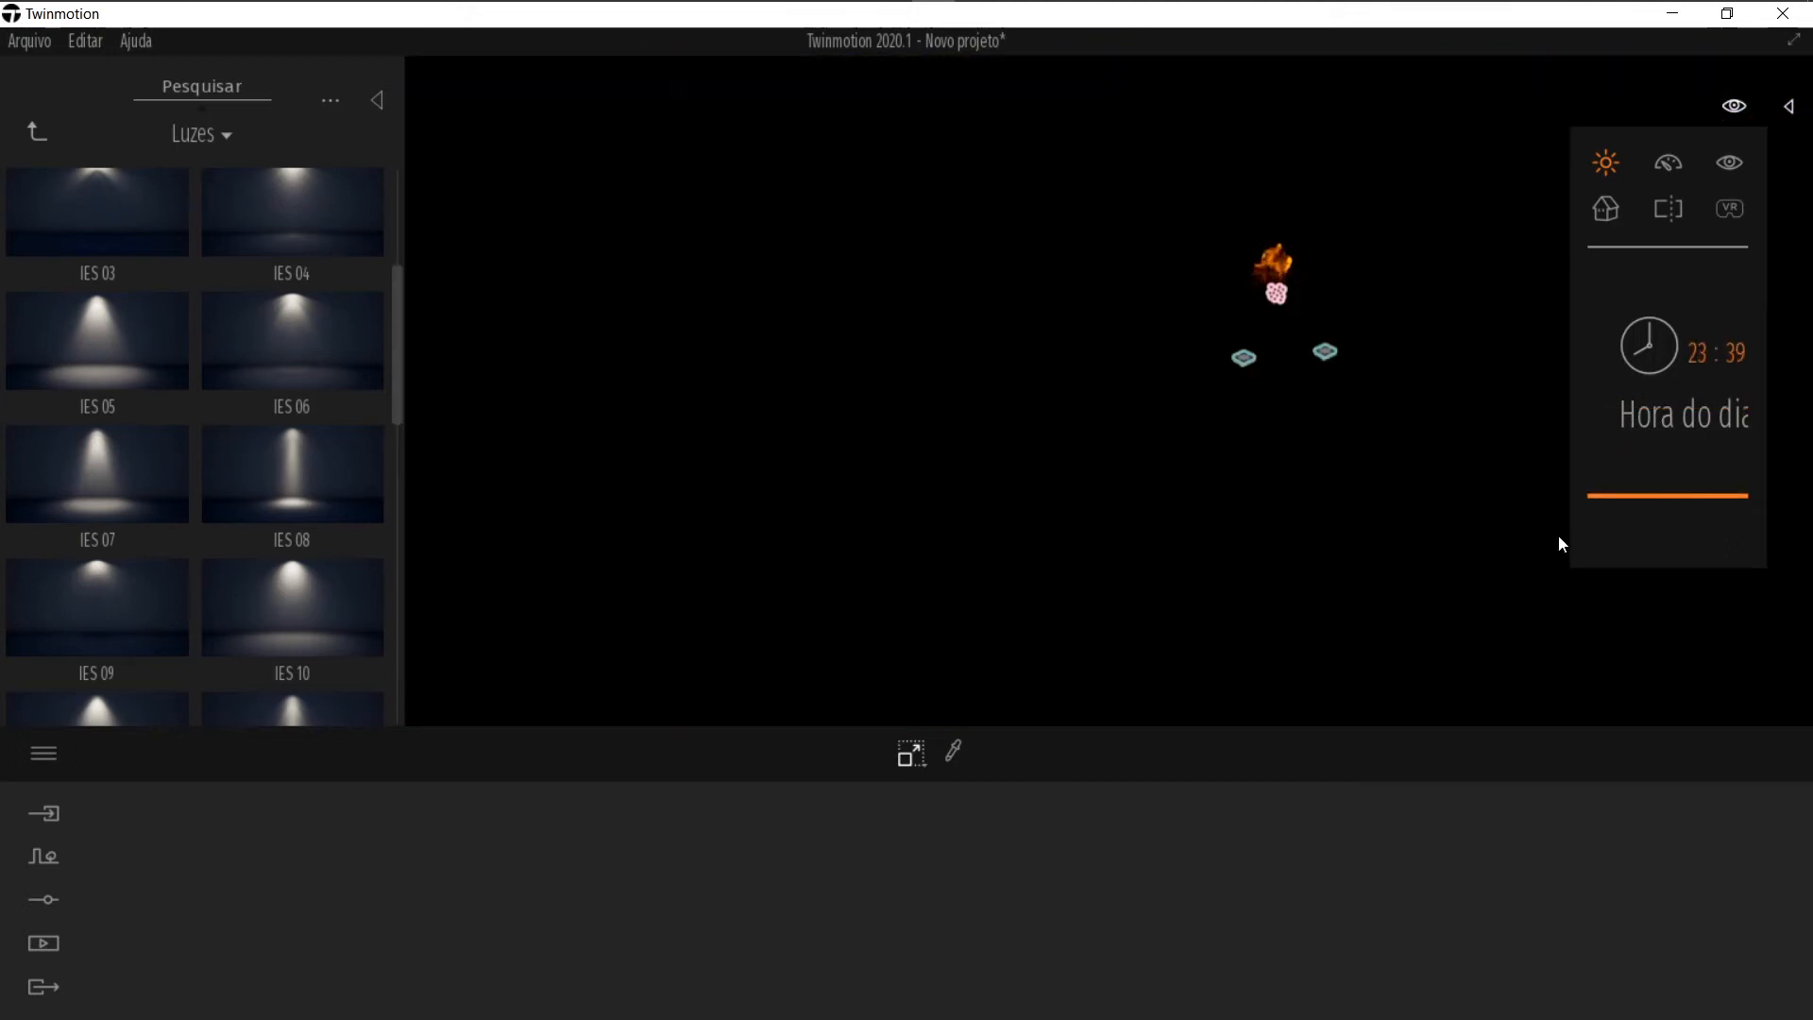
left_click_drag(90, 336, 883, 417)
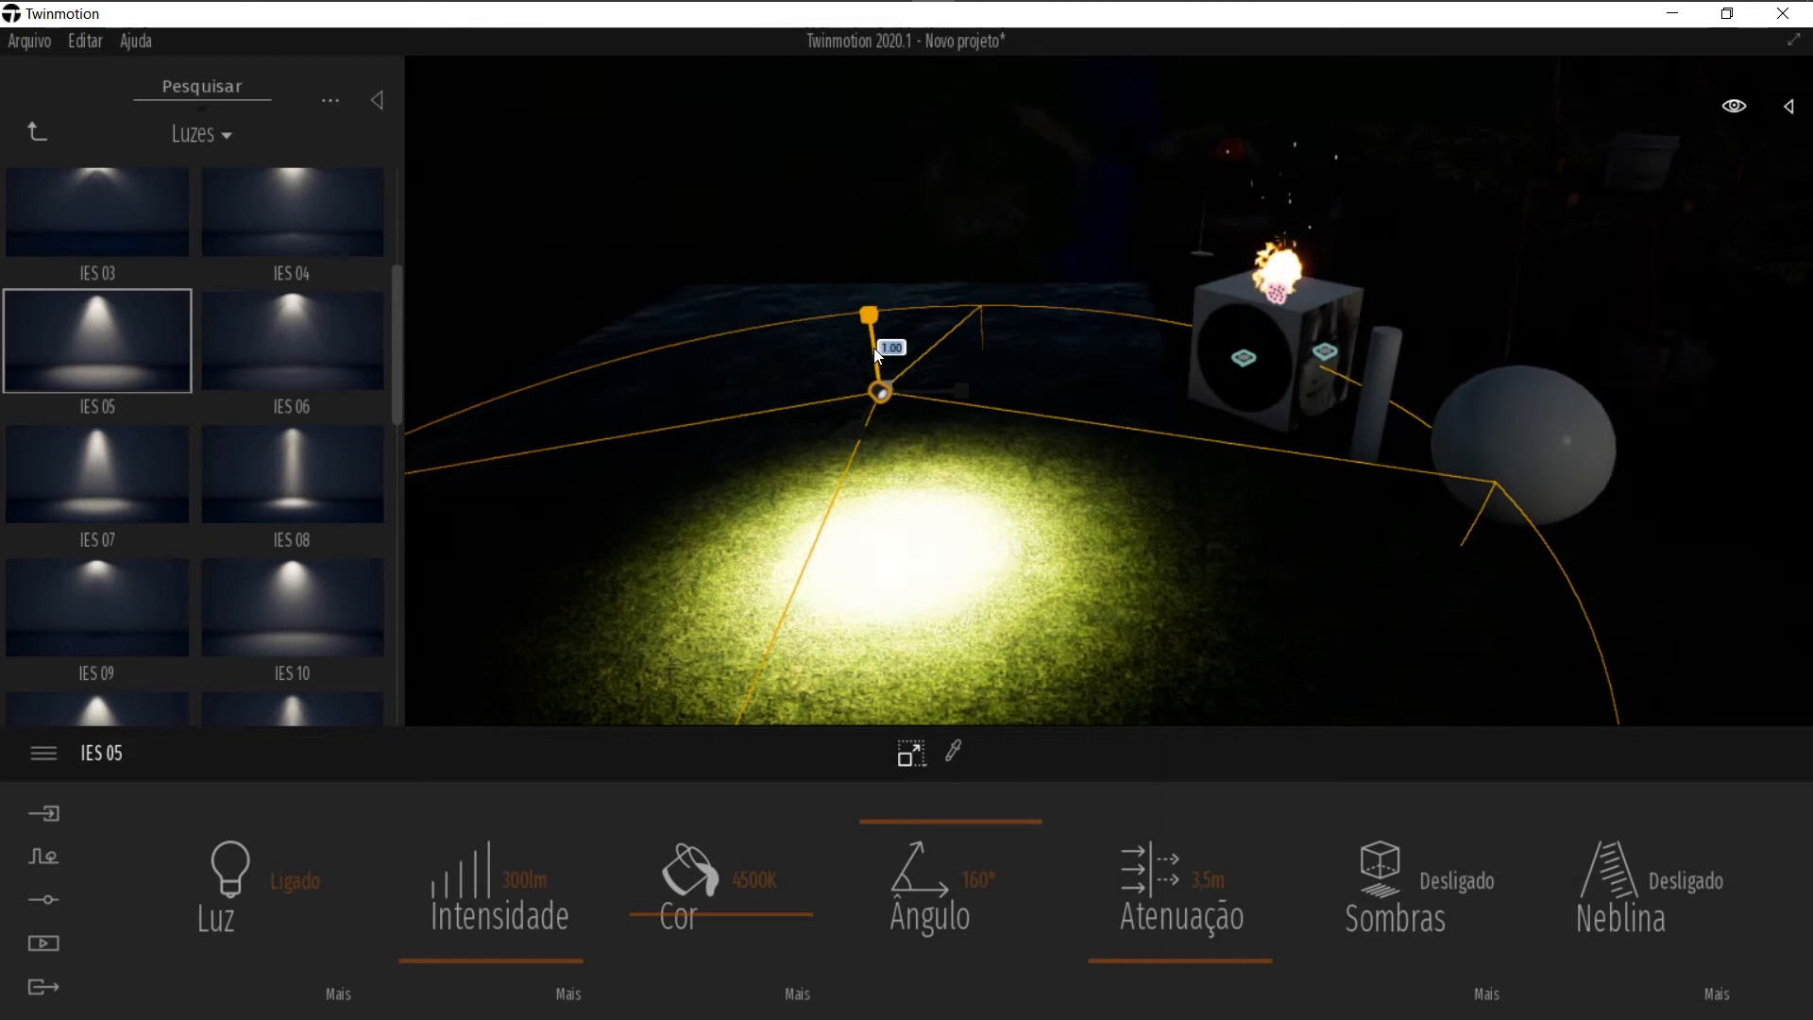
Step: Raise the IES 05 light higher above the grass and narrow its beam angle to 55°, then deselect it
left_click_drag(871, 309, 856, 188)
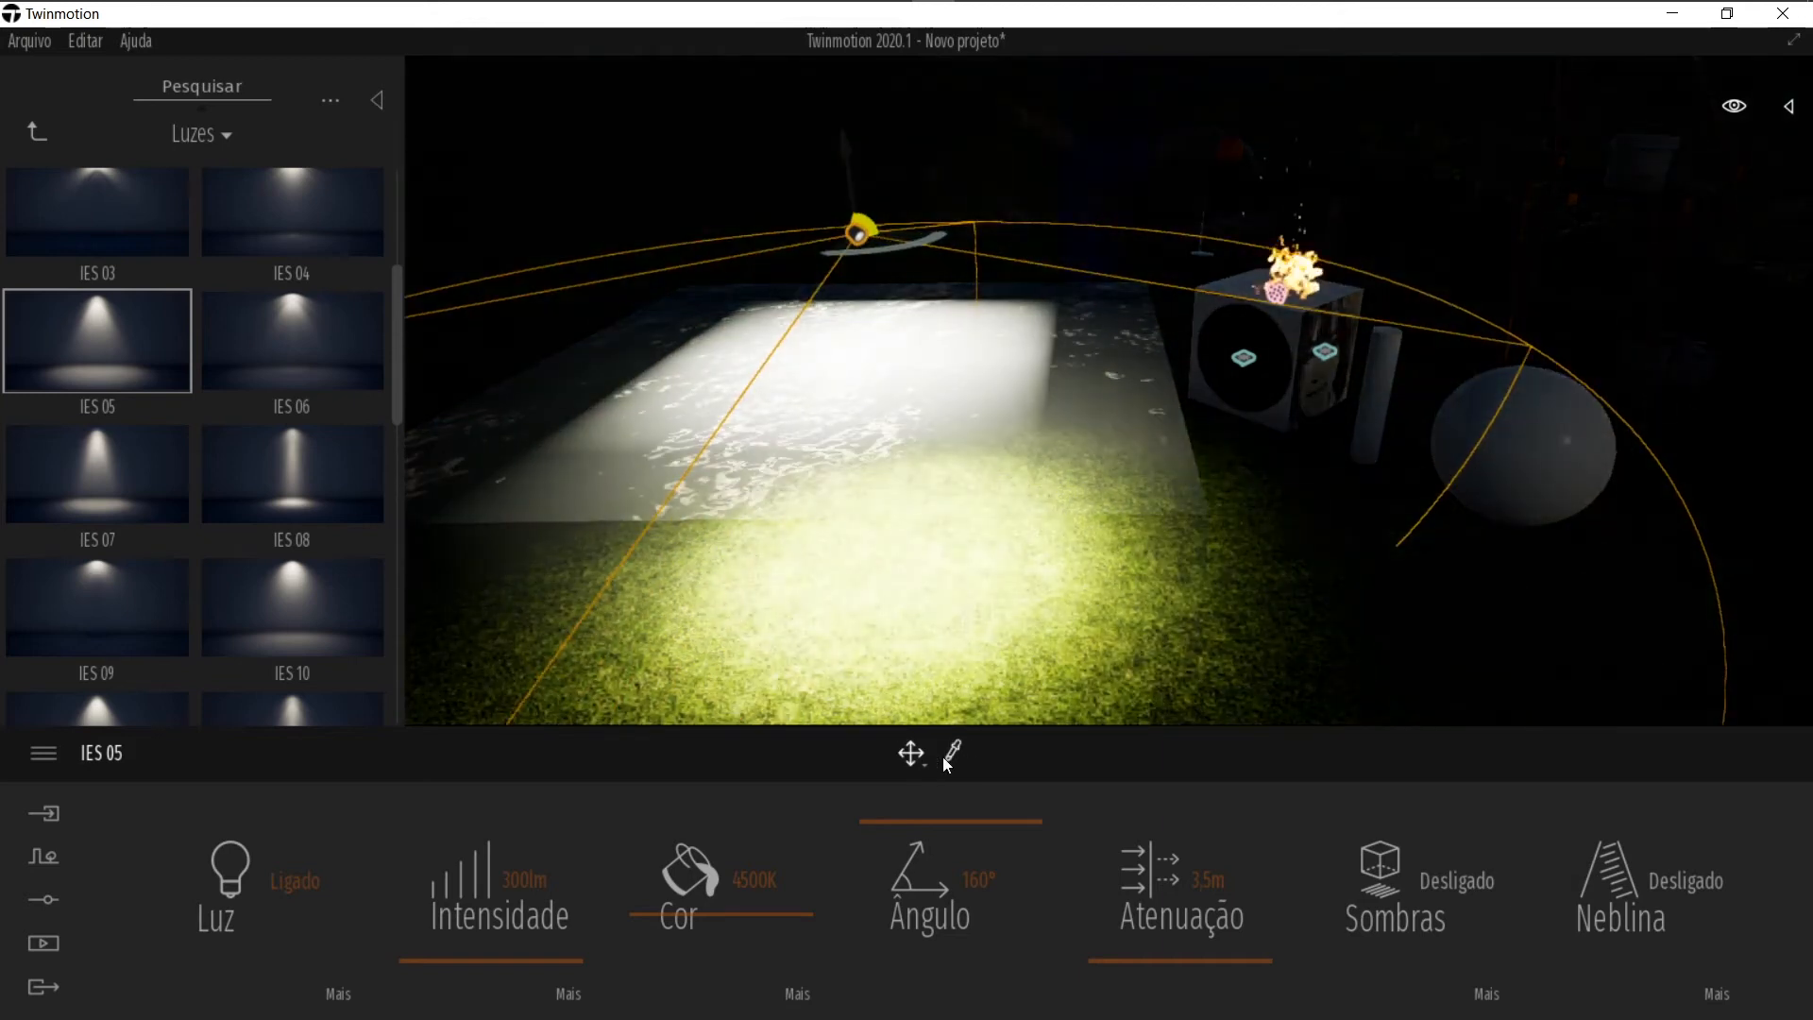
left_click_drag(879, 817, 866, 916)
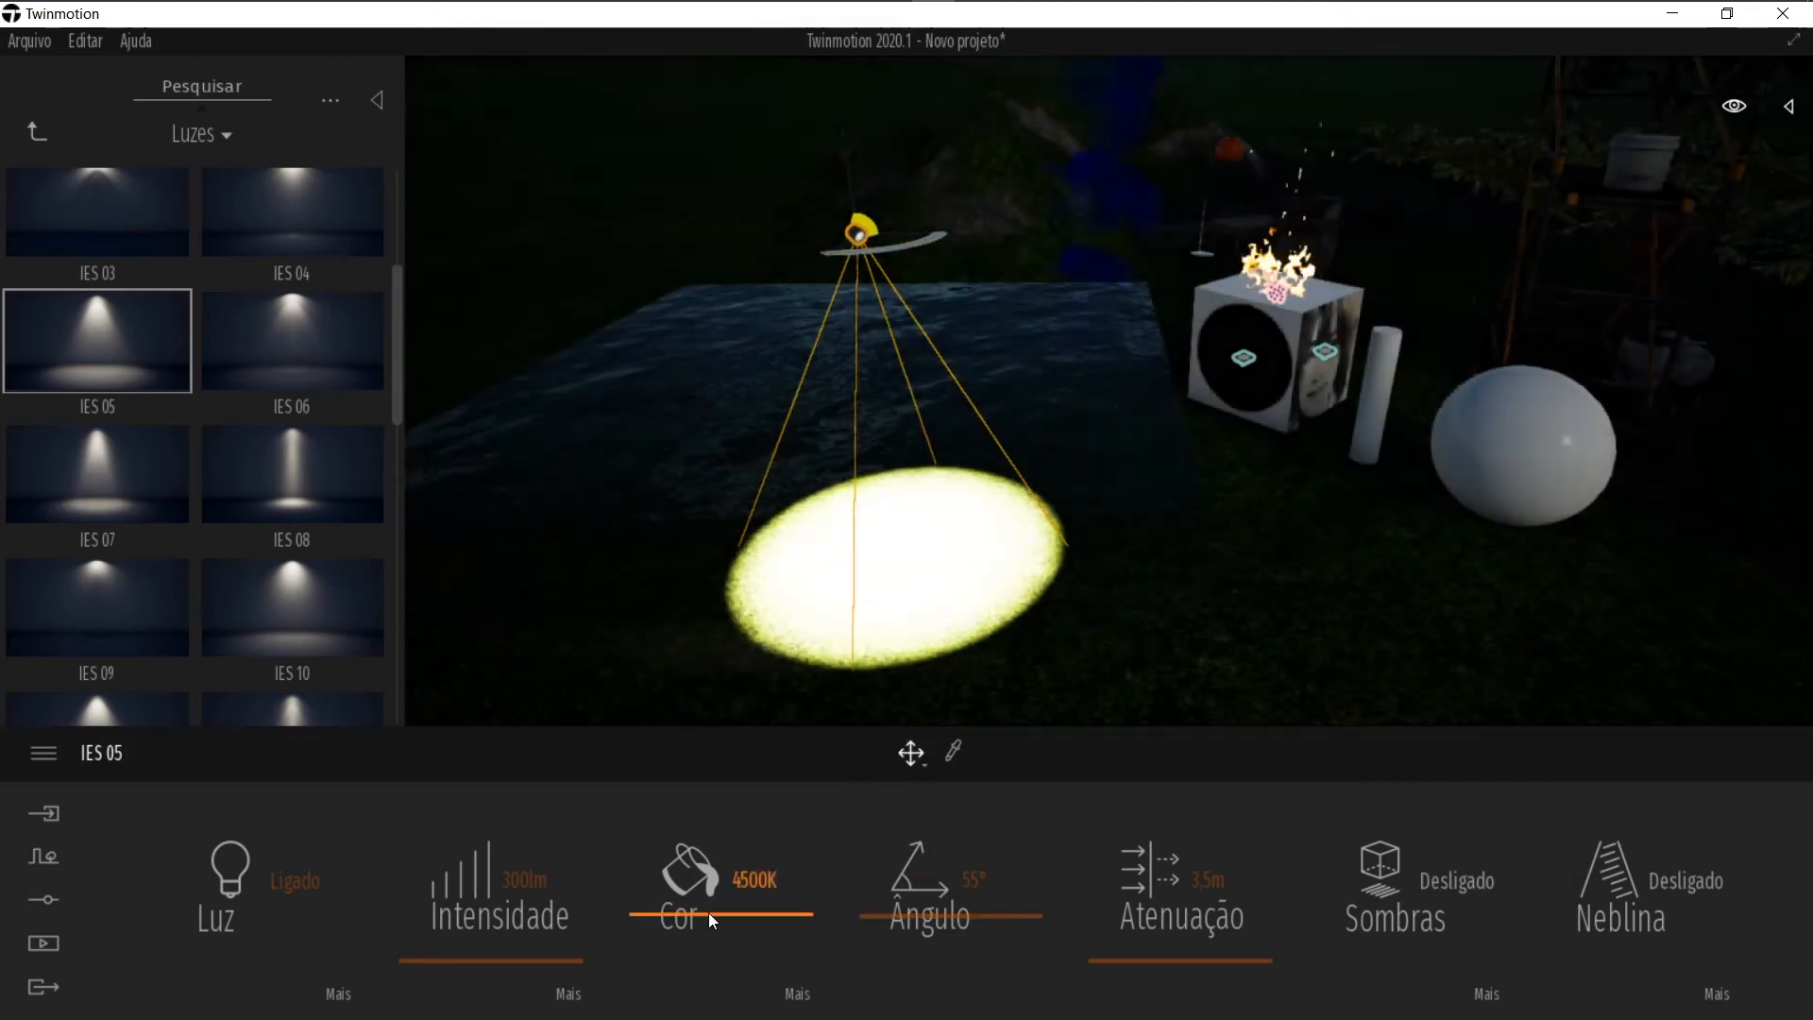
right_click_drag(1001, 609, 1123, 567)
left_click(637, 552)
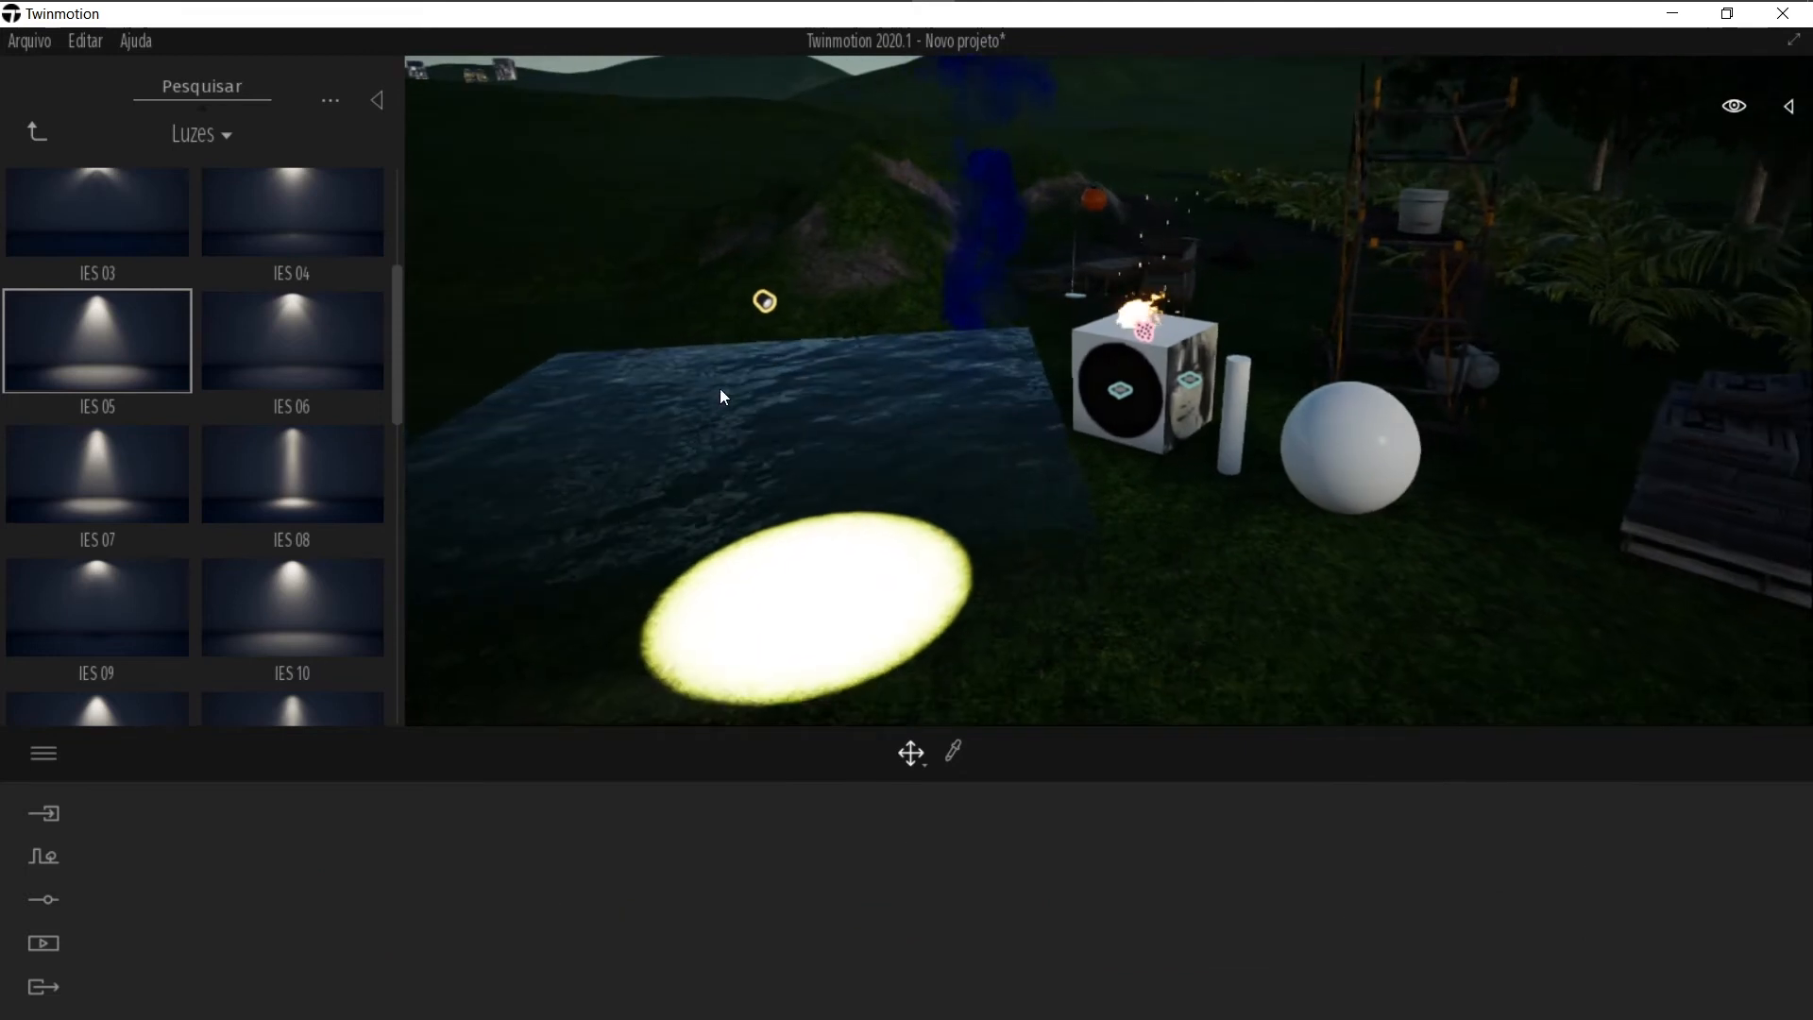
left_click(767, 302)
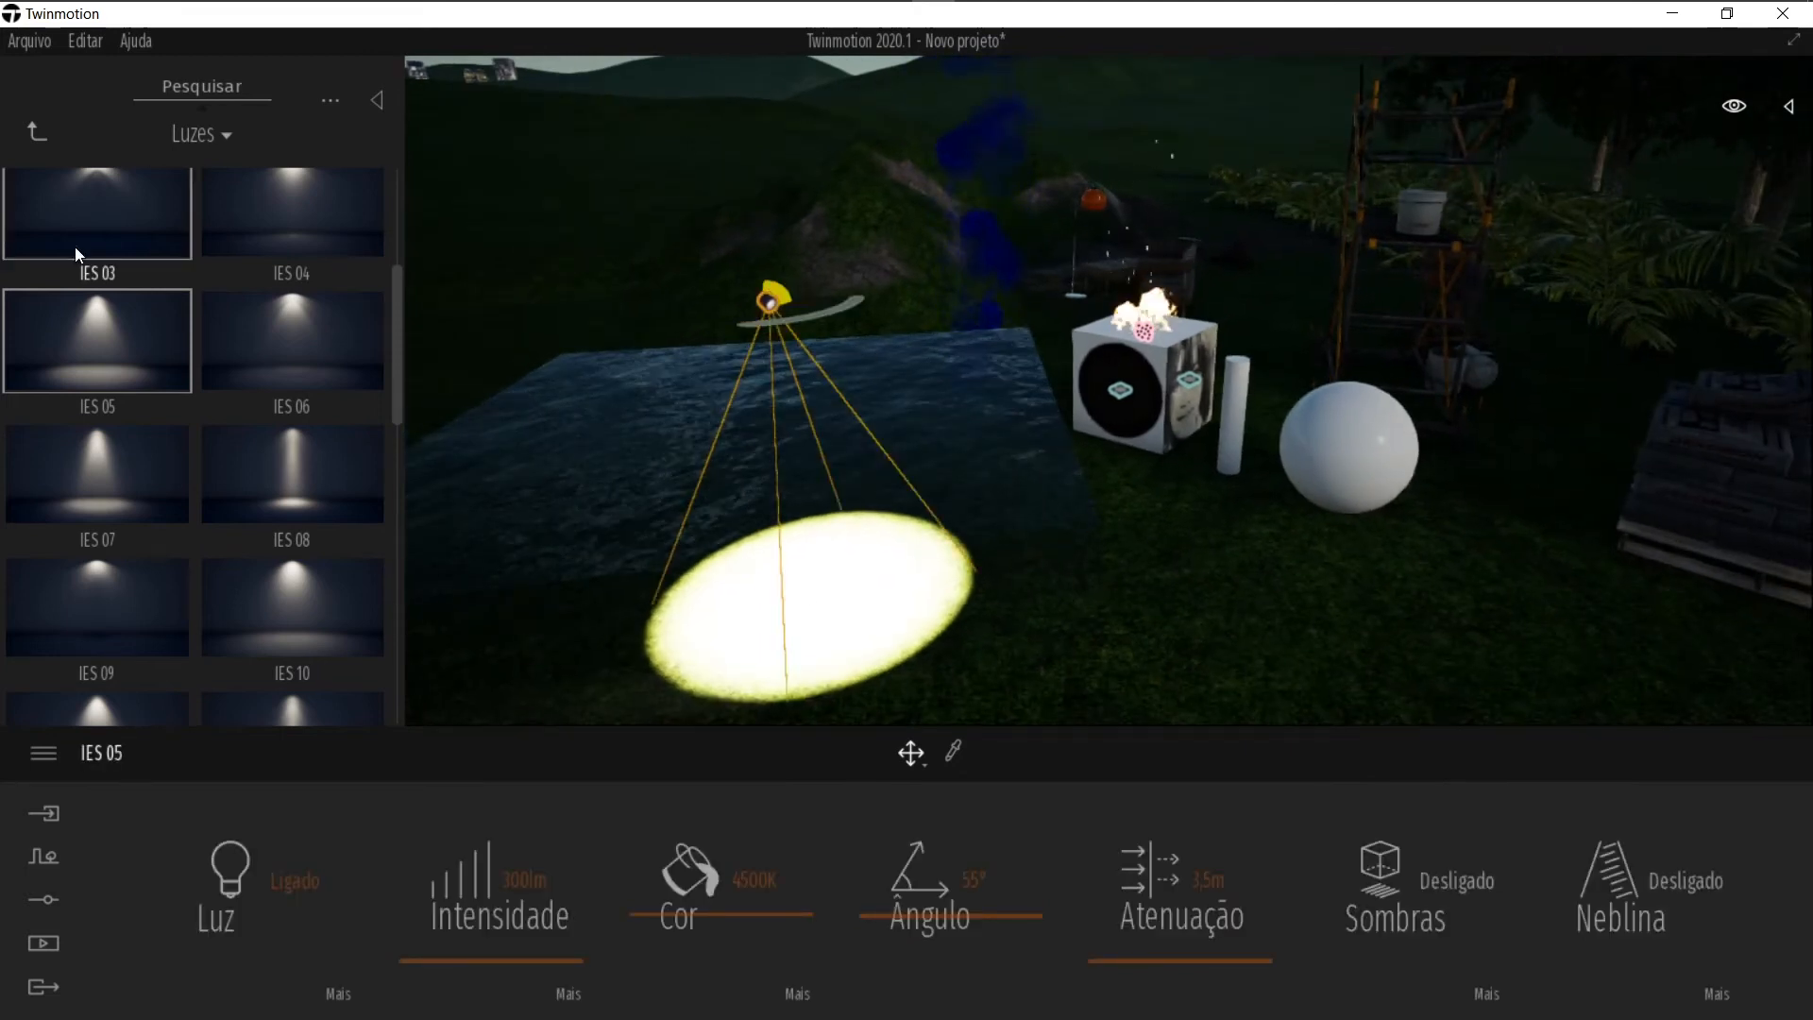
scroll(160, 602, "down", 7)
scroll(174, 580, "up", 5)
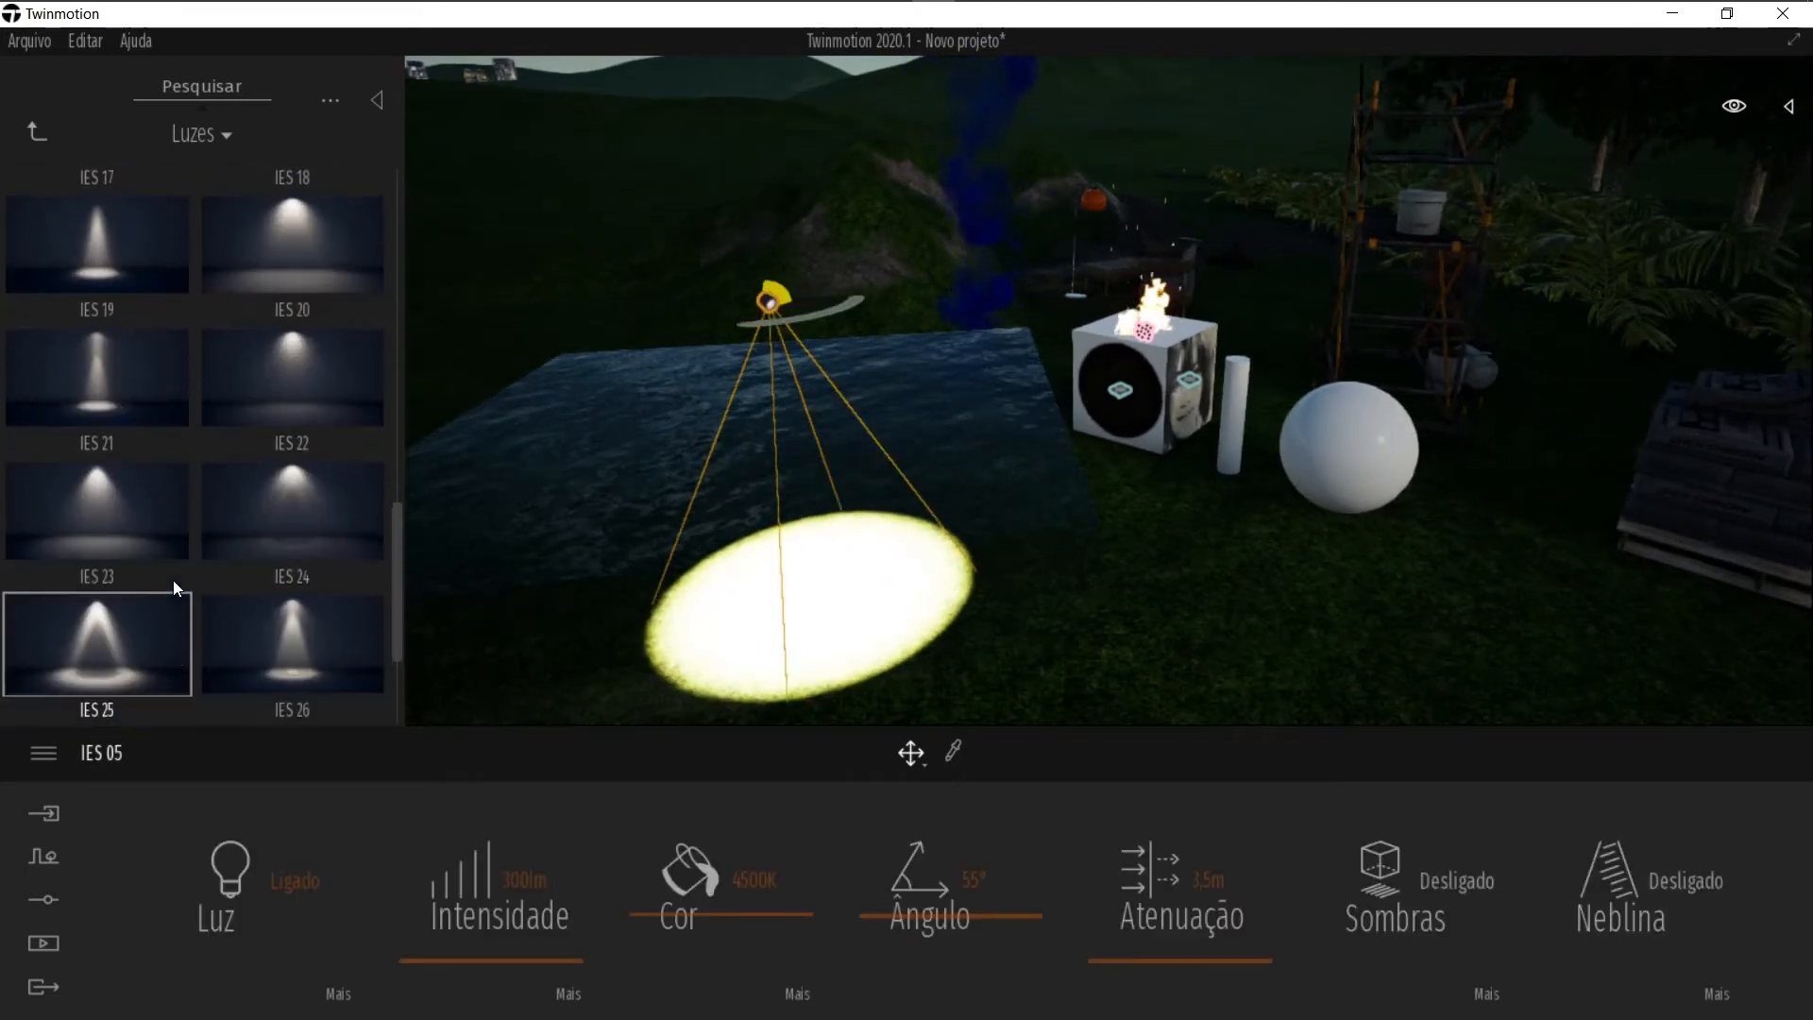
Step: Place the animated human Michael on the grass beside the sphere
left_click(36, 131)
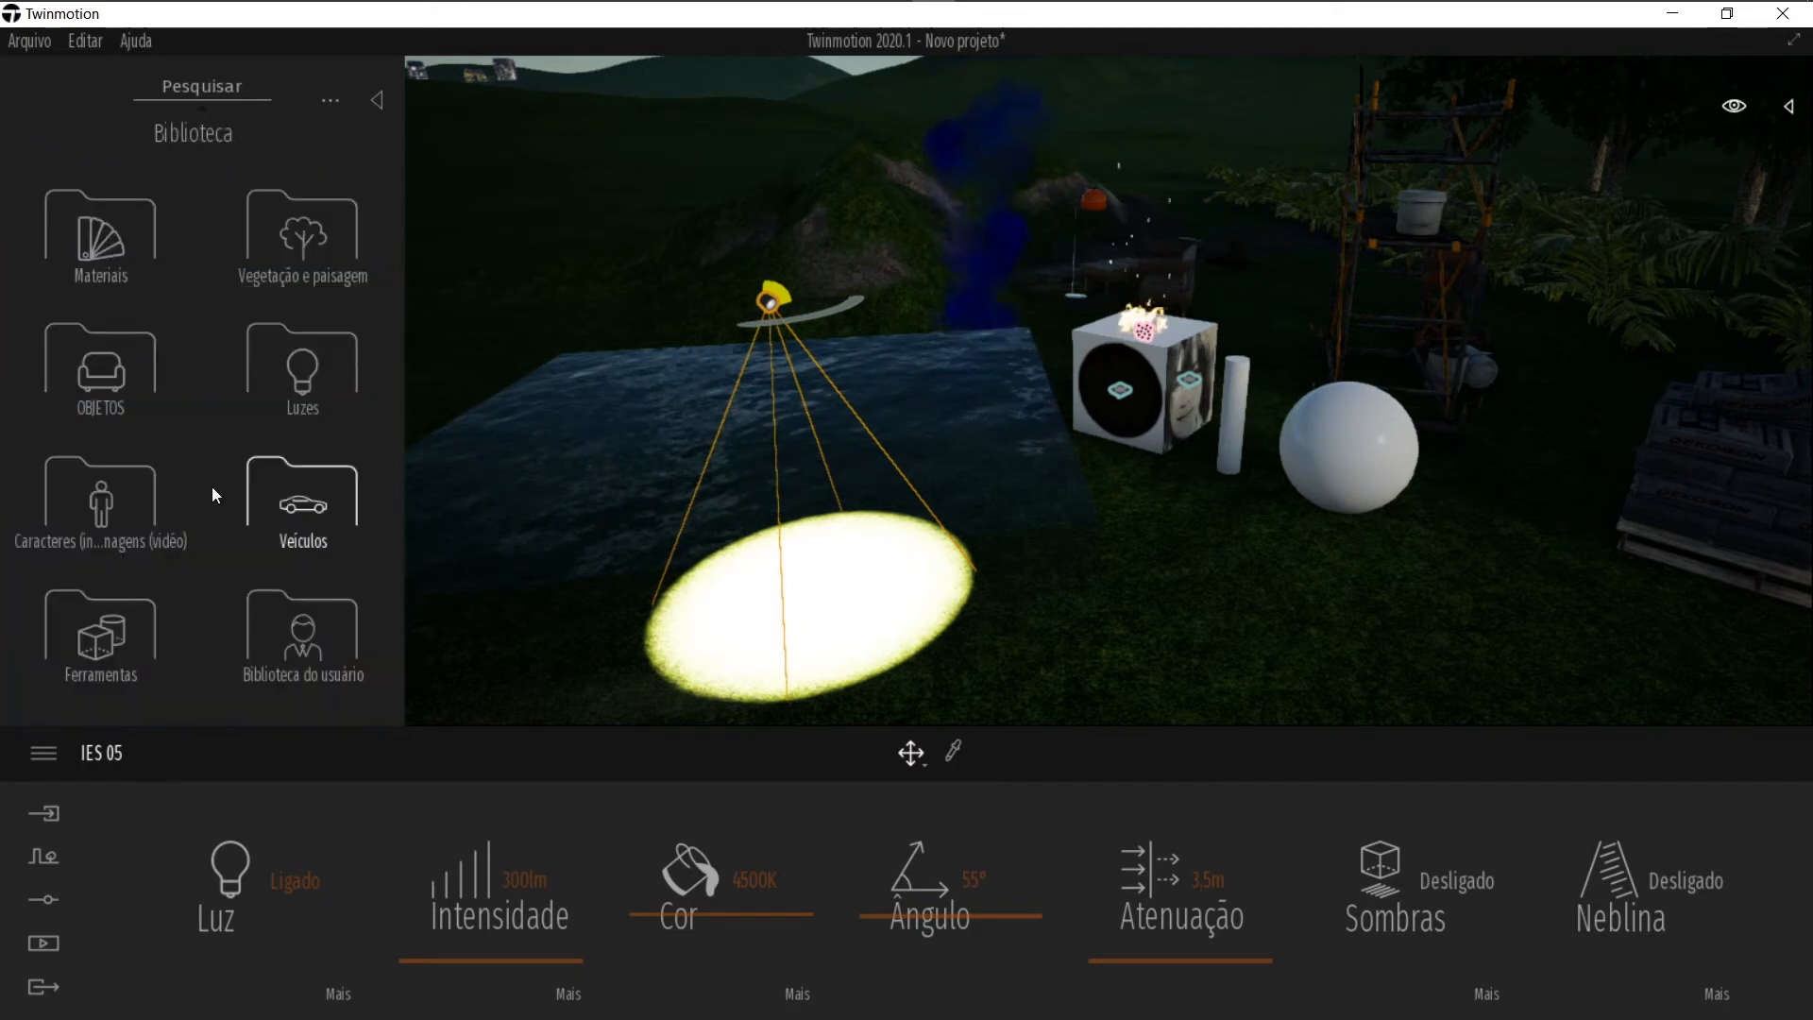
left_click(114, 501)
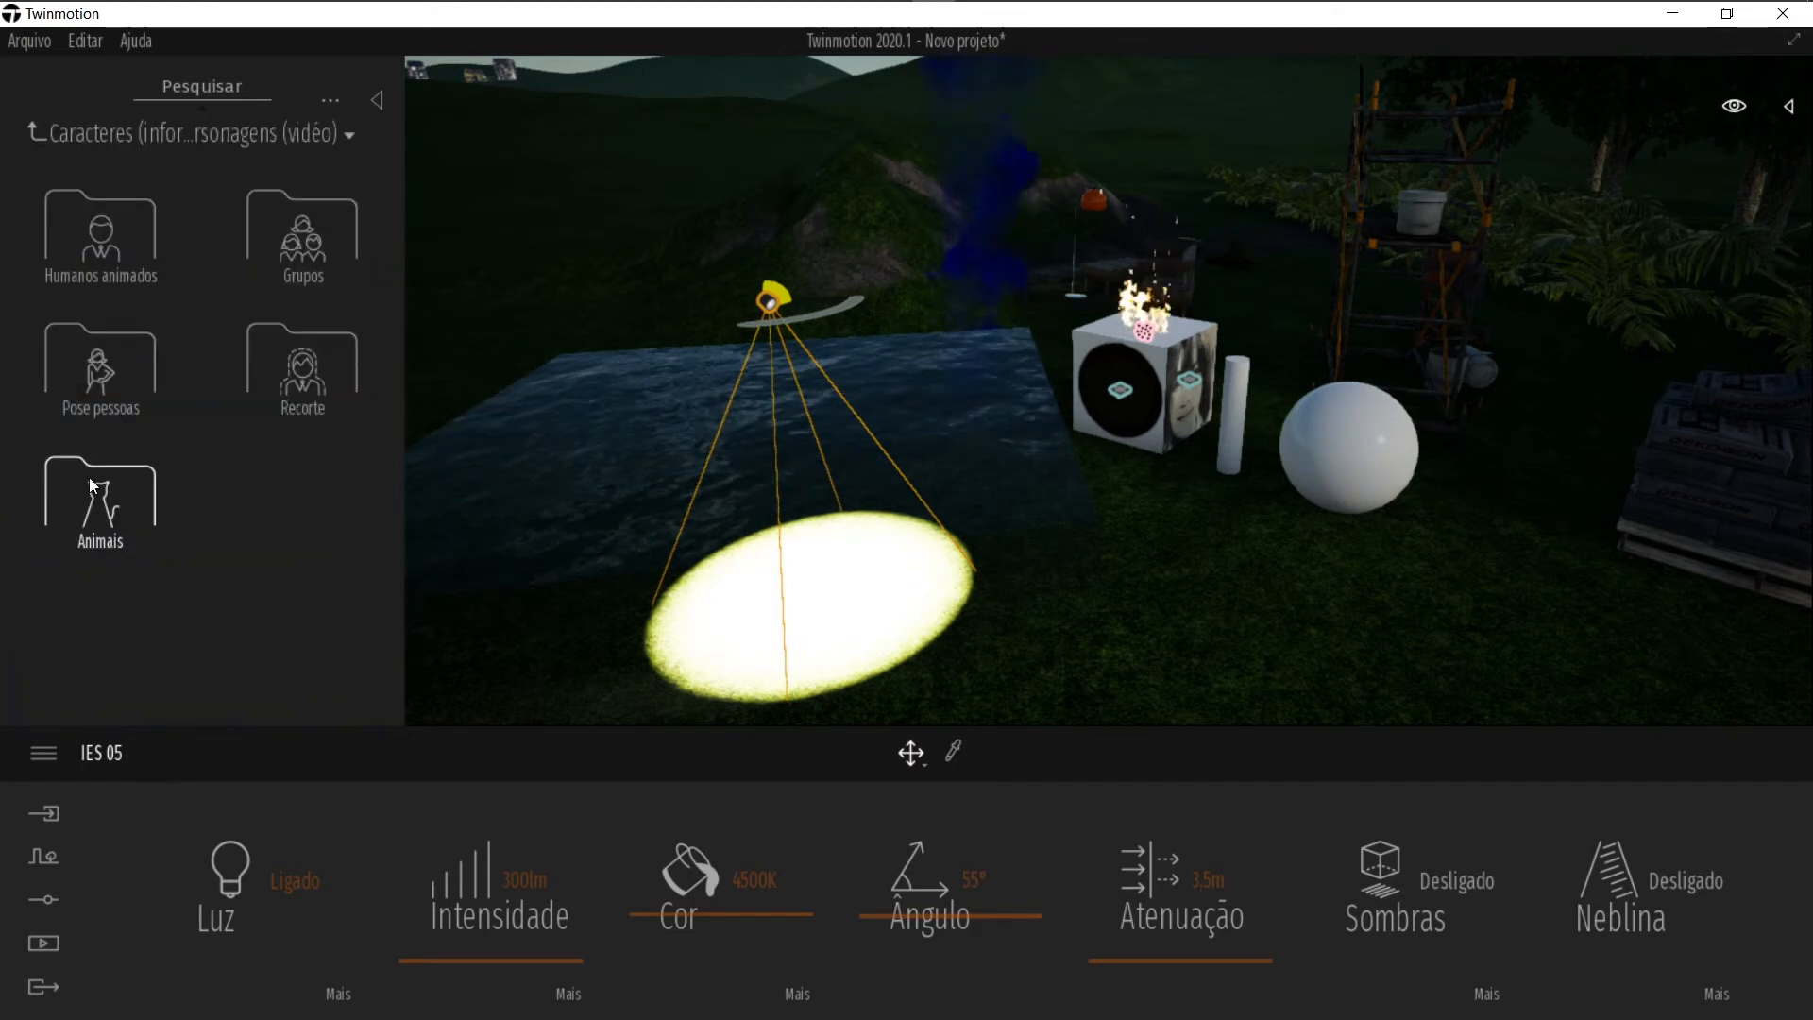
left_click(76, 222)
left_click_drag(534, 527, 1229, 649)
right_click_drag(1366, 600, 1417, 616)
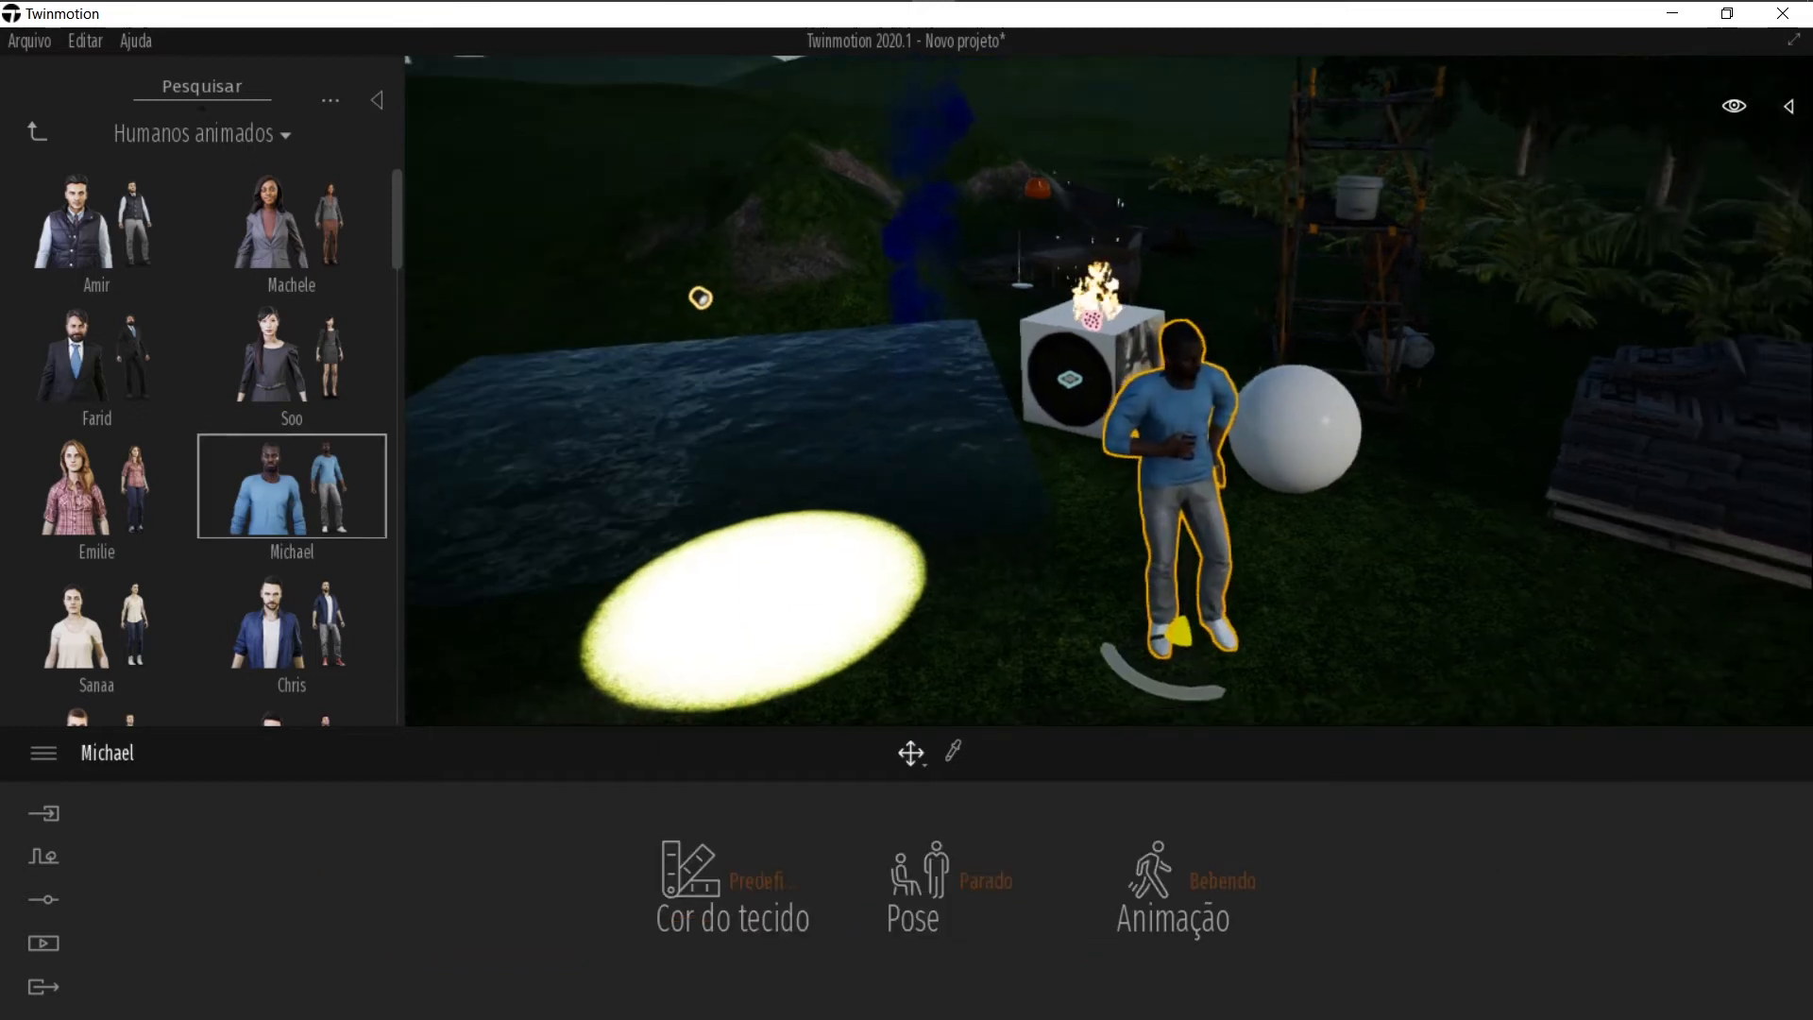
middle_click_drag(1366, 599, 1029, 286)
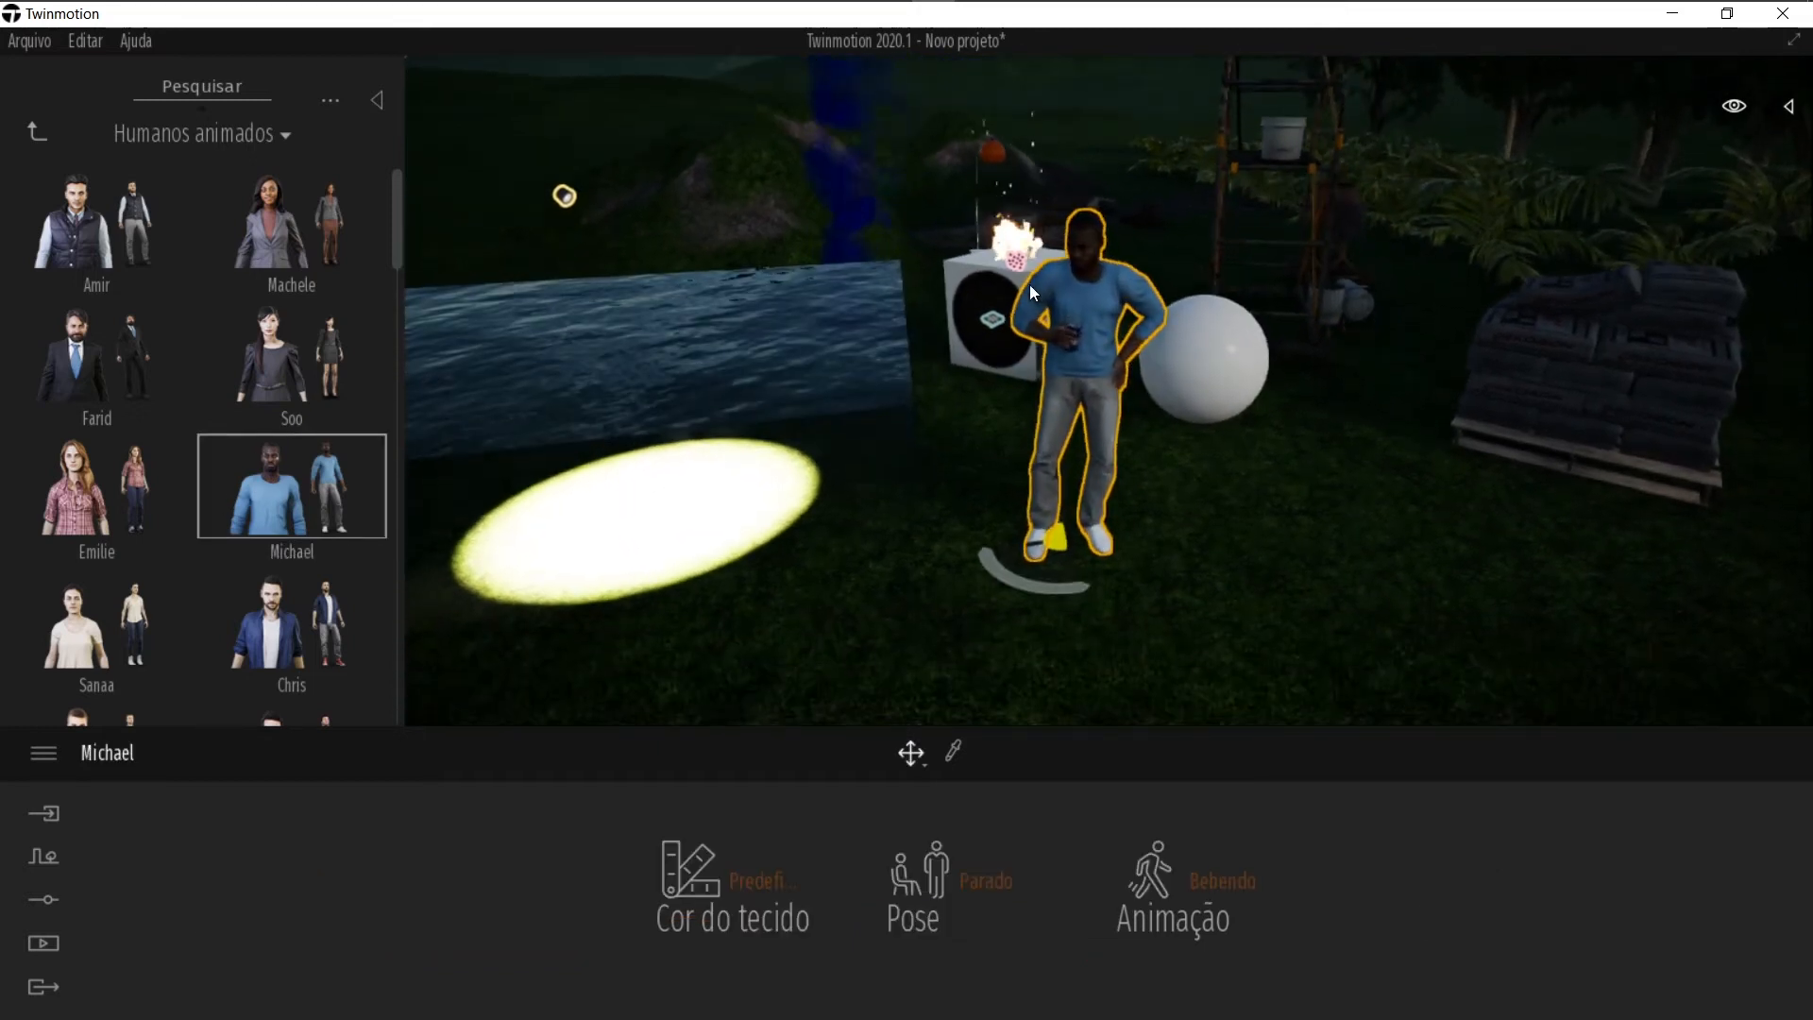
Step: Place the Ania Hisa Shopping cutout figures next to Michael near the sphere
left_click(78, 141)
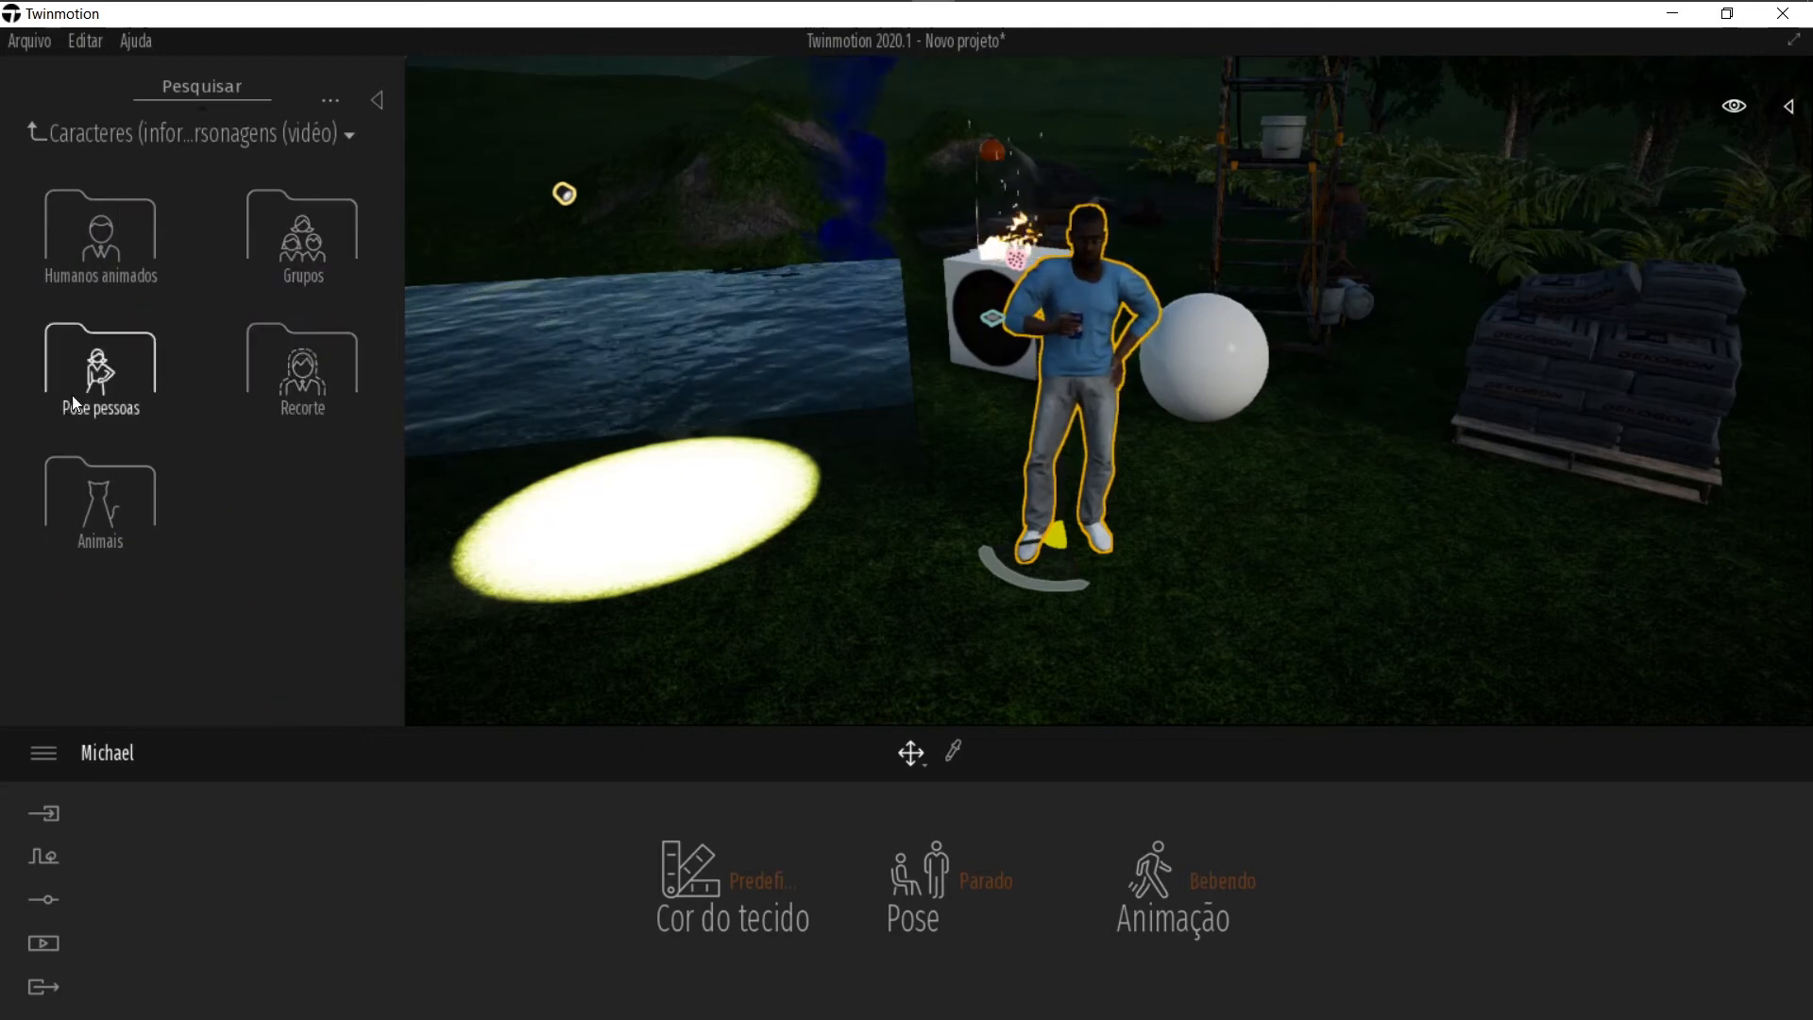
left_click(287, 378)
left_click_drag(115, 238, 1337, 600)
left_click(1215, 475)
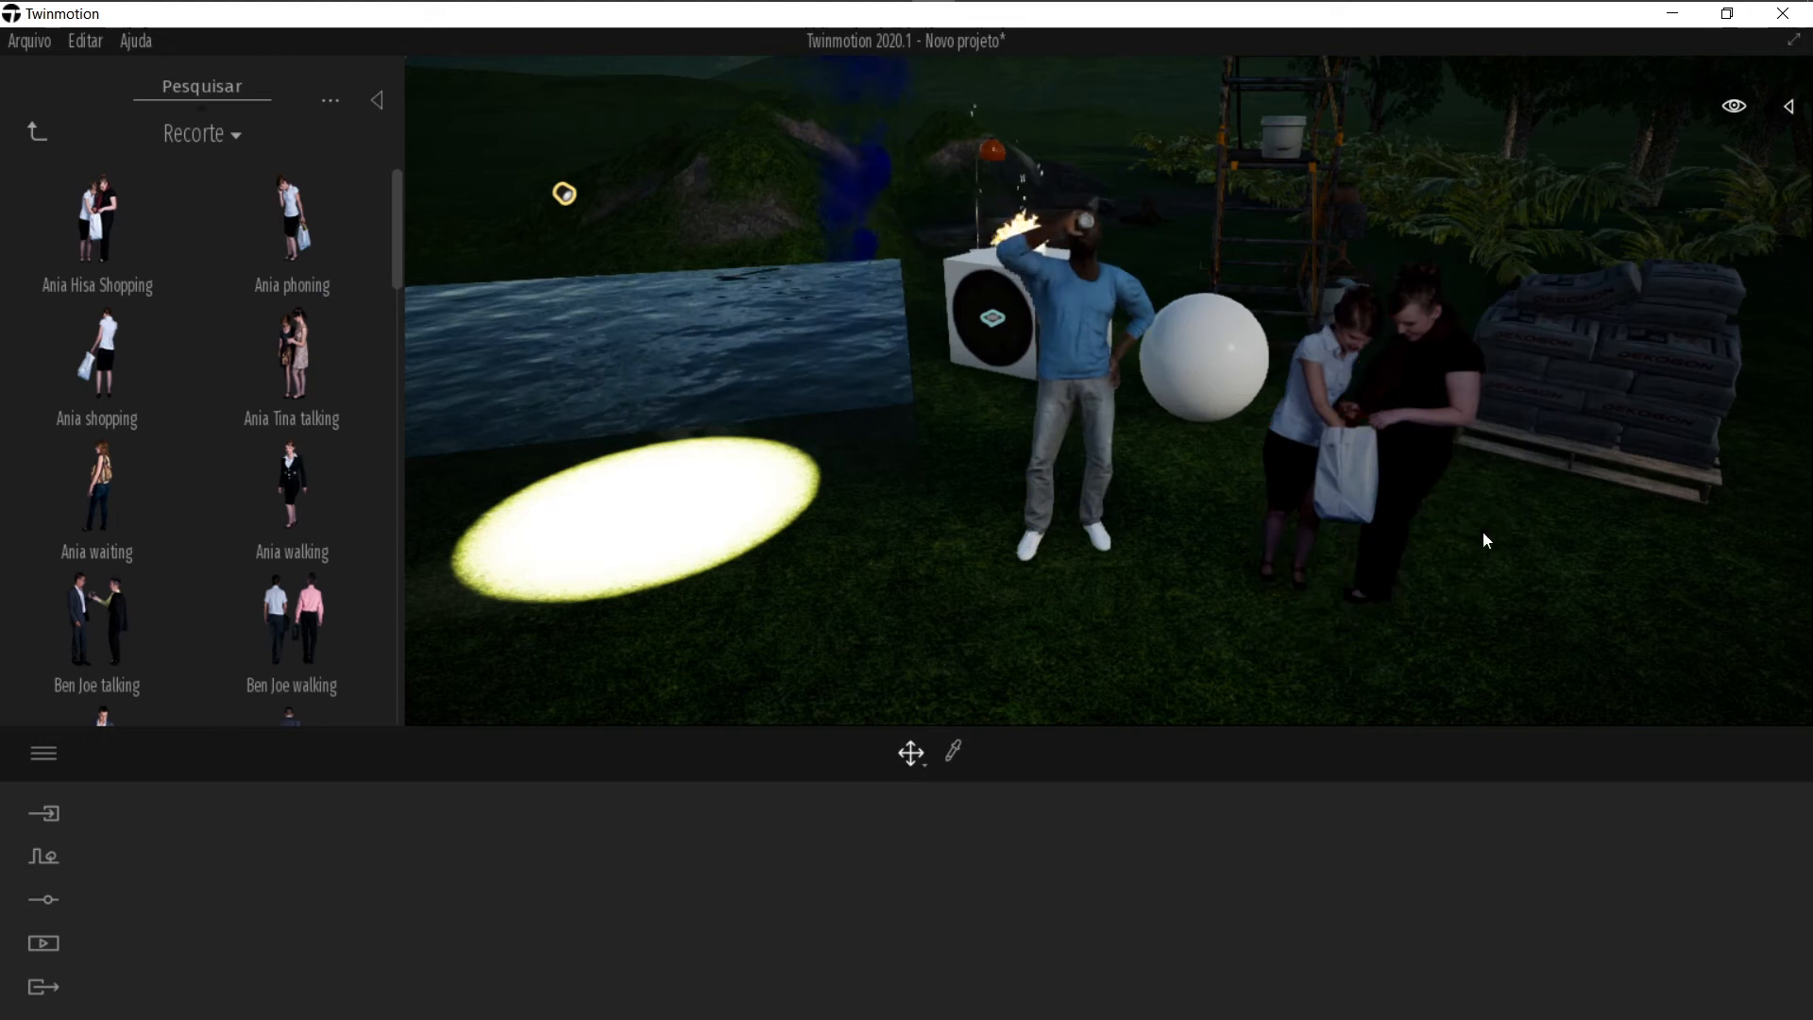
Step: Inspect the placed characters up close and browse the Recorte folder again
scroll(1365, 460, "up", 8)
scroll(1345, 307, "up", 8)
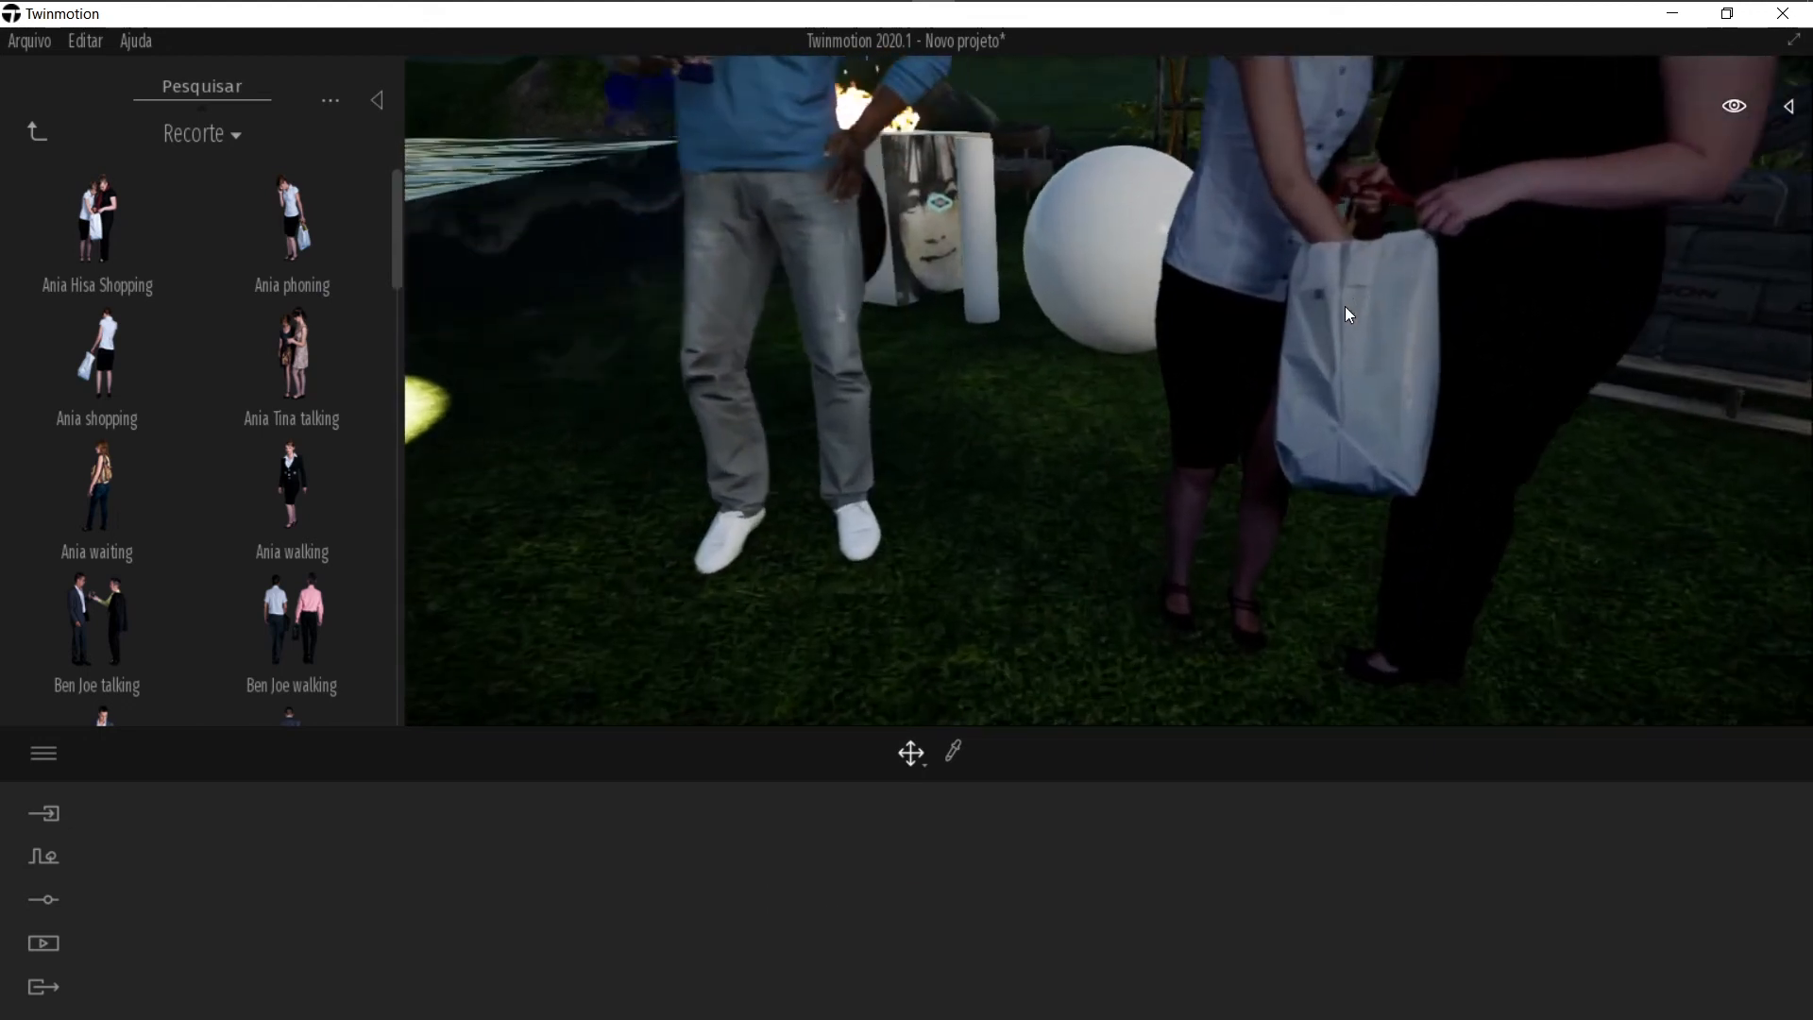
scroll(1344, 306, "down", 8)
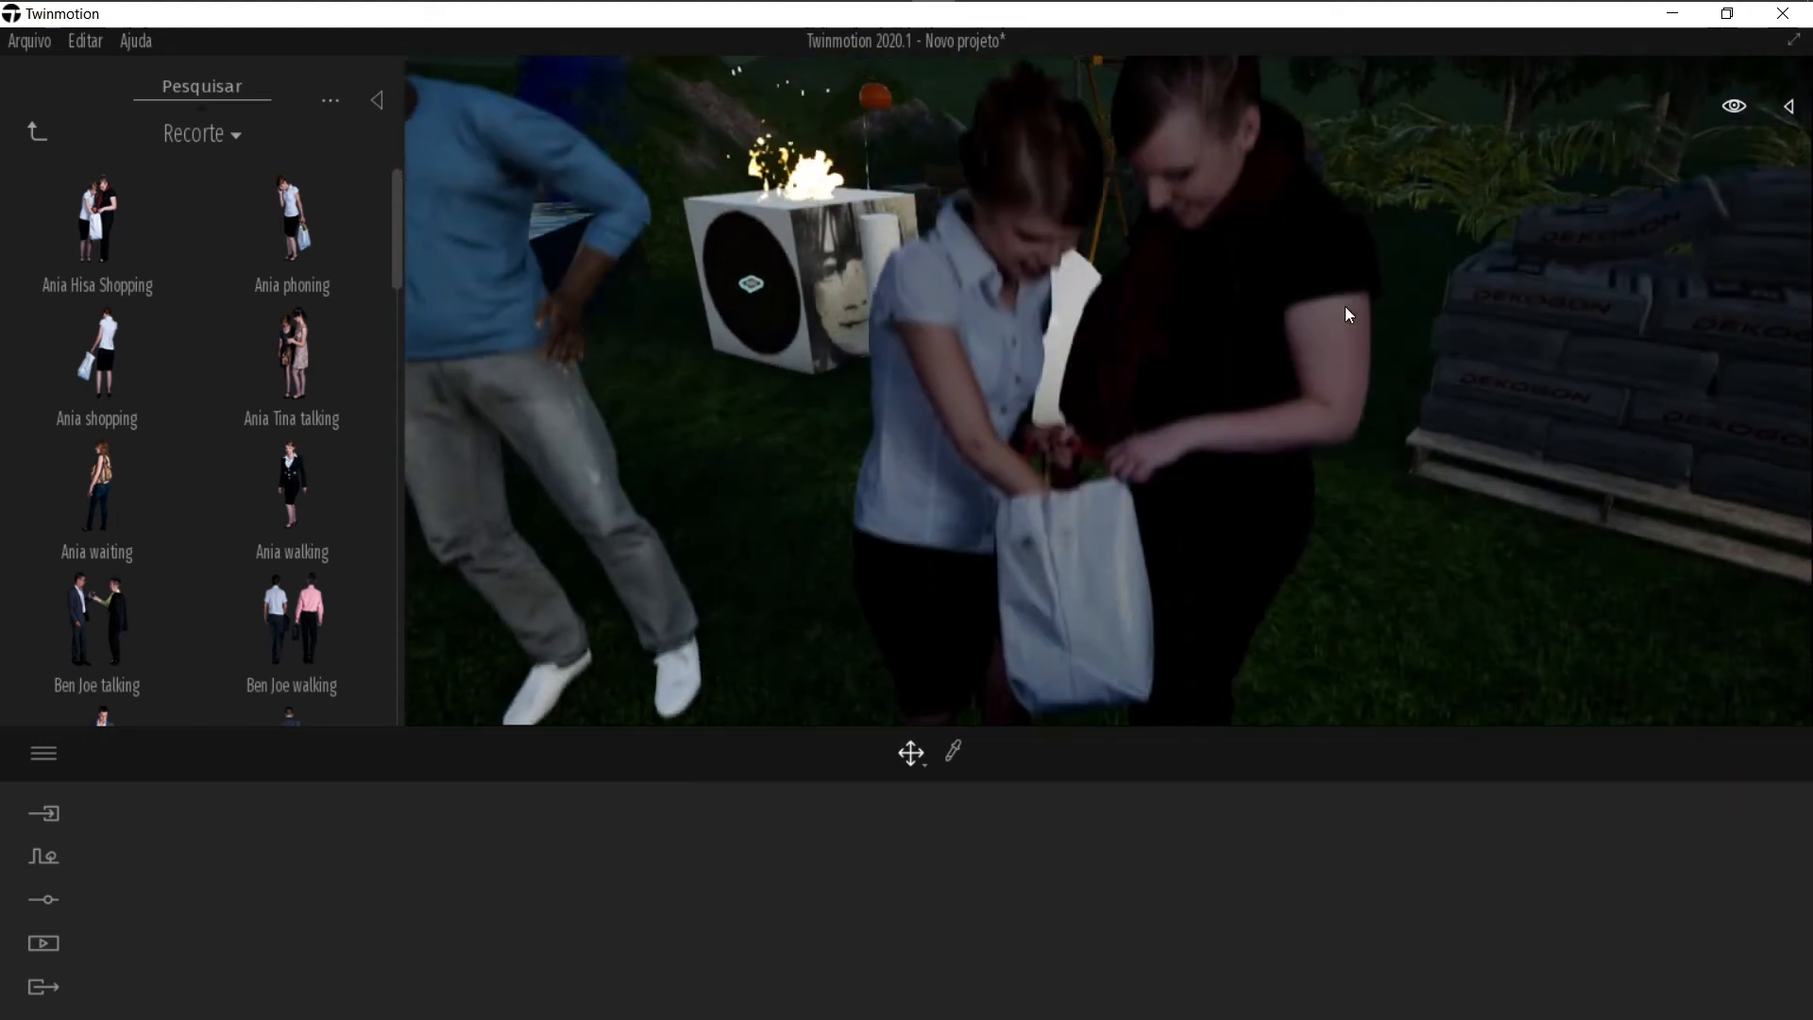
scroll(1081, 386, "down", 5)
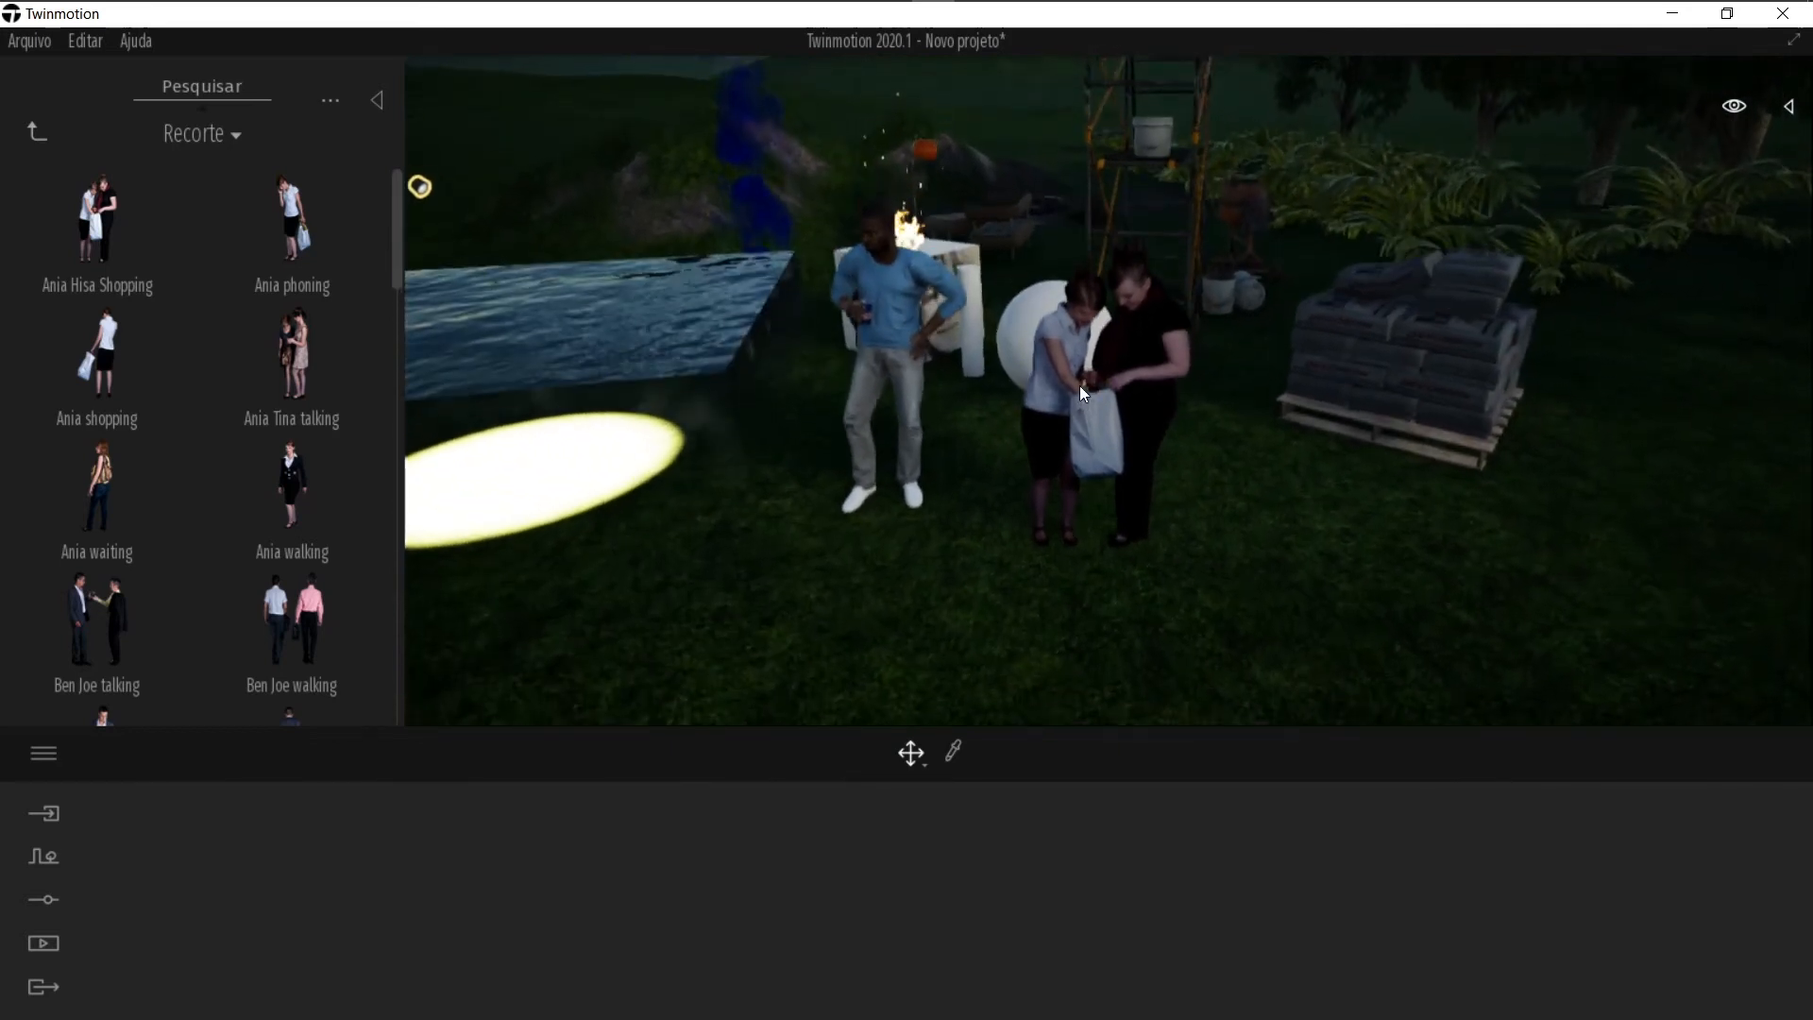
left_click(30, 133)
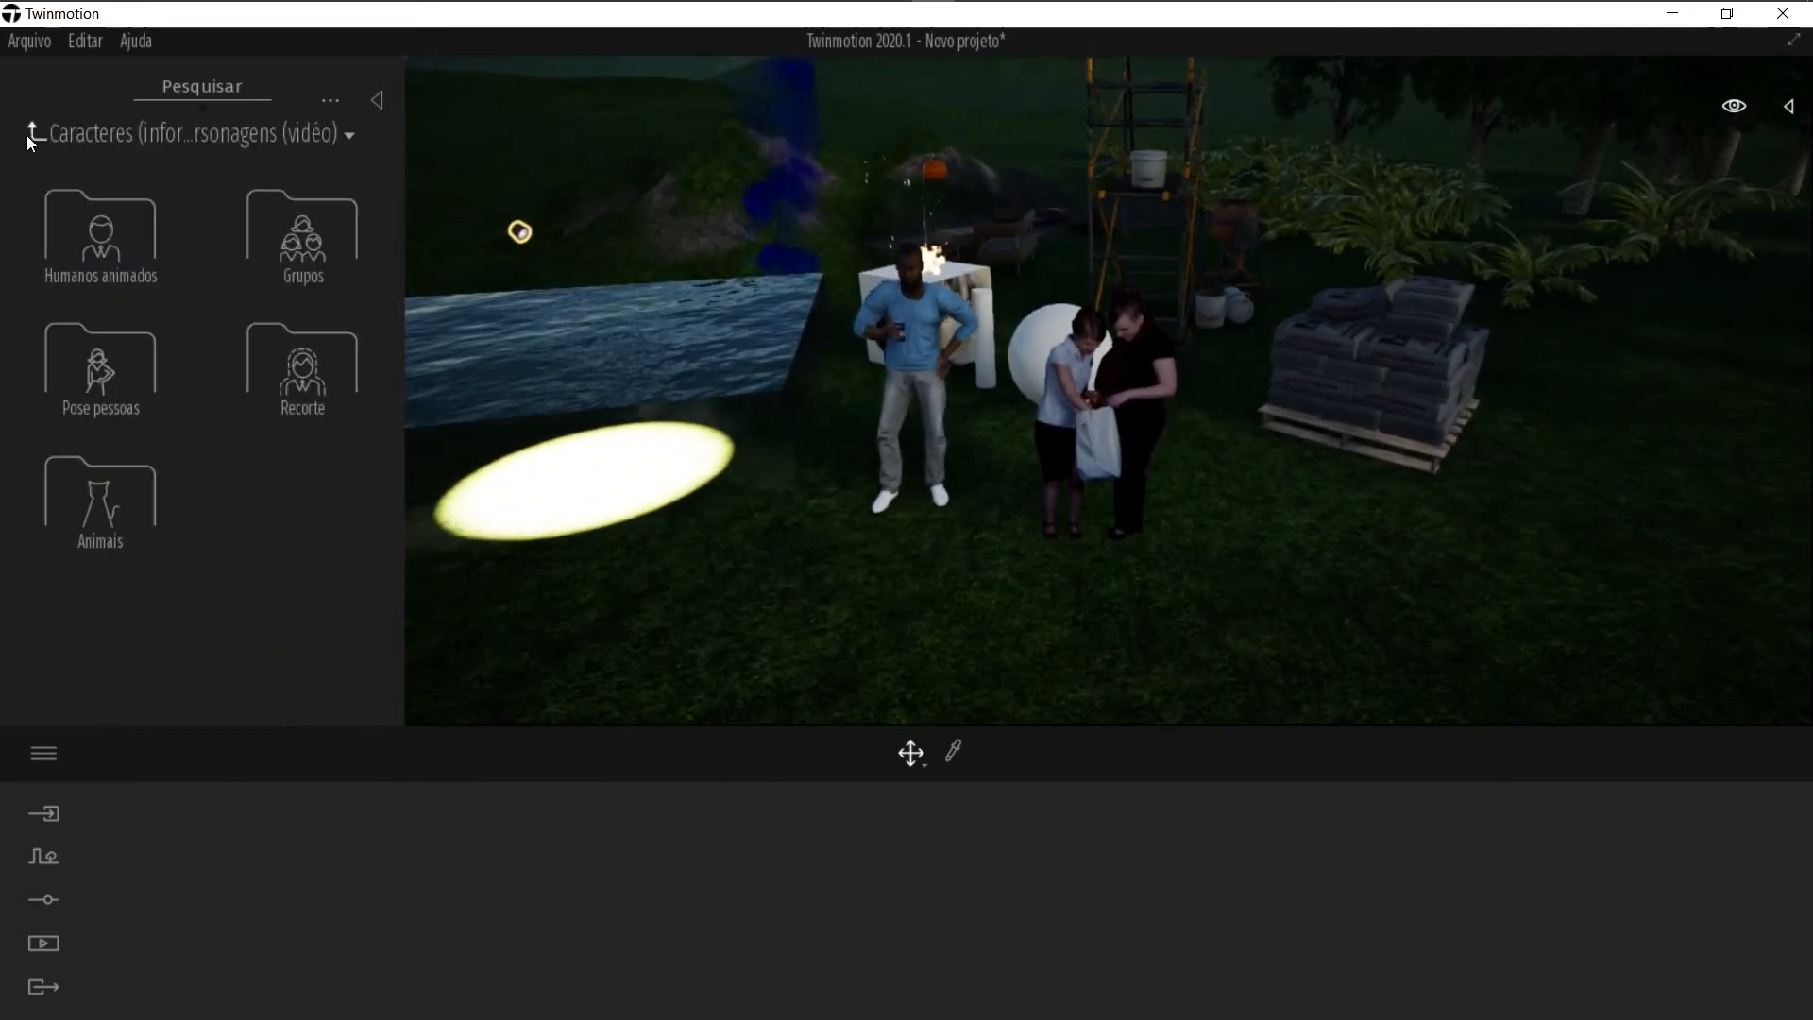
double_click(286, 376)
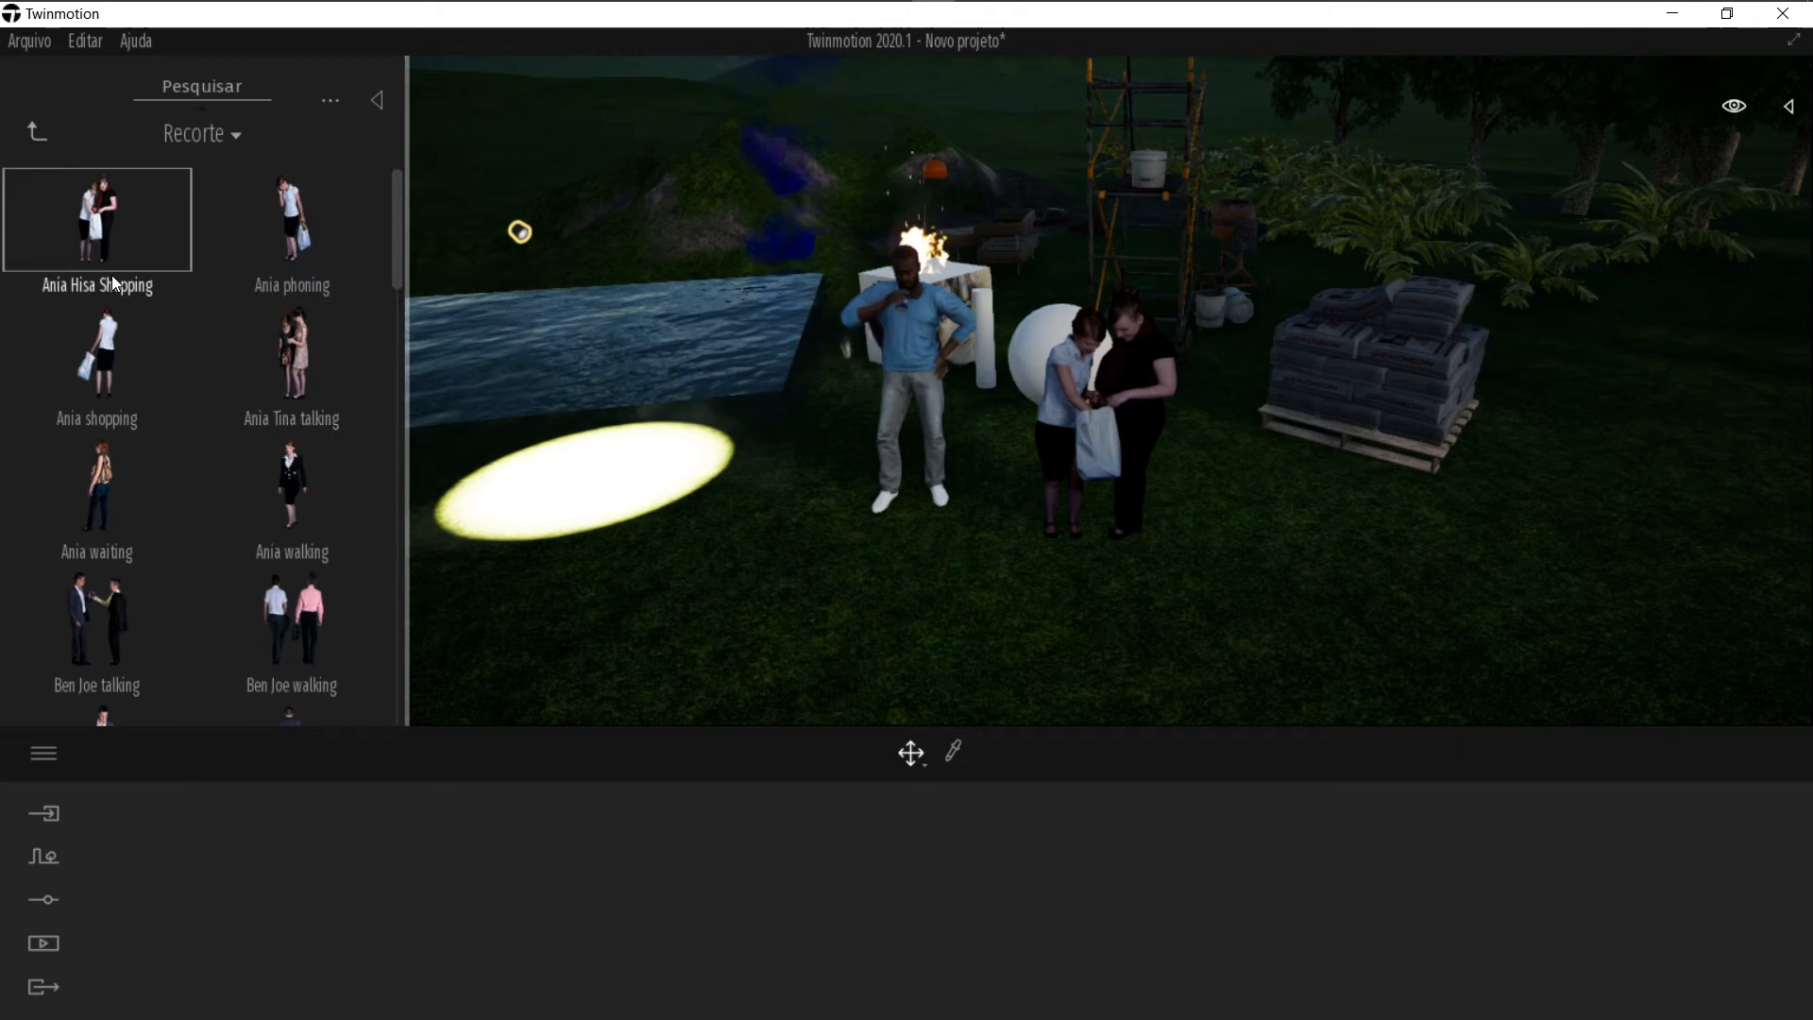
left_click(36, 131)
Step: Place the posed person Curtis in front of the cement-bag pallet and rotate him
double_click(95, 371)
left_click_drag(96, 243, 1334, 662)
left_click(1339, 664)
right_click_drag(1095, 585, 1085, 586)
key("Escape")
left_click_drag(1121, 704, 1121, 624)
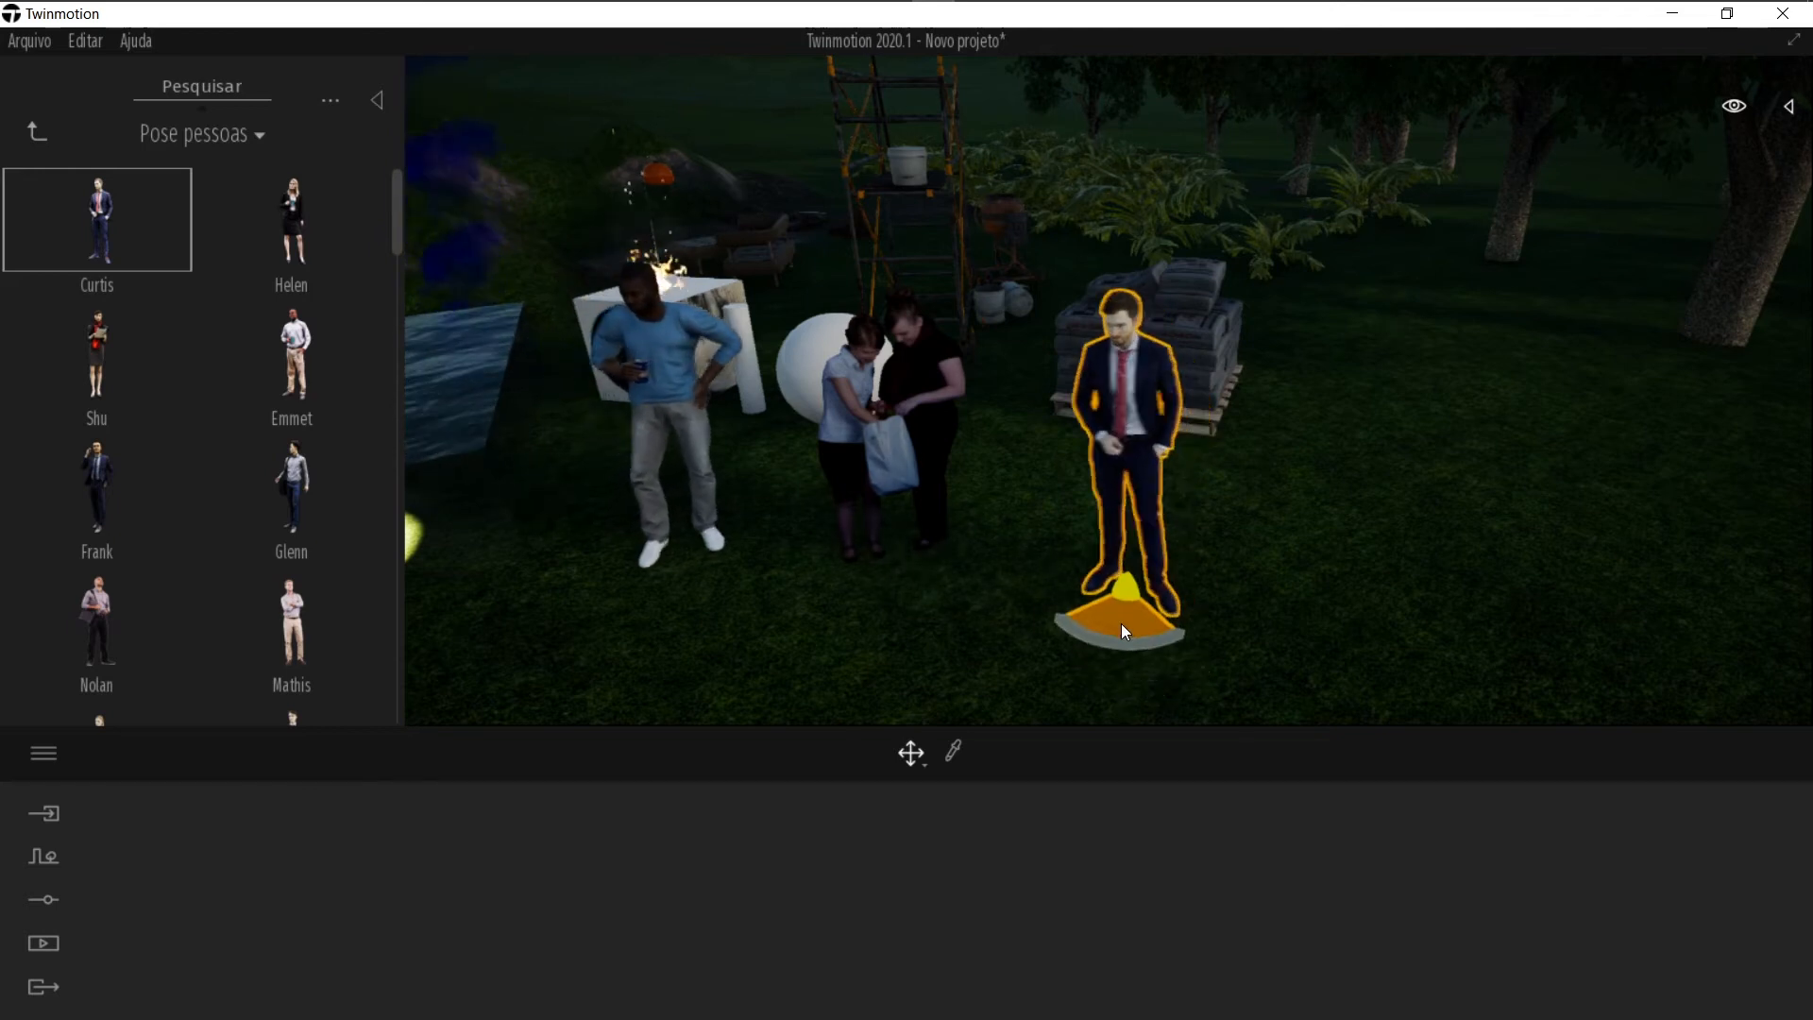
Step: Place several Group06 crowds of people across the open grass
left_click(34, 132)
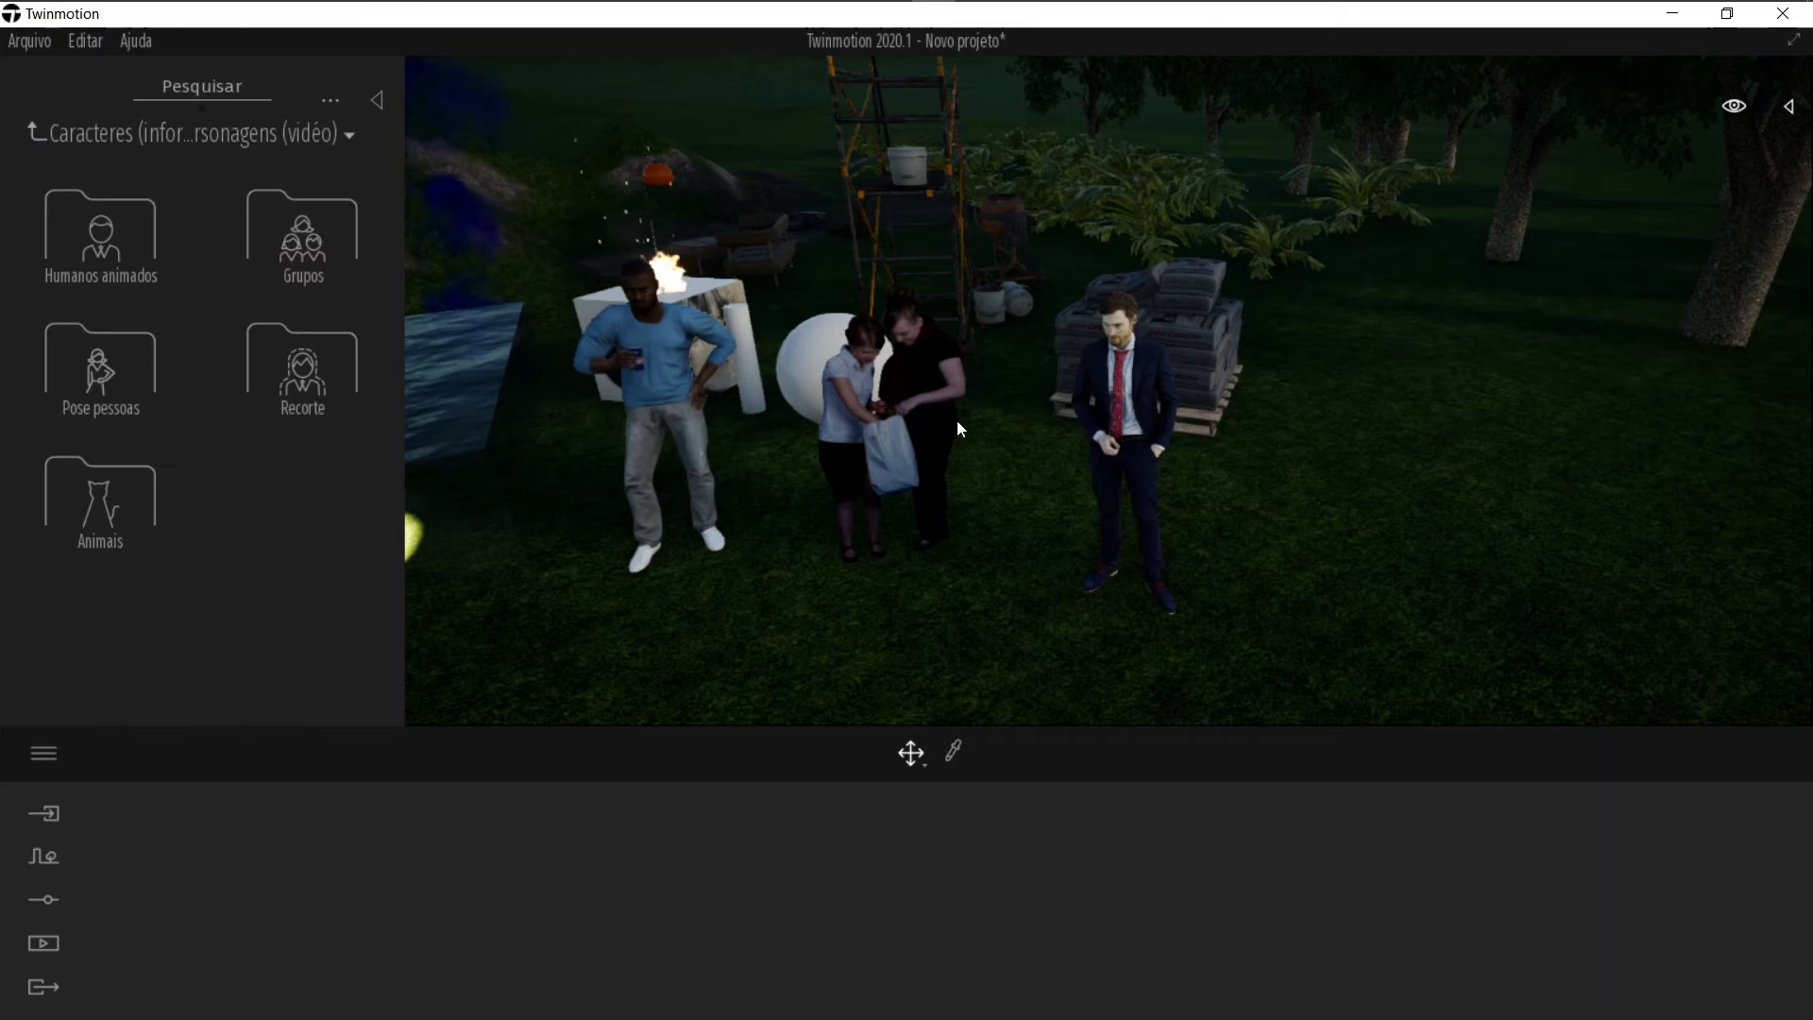
left_click(287, 247)
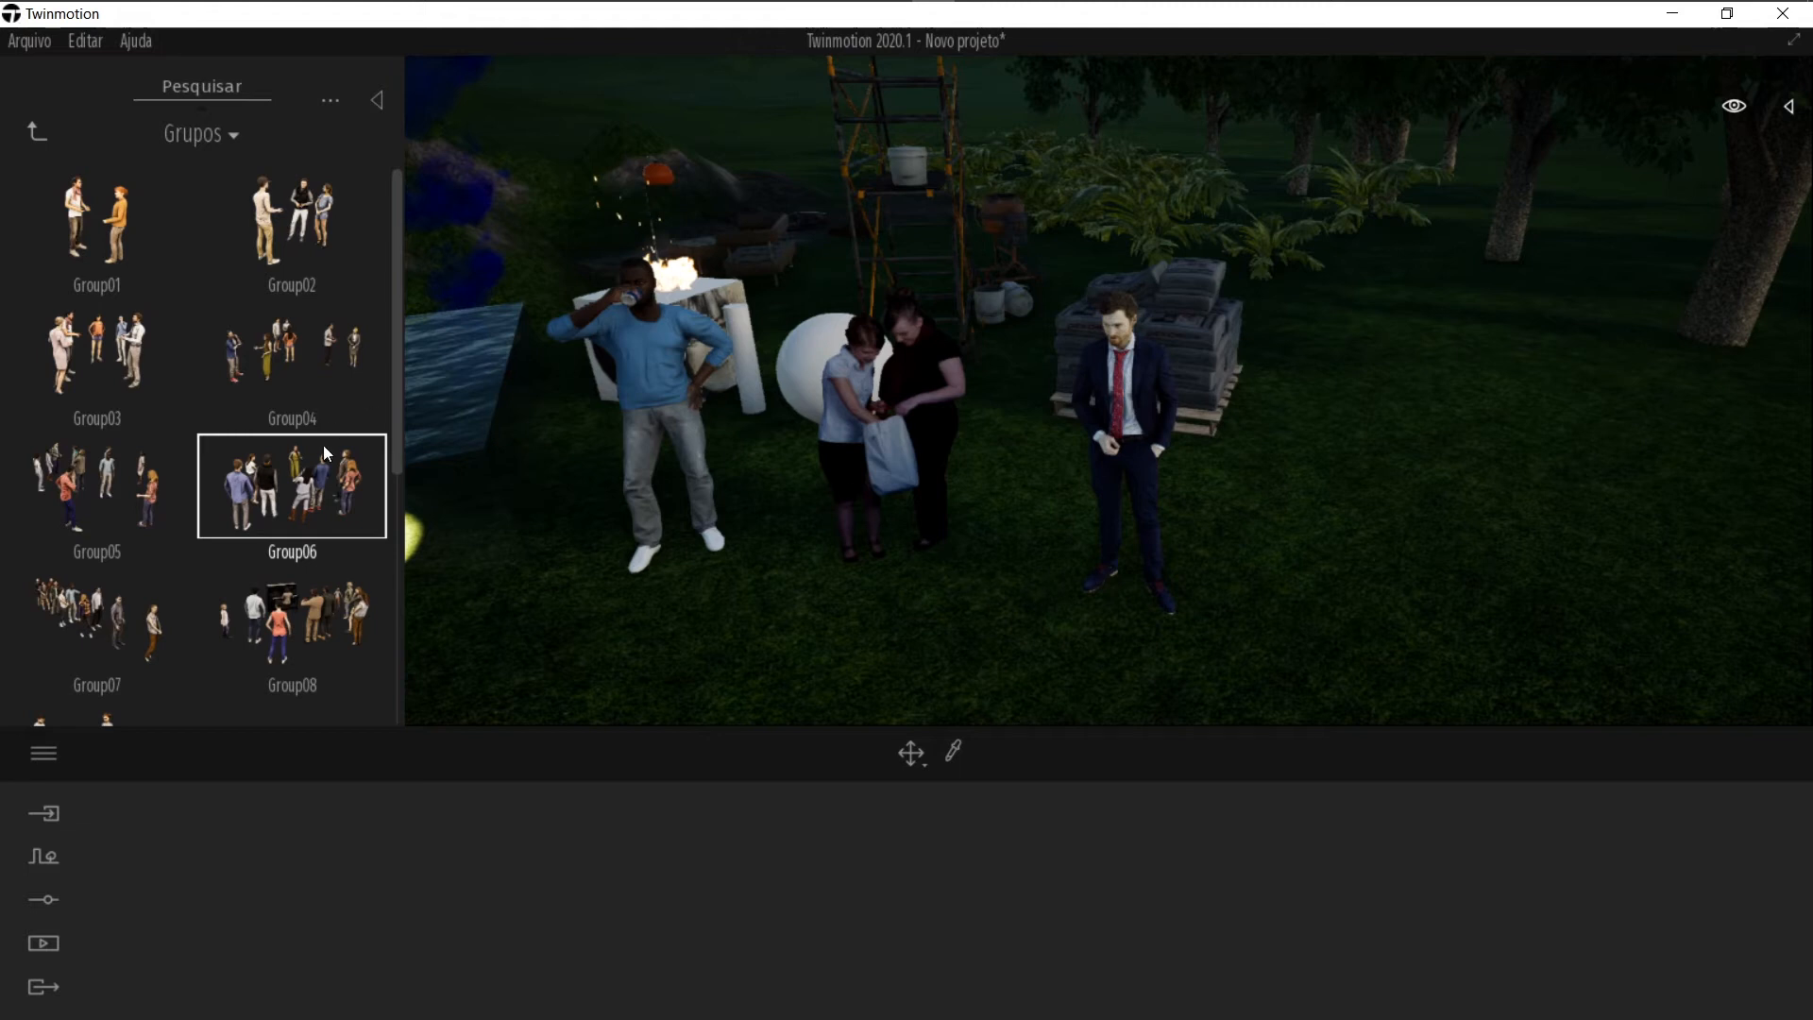
scroll(867, 520, "down", 5)
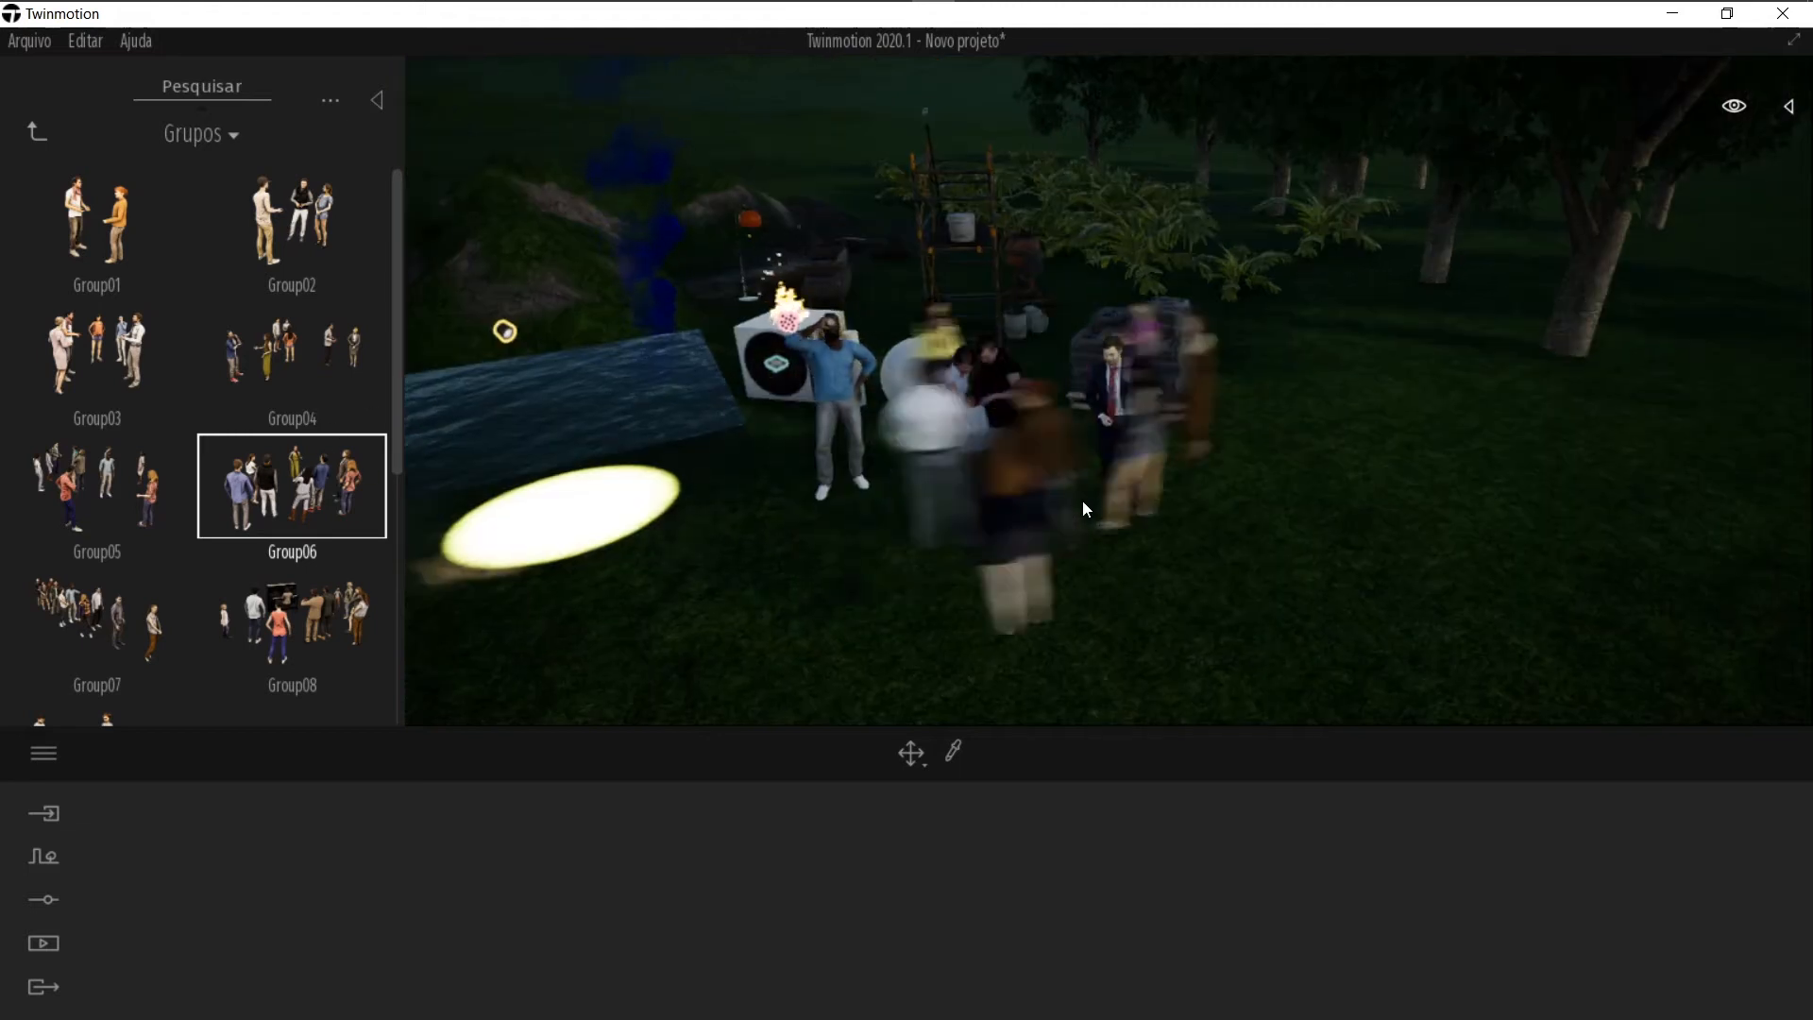
right_click_drag(1084, 501, 1229, 496)
right_click_drag(776, 464, 1052, 418)
left_click(1057, 416)
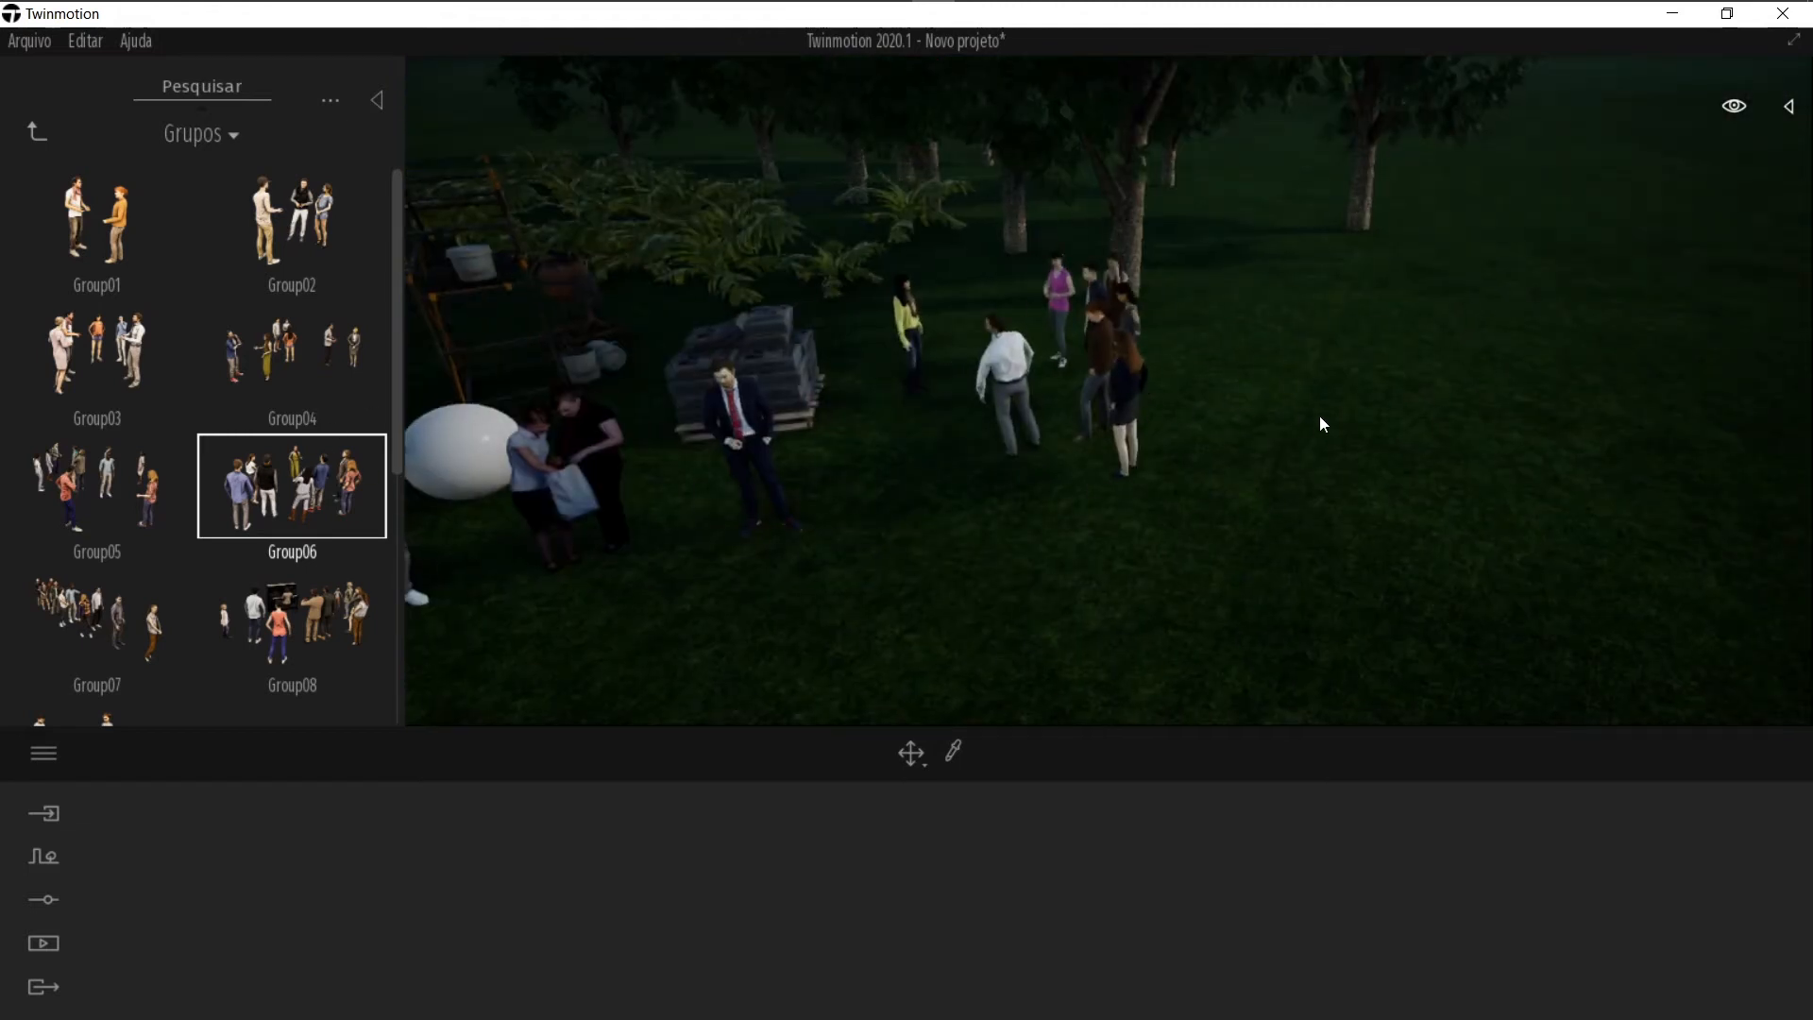
left_click(1381, 421)
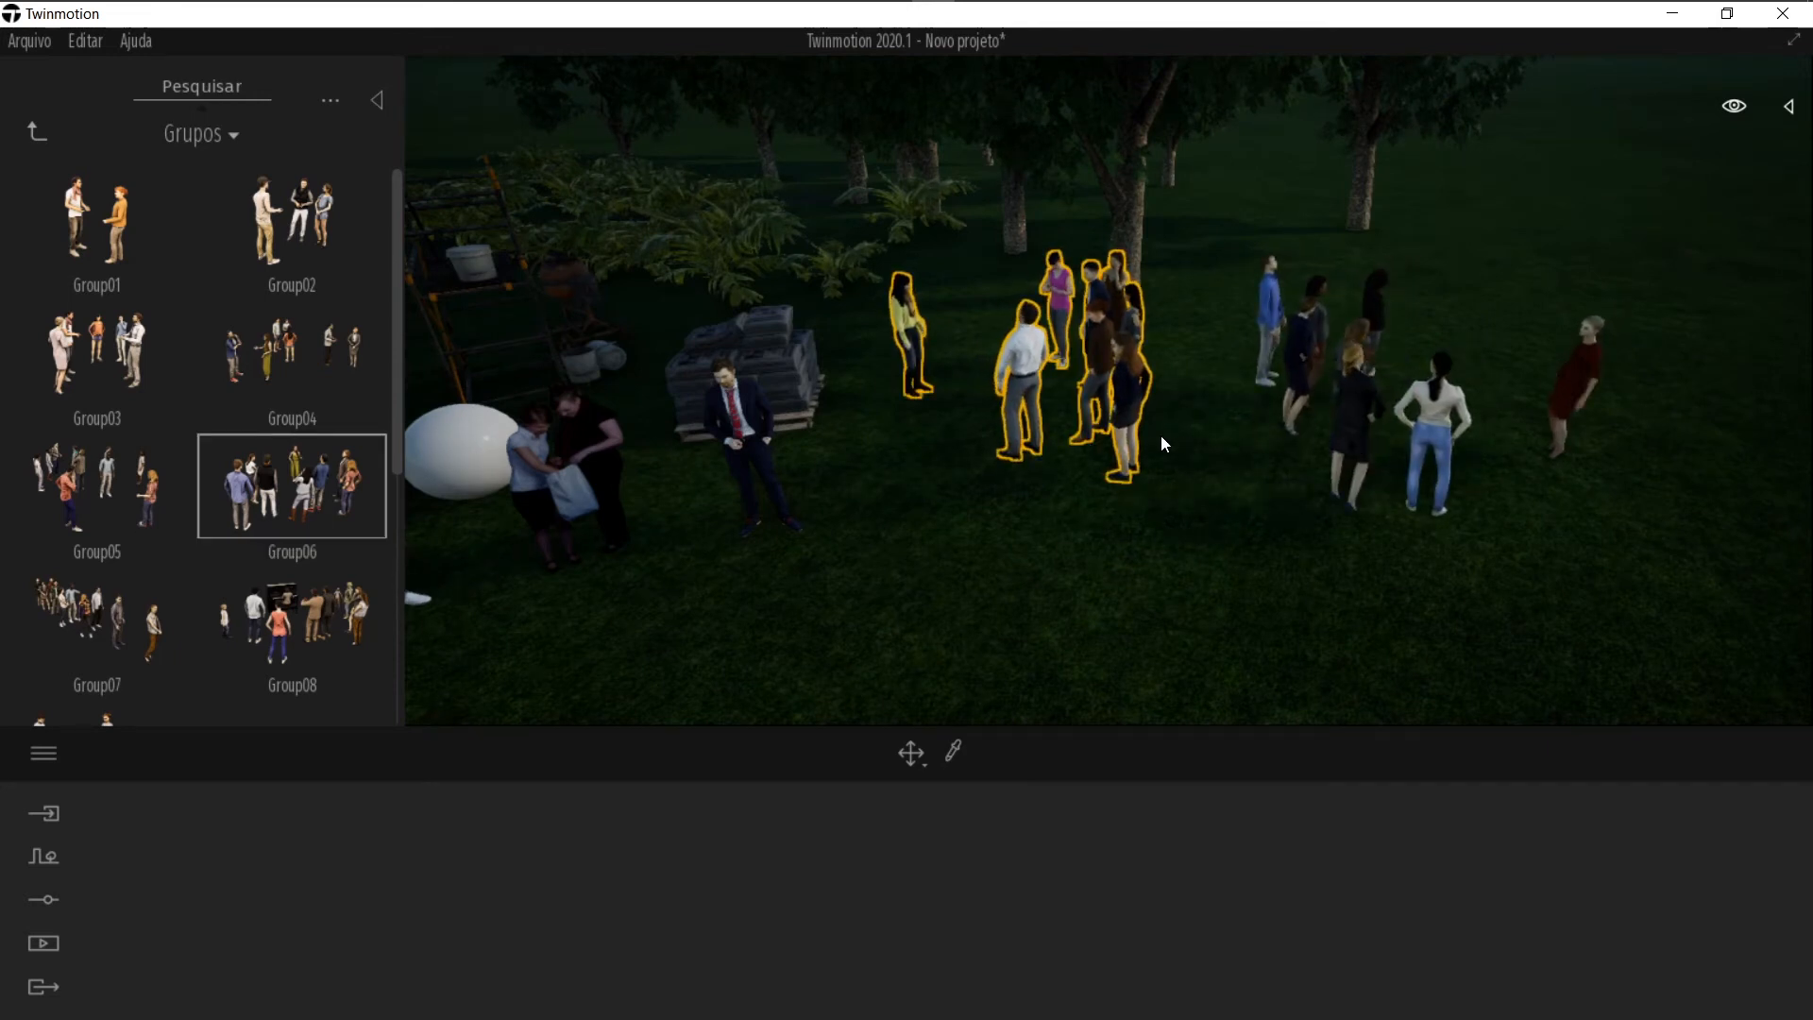
right_click_drag(826, 412, 827, 413)
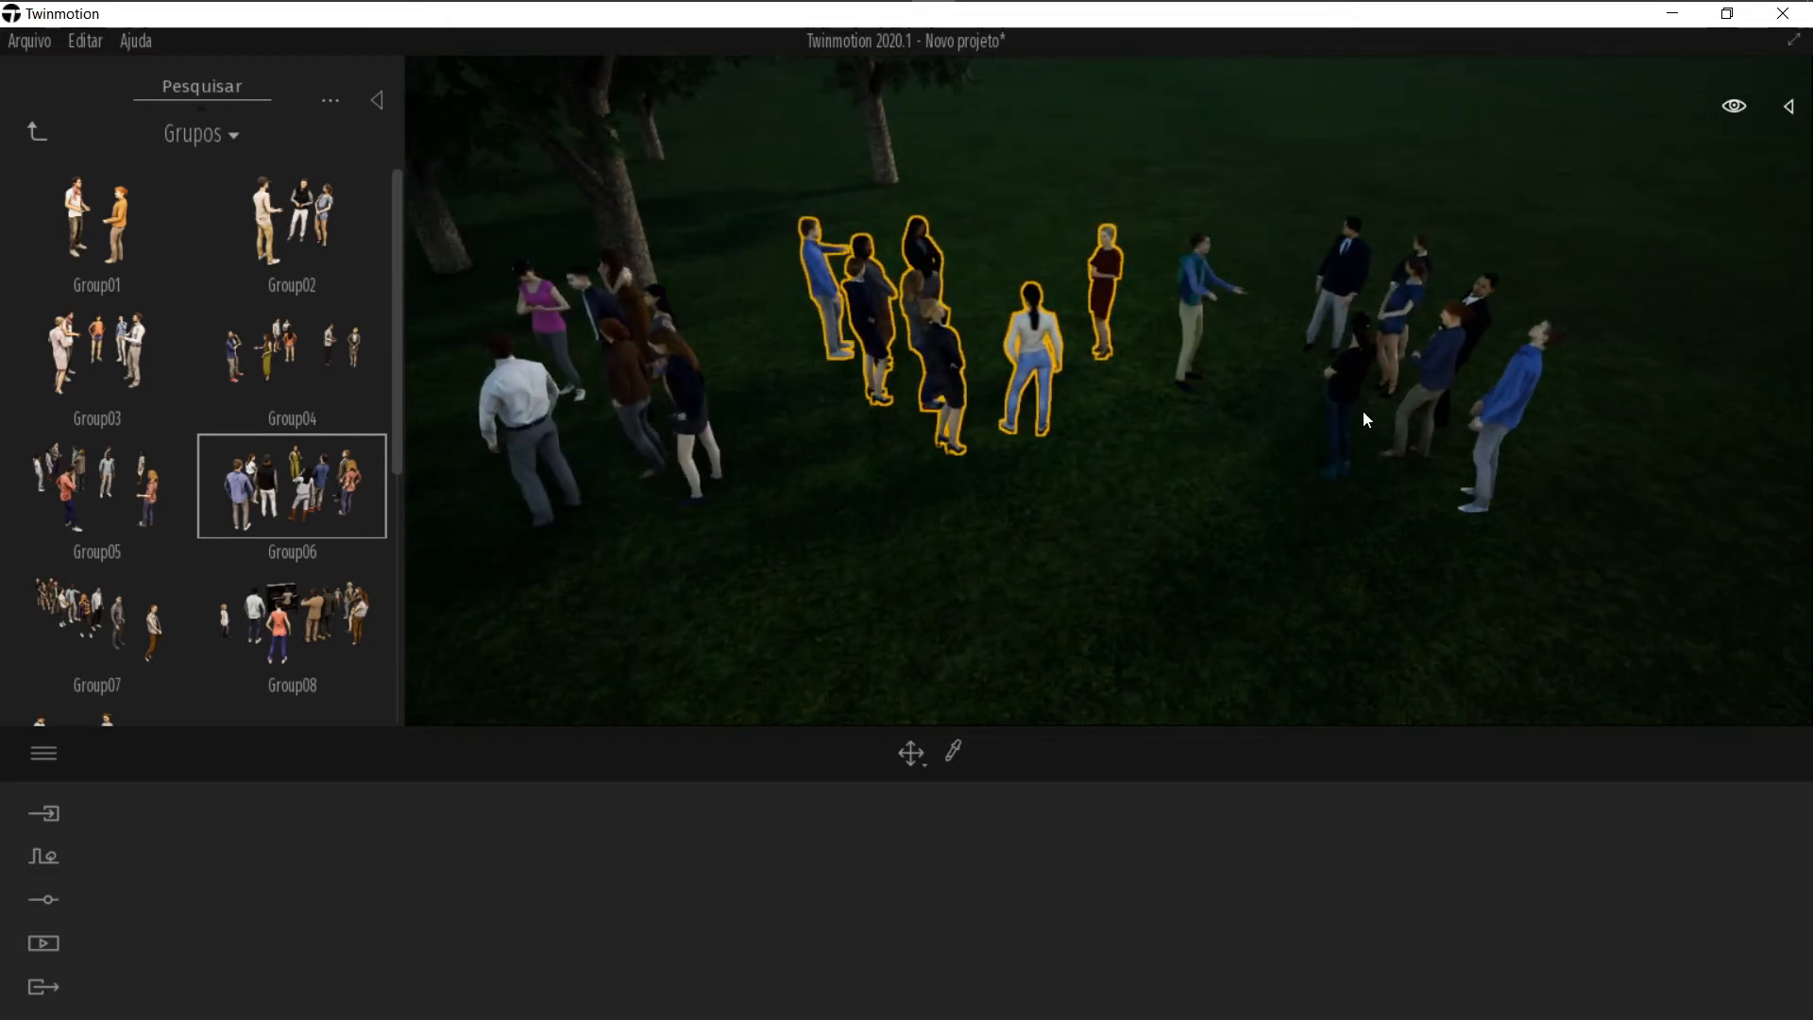
left_click(1363, 411)
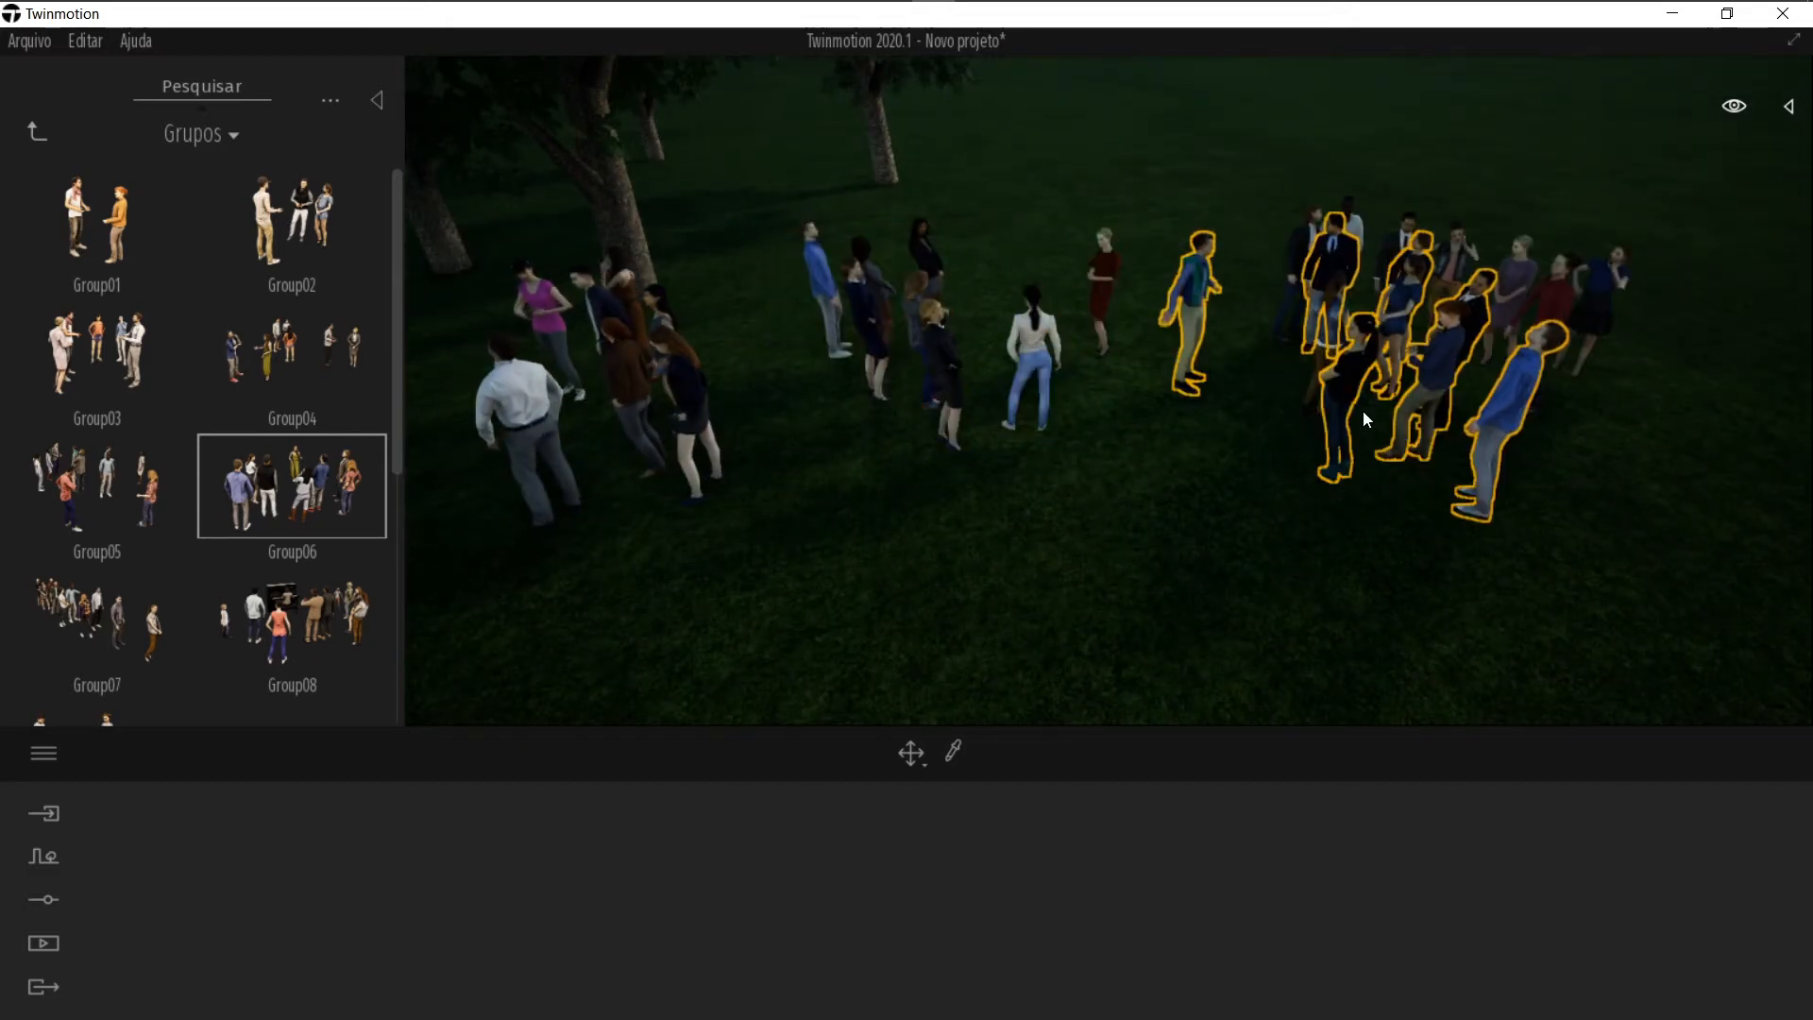
key("Escape")
key("Escape")
Step: Browse the remaining crowd presets in the Grupos library
right_click_drag(937, 542, 1029, 540)
scroll(936, 543, "down", 3)
scroll(1030, 540, "down", 2)
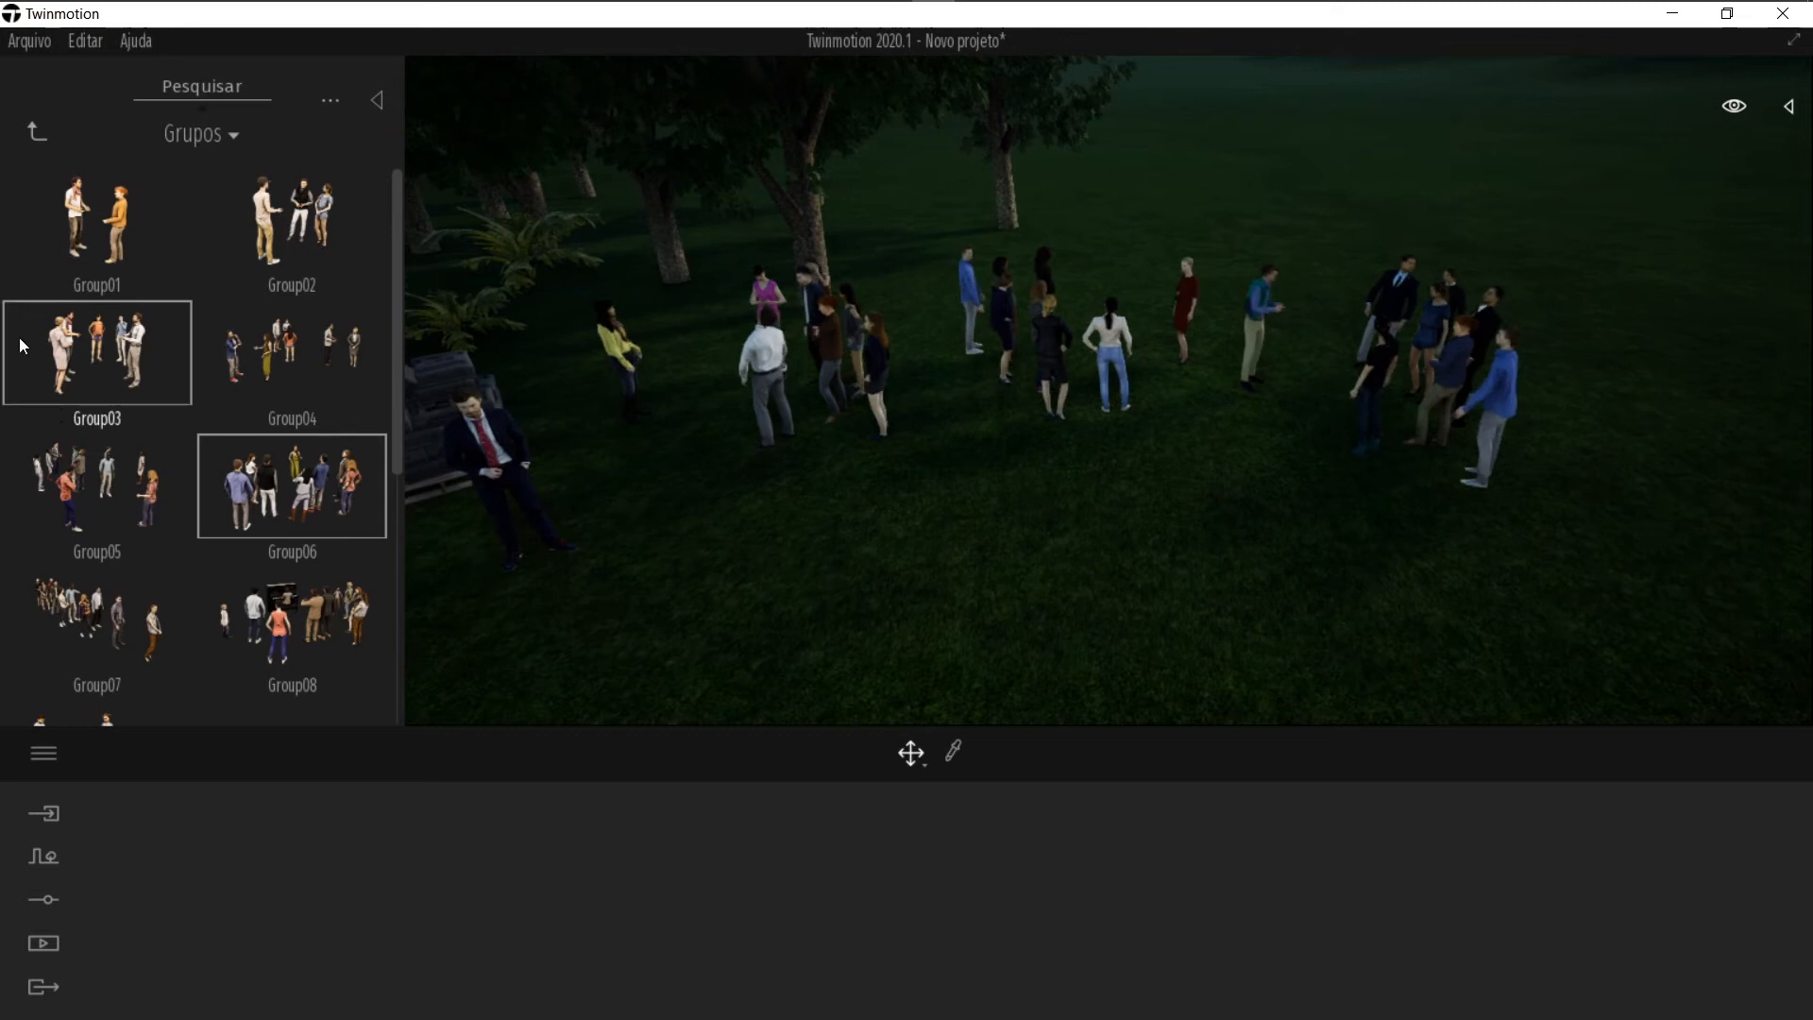
scroll(284, 538, "down", 5)
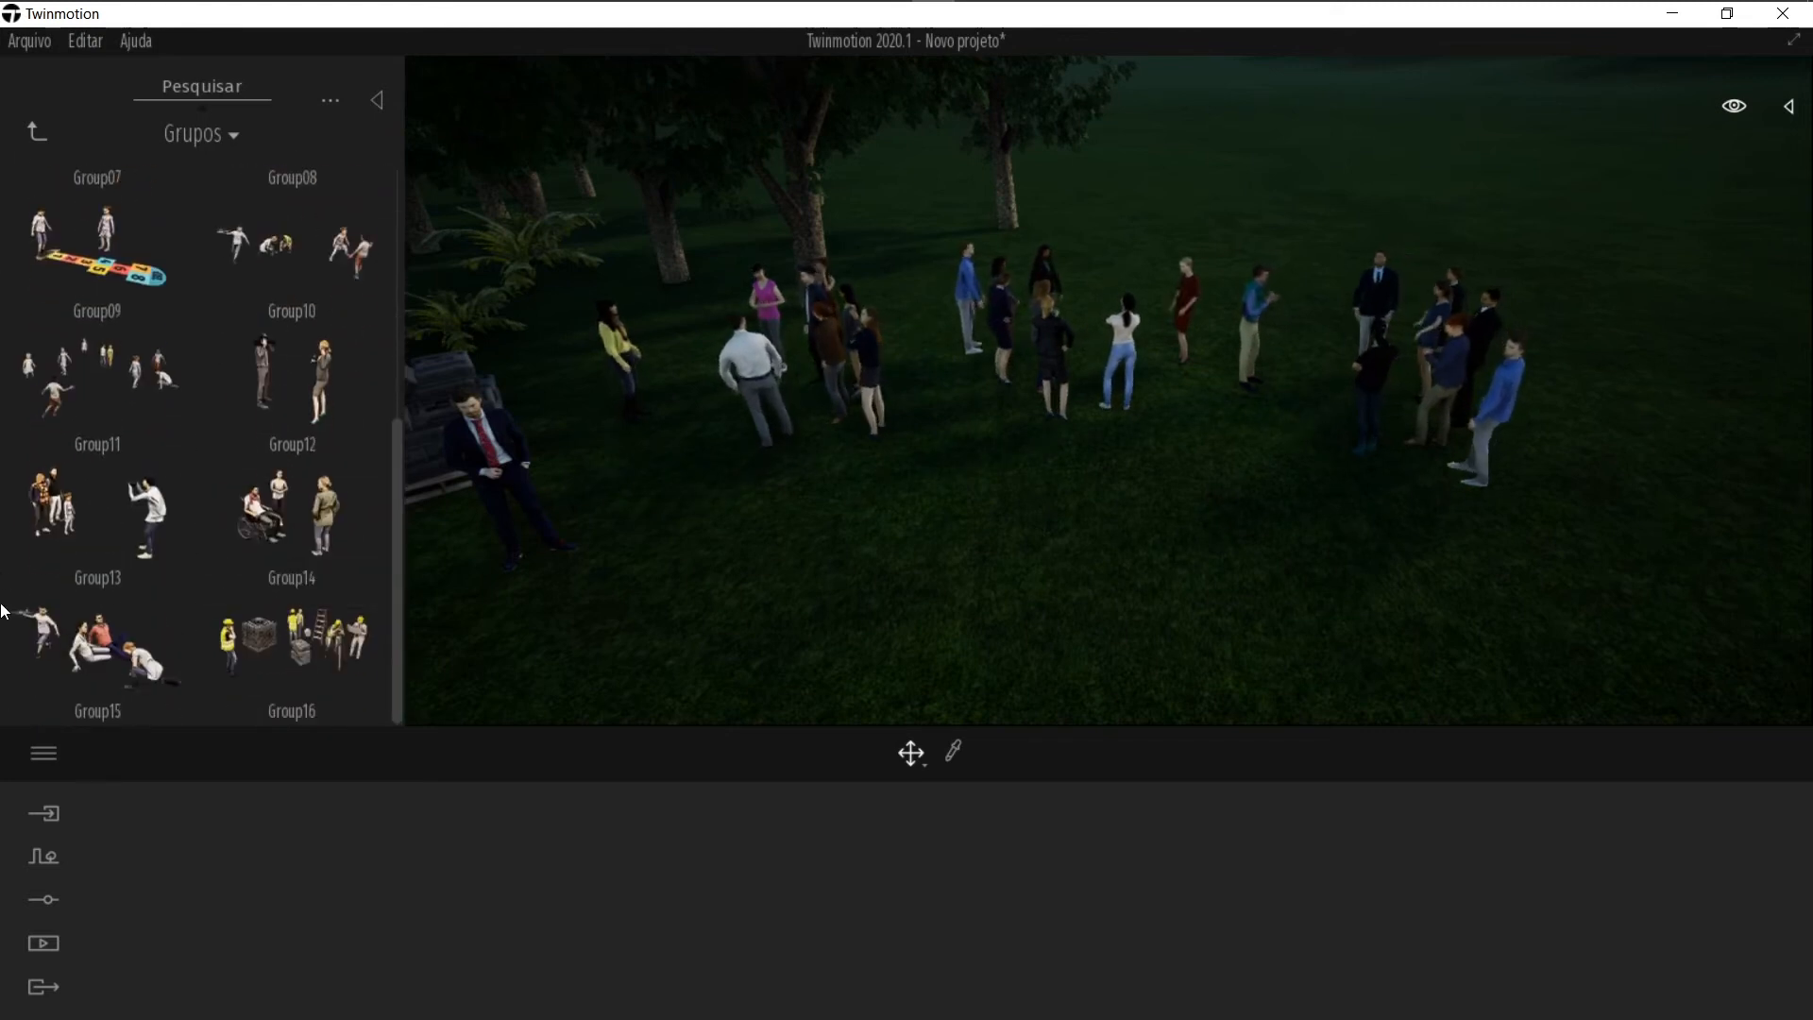
scroll(170, 628, "up", 5)
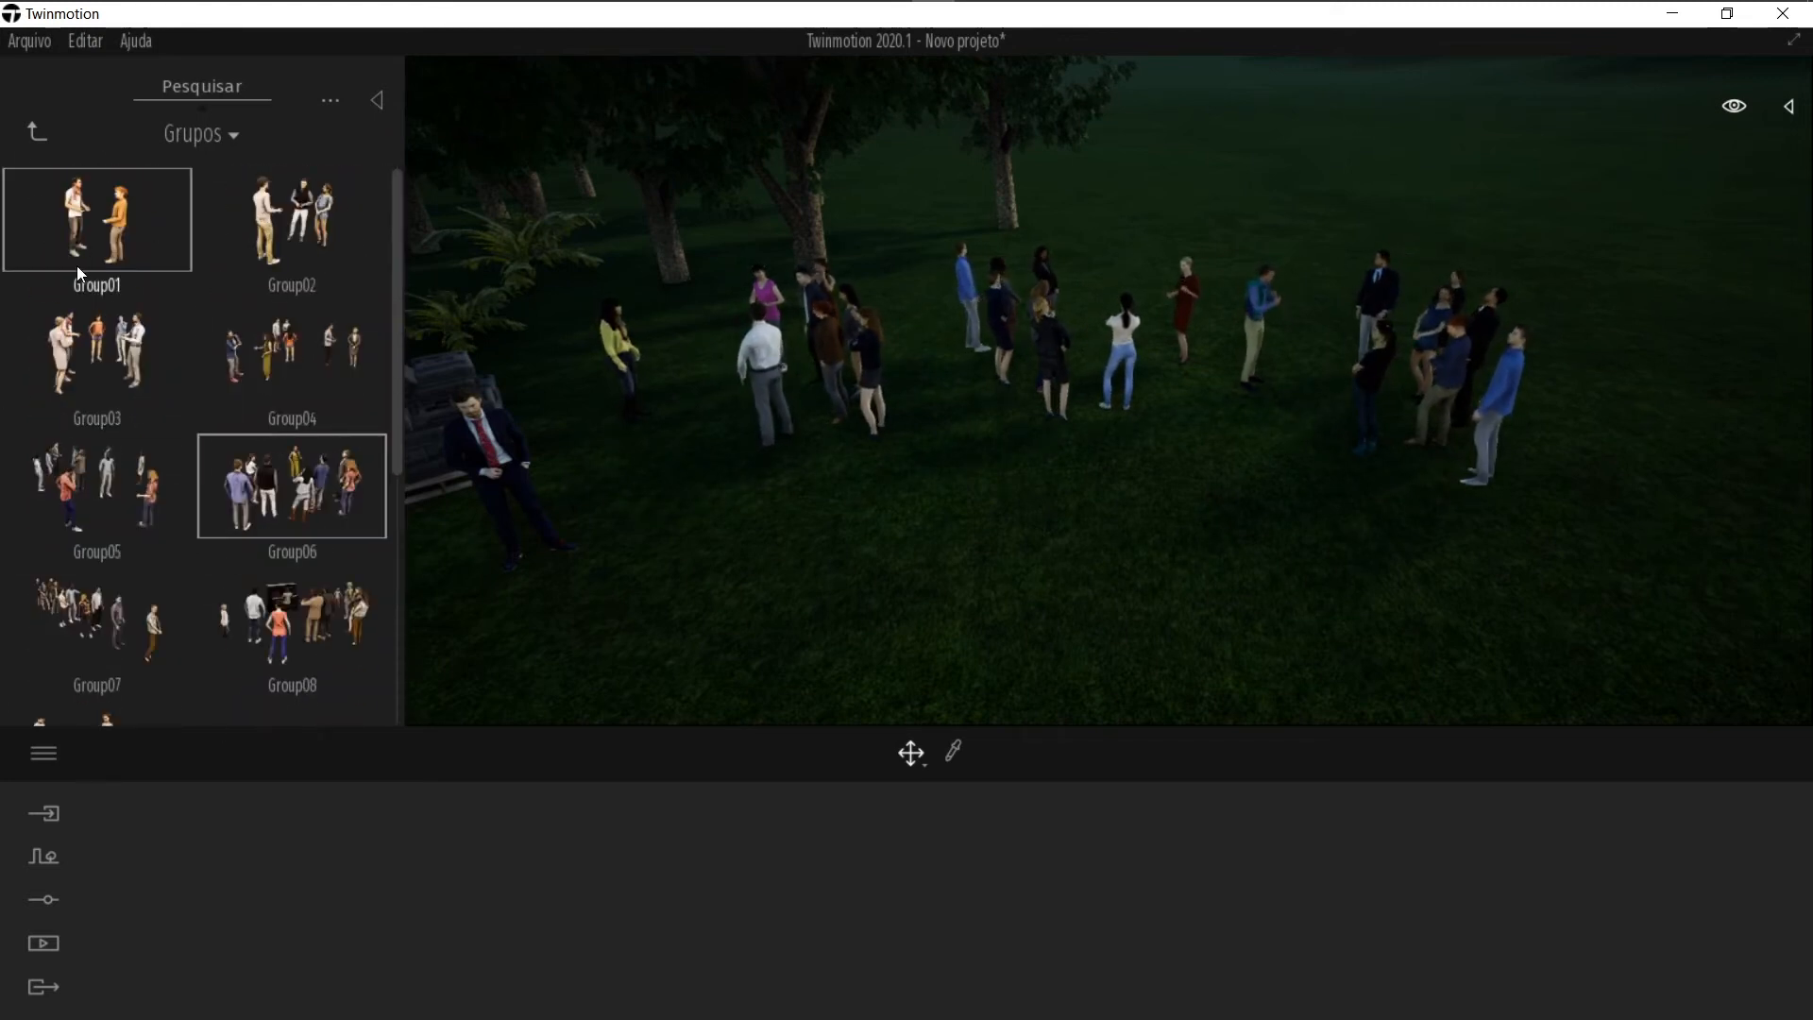
Step: Place the Gideon dog and the Flying butterflies on the grass in front of the crowd
left_click(35, 132)
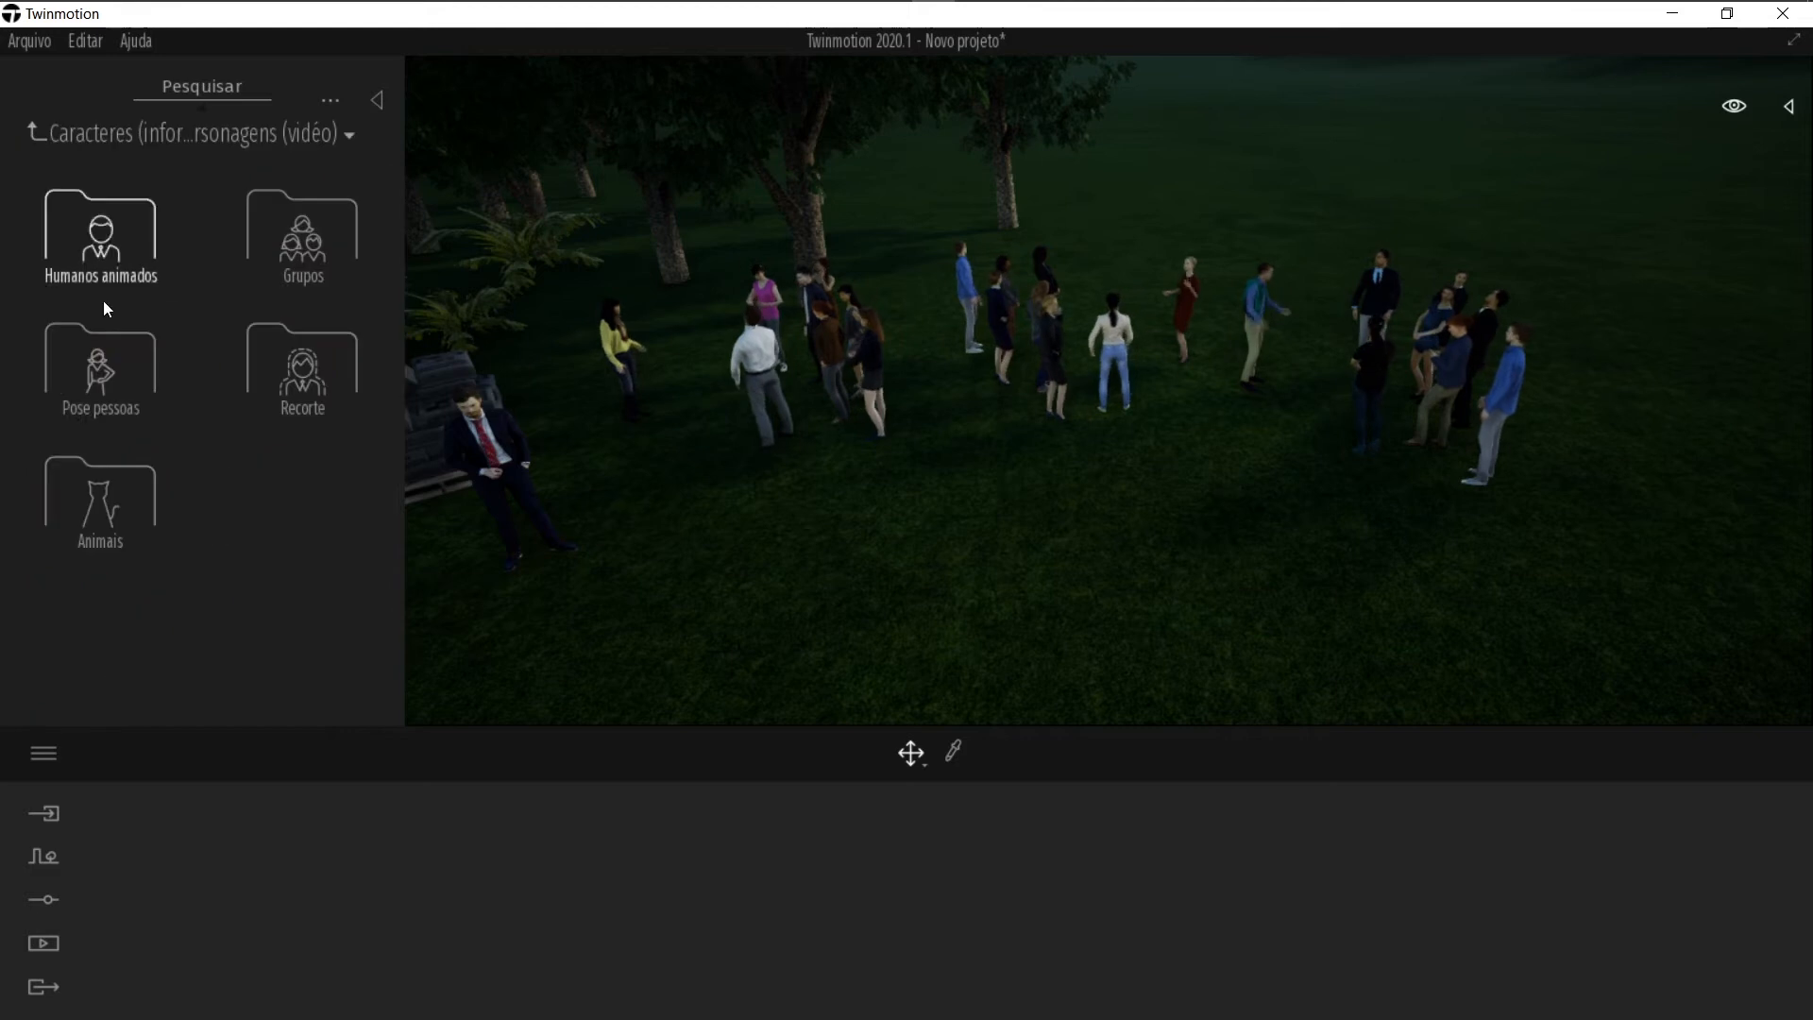
left_click(116, 535)
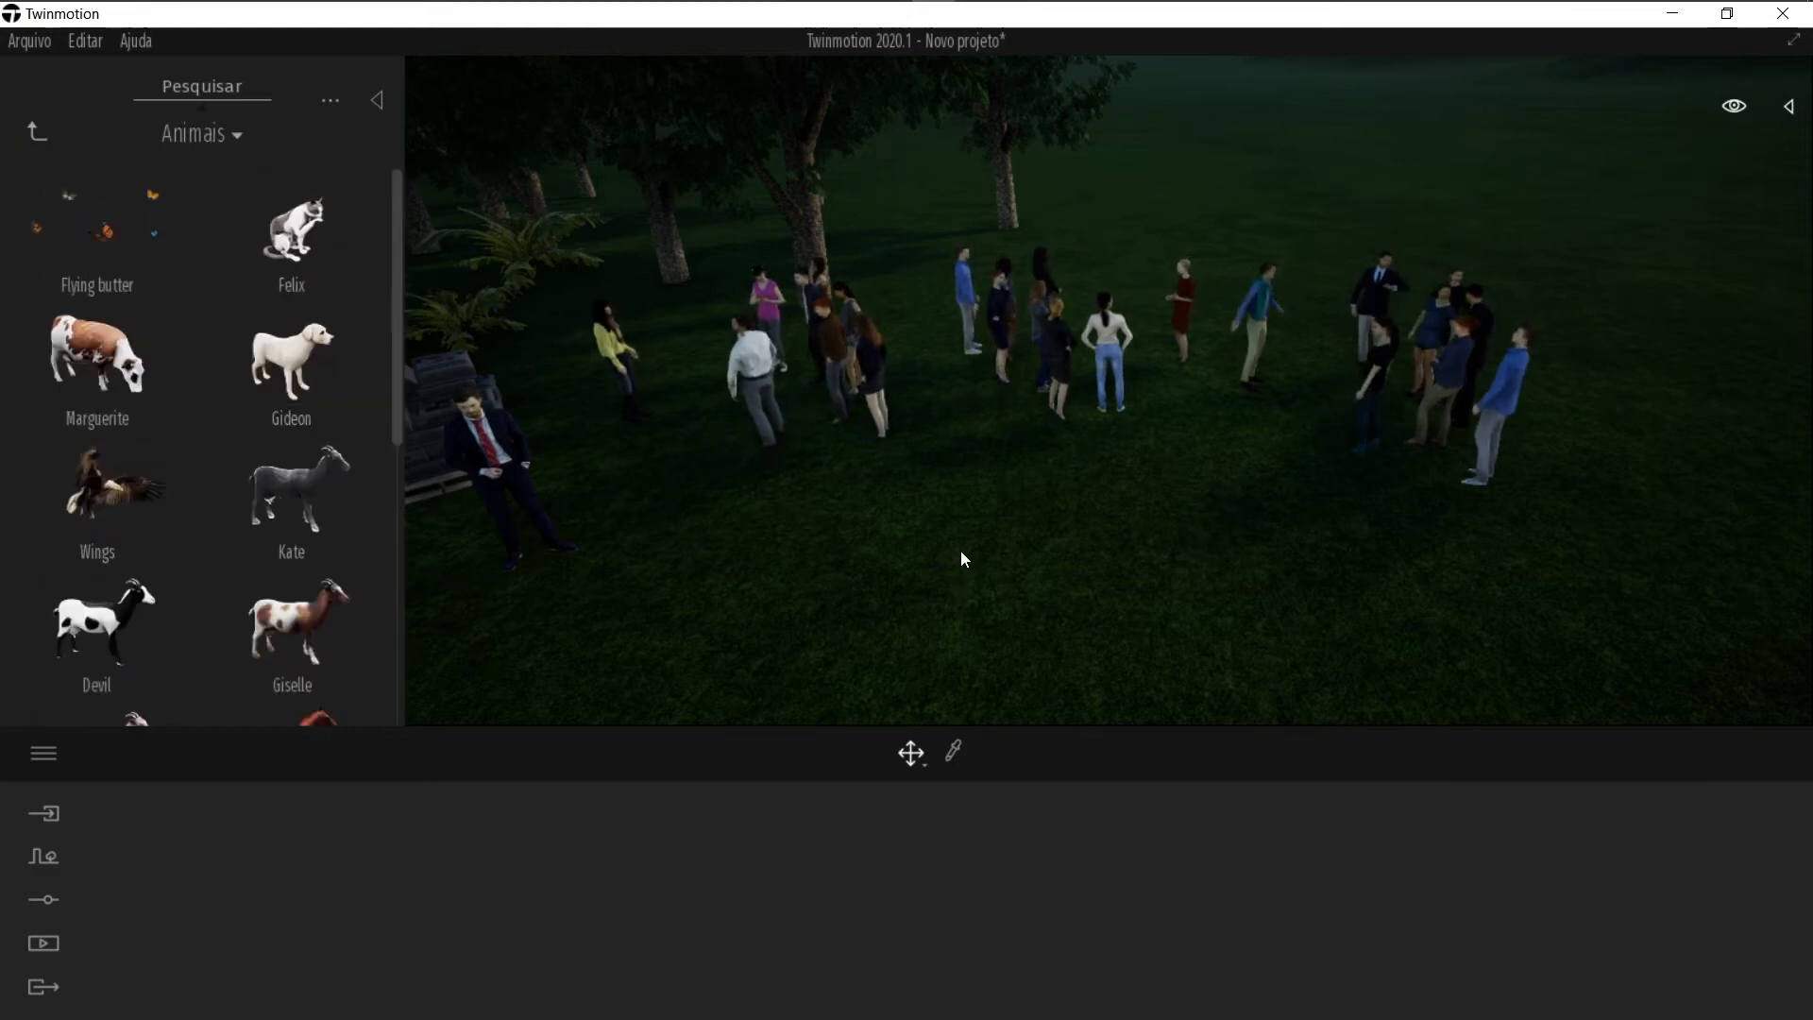
left_click_drag(302, 379, 1064, 552)
left_click(1063, 544)
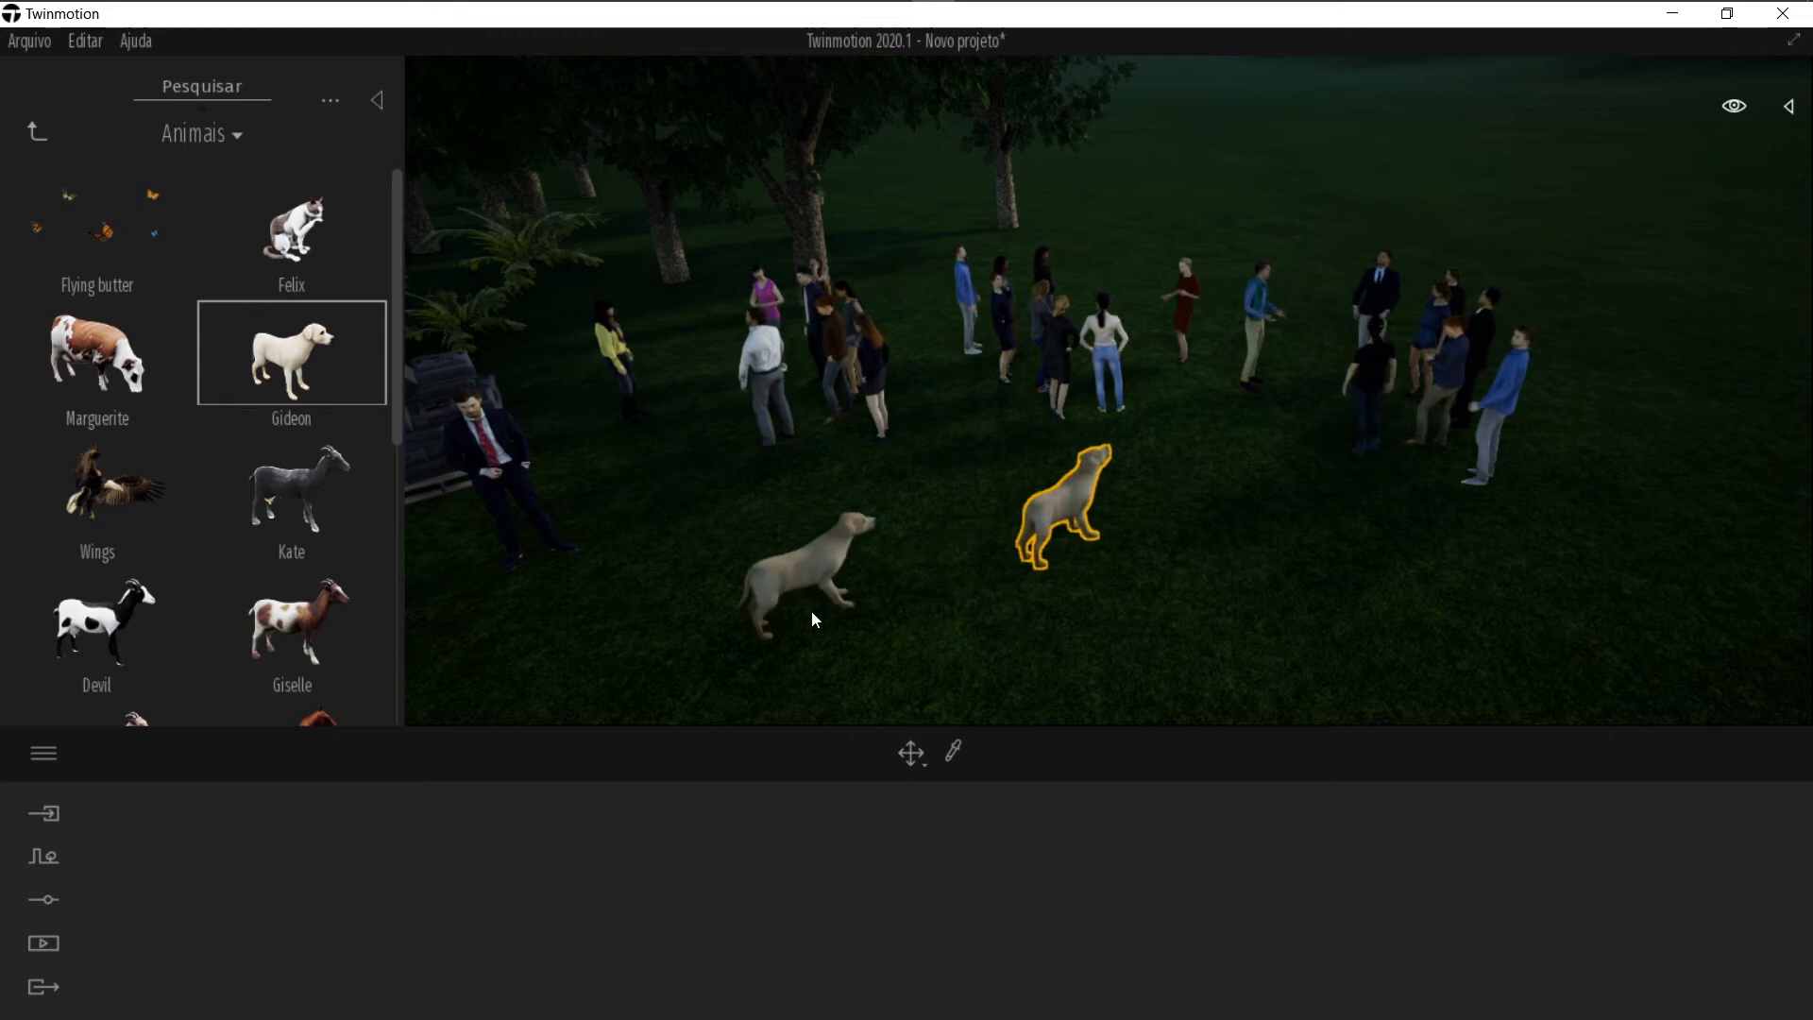
left_click_drag(99, 222, 888, 580)
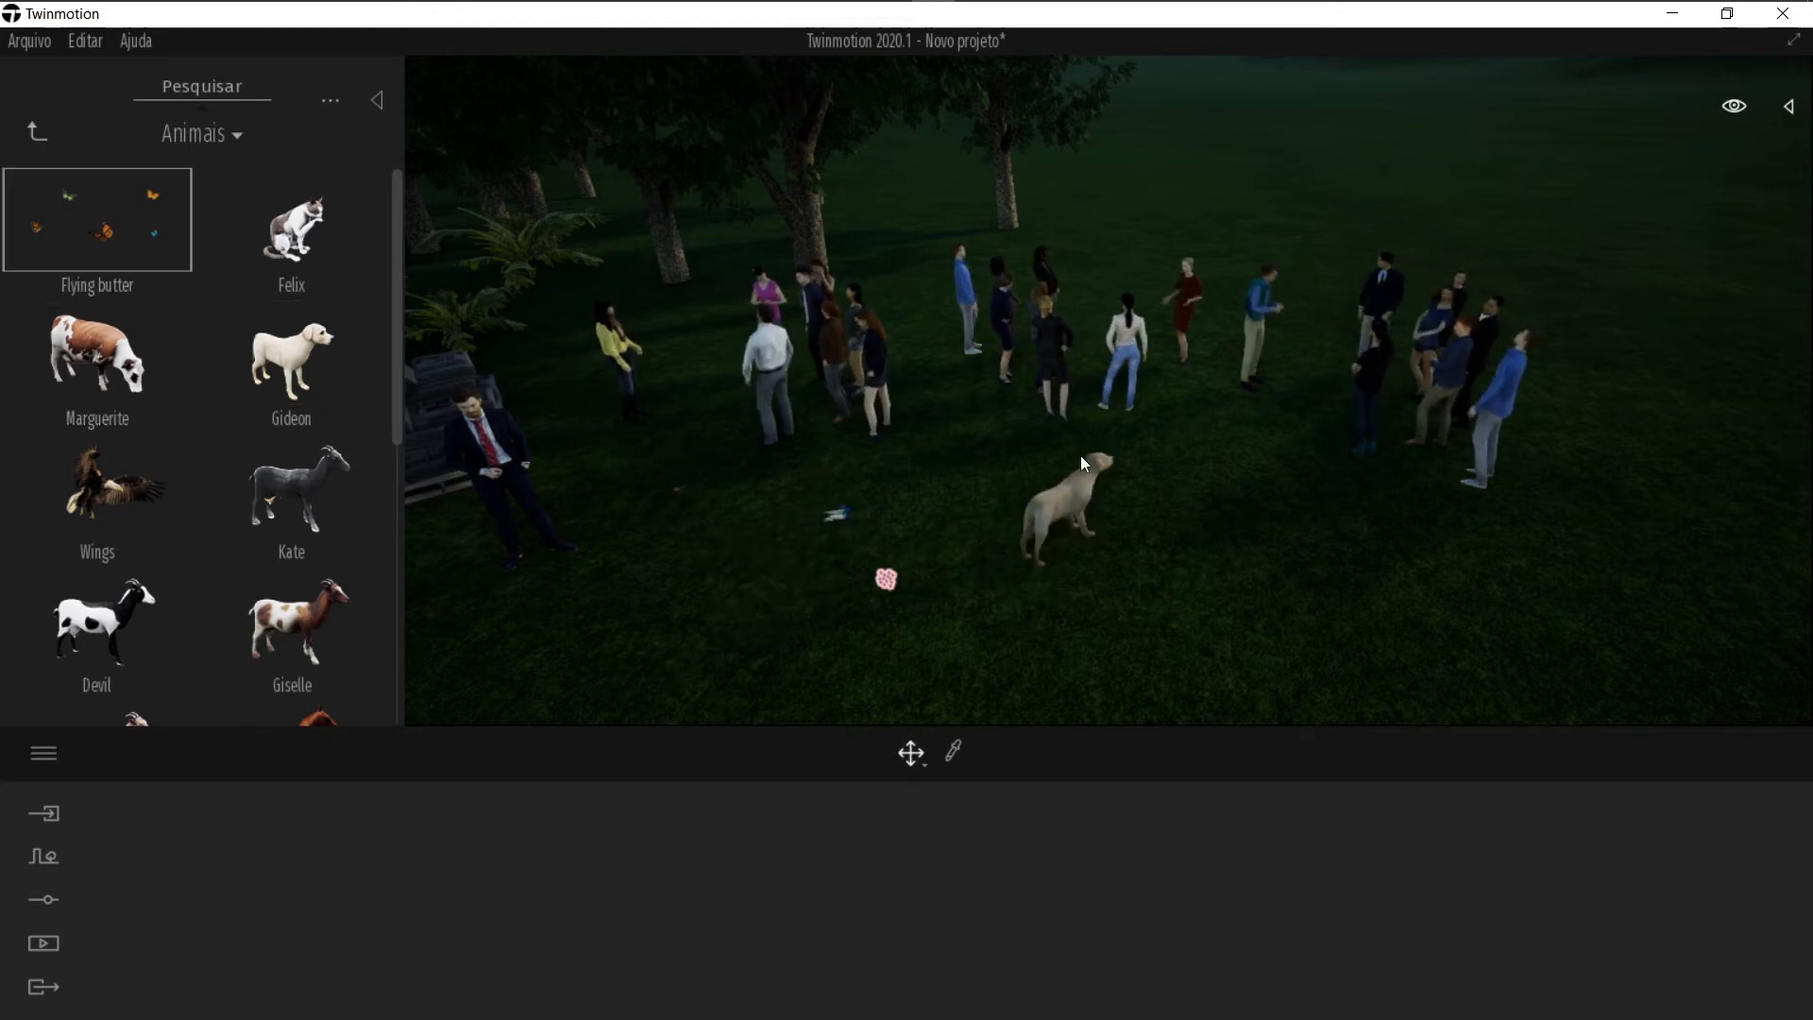
Step: Place a Pickup 01 car on the grass beside the crowd
left_click(38, 135)
left_click(42, 138)
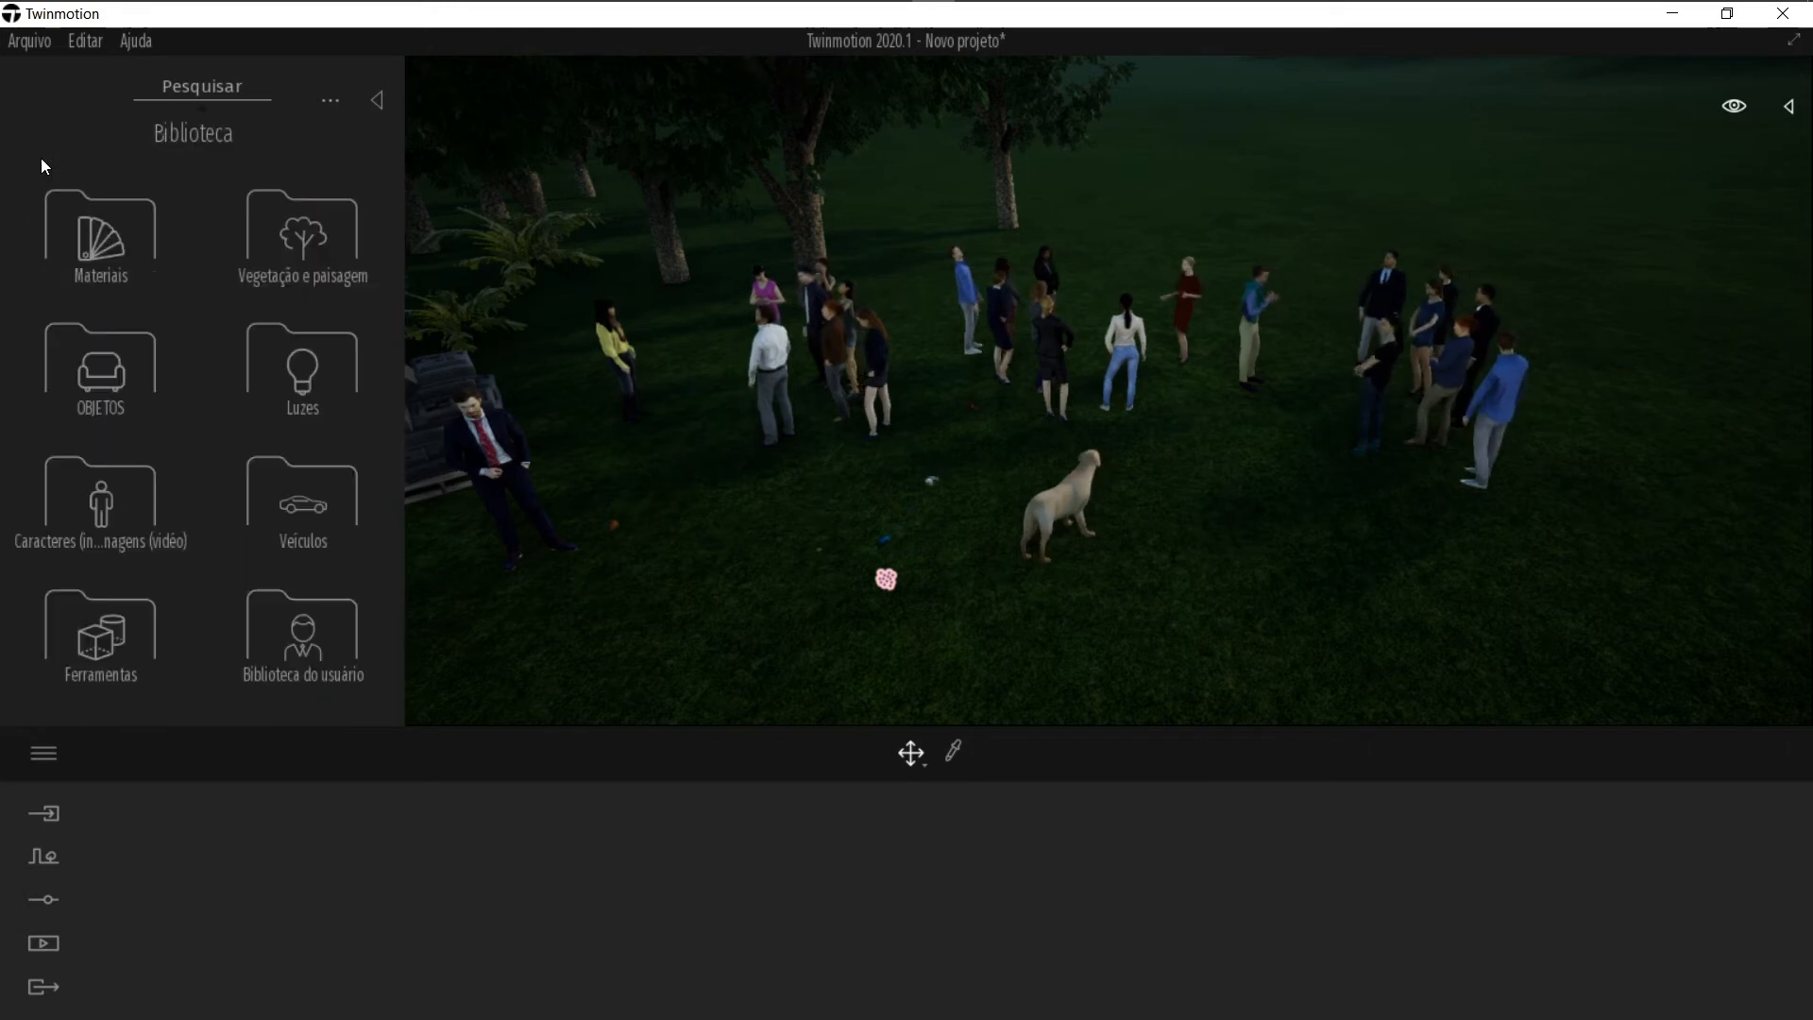
left_click(374, 546)
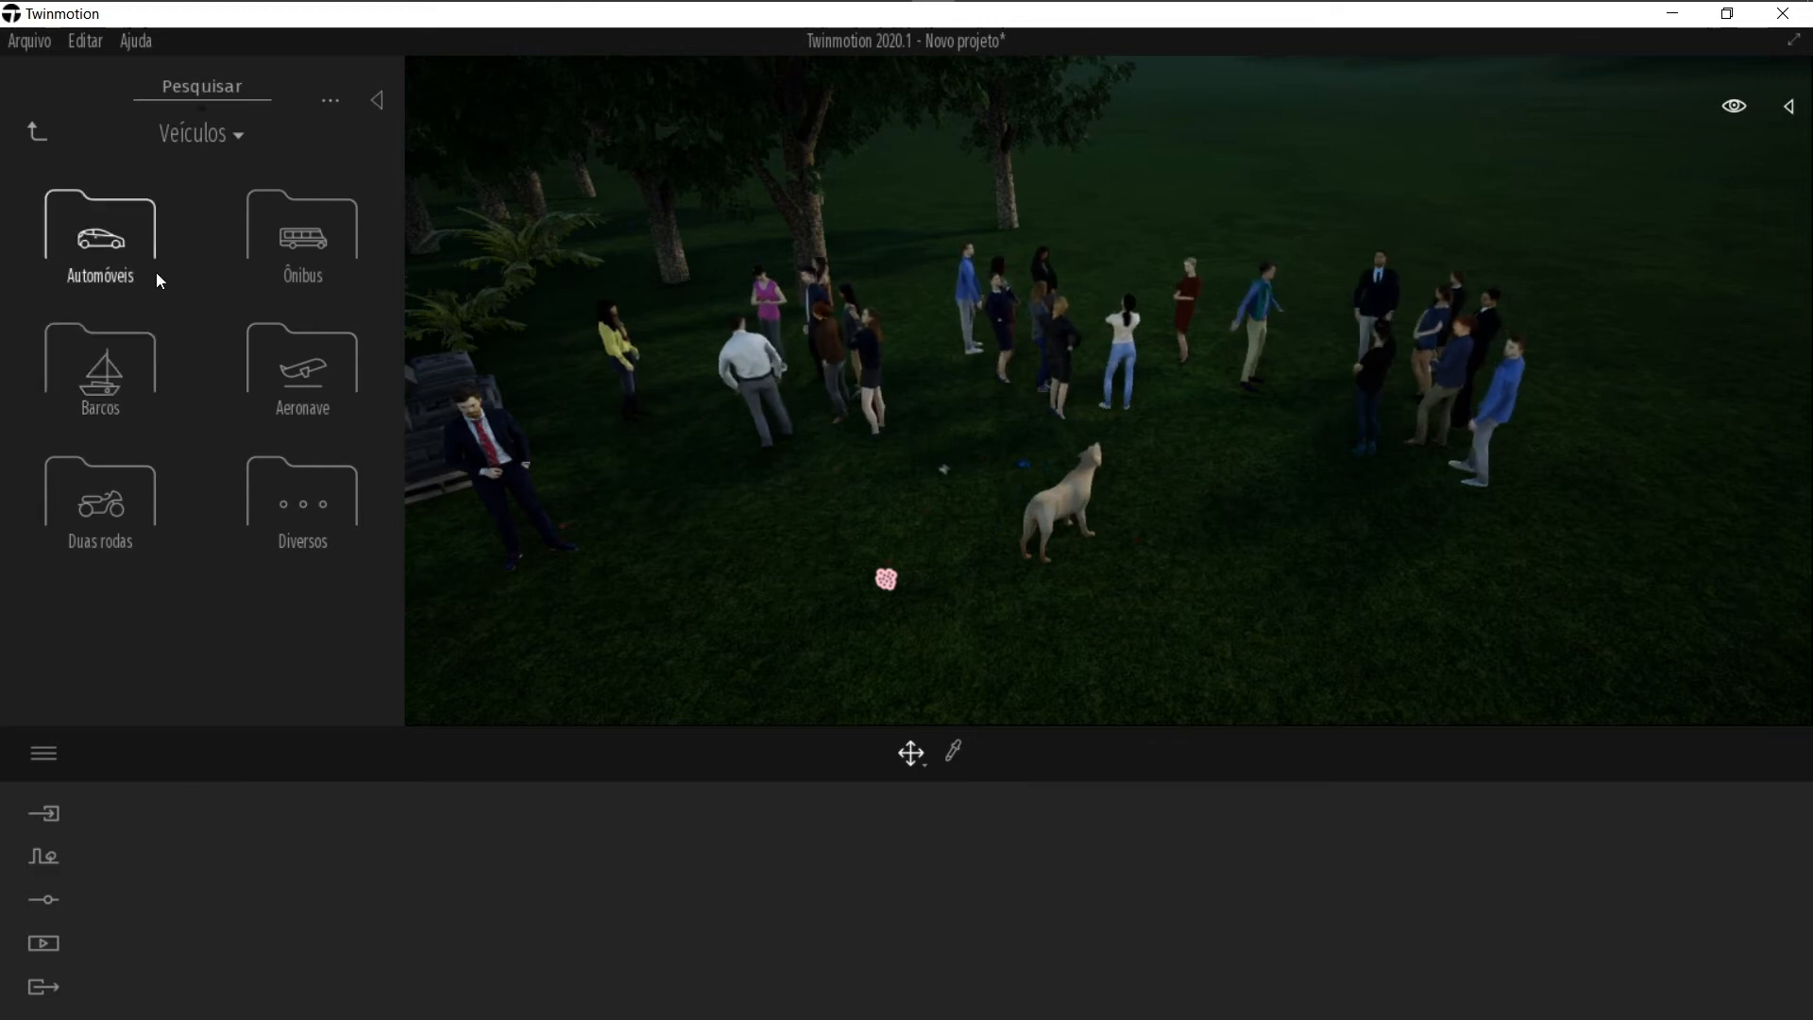
right_click_drag(985, 407, 1321, 284)
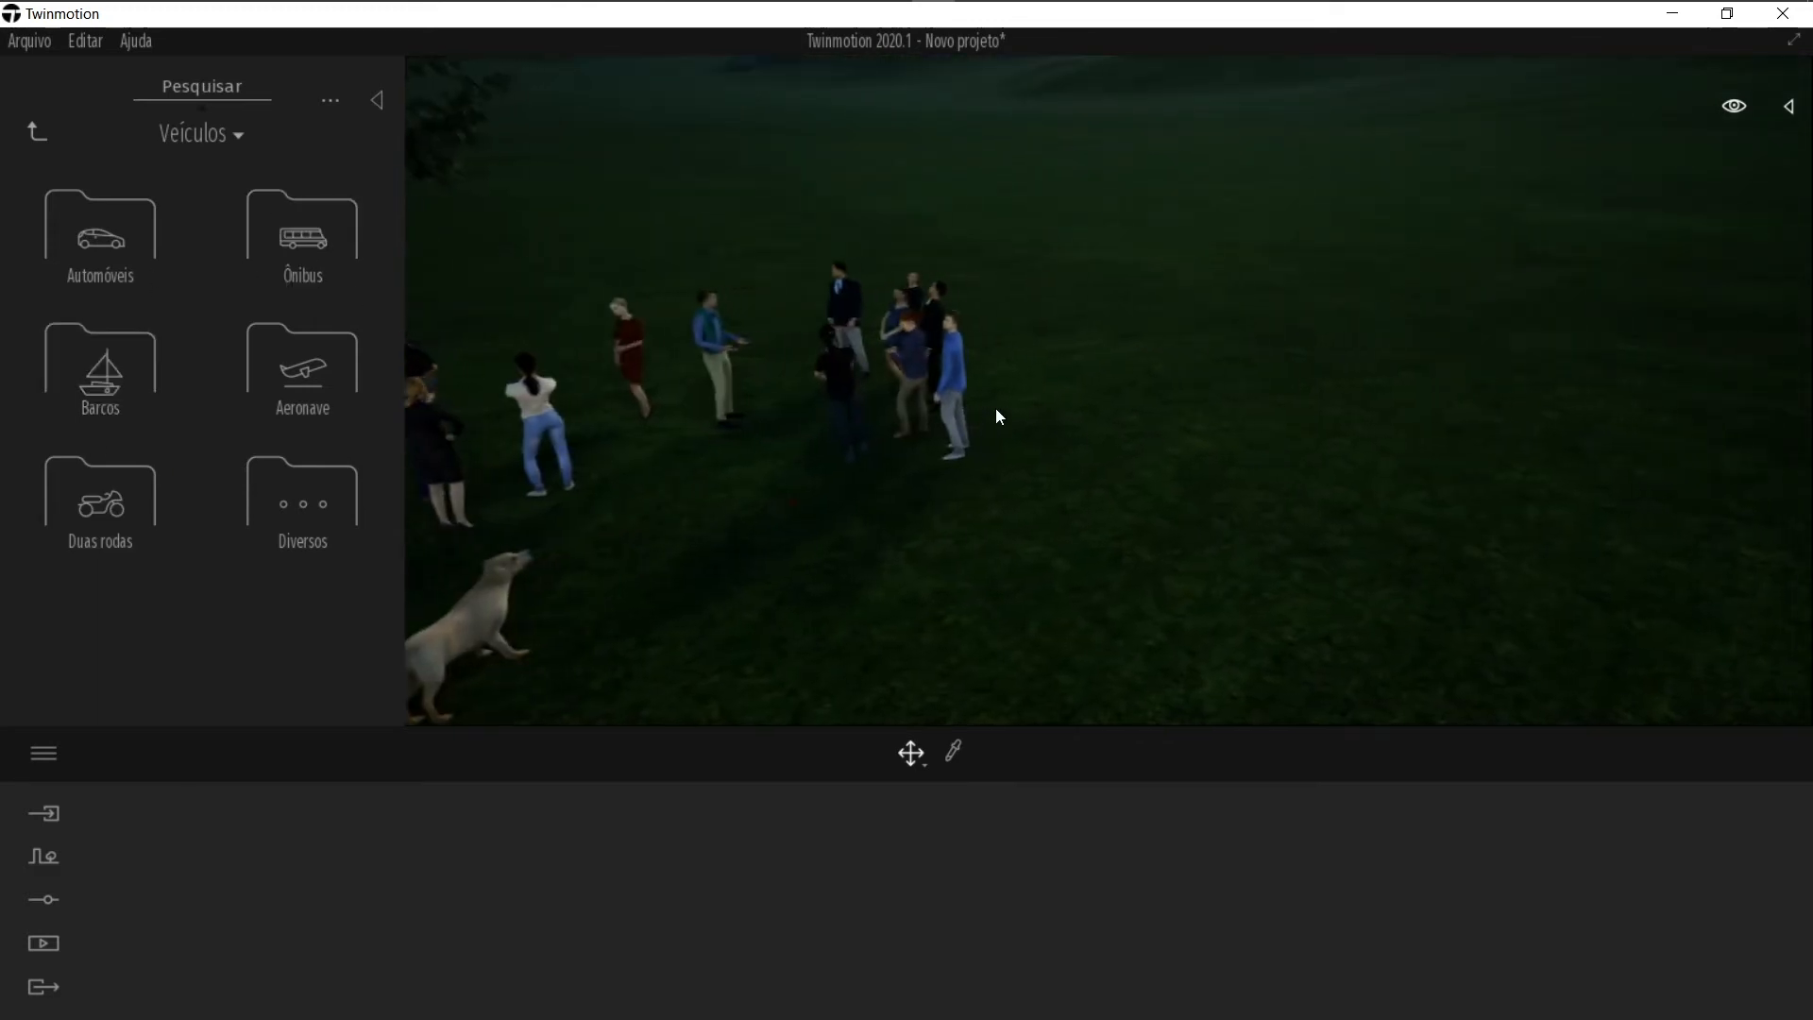
left_click(100, 231)
left_click_drag(90, 323, 1120, 434)
right_click_drag(1121, 436, 1406, 502)
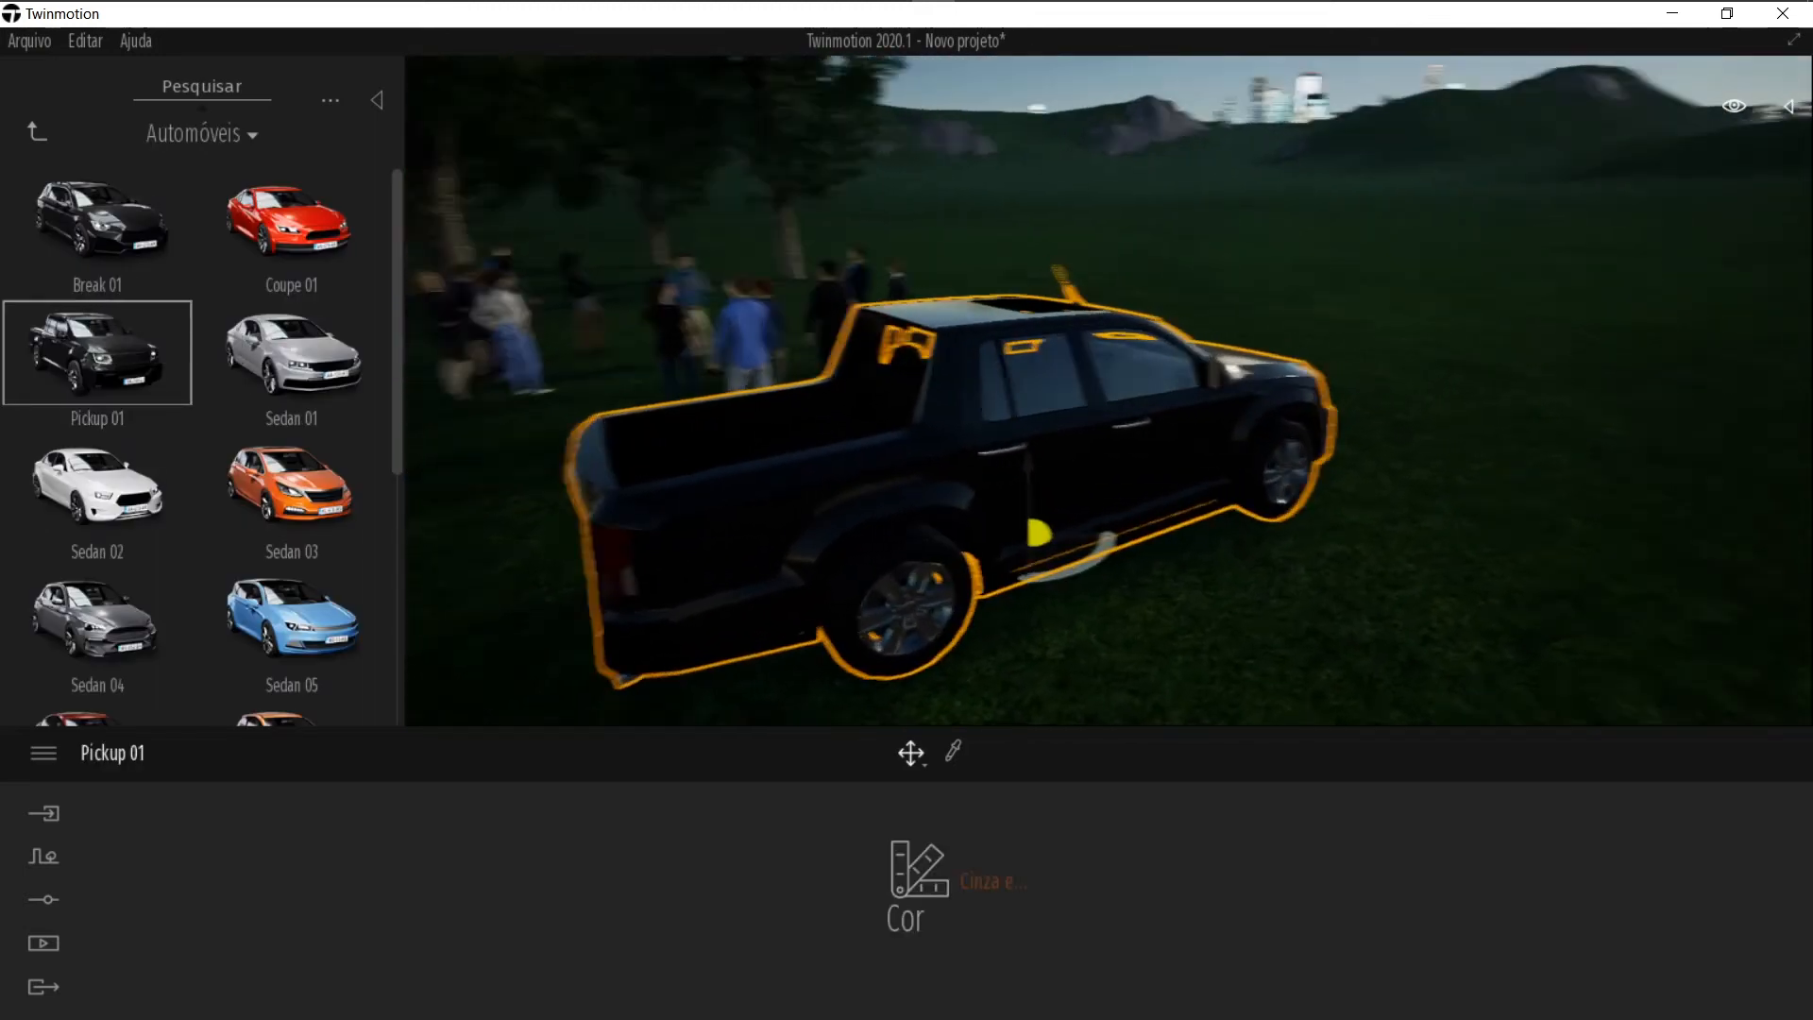
Step: Place a City bus 04 on the grass behind the pickup from the Ônibus vehicle library
mouse_move(127, 204)
left_click(46, 136)
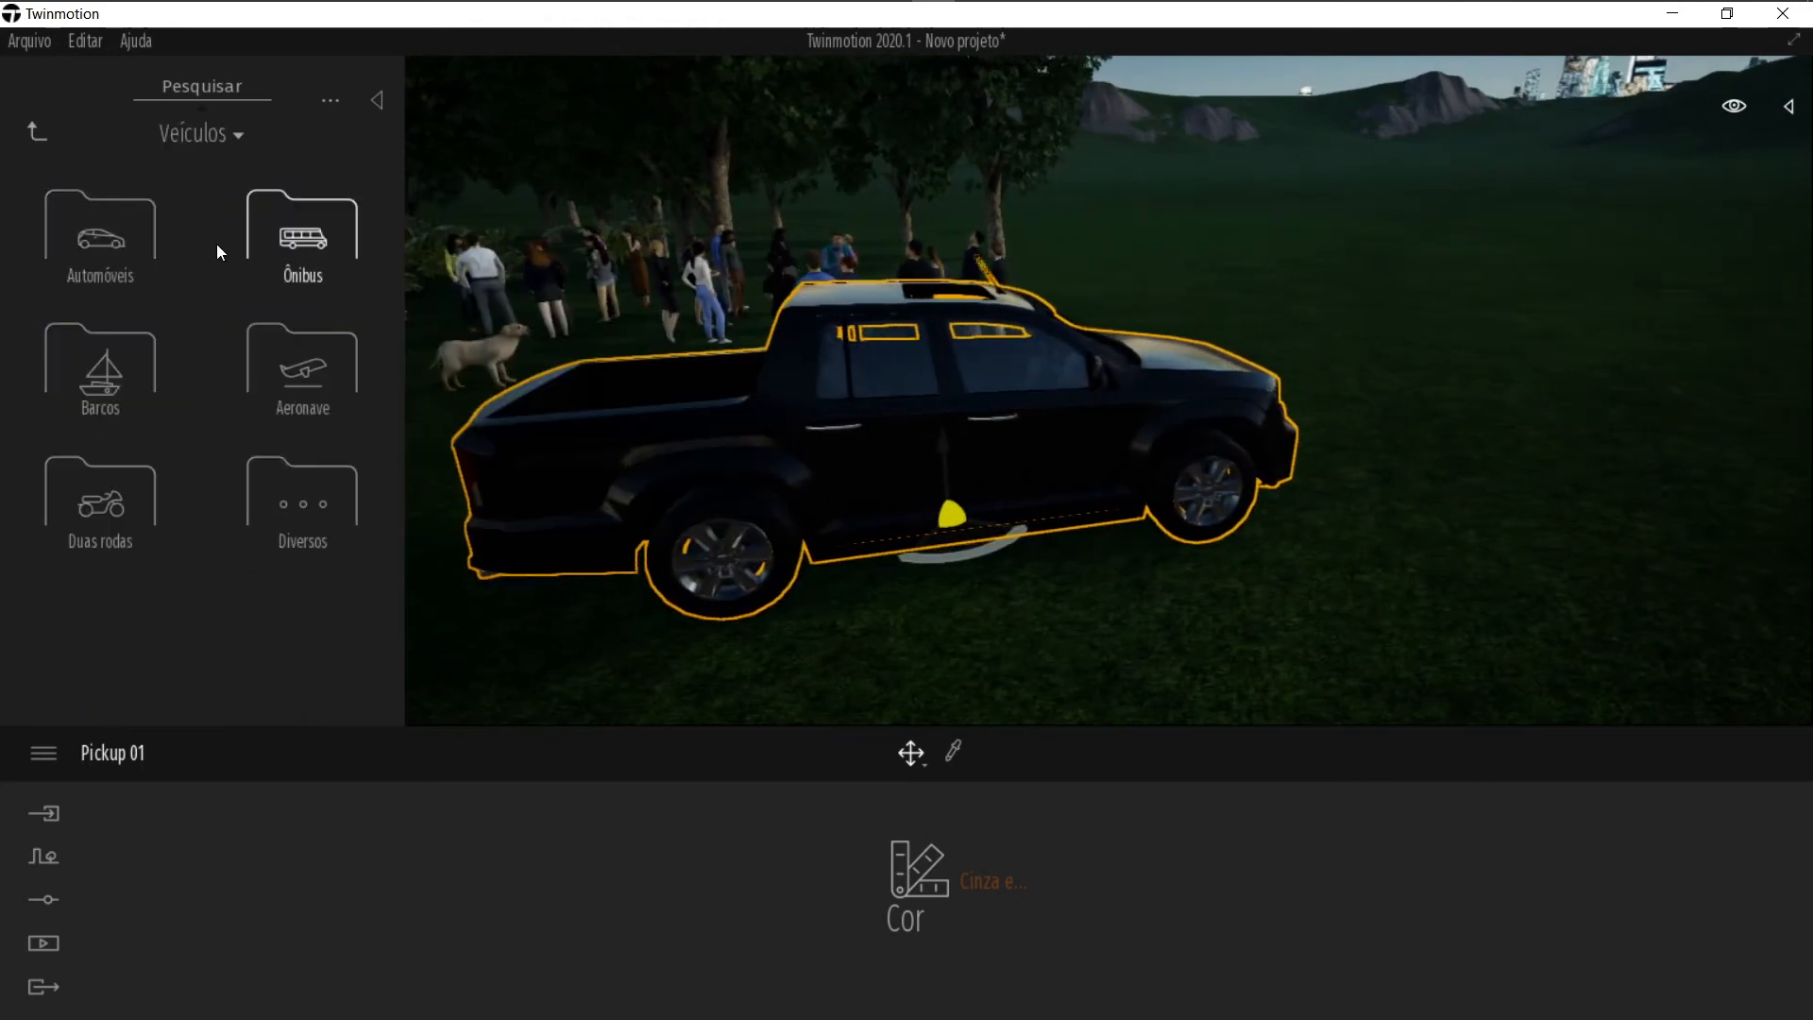
left_click(301, 237)
left_click_drag(293, 352, 1440, 387)
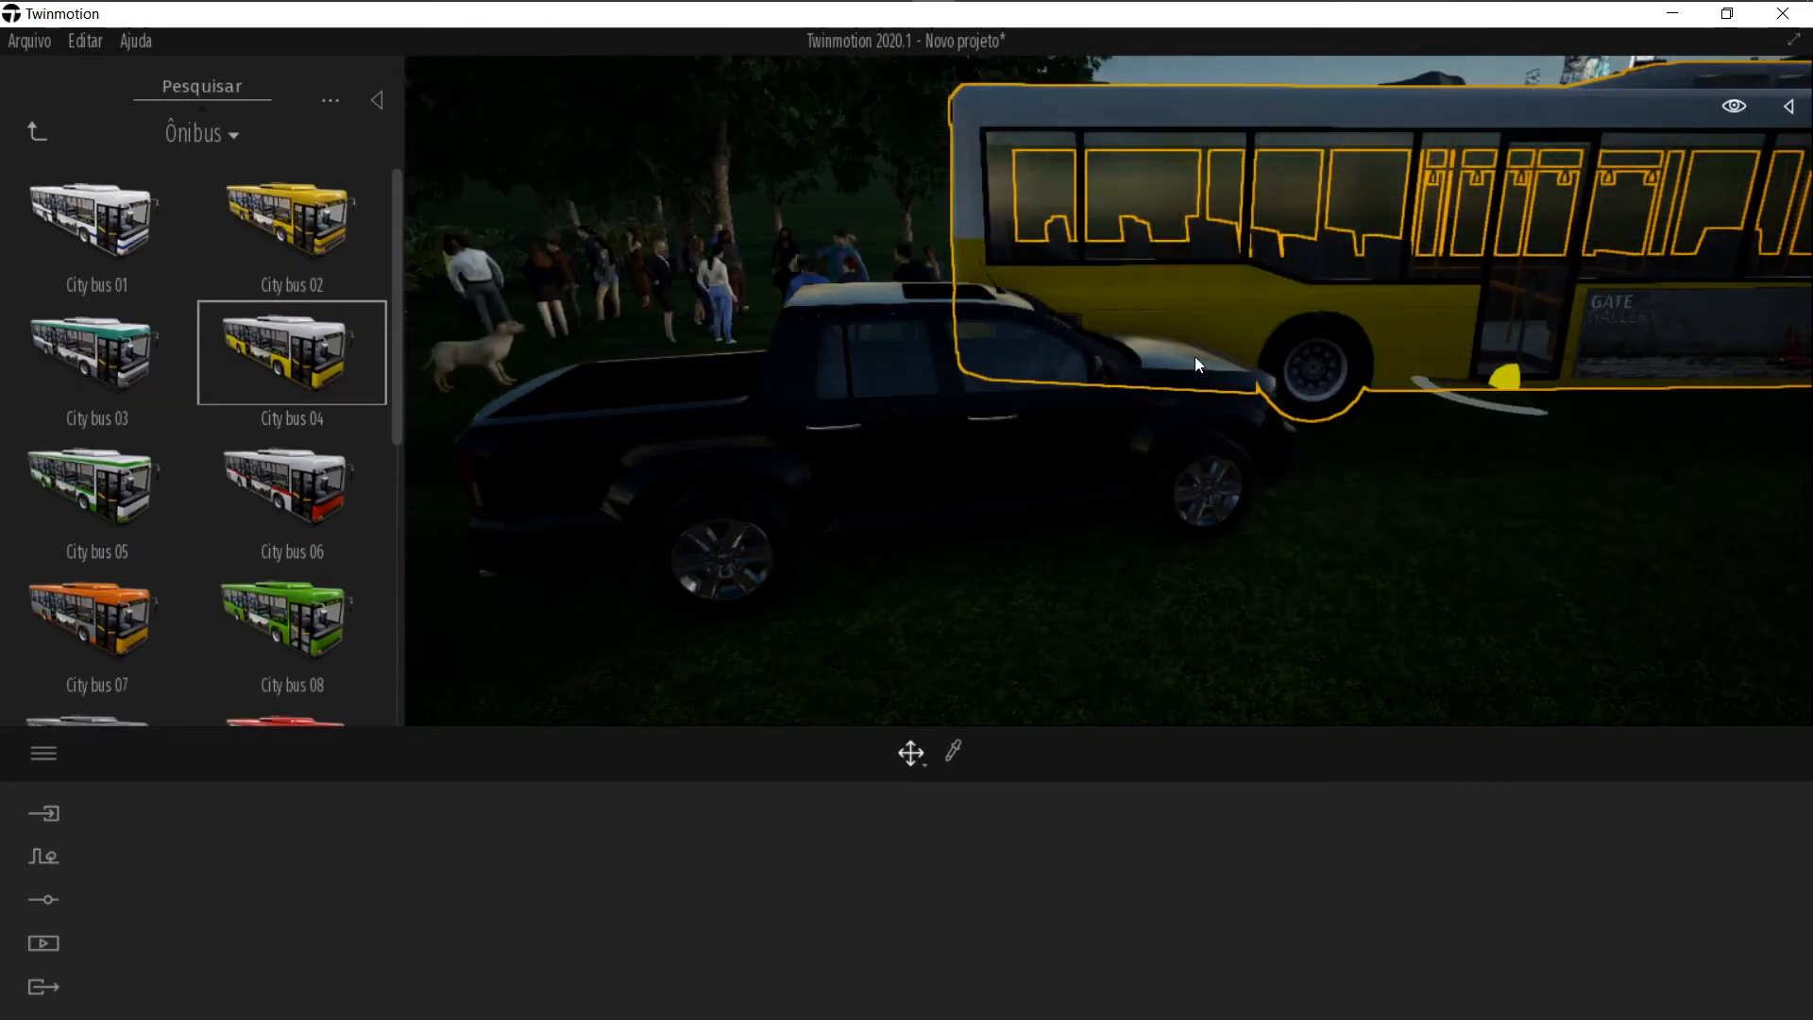
key("Escape")
Step: Move the City bus 04 farther back onto open grass behind the pickup
key("s")
right_click_drag(968, 356, 1041, 357)
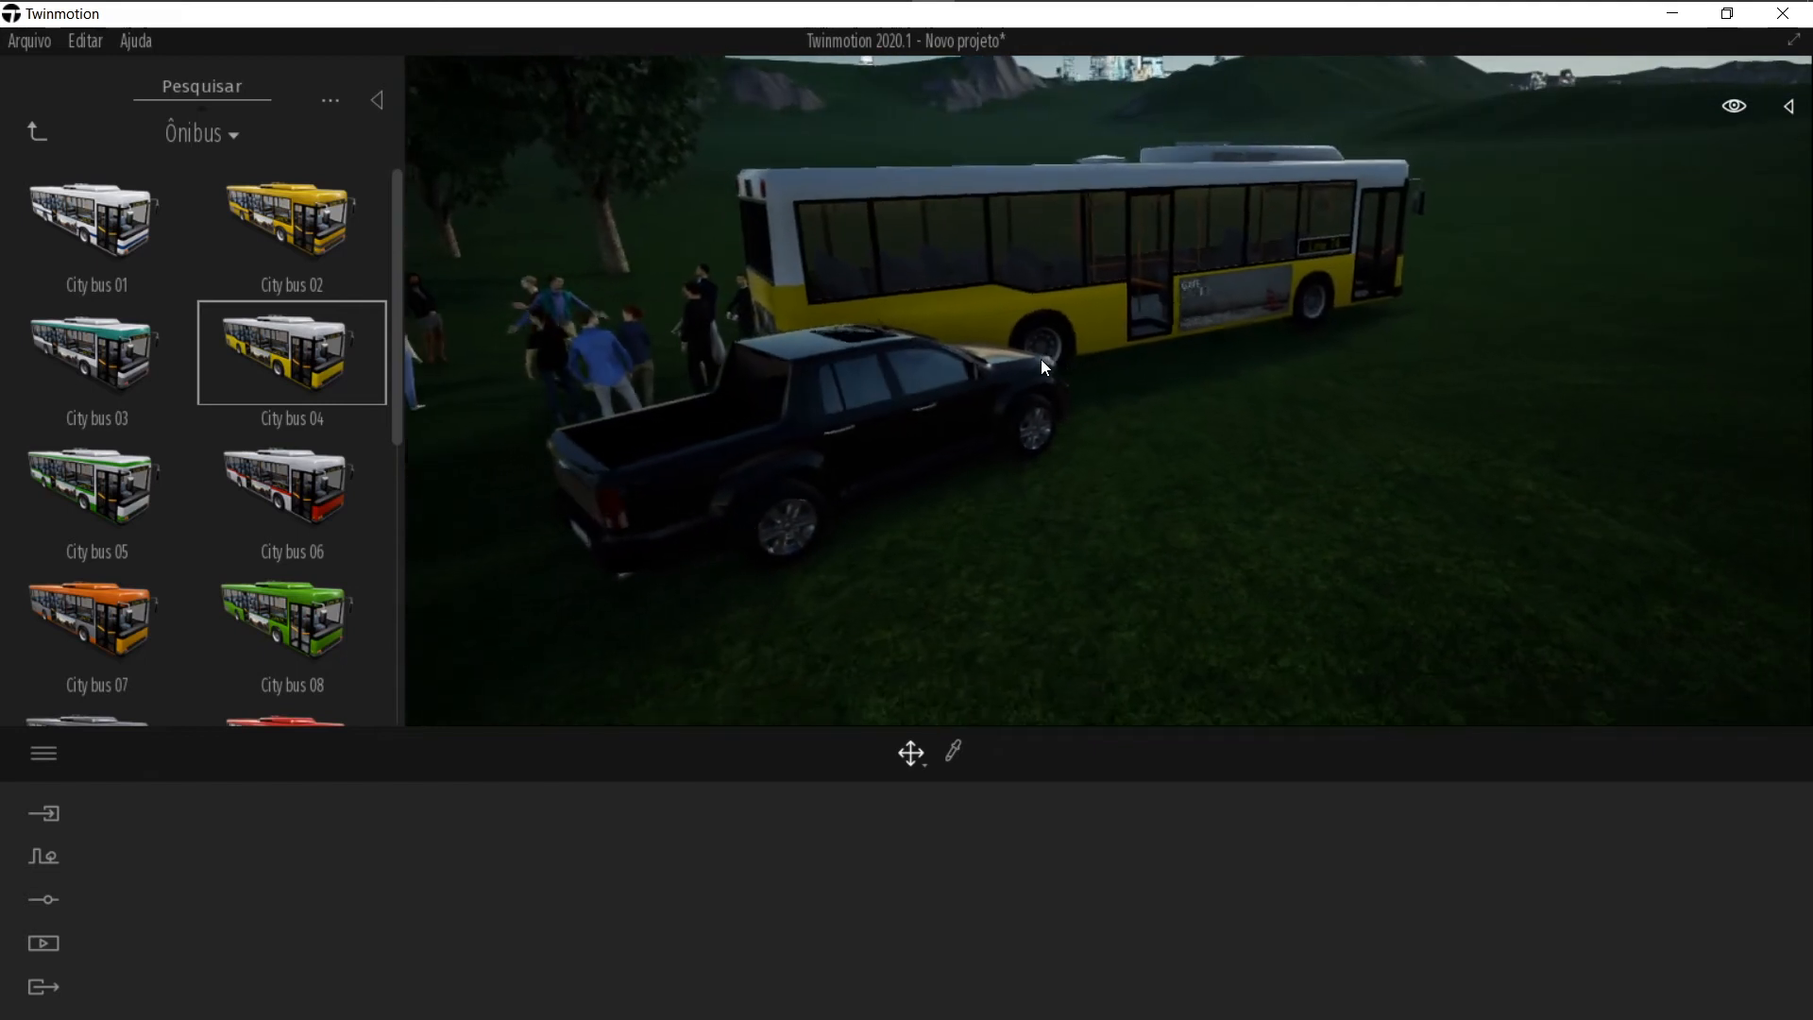
left_click(1083, 334)
left_click_drag(1122, 355, 1245, 335)
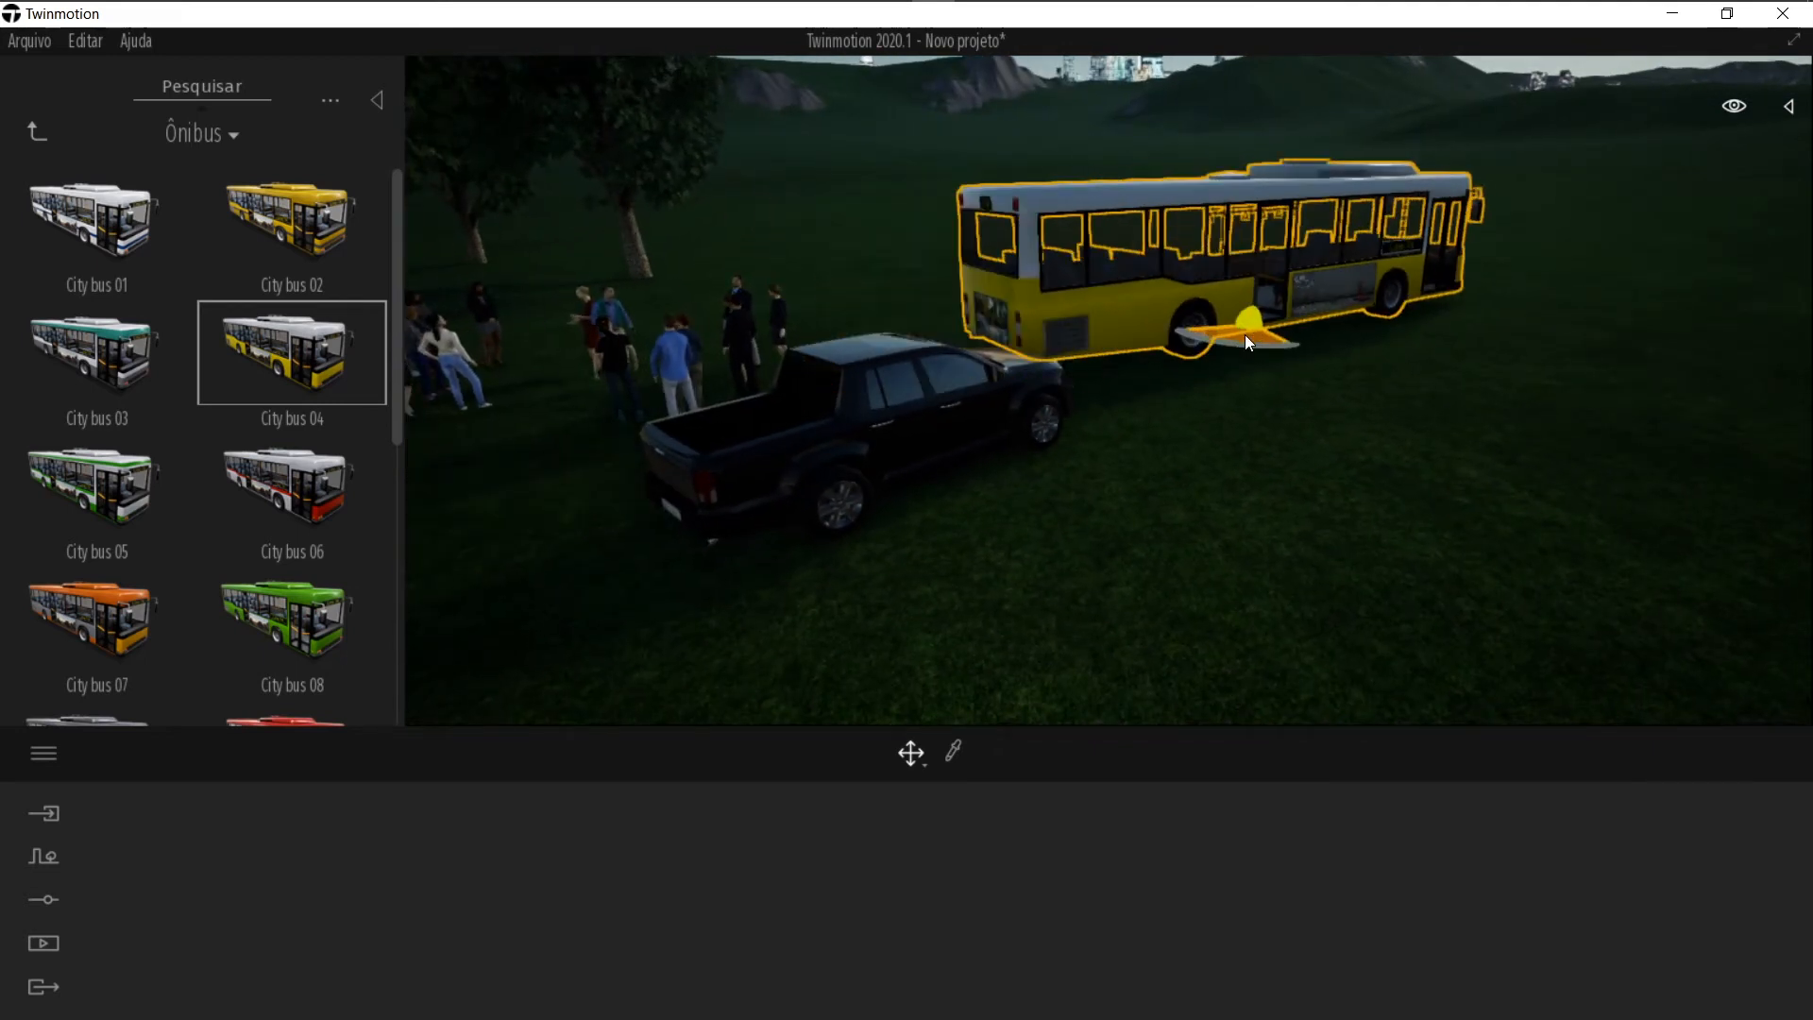
key("Escape")
Step: Place an InflatableBoat 1 from the Barcos library on the grass beside the bus
left_click(38, 132)
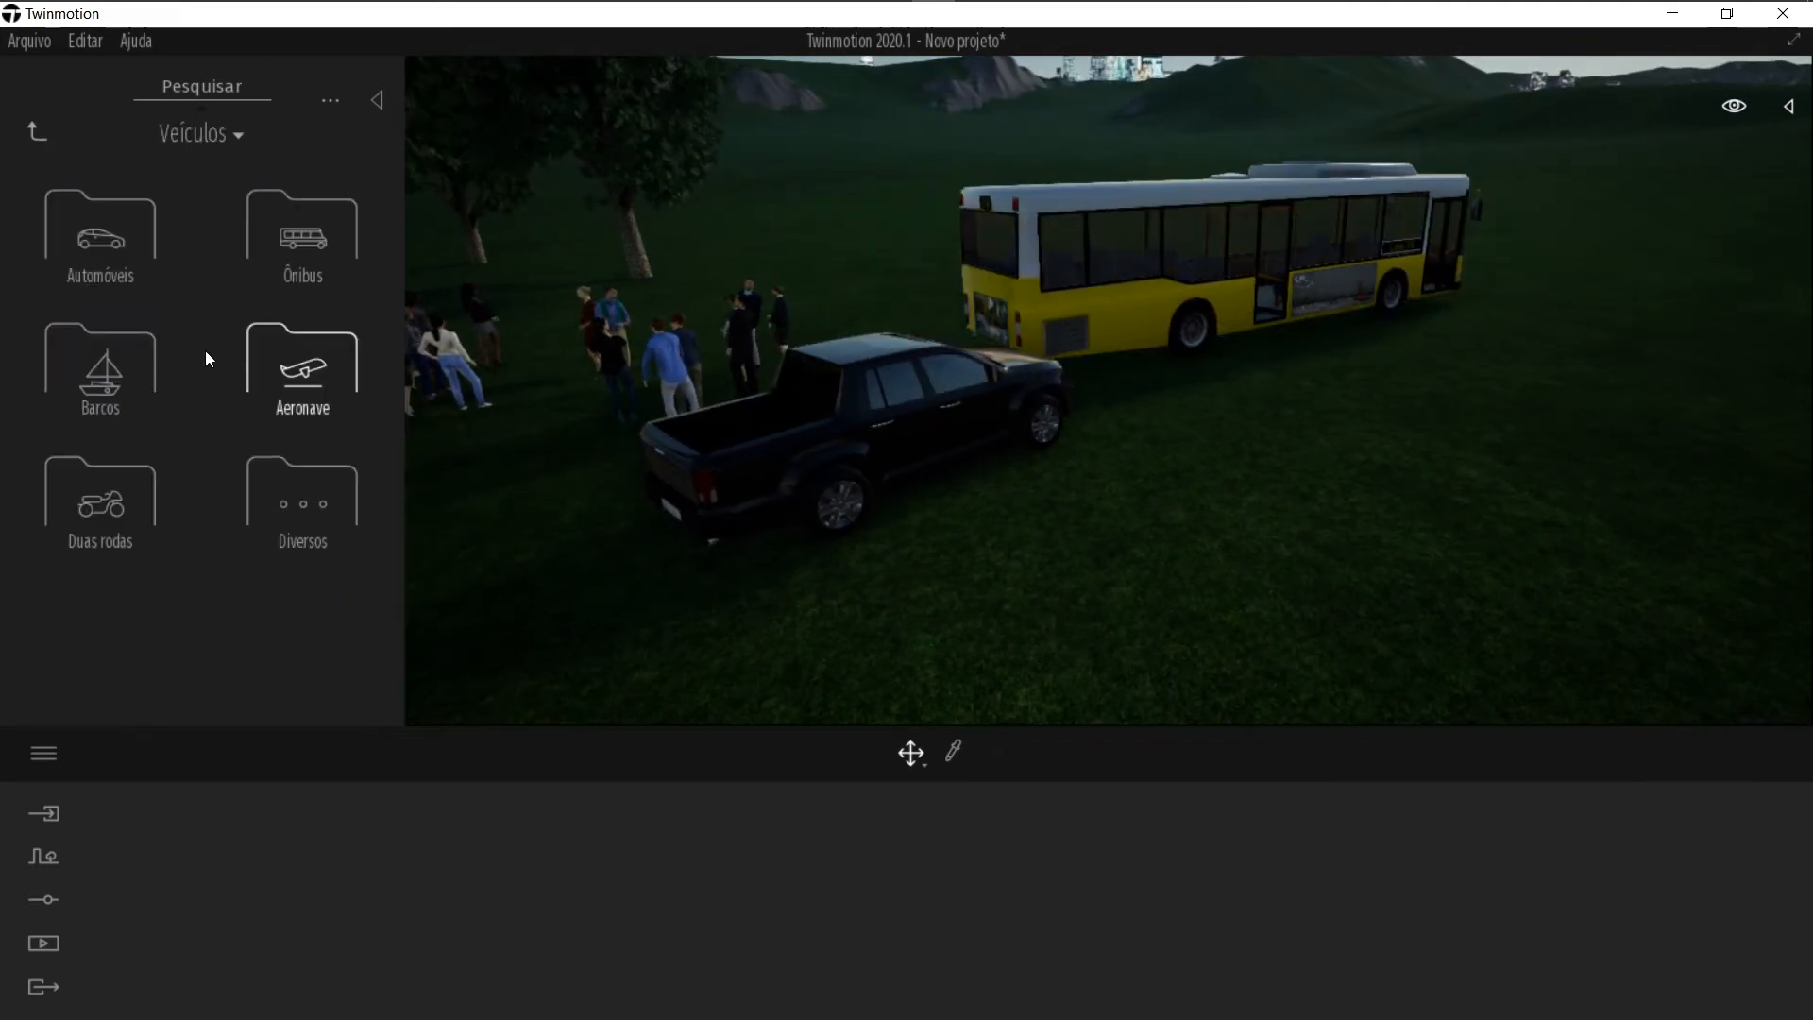
left_click(186, 368)
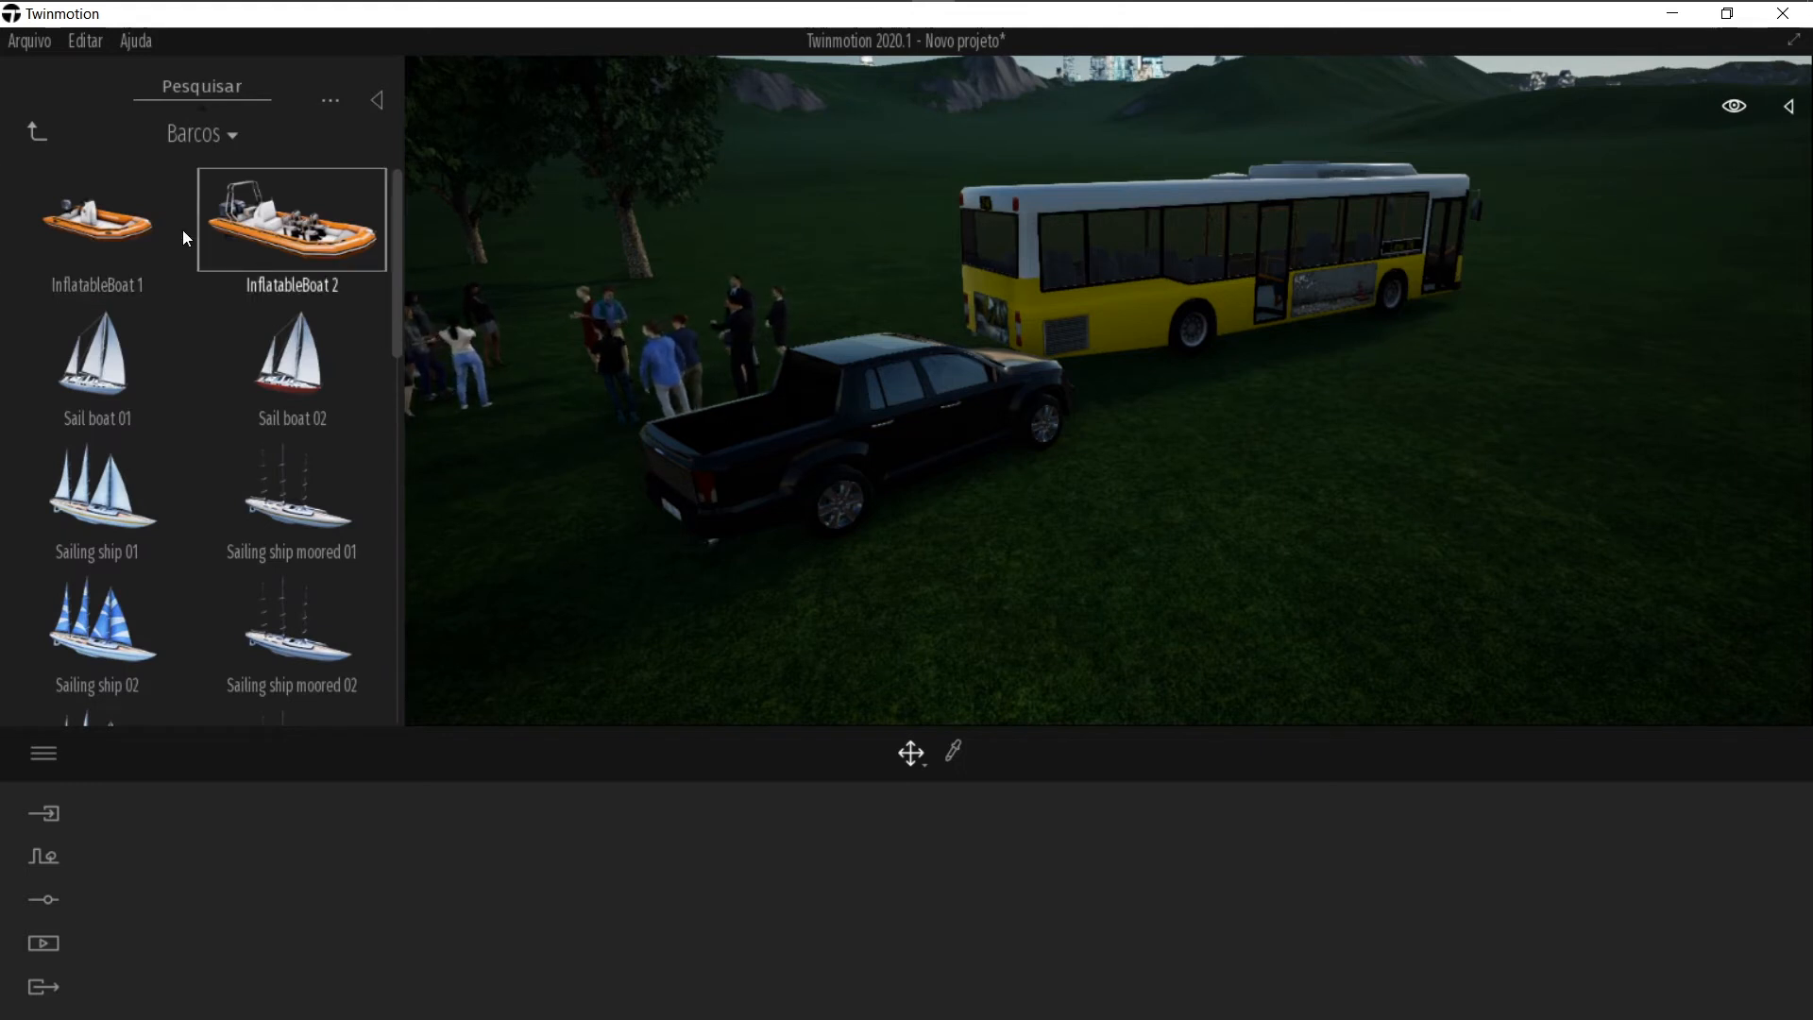
left_click_drag(95, 222, 1293, 446)
scroll(301, 652, "down", 9)
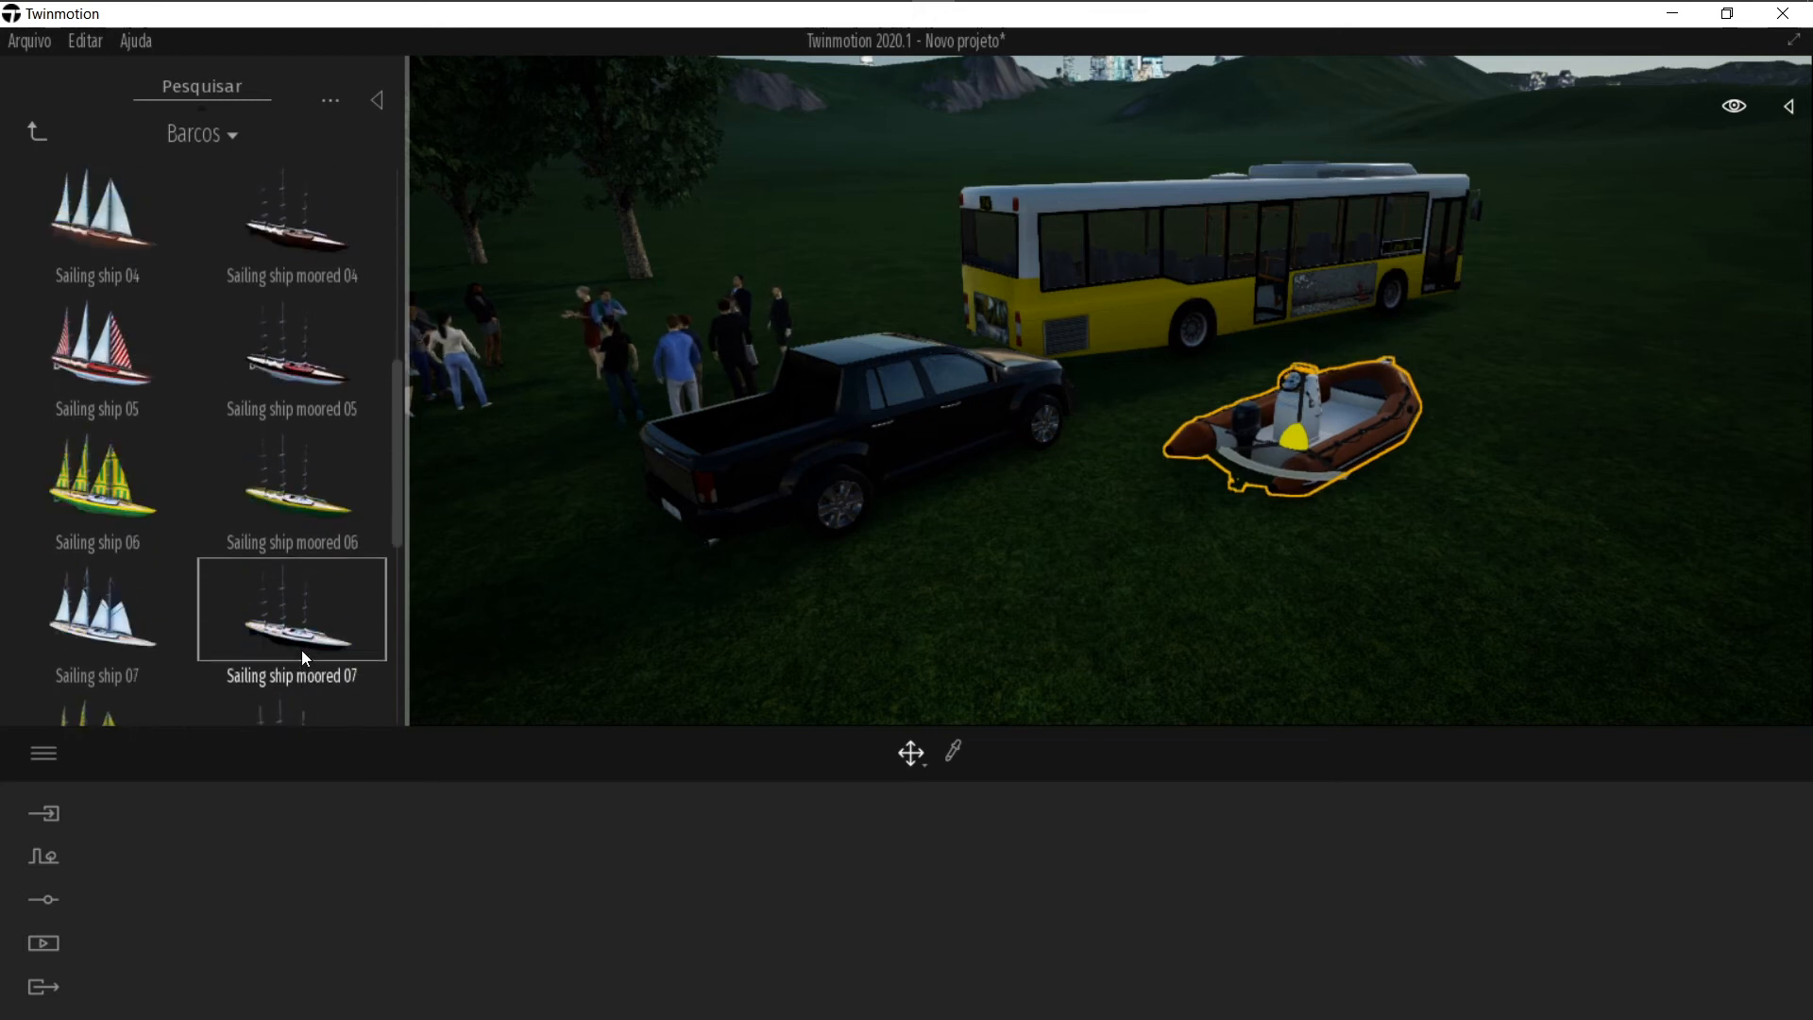
left_click(307, 609)
right_click_drag(1264, 489, 1419, 473)
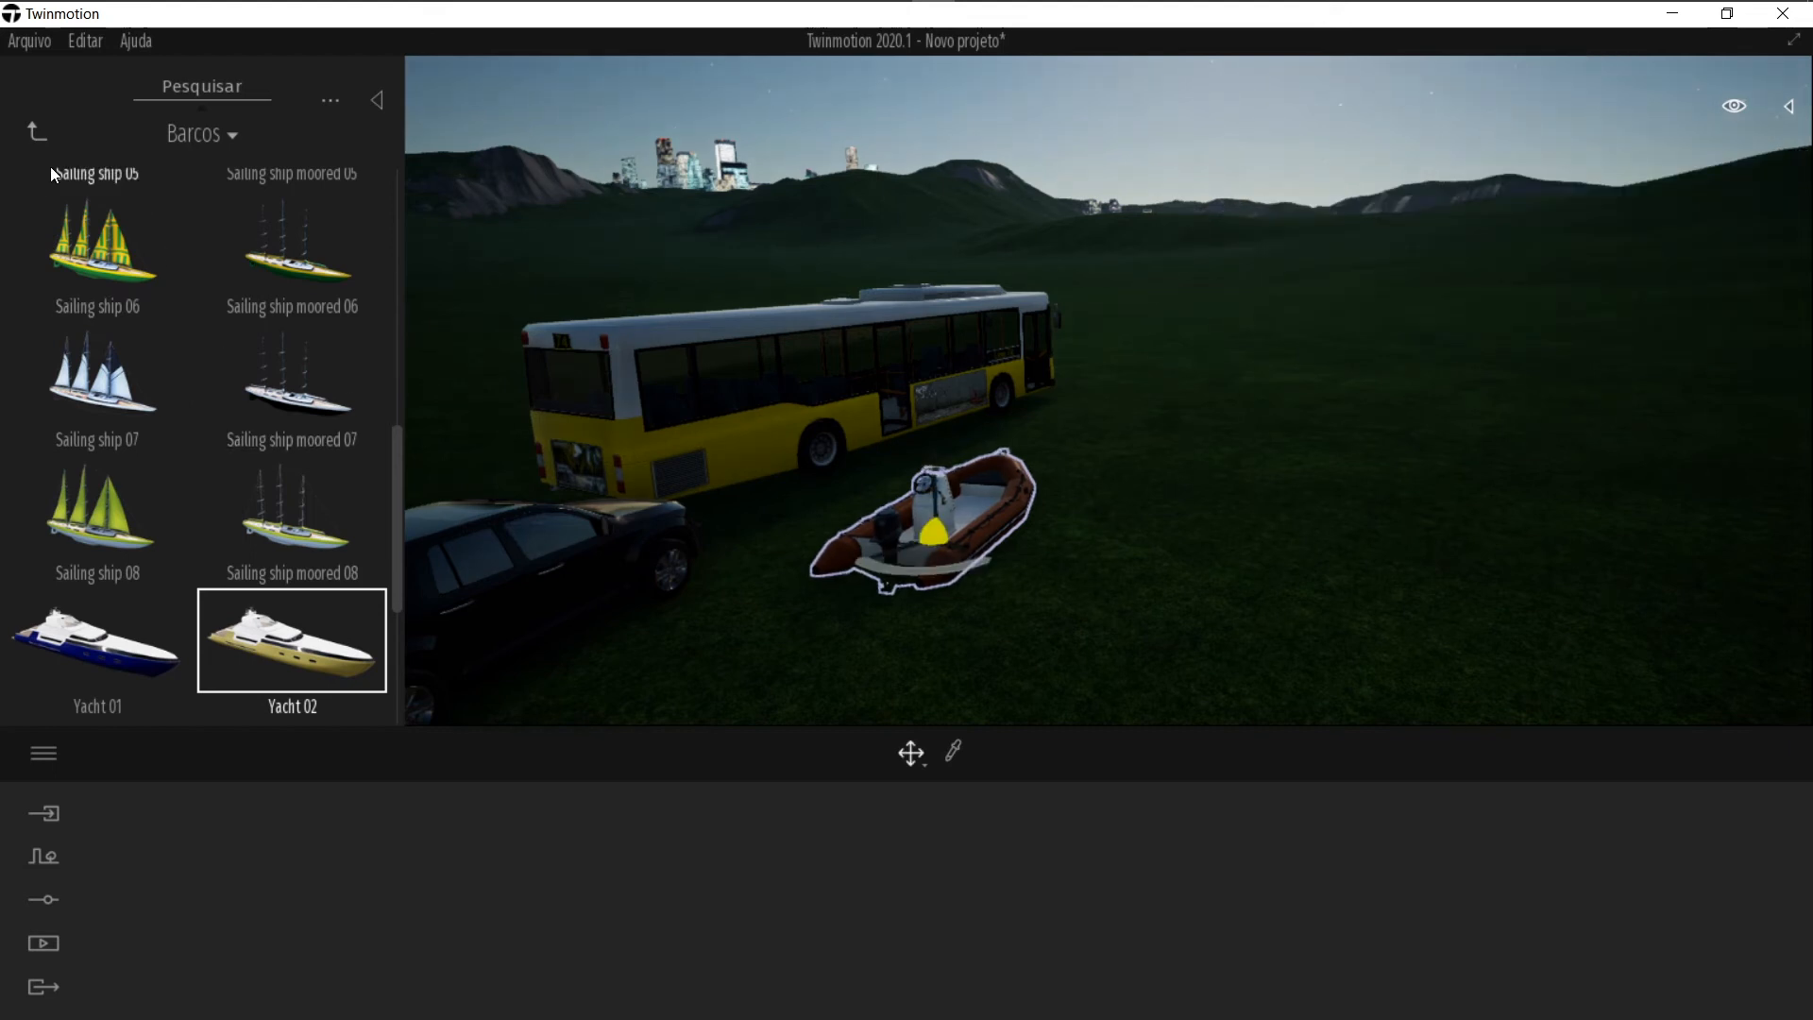
Step: Place a Hot Air Balloon 01 from the Aeronave library above the grass beyond the bus
left_click(36, 132)
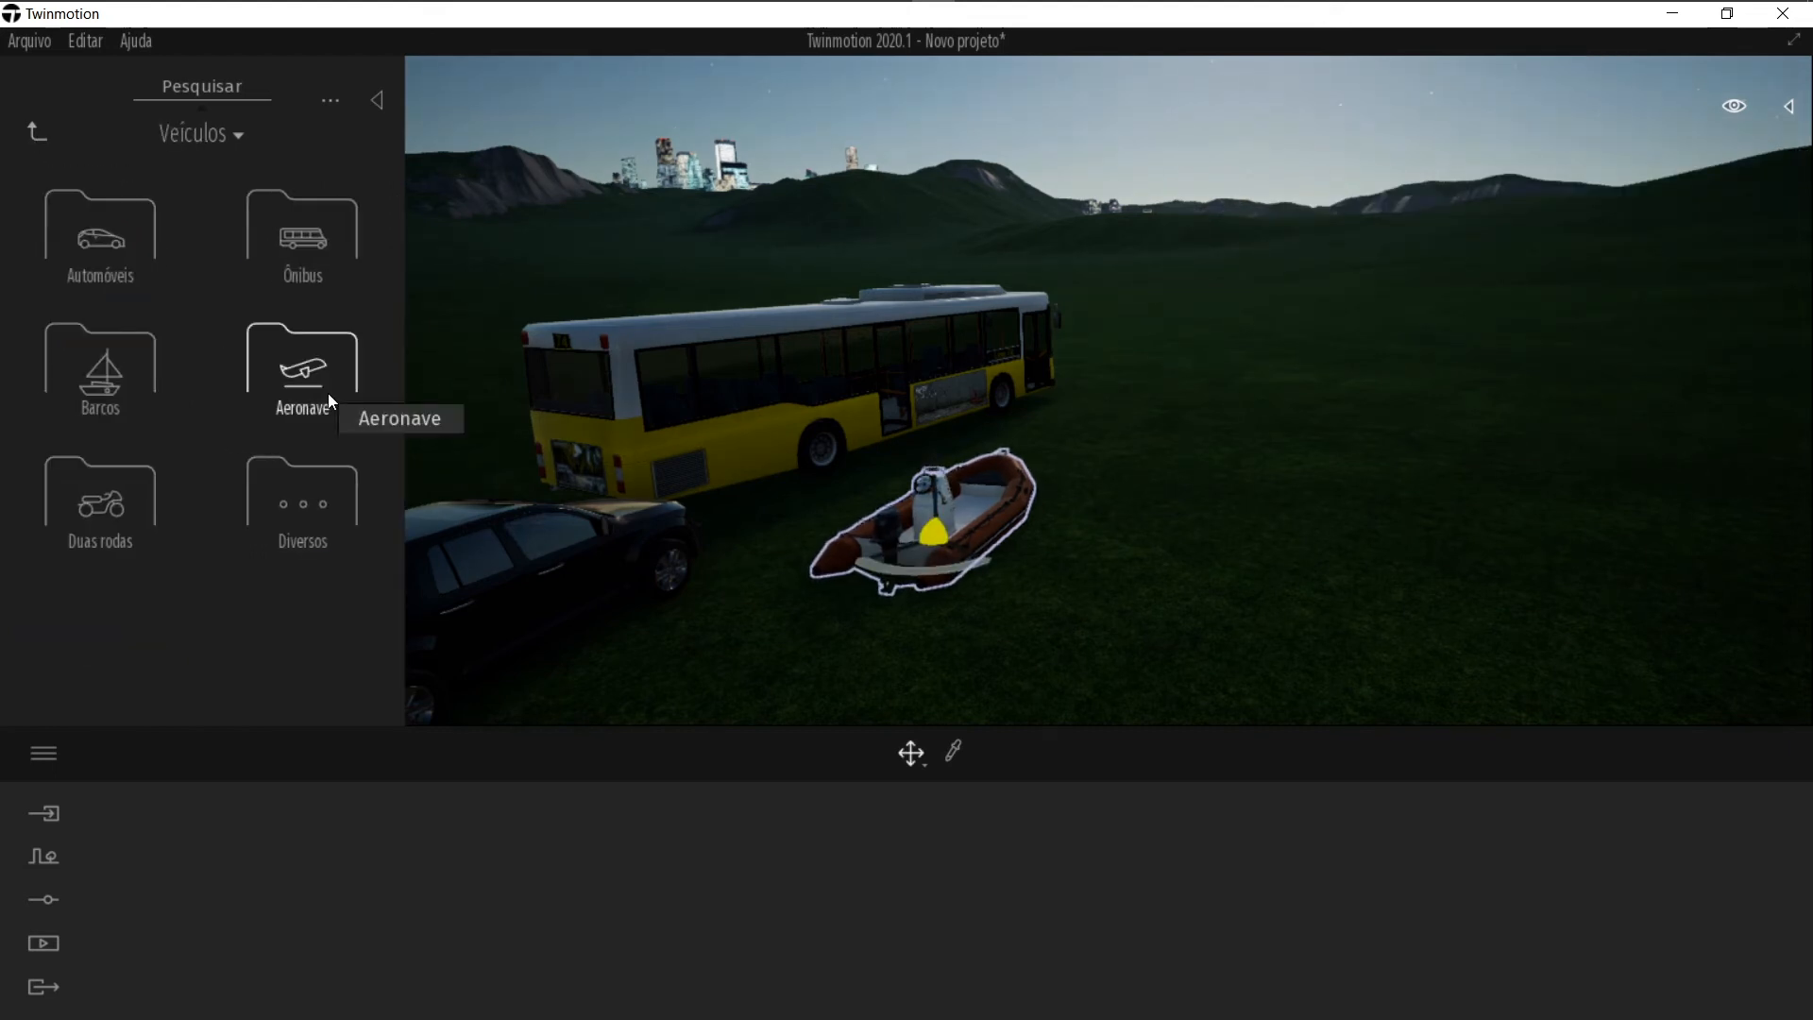
left_click(1092, 601)
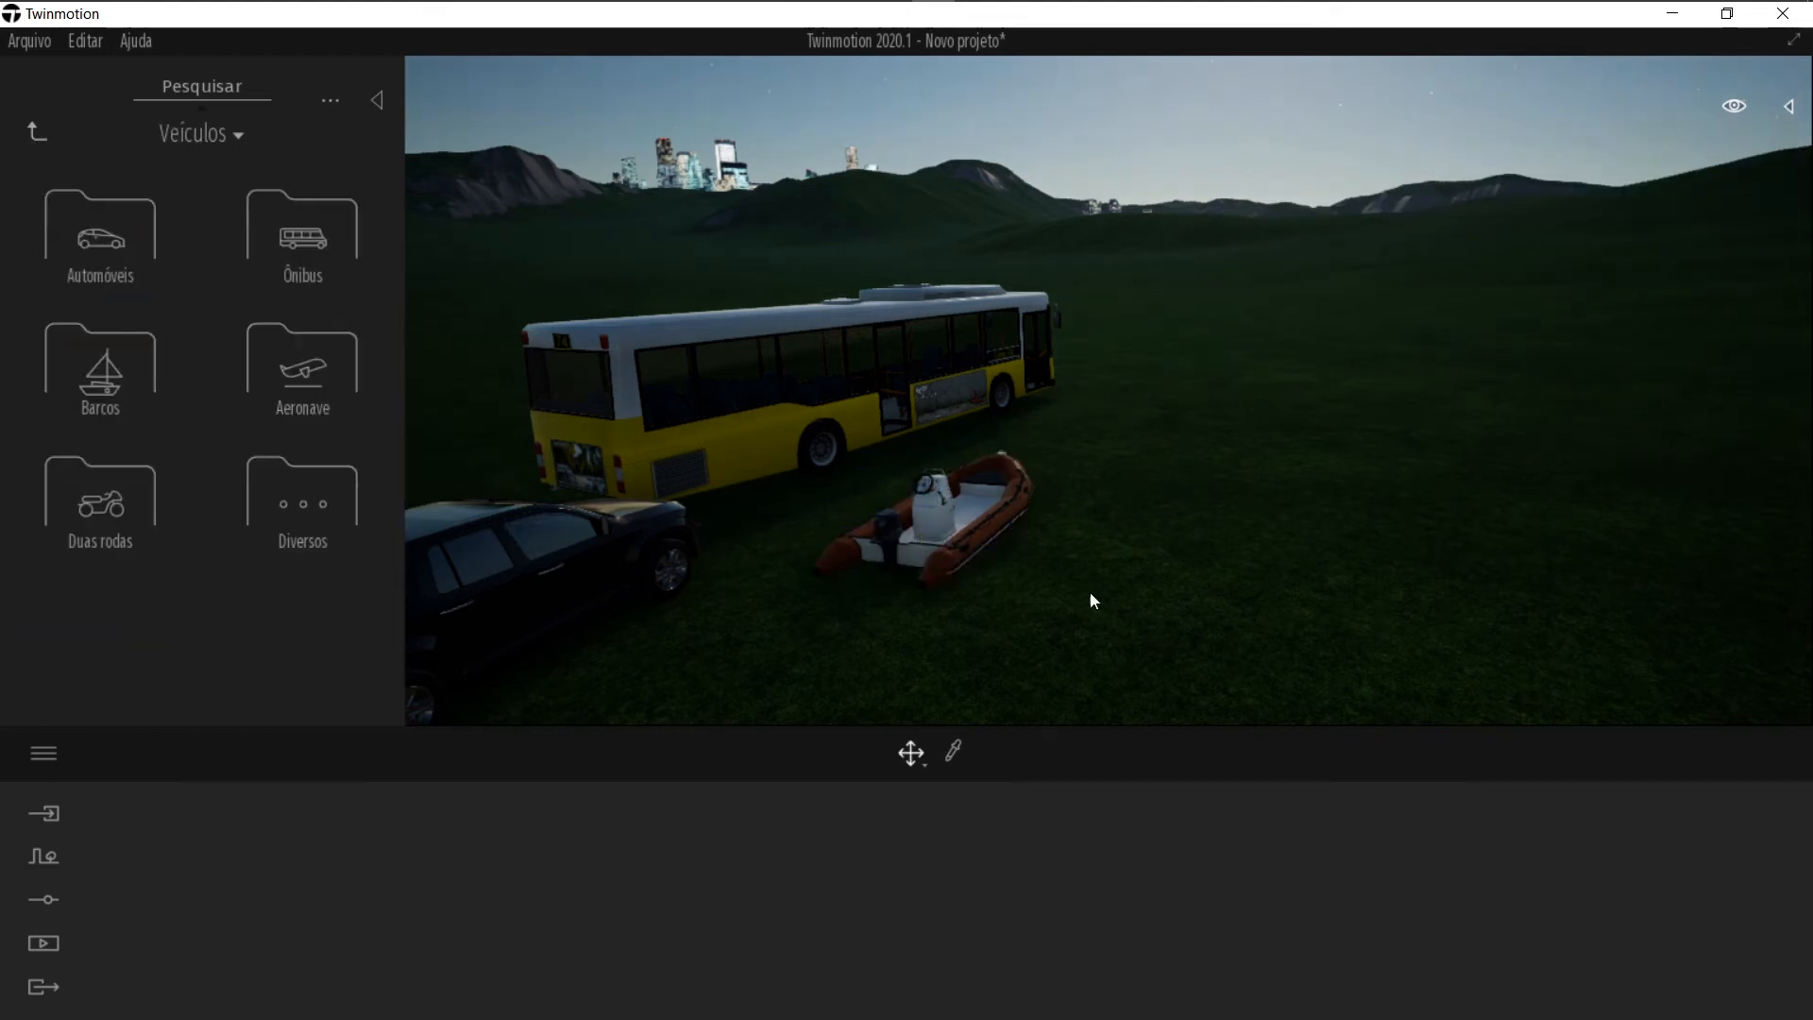
left_click(289, 337)
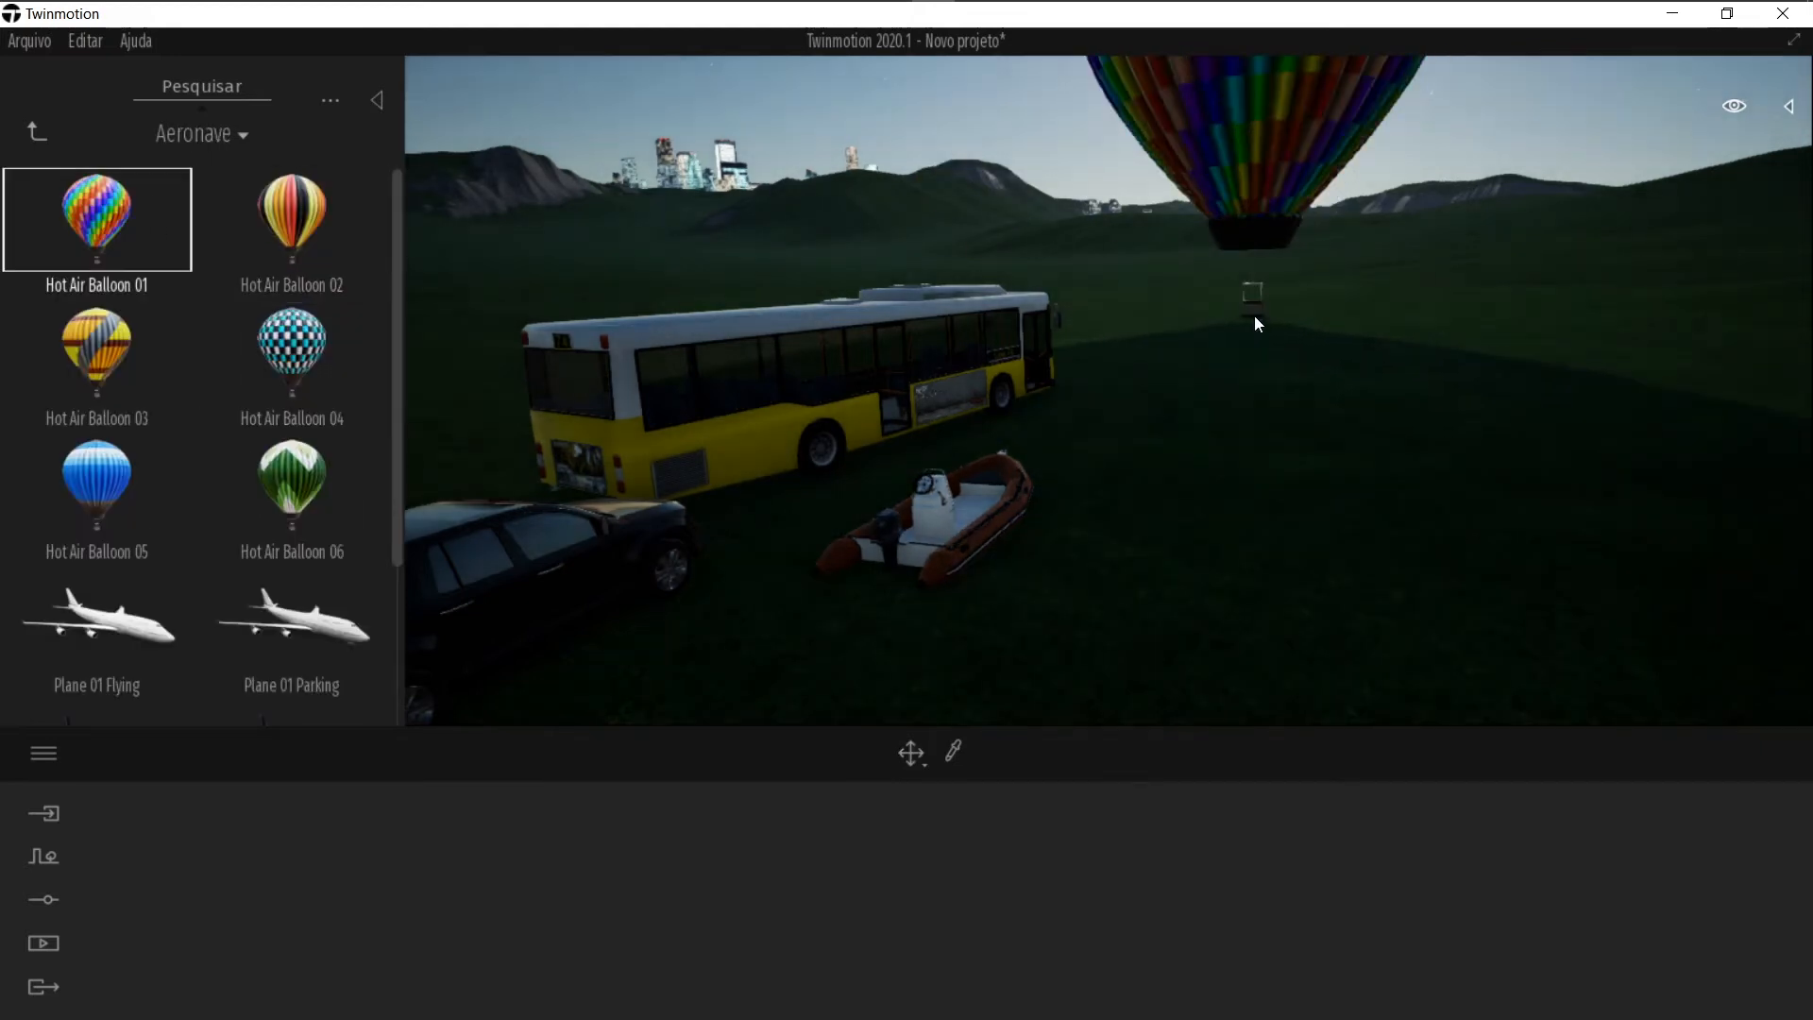
left_click(1241, 303)
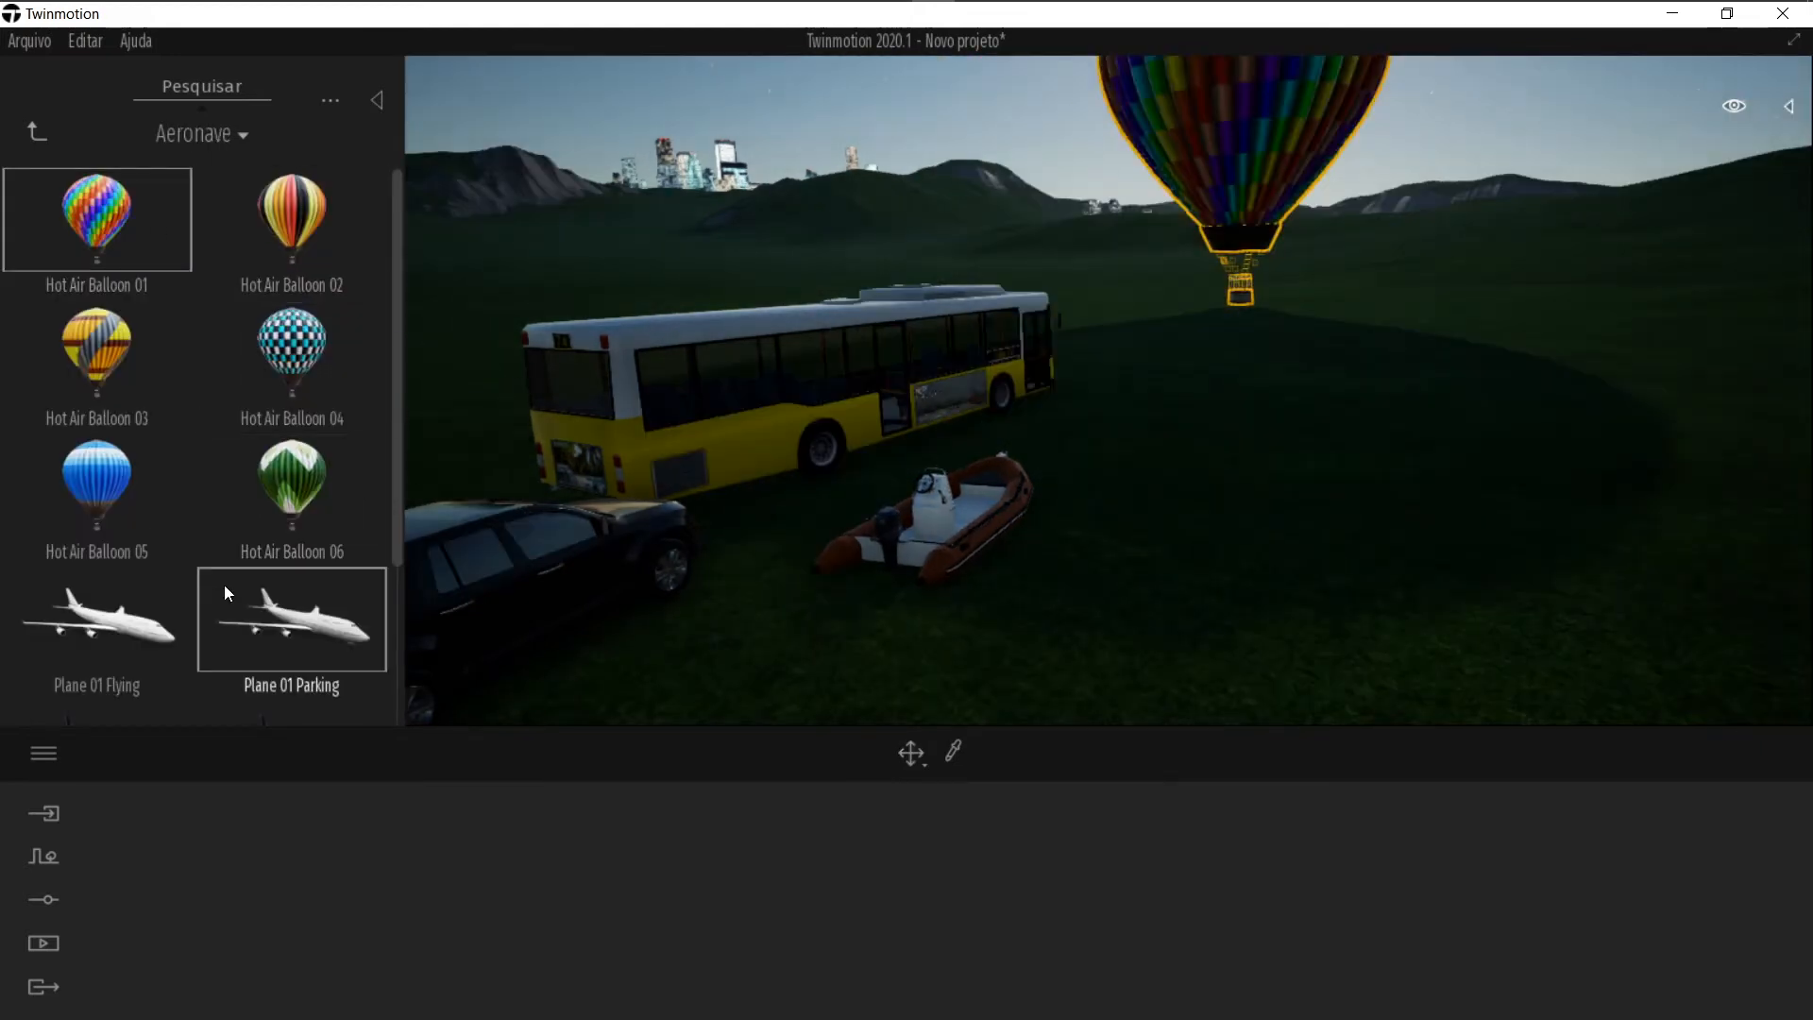
Step: Place a Plane 01 Flying next to the hot air balloon
left_click(128, 613)
left_click(1485, 291)
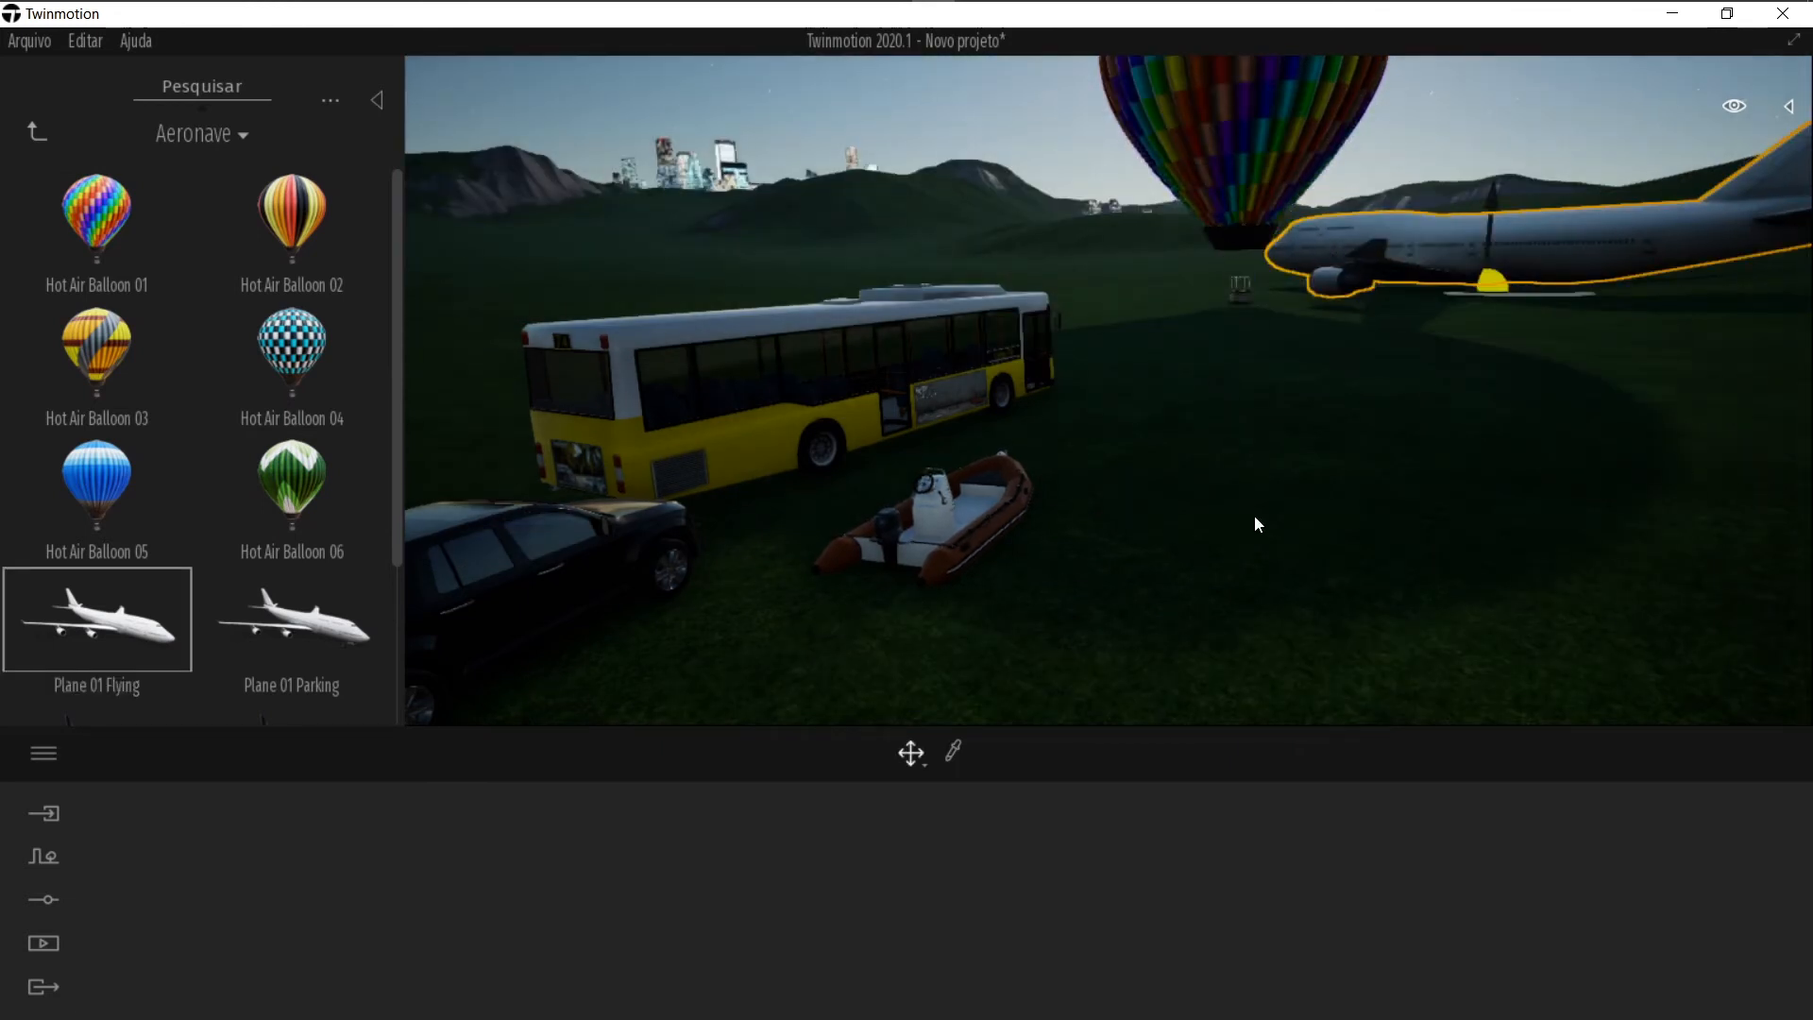
right_click_drag(1080, 252, 793, 322)
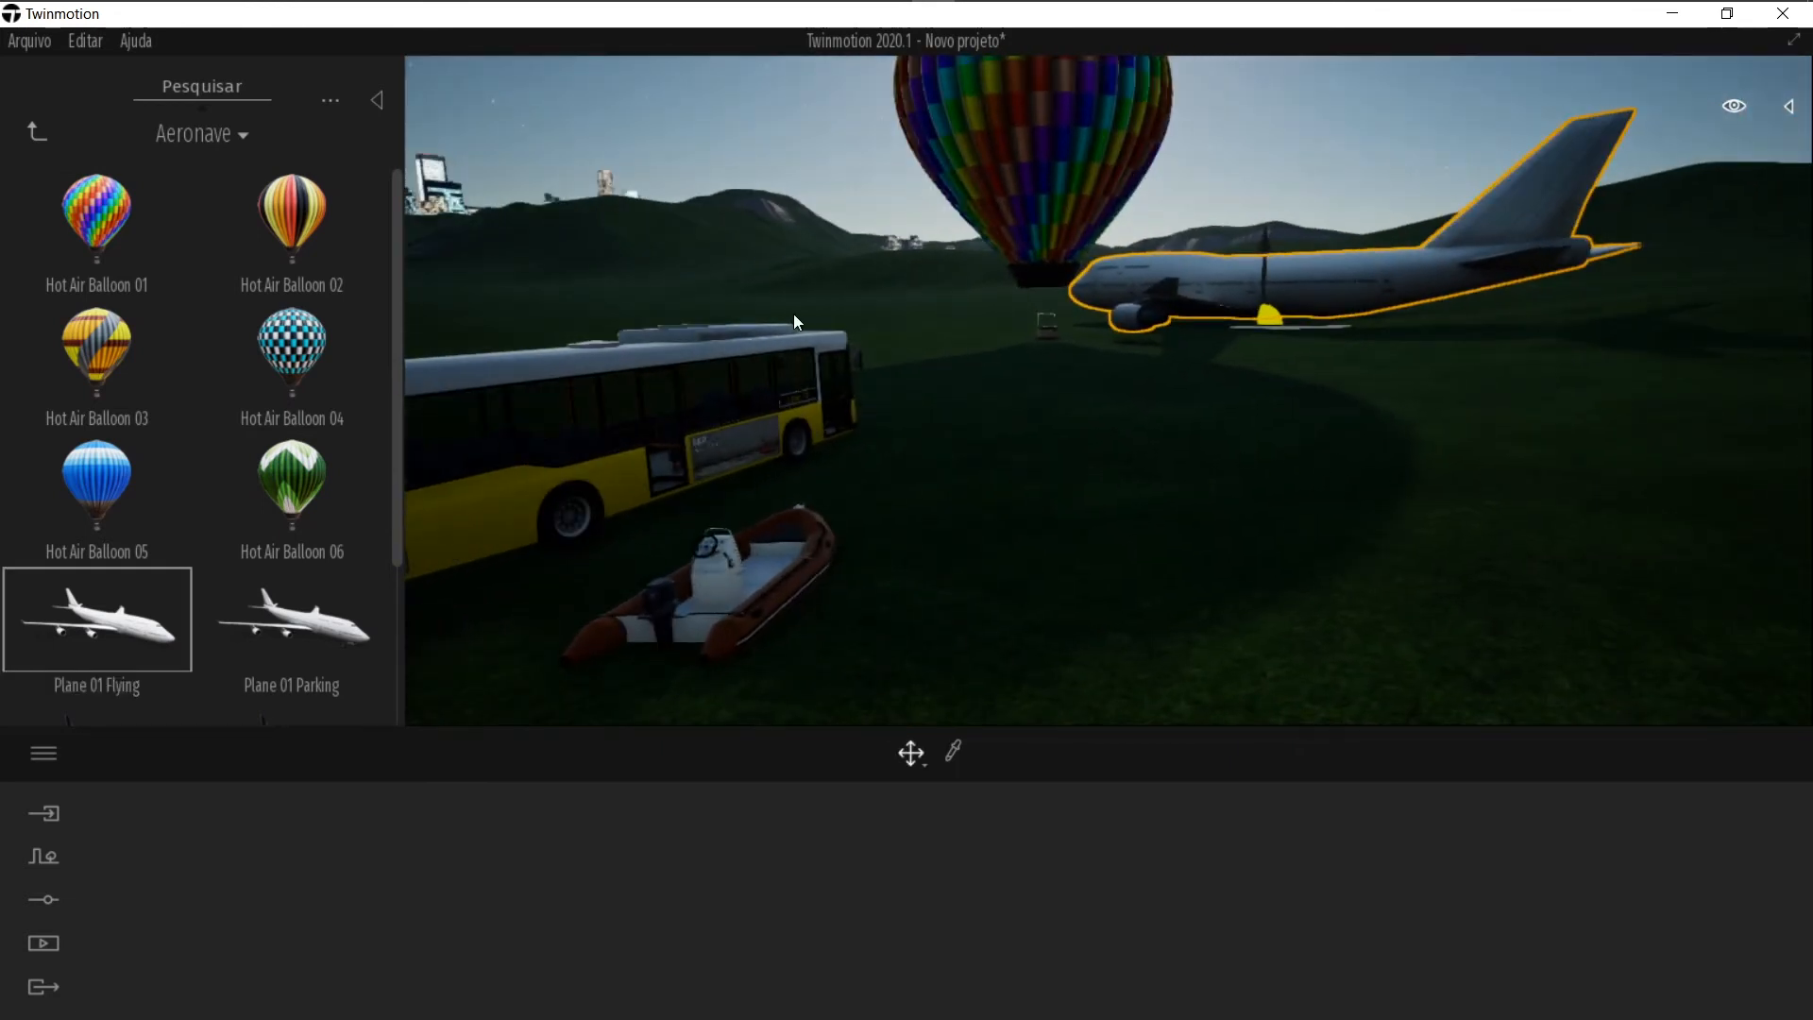
left_click(1245, 211)
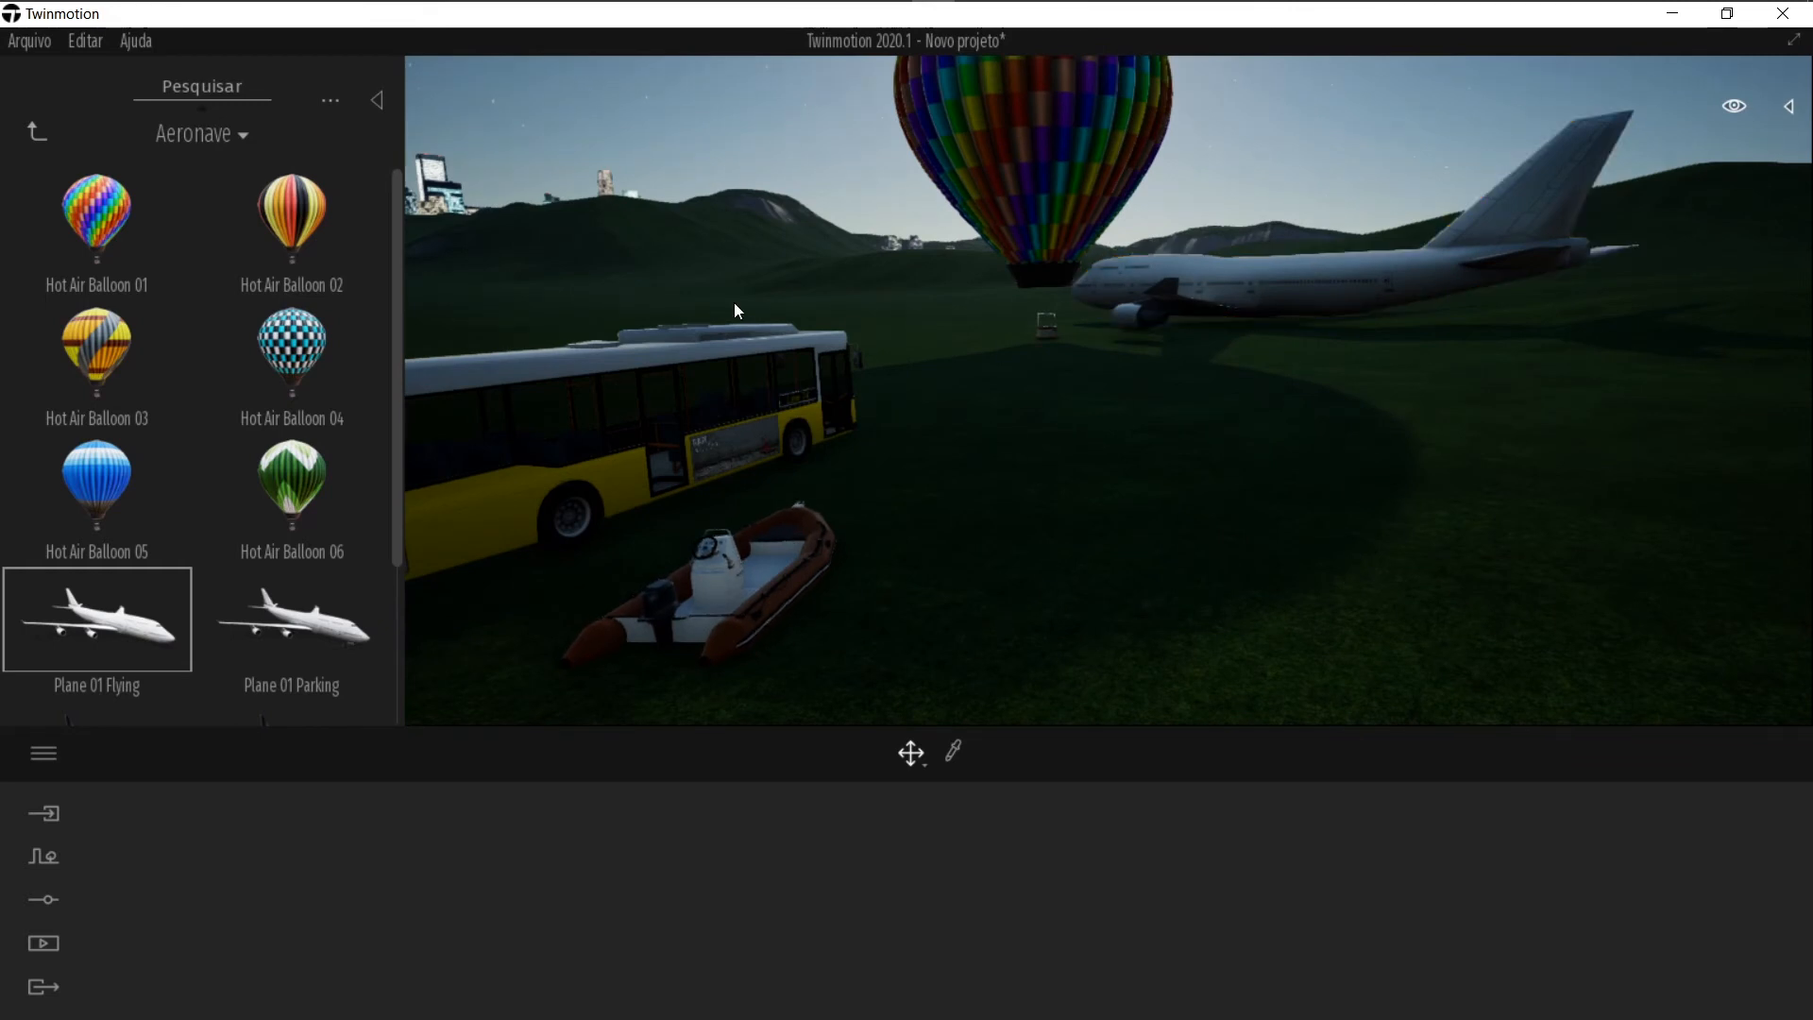
right_click_drag(1468, 592, 772, 484)
Step: Place a Mountain Bike Man 02 from the Duas rodas library beside the inflatable boat
left_click(37, 130)
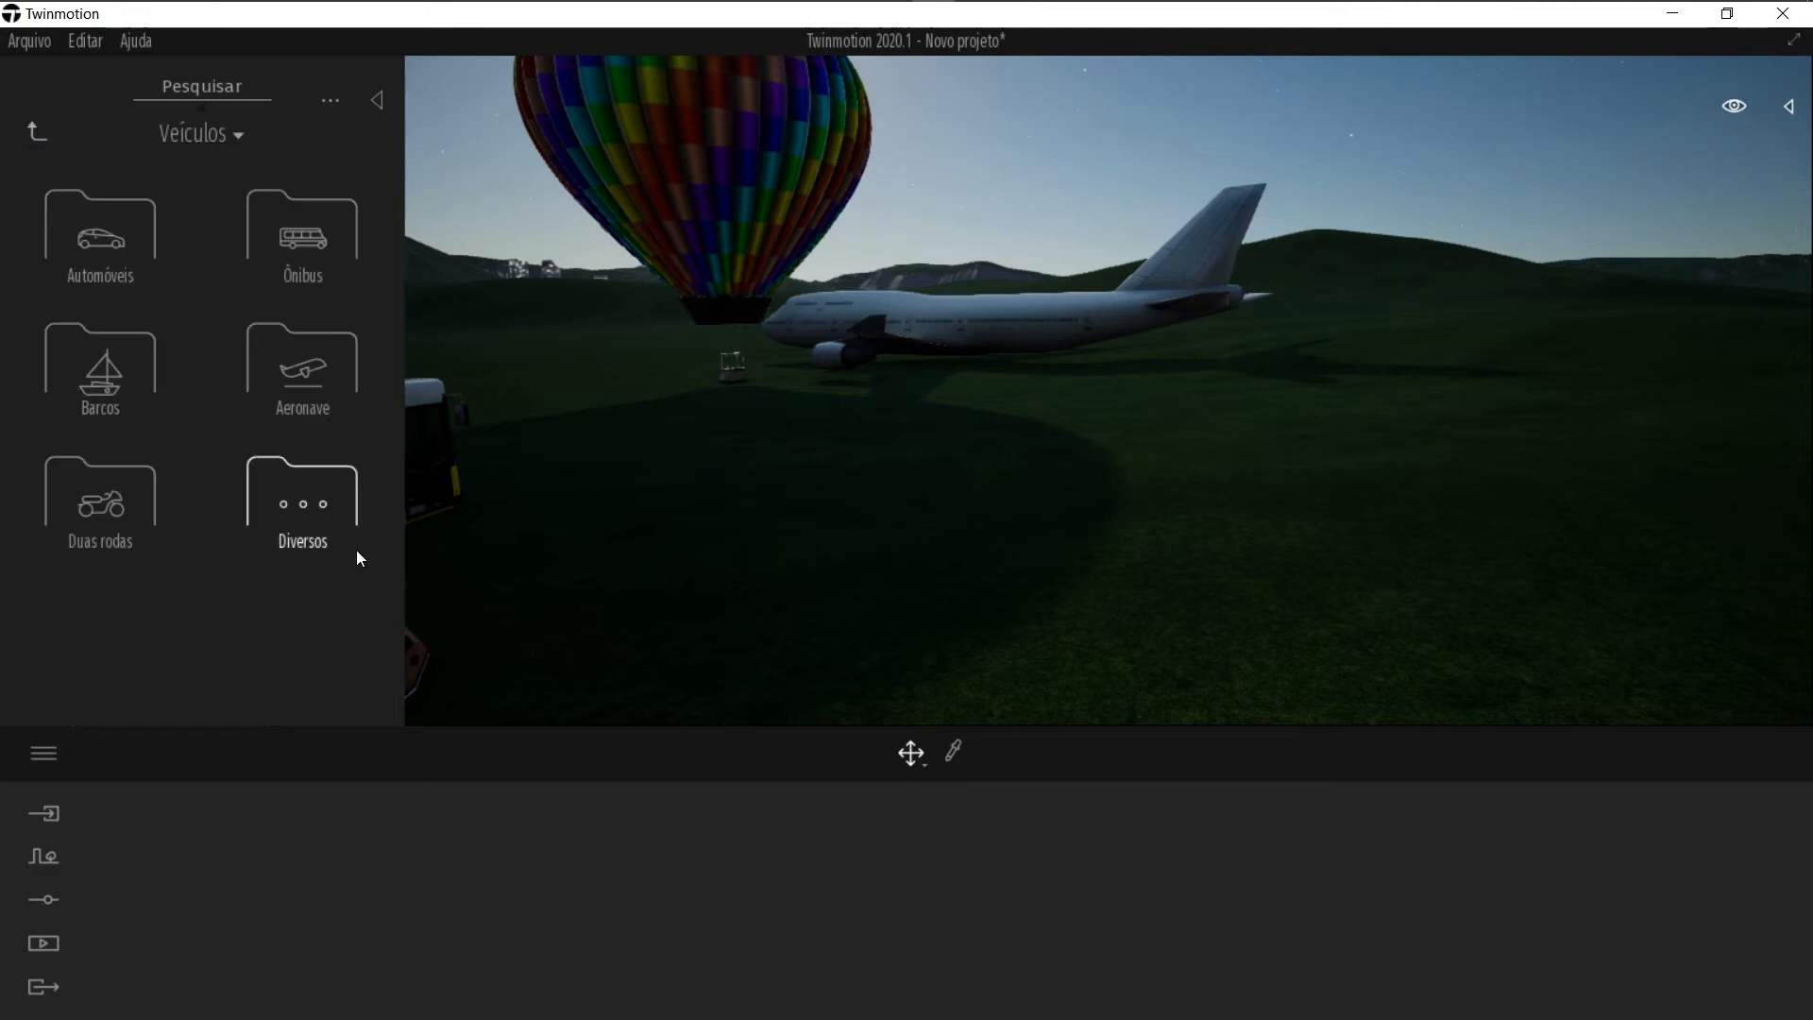
left_click(58, 503)
right_click_drag(1025, 412, 986, 328)
left_click_drag(255, 470, 924, 519)
key("f")
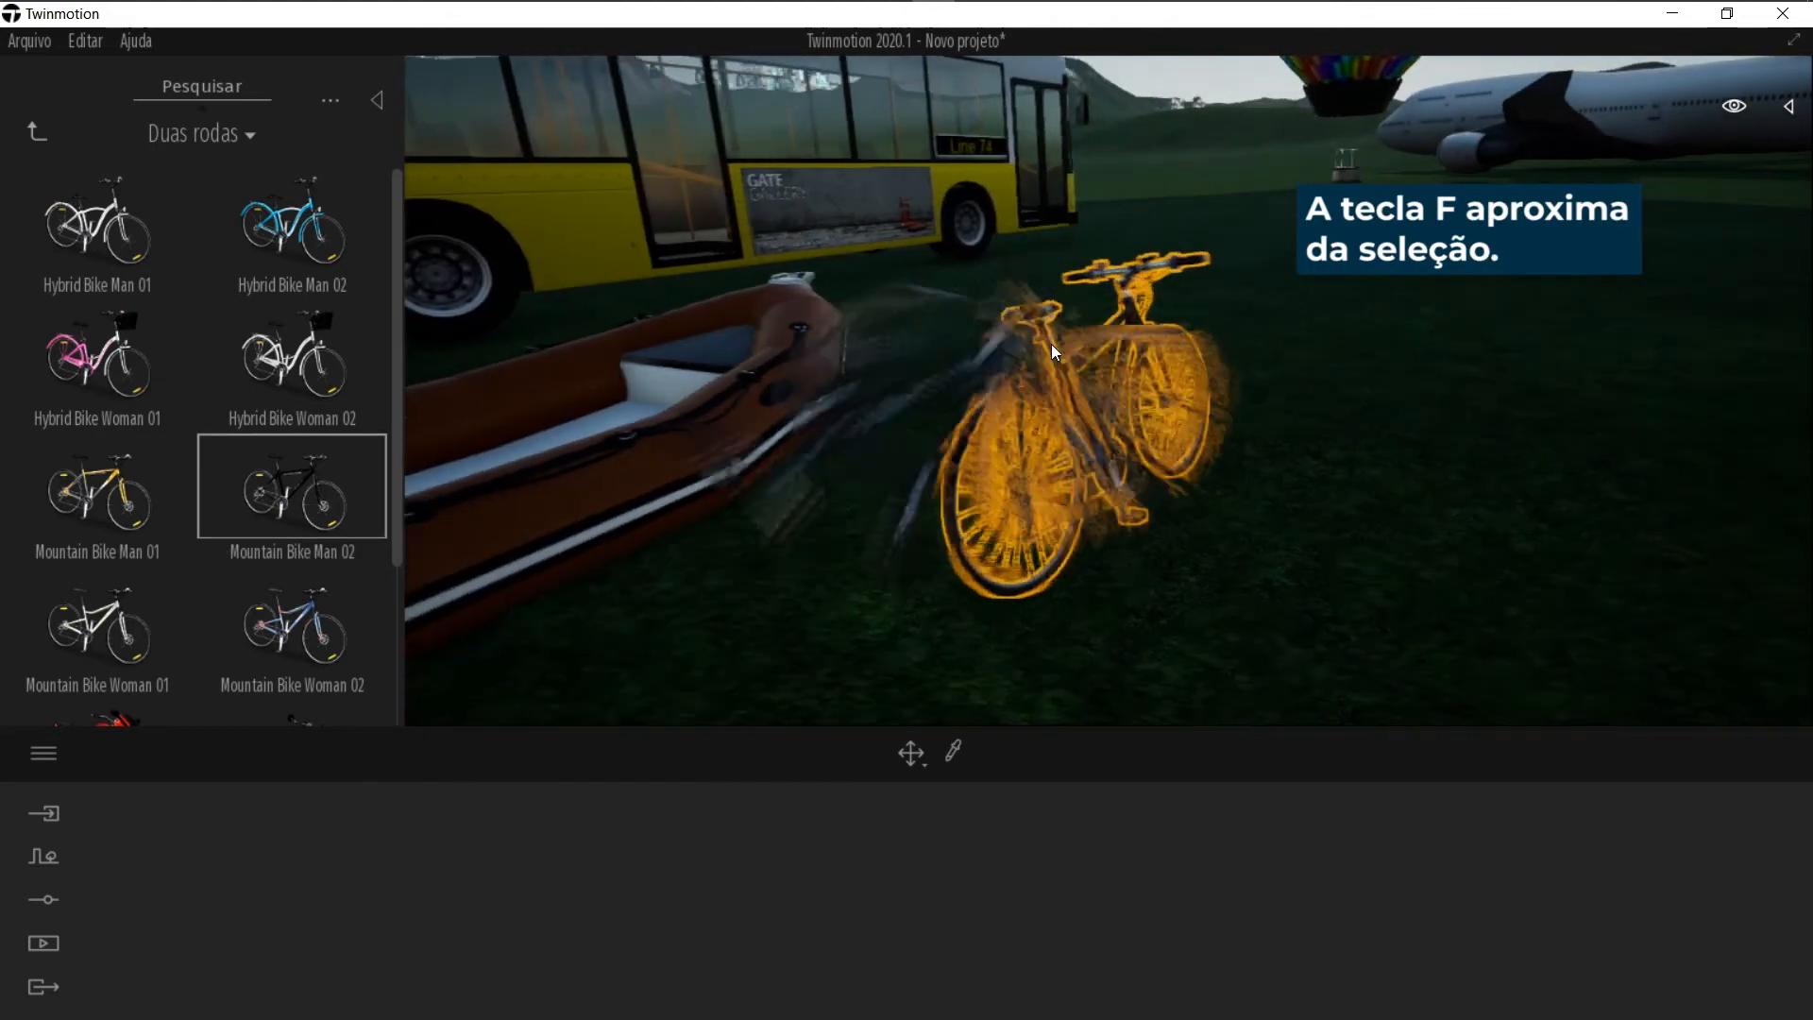
Step: Place a Motorbike 01 on the grass next to the bicycle
scroll(58, 513, "down", 2)
scroll(58, 513, "down", 1)
left_click_drag(59, 513, 1276, 444)
key("f")
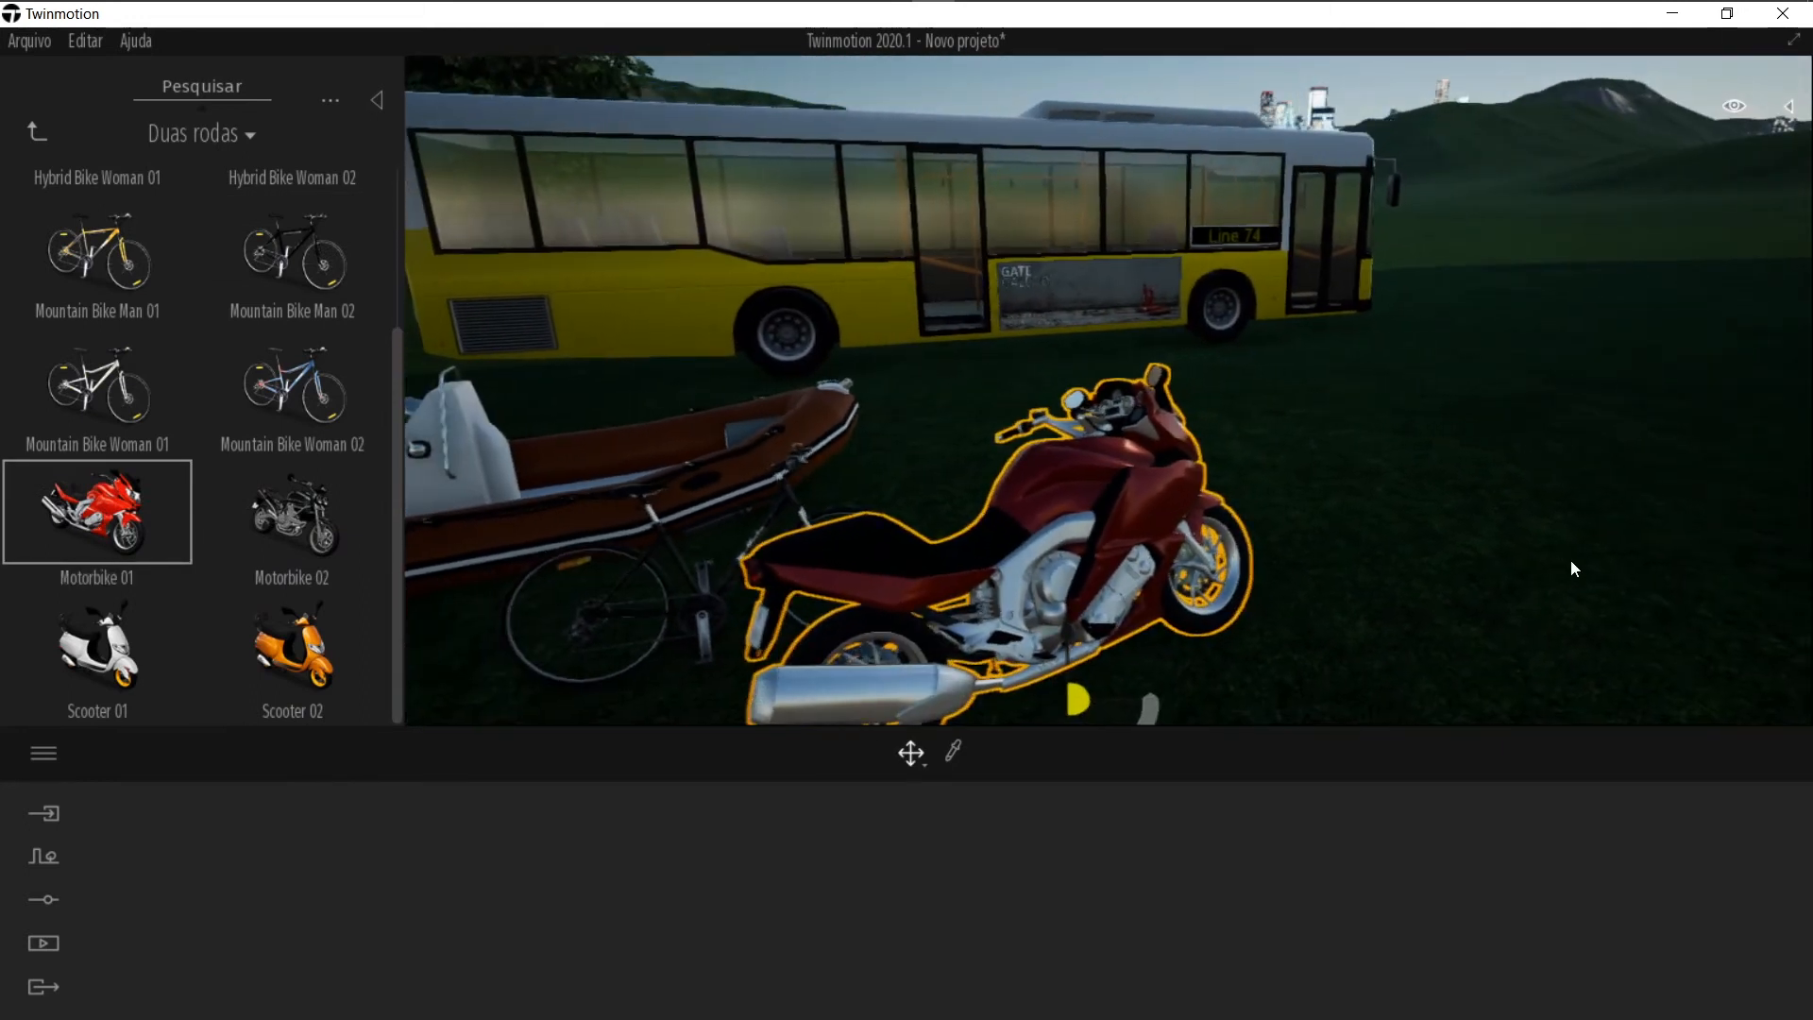
right_click_drag(1135, 437, 1010, 433)
key("Escape")
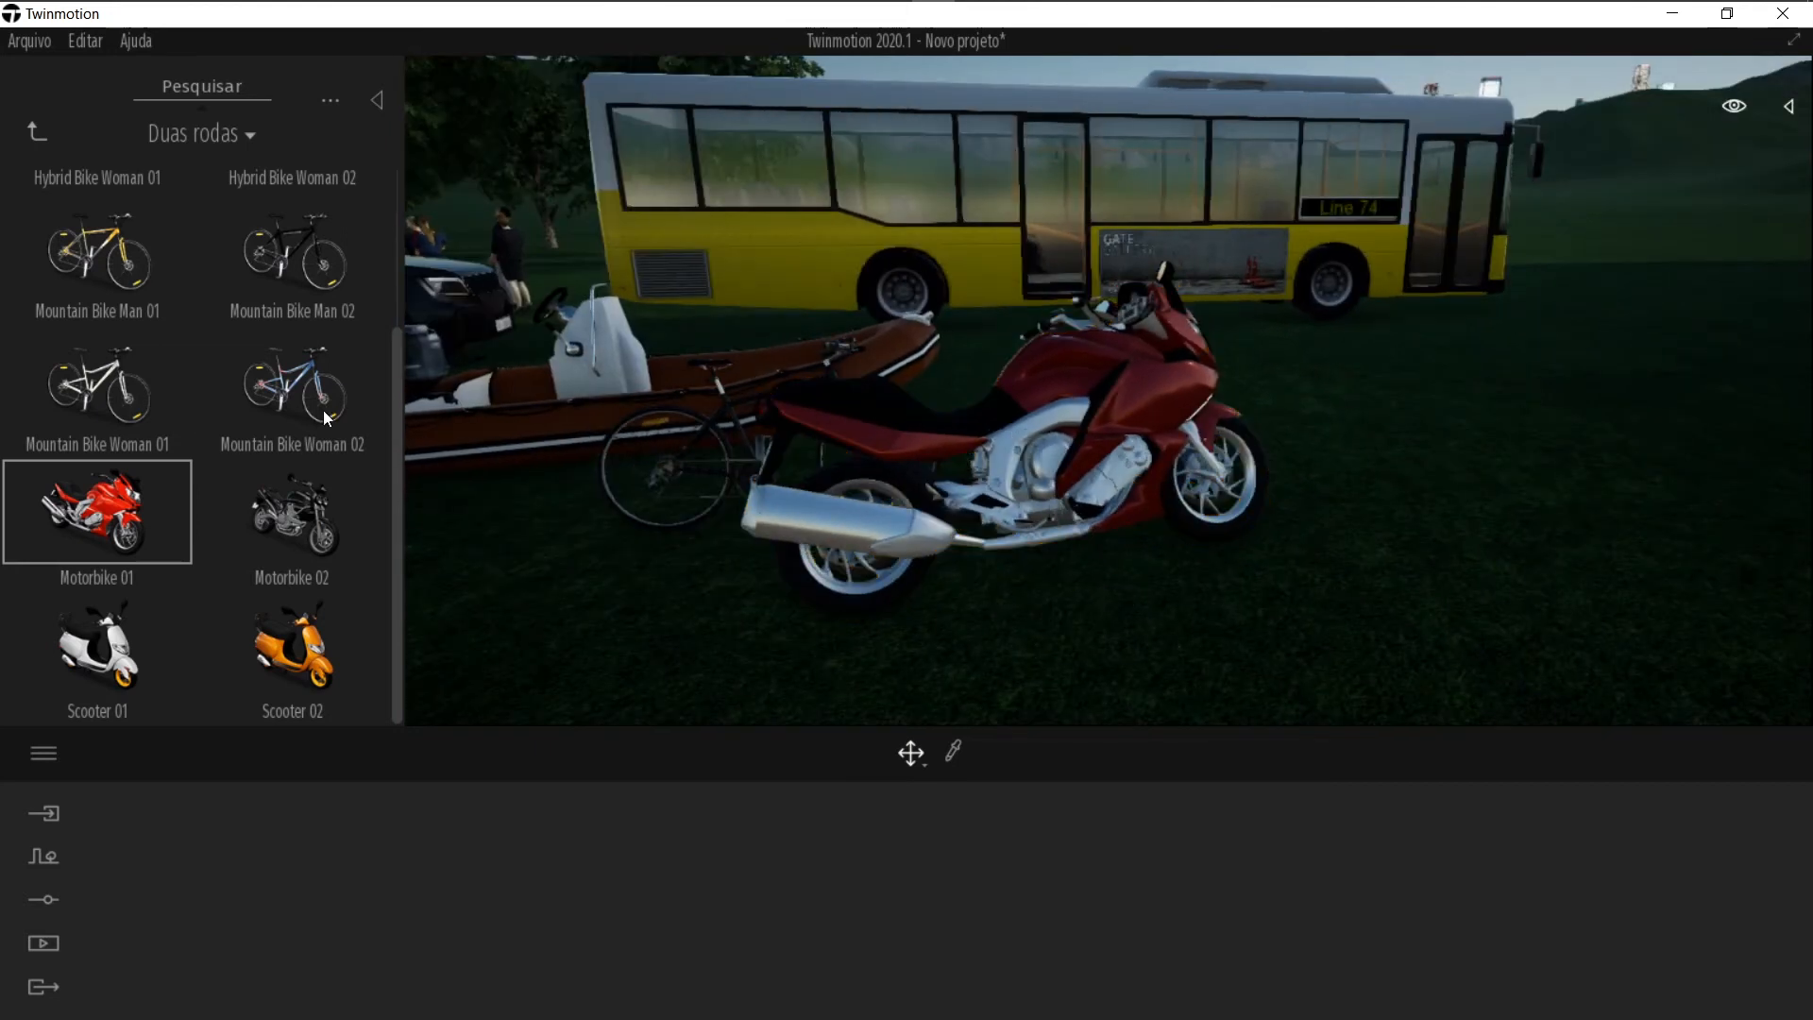
Step: Place an Animated bulldozer from the Diversos library beside the bus
left_click(43, 138)
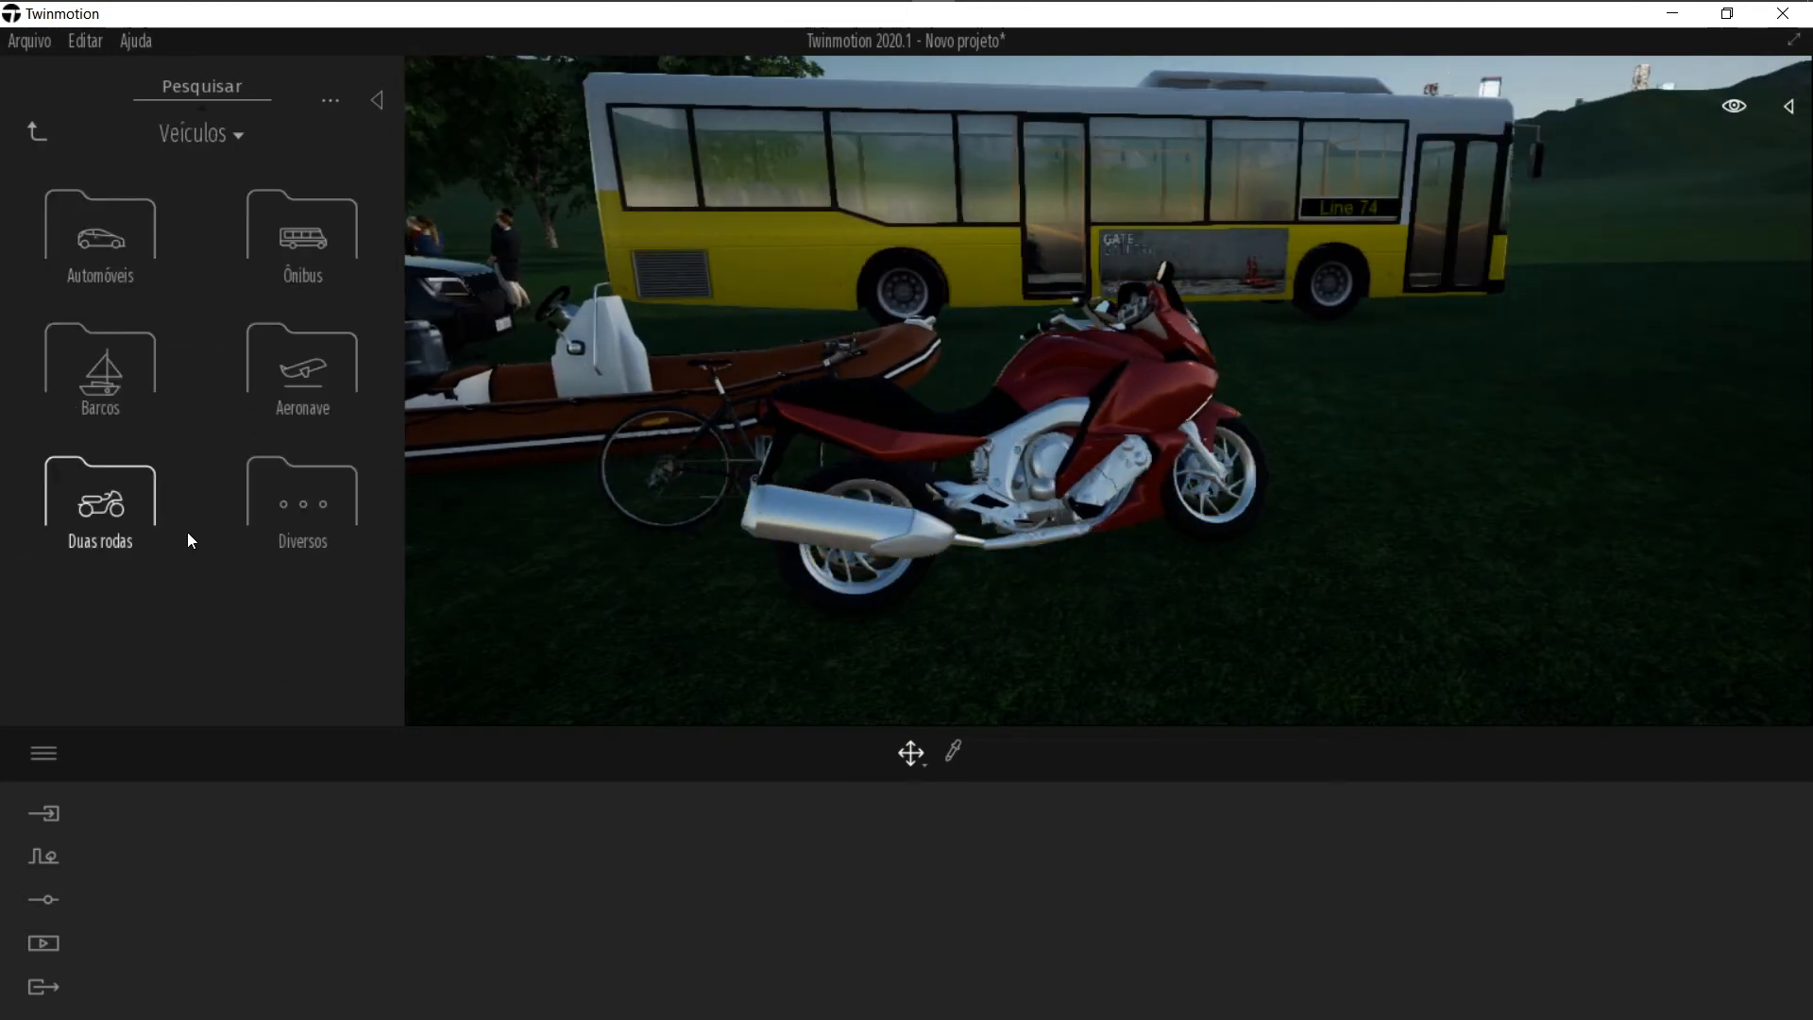
left_click(315, 529)
scroll(203, 493, "down", 5)
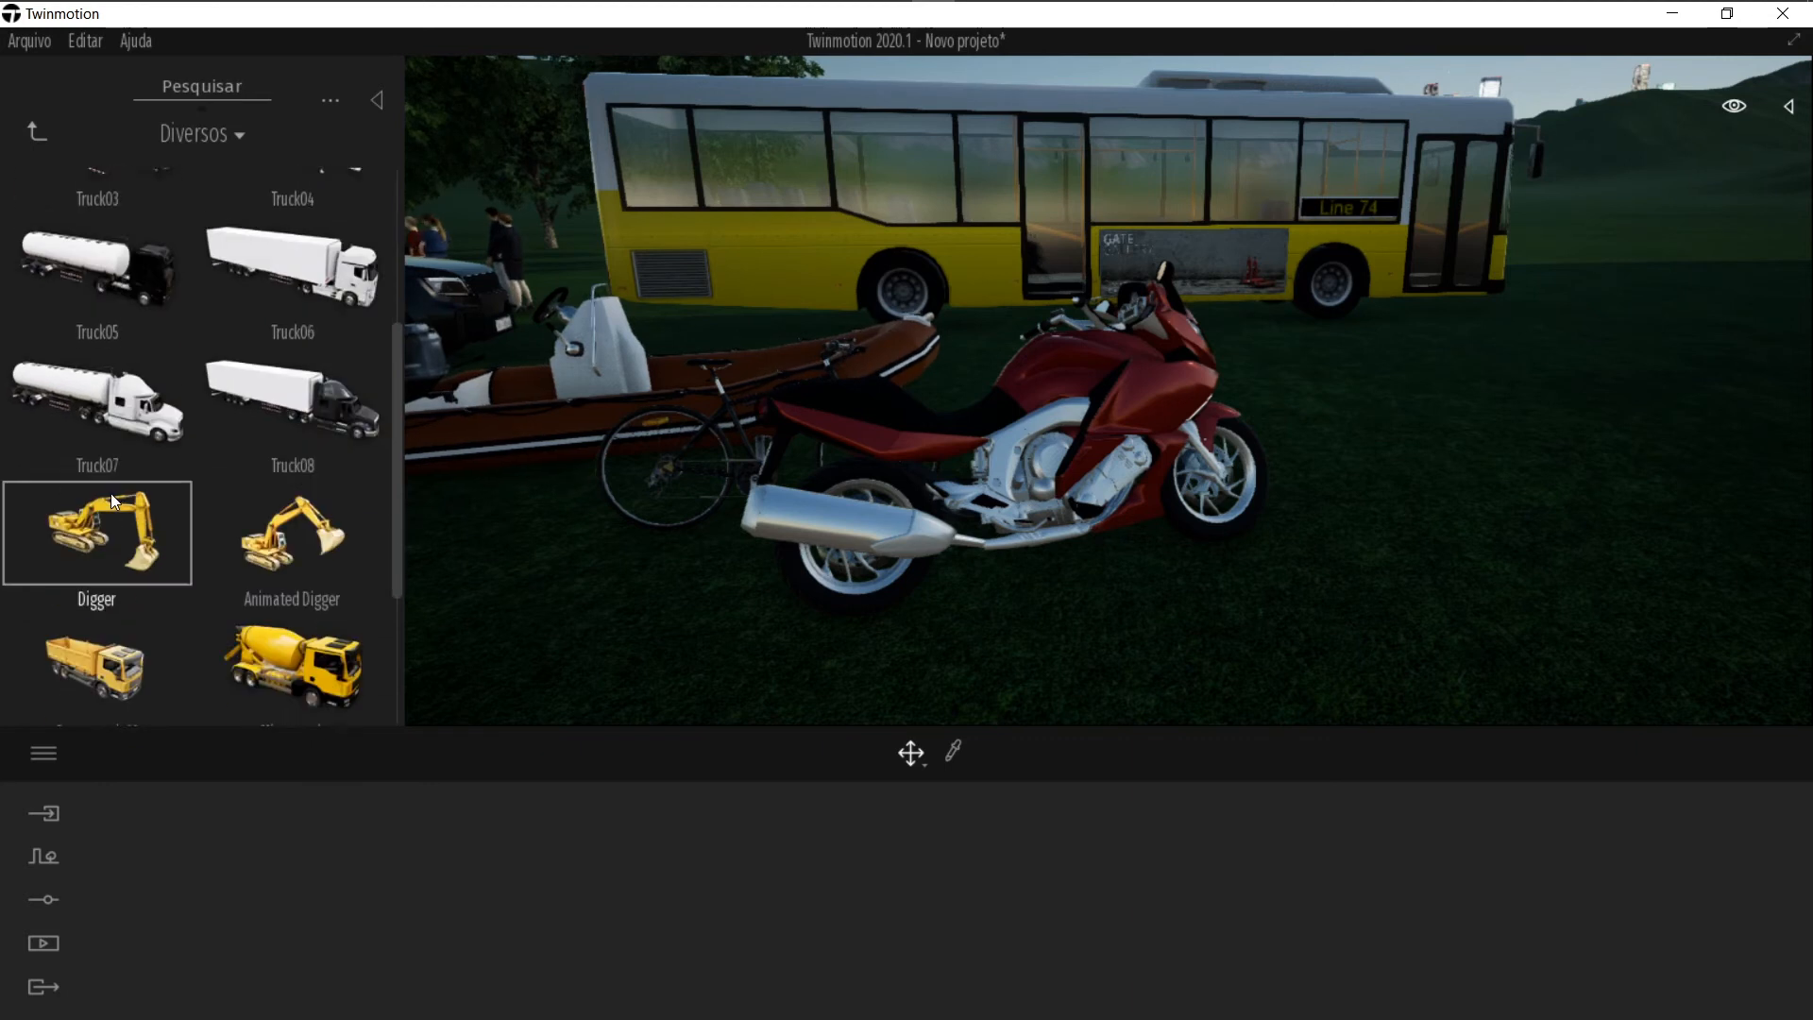
right_click_drag(755, 379, 2, 677)
left_click_drag(247, 612, 1358, 415)
right_click_drag(1308, 507, 1469, 514)
key("s")
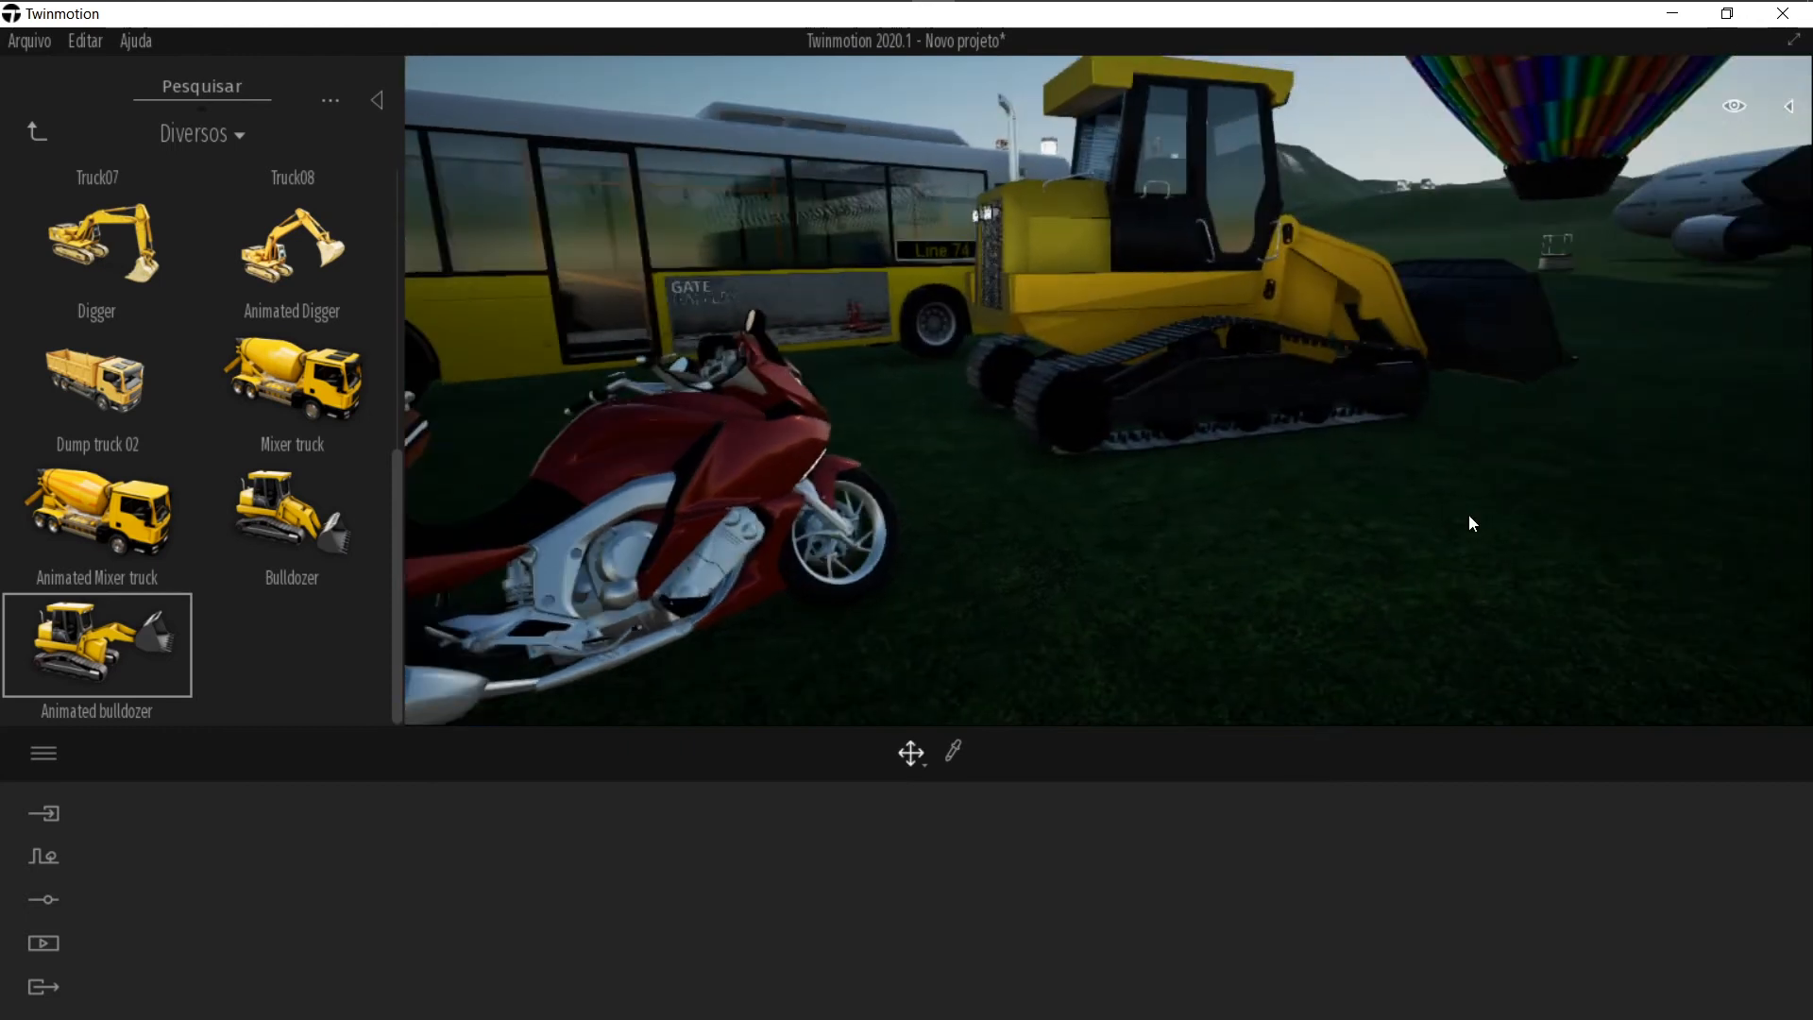
Step: Walk the camera around the animated bulldozer to view it in the scene
key("d")
key("e")
key("w")
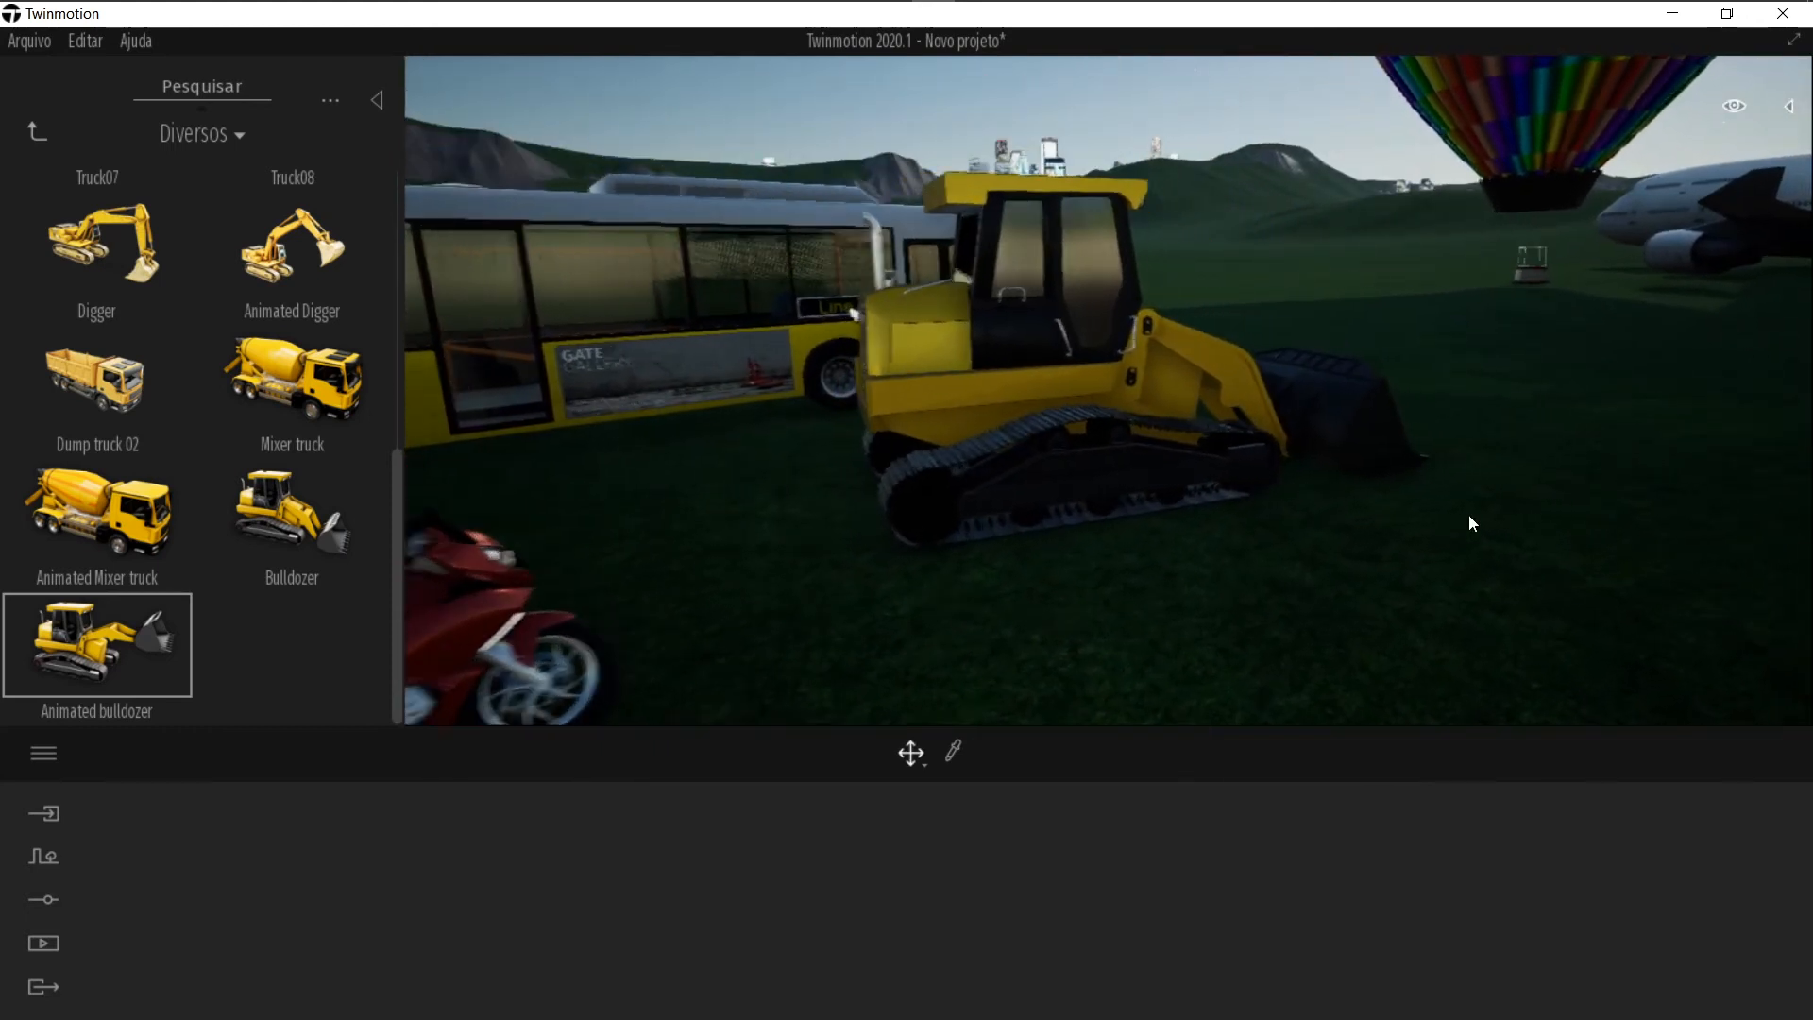
key("d")
key("q")
key("e")
key("s")
key("e")
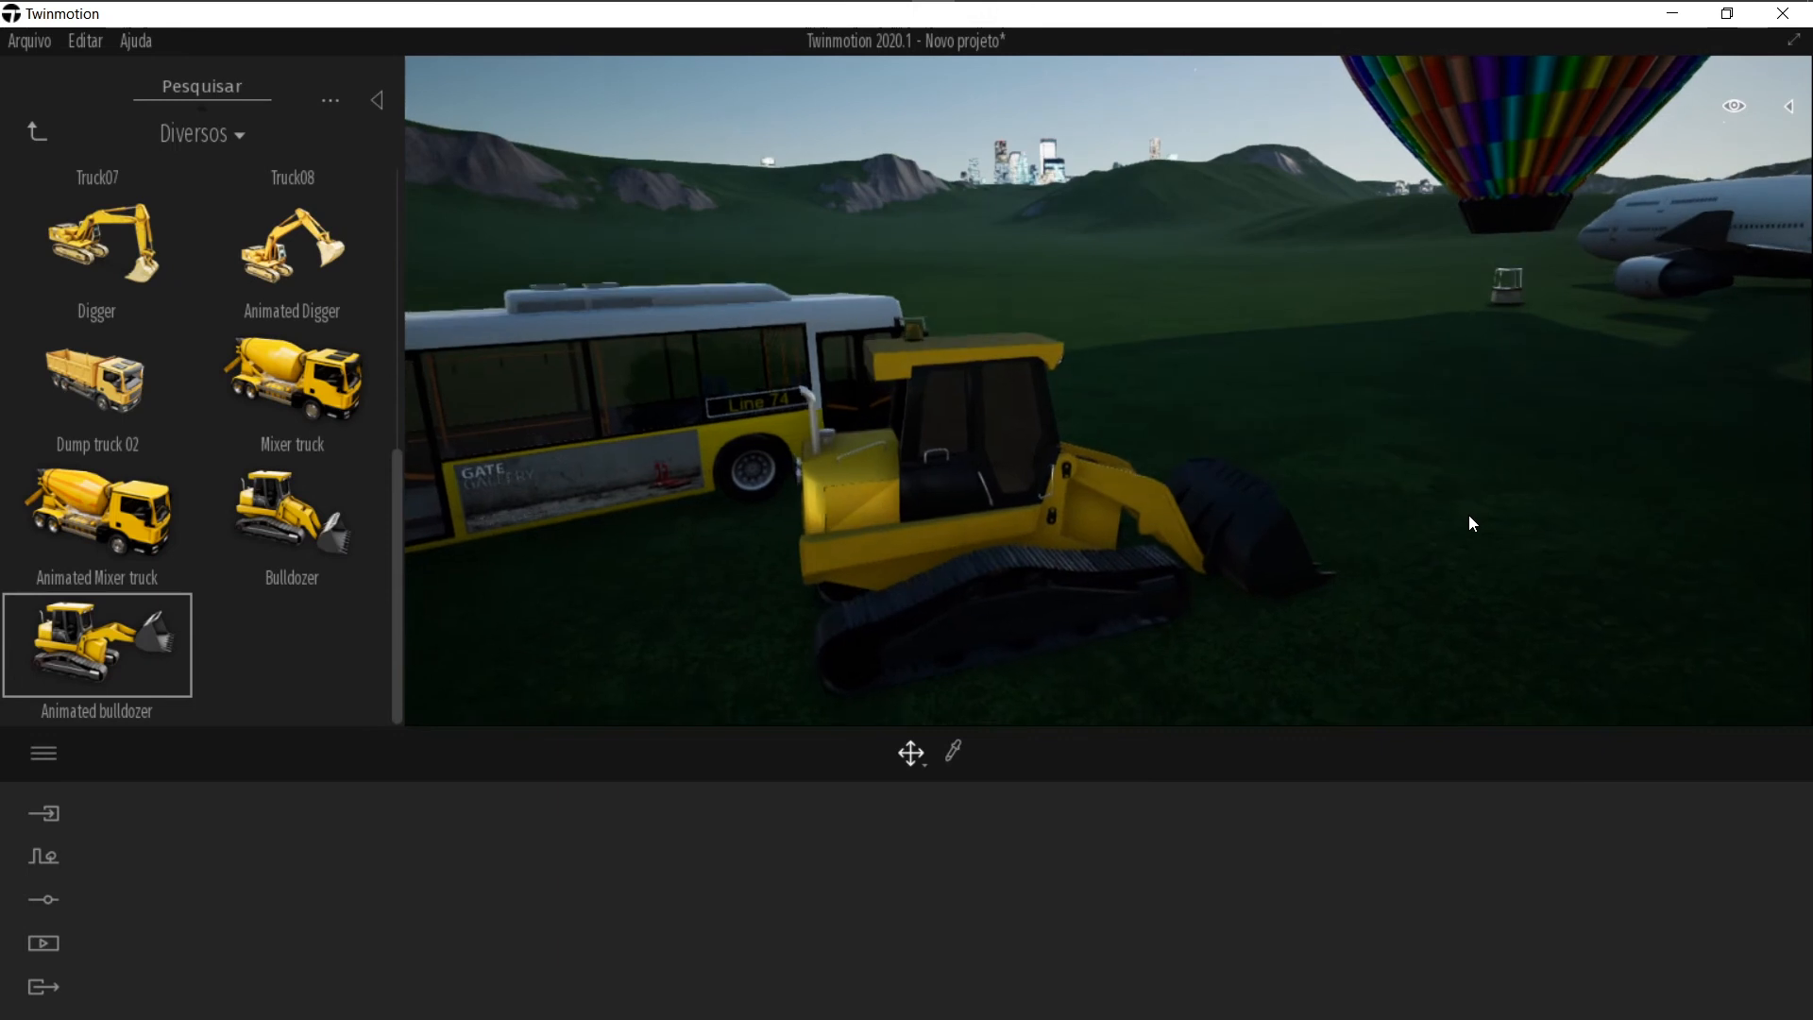
middle_click_drag(1339, 500, 1422, 504)
right_click_drag(1422, 503, 1496, 512)
Step: Browse the truck presets in the Diversos vehicle library
left_click(35, 133)
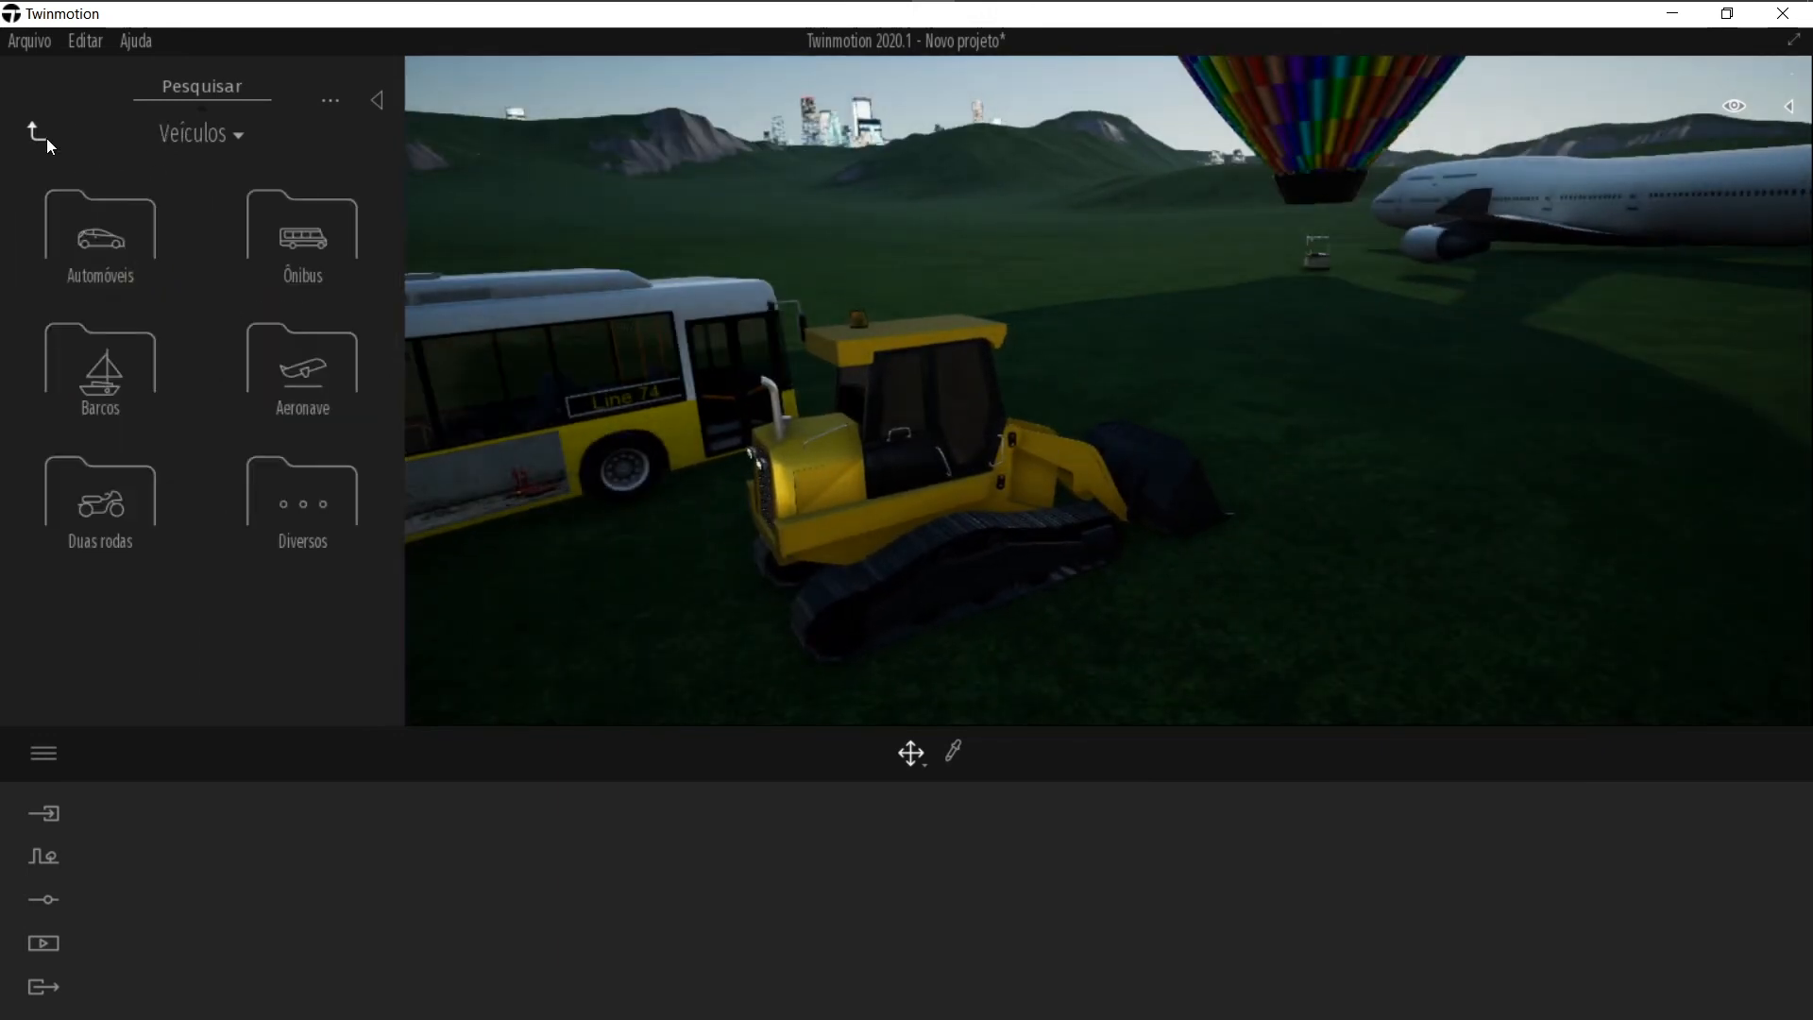
left_click(298, 530)
scroll(144, 529, "down", 2)
scroll(144, 527, "up", 2)
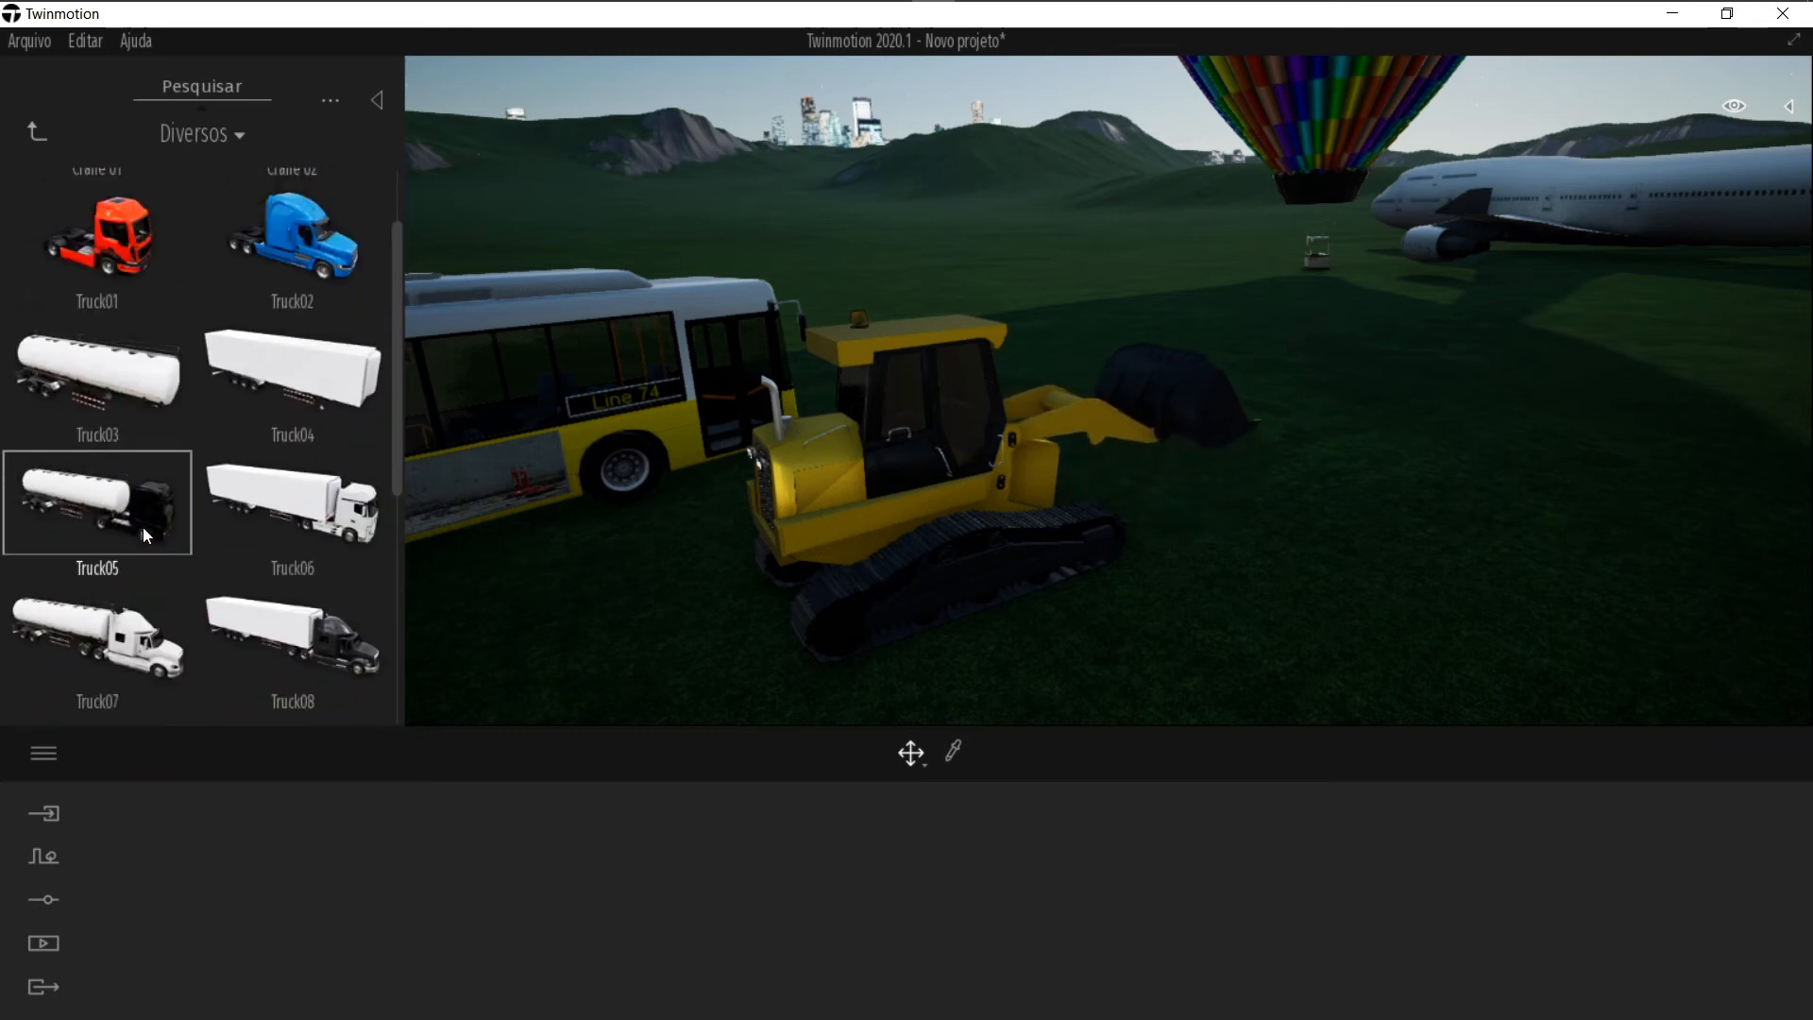
left_click_drag(118, 245, 151, 214)
key("s")
left_click(29, 129)
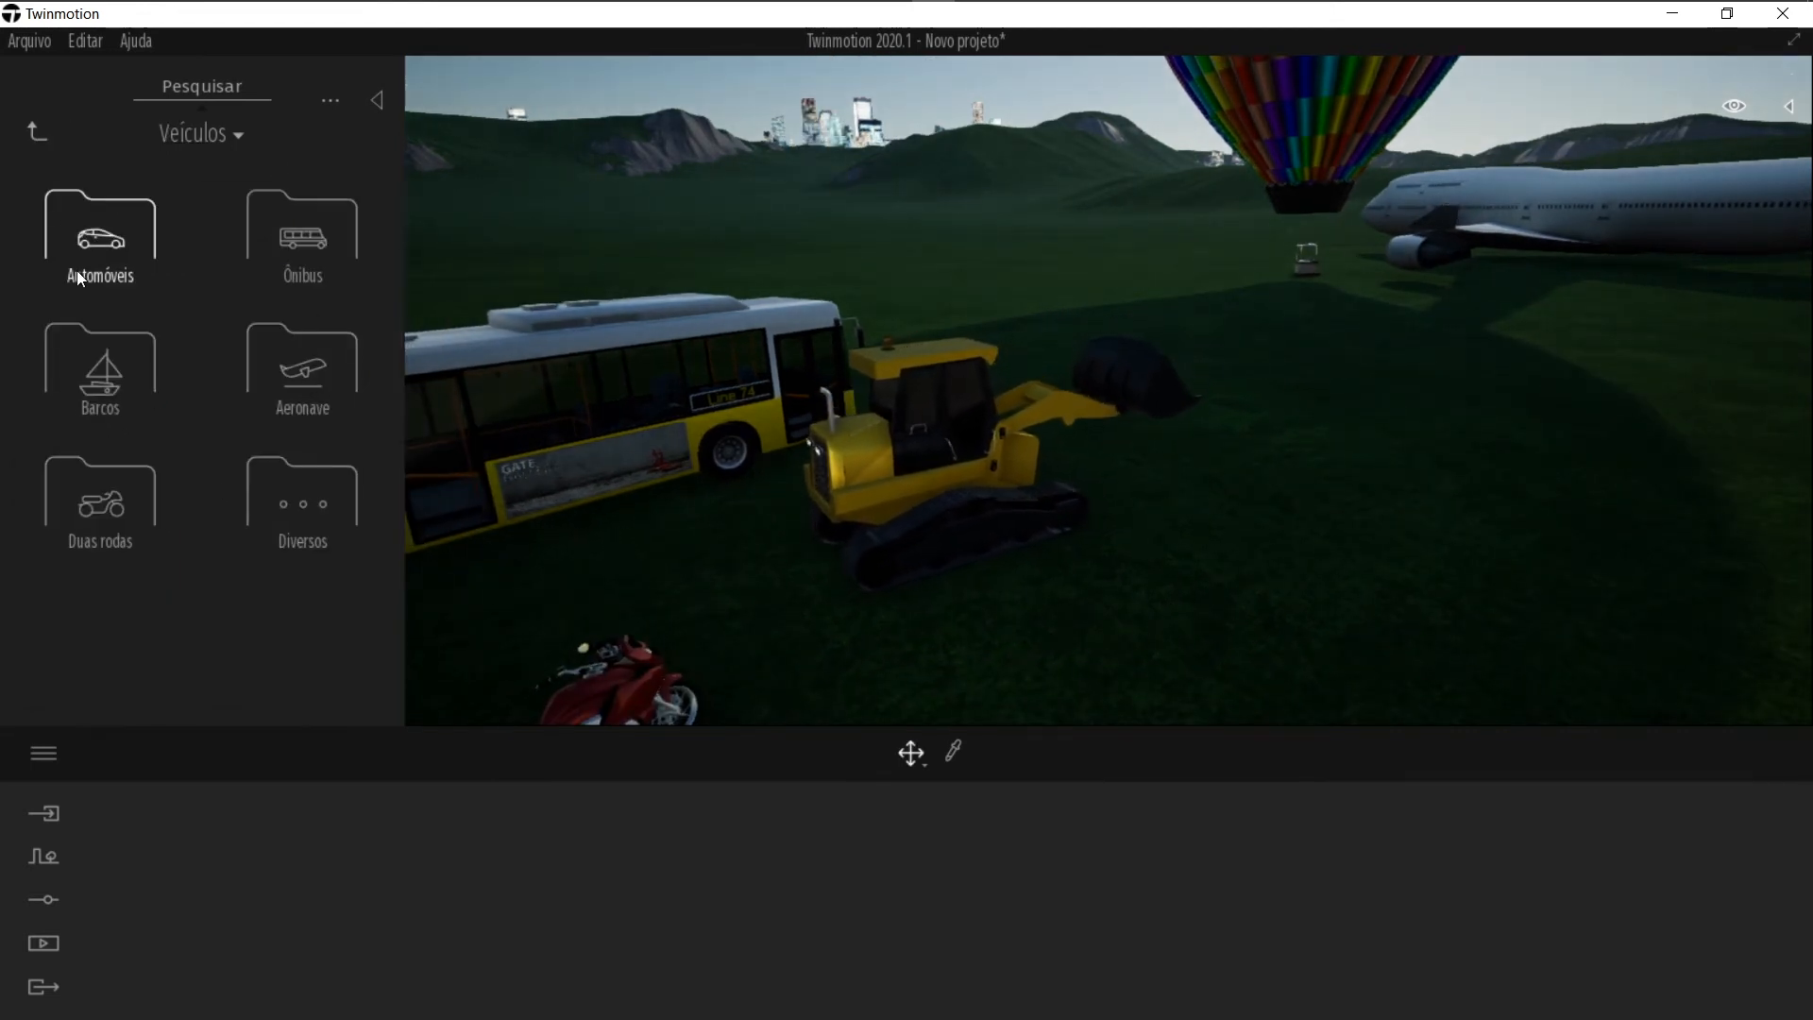
left_click(38, 135)
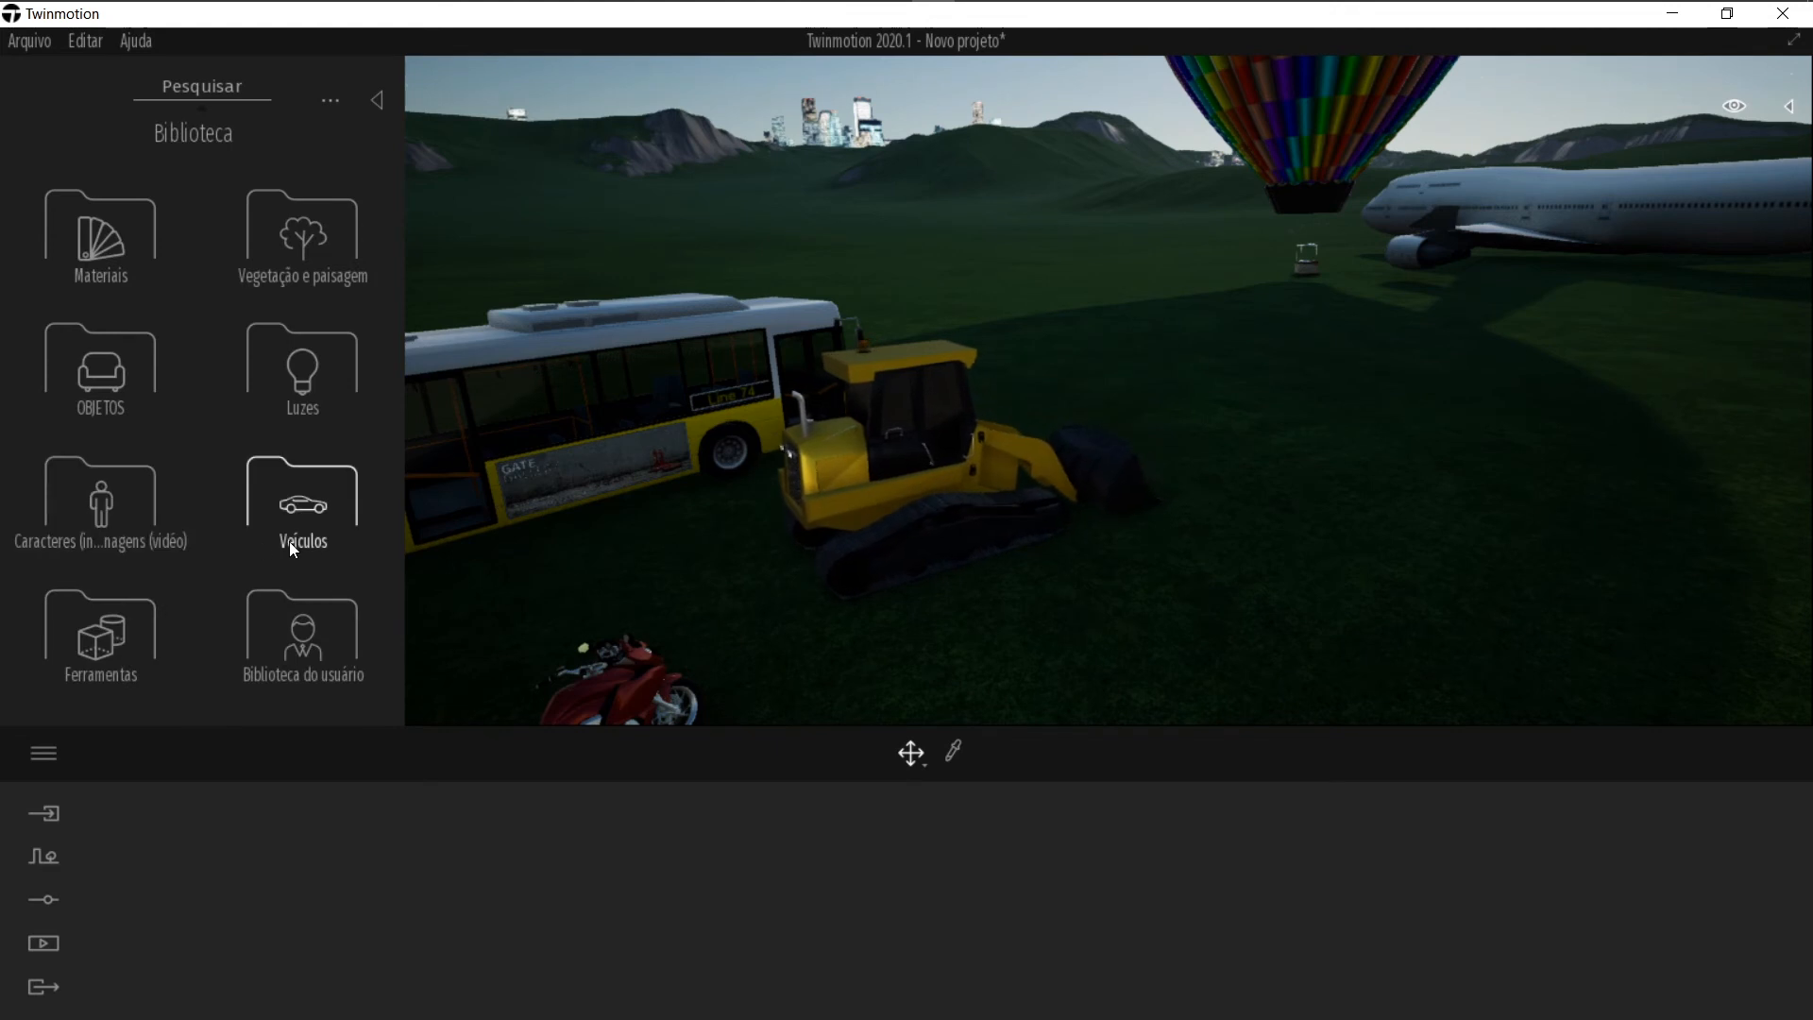
Step: Browse the Seções and Investigações de reflexão categories of the Ferramentas library
left_click(80, 655)
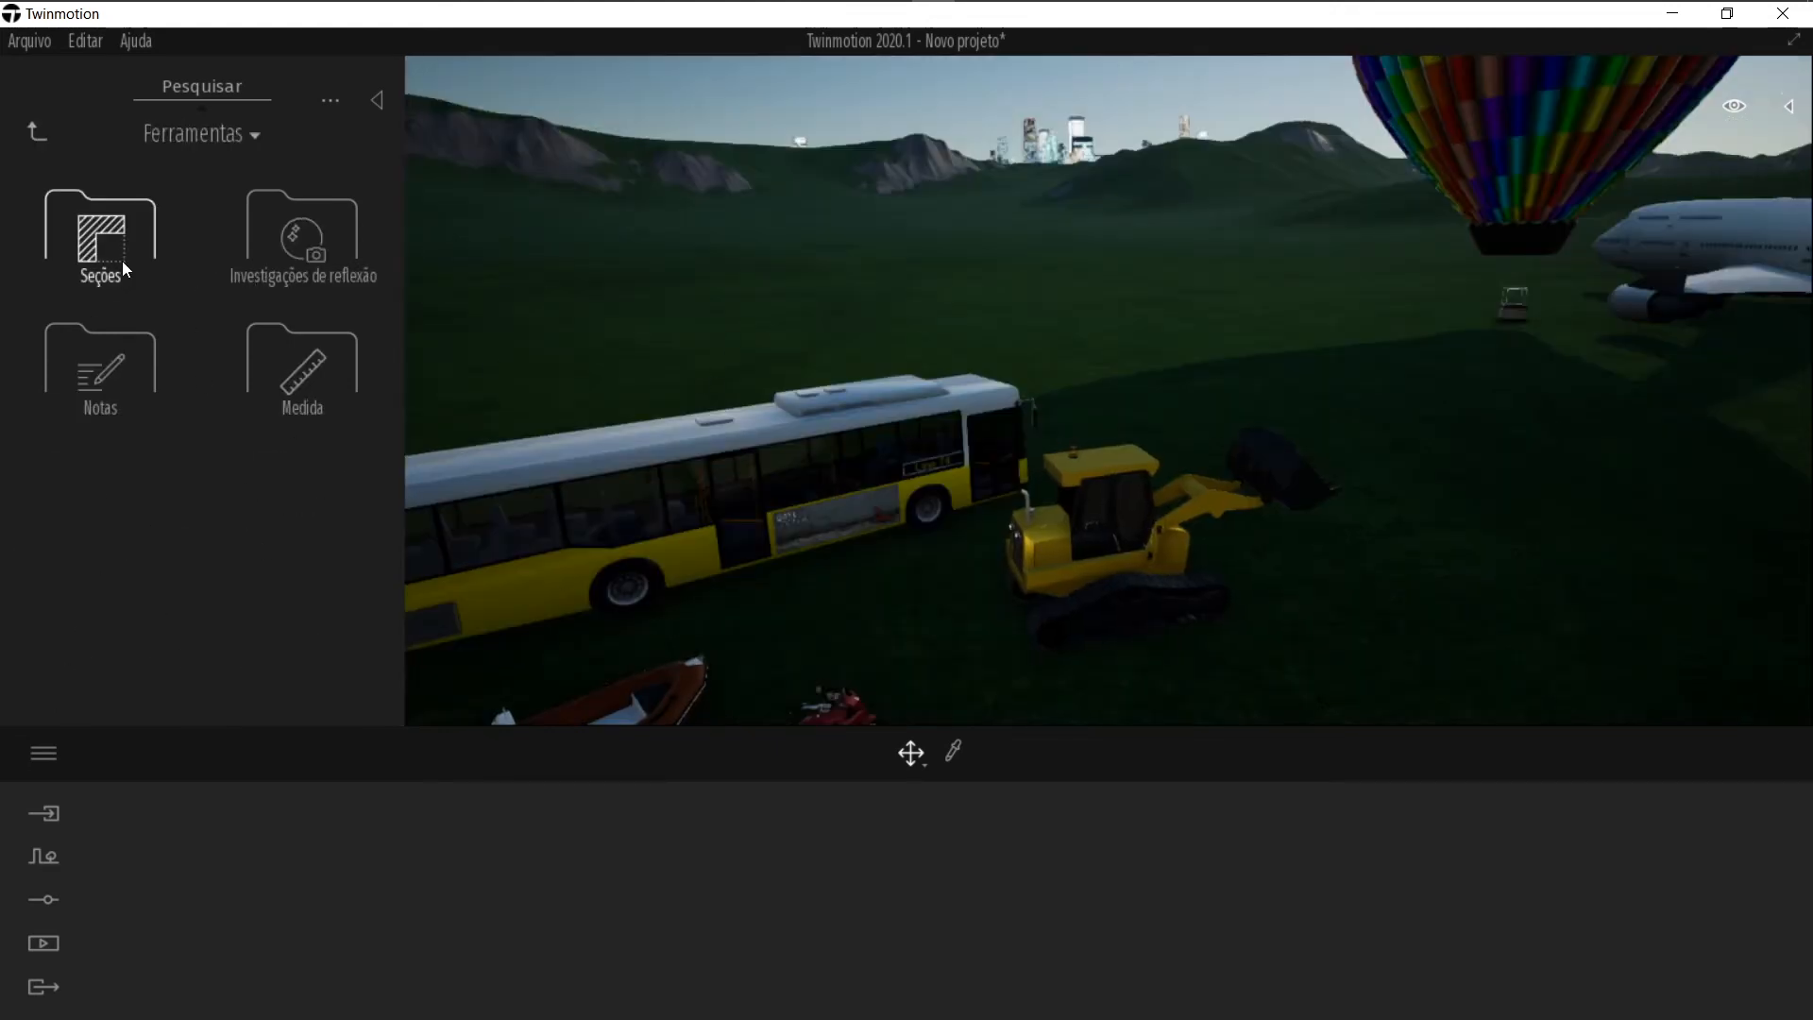
left_click(122, 261)
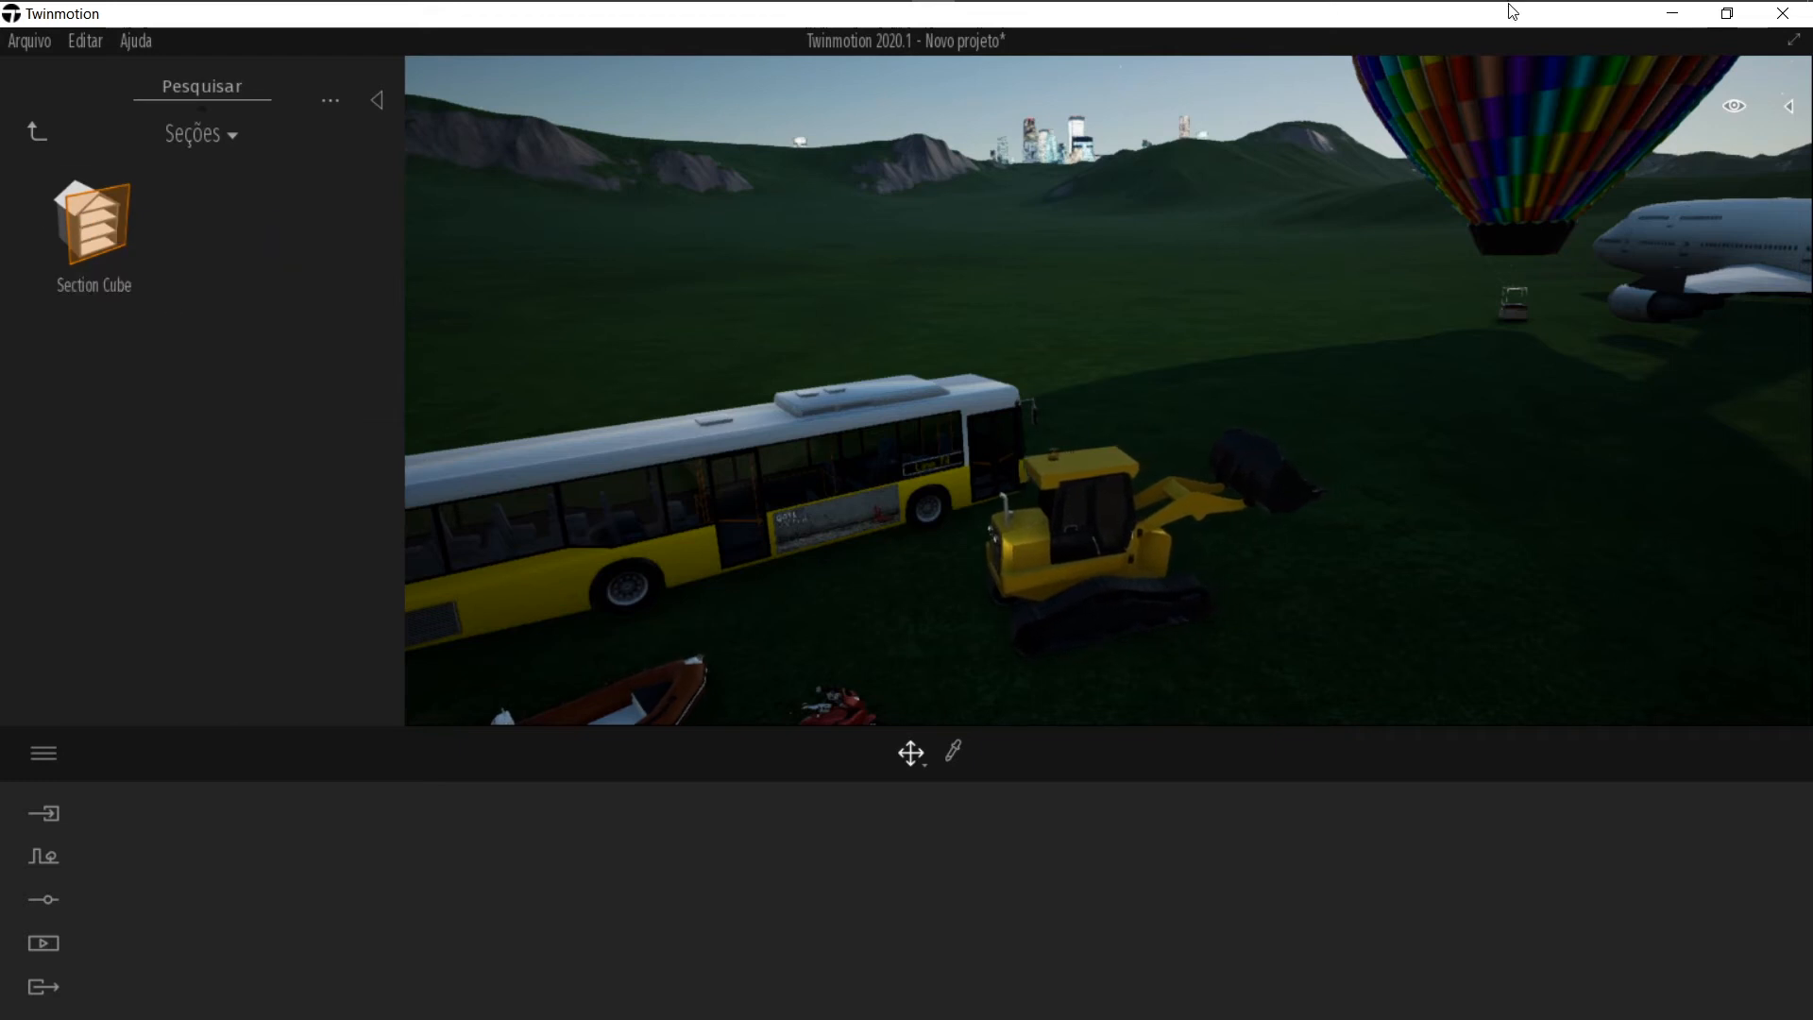
left_click(1736, 108)
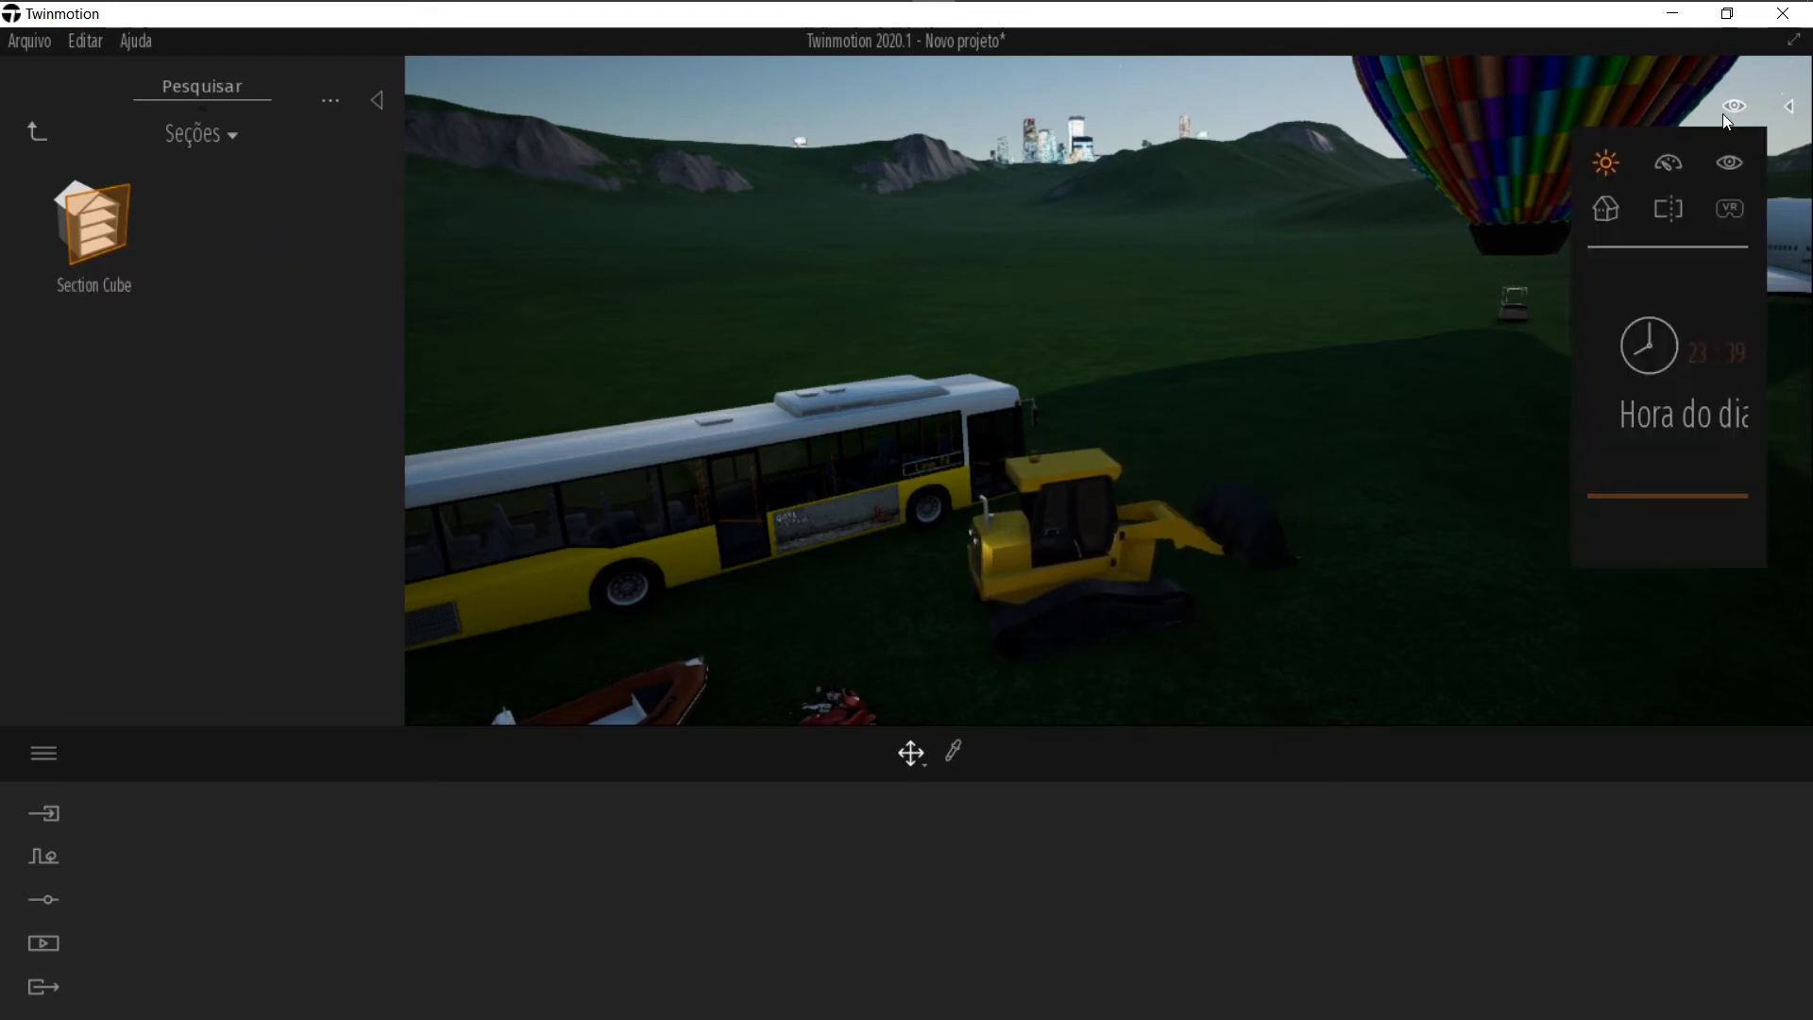
left_click(1670, 210)
mouse_move(120, 250)
left_mouse_down()
mouse_move(1345, 598)
mouse_move(1378, 480)
mouse_move(1410, 481)
mouse_move(107, 226)
left_mouse_up()
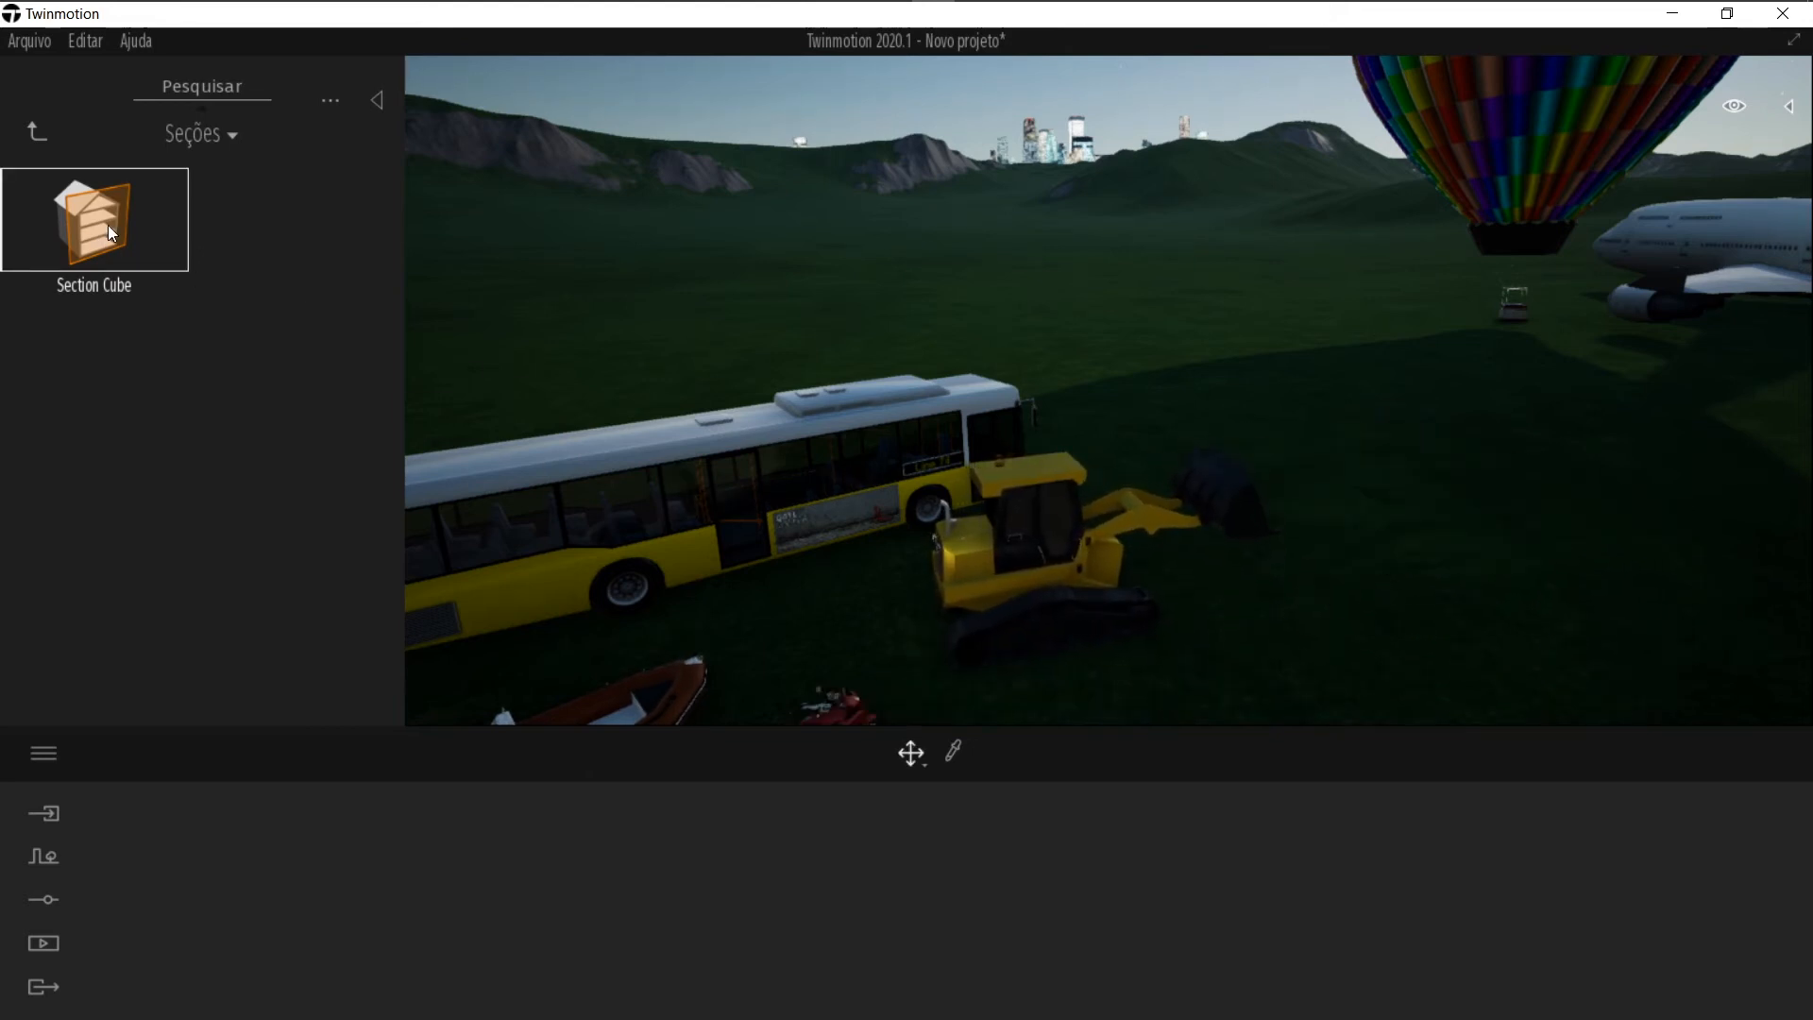
left_click(38, 130)
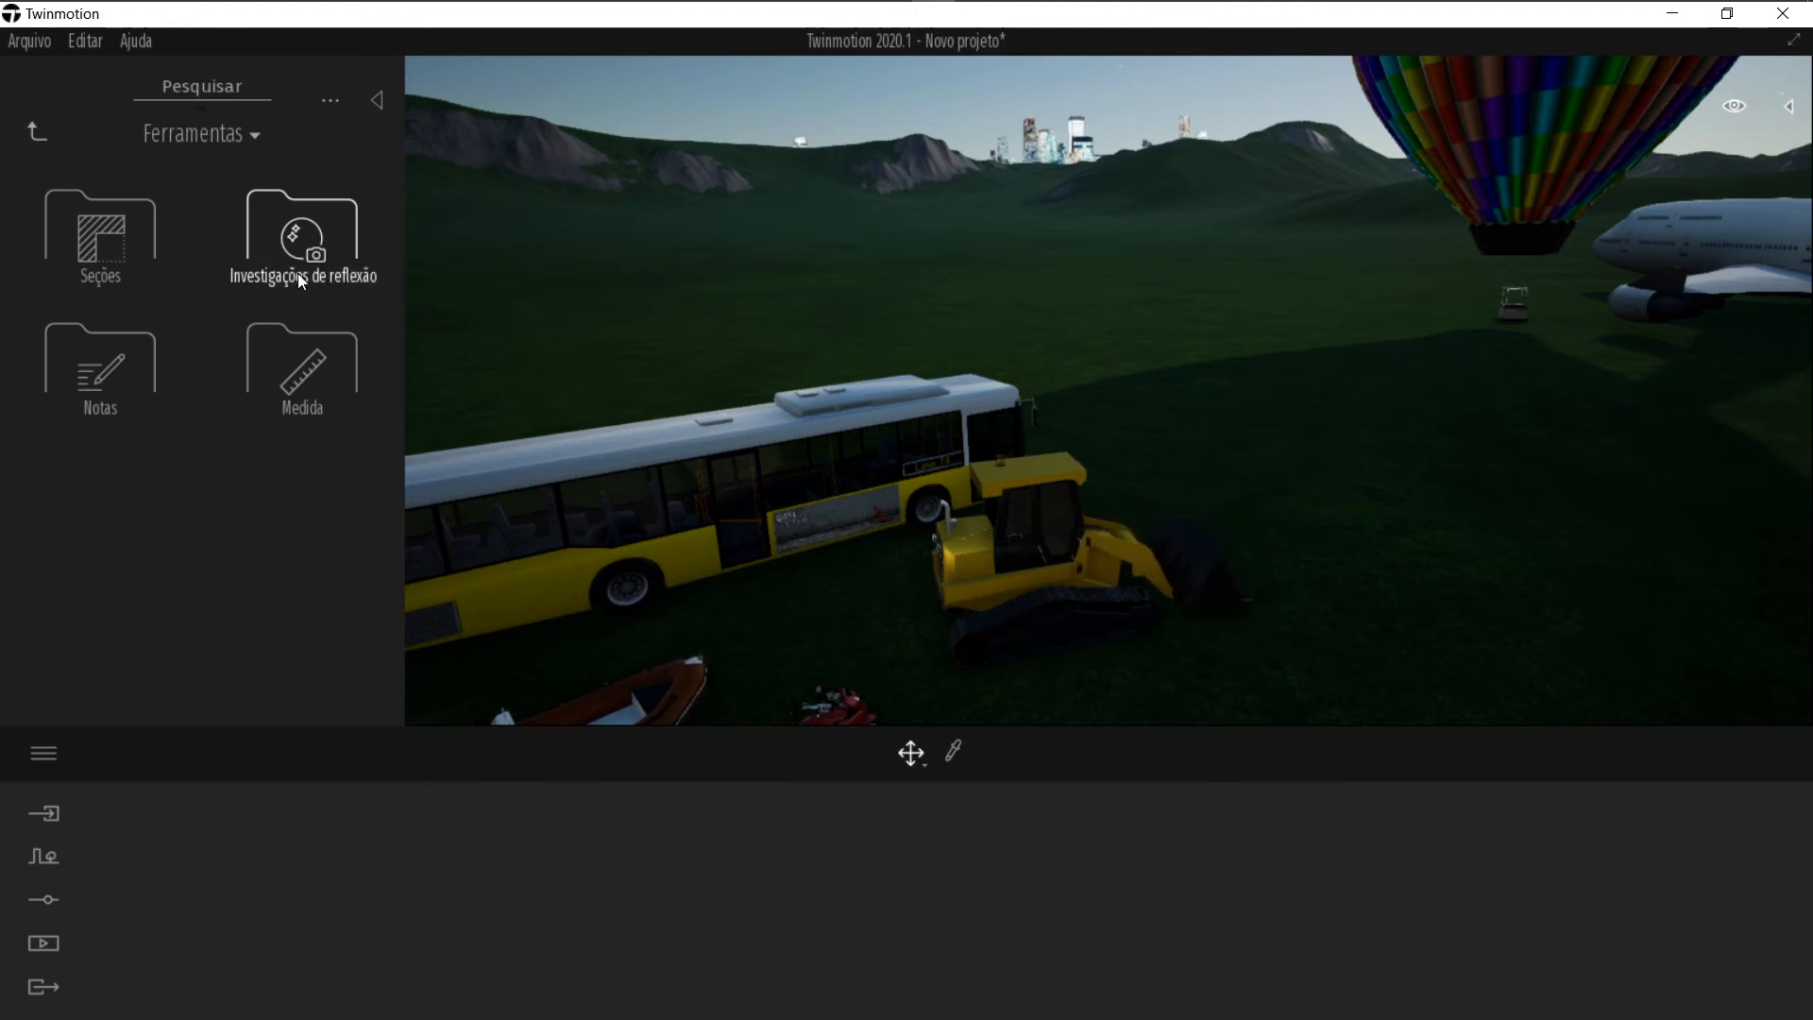
left_click(308, 251)
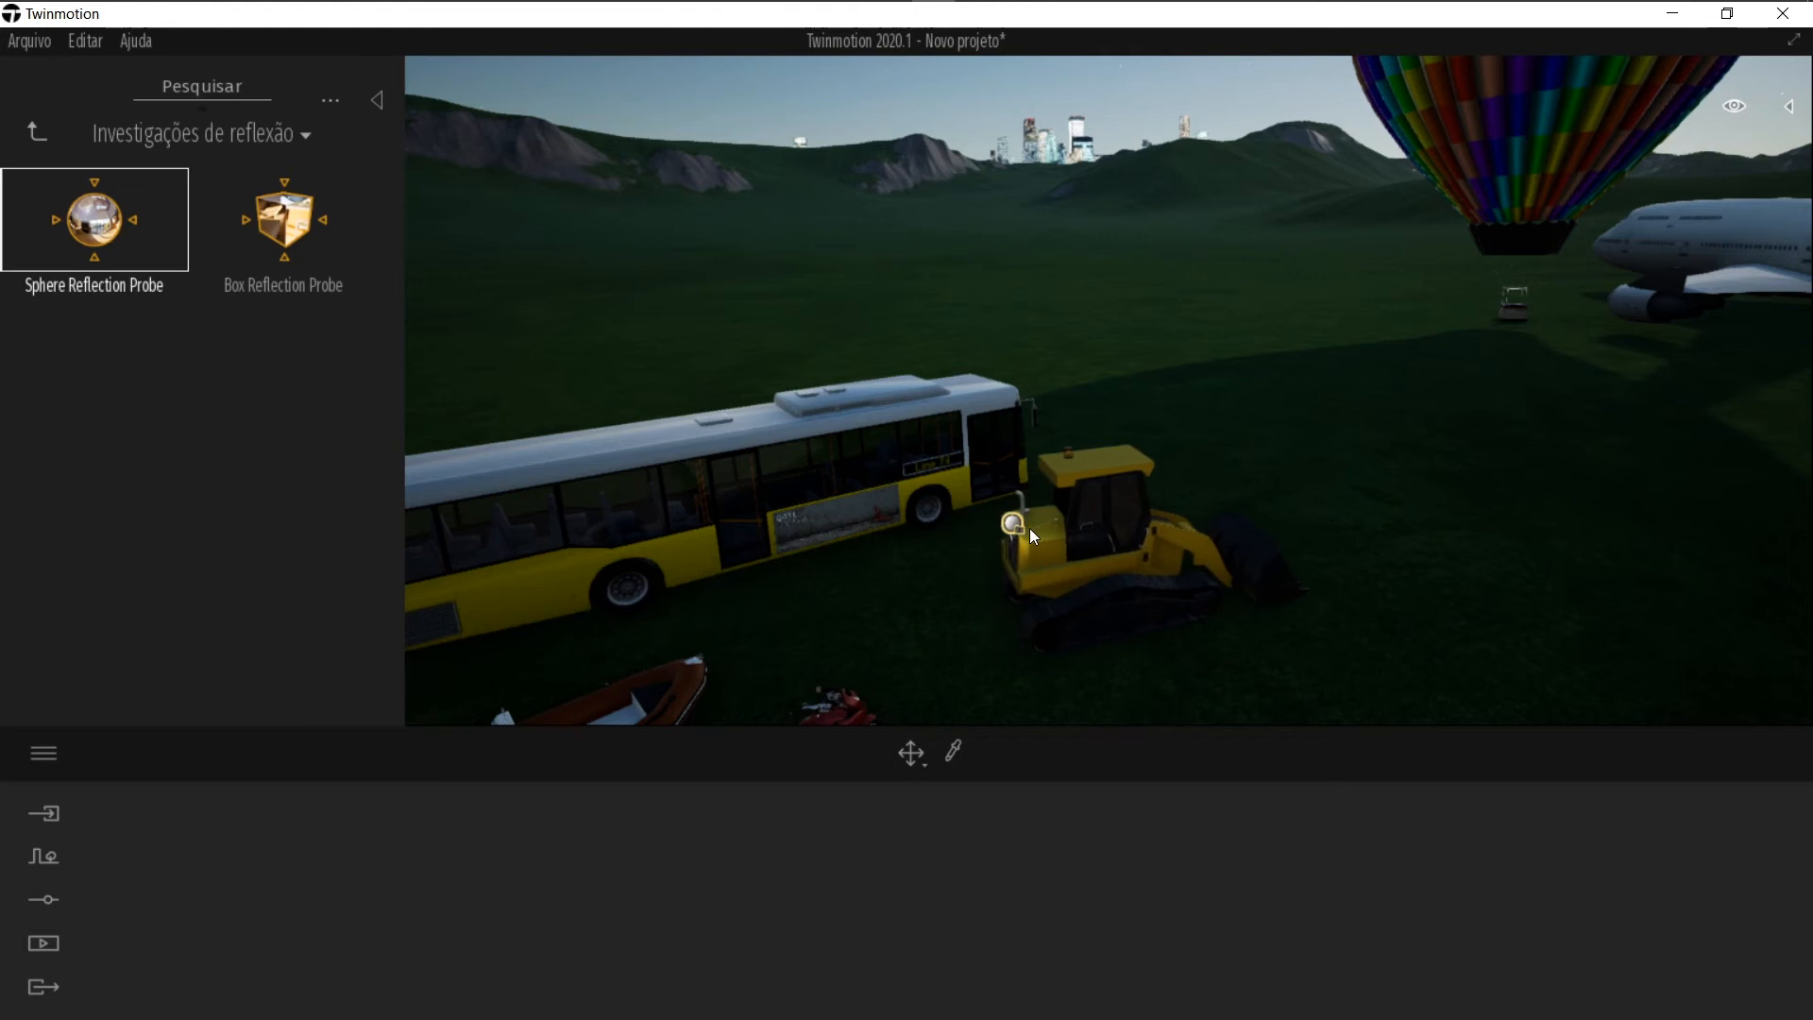
key("Escape")
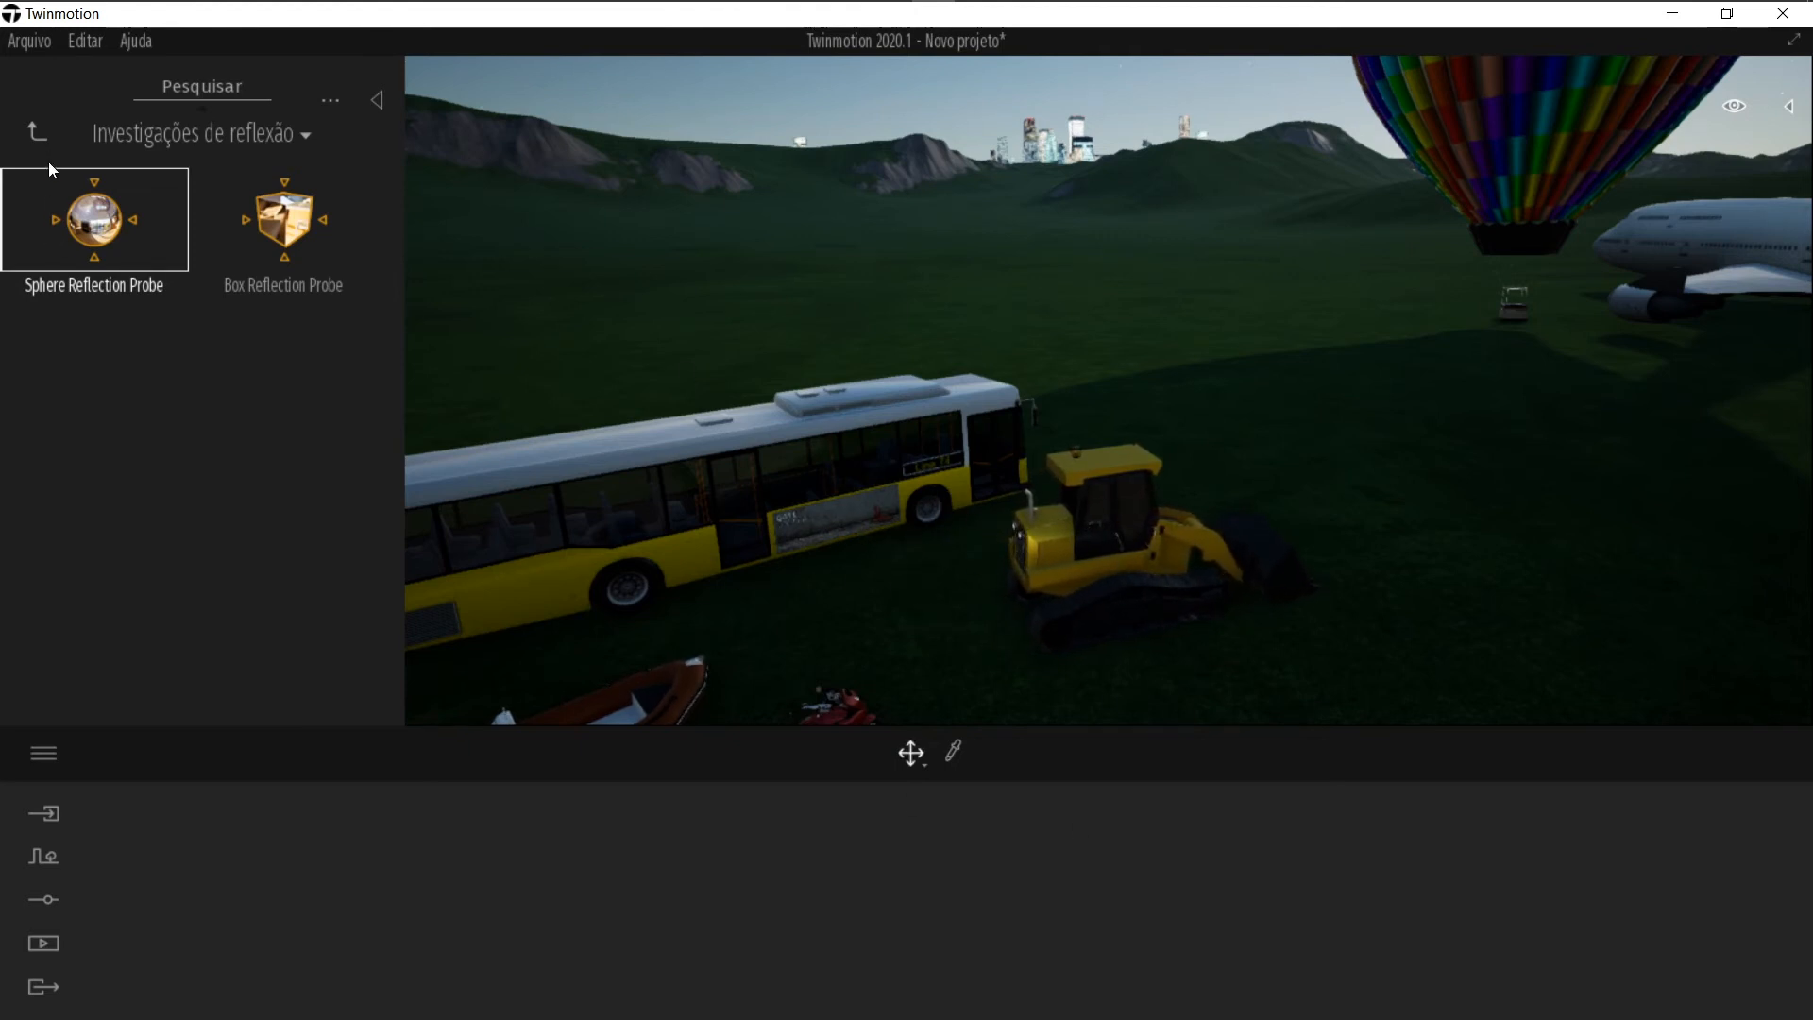
Step: Place a Note from the Notas tools on the roof of the bus
left_click(37, 135)
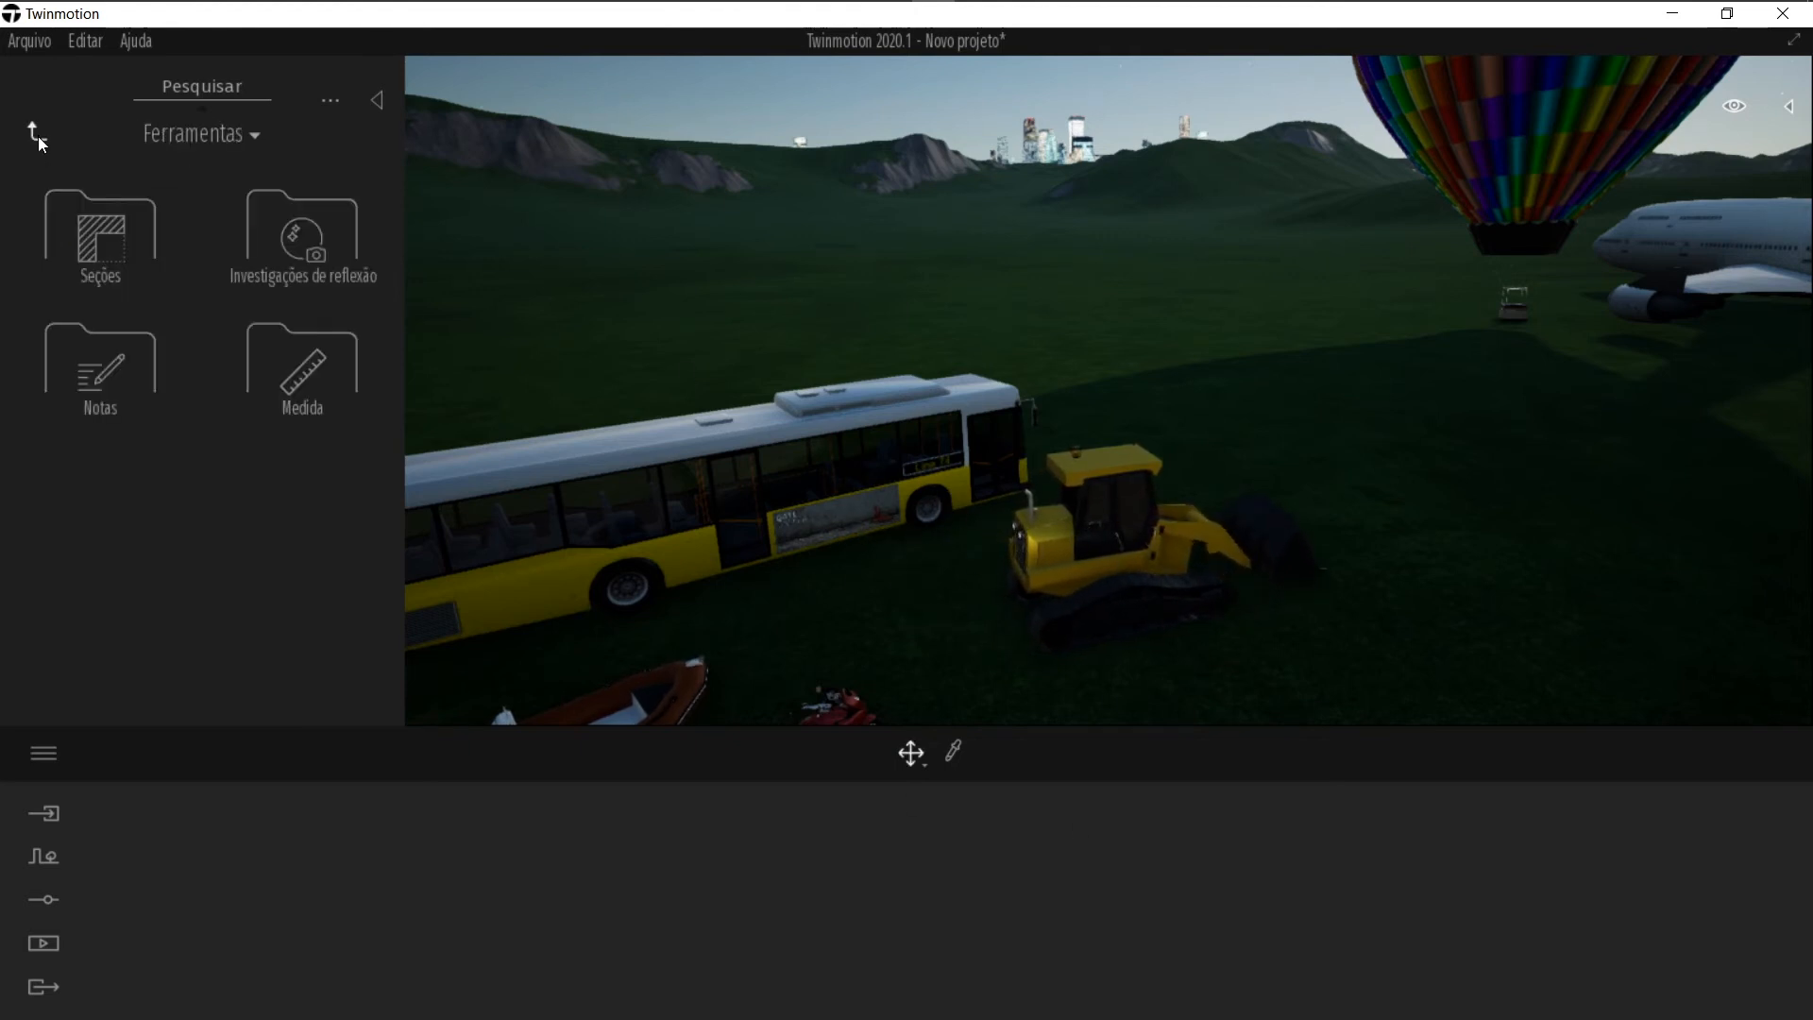
left_click(145, 369)
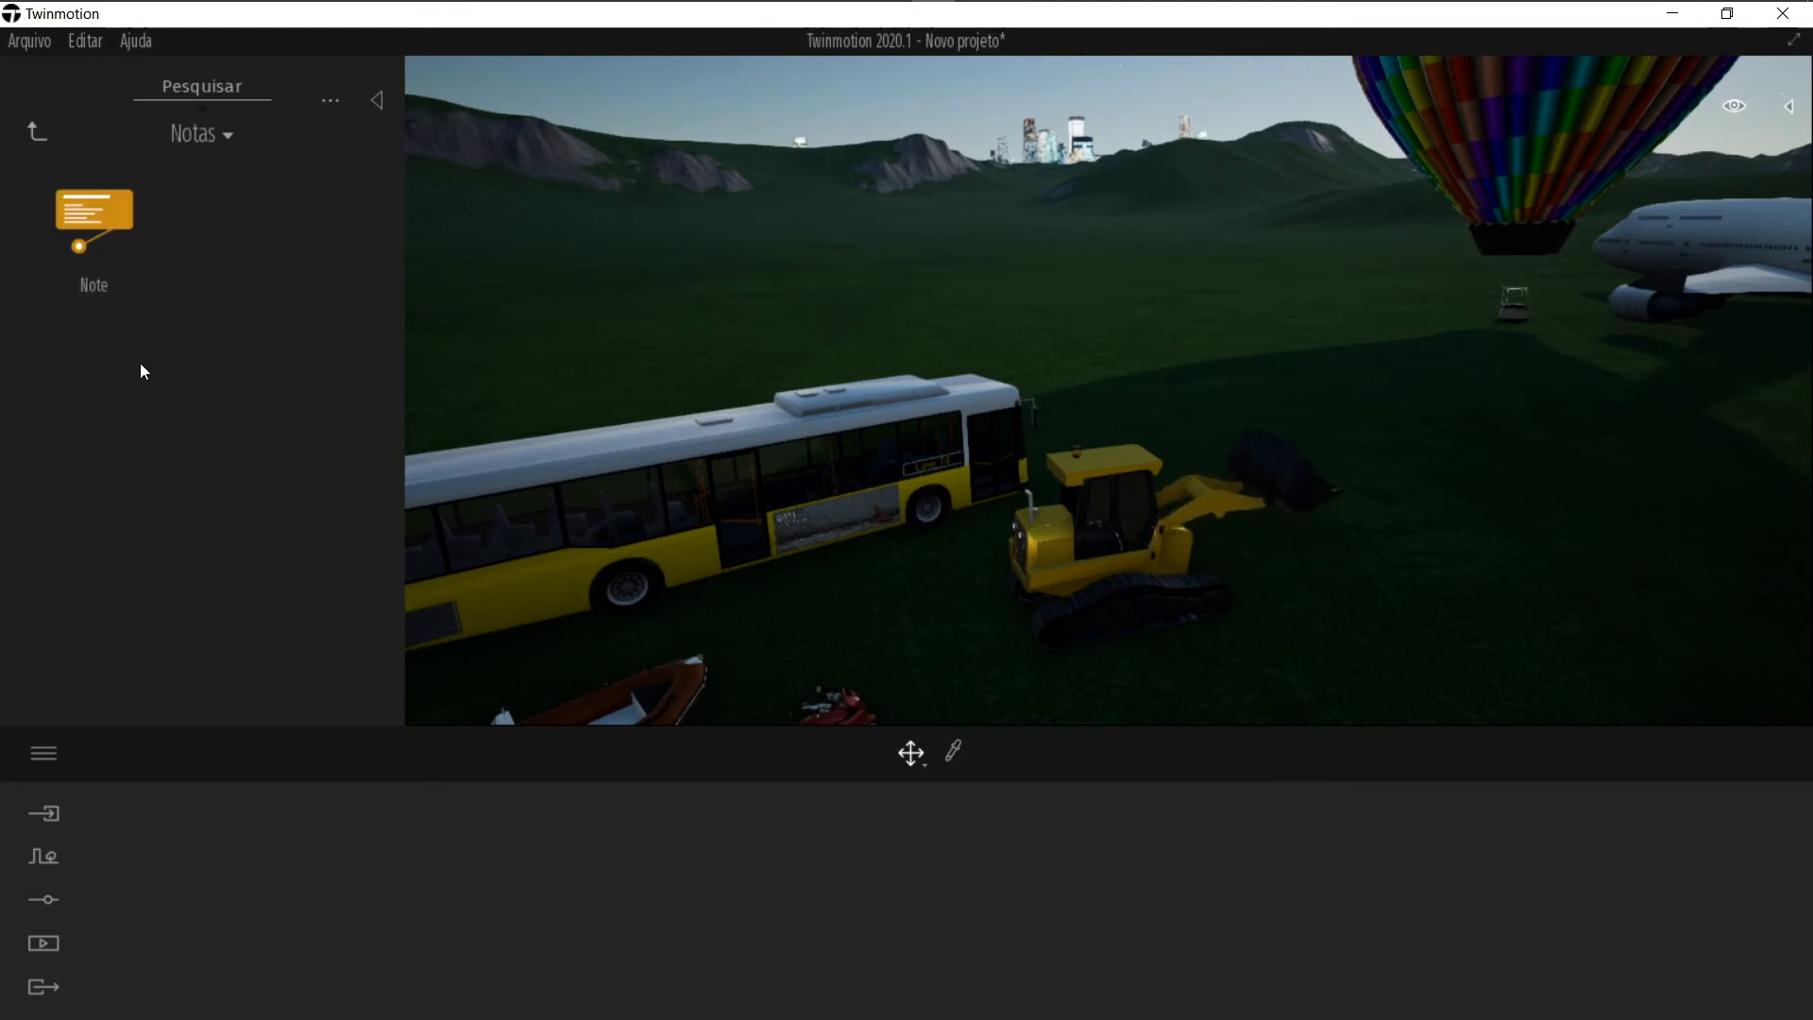
left_click(95, 213)
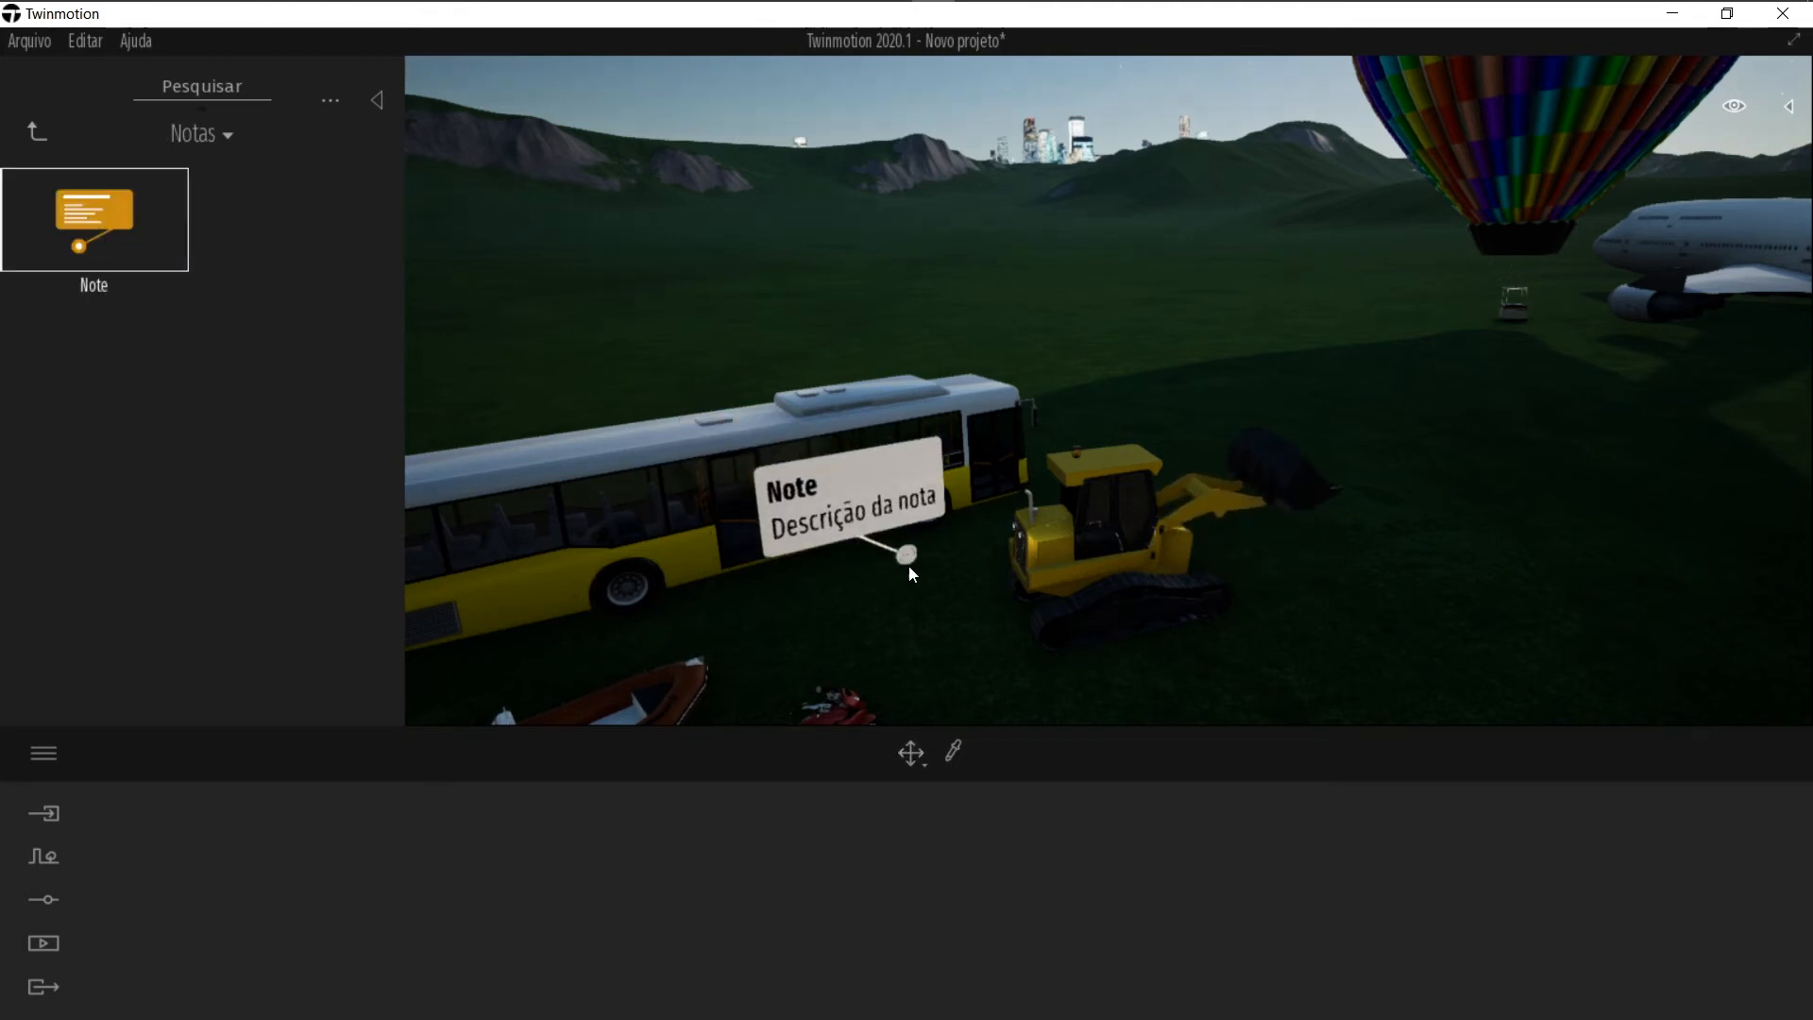
left_click(971, 404)
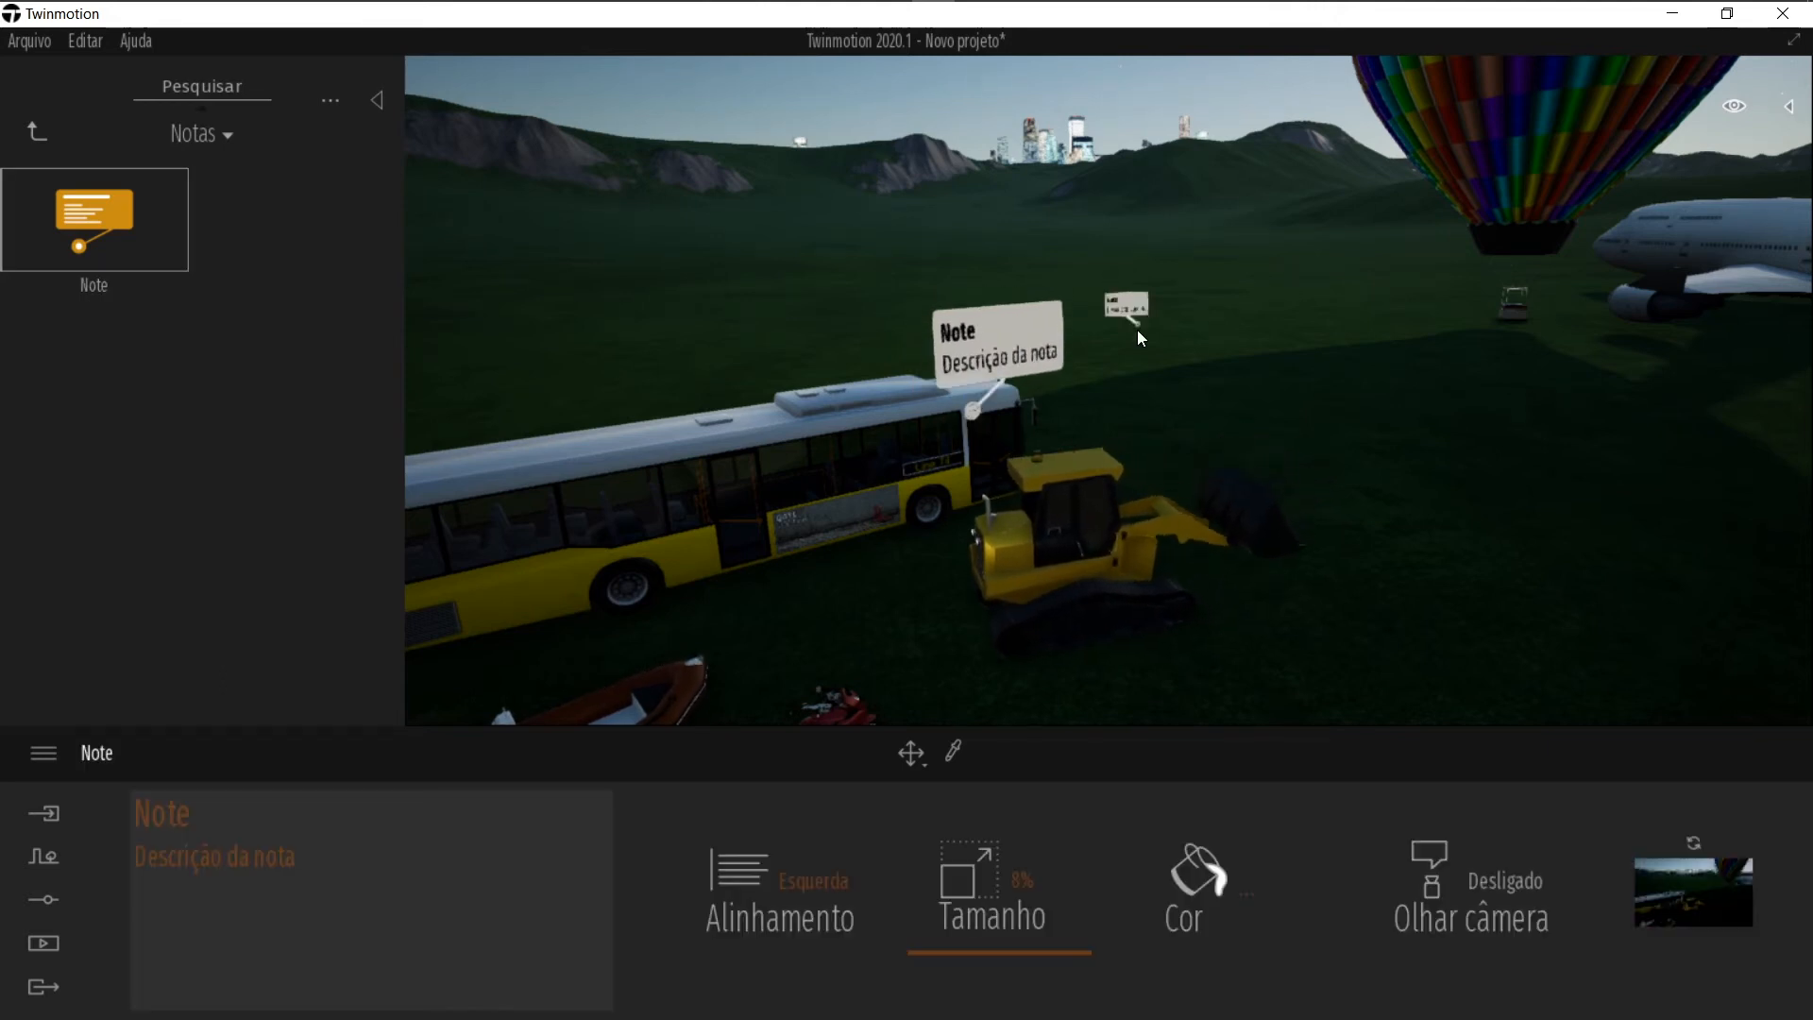
Step: Select the note and rename its title to Alteração
key("Escape")
key("Escape")
left_click(1026, 340)
key("Tab")
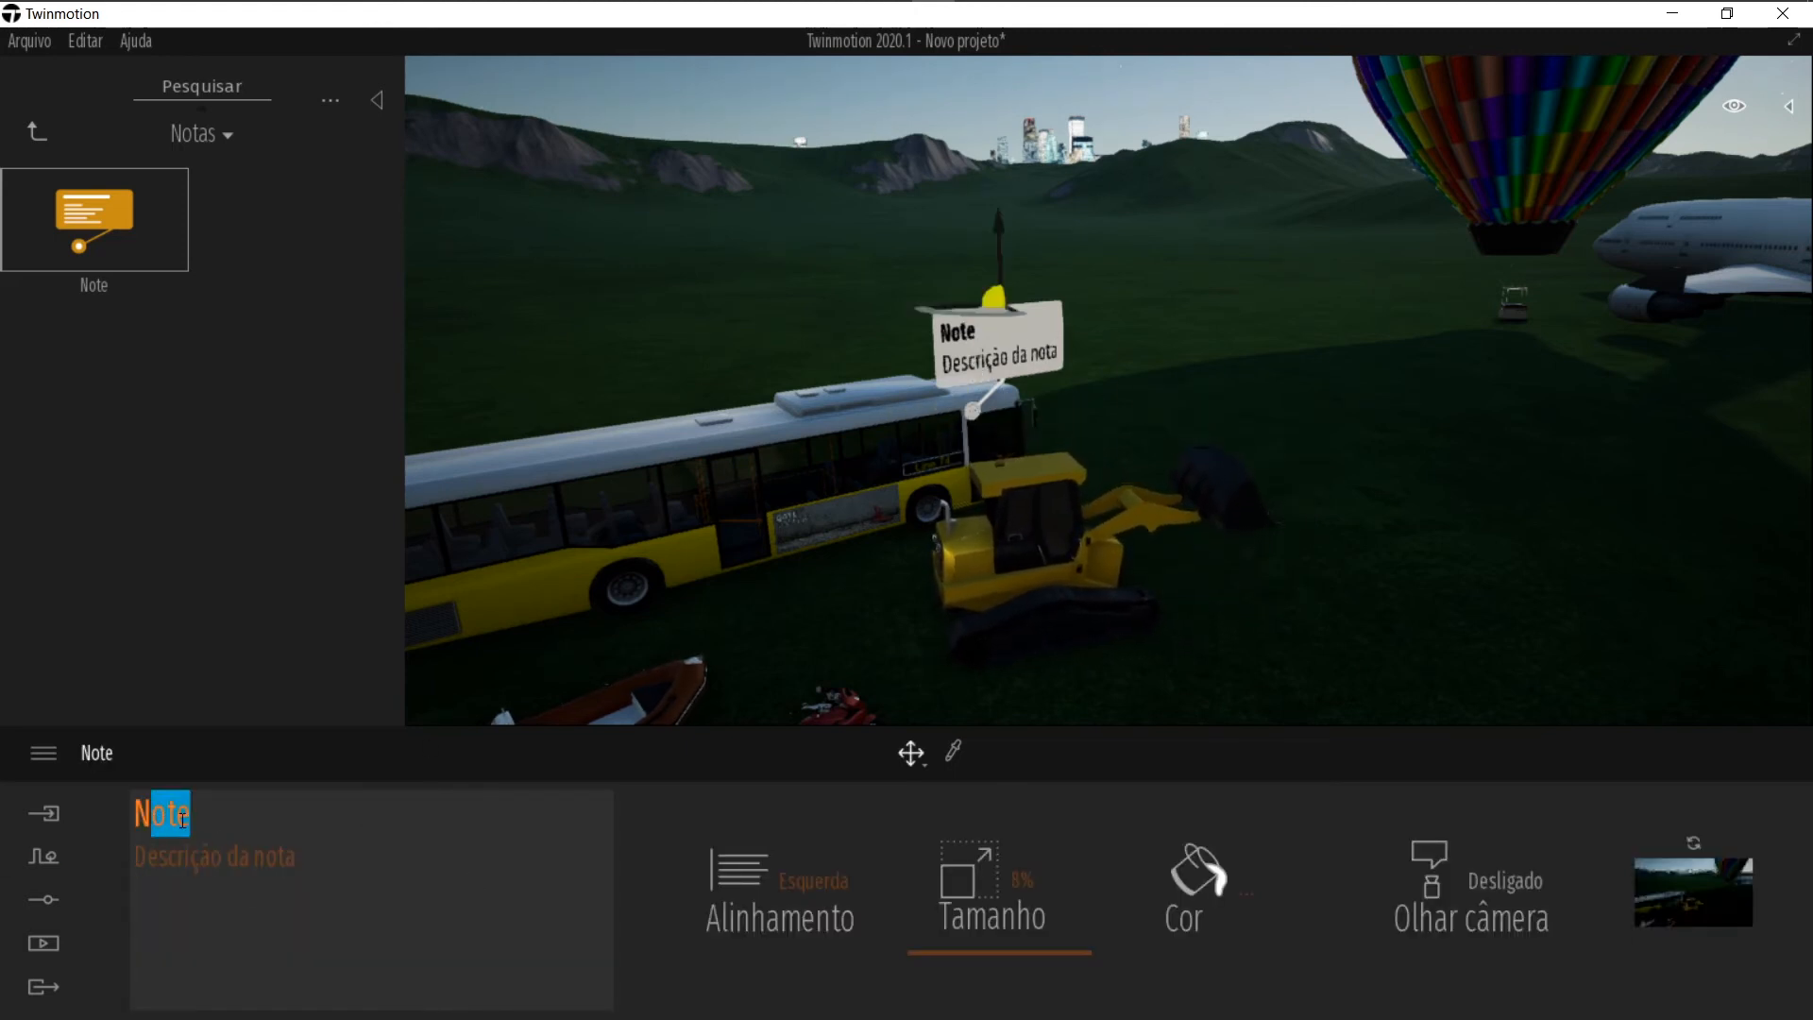
key("ctrl+a")
type("aLTE")
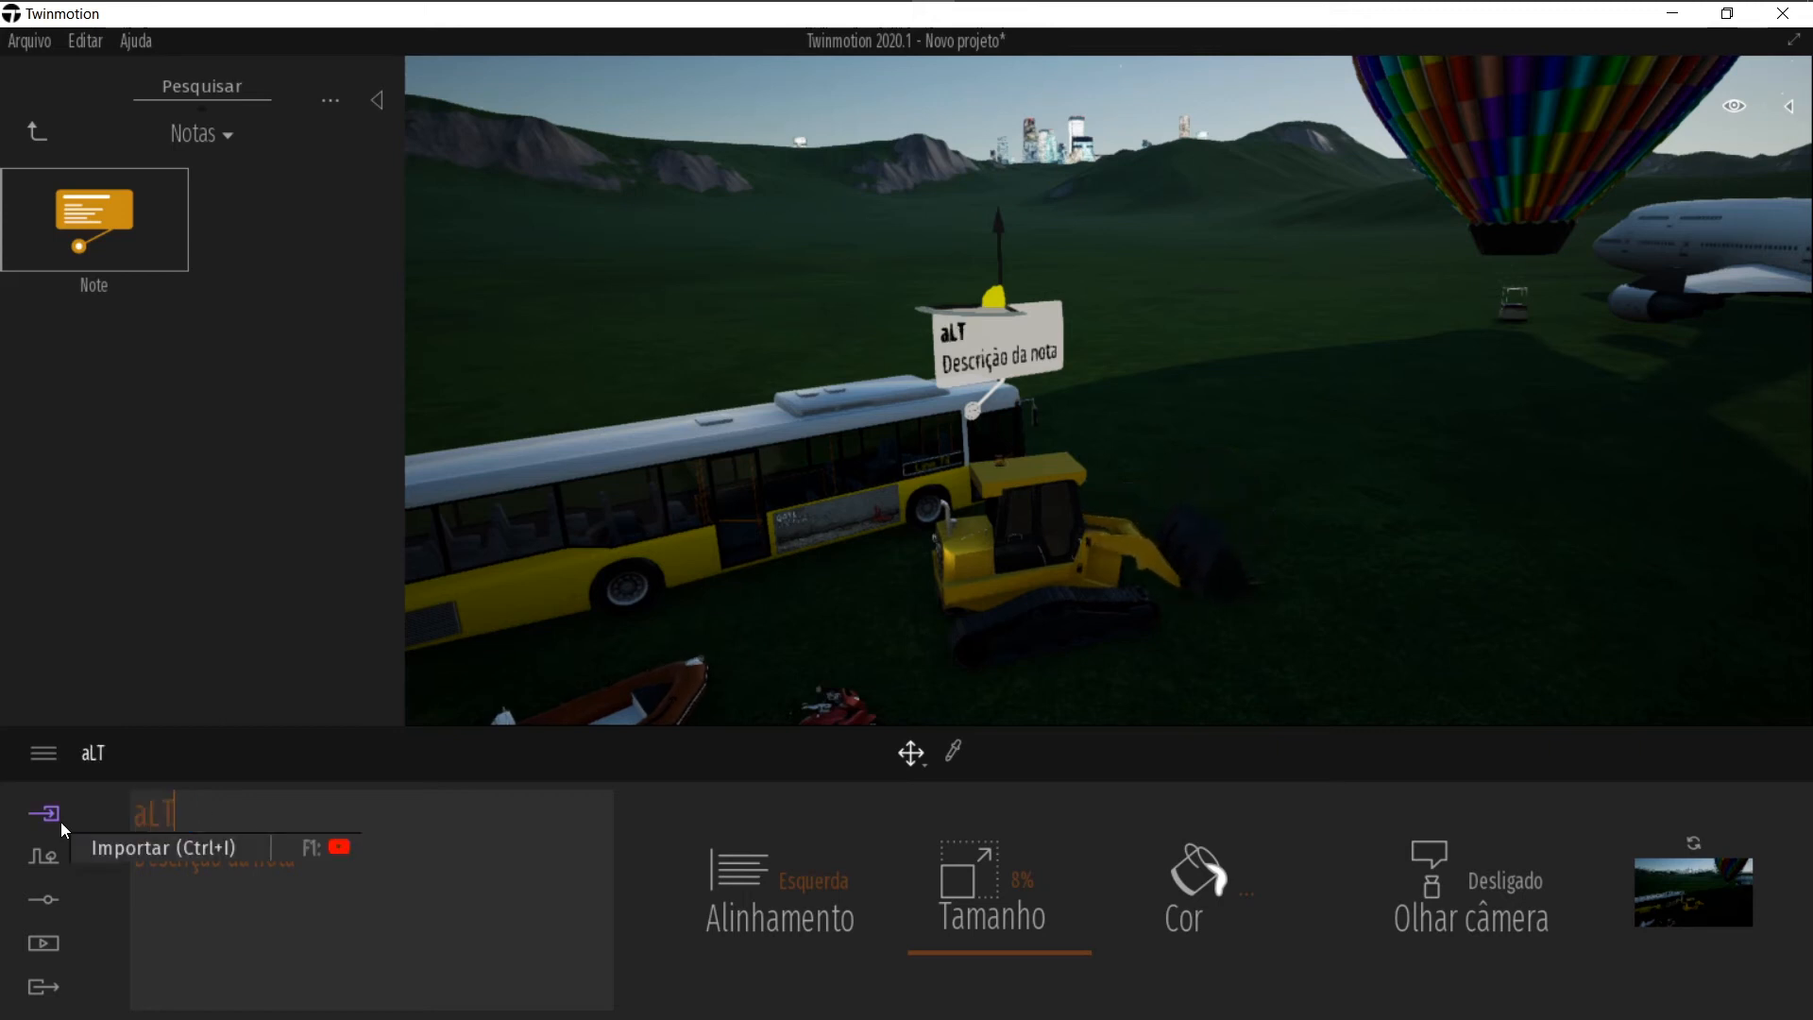
key("BackSpace")
key("BackSpace")
key("BackSpace")
key("BackSpace")
type("A")
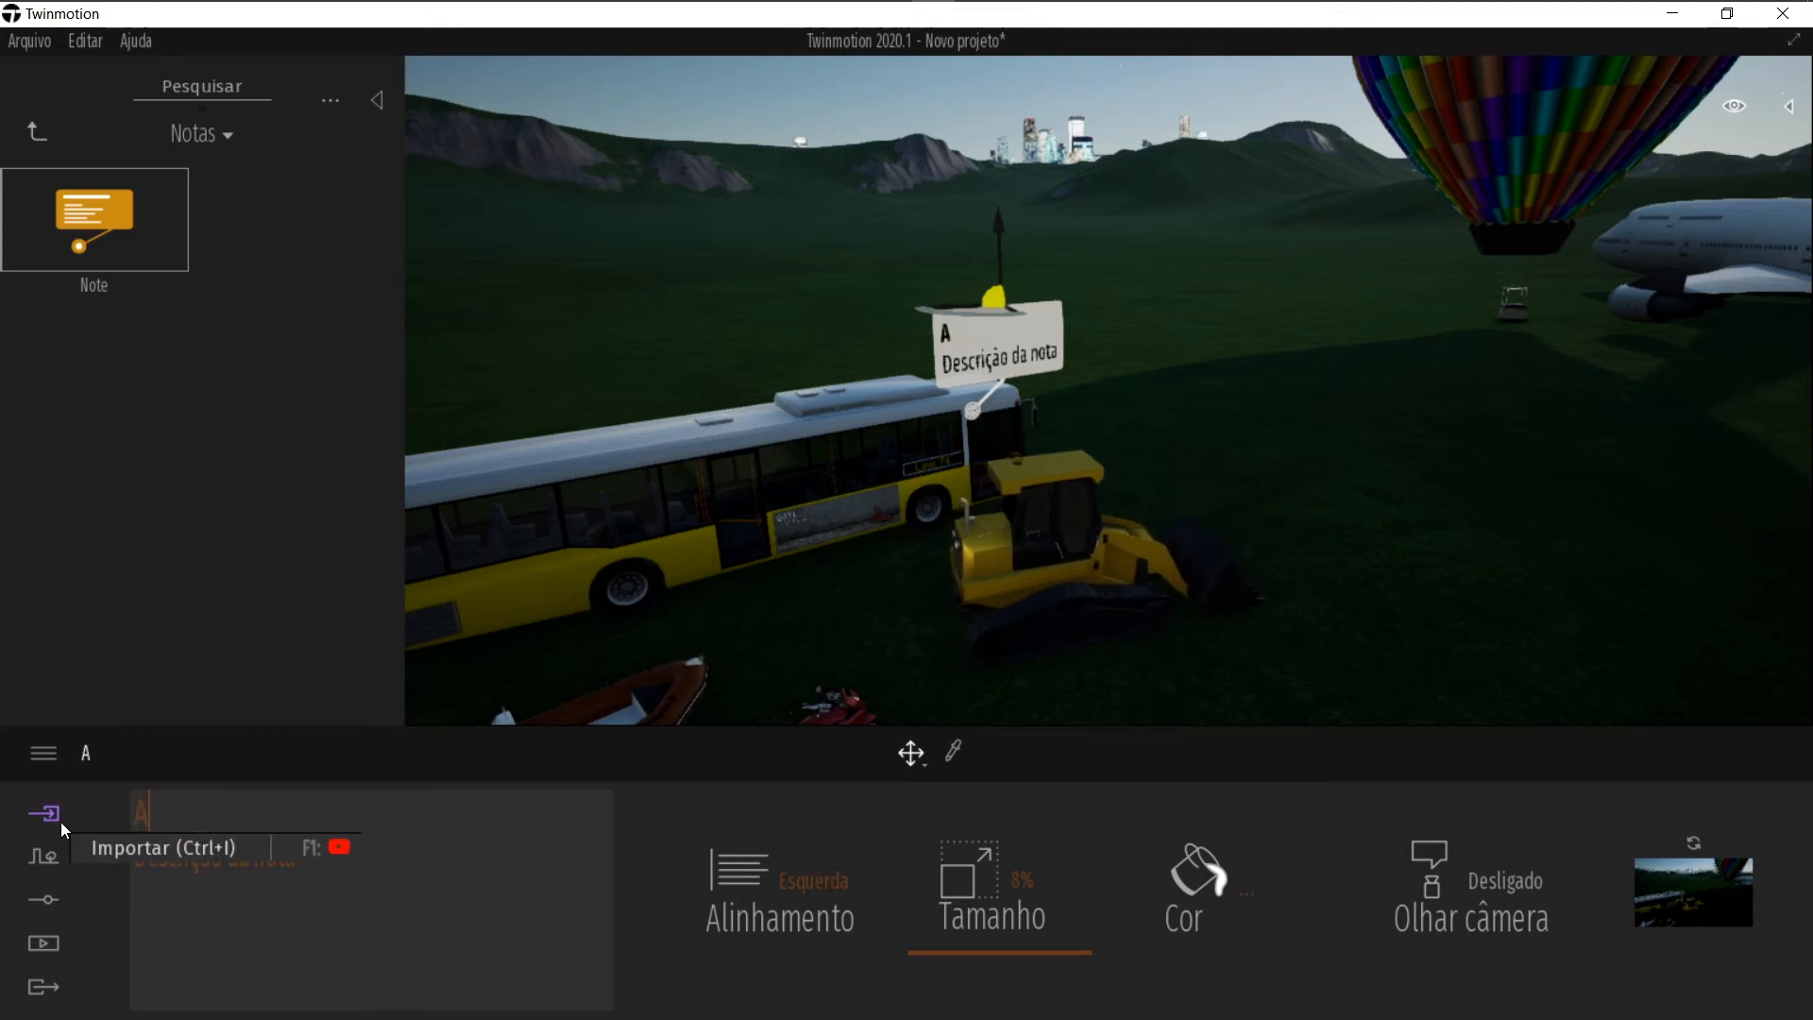
type("lteraçõ")
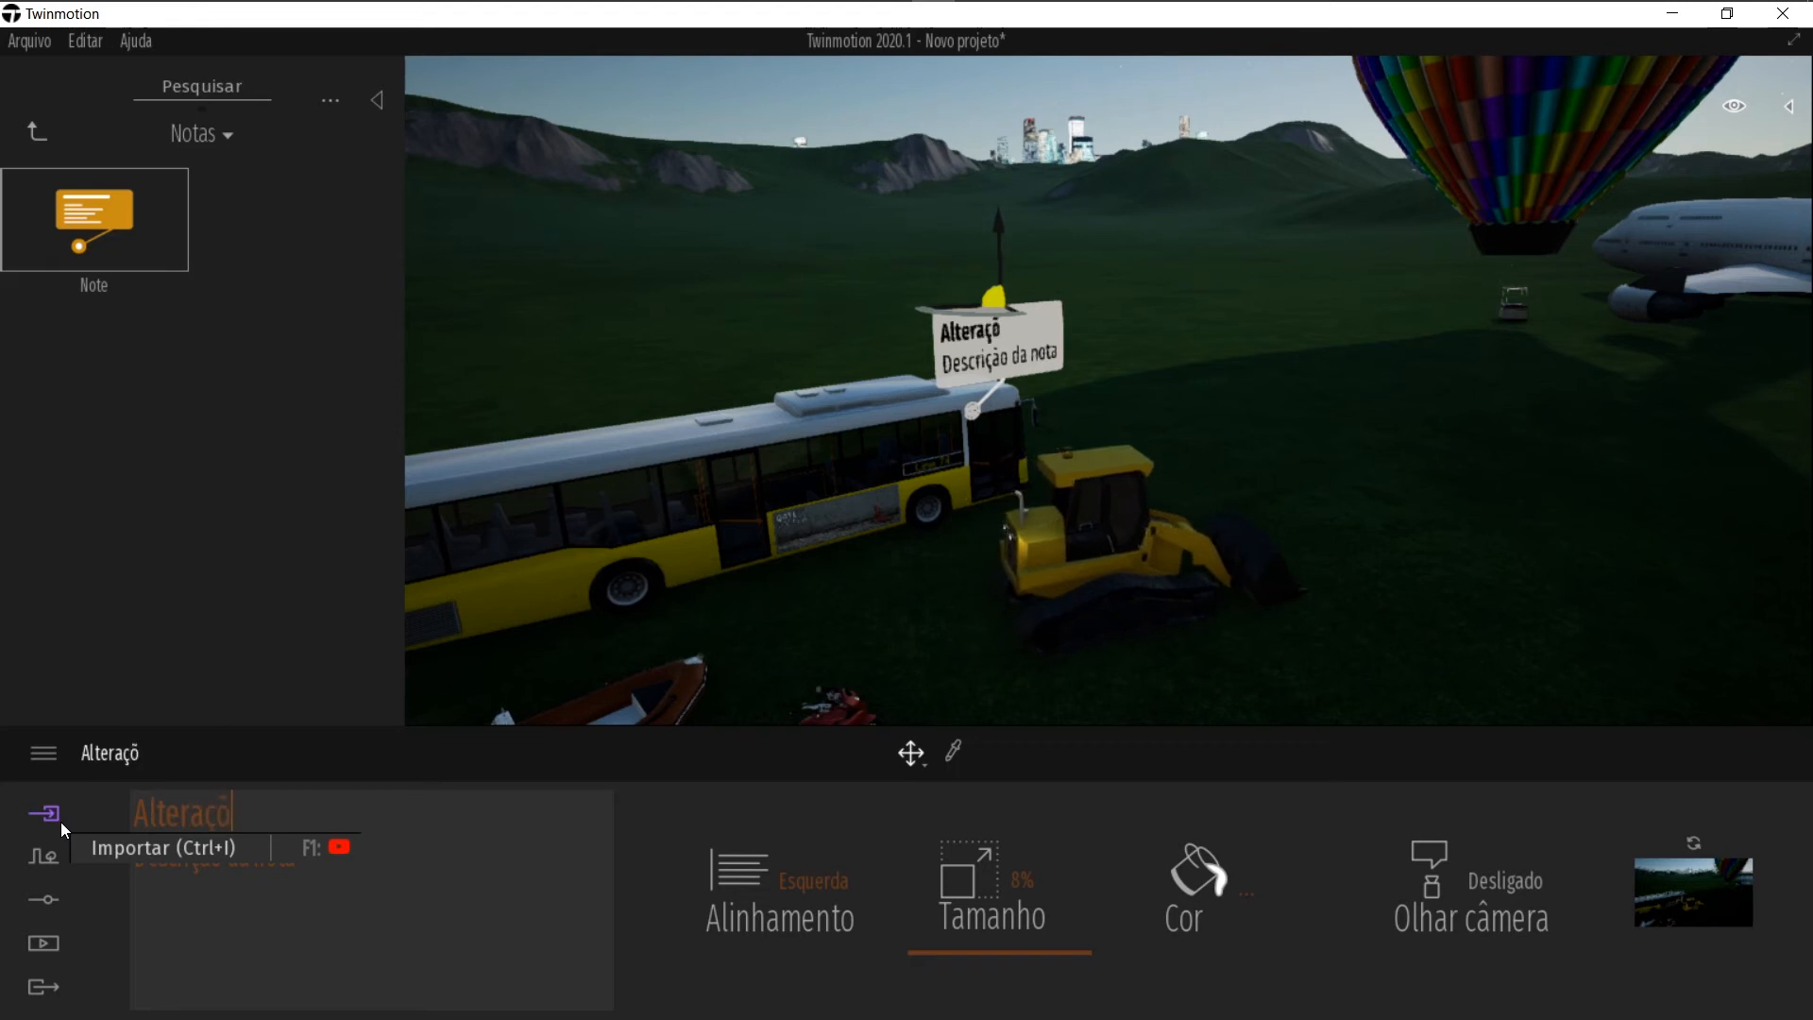
key("BackSpace")
type("a")
key("BackSpace")
type("õ")
key("BackSpace")
type("ão")
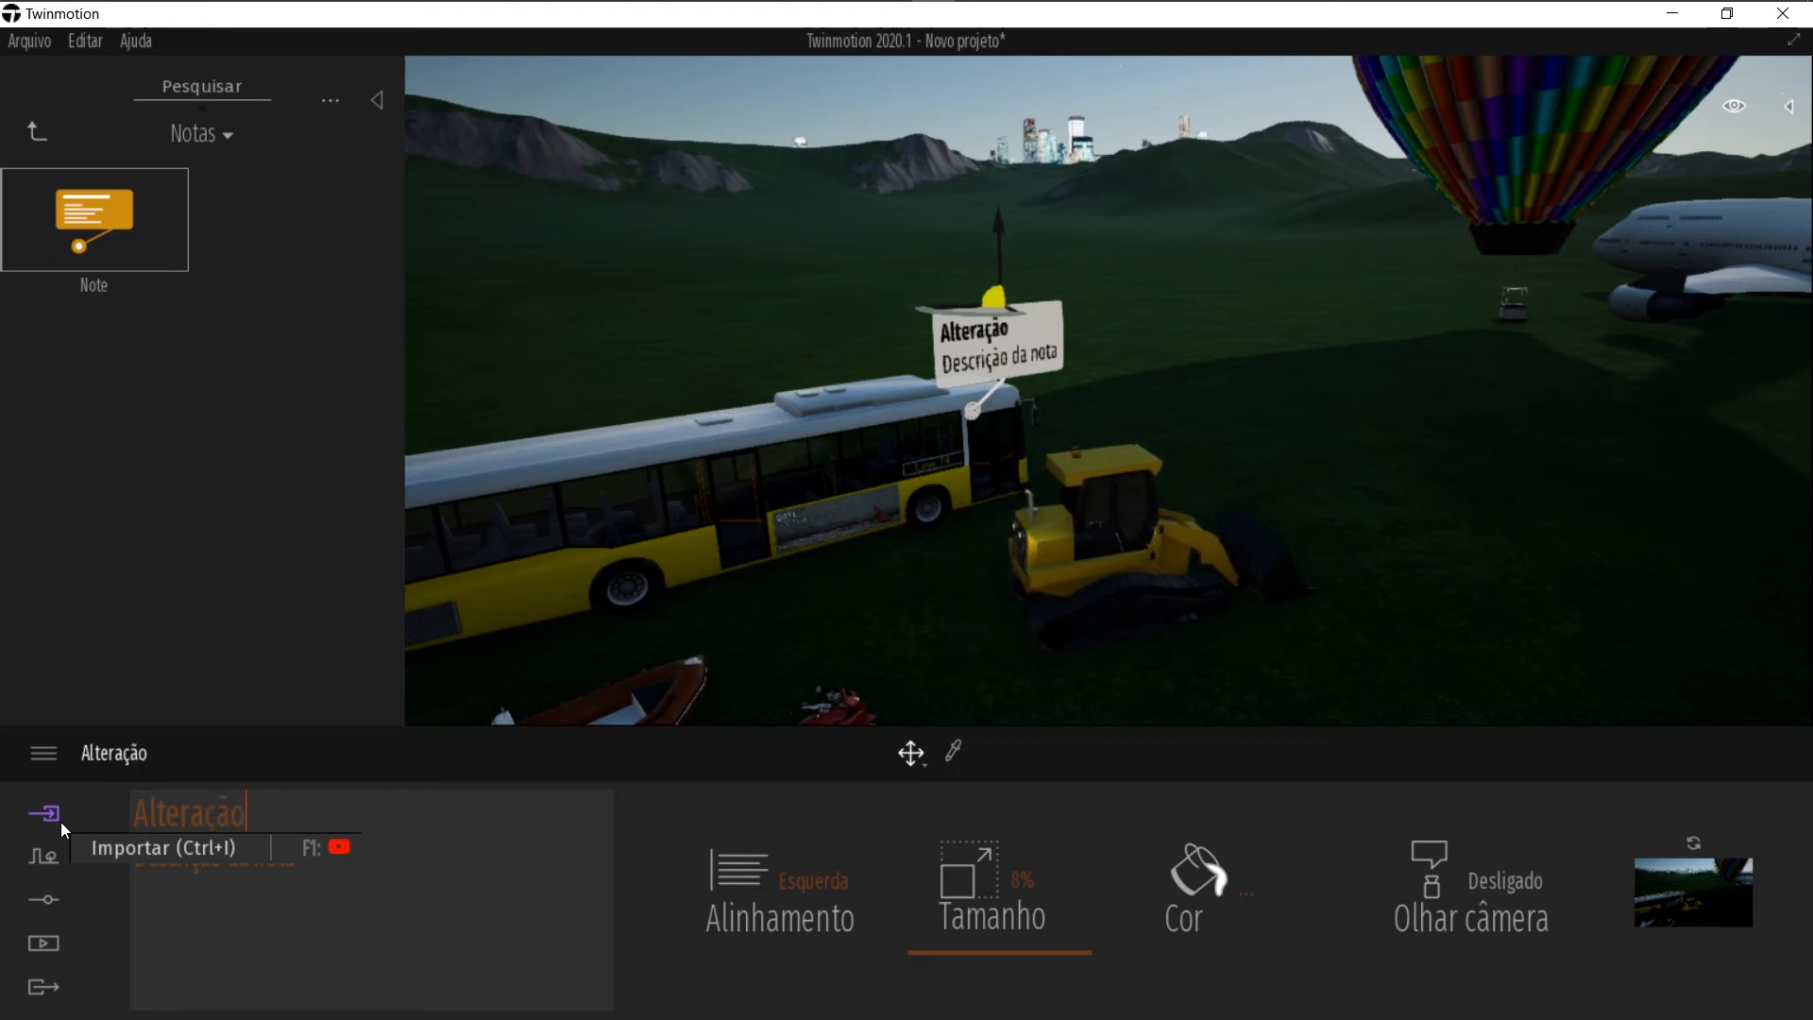
Step: Replace the note's description with Modificar material de acabamento
key("Tab")
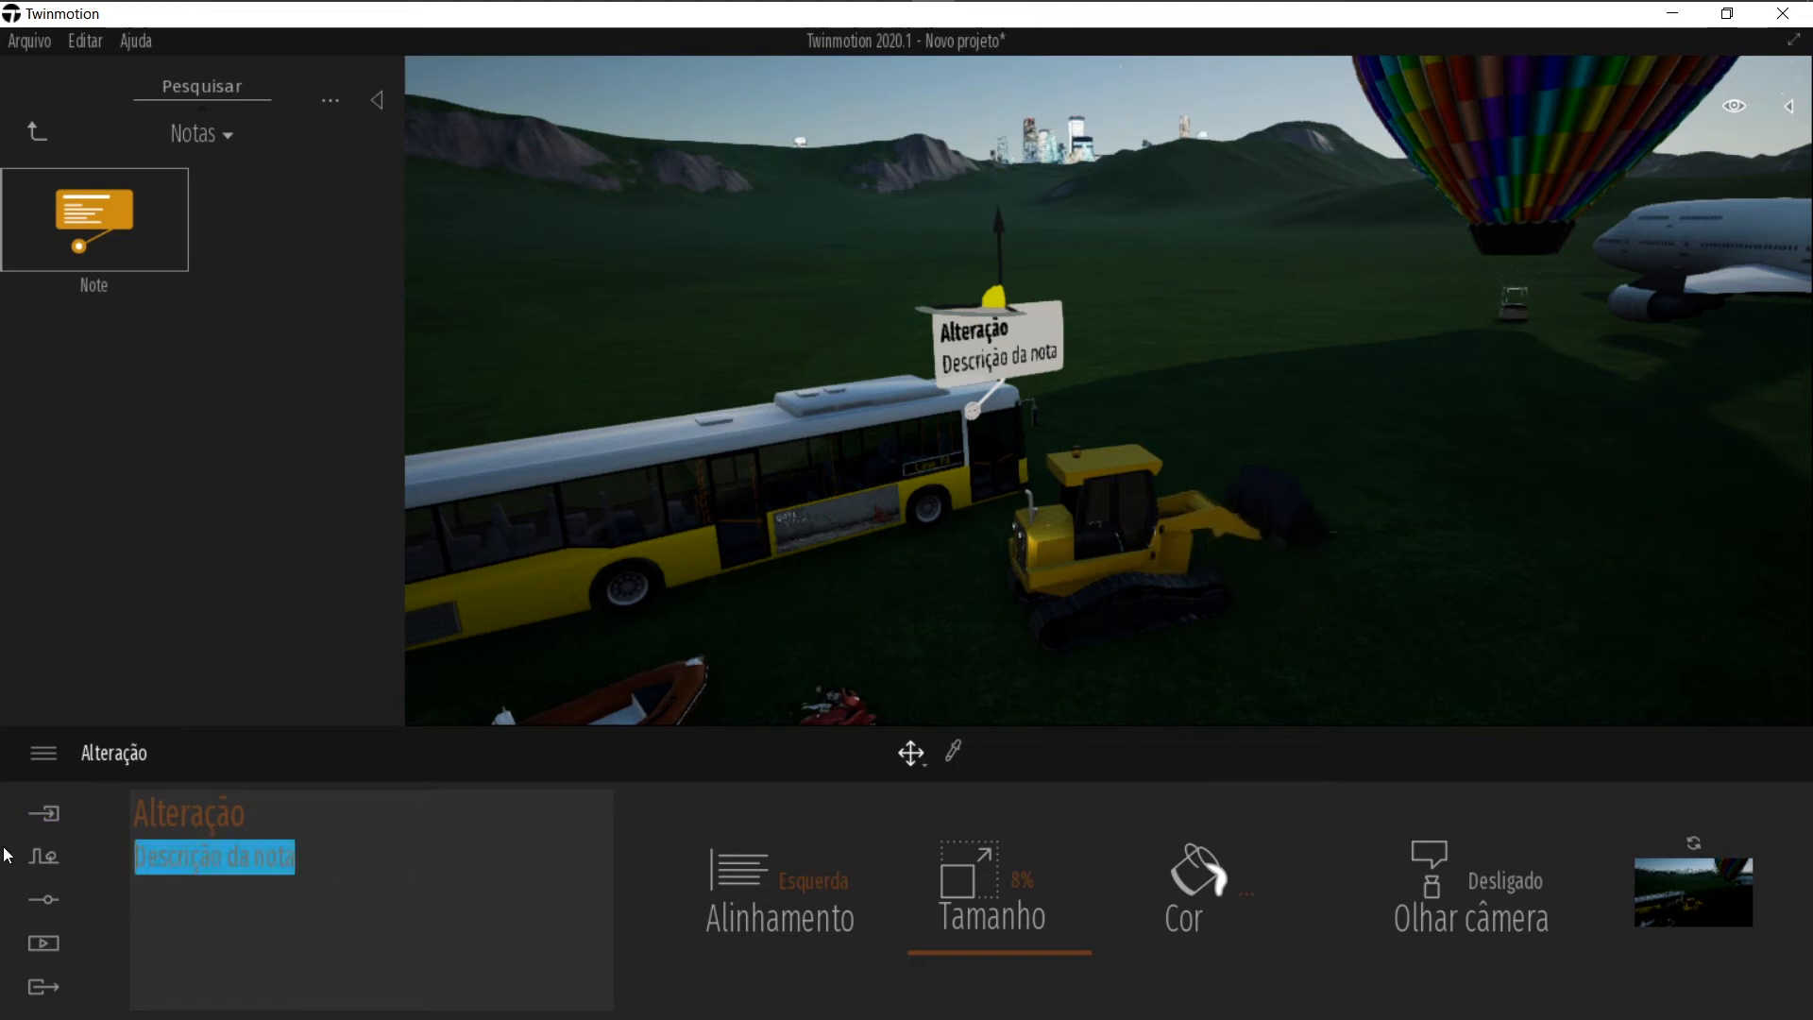
type("Modificar")
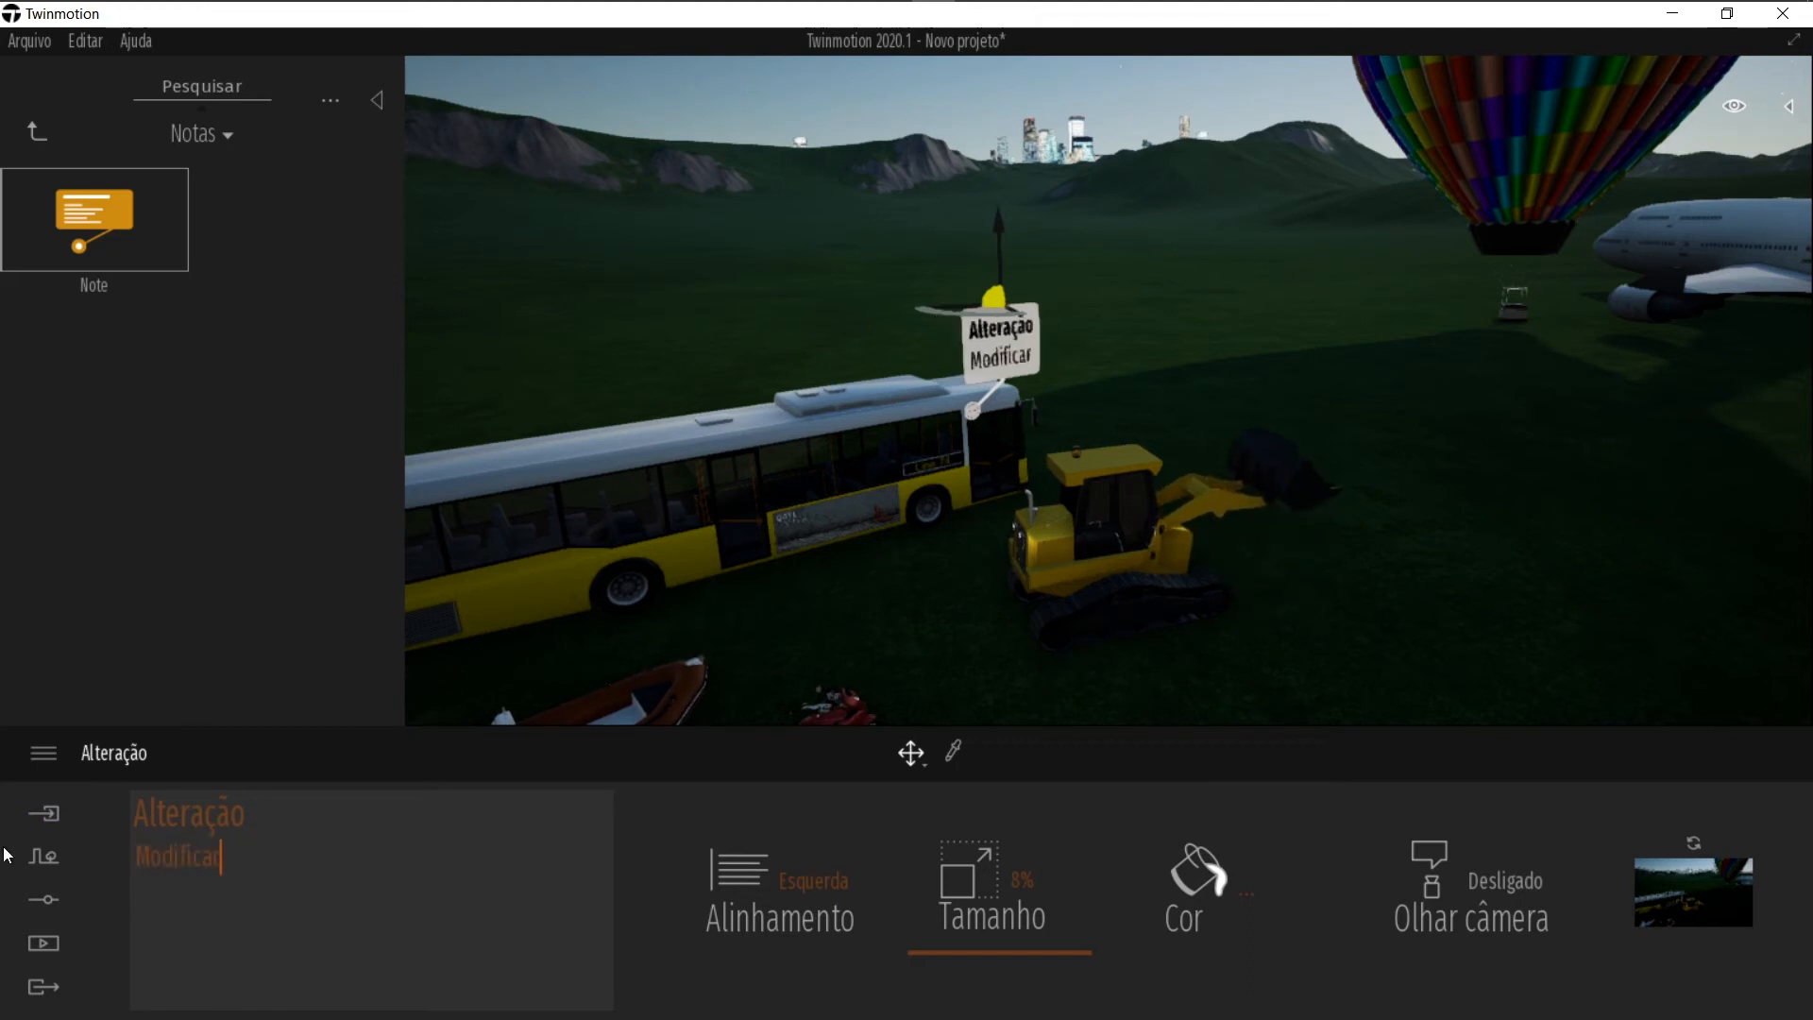
type(" material de aca")
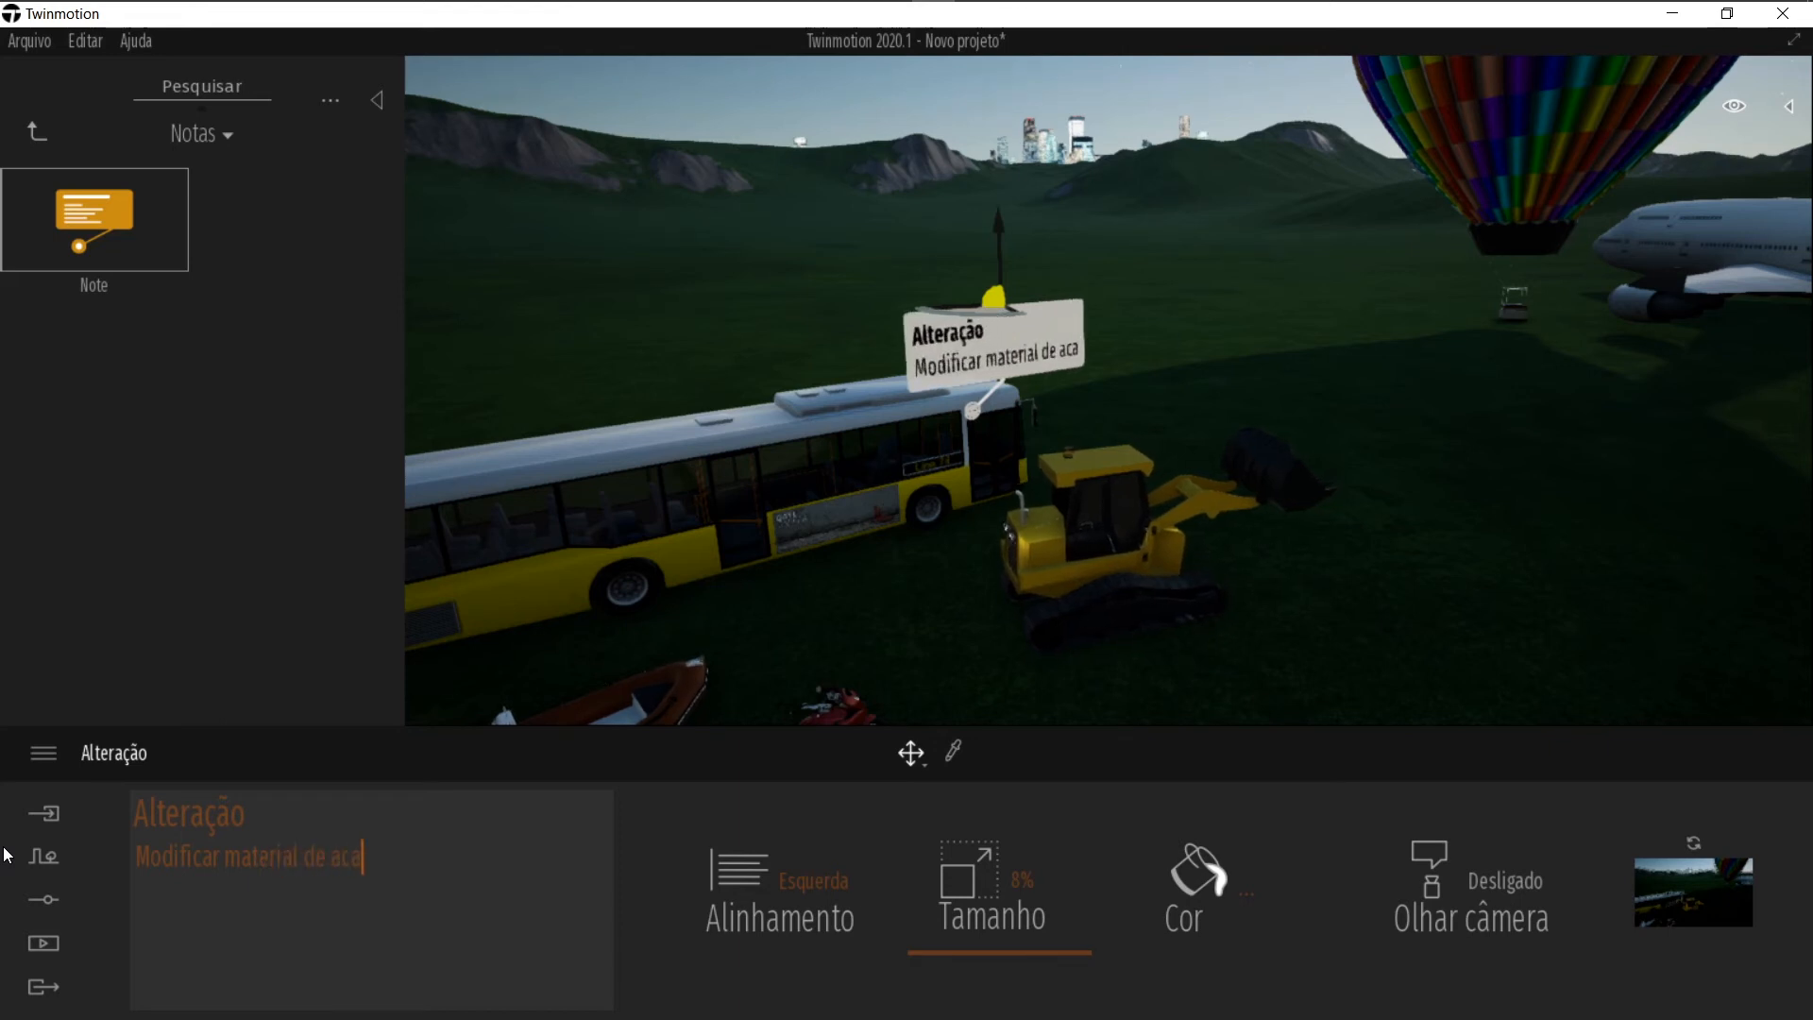
type("bamento")
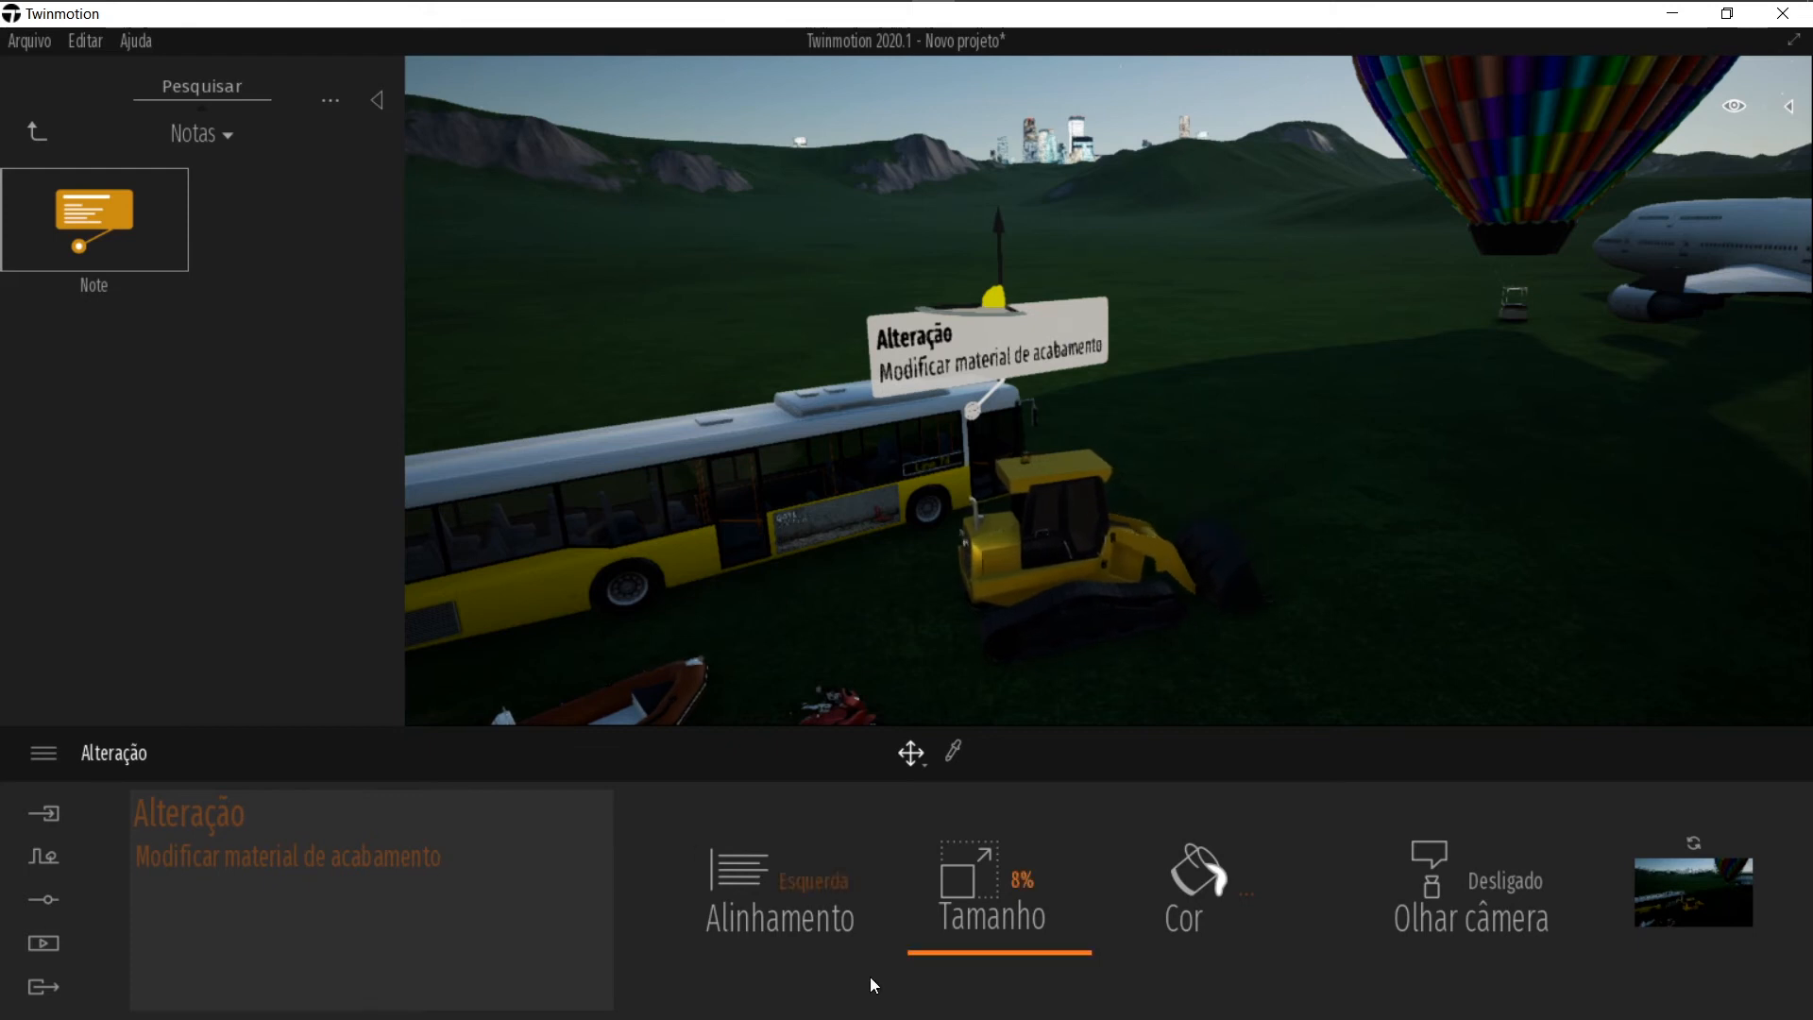
Step: Cycle the note's alignment through Centro and Direita back to Esquerda, and set its size to 12%
left_click(753, 889)
left_click(758, 772)
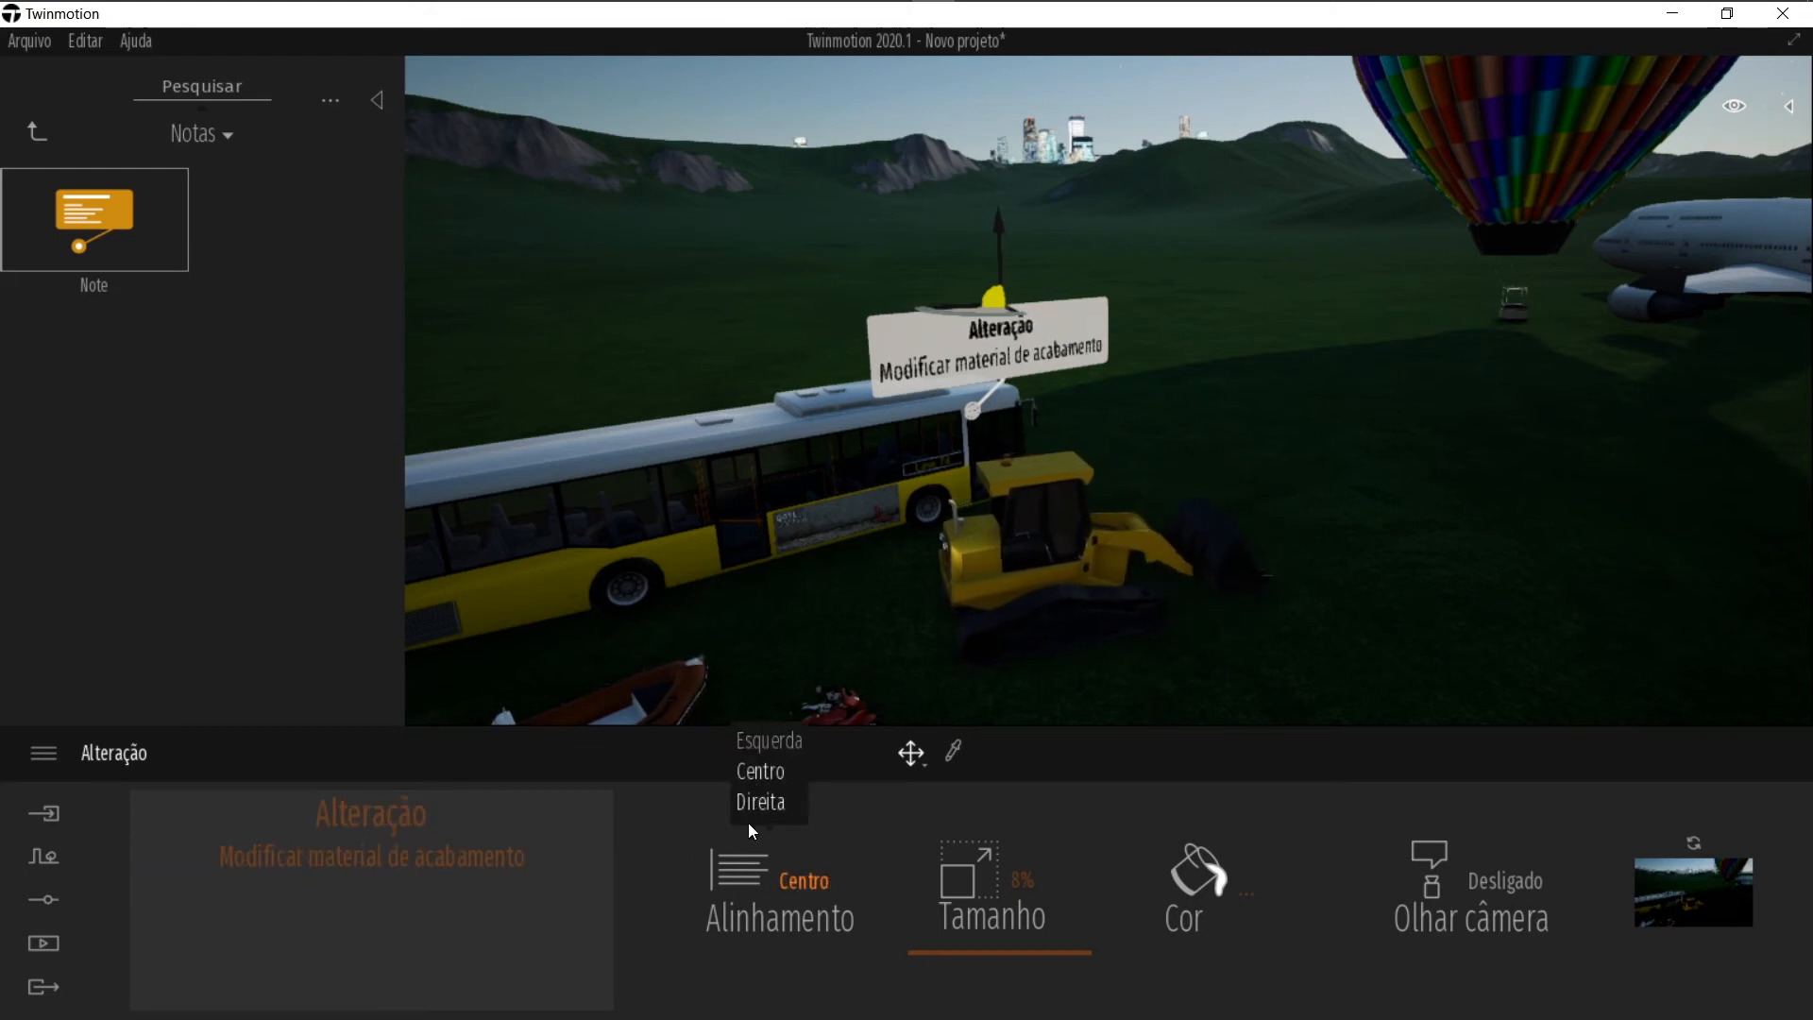
left_click(764, 803)
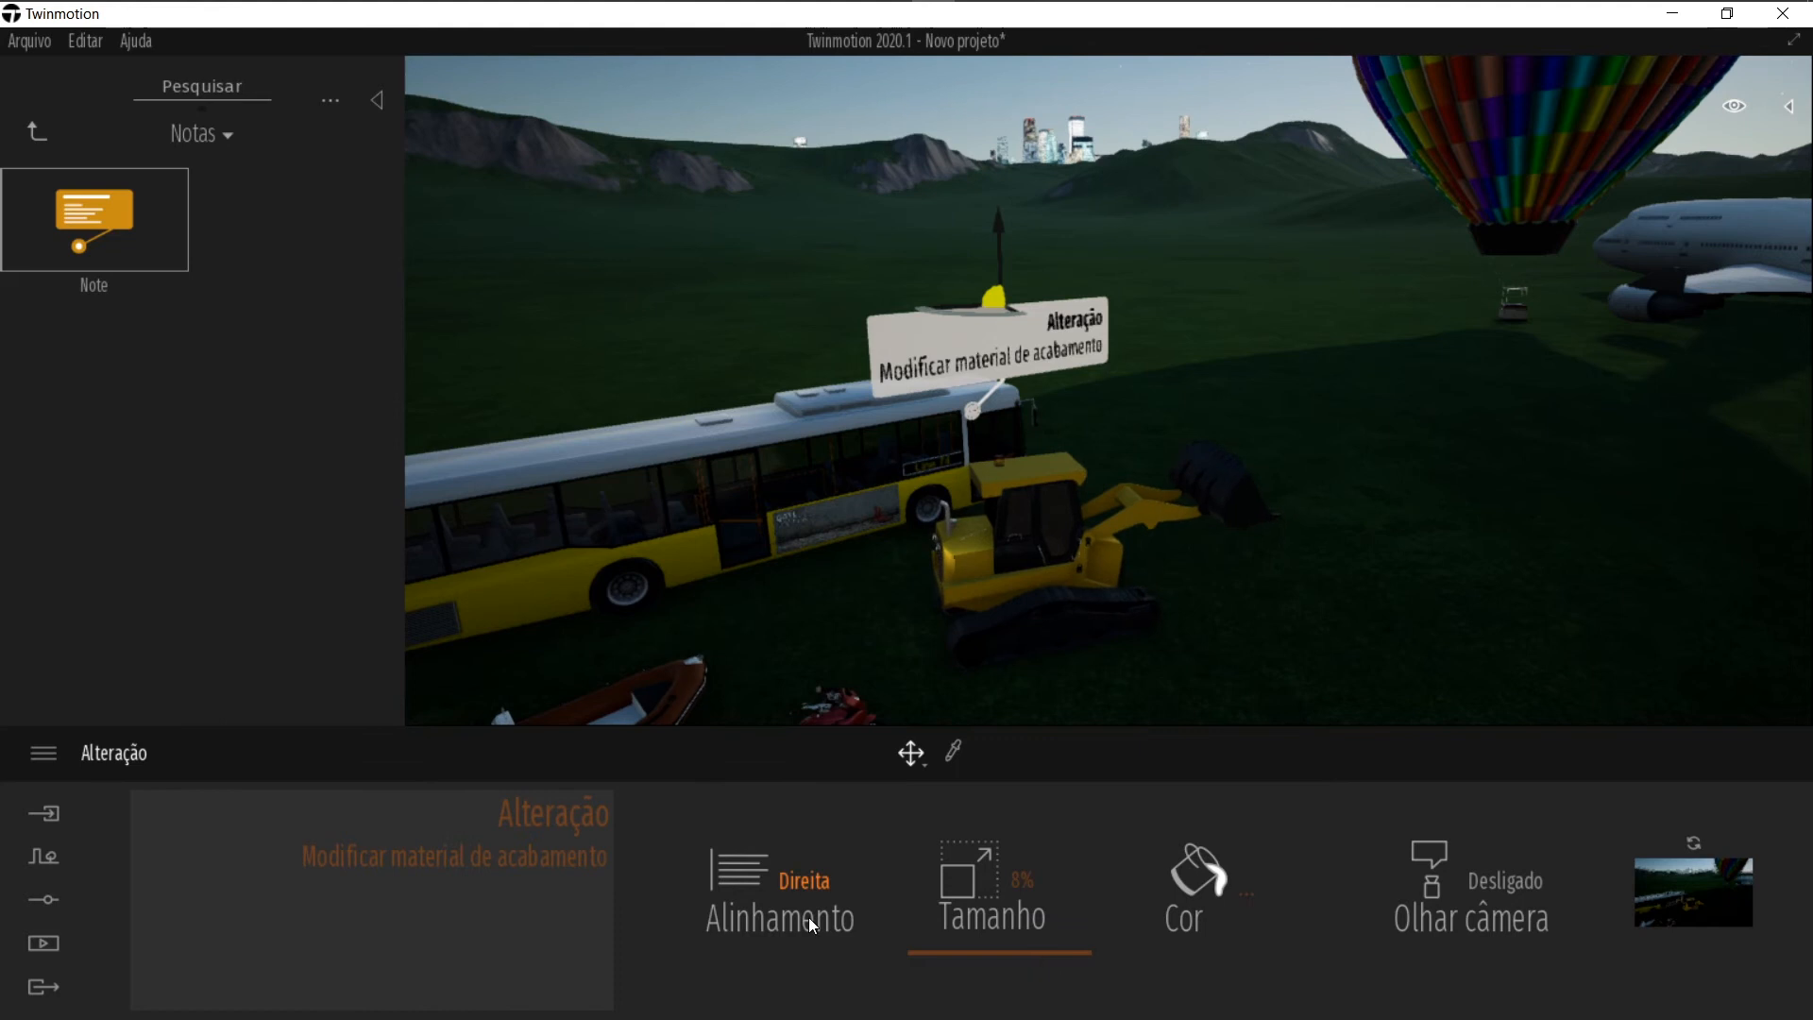
left_click(769, 741)
left_click_drag(948, 952, 1116, 913)
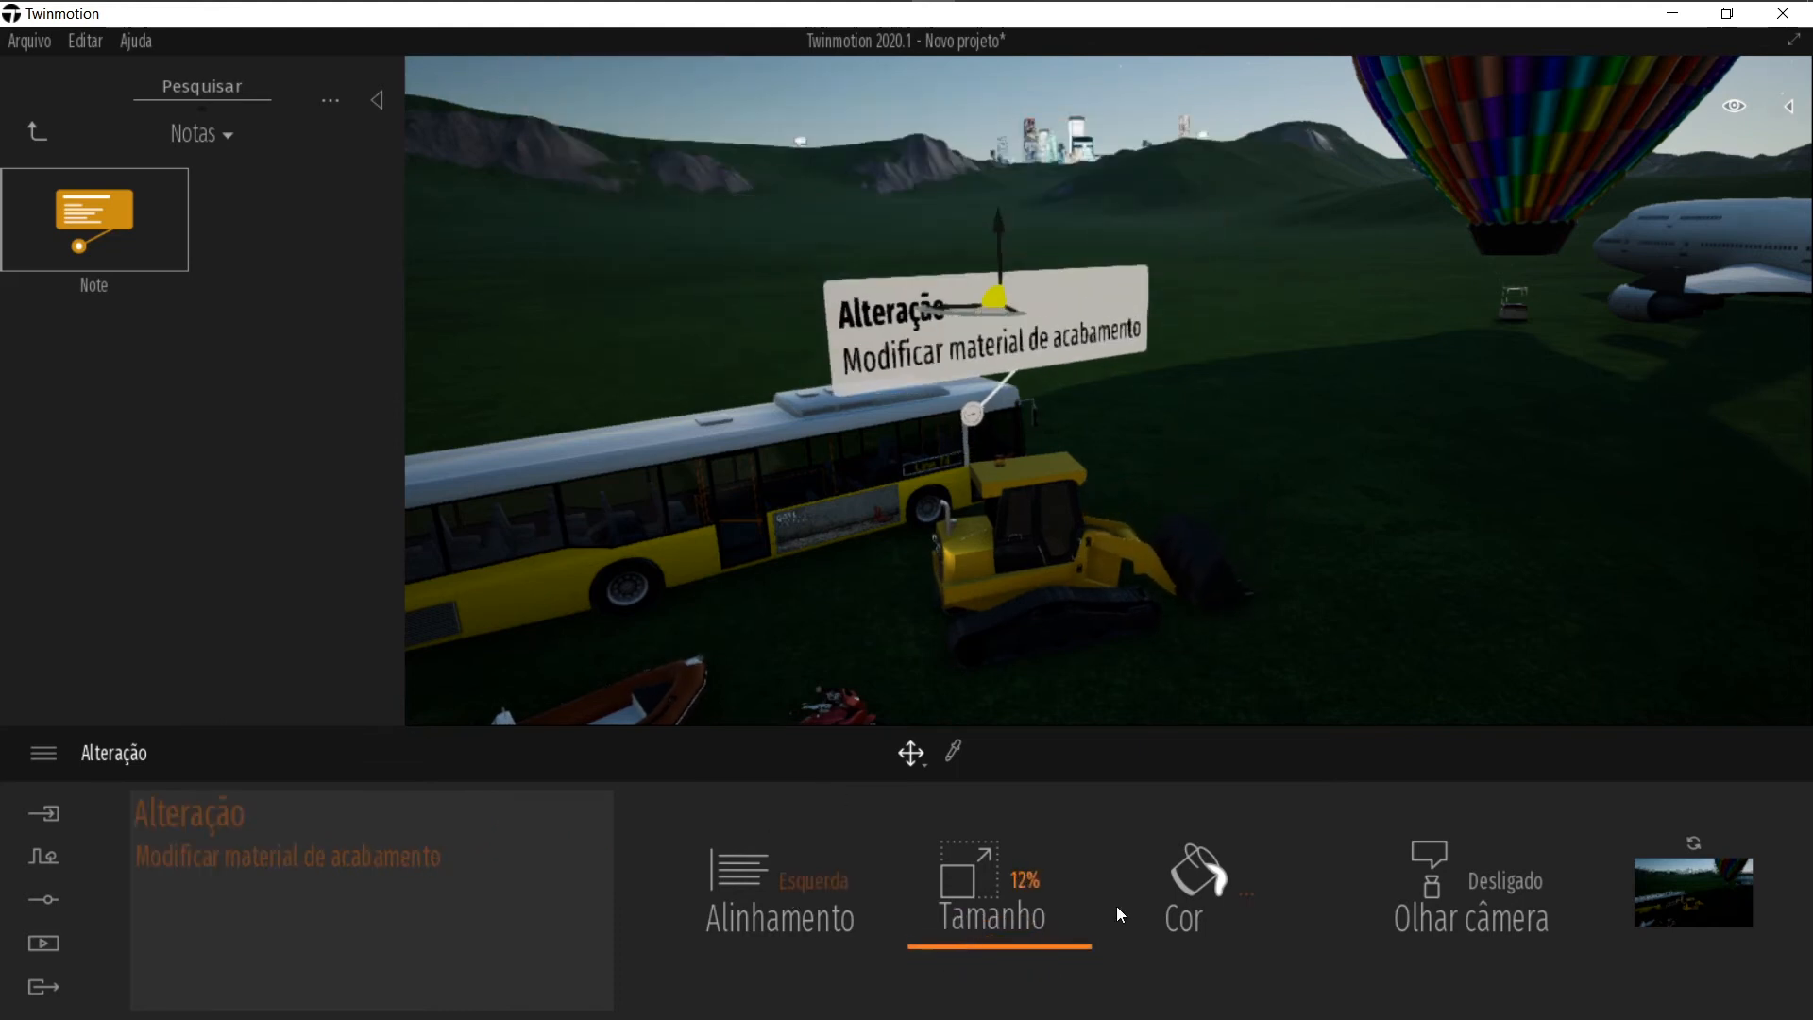
Step: Toggle the note's Olhar câmera option on, orbit around it, then switch it back off
left_click(1490, 900)
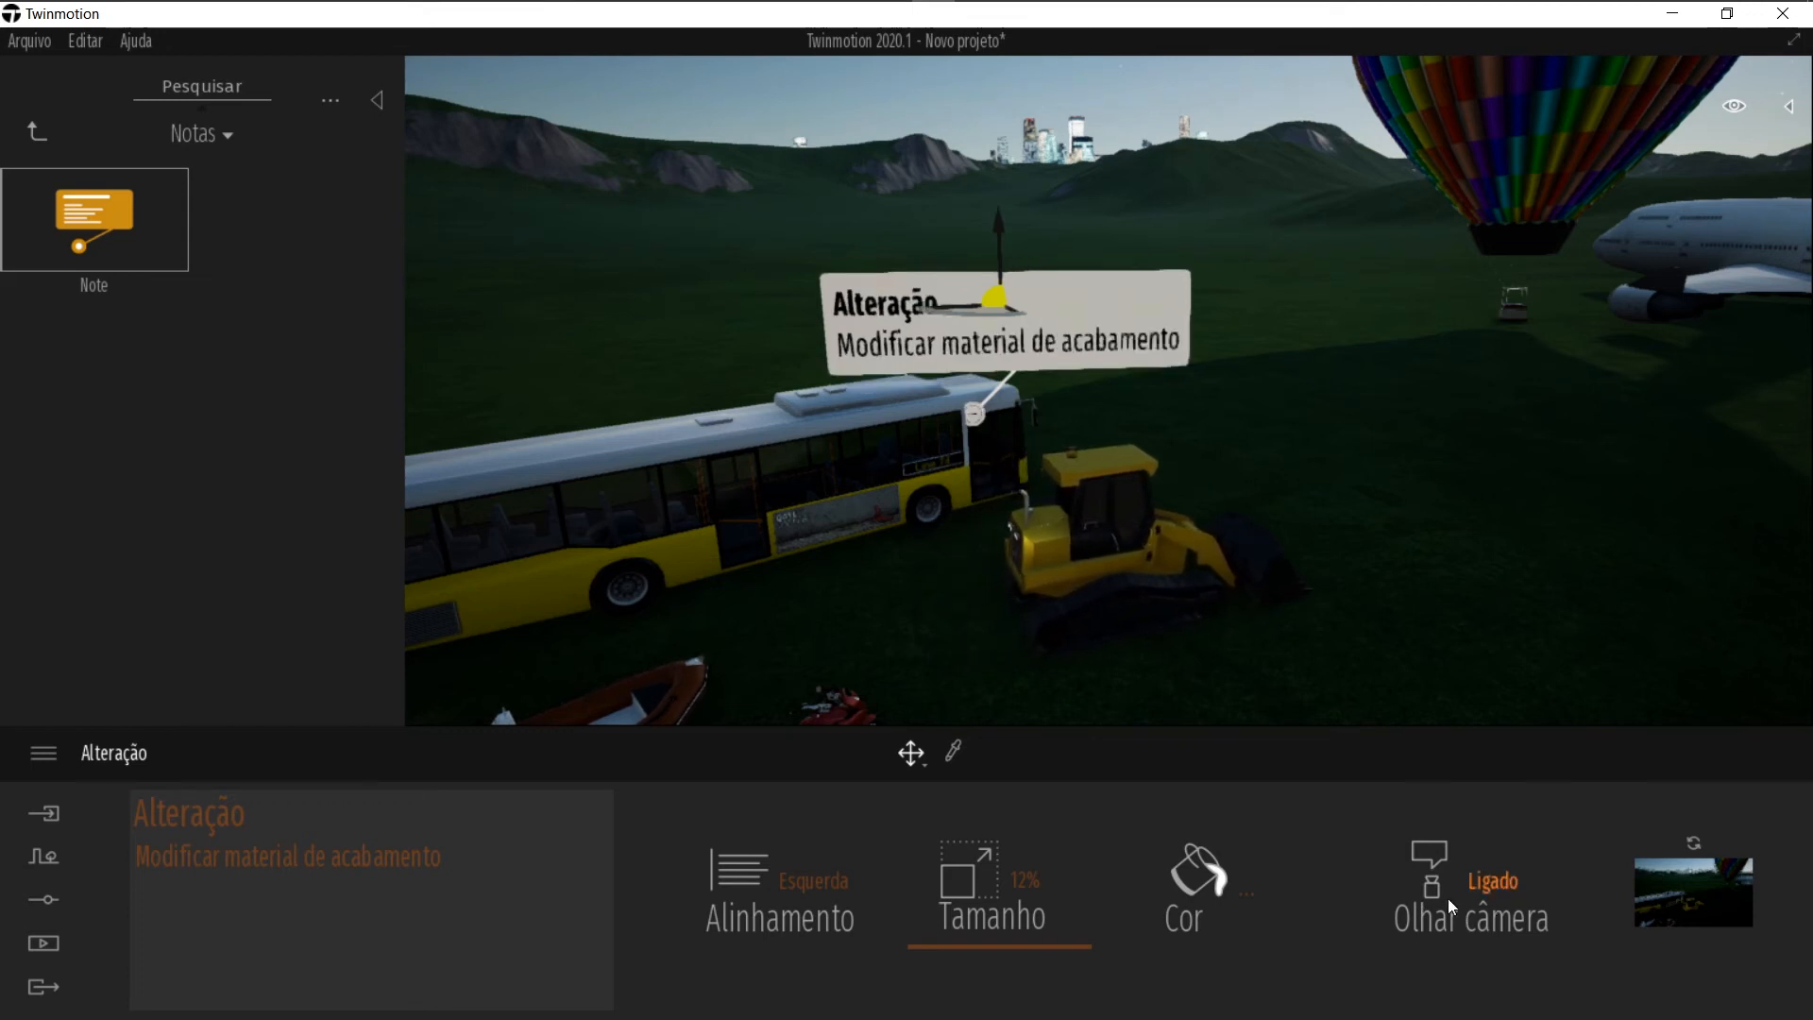
middle_click_drag(999, 413, 908, 413)
right_click_drag(1183, 468, 992, 415)
left_click(1497, 872)
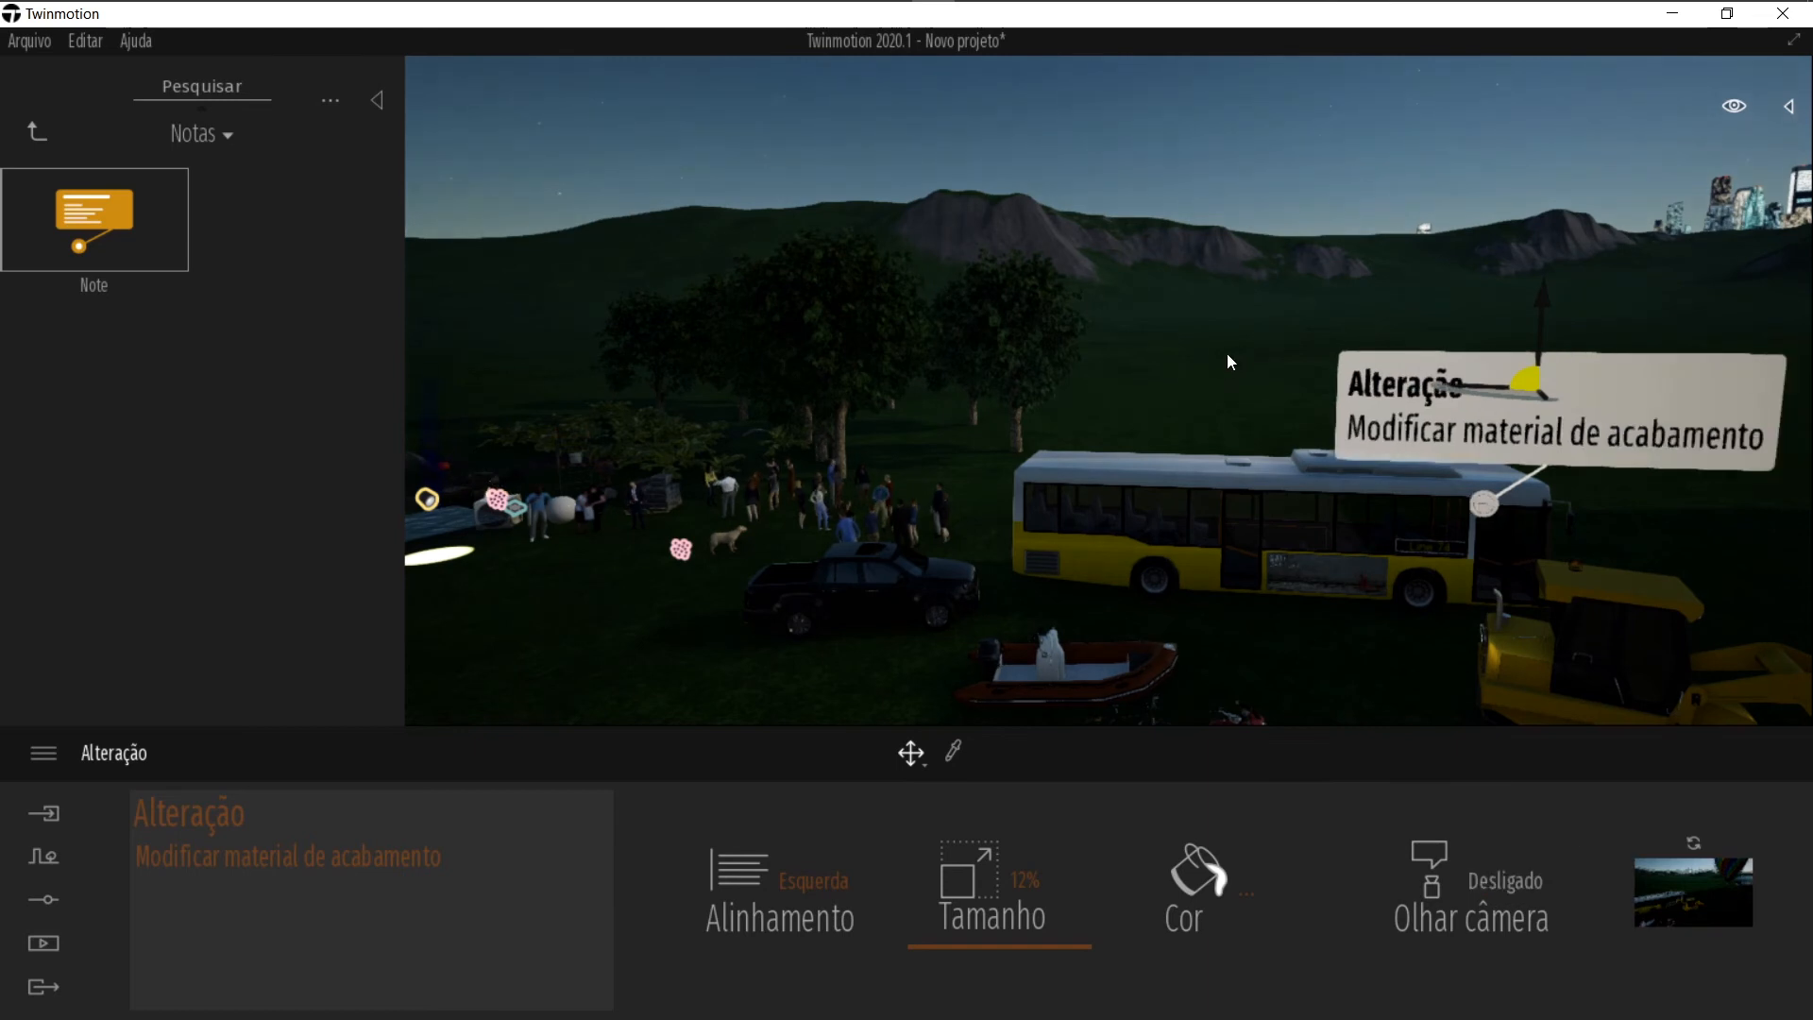
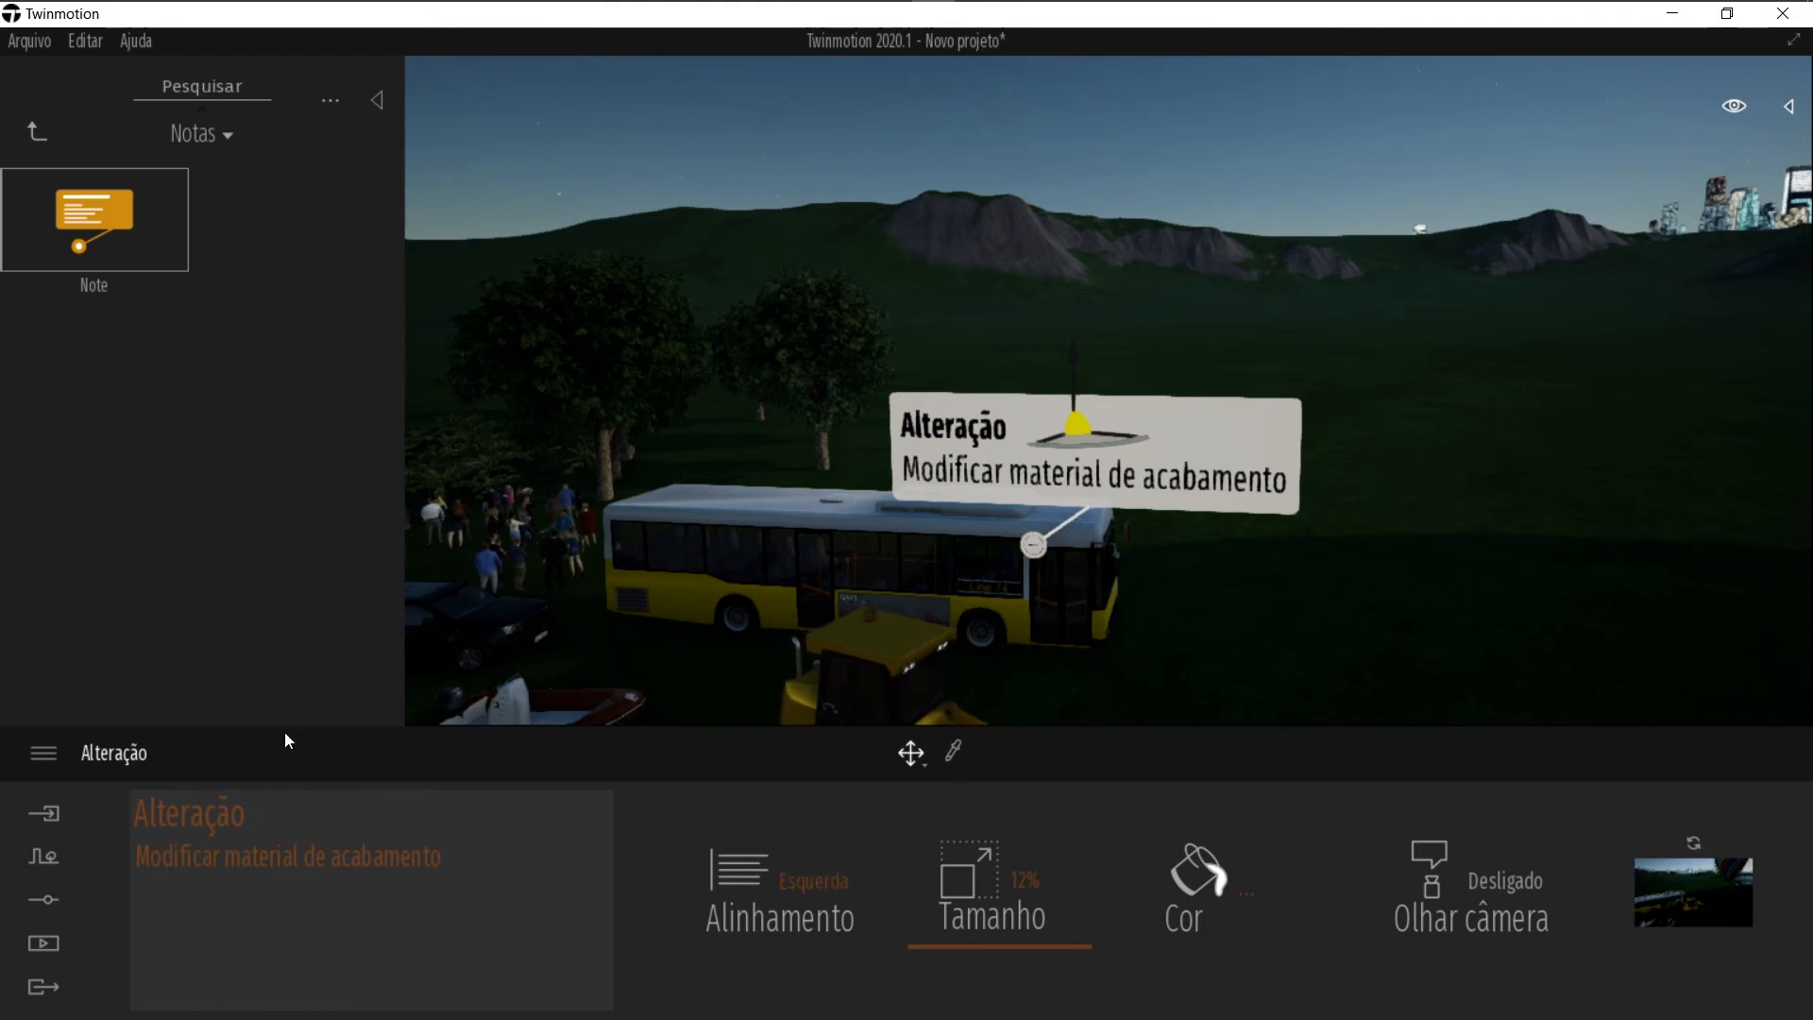
Step: Place a Measure Tool from the Medida library on the grass beside the bus
left_click(38, 133)
left_click(144, 376)
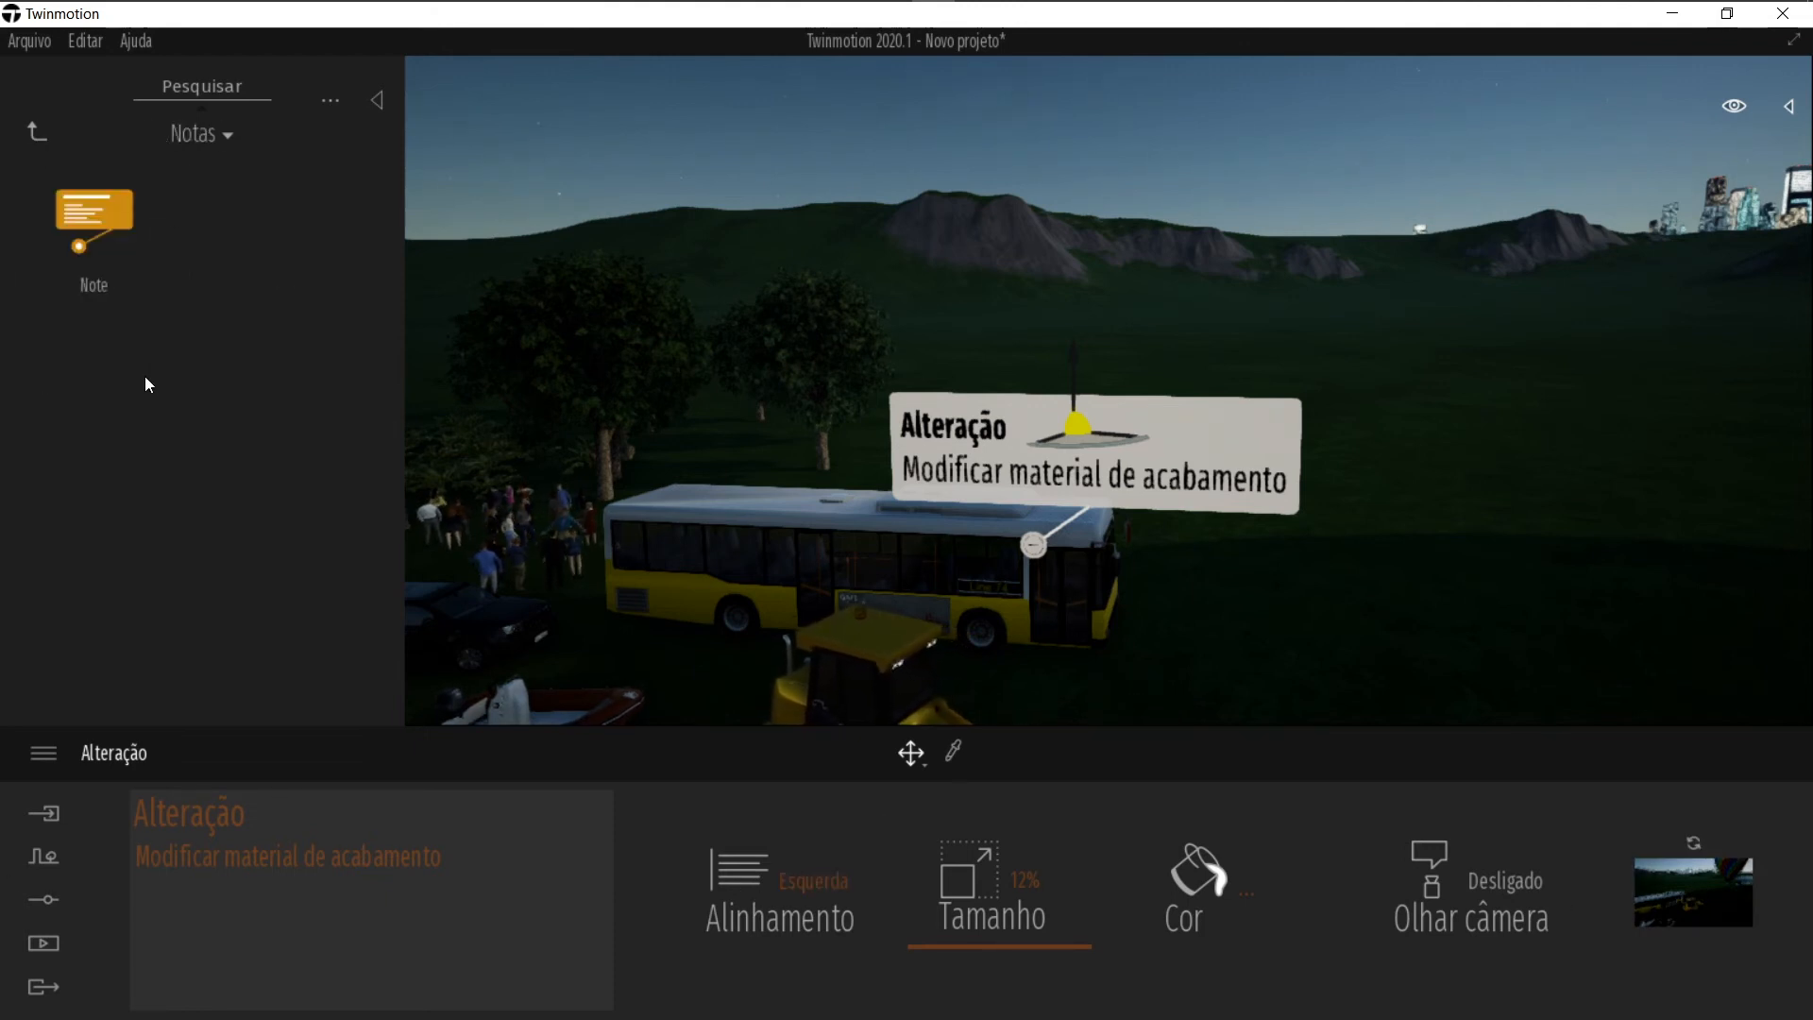
left_click(38, 133)
left_click(273, 383)
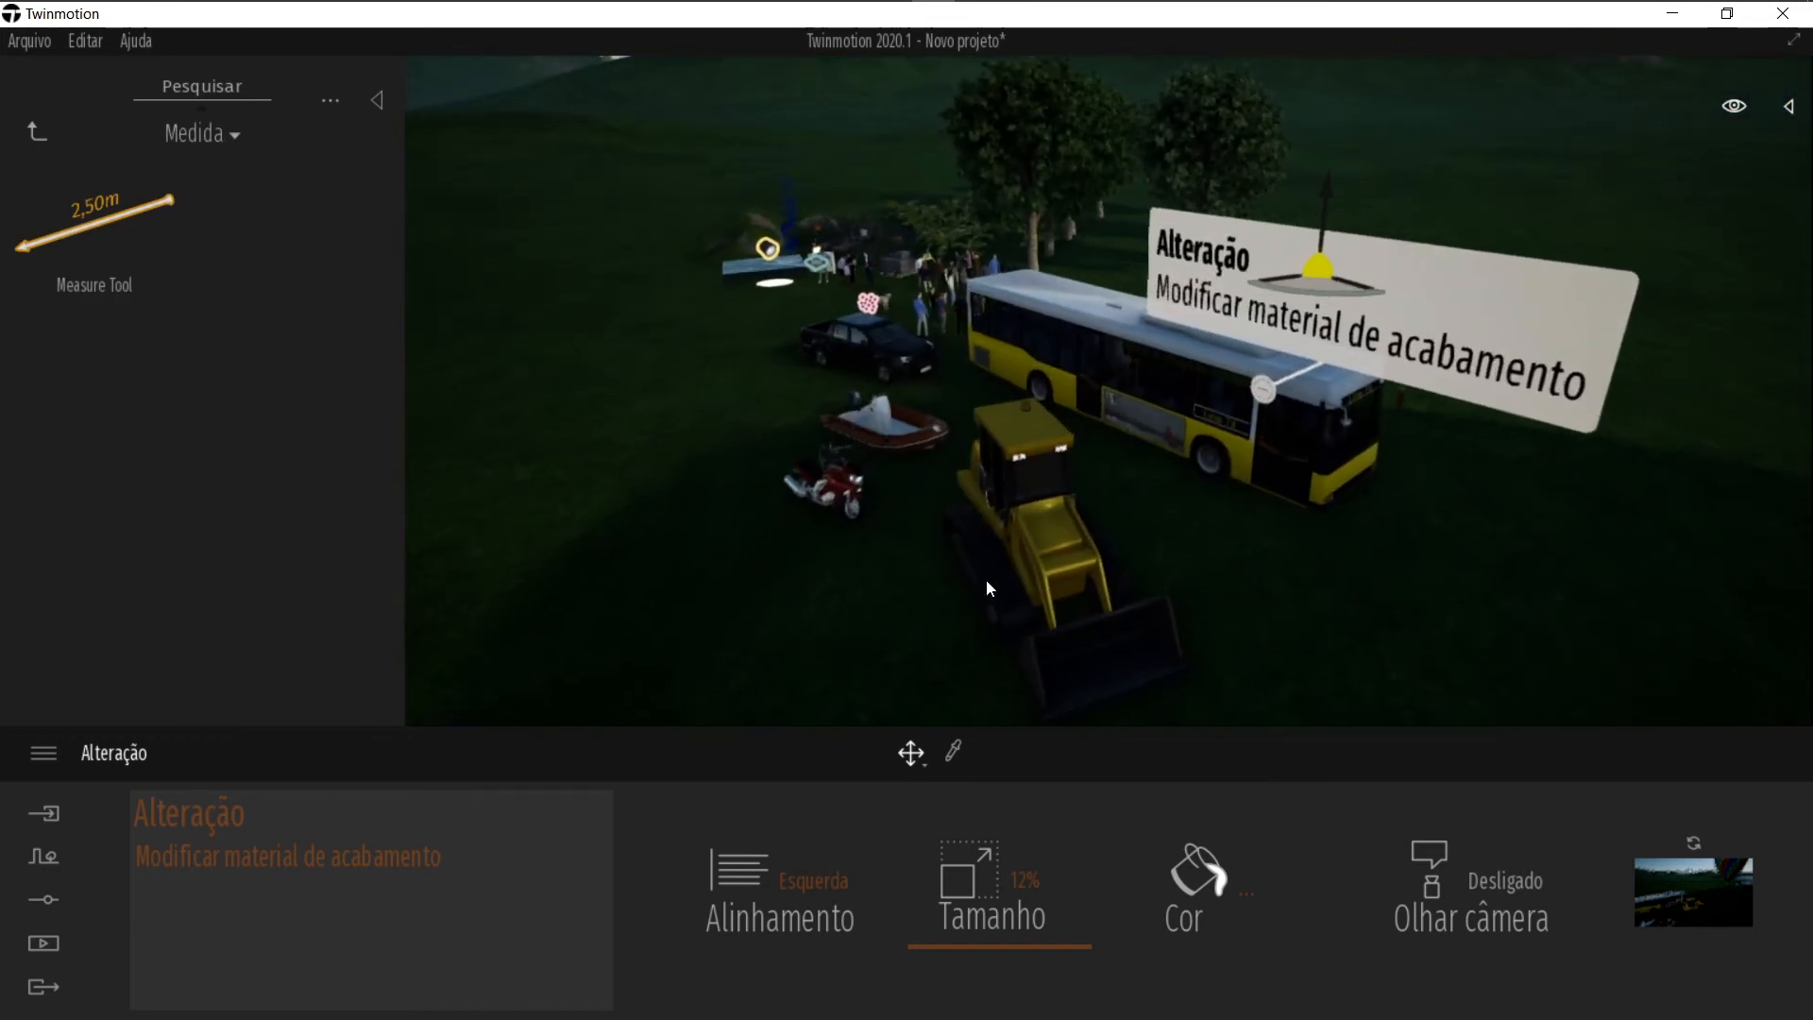
key("w")
key("d")
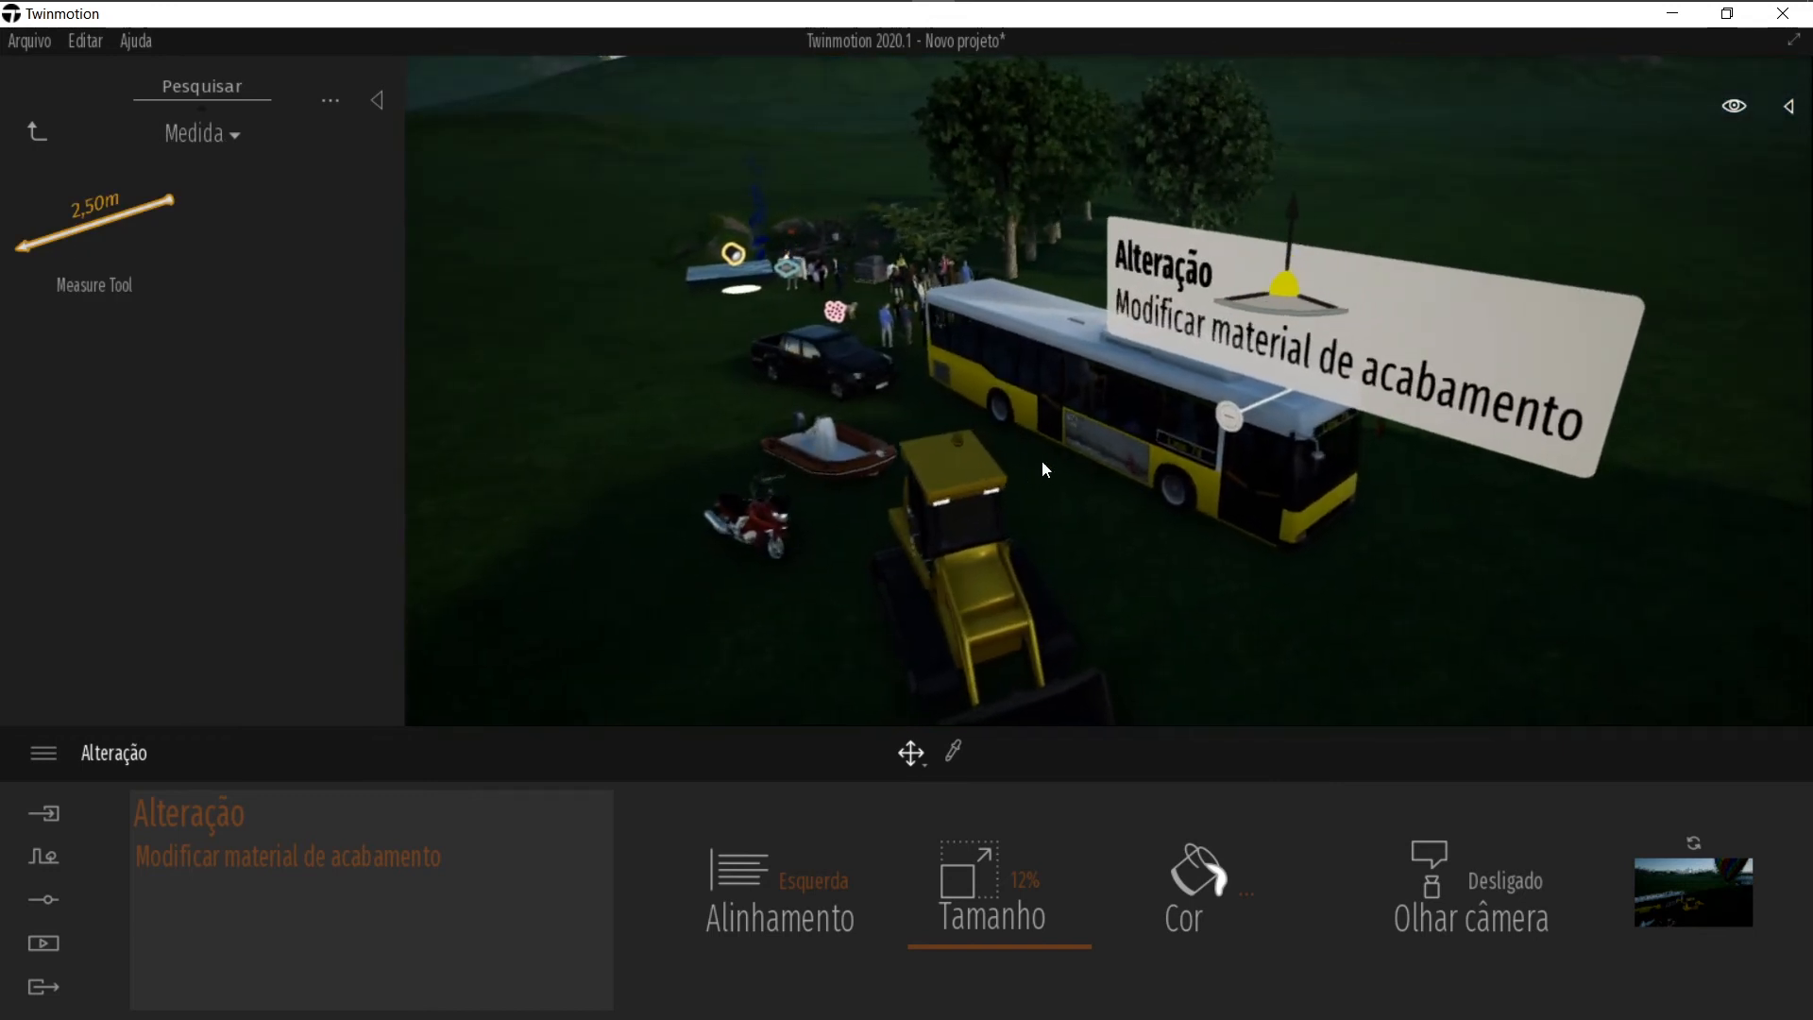
right_click_drag(1050, 457, 935, 395)
key("d")
left_click_drag(161, 196, 935, 373)
key("Escape")
key("w")
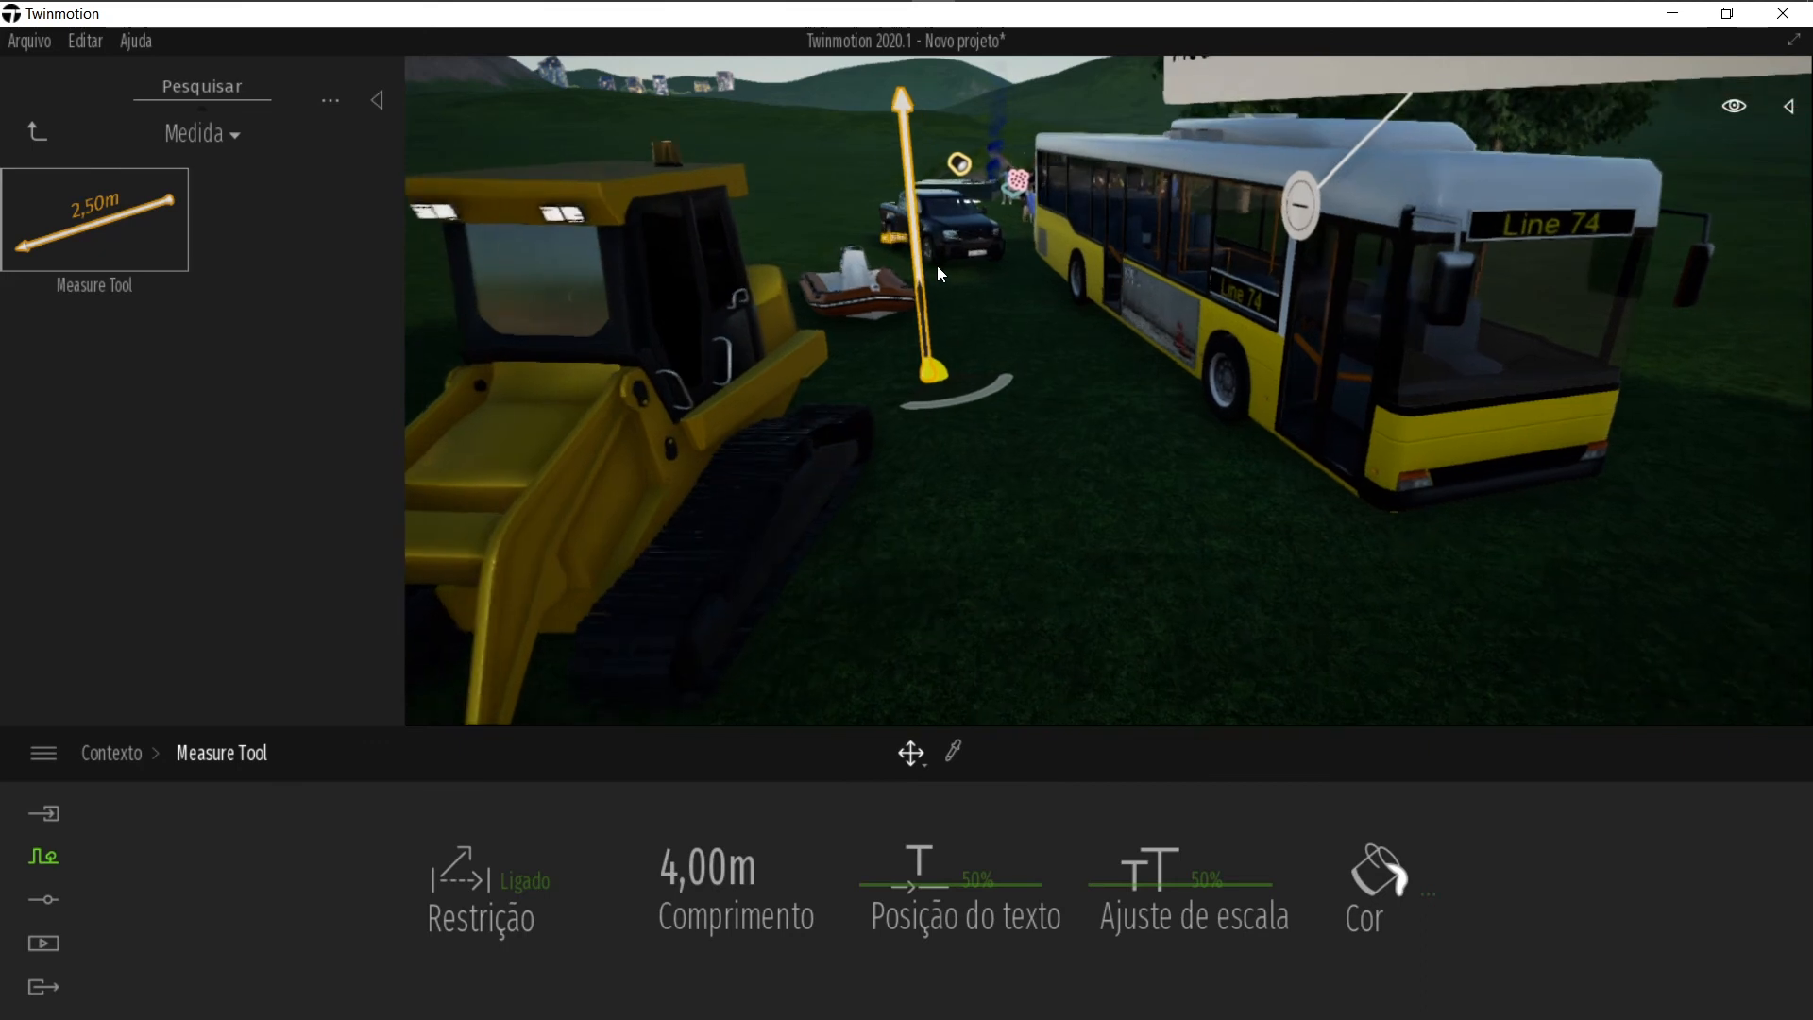
Step: Rotate the measure tool to lie horizontally, pointing toward the bus
key("Tab")
left_click_drag(935, 306, 1037, 403)
key("w")
key("w")
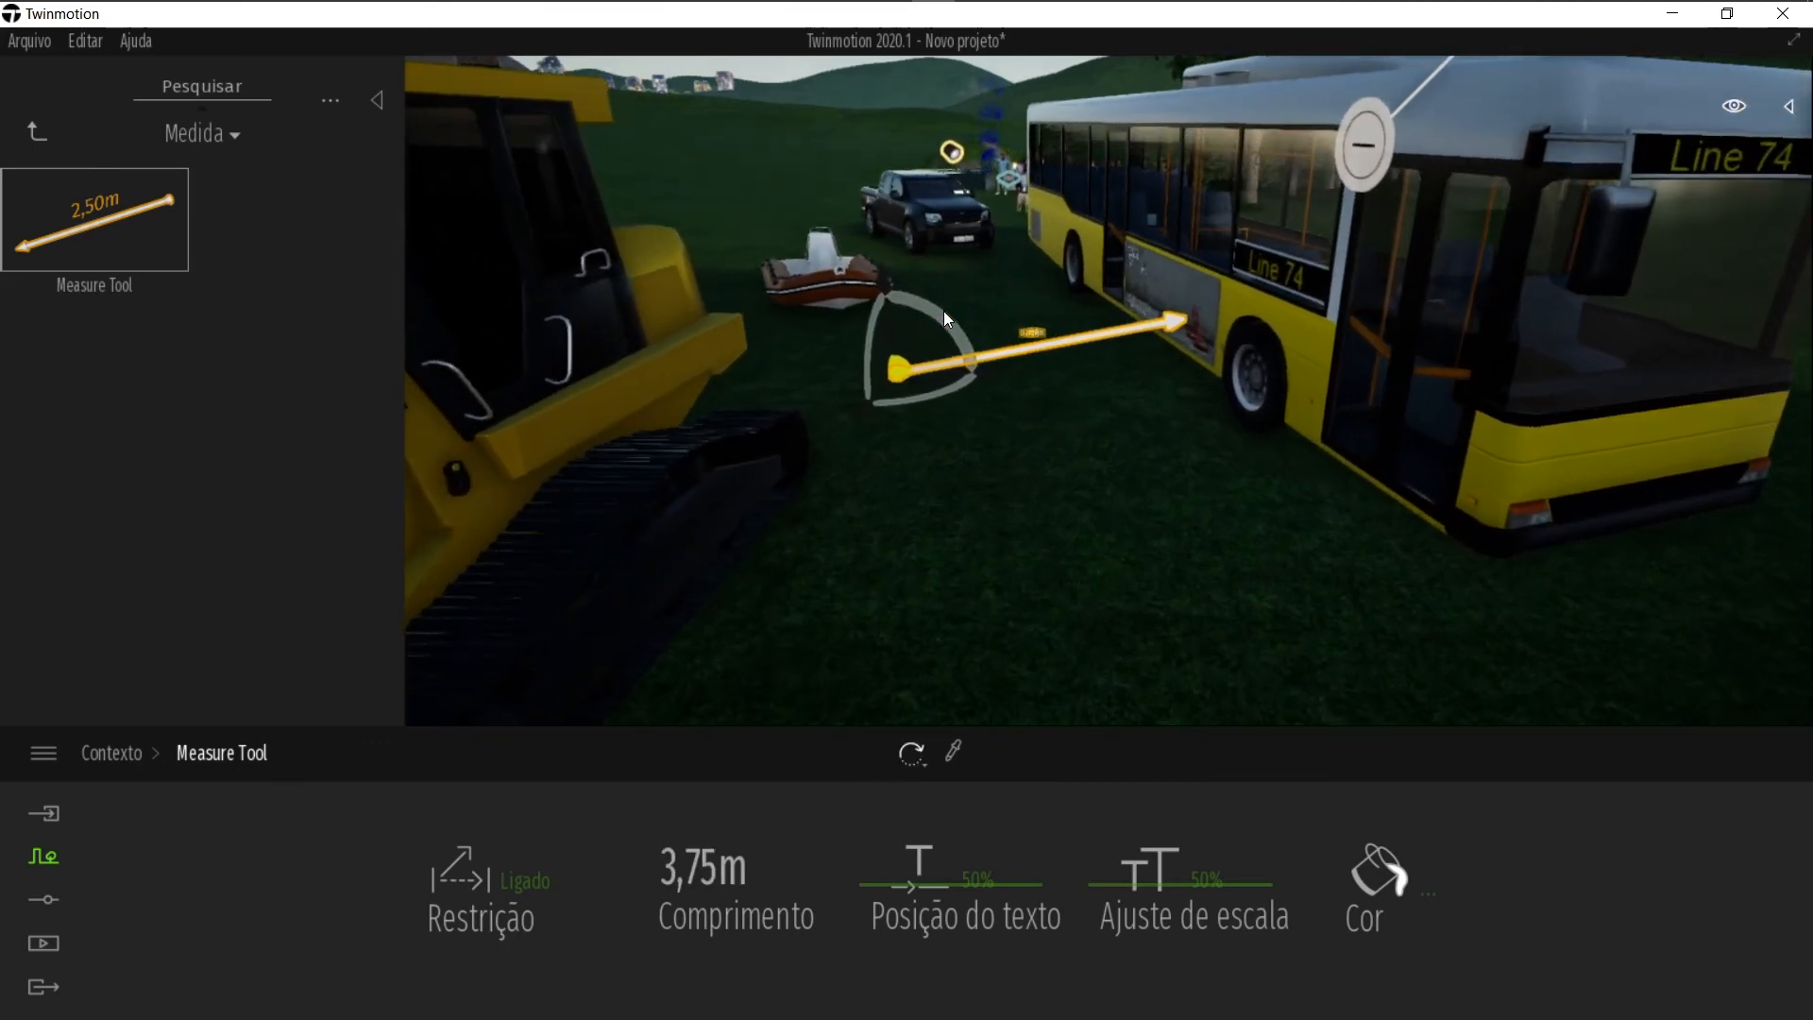
key("a")
right_click_drag(943, 310, 914, 383)
left_click_drag(914, 344, 965, 264)
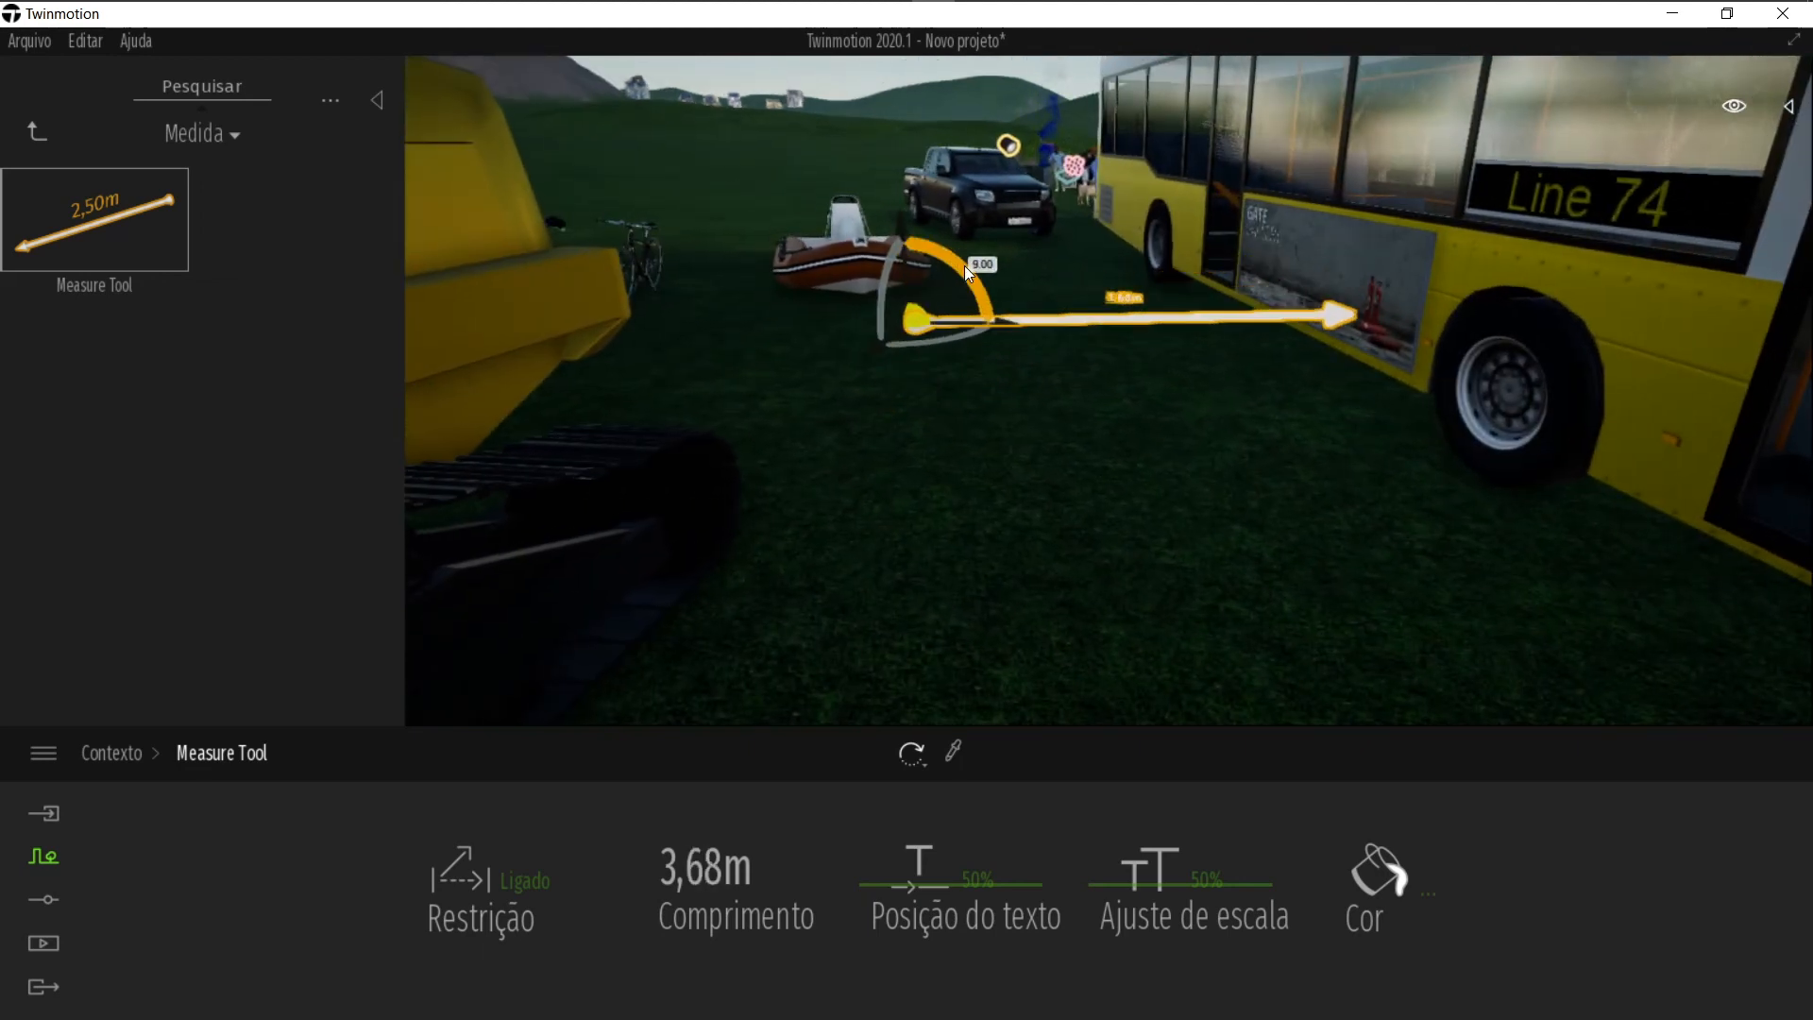
key("w")
key("w")
key("d")
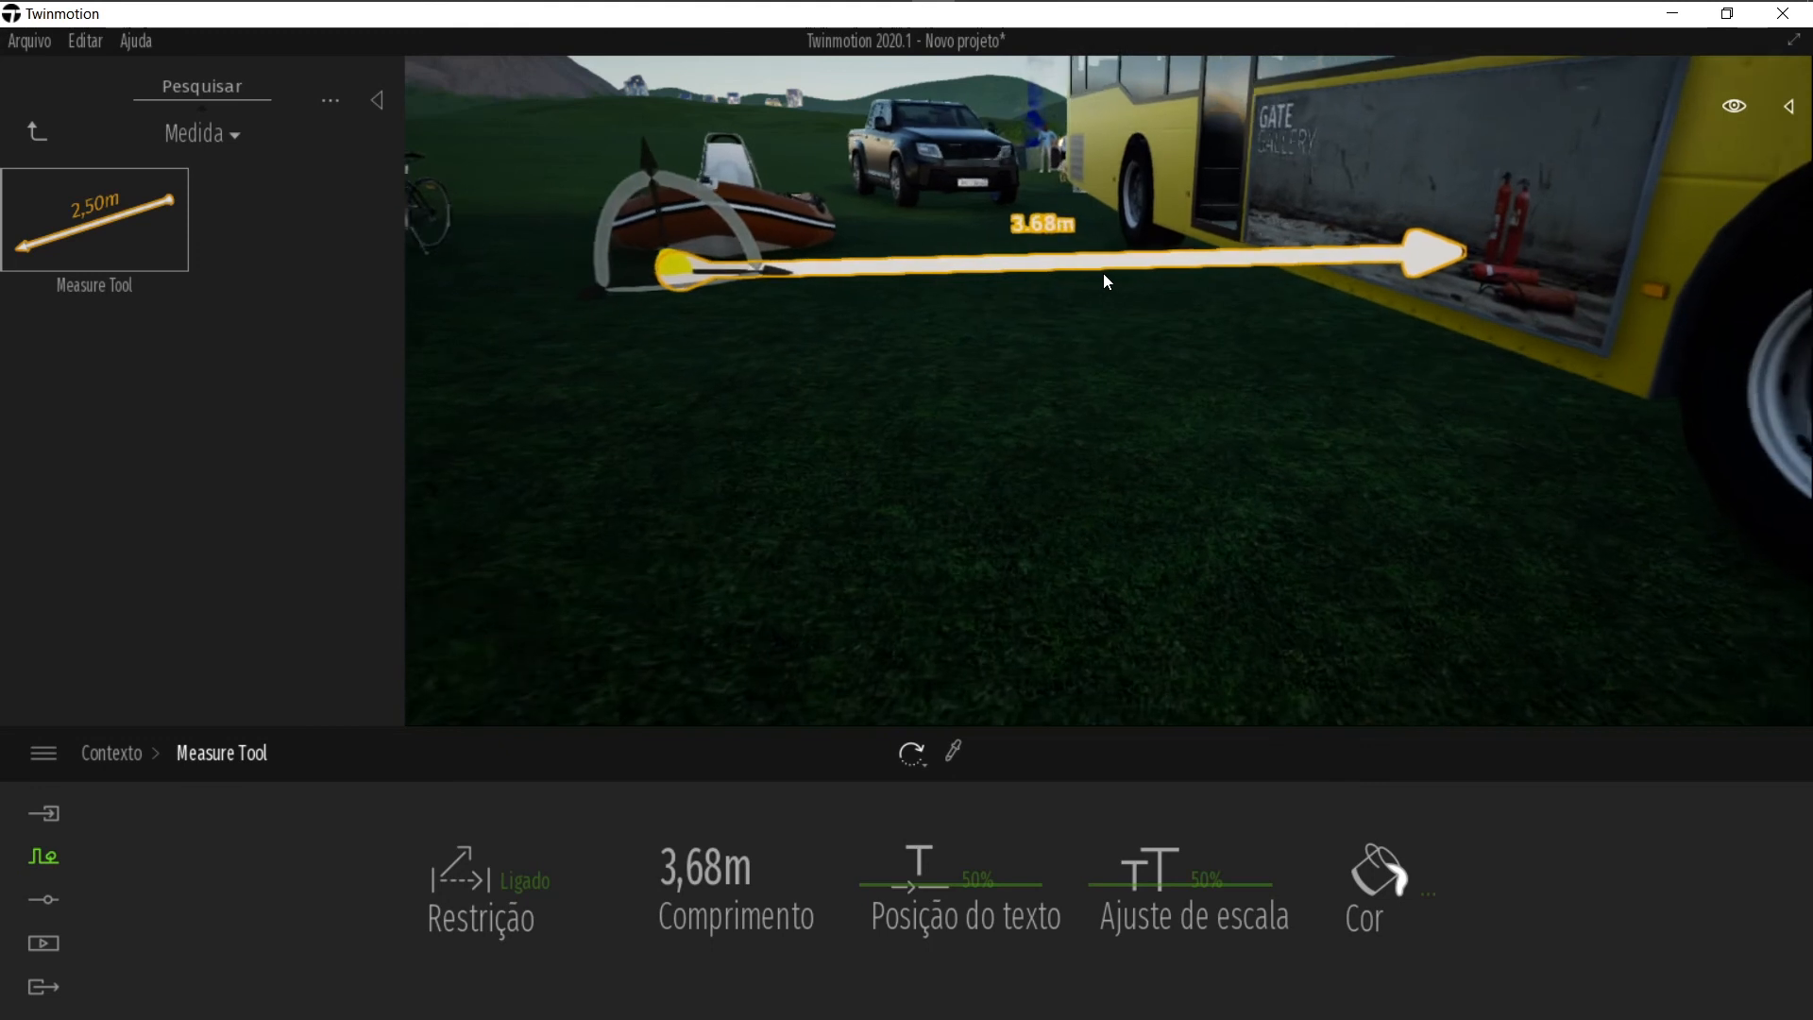
Step: Delete the measure tool
left_click_drag(744, 267, 505, 335)
scroll(854, 406, "down", 3)
left_click_drag(716, 304, 954, 338)
key("Delete")
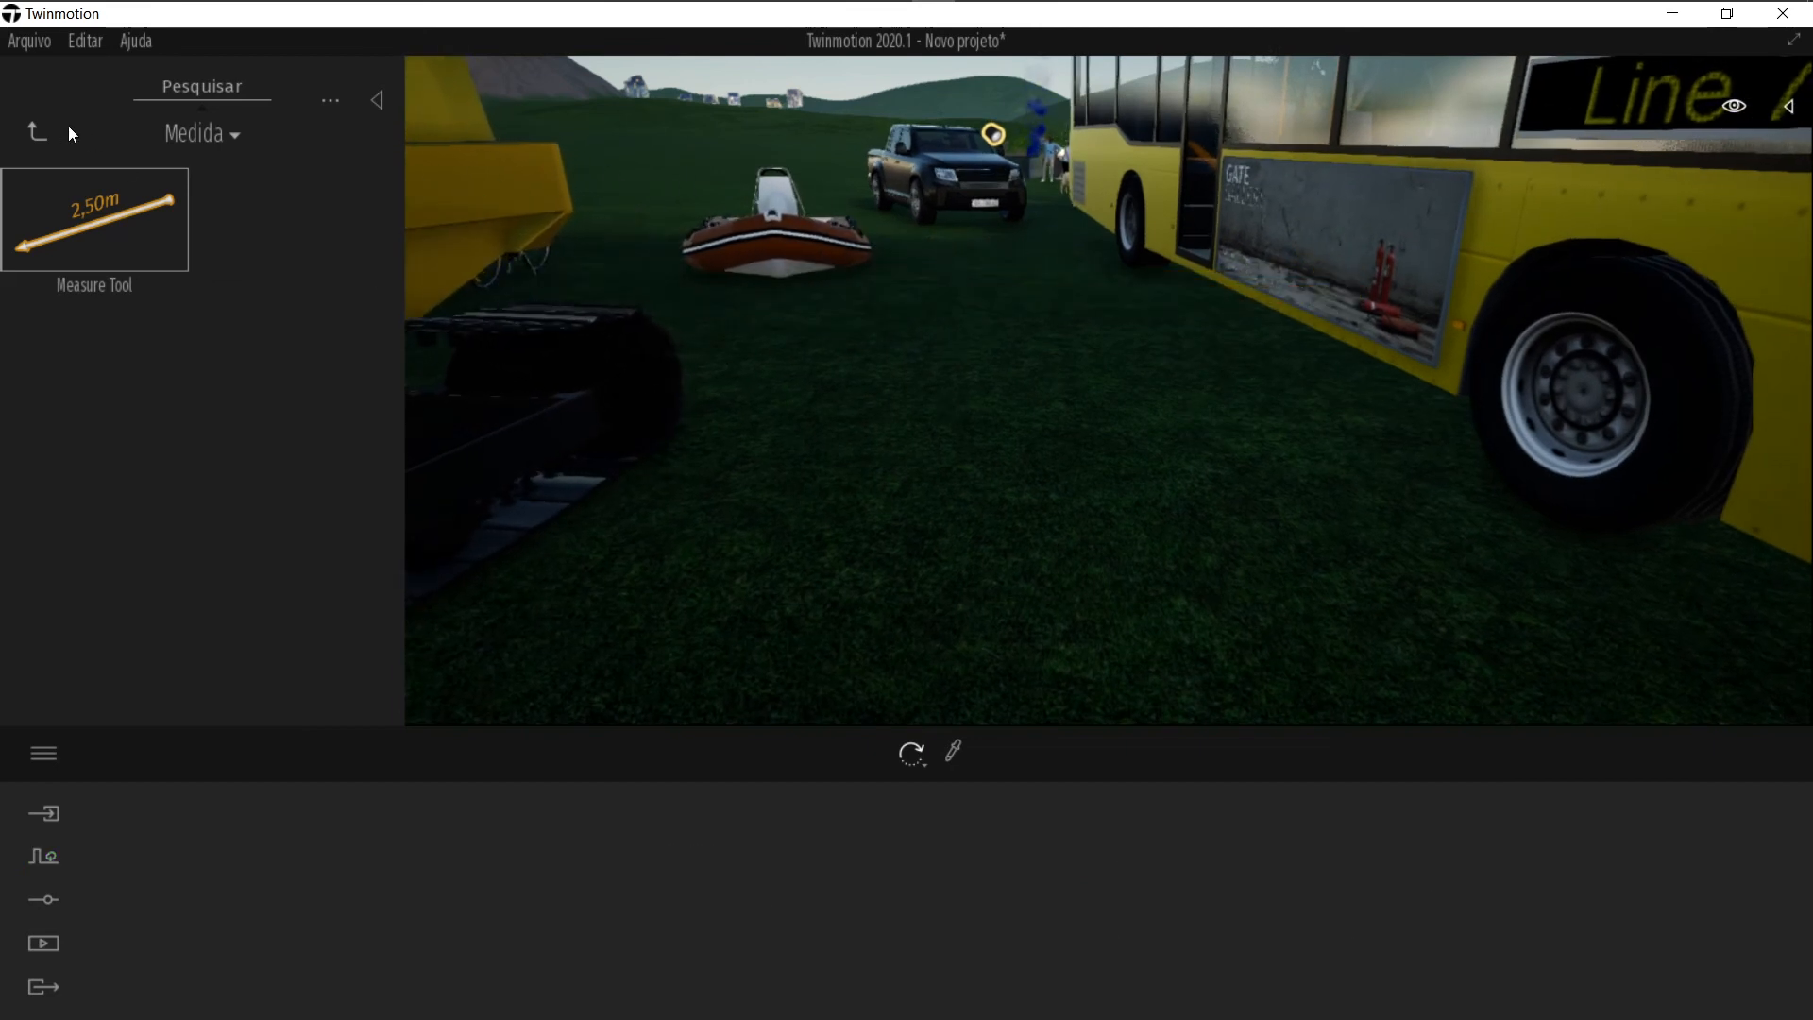
Step: Place a Rocha - Paredão 01 2k rock from the user library's Exterior folder on the grass left of the motorbike
left_click(38, 134)
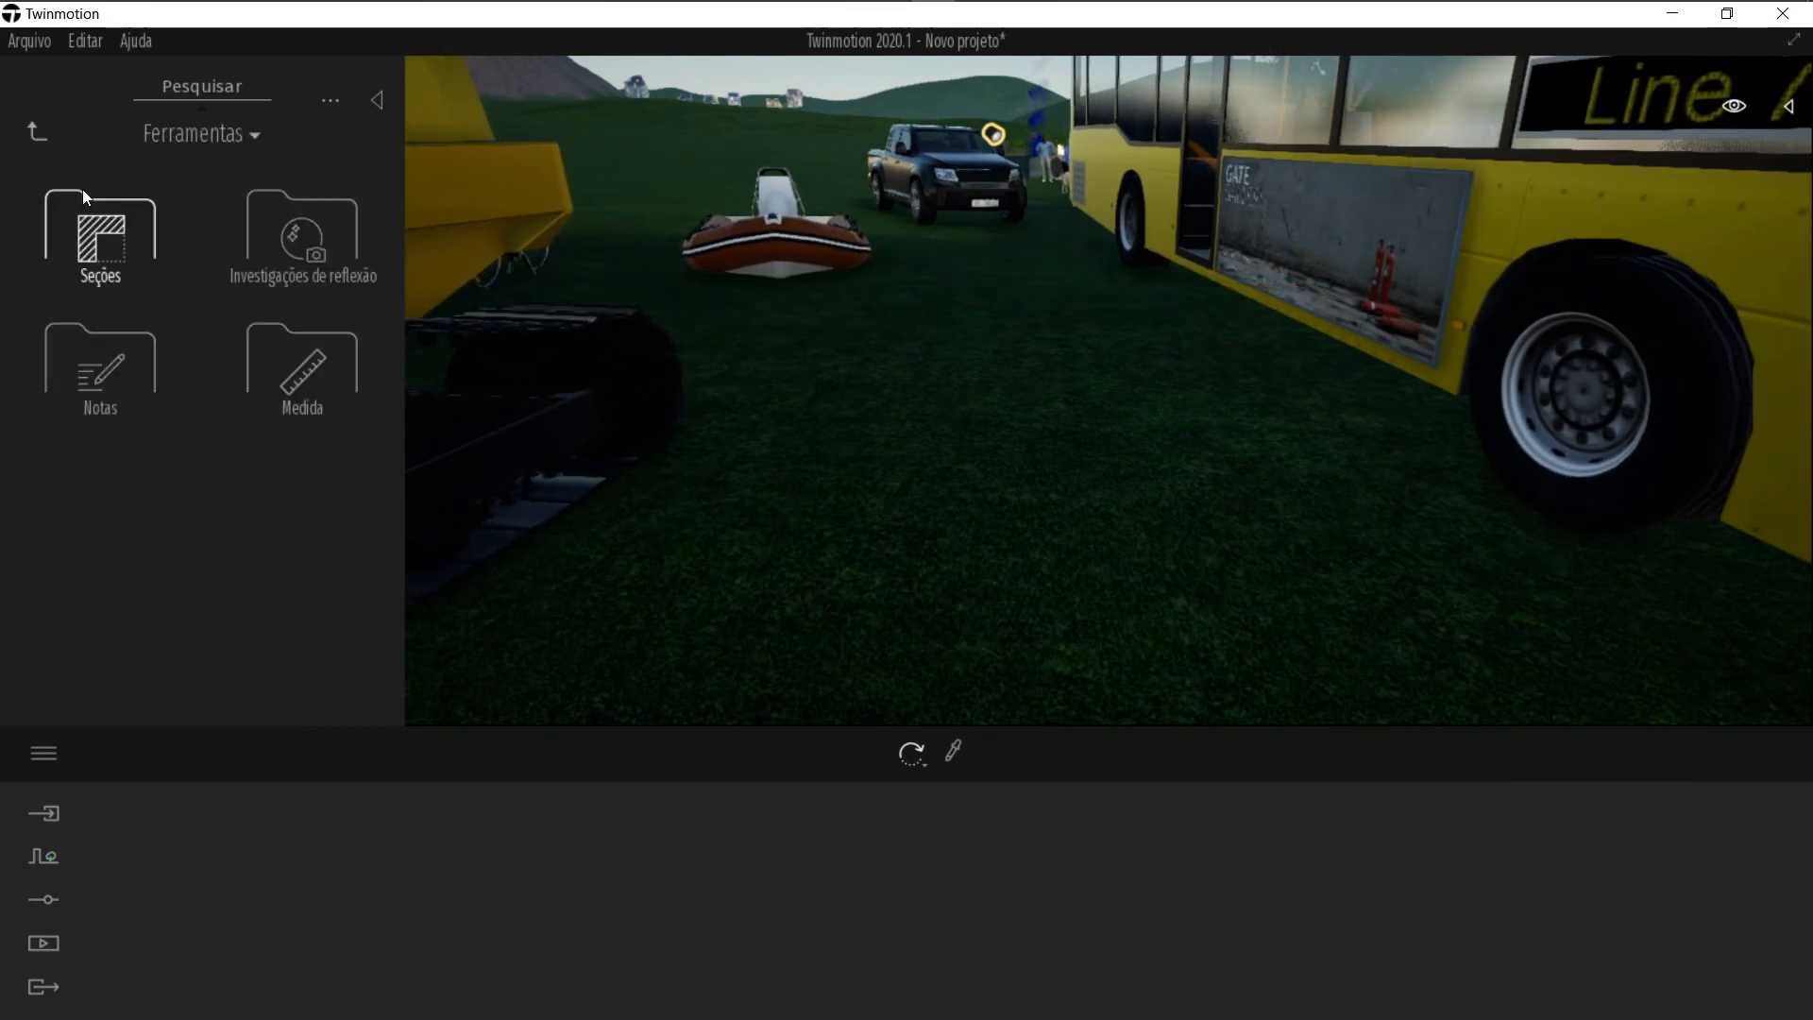
left_click(38, 132)
left_click(299, 633)
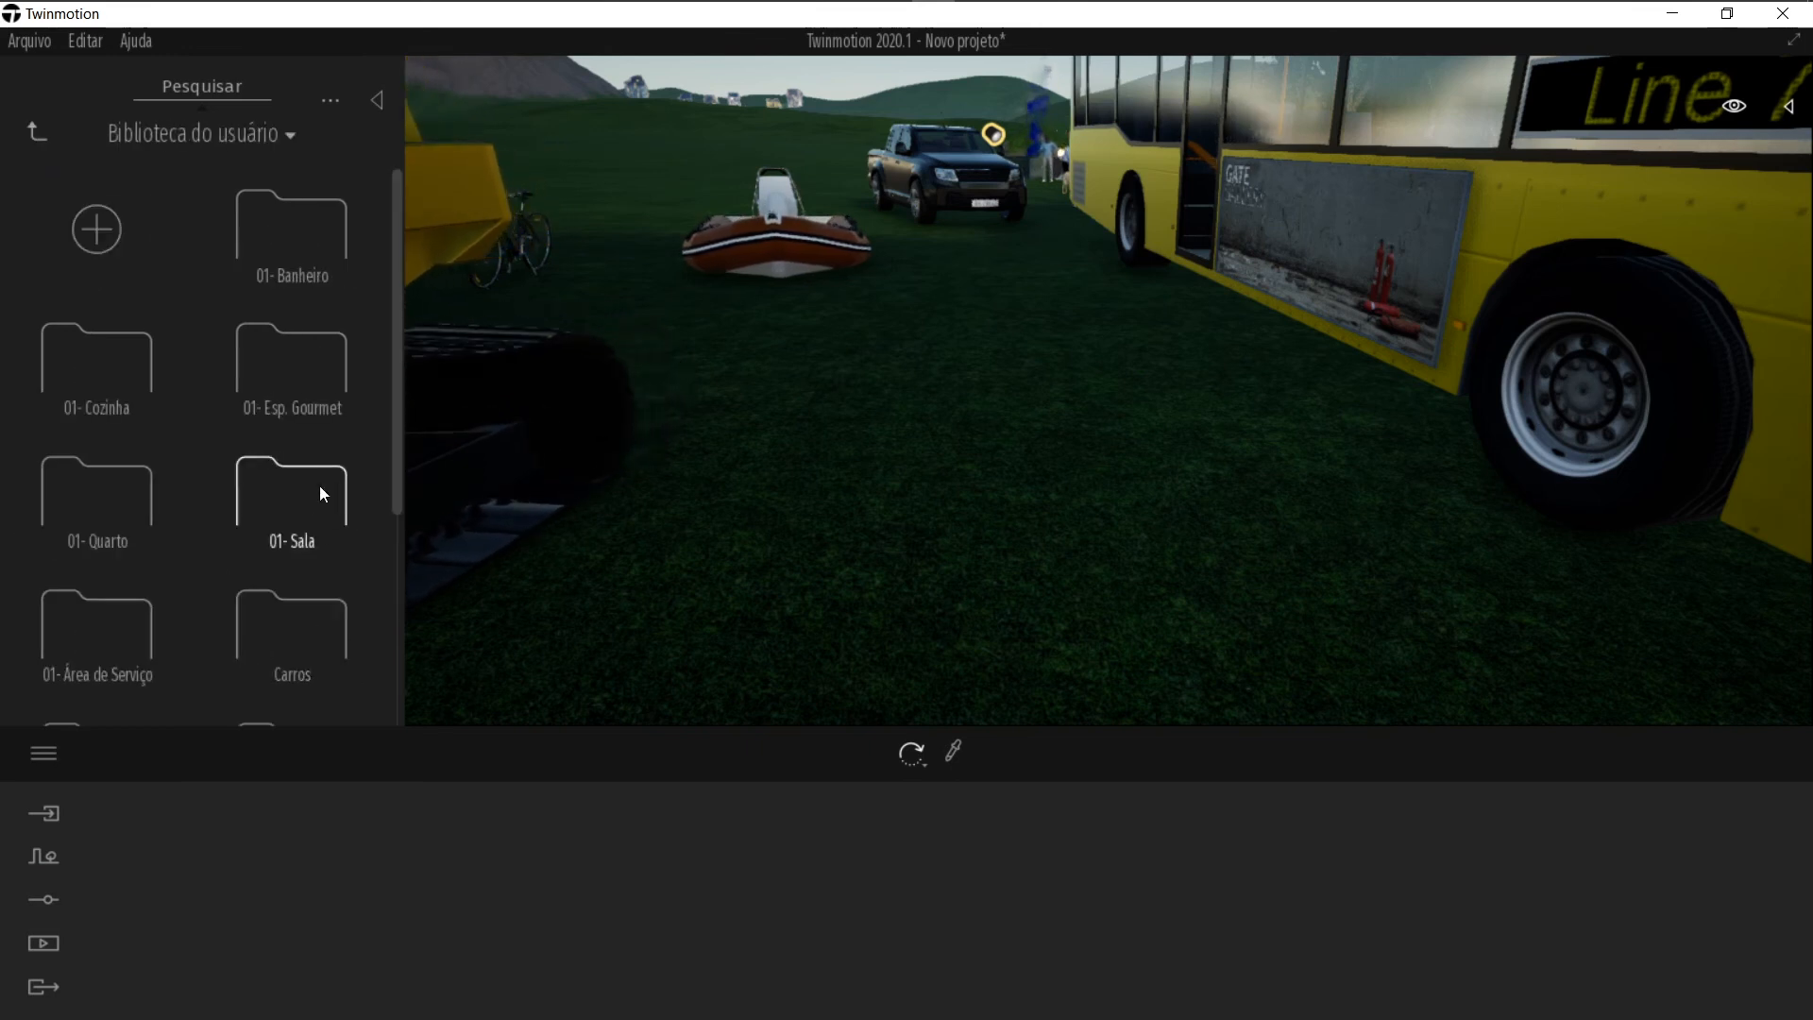
scroll(300, 396, "down", 3)
scroll(270, 469, "up", 3)
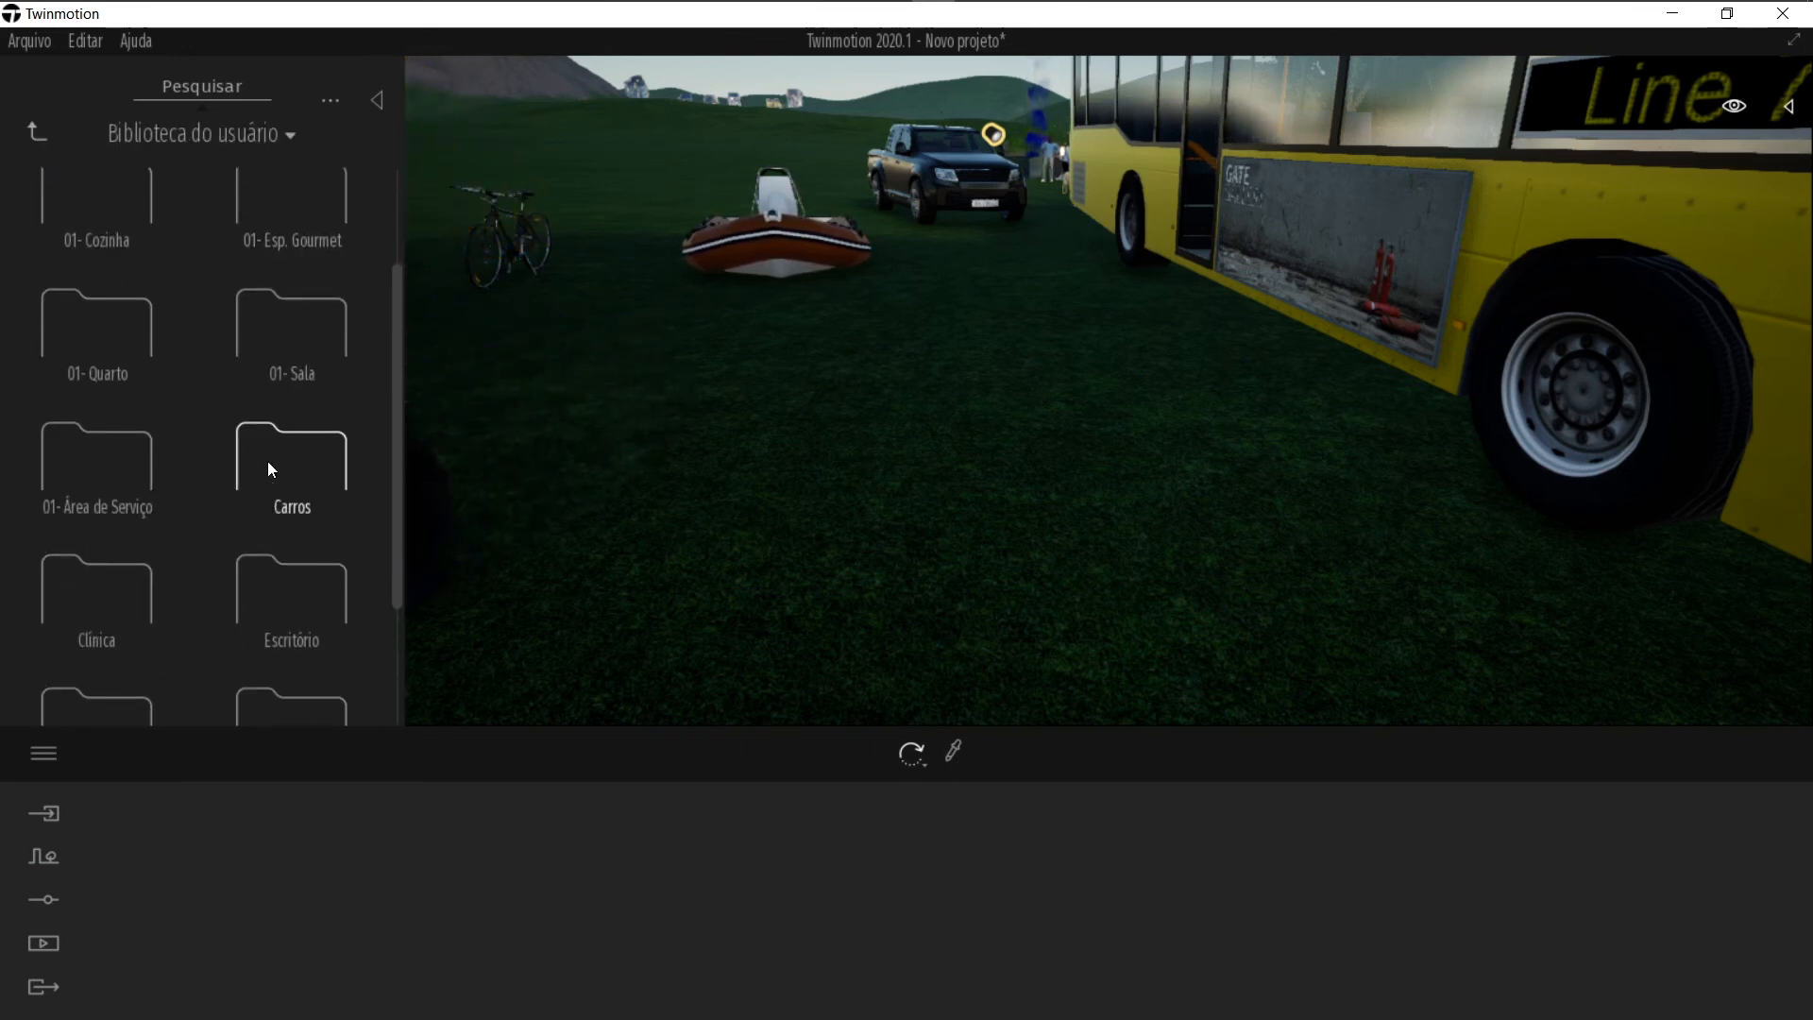
scroll(264, 515, "down", 1)
scroll(264, 515, "down", 1)
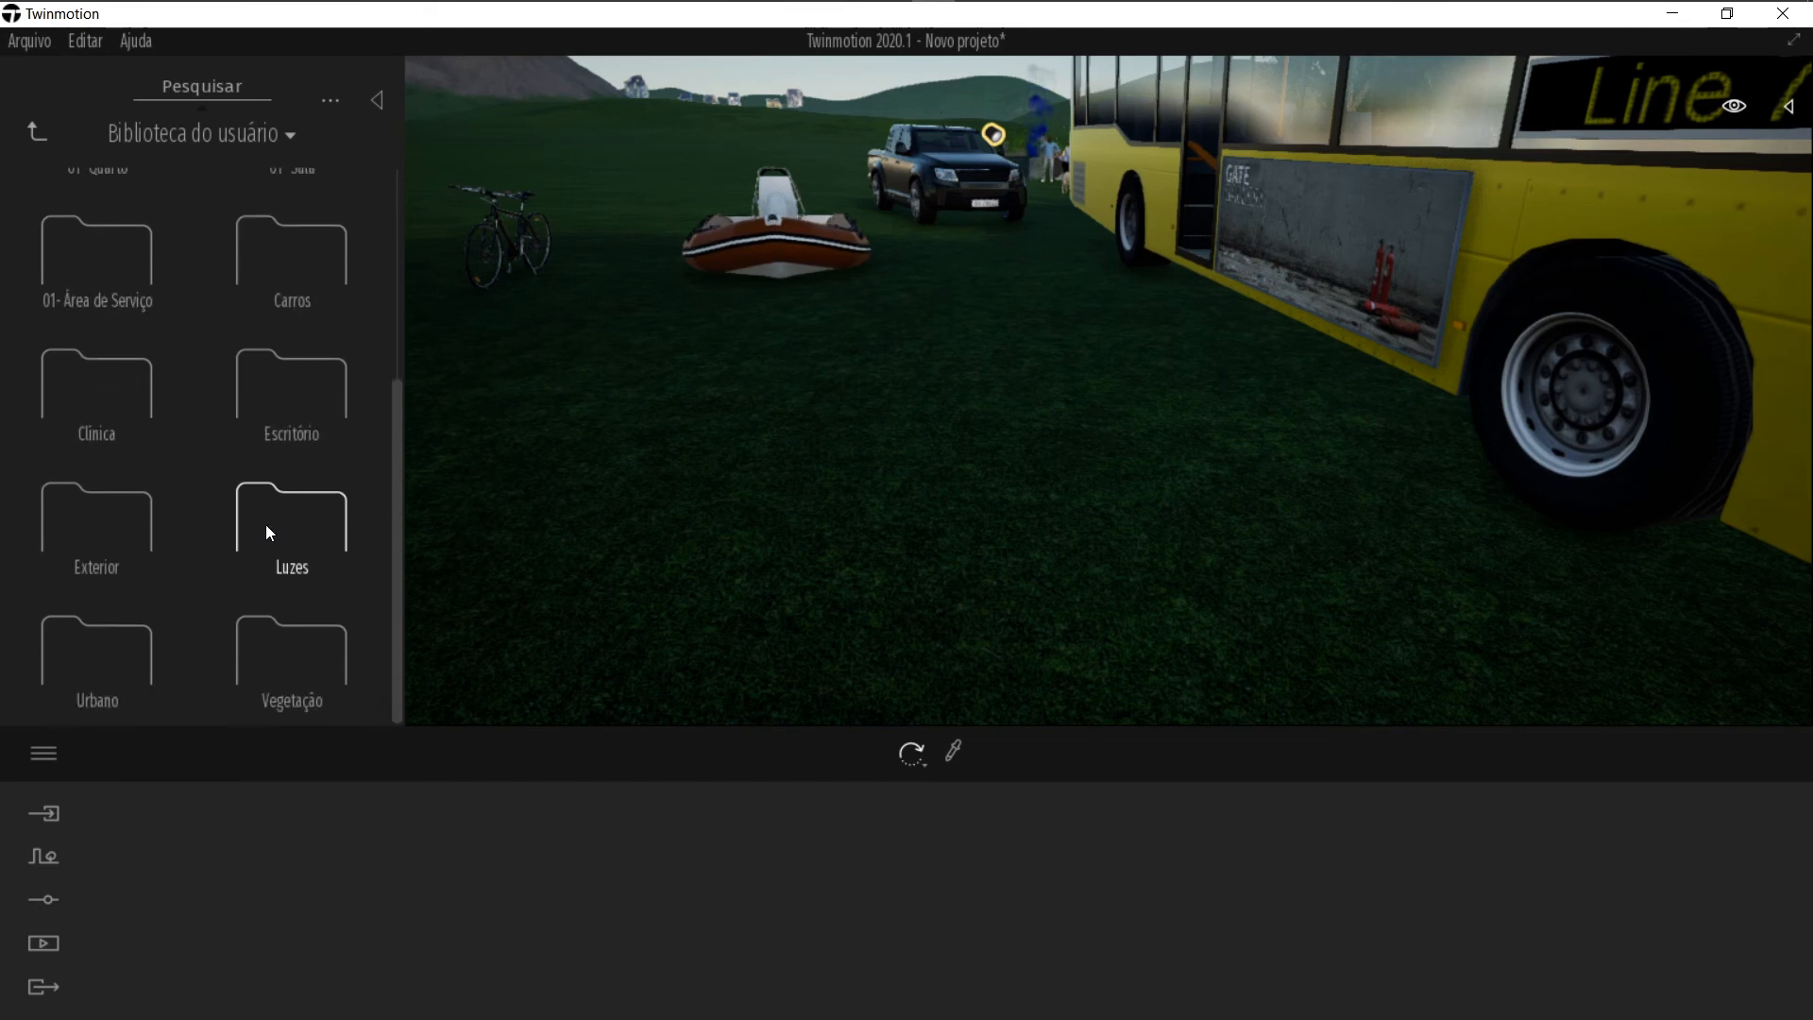
left_click(86, 565)
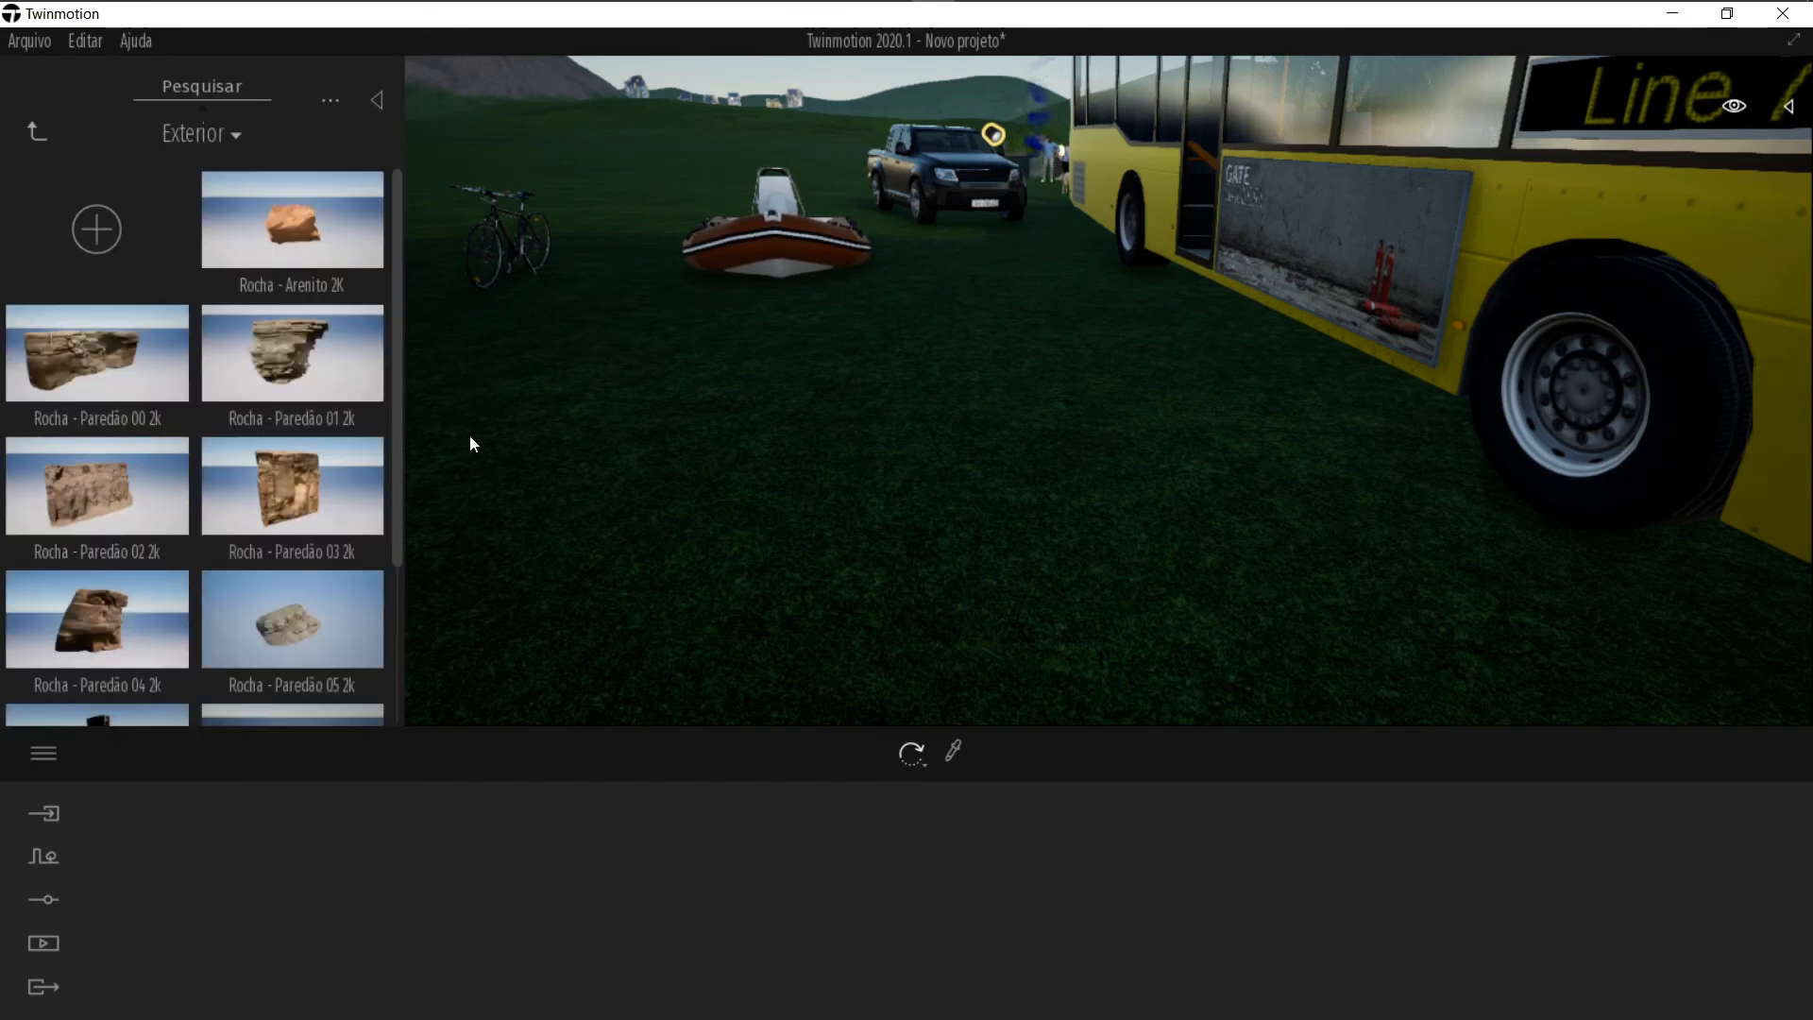
scroll(287, 471, "down", 1)
scroll(423, 478, "down", 1)
key("s")
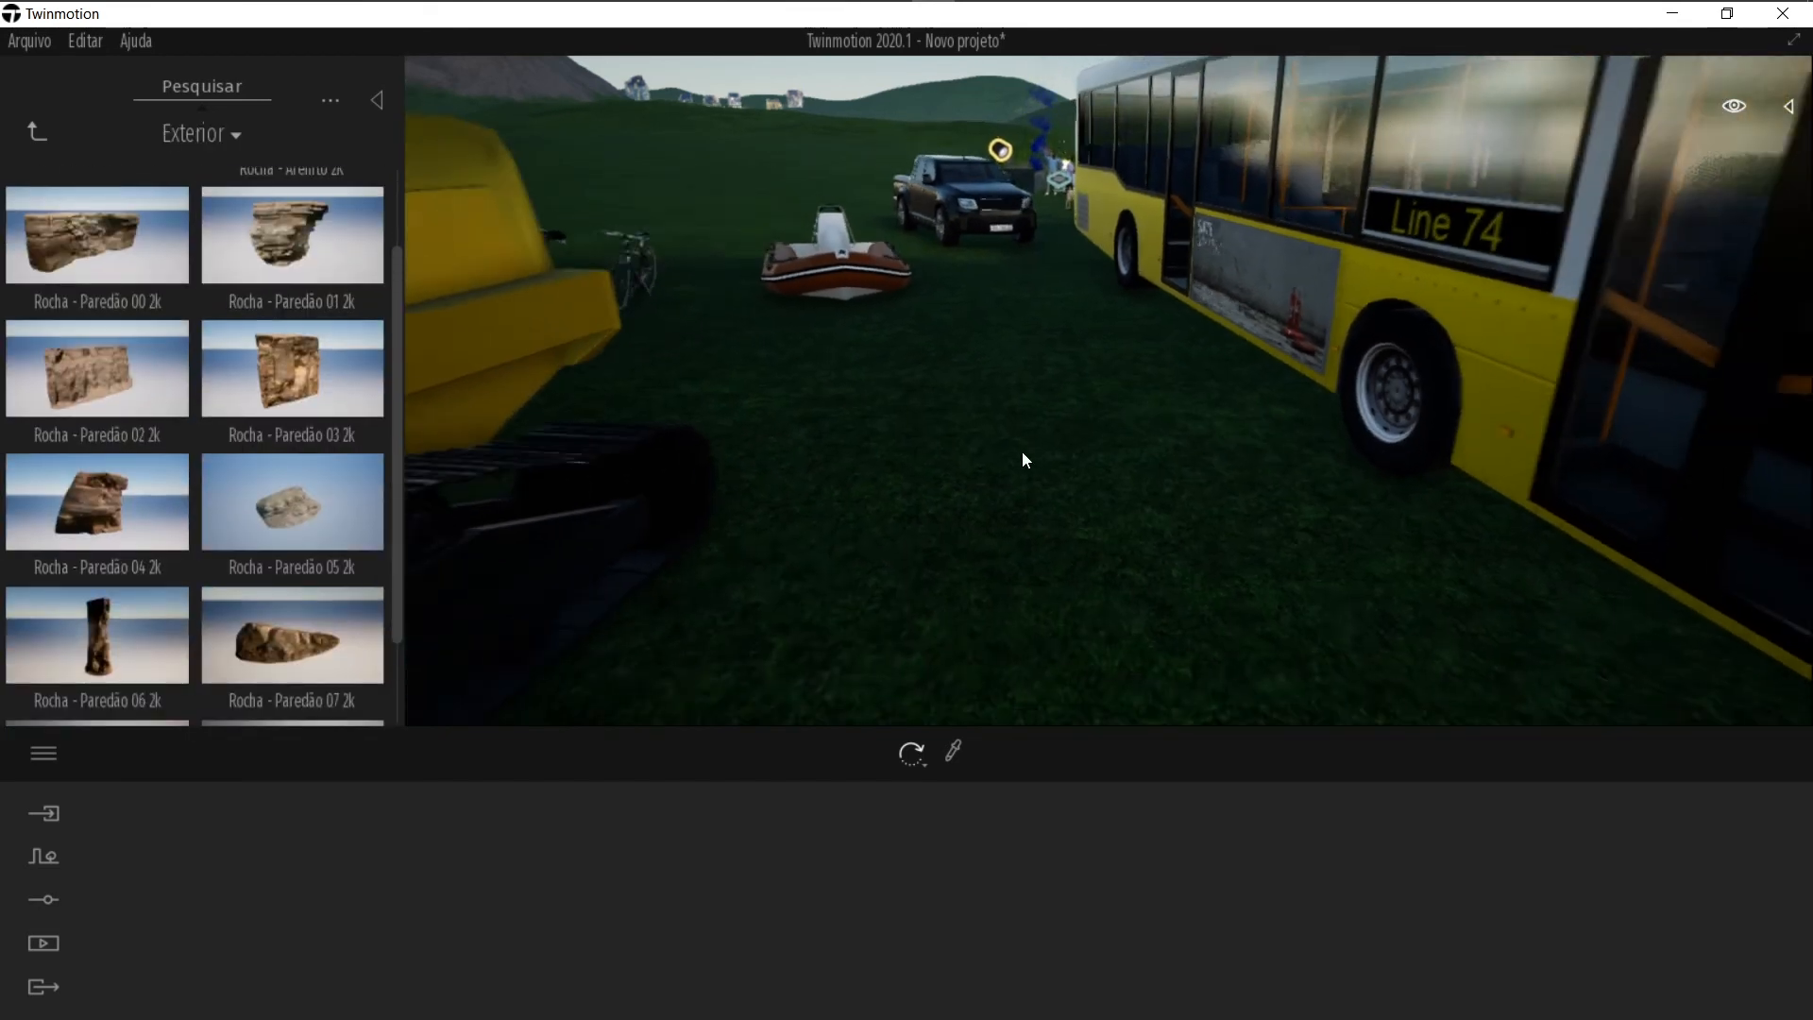
key("s")
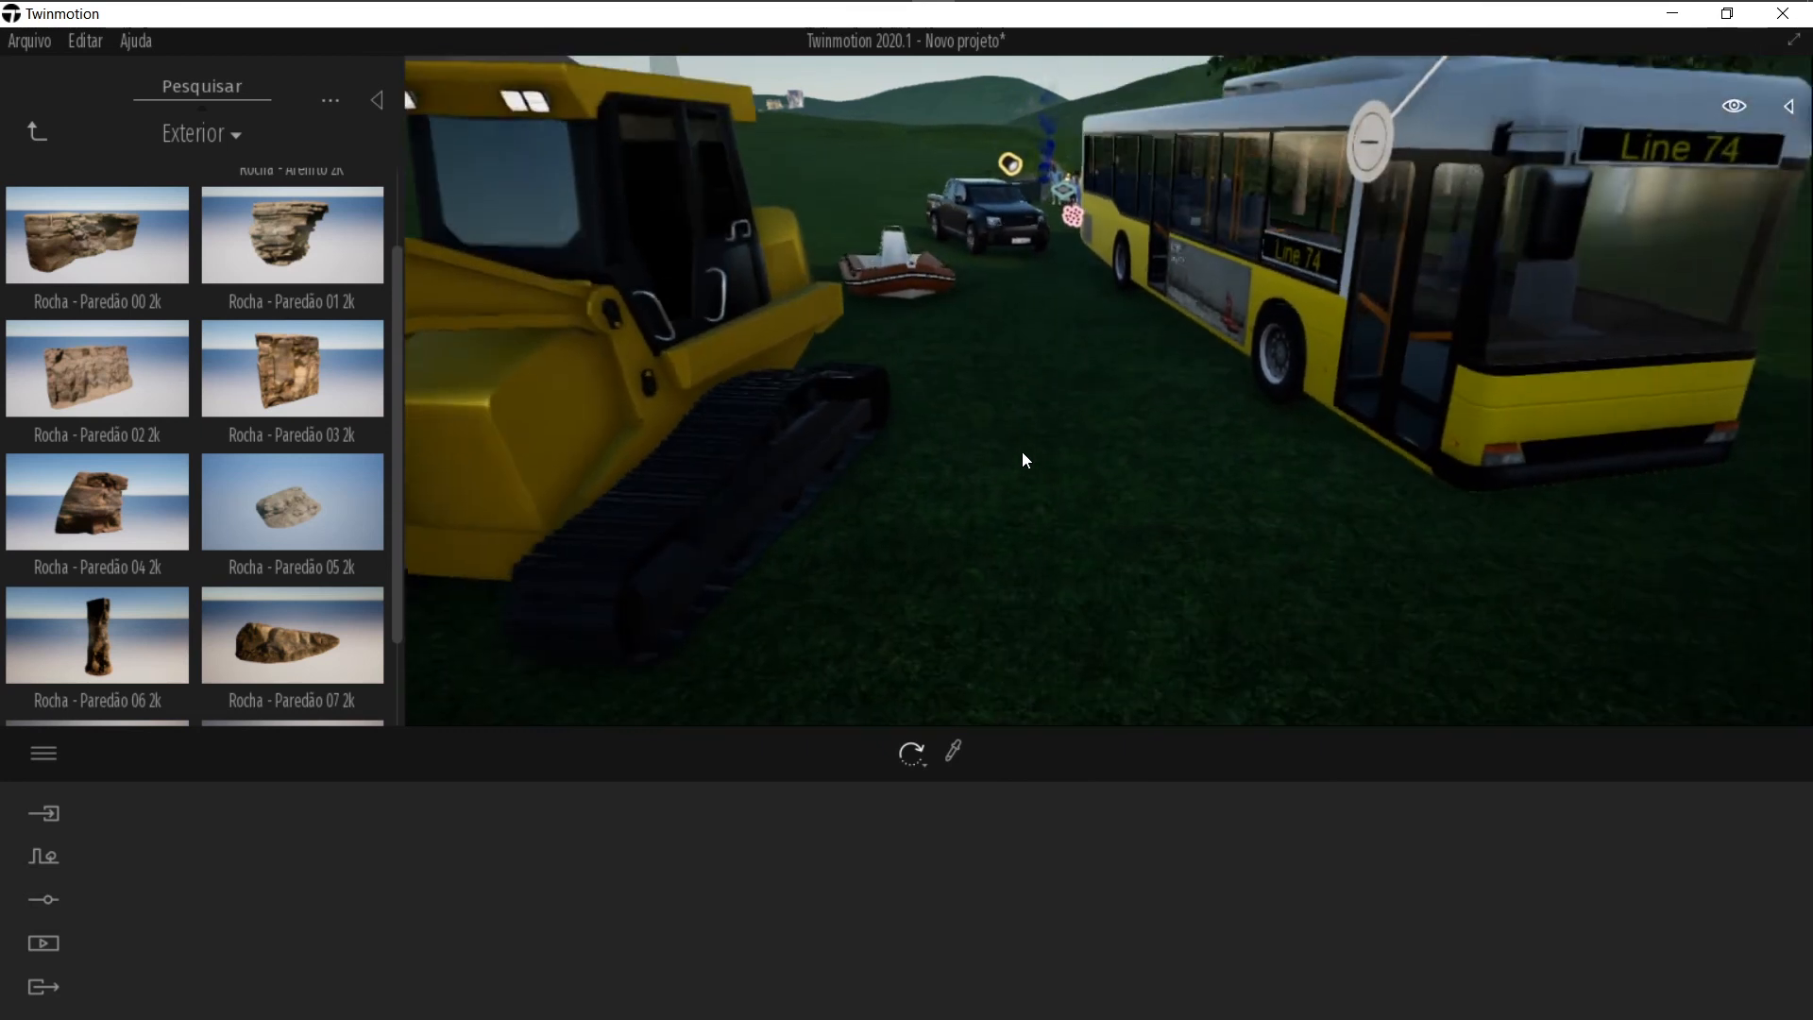
right_click_drag(1022, 452, 793, 451)
key("s")
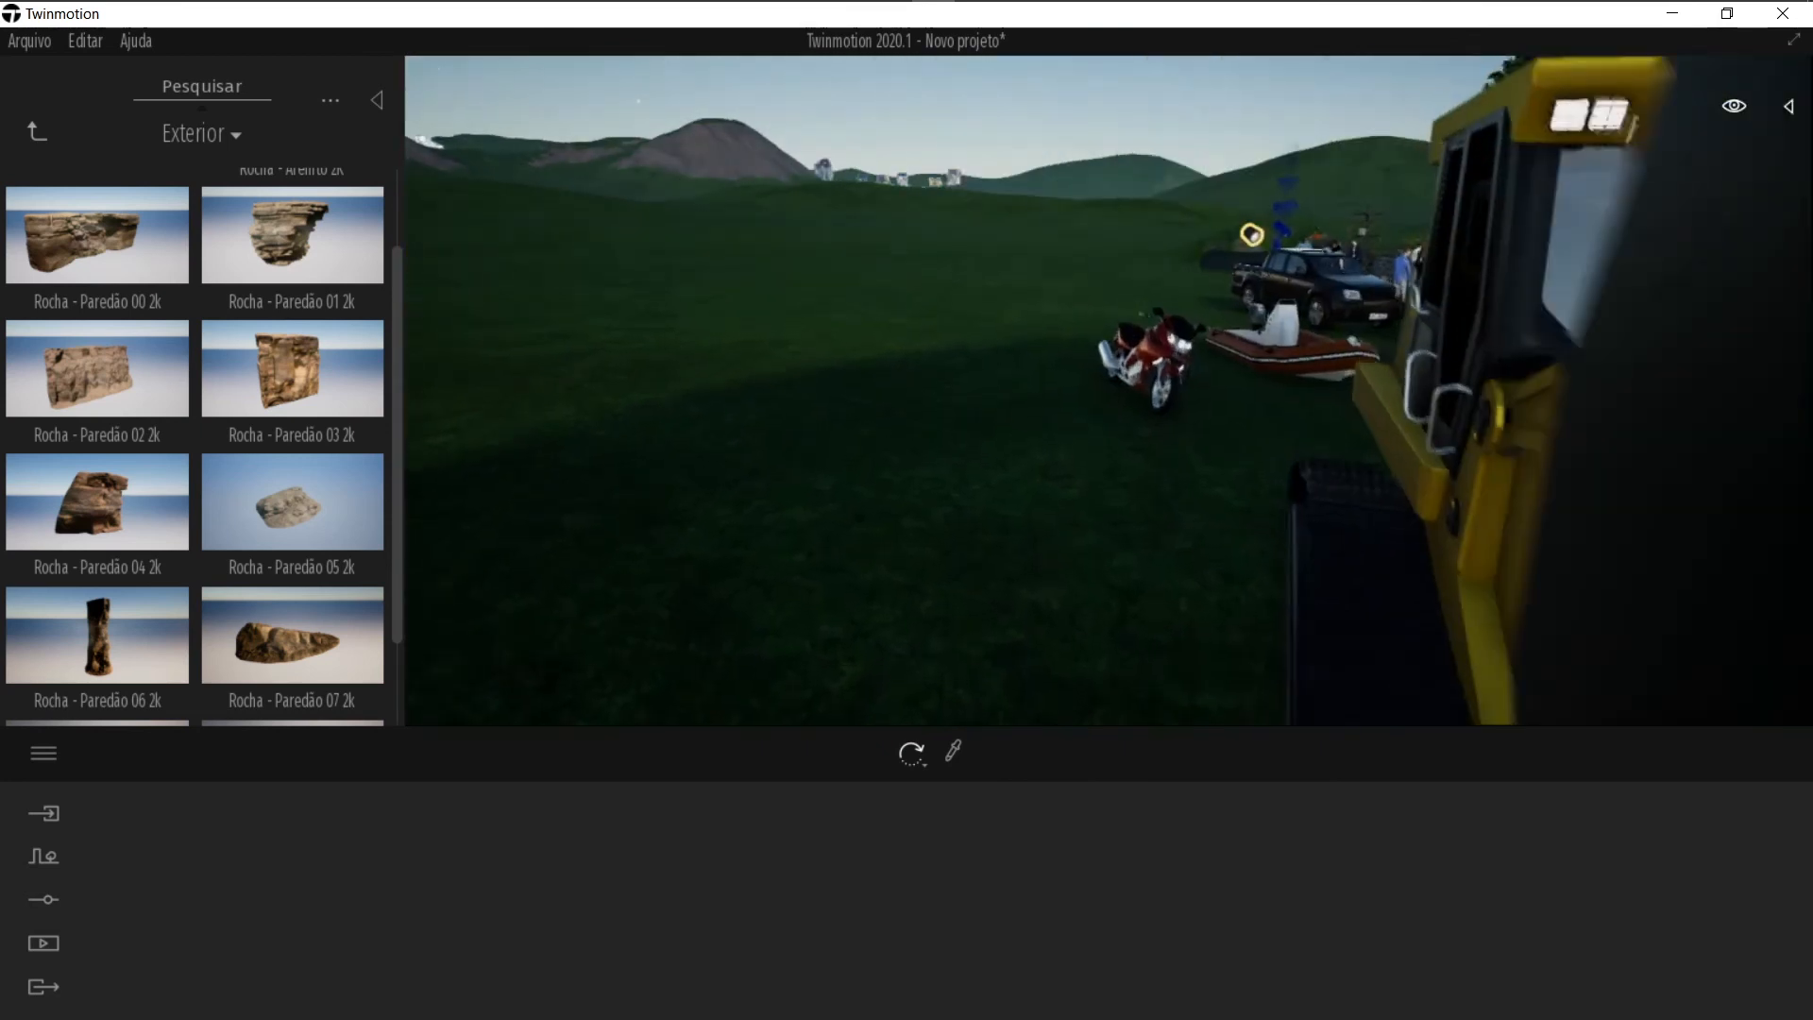
right_click_drag(1021, 451, 982, 446)
key("a")
key("a")
right_click_drag(1150, 438, 1109, 464)
key("d")
key("d")
left_click_drag(294, 234, 568, 364)
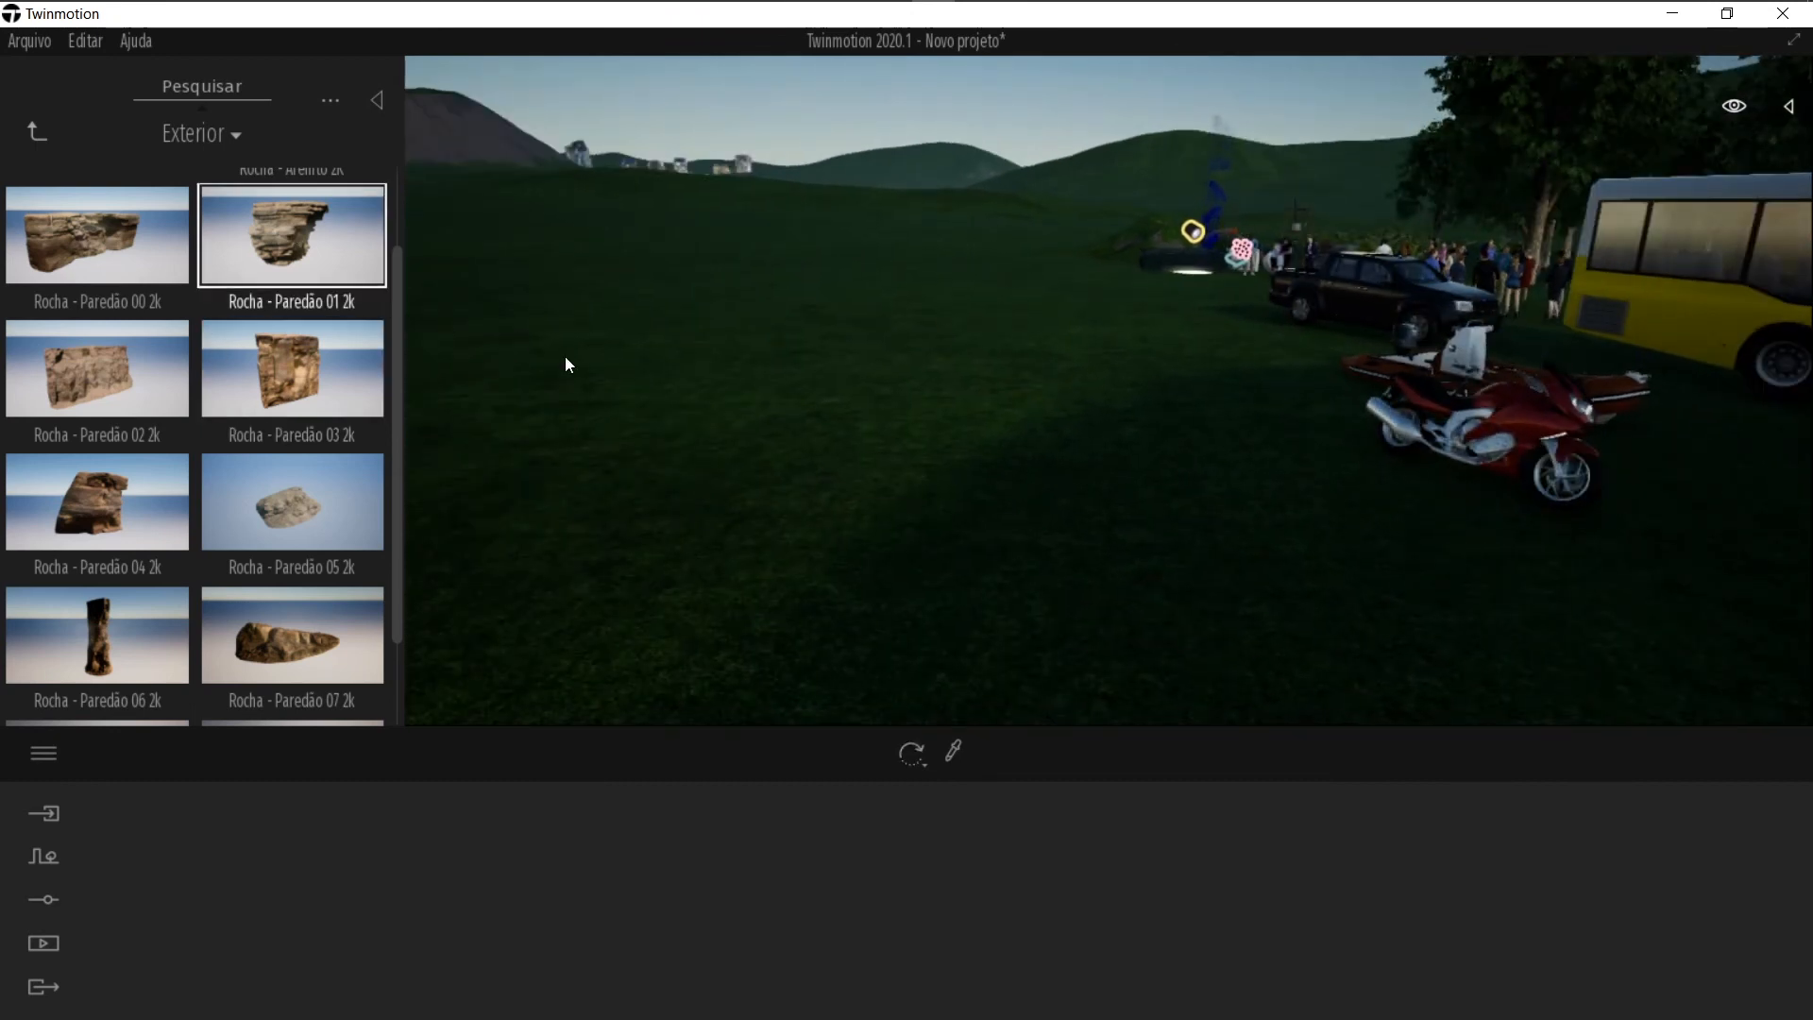
left_click_drag(803, 437, 1114, 213)
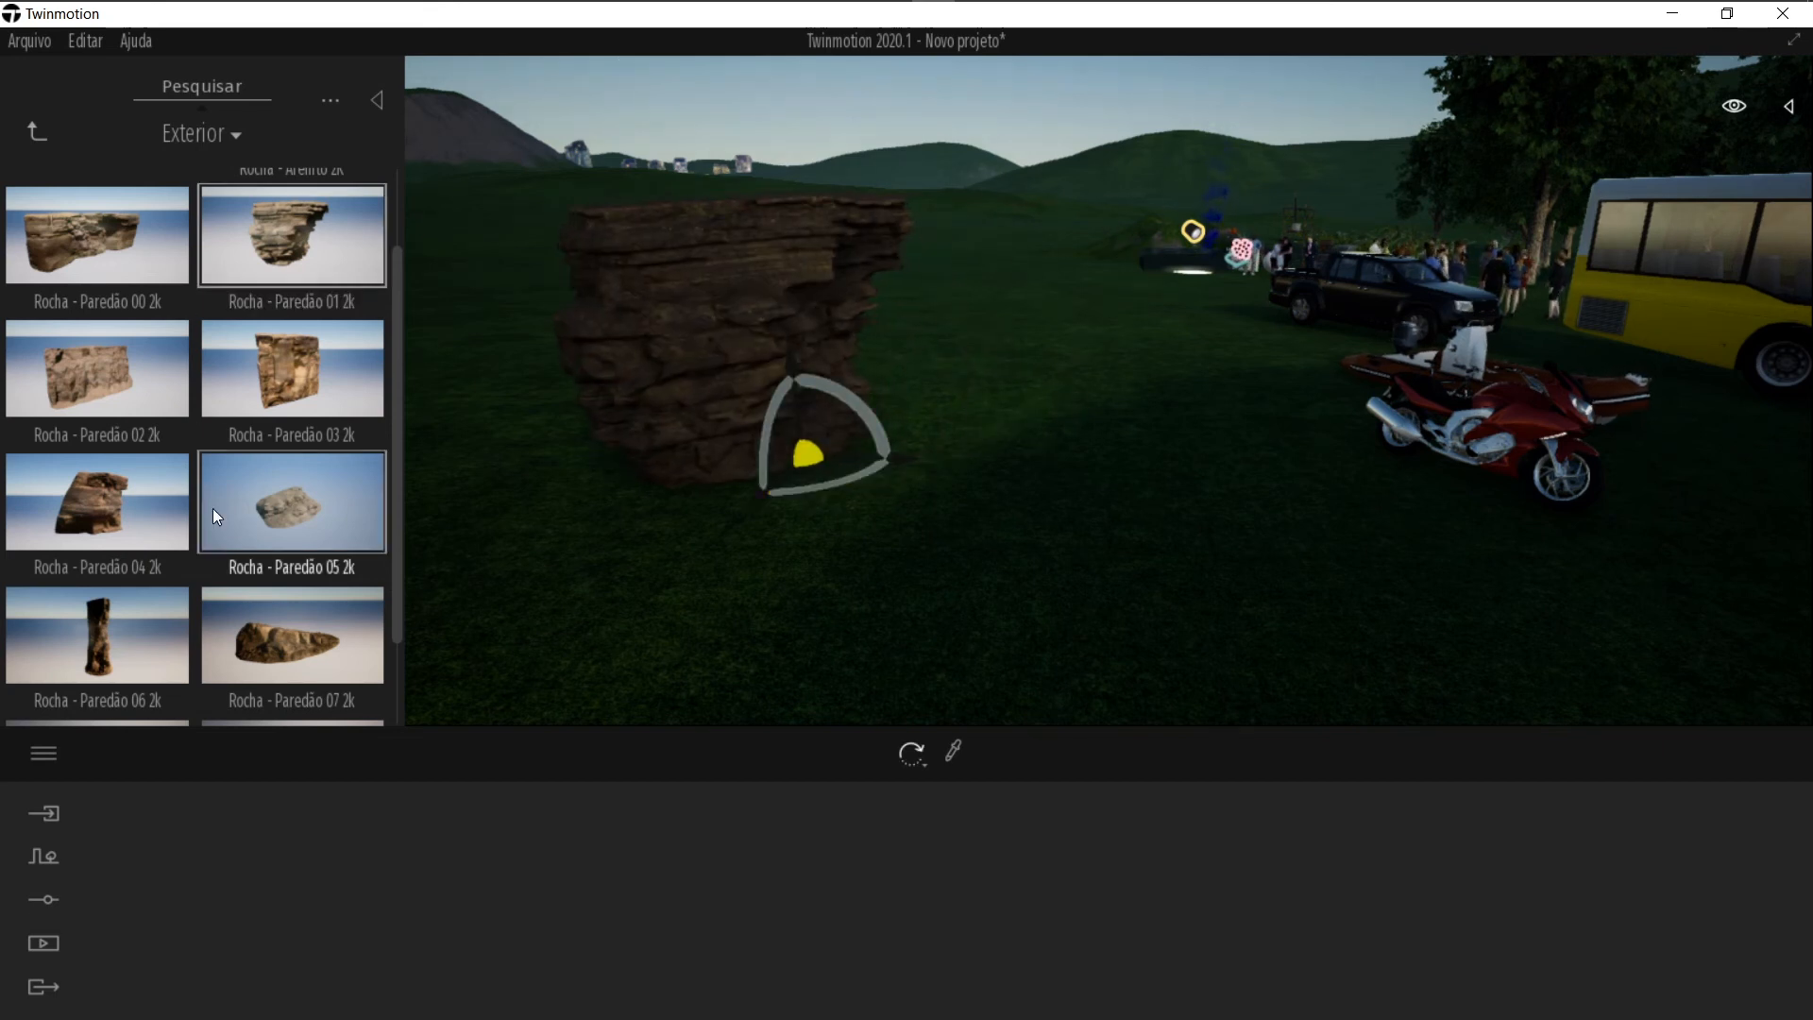
Step: Place a Rocha - Paredão 06 2k pillar rock beside the first rock and adjust its scale
left_click_drag(103, 652, 980, 479)
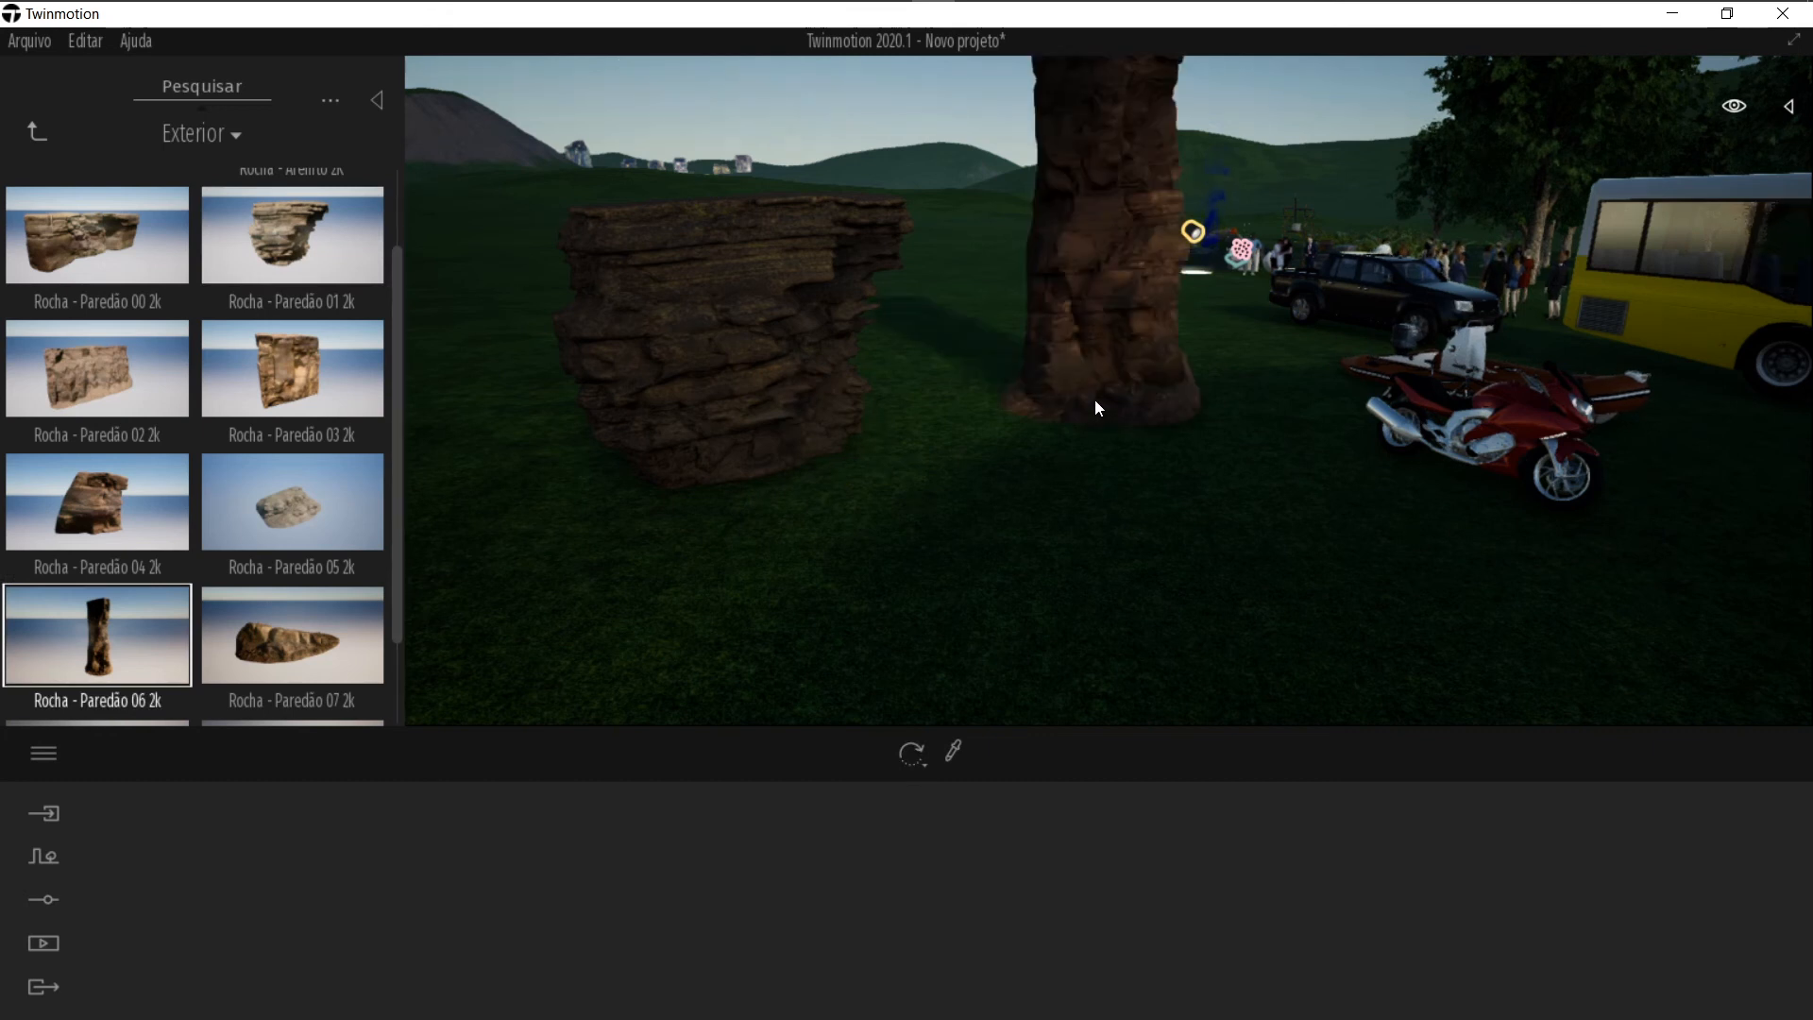
mouse_move(1037, 684)
right_mouse_down()
mouse_move(1133, 566)
mouse_move(1035, 695)
right_mouse_up()
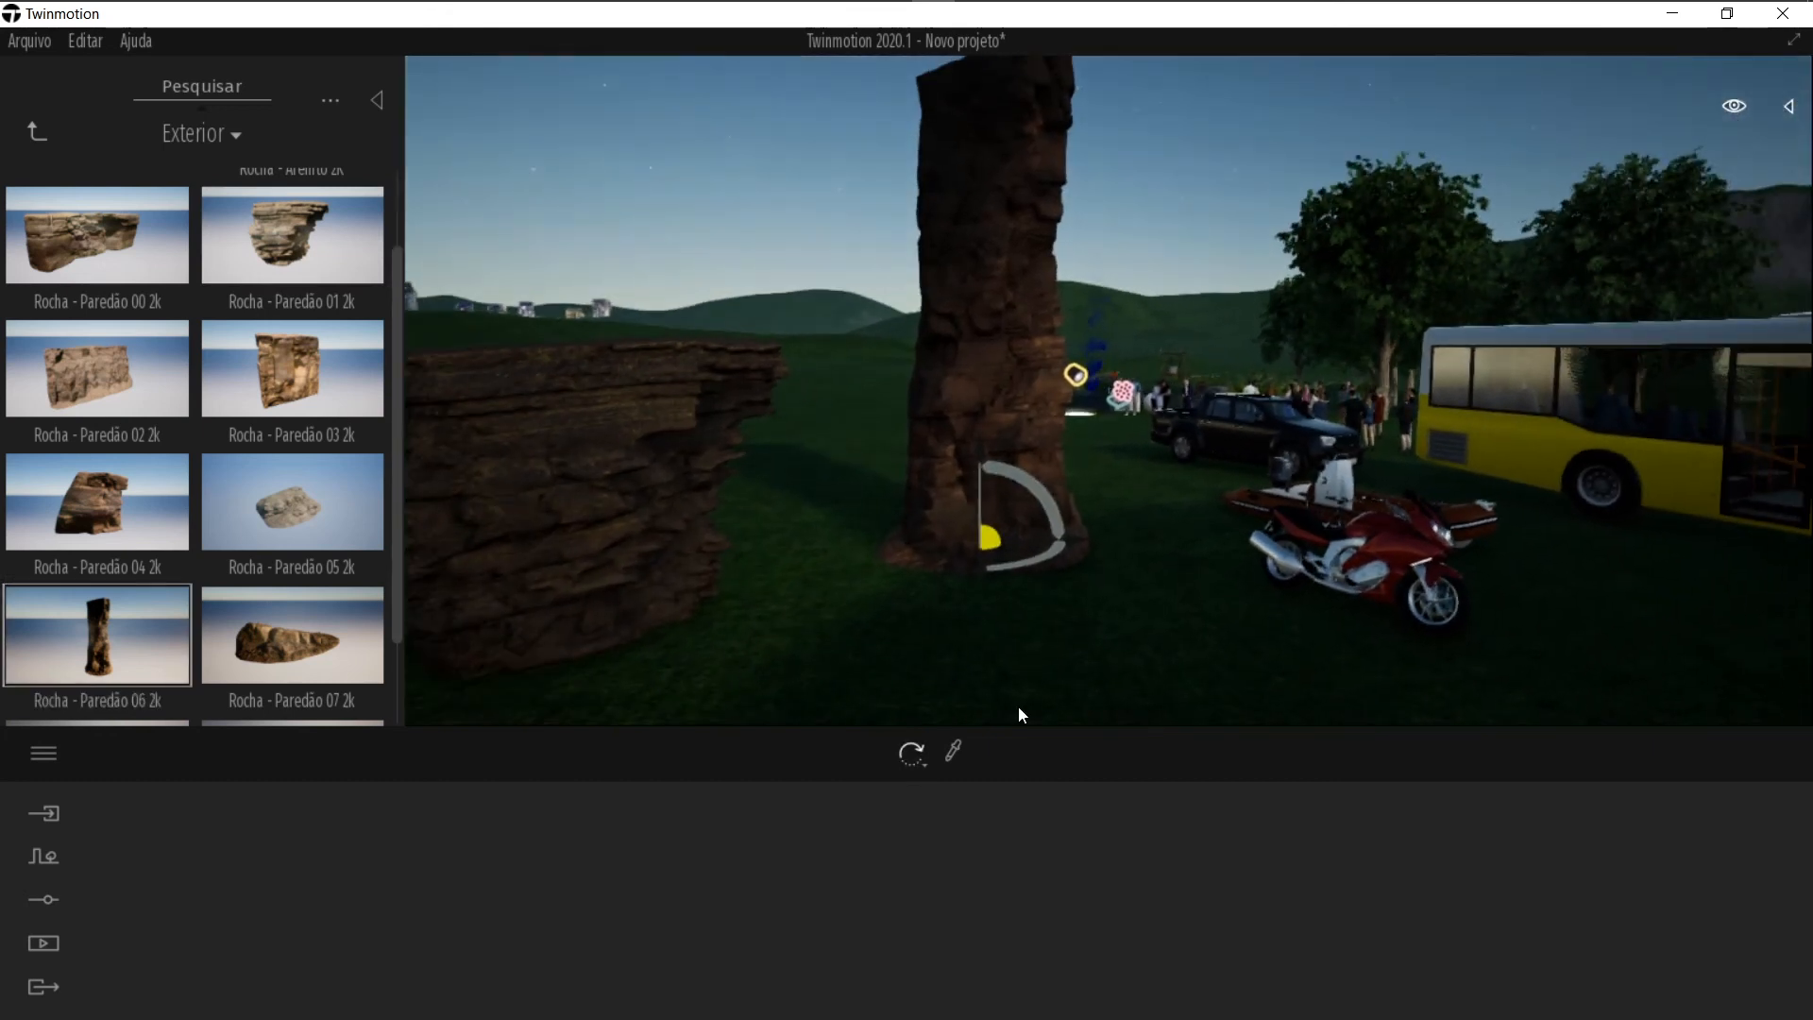
key("Tab")
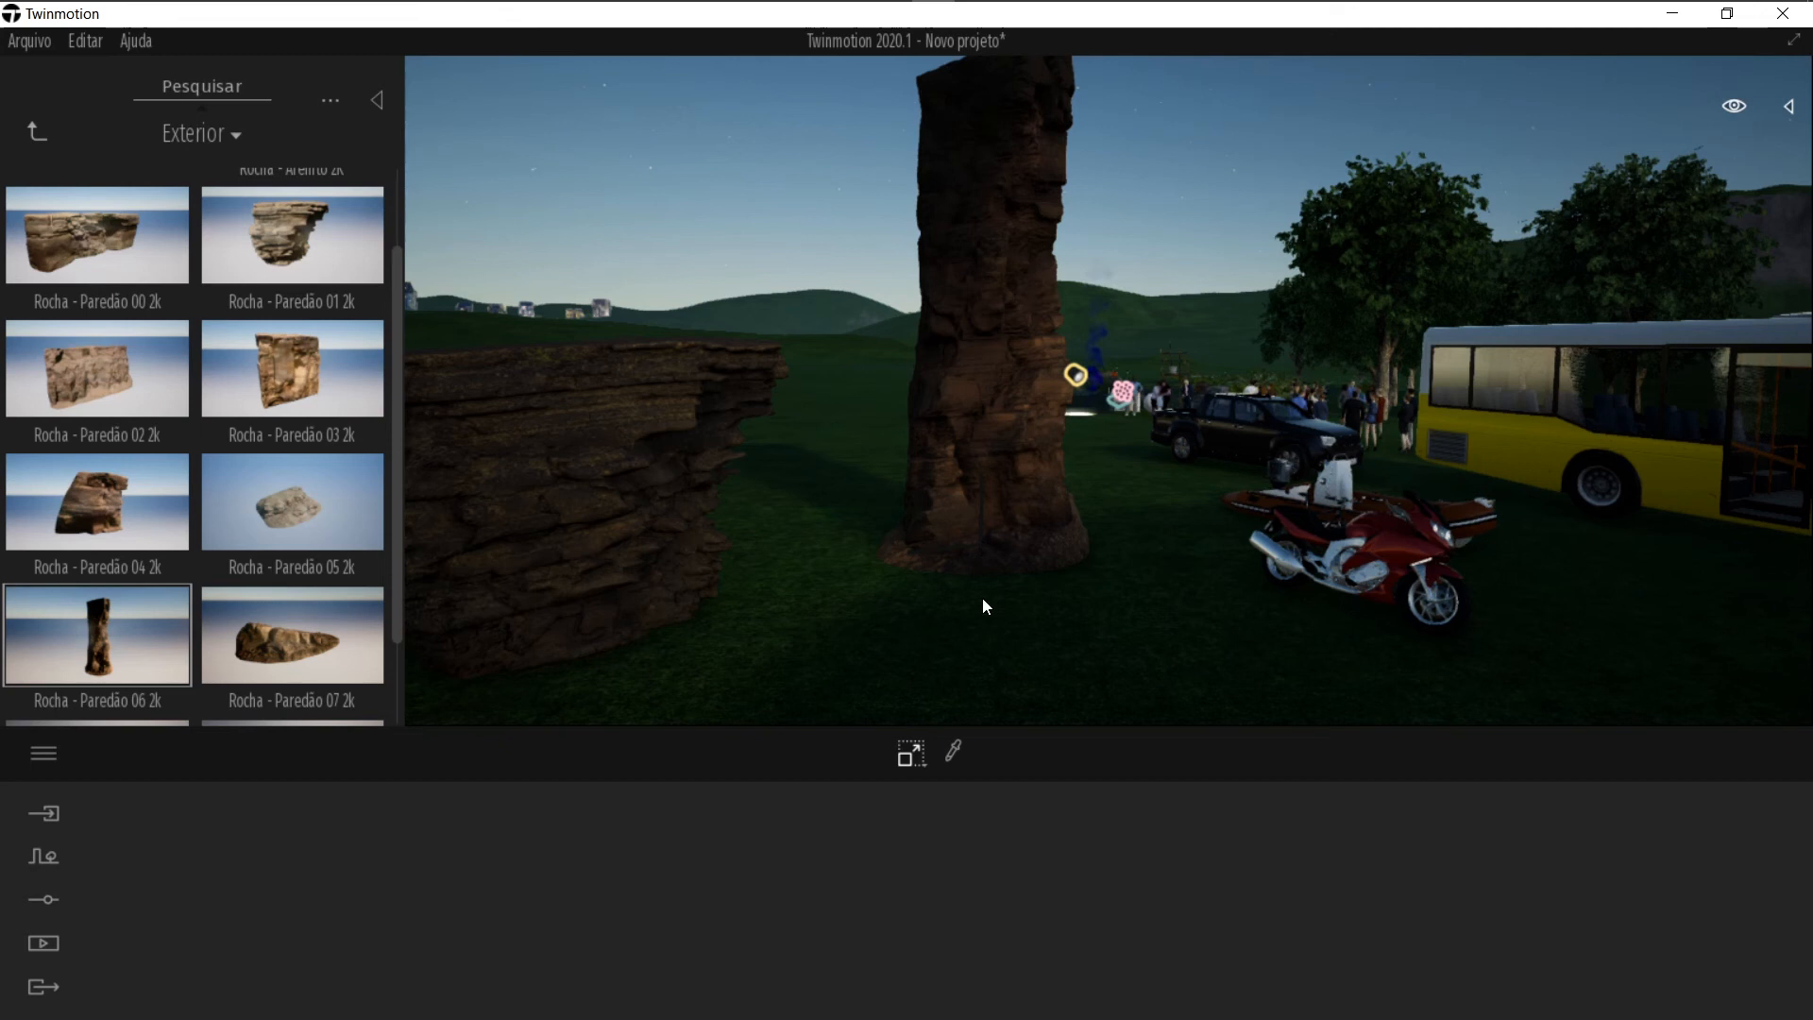
left_click(930, 462)
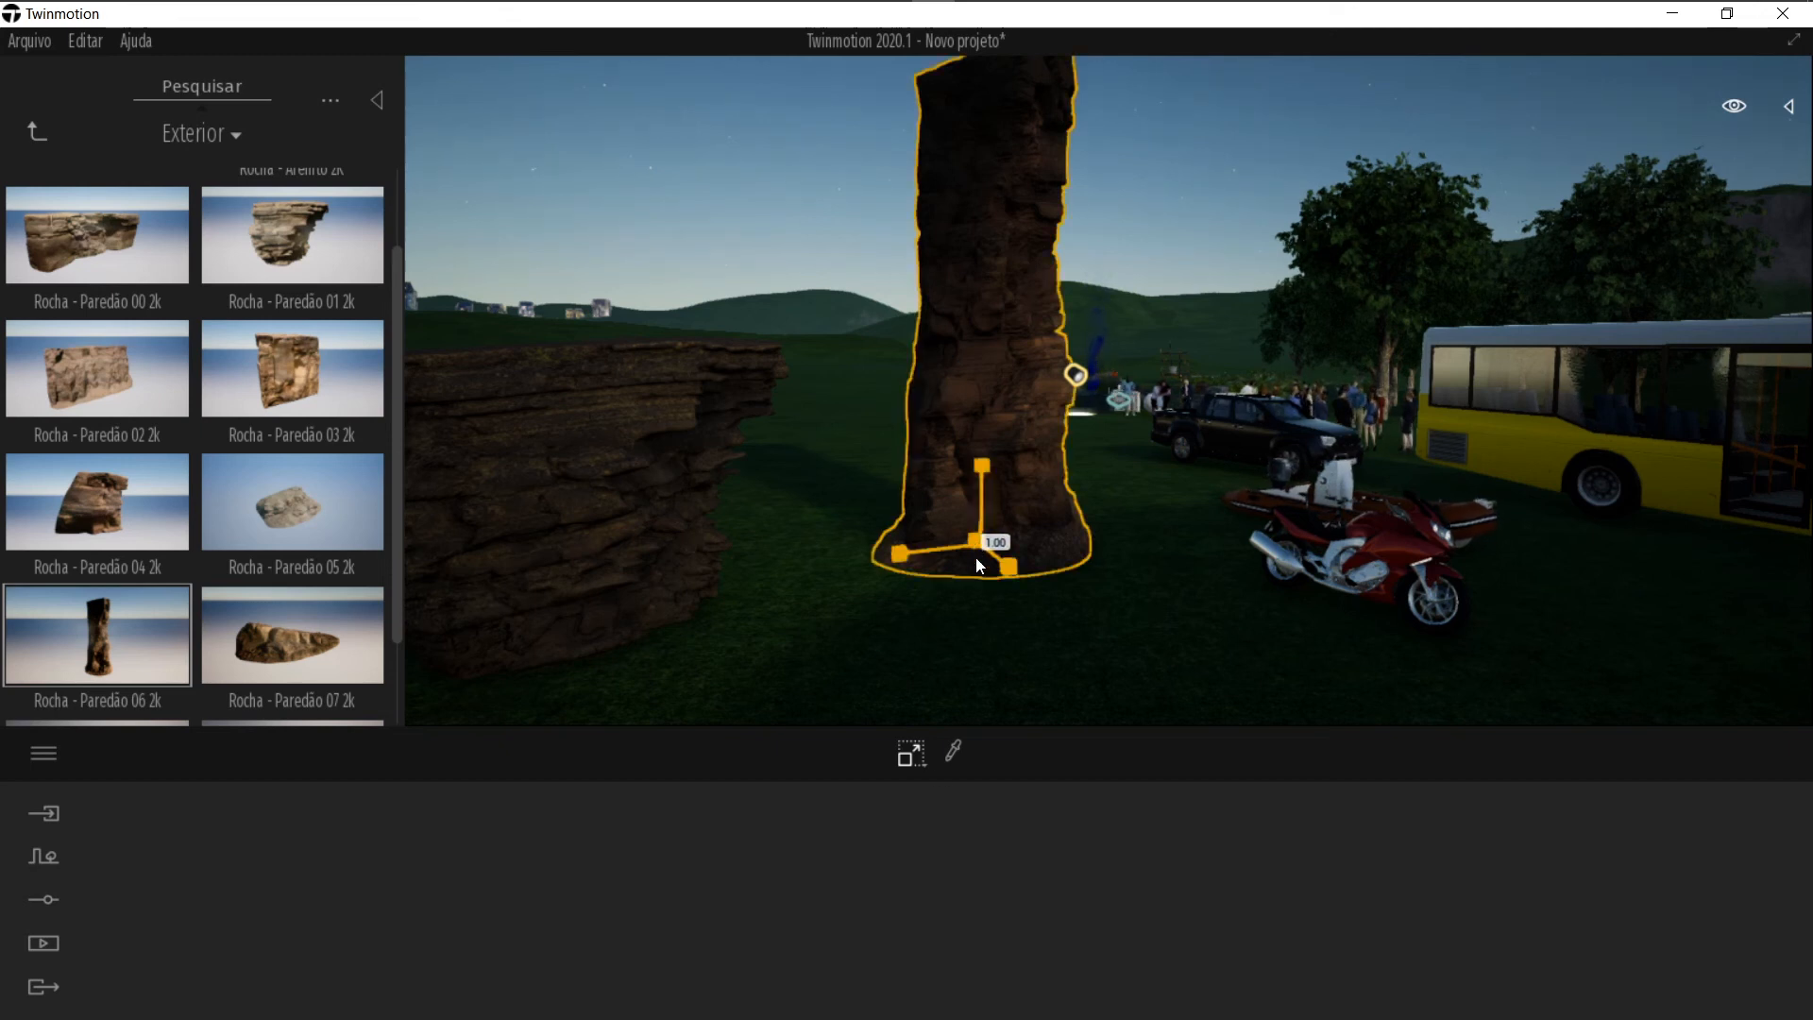
left_click_drag(978, 556, 895, 658)
left_click(1131, 520)
right_click_drag(1132, 519, 1128, 519)
Step: Move the pillar rock so it stands against the back of the Rocha - Paredão 01 2k rock
key("w")
left_click(1086, 477)
left_click_drag(1107, 474, 870, 546)
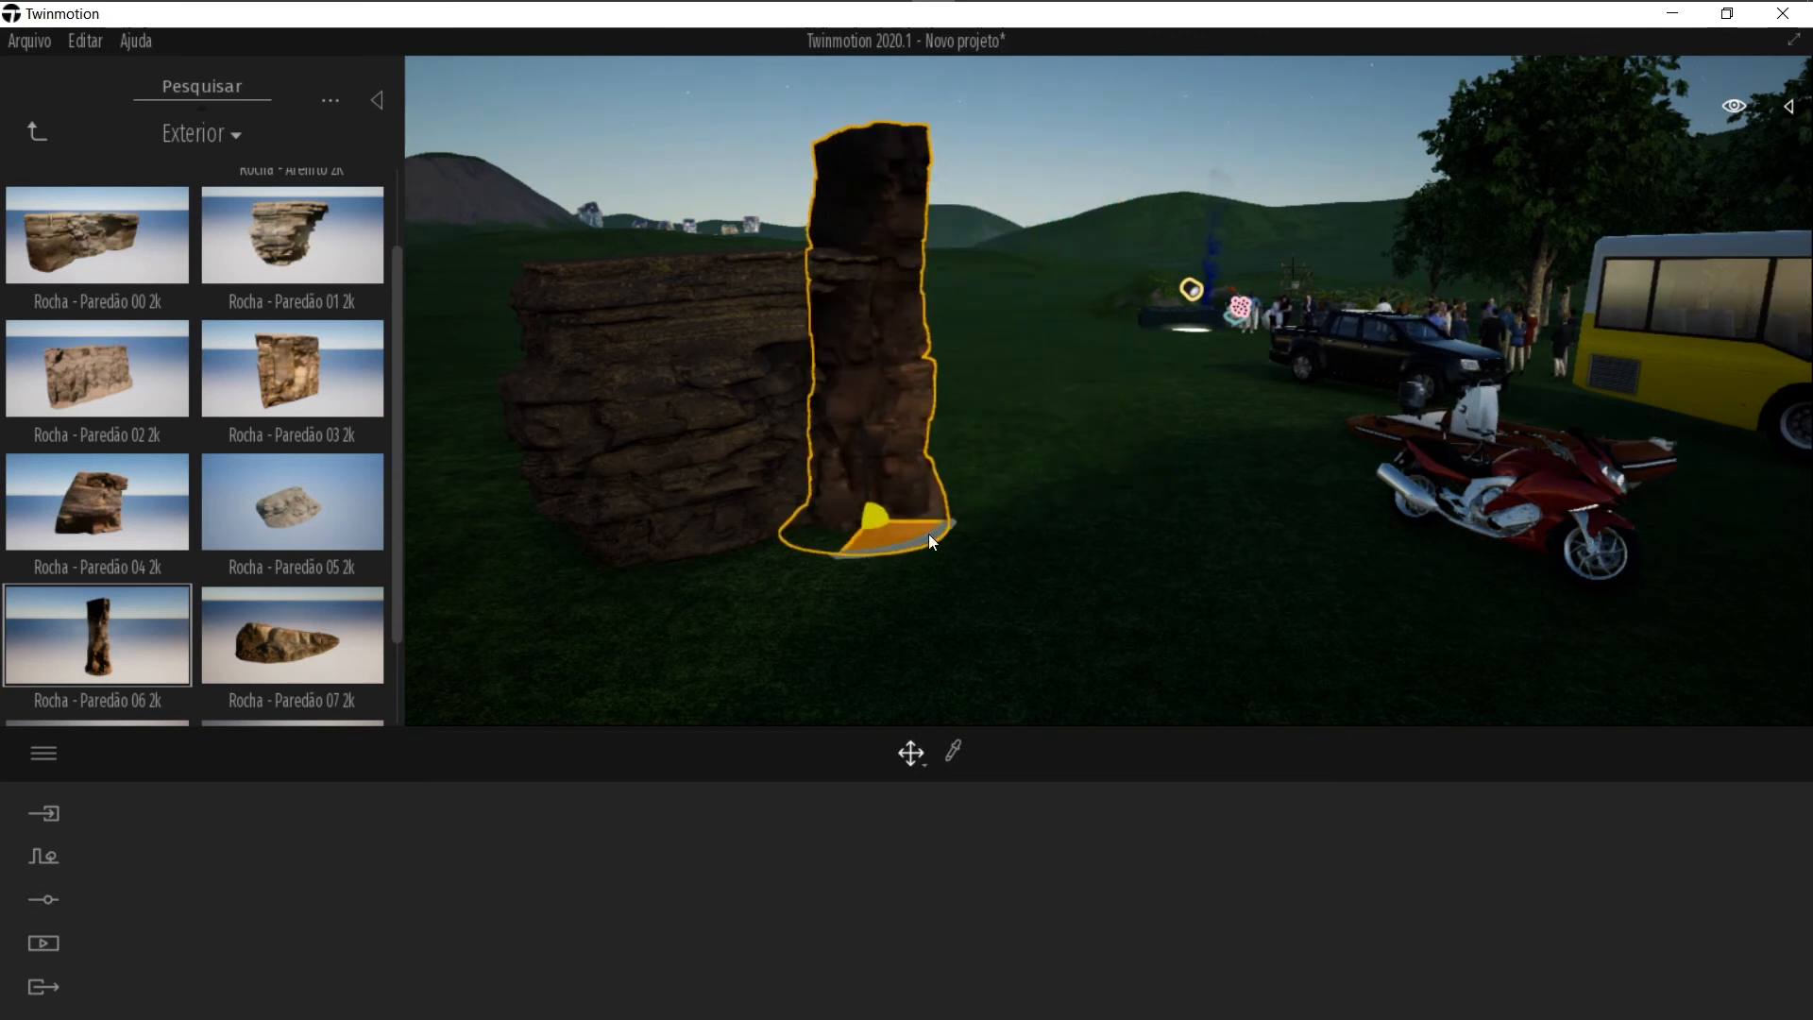
left_click(1194, 412)
right_click_drag(1194, 412, 1039, 413)
scroll(1312, 355, "up", 4)
right_click_drag(1312, 354, 1558, 351)
scroll(1309, 354, "down", 3)
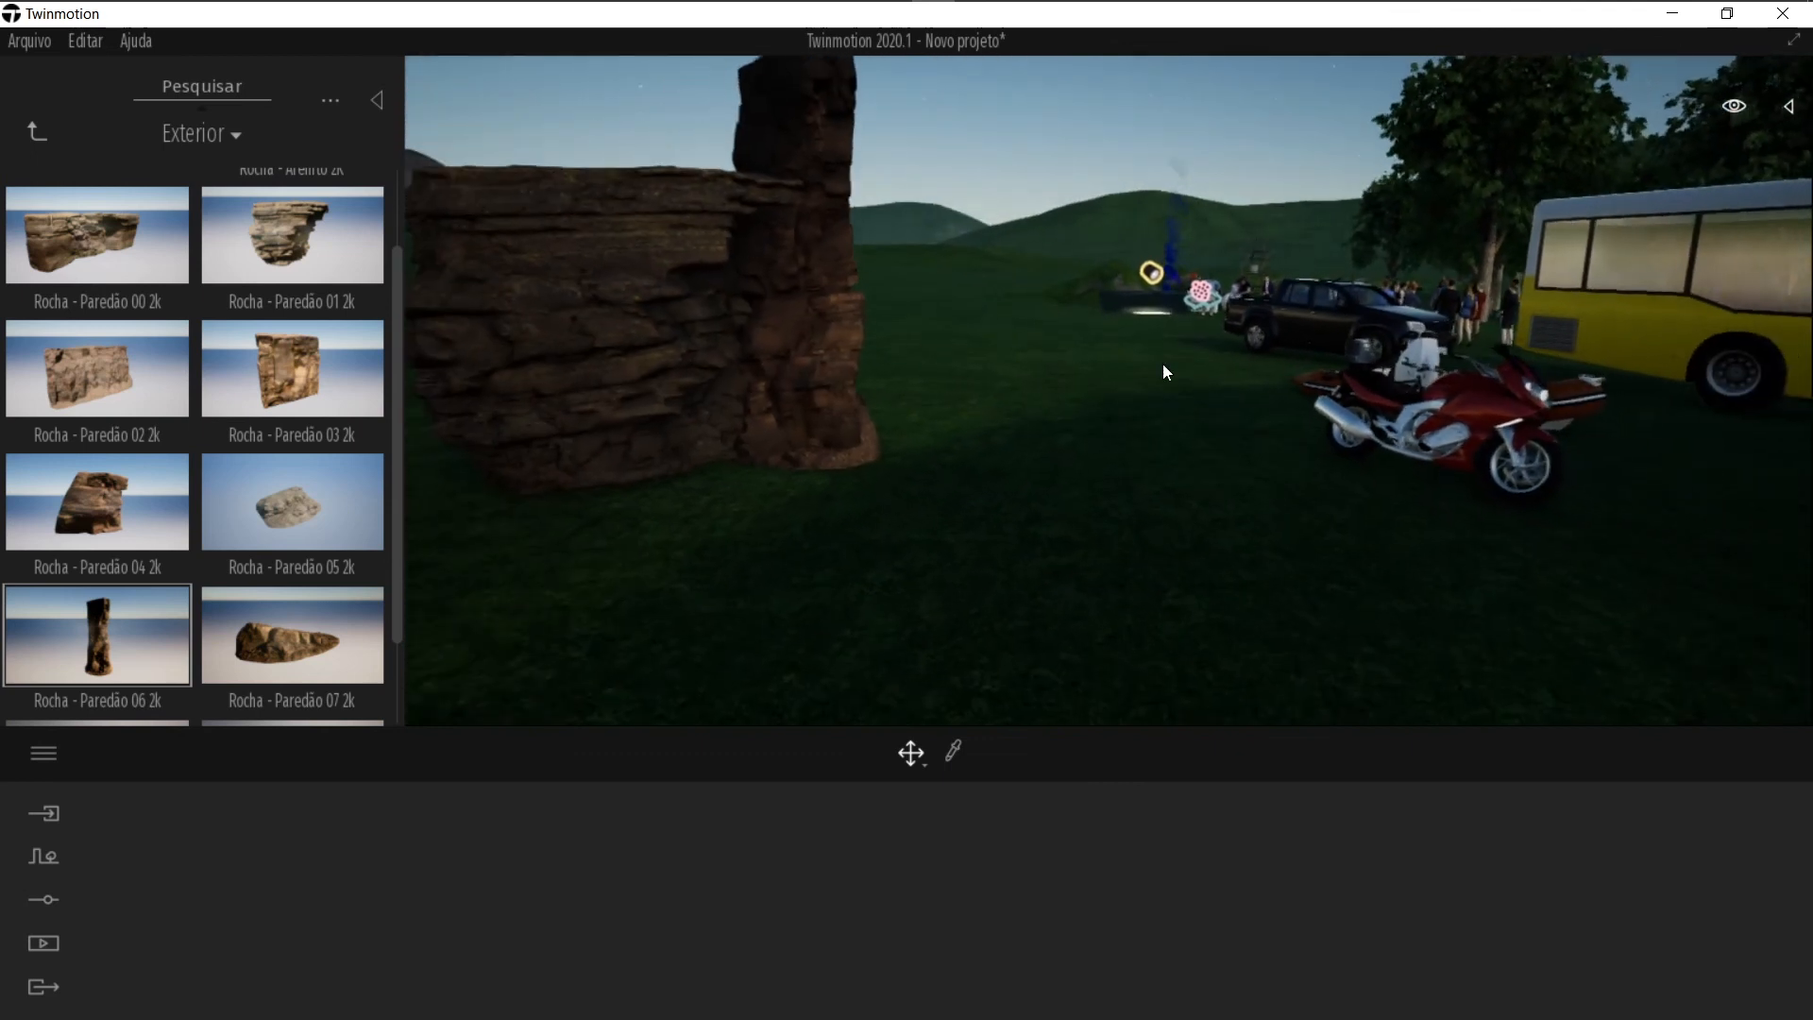
Step: Select the Rocha - Paredão 01 2k rock and locate it in the scene outliner, collapsing its group
left_click(37, 131)
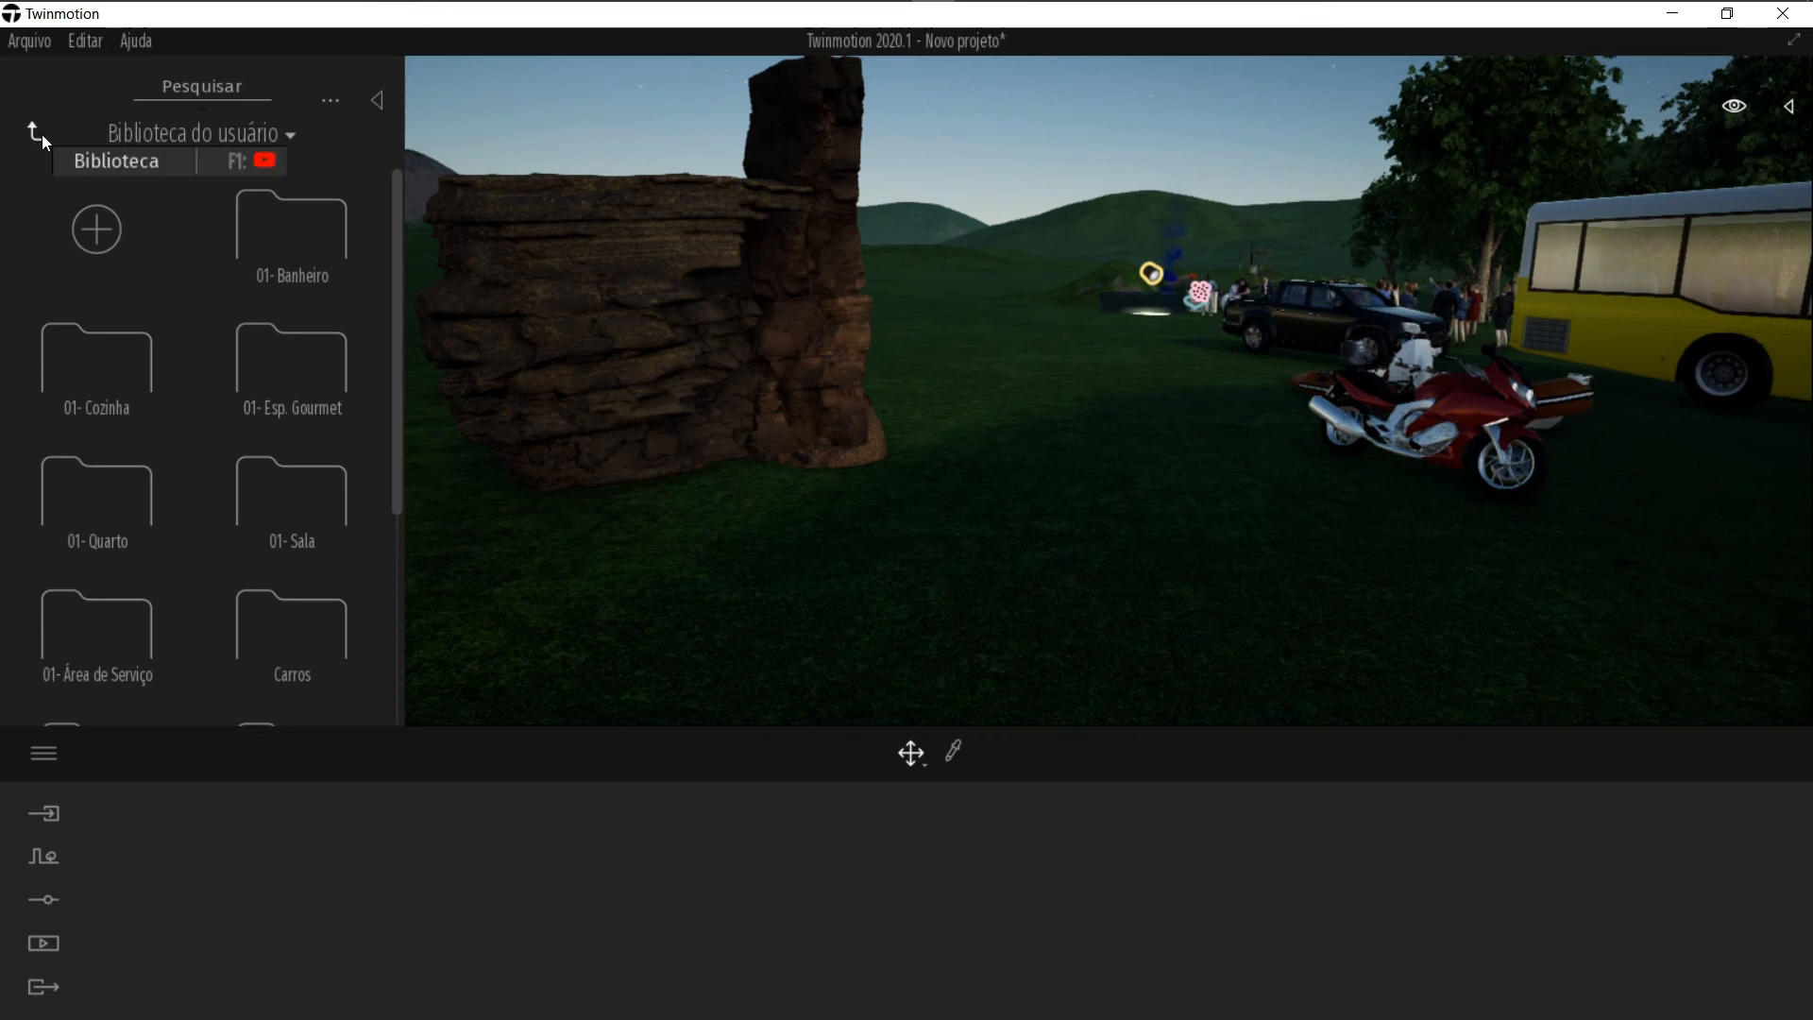
scroll(1679, 308, "down", 1)
right_click_drag(967, 412, 897, 438)
key("q")
key("e")
key("q")
key("w")
key("d")
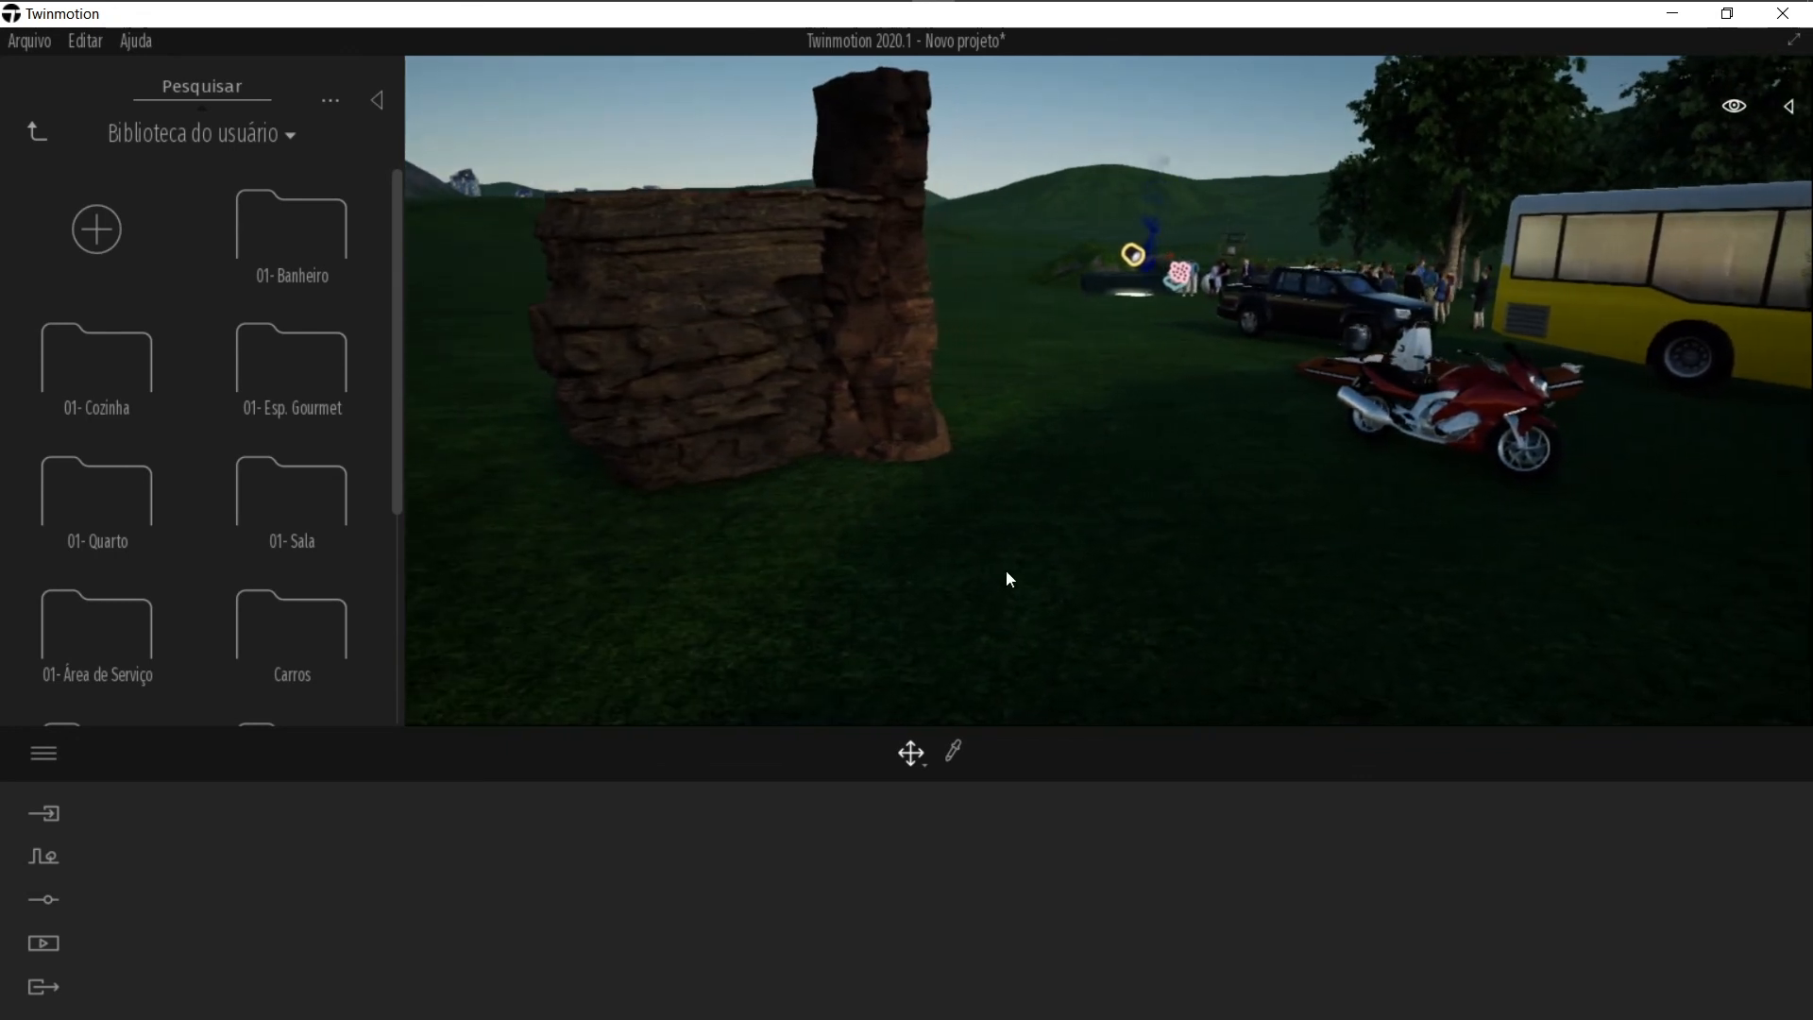
key("a")
key("w")
key("a")
key("q")
right_click_drag(1141, 431, 1114, 456)
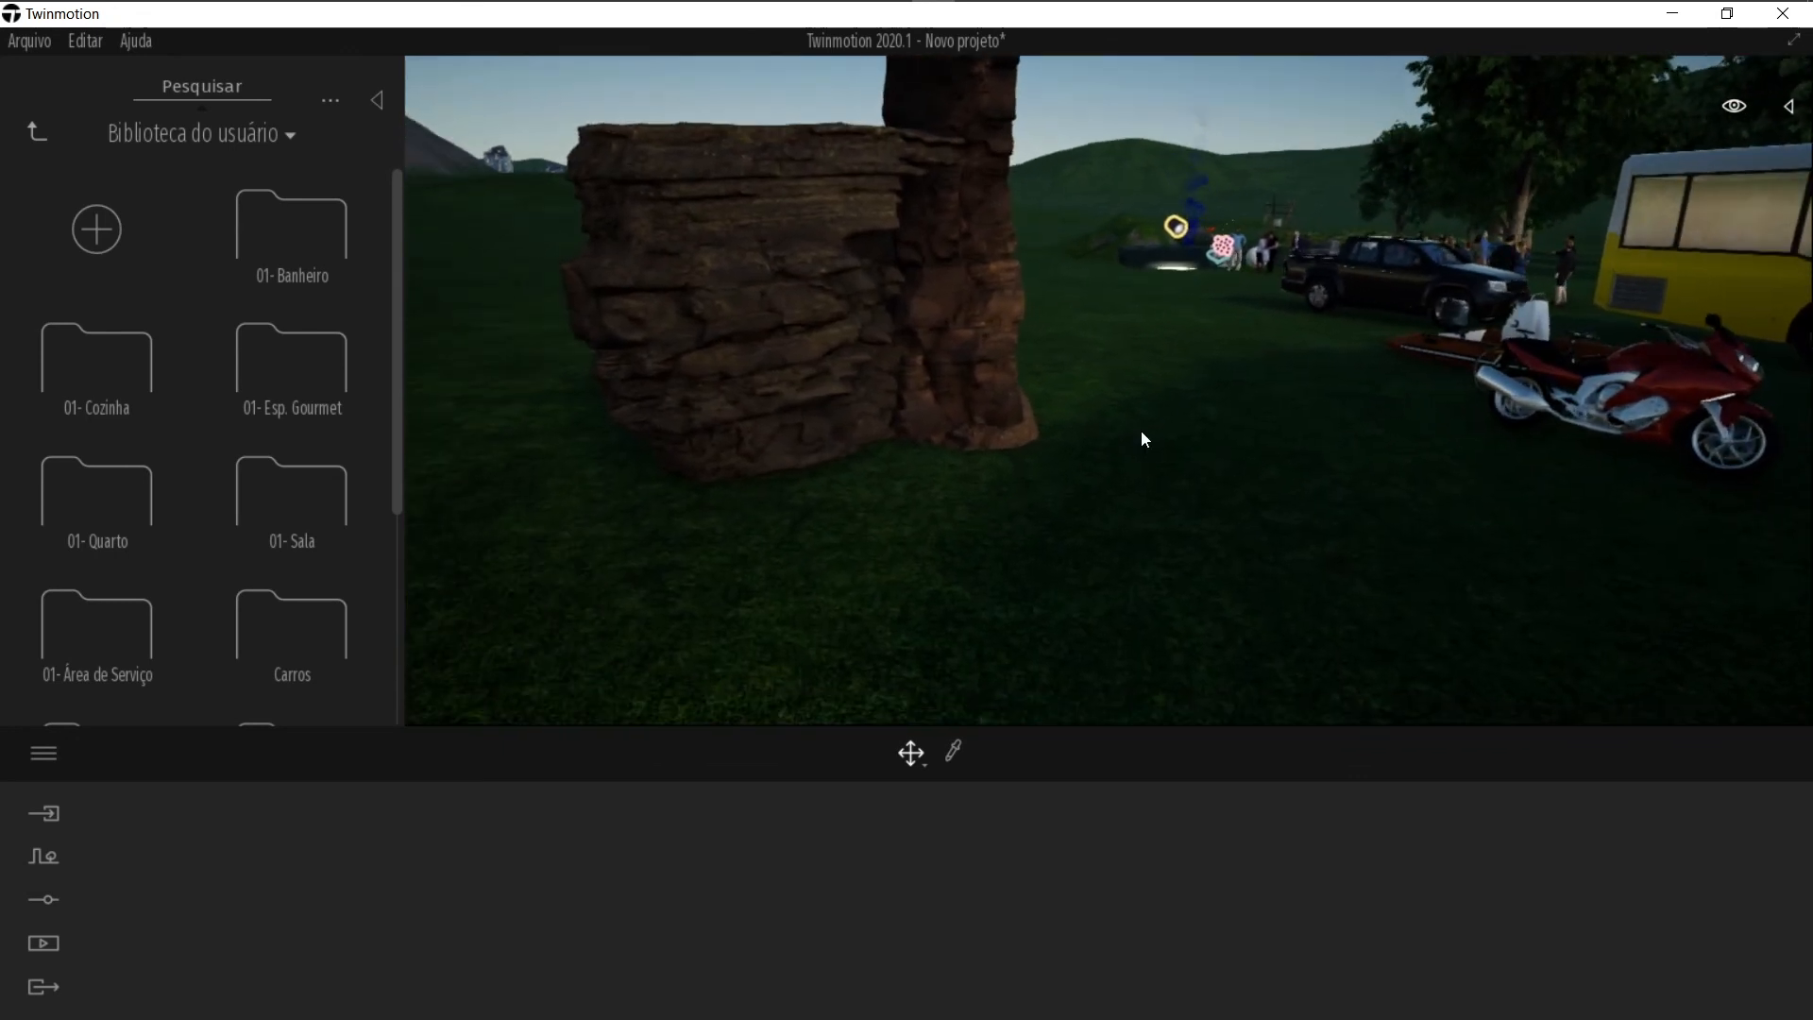
key("e")
right_click_drag(884, 388, 763, 387)
left_click(756, 298)
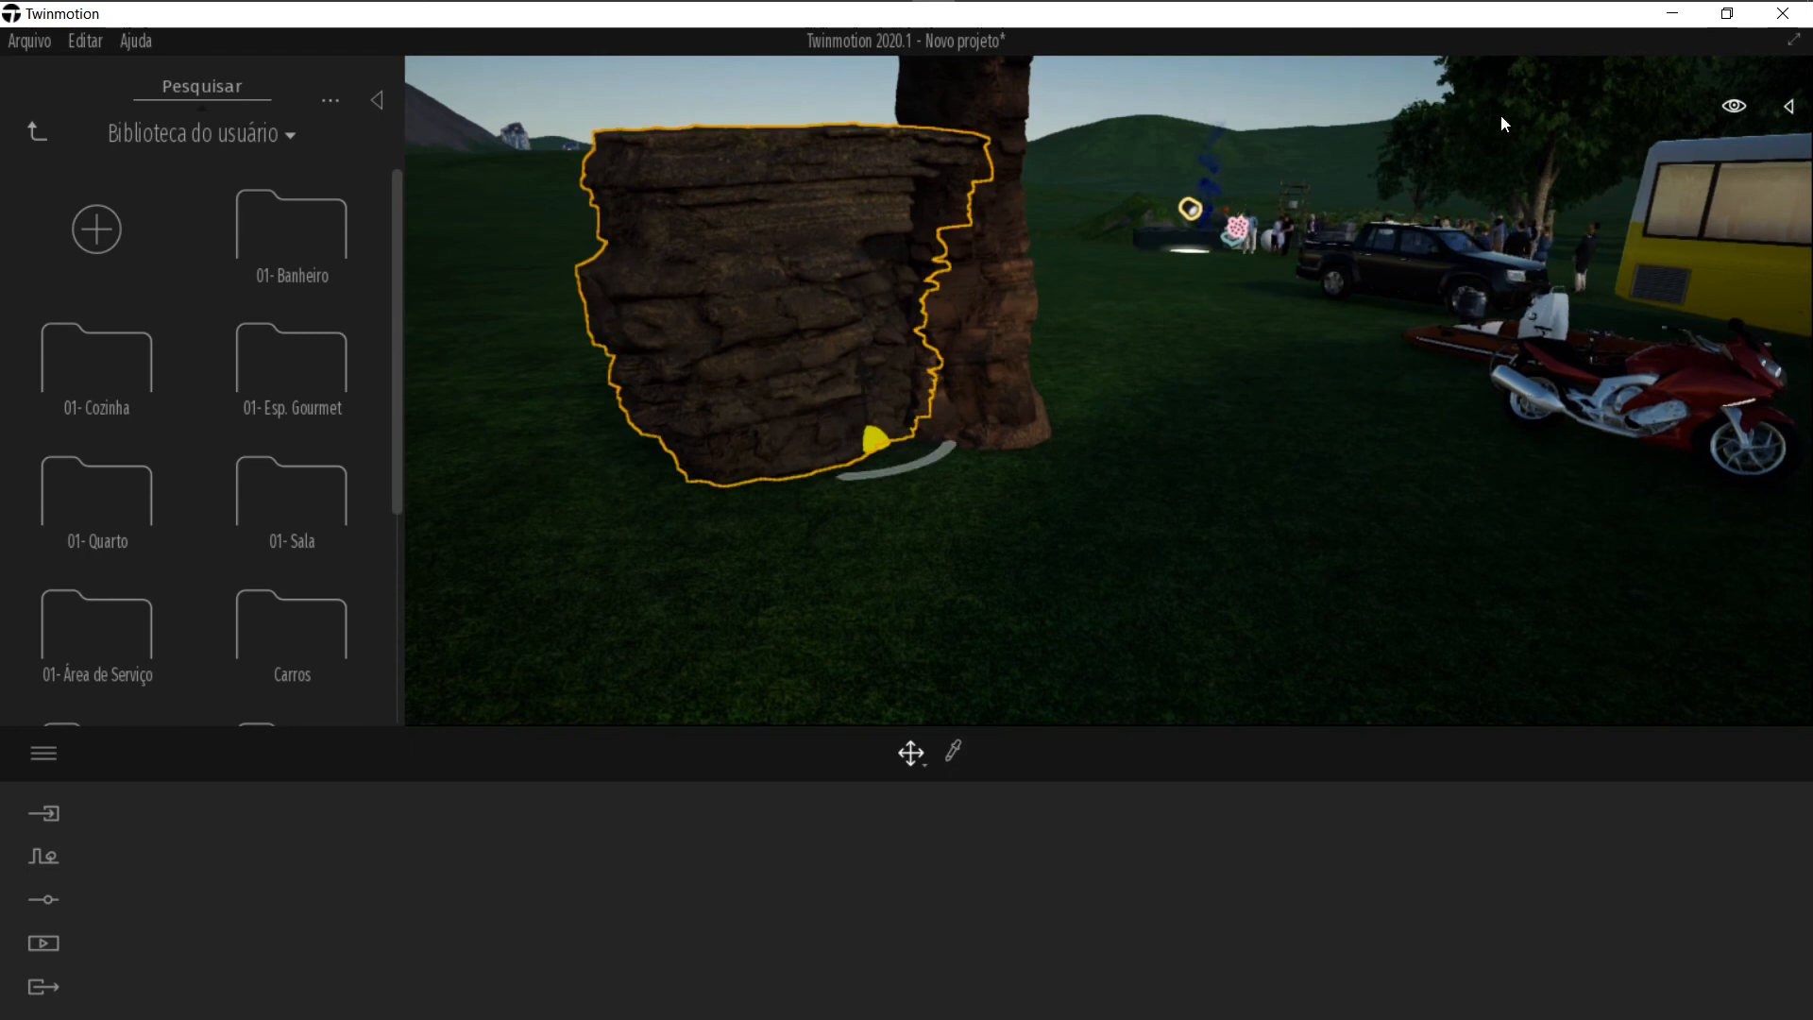
key("Escape")
left_click(745, 434)
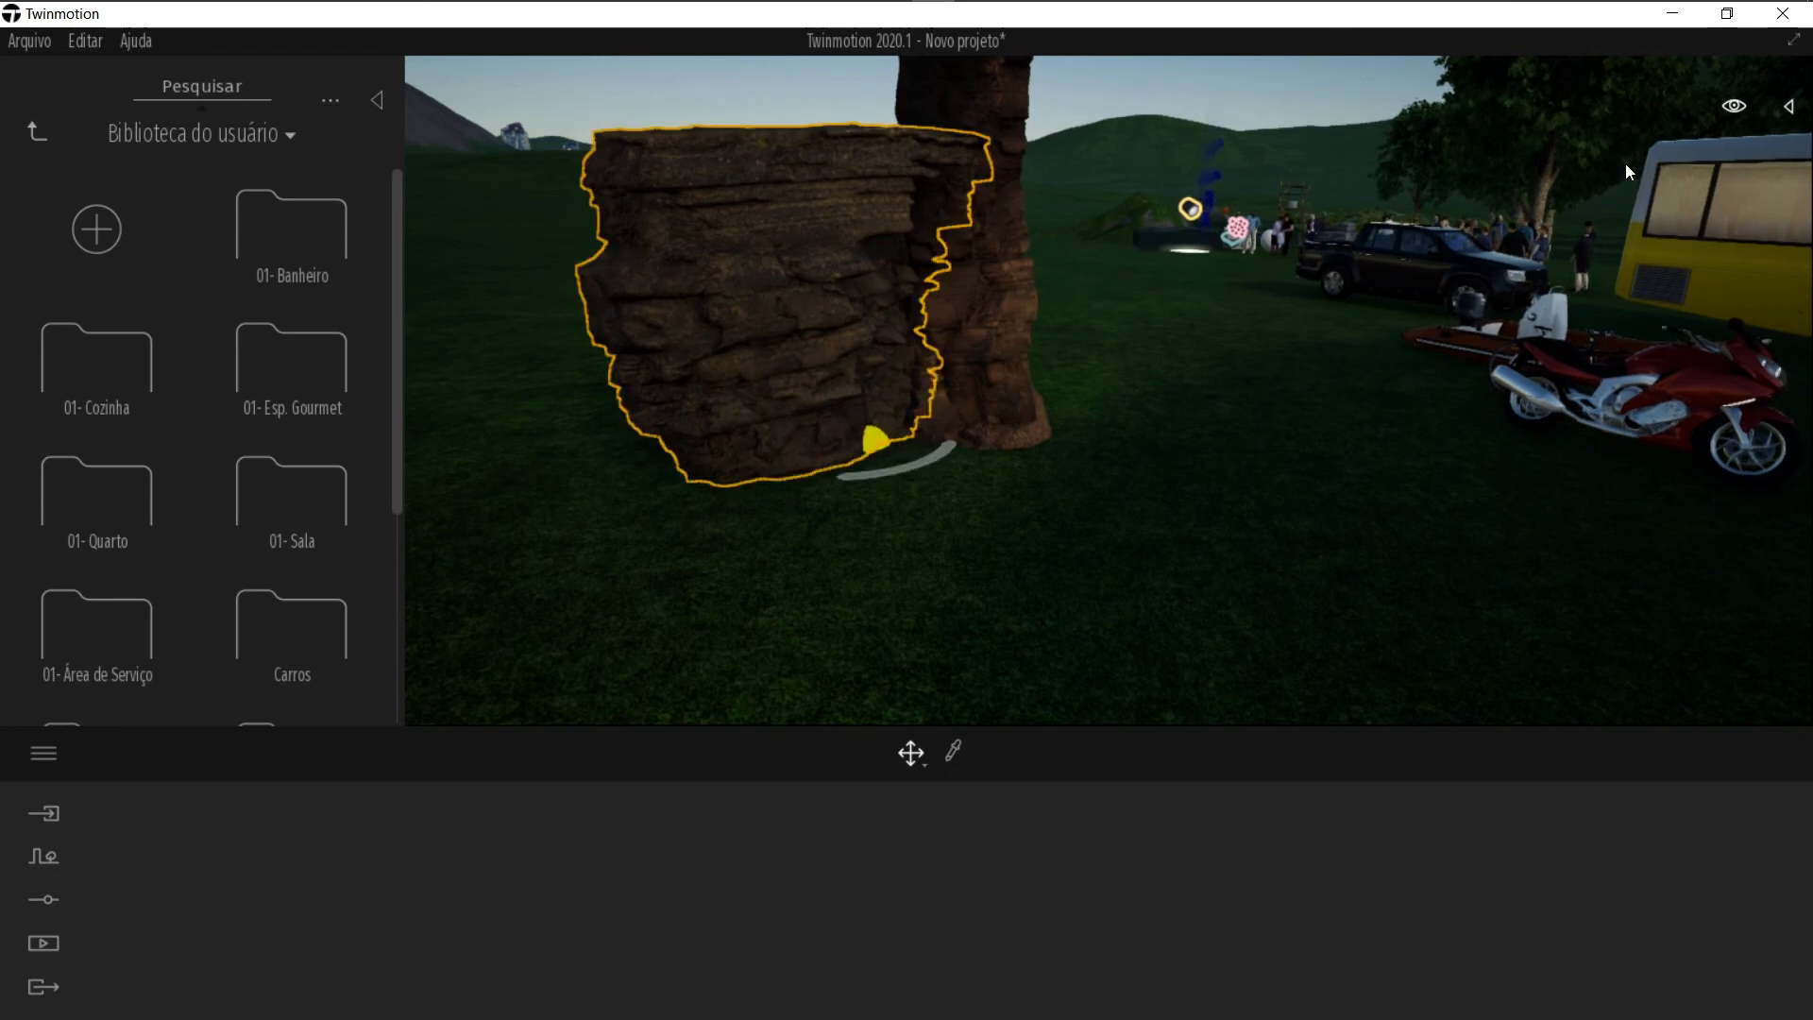
left_click(1791, 109)
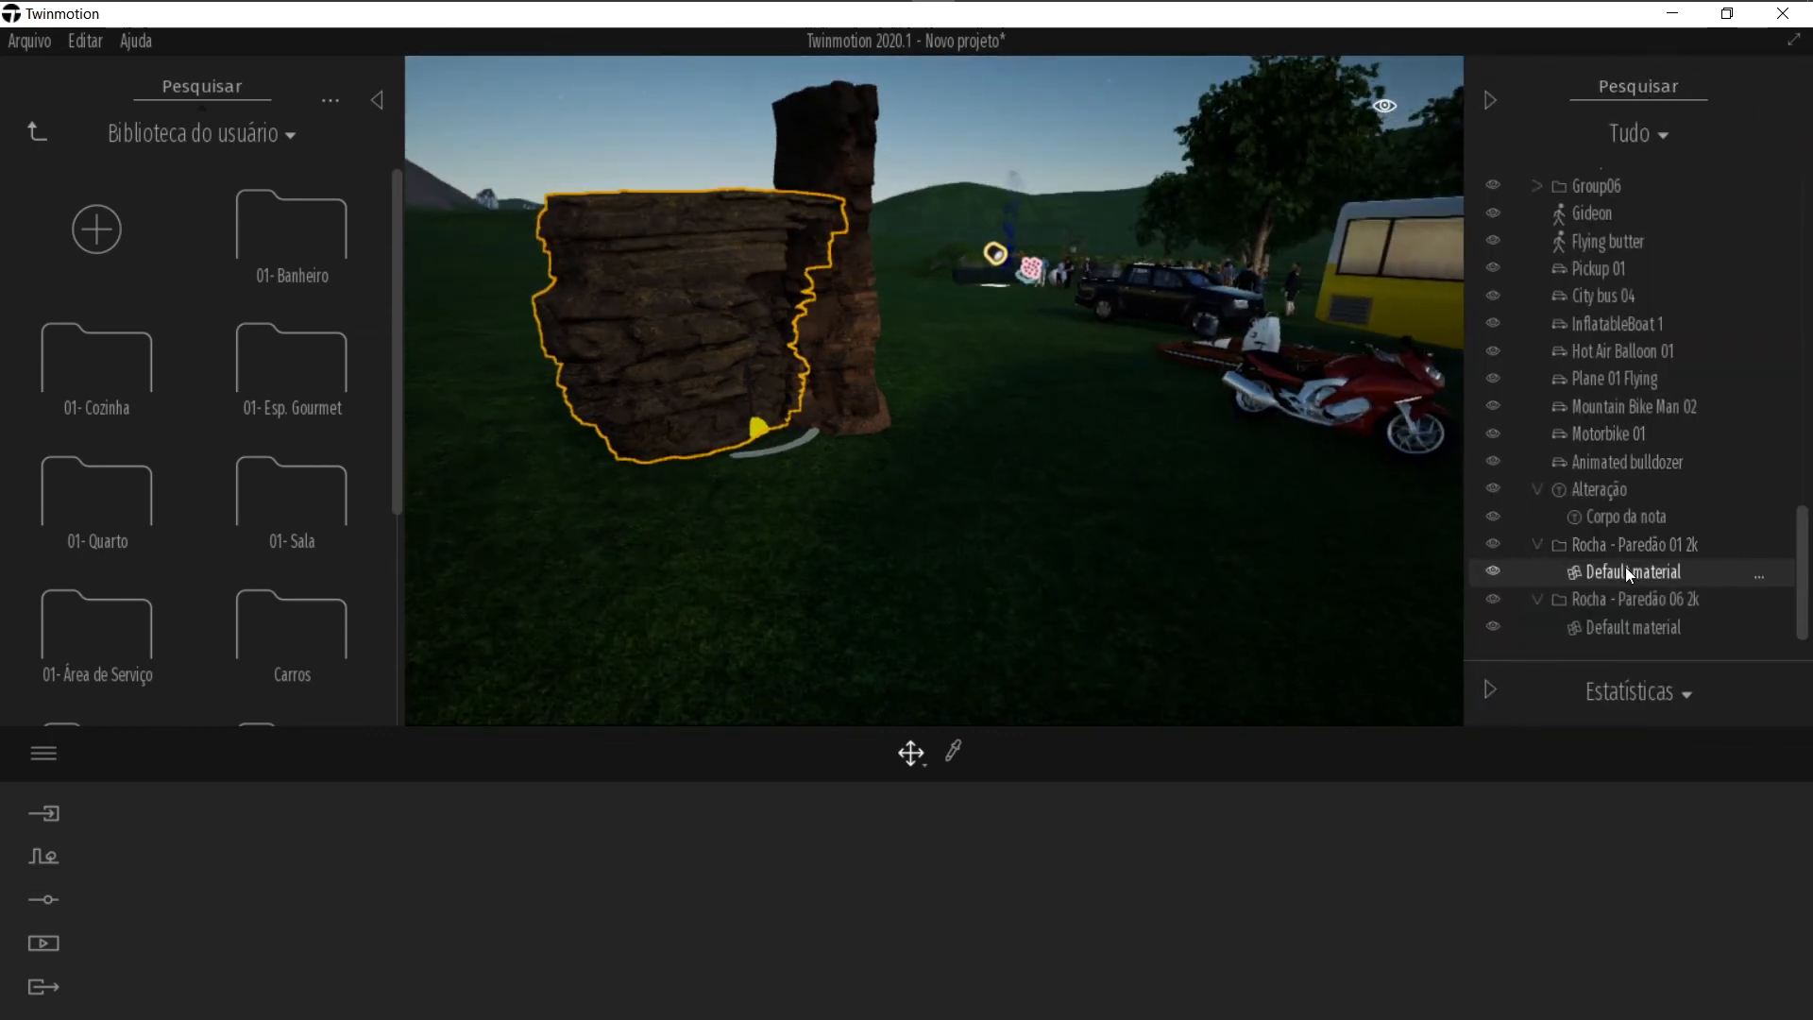
left_click(1591, 549)
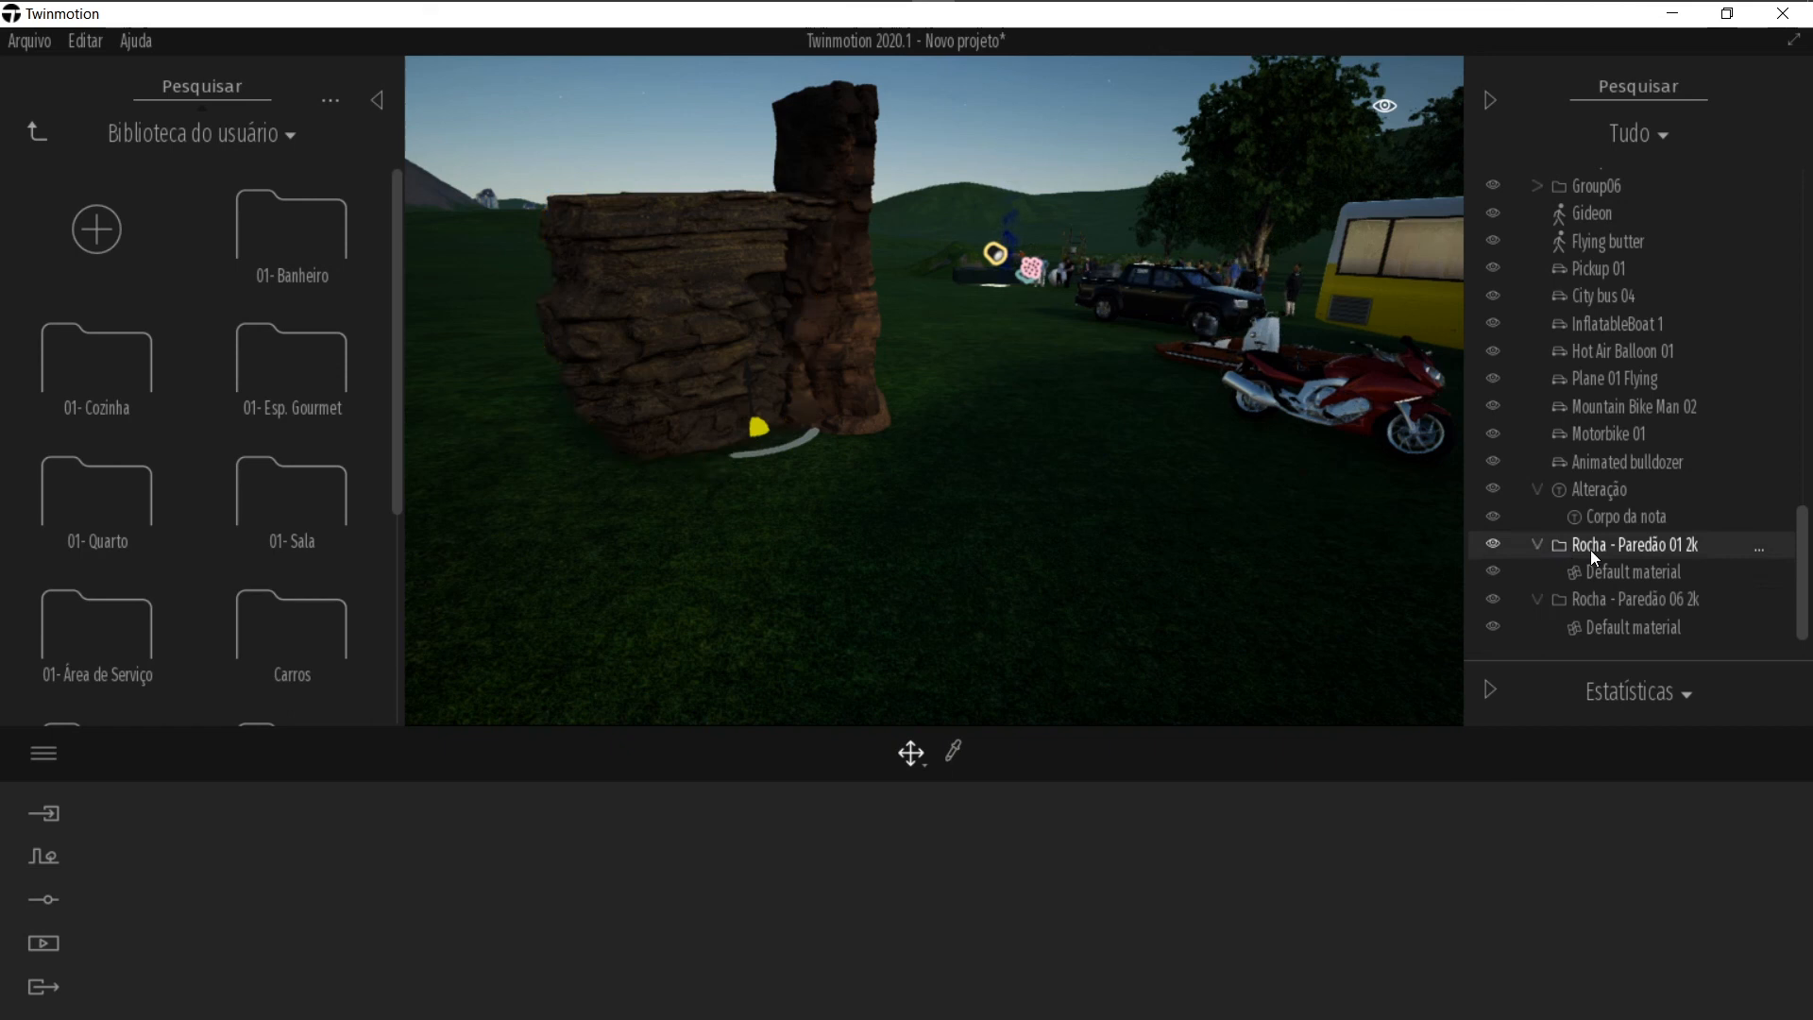
left_click(1528, 600)
left_click(1654, 546)
left_click(1538, 546)
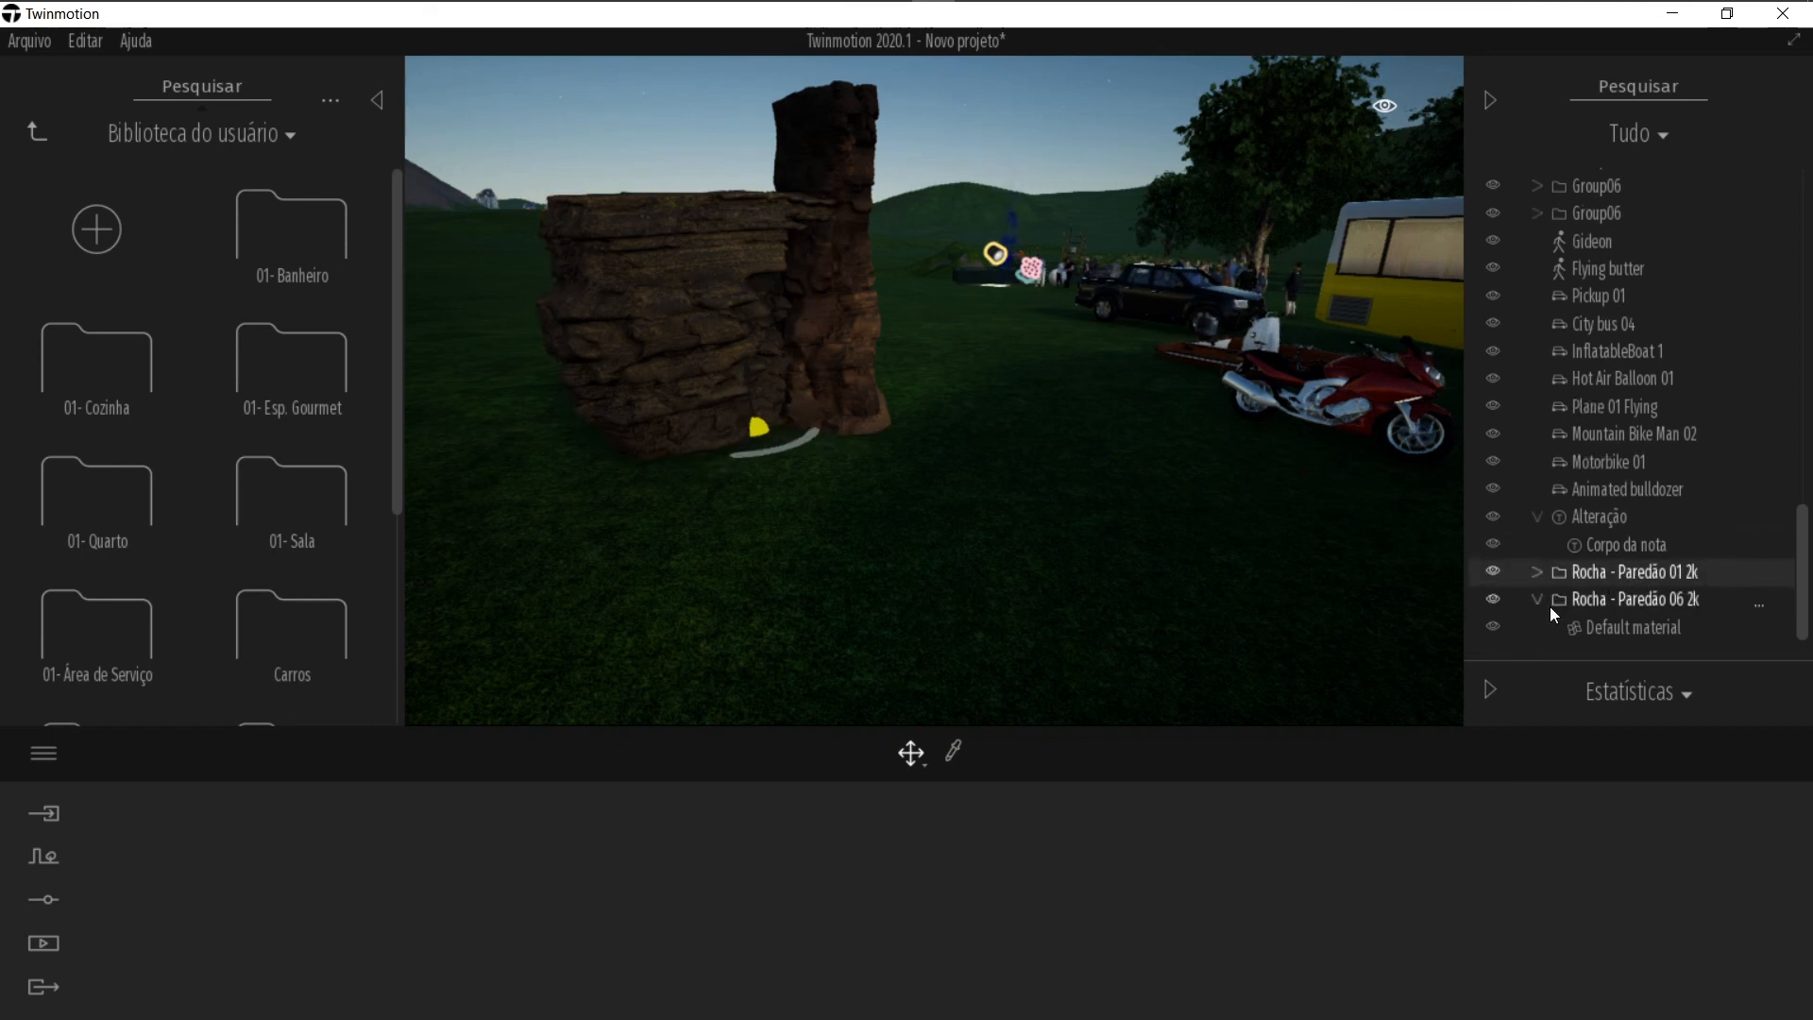
Step: Try to add the Rocha - Paredão 01 2k rock to the user library, then browse the library to its Exterior folder
right_click(1653, 576)
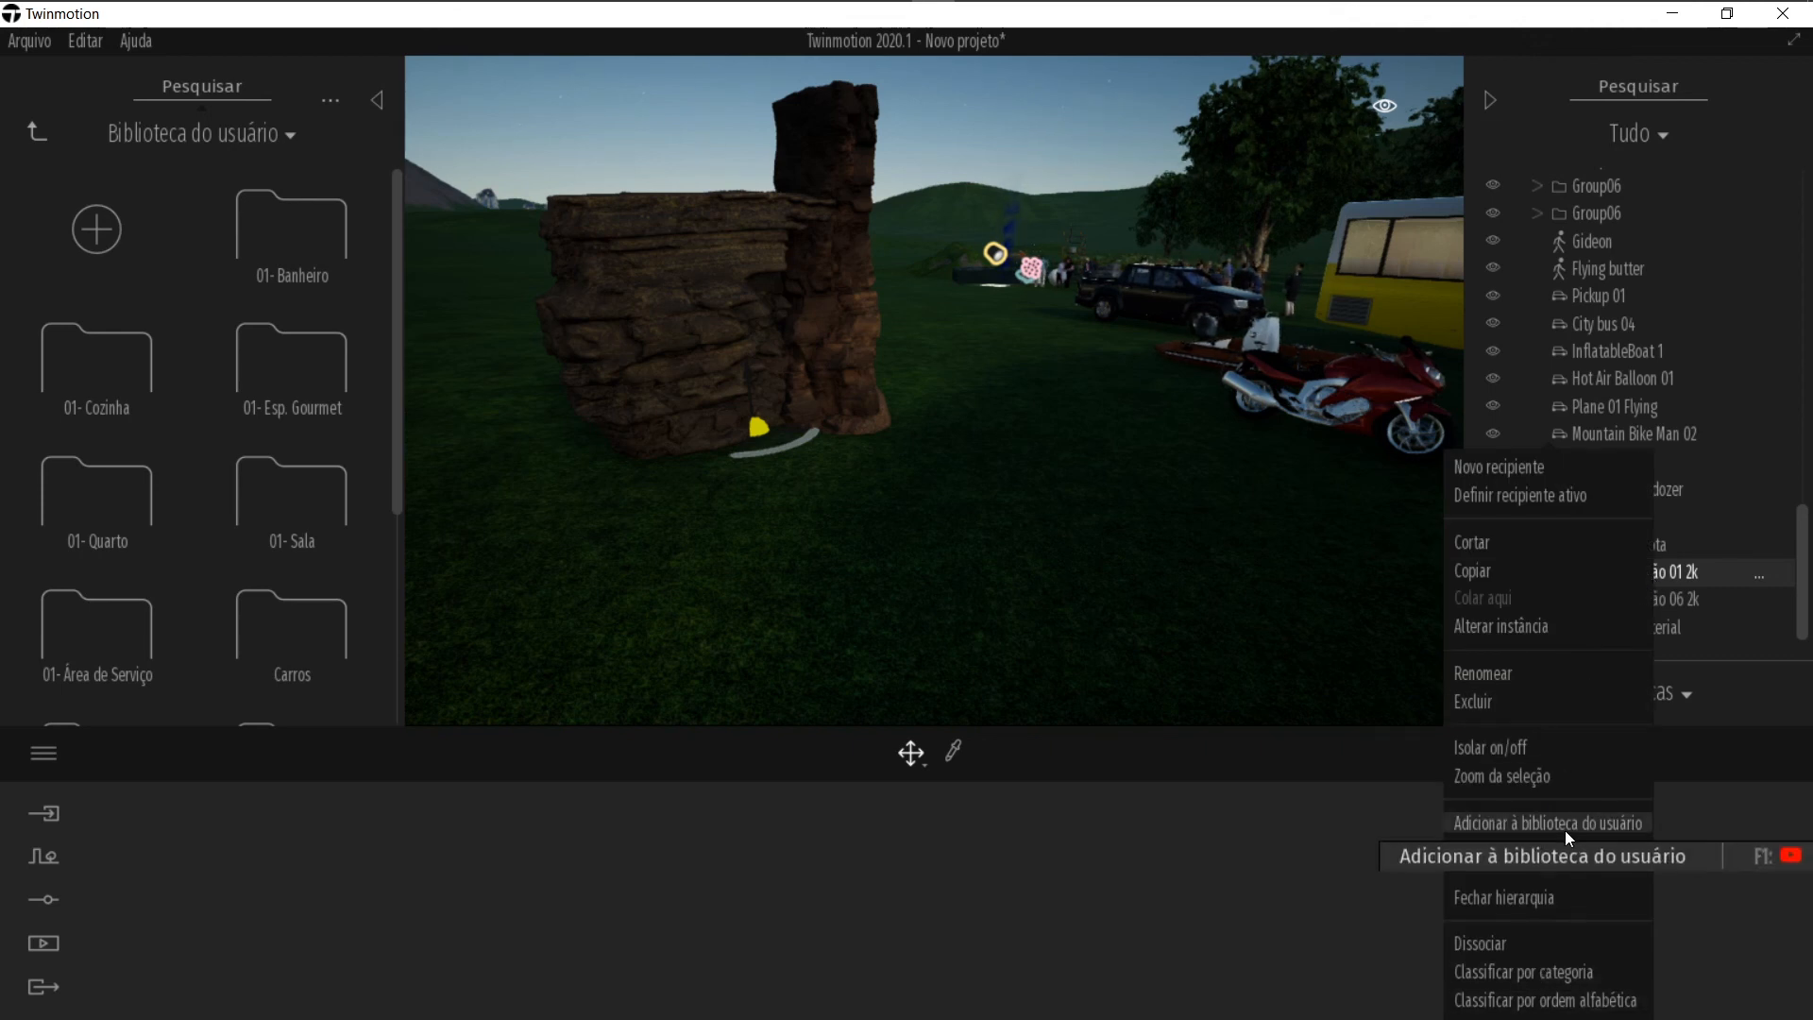
left_click(287, 263)
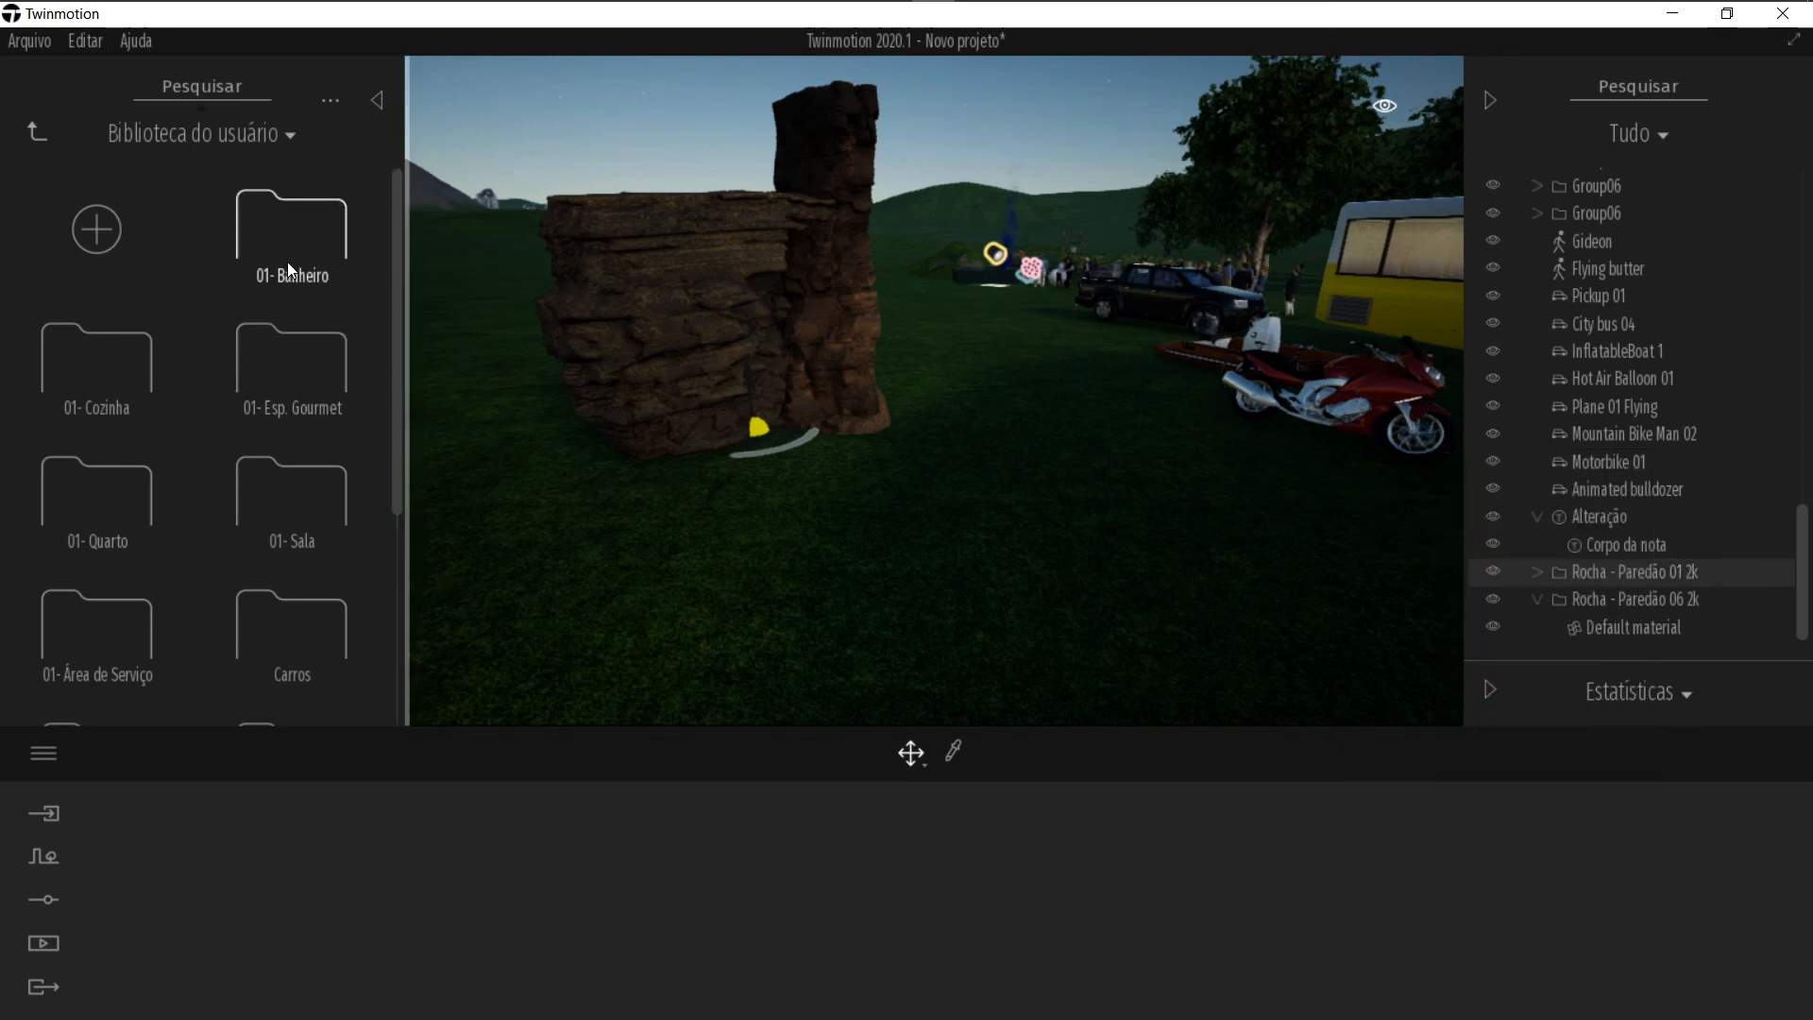
left_click(287, 262)
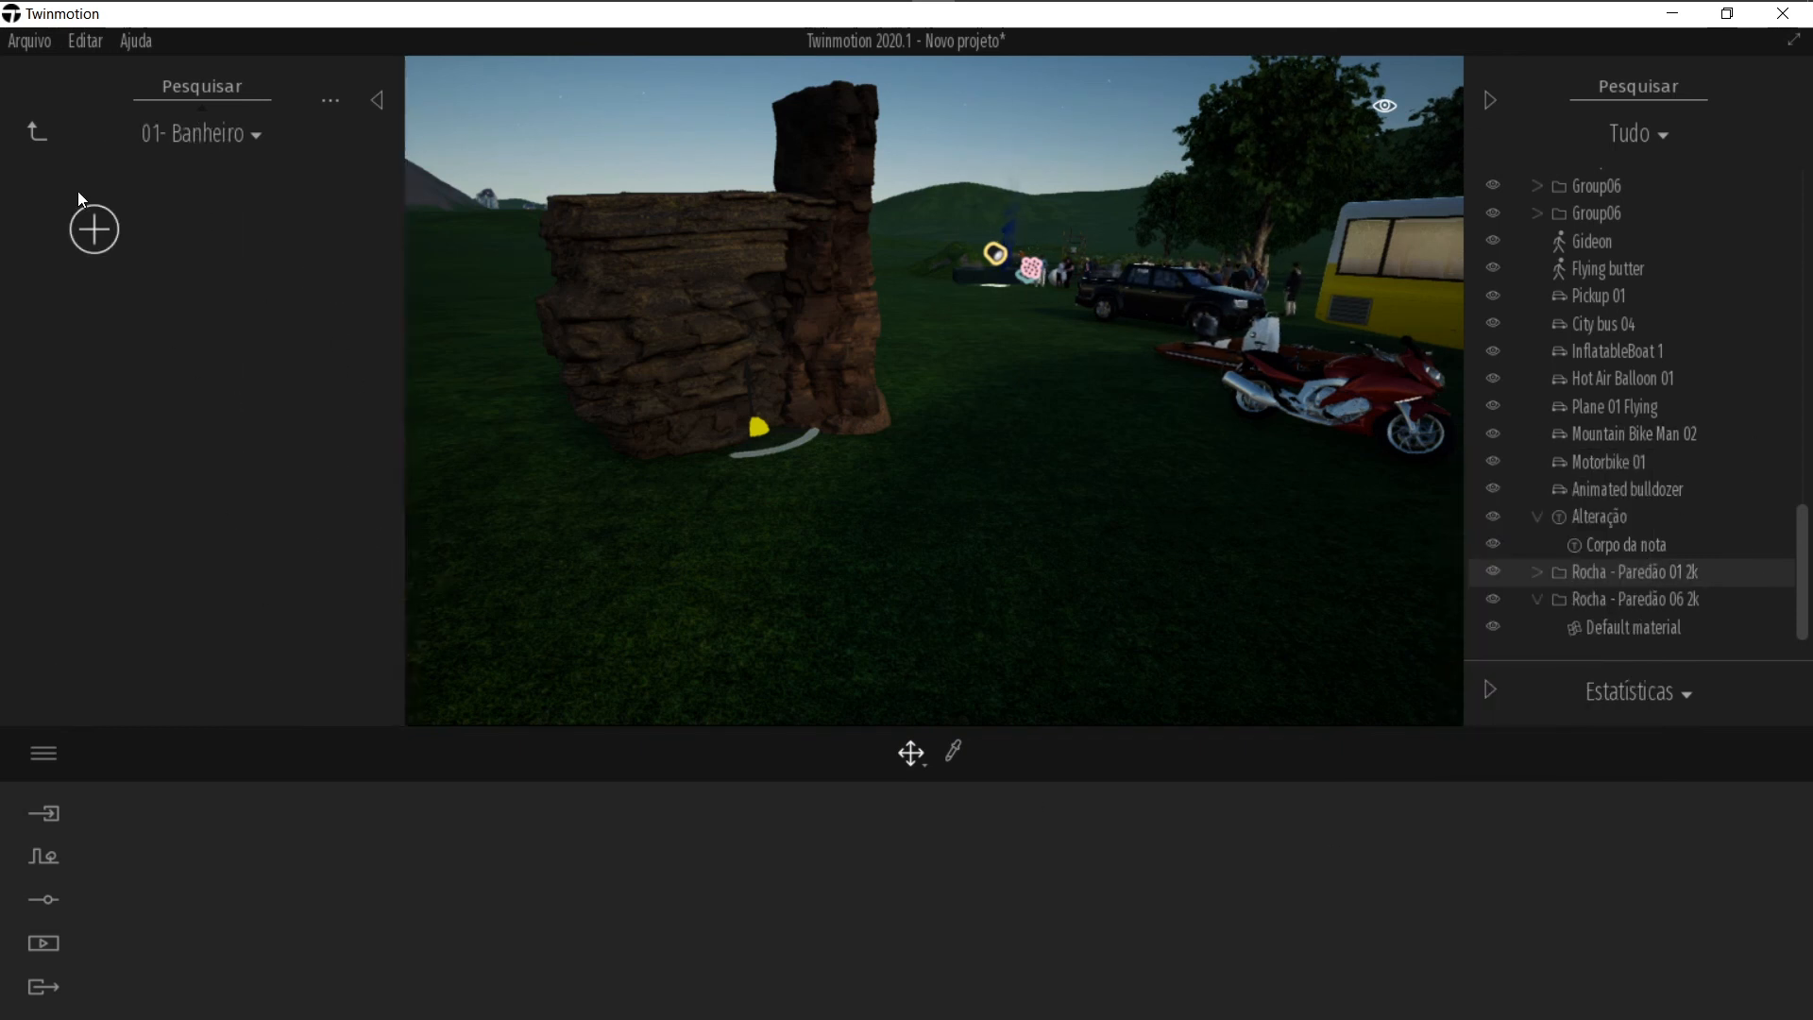
left_click(27, 127)
scroll(161, 453, "down", 5)
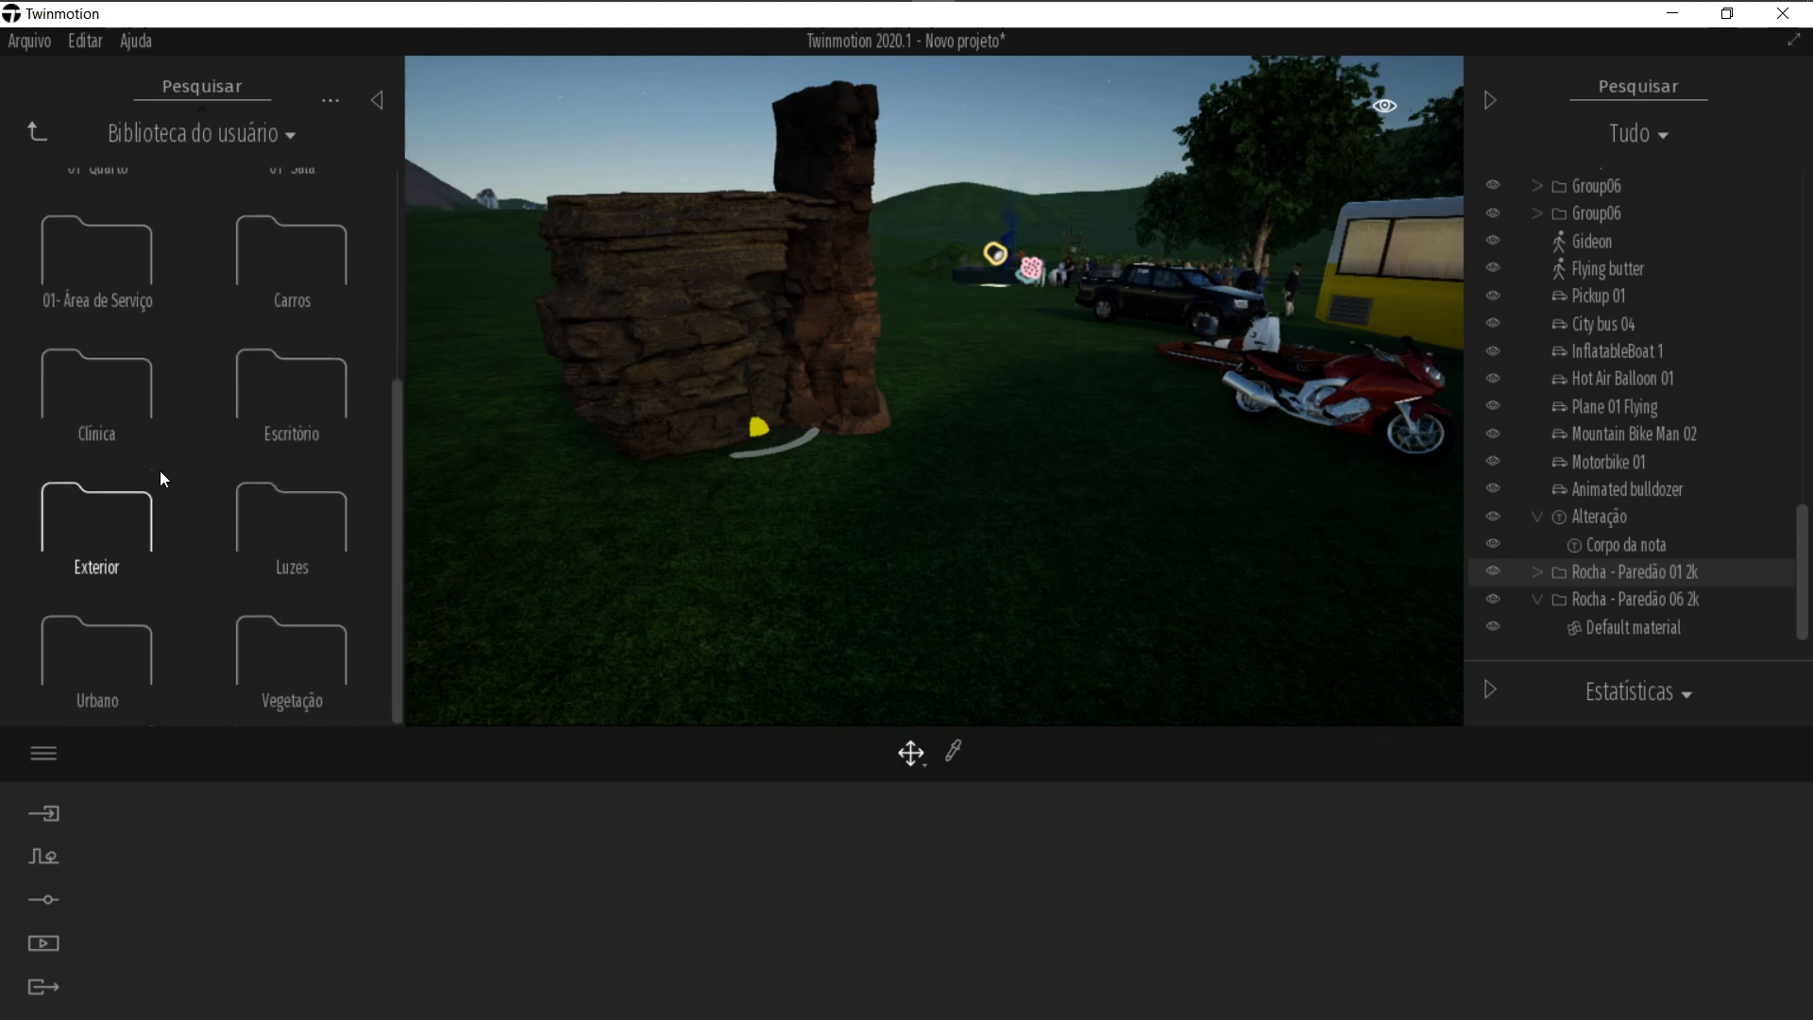
left_click(60, 545)
scroll(206, 387, "down", 3)
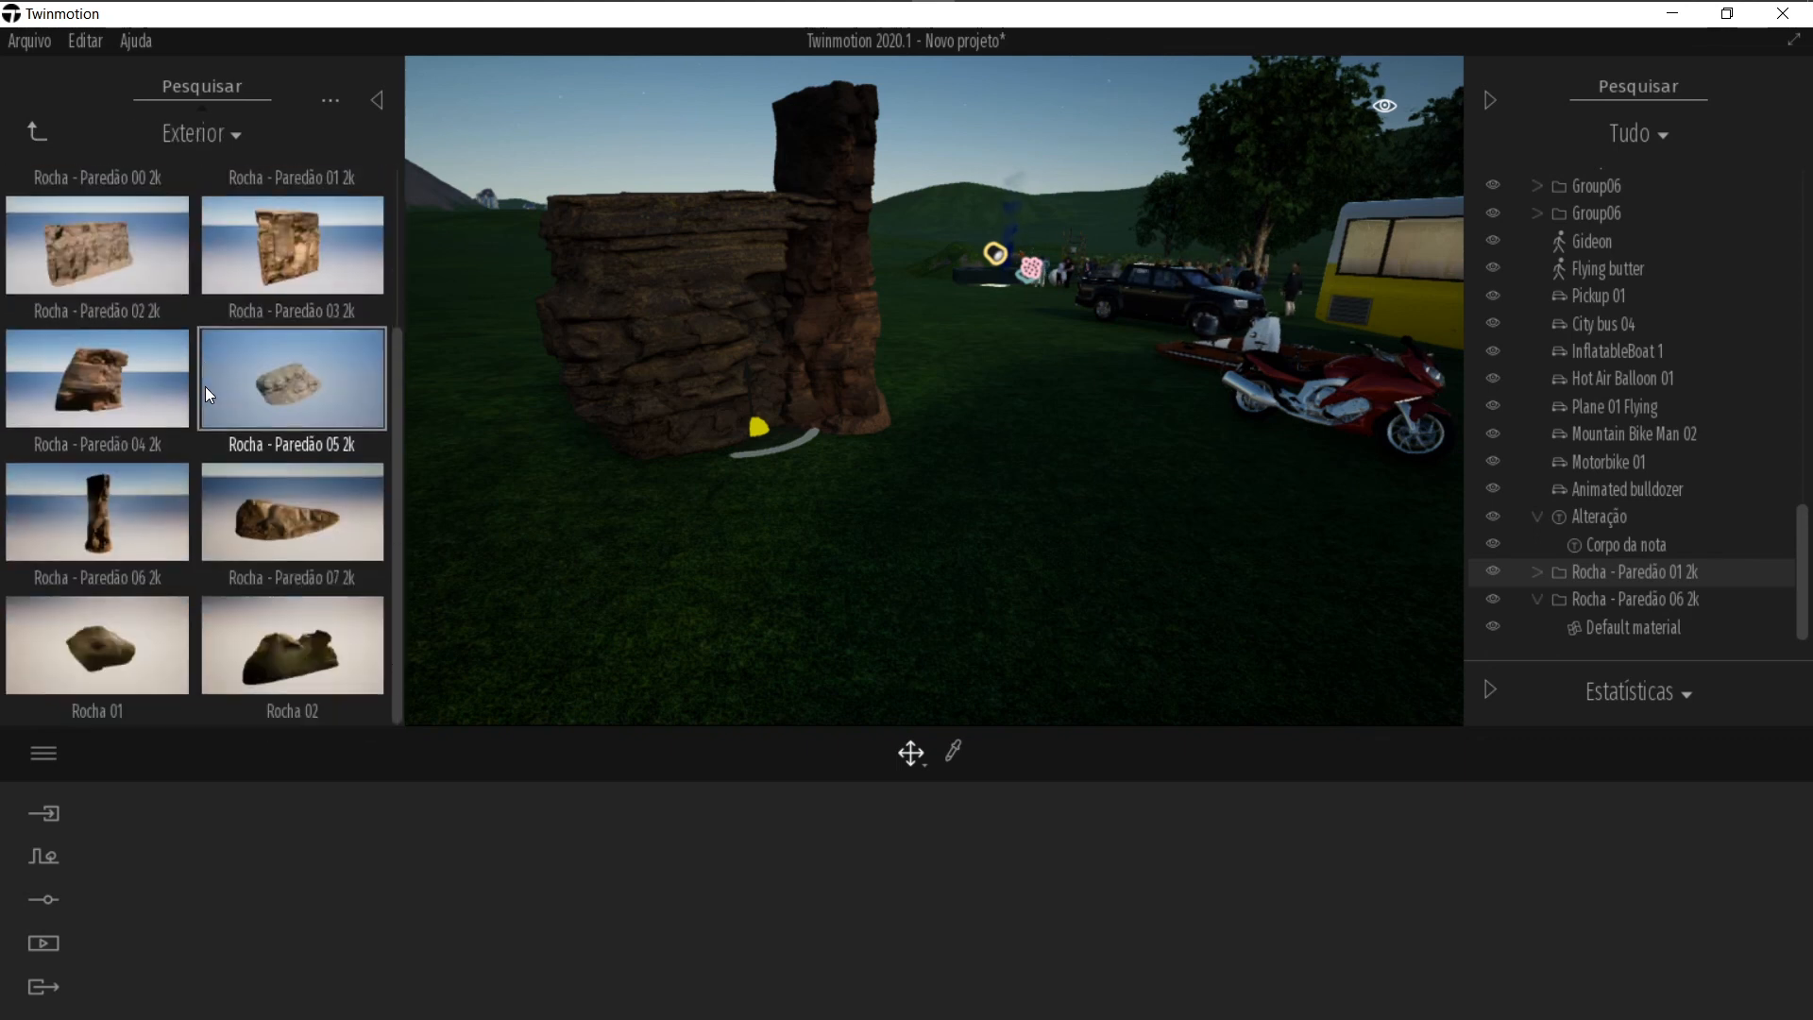
scroll(88, 386, "up", 1)
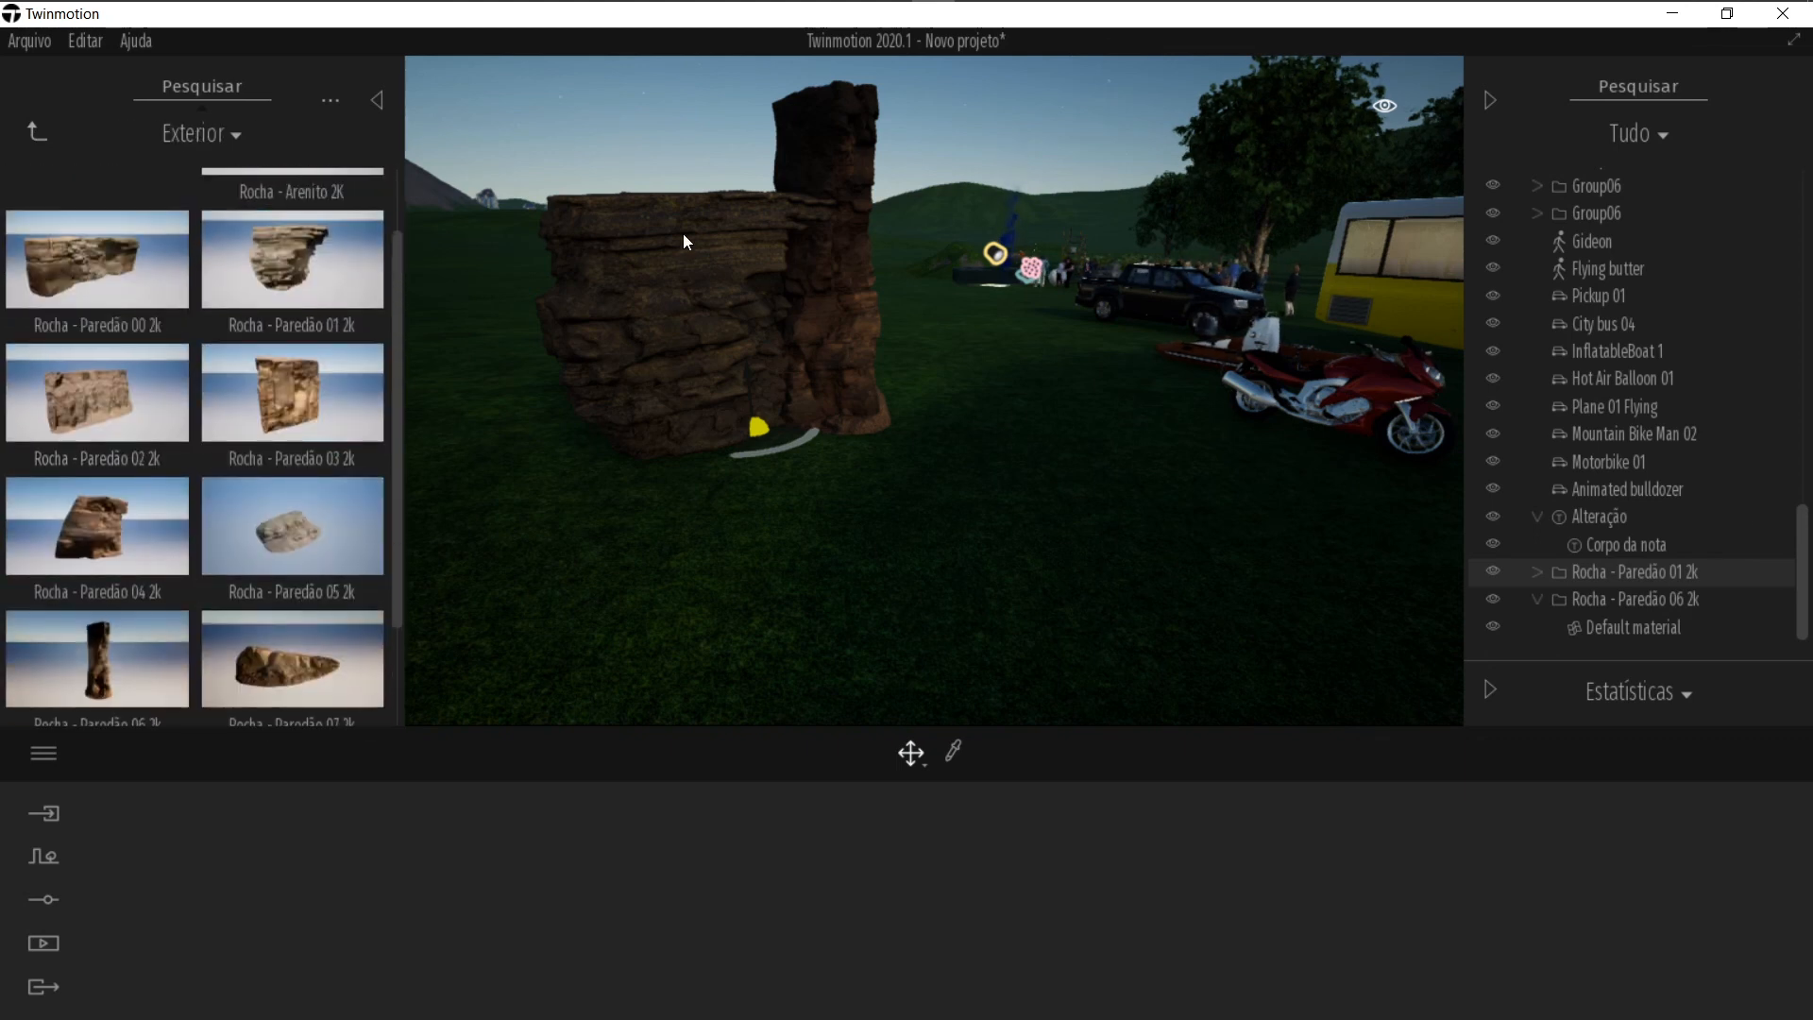
left_click(880, 308)
left_click(1362, 403)
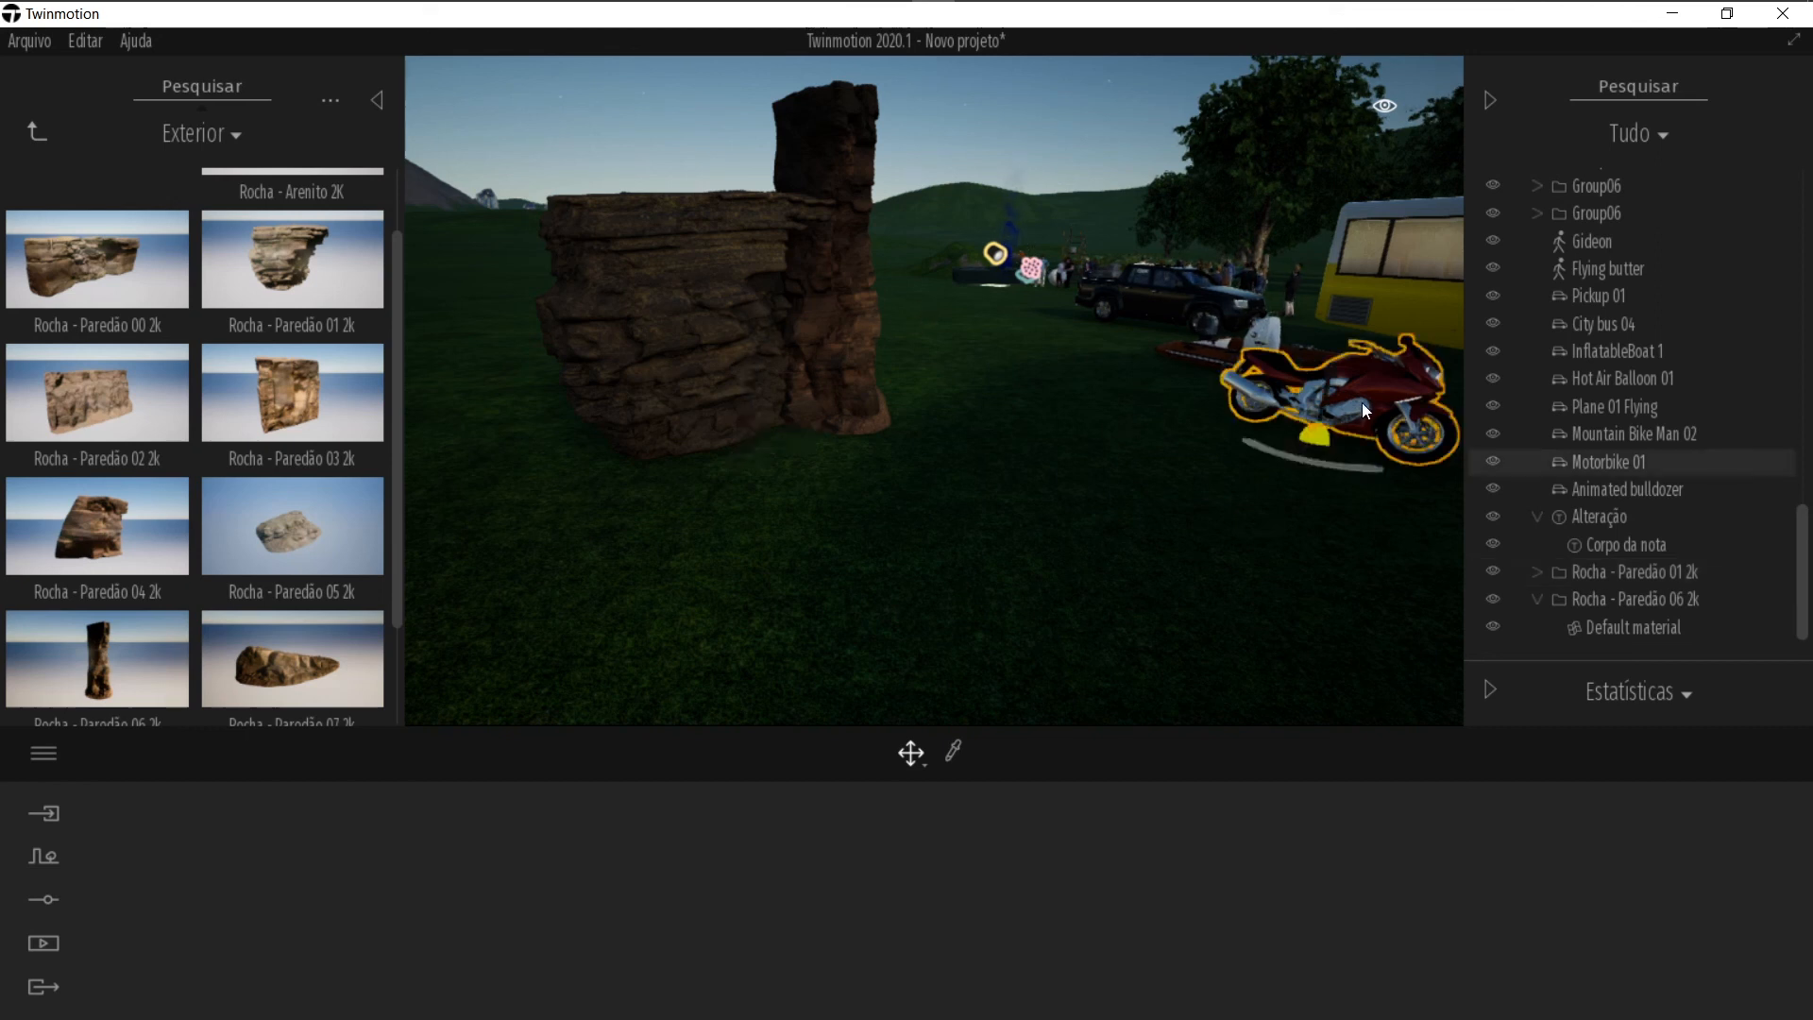
right_click(1600, 463)
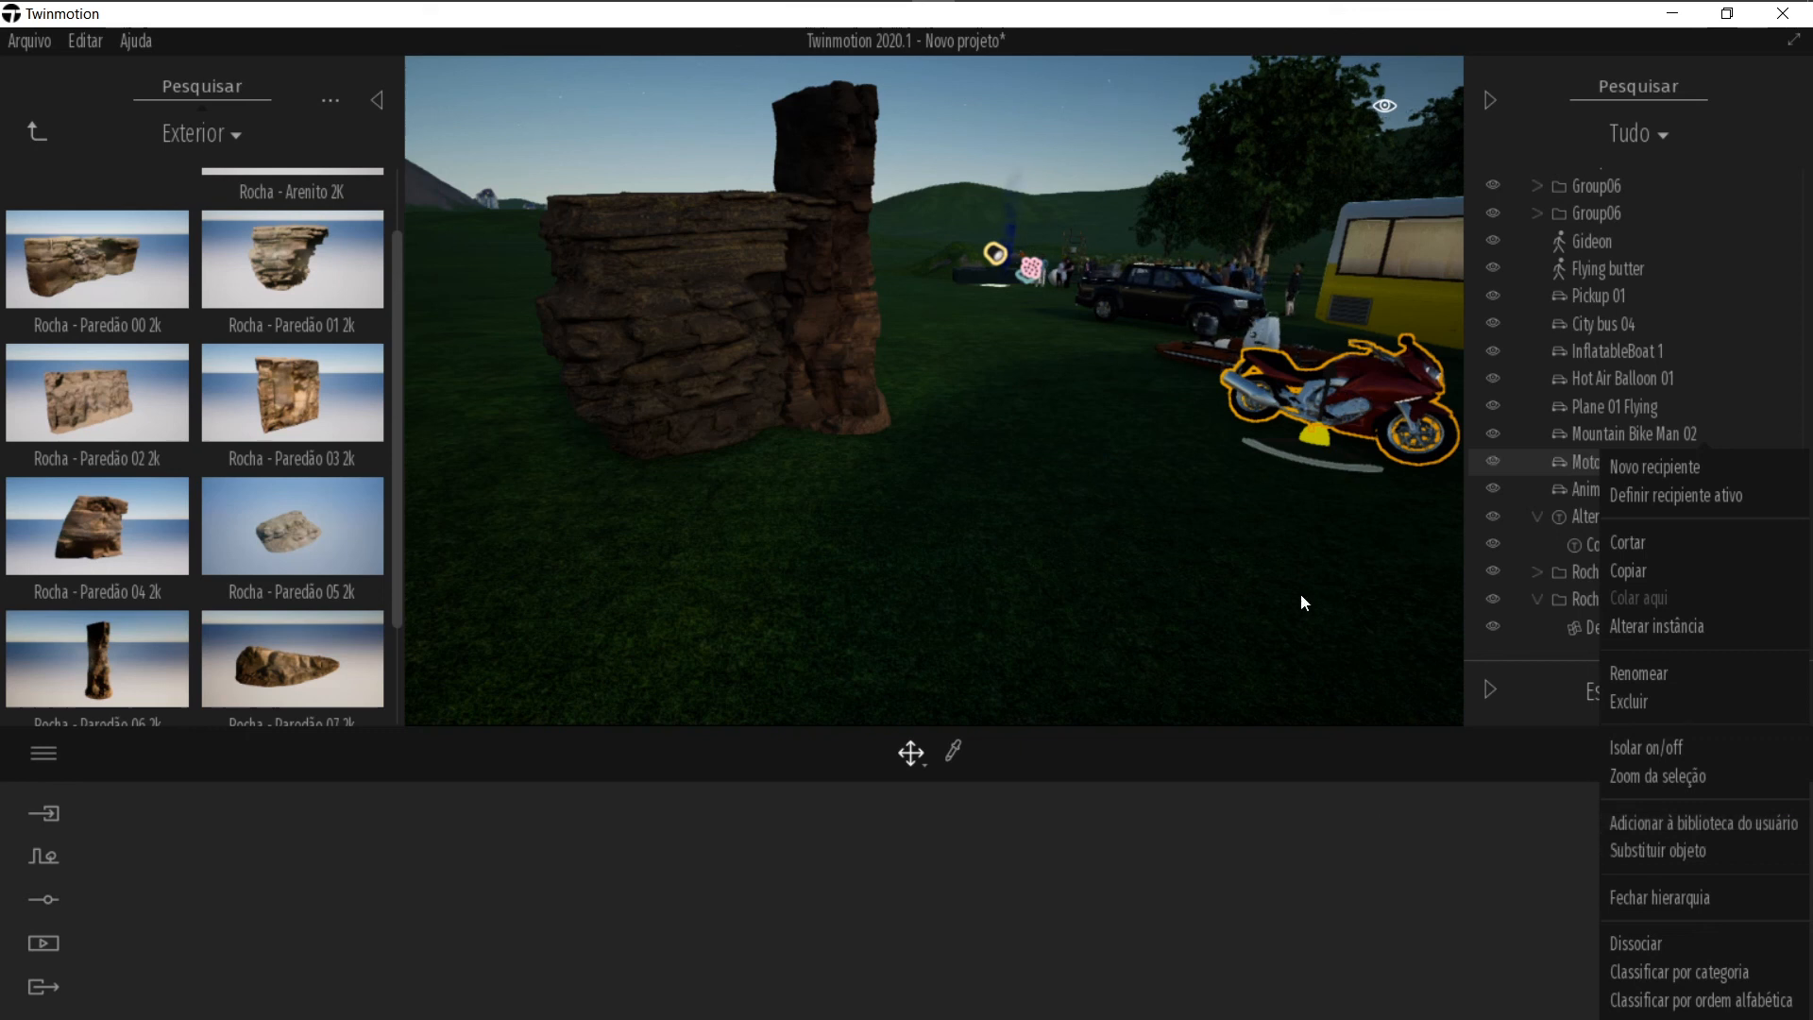
left_click(1092, 445)
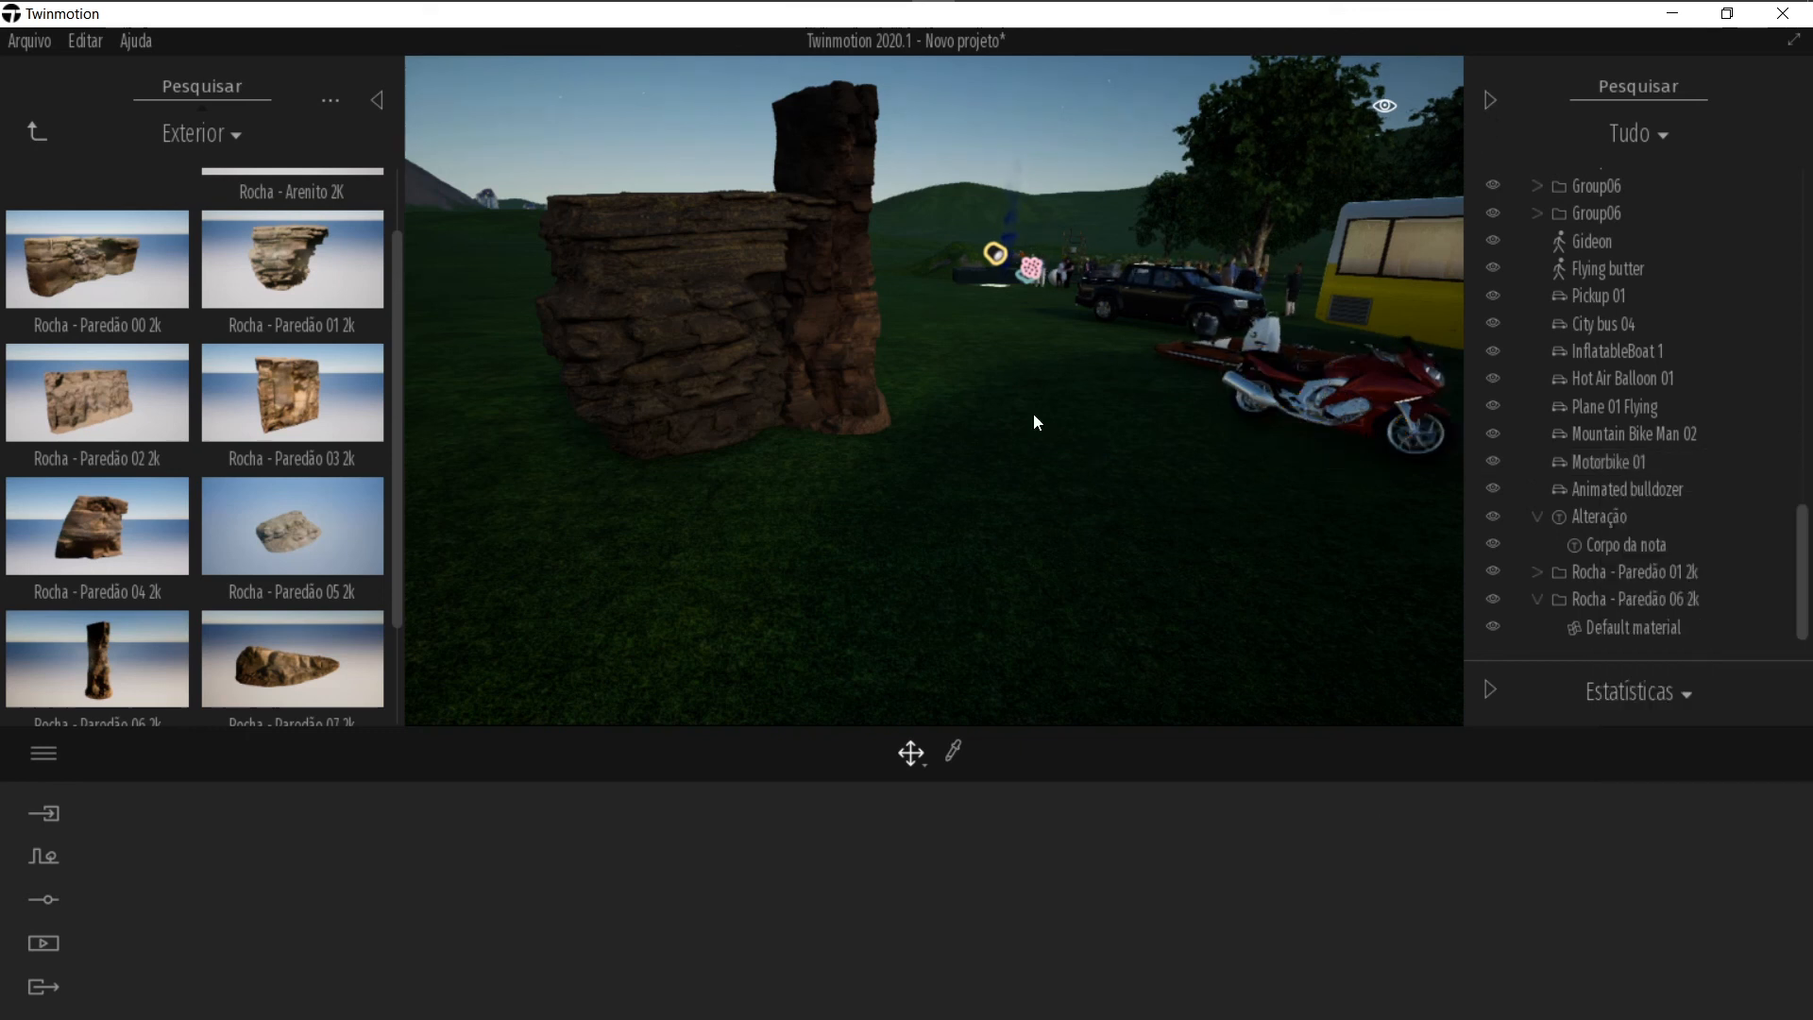
Step: Hide the scene outliner panel and navigate the view over the rocks, motorbike, bus and bulldozer
left_click(1490, 100)
right_click_drag(1094, 431, 1266, 430)
scroll(1094, 431, "down", 5)
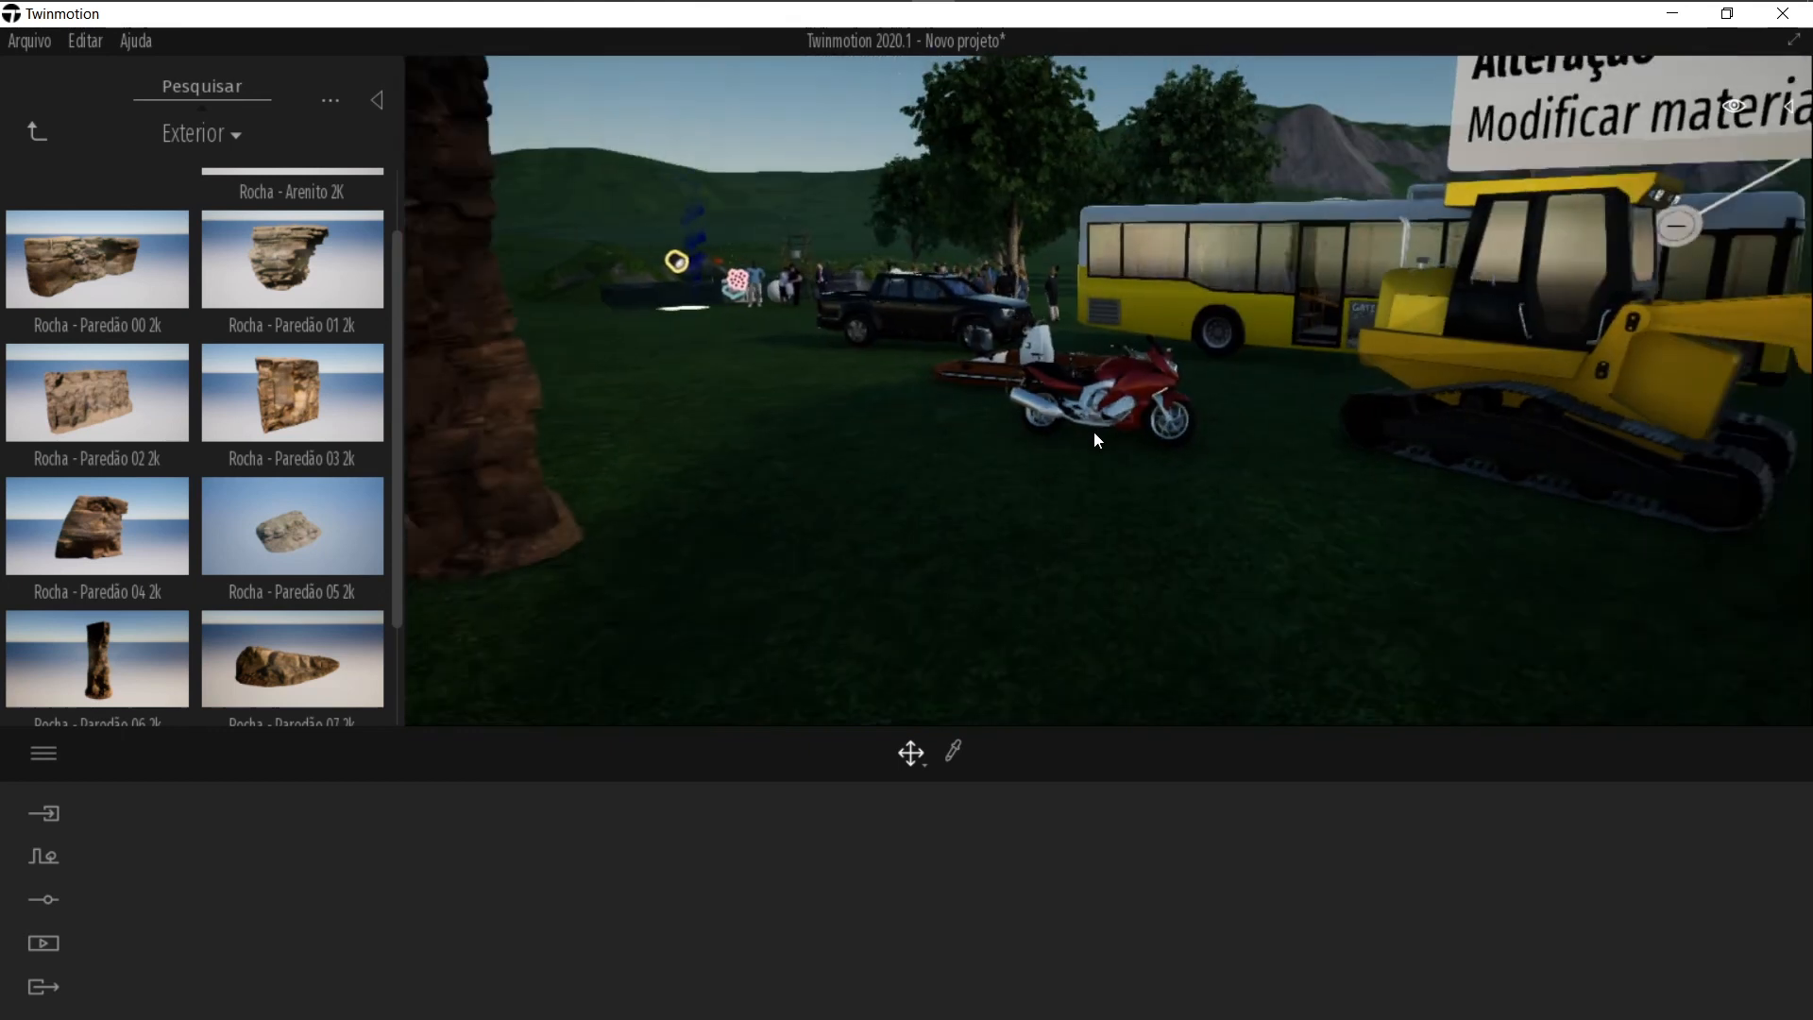
scroll(1095, 432, "down", 5)
mouse_move(1096, 433)
right_mouse_down()
mouse_move(1224, 401)
mouse_move(1097, 433)
right_mouse_up()
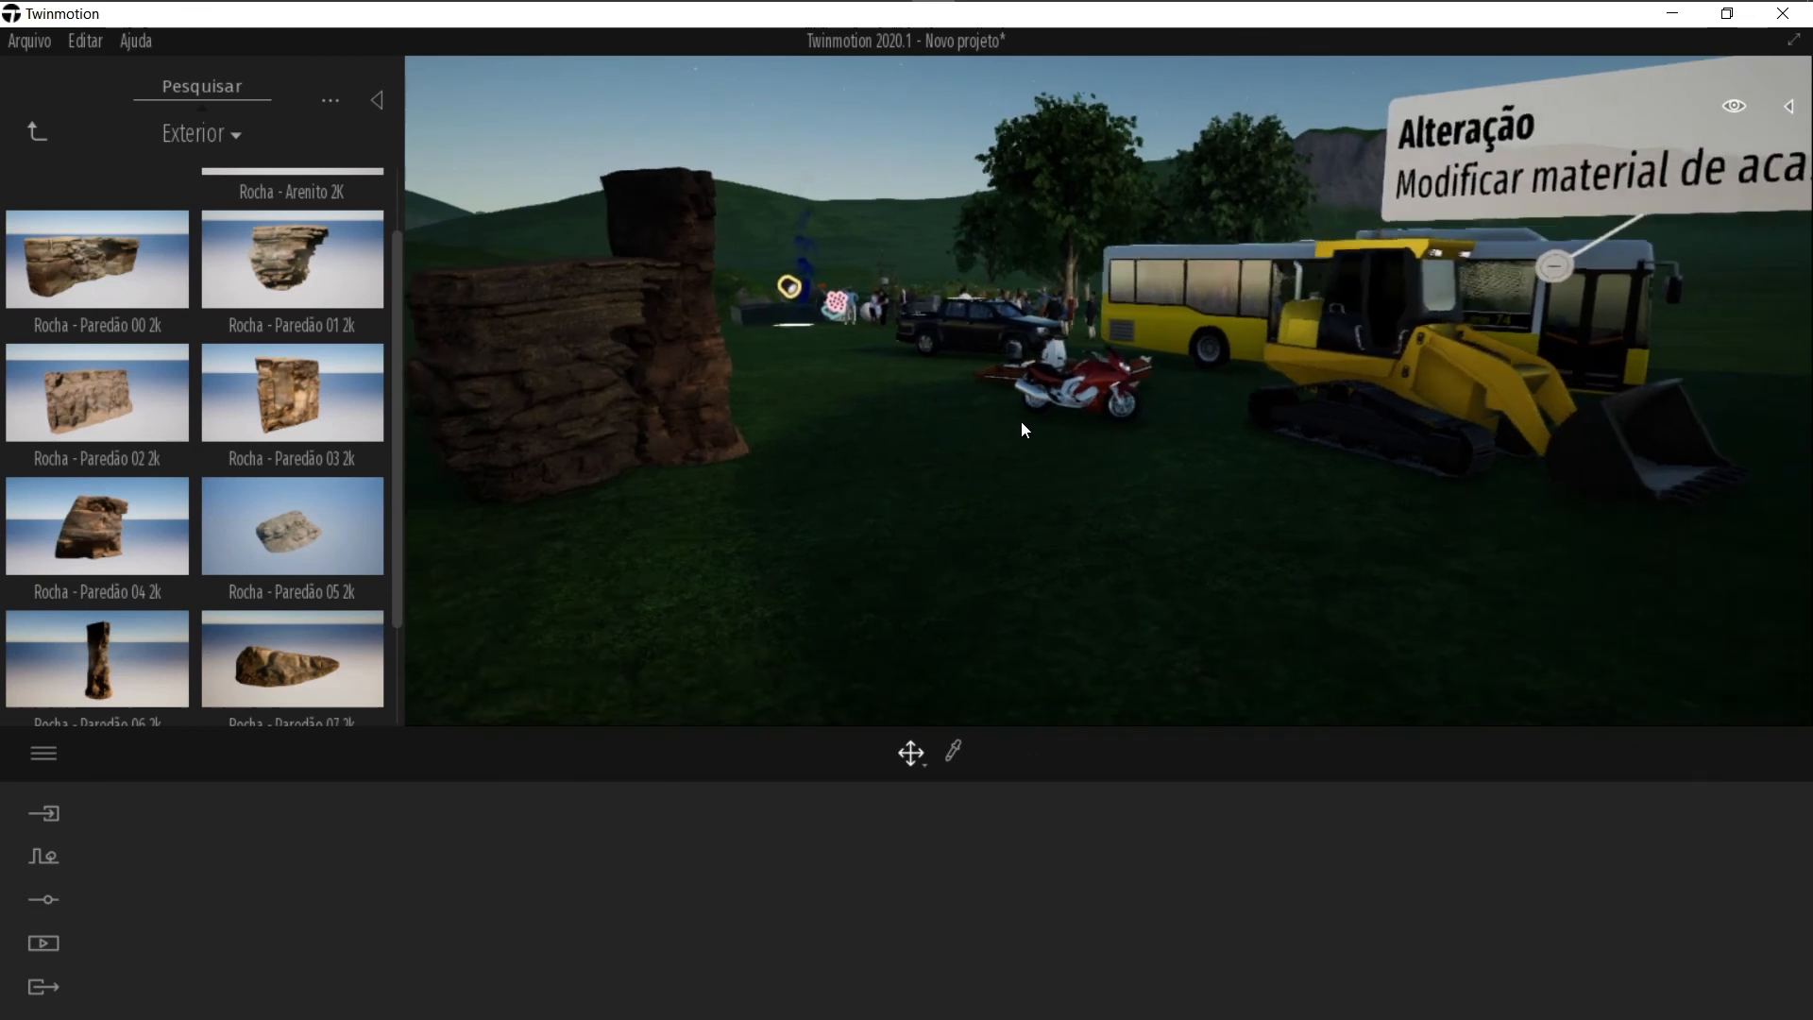
key("d")
key("a")
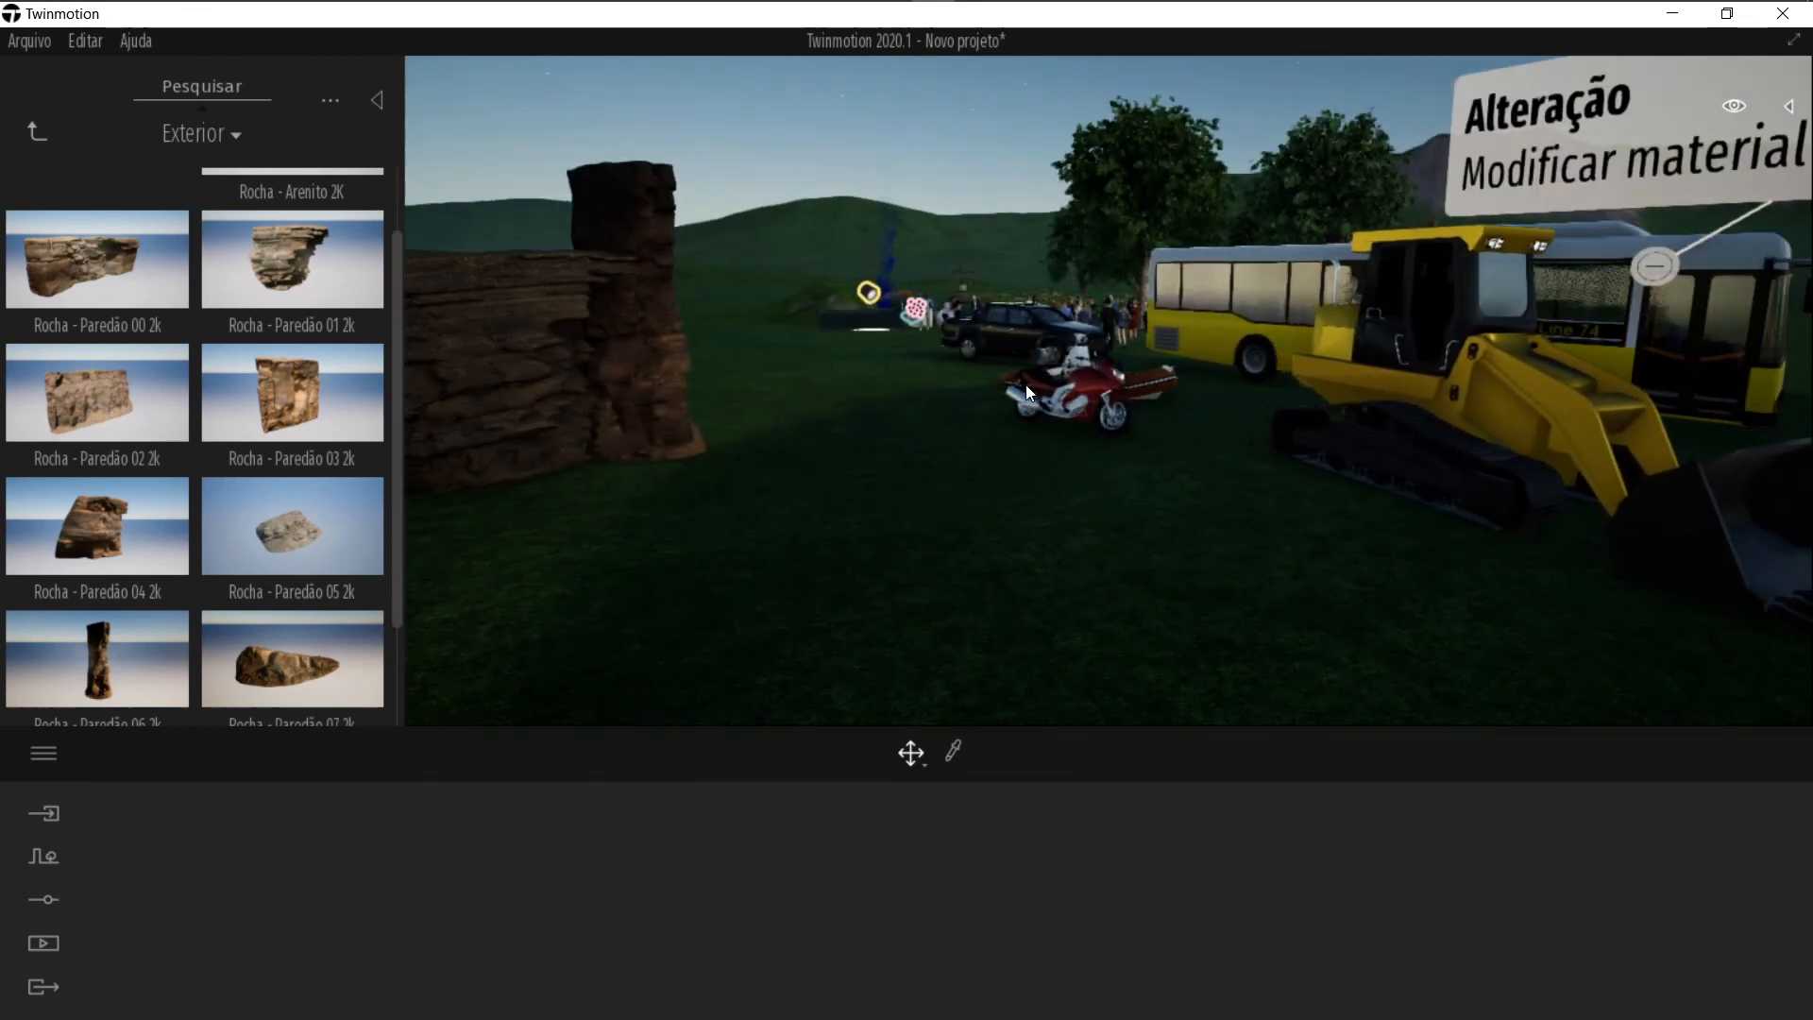